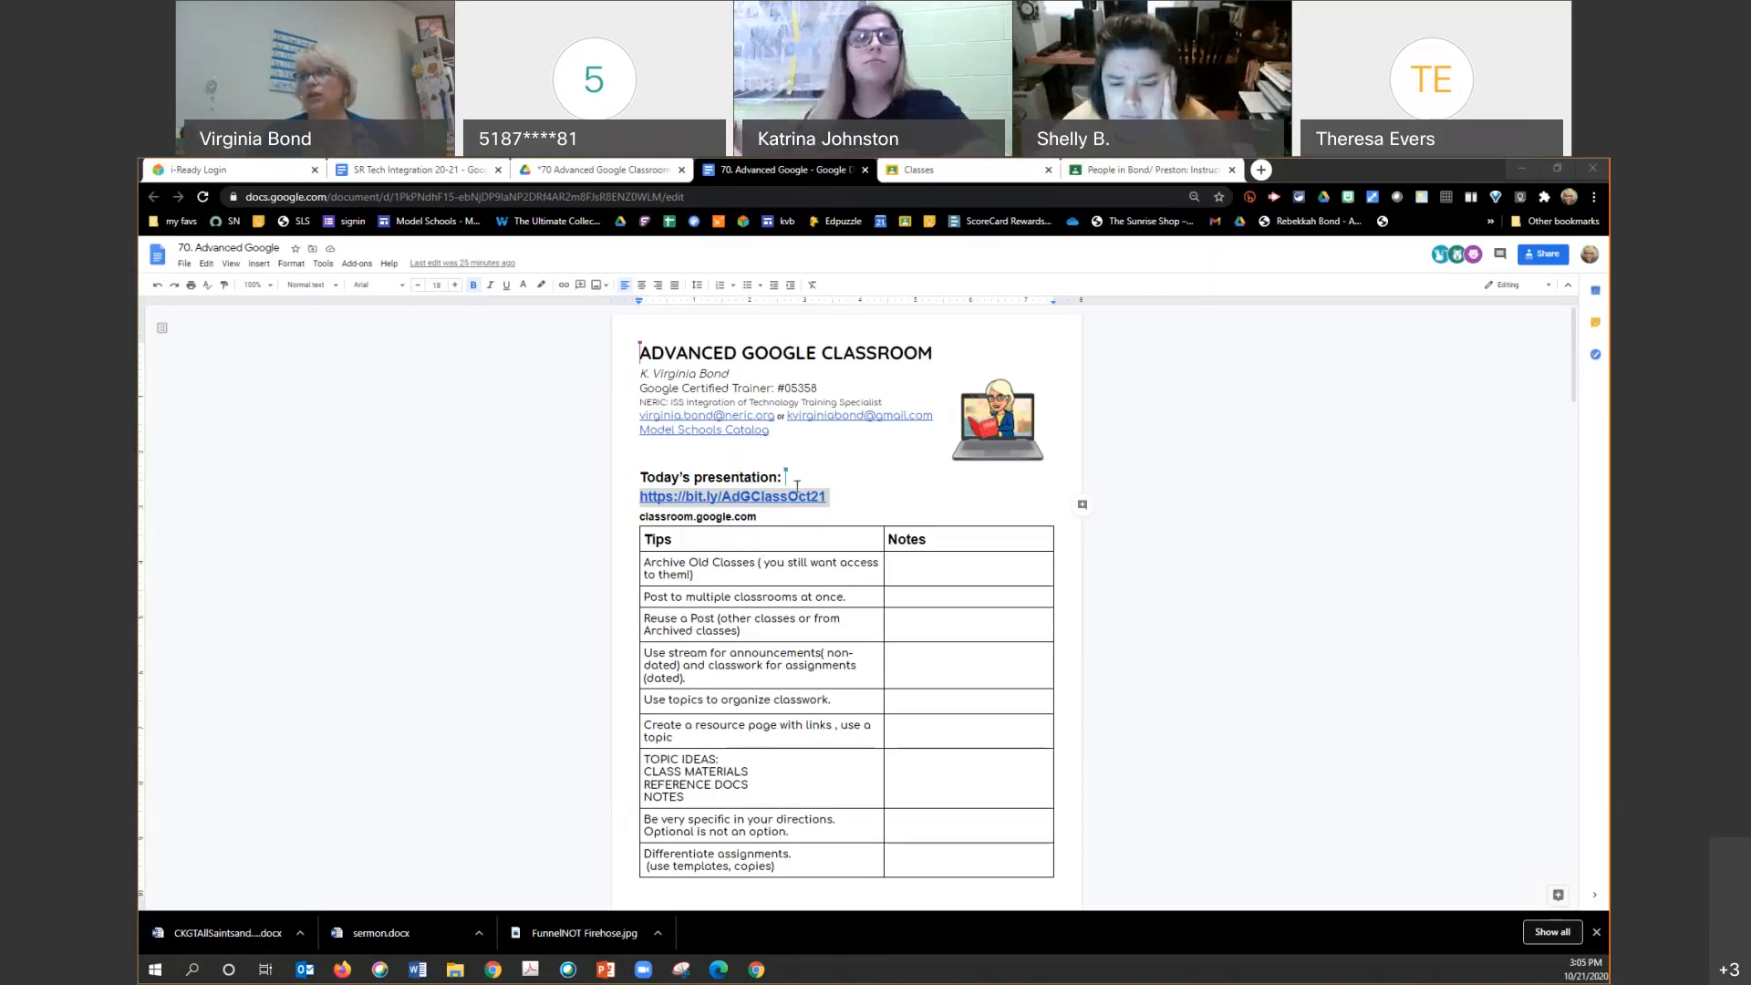
Step: Switch to Google Classroom and open the overview of all classes
{"action": "left_click", "coordinate": [1144, 171]}
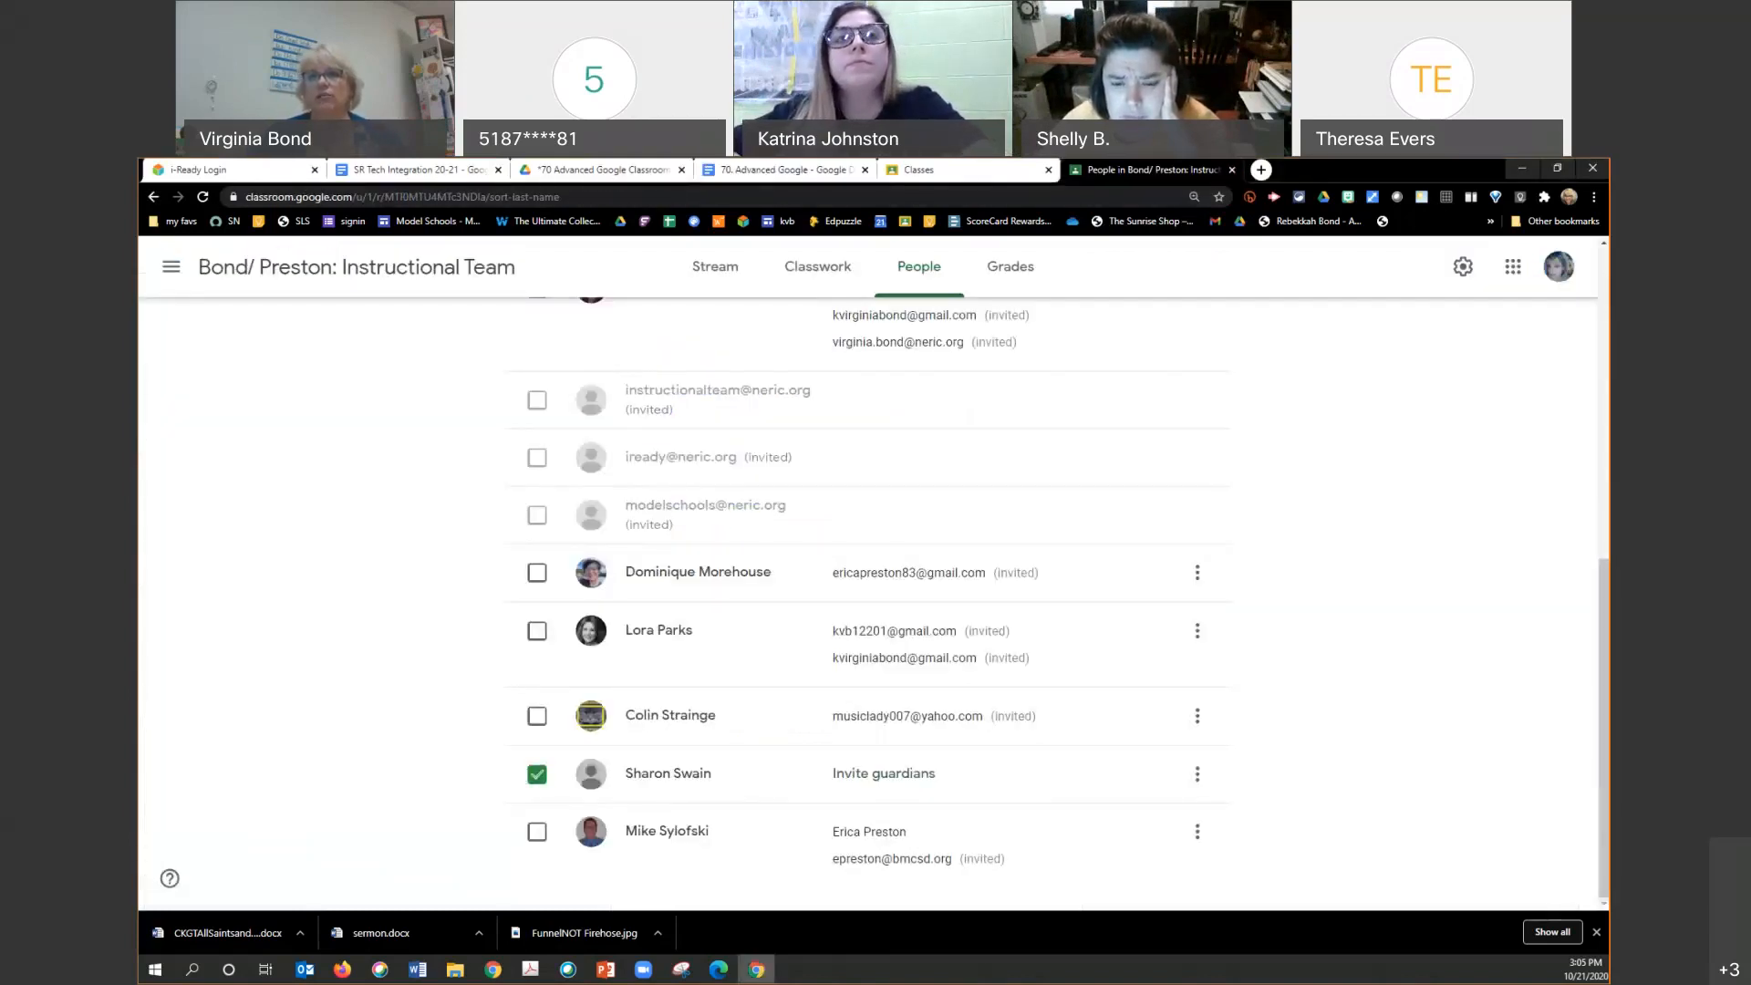
{"action": "left_click", "coordinate": [177, 271]}
{"action": "left_click", "coordinate": [177, 288]}
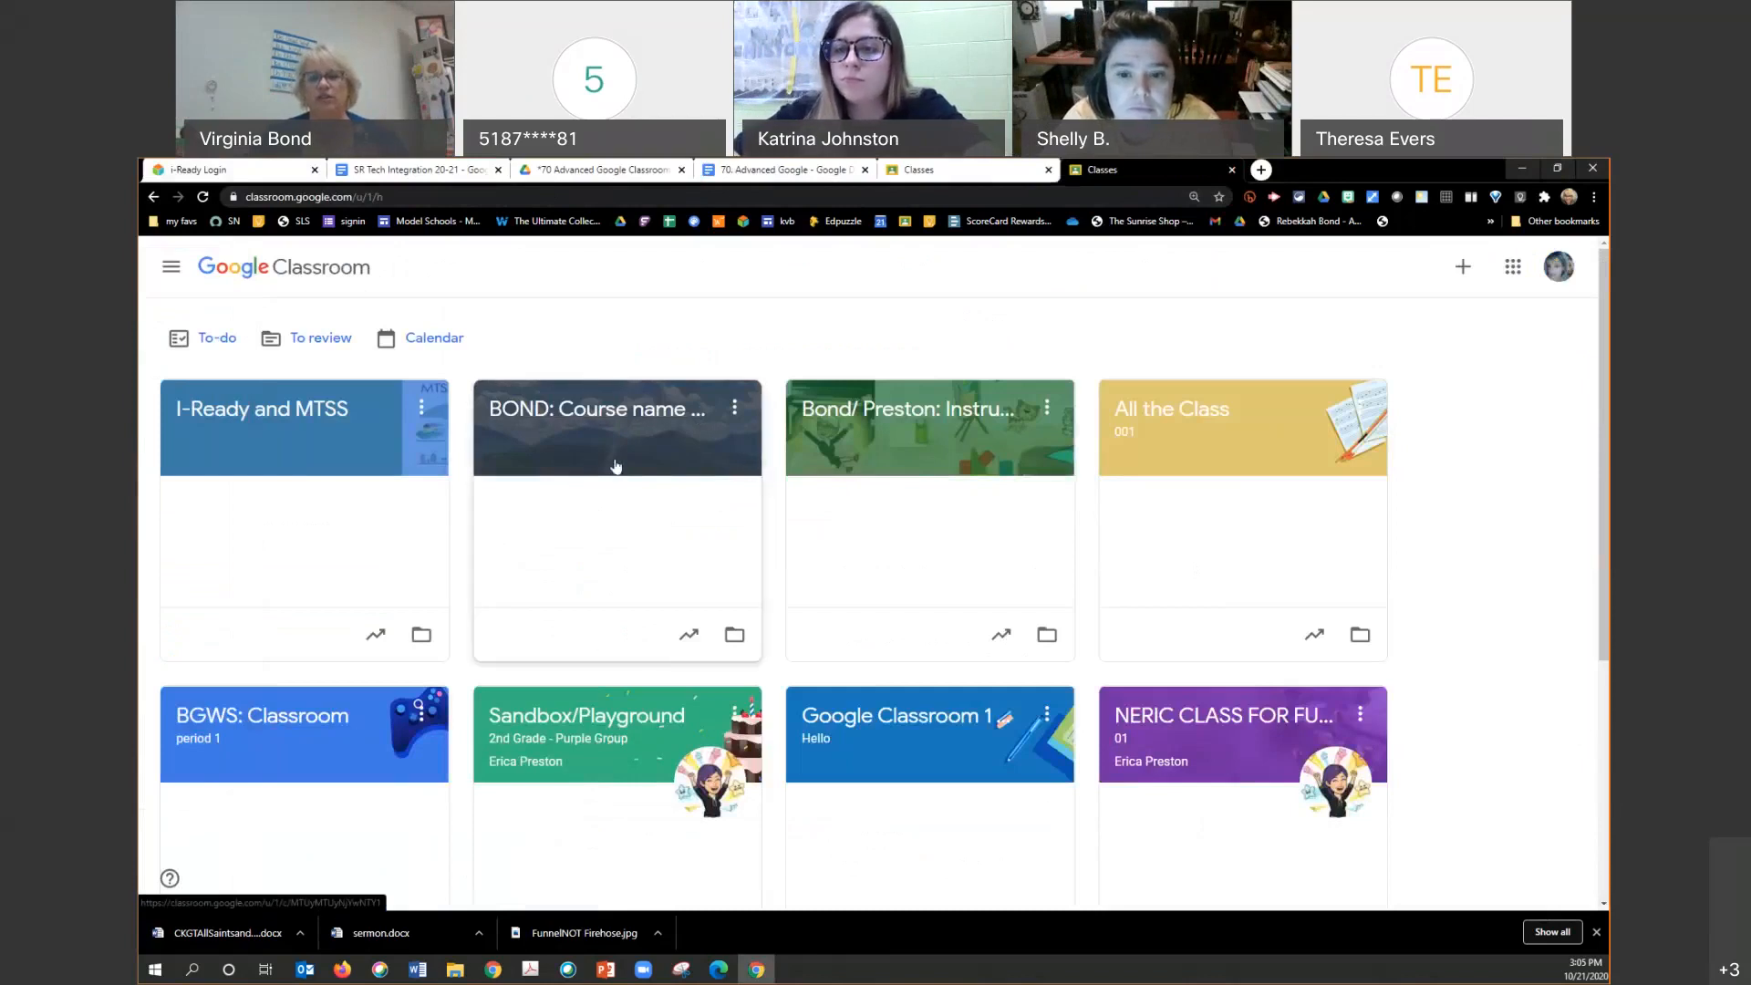
Step: Try rearranging the class cards on the classes overview
{"action": "left_click_drag", "start_coordinate": [939, 587], "coordinate": [1184, 765]}
{"action": "left_click_drag", "start_coordinate": [387, 713], "coordinate": [800, 456]}
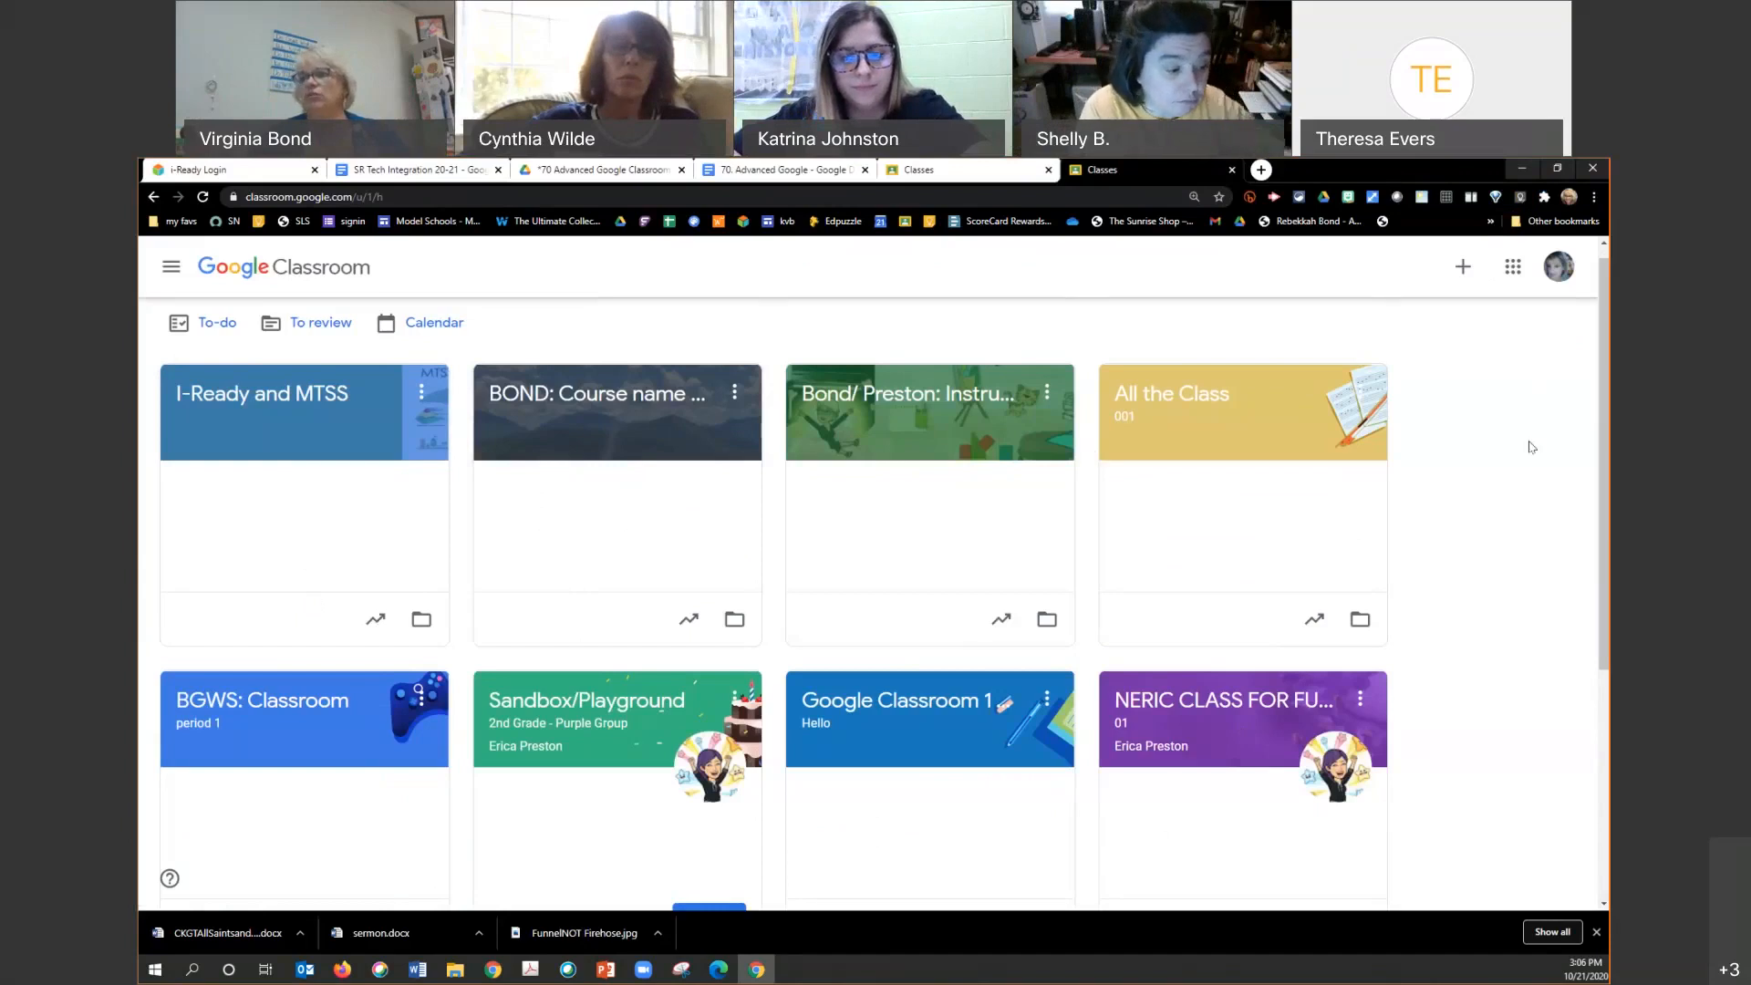
Step: Look over the active class cards and the pending class invitation on the classes overview
{"action": "scroll", "coordinate": [1528, 445], "scroll_direction": "down", "scroll_amount": 4}
{"action": "scroll", "coordinate": [1510, 462], "scroll_direction": "up", "scroll_amount": 4}
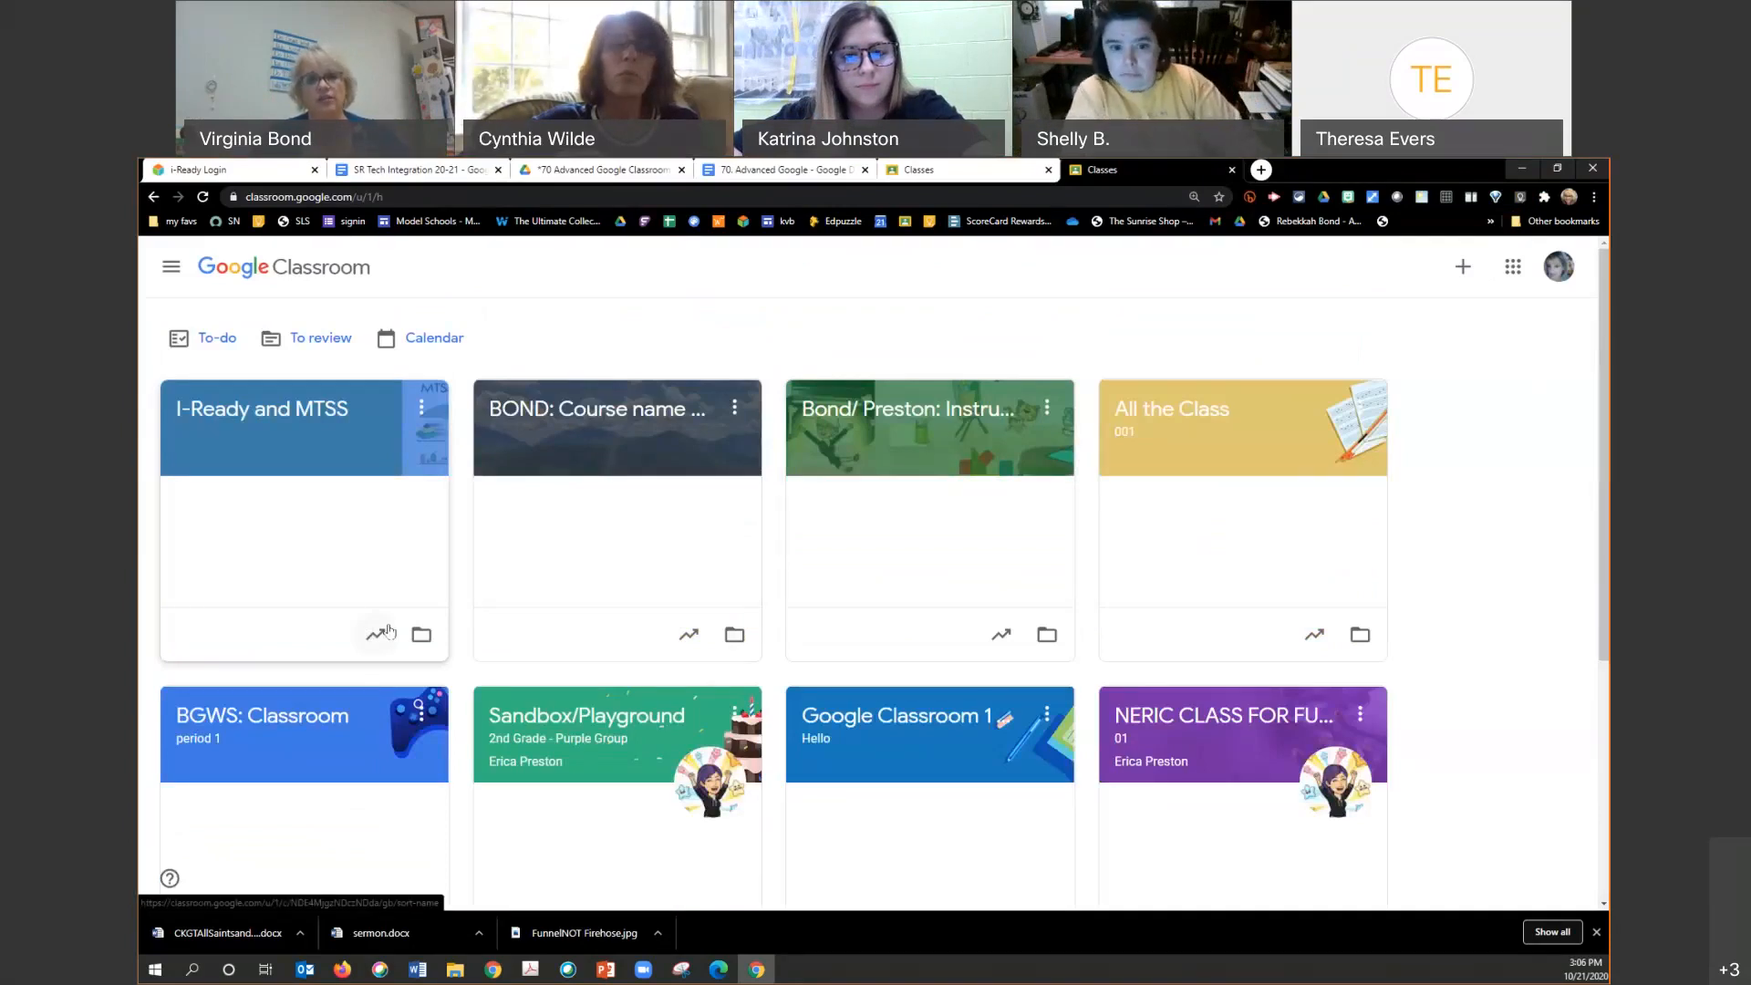
{"action": "scroll", "coordinate": [457, 657], "scroll_direction": "down", "scroll_amount": 2}
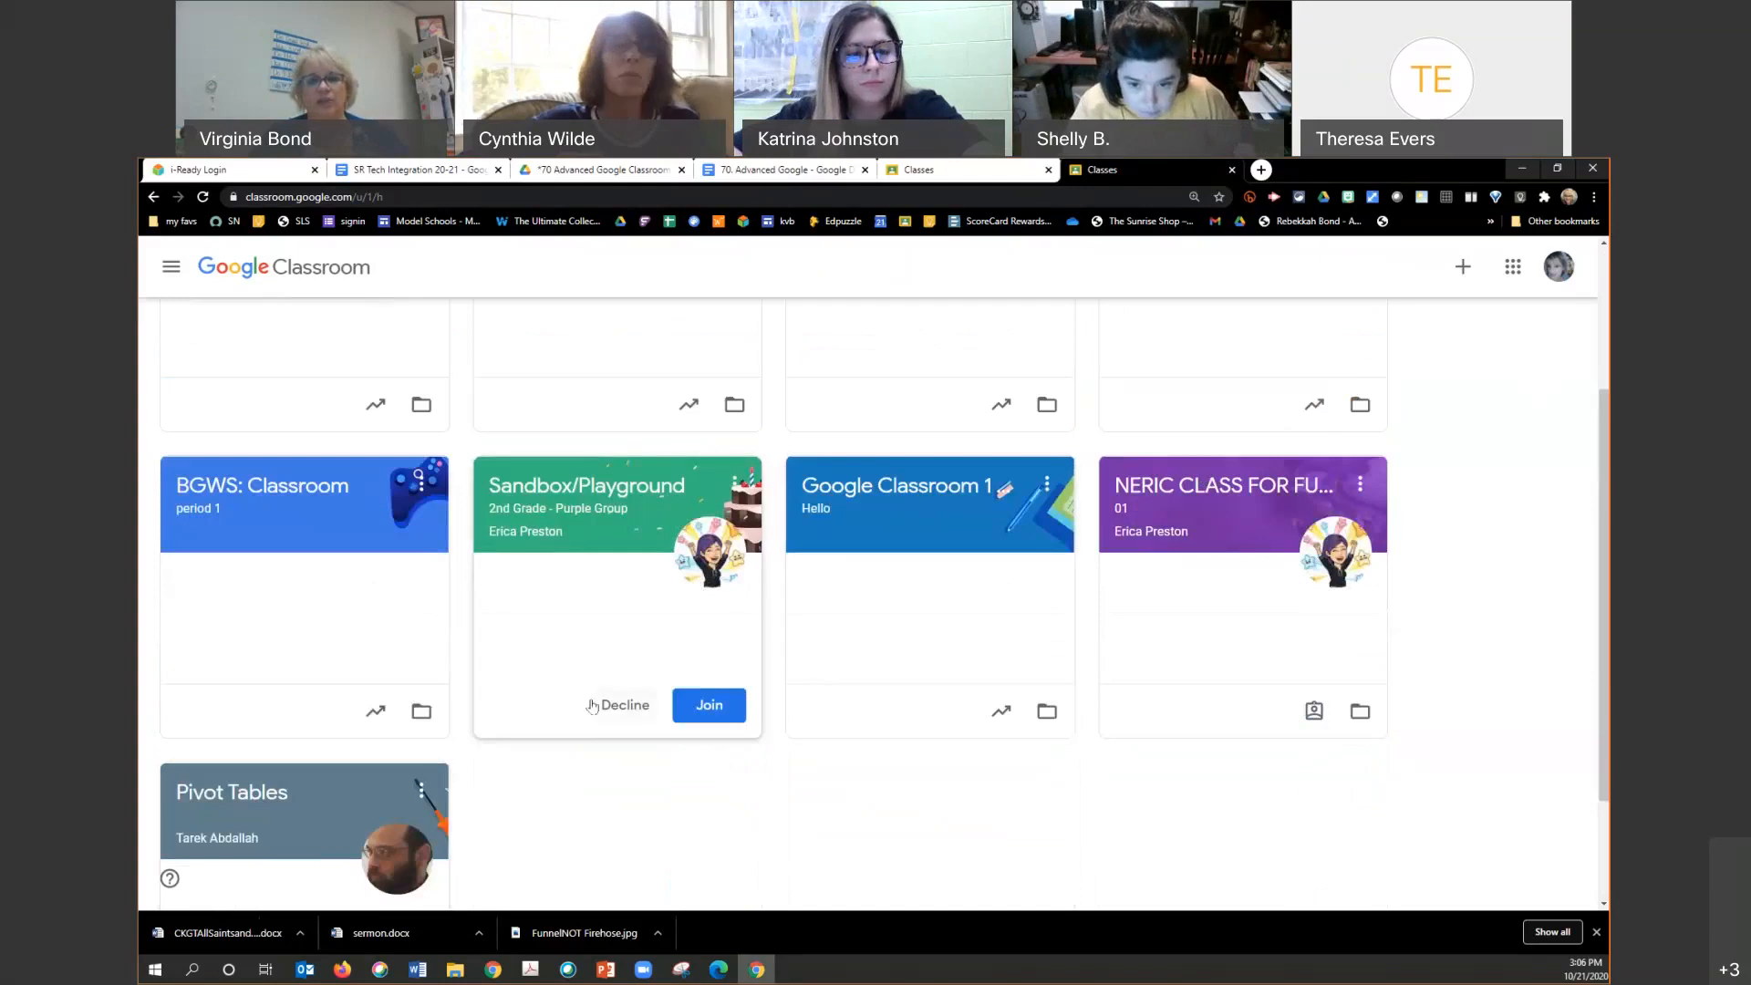
{"action": "scroll", "coordinate": [566, 657], "scroll_direction": "up", "scroll_amount": 3}
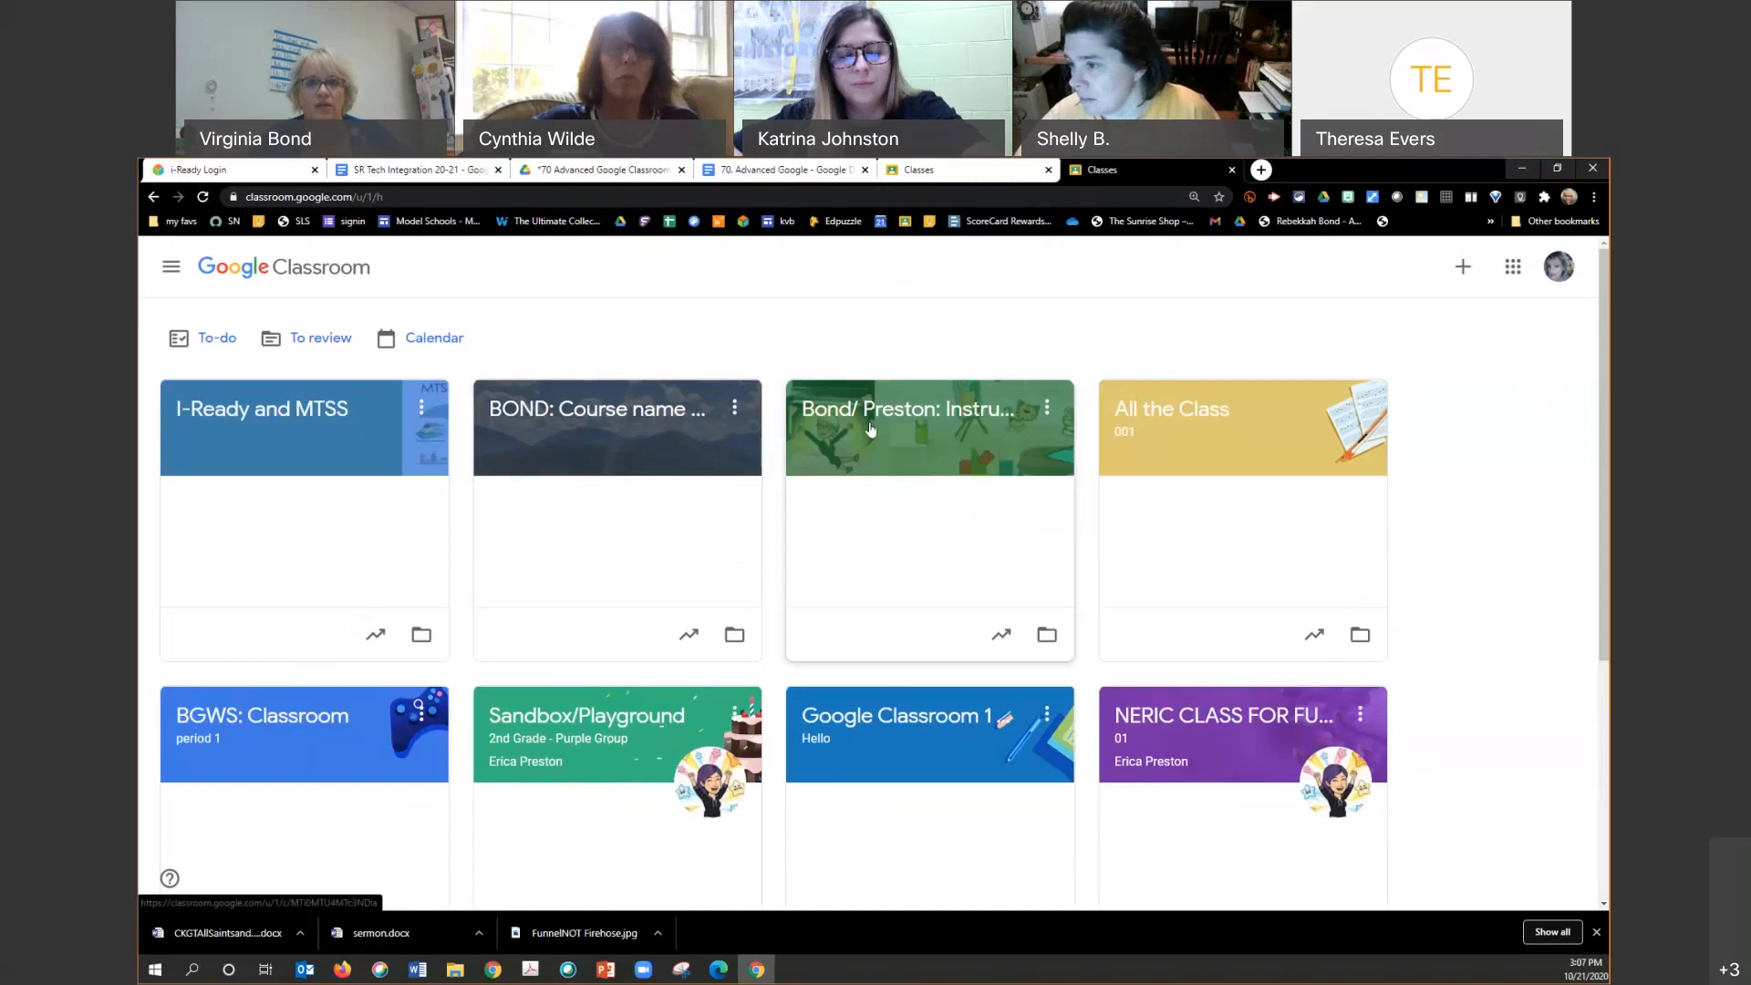
{"action": "left_click_drag", "start_coordinate": [871, 428], "coordinate": [849, 465]}
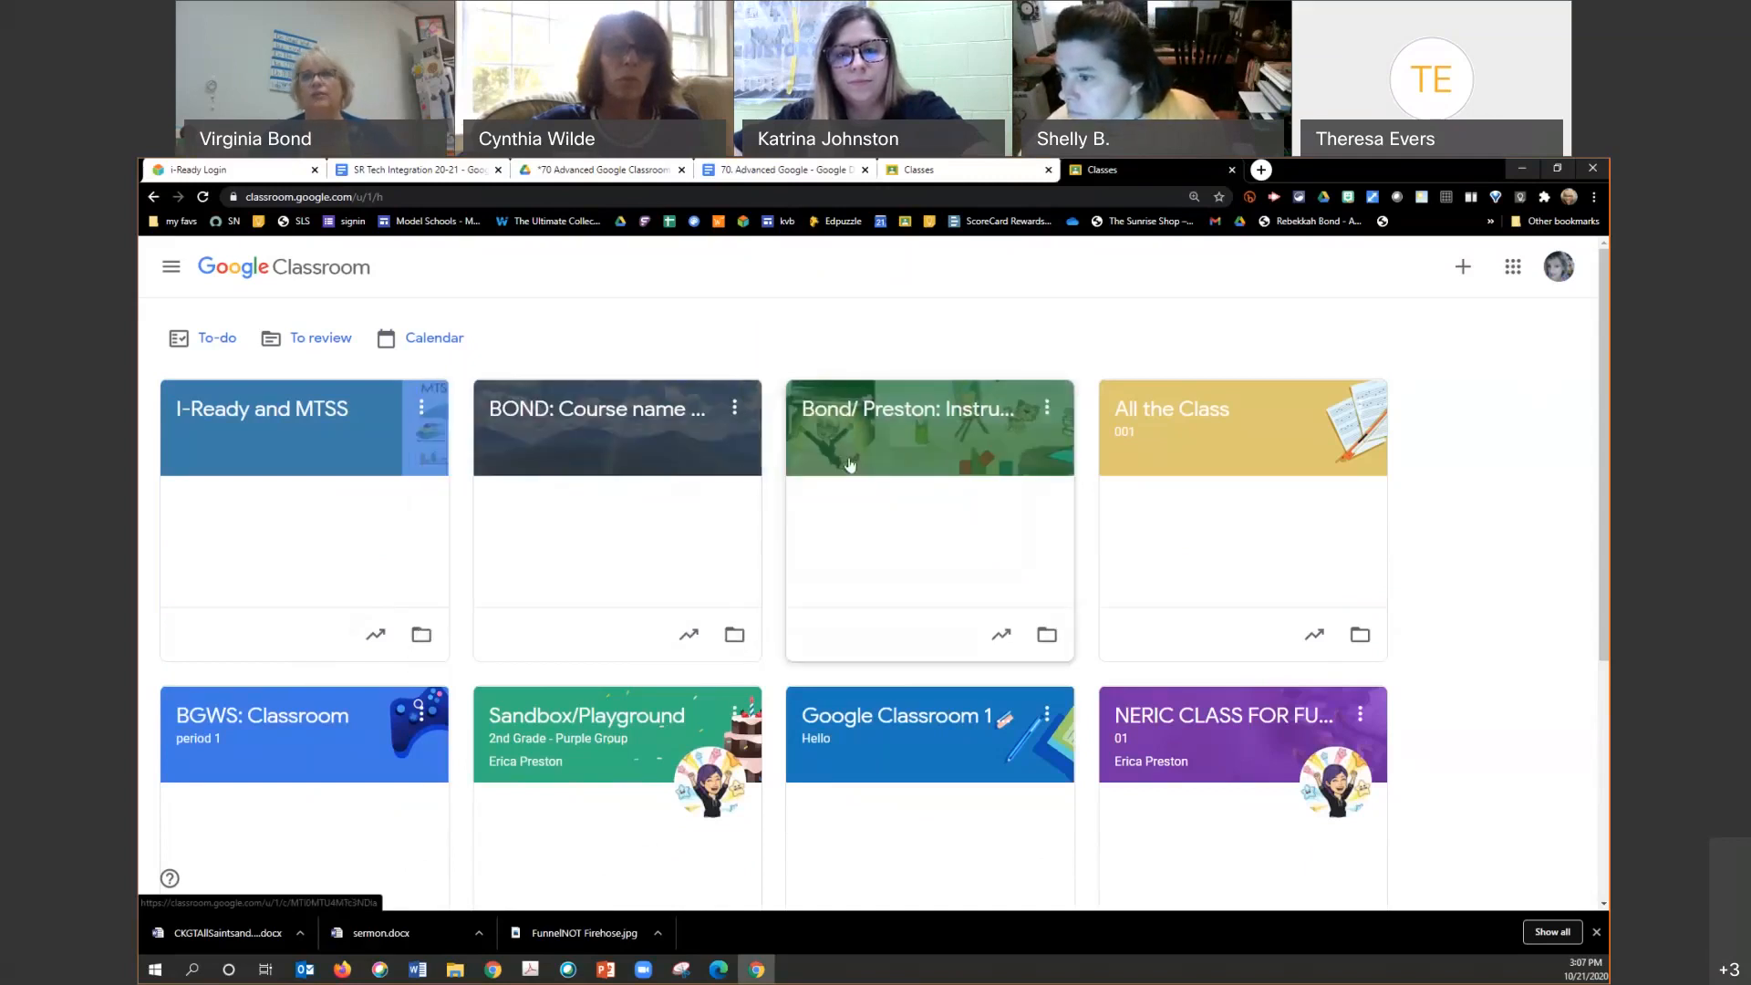
Step: Refer to the tips table in the Advanced Google Classroom handout and return to the classes overview
{"action": "left_click", "coordinate": [742, 173]}
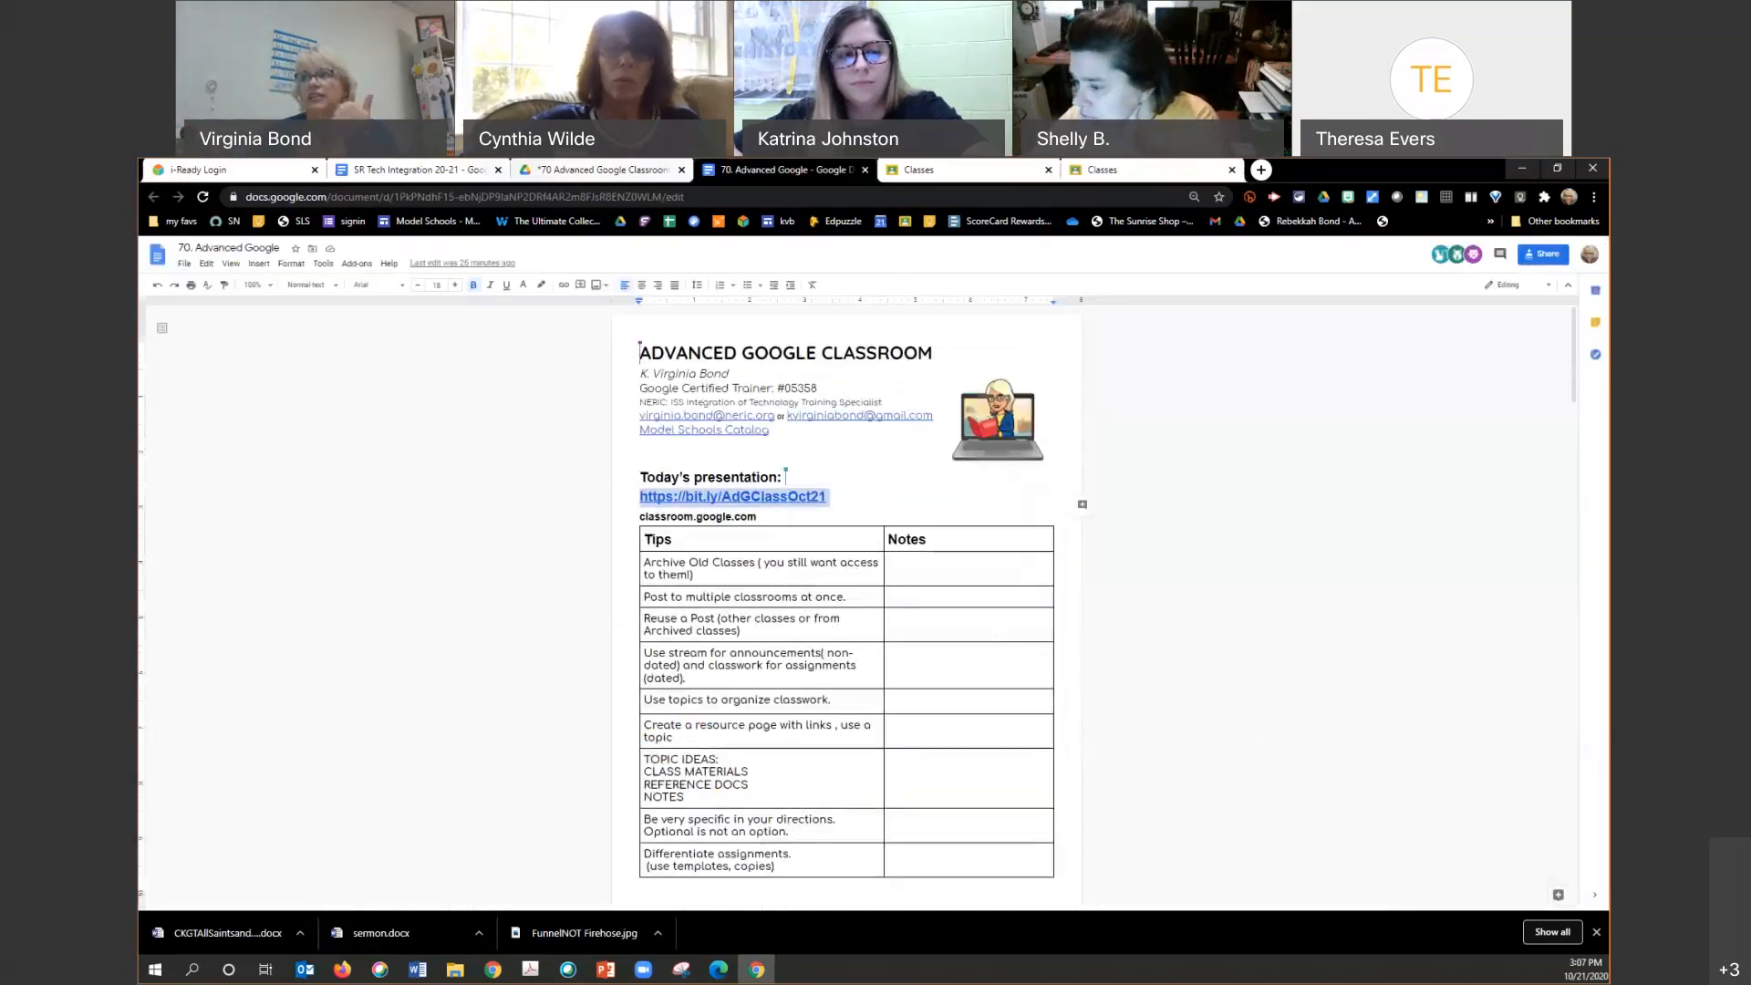
{"action": "left_click", "coordinate": [1162, 172]}
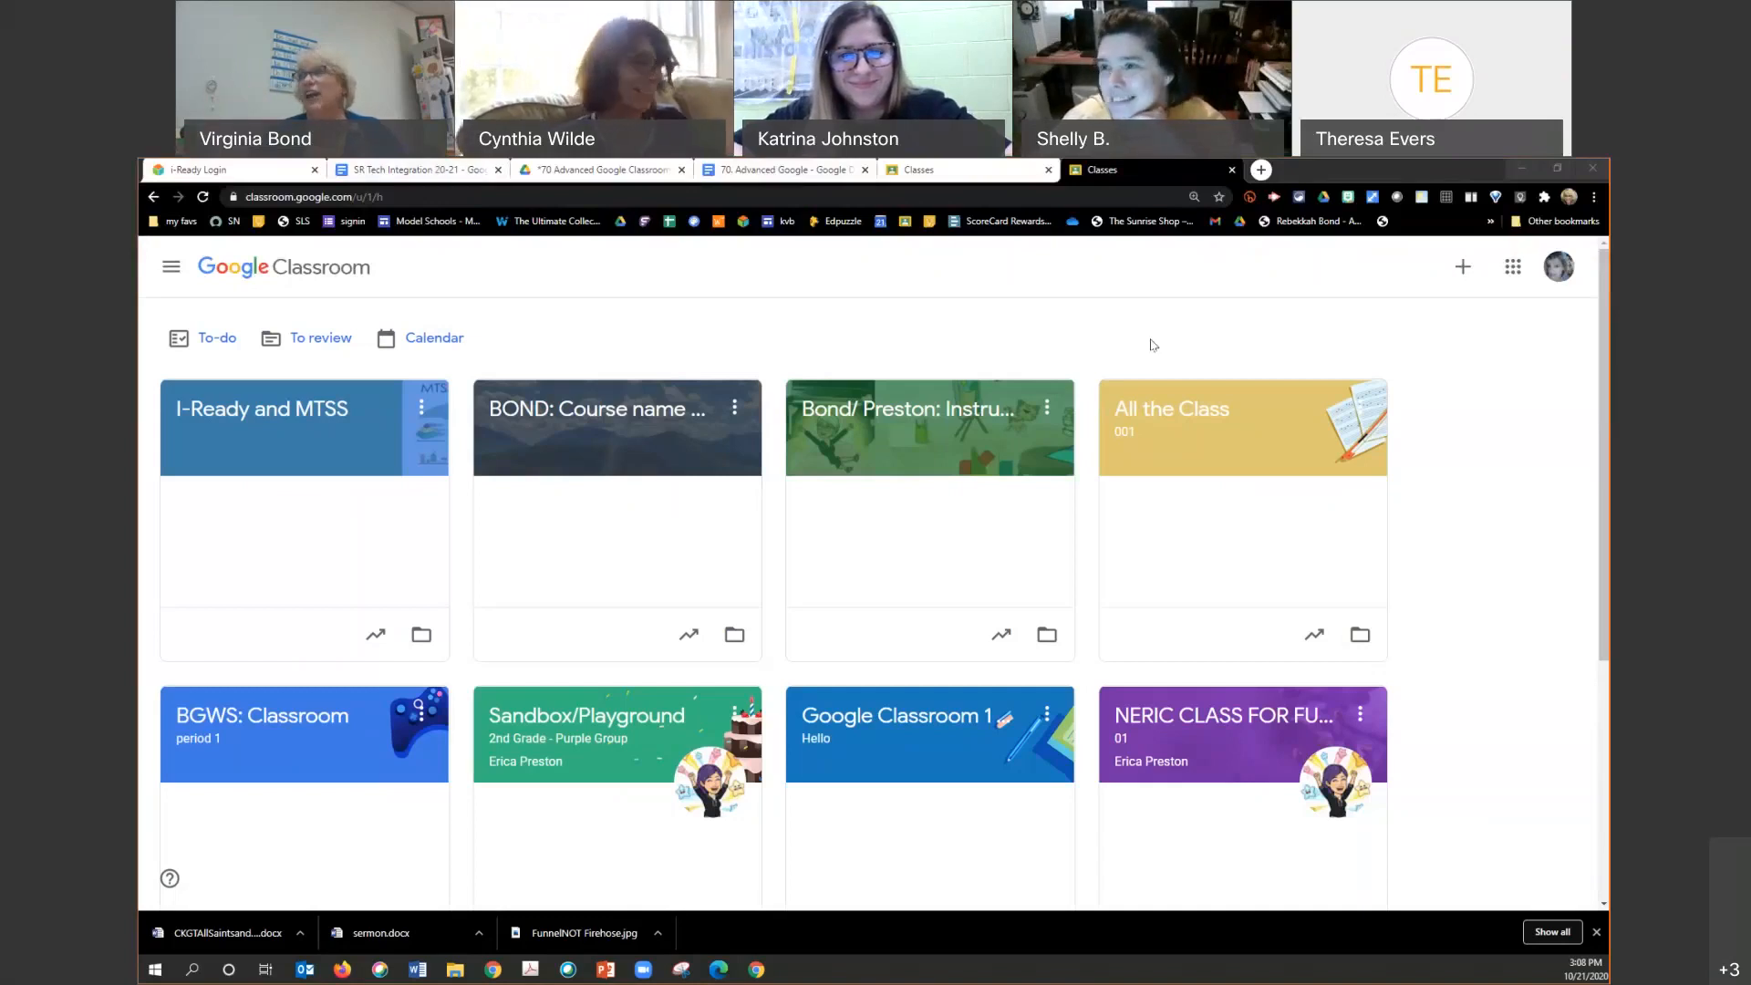
{"action": "left_click", "coordinate": [1529, 384]}
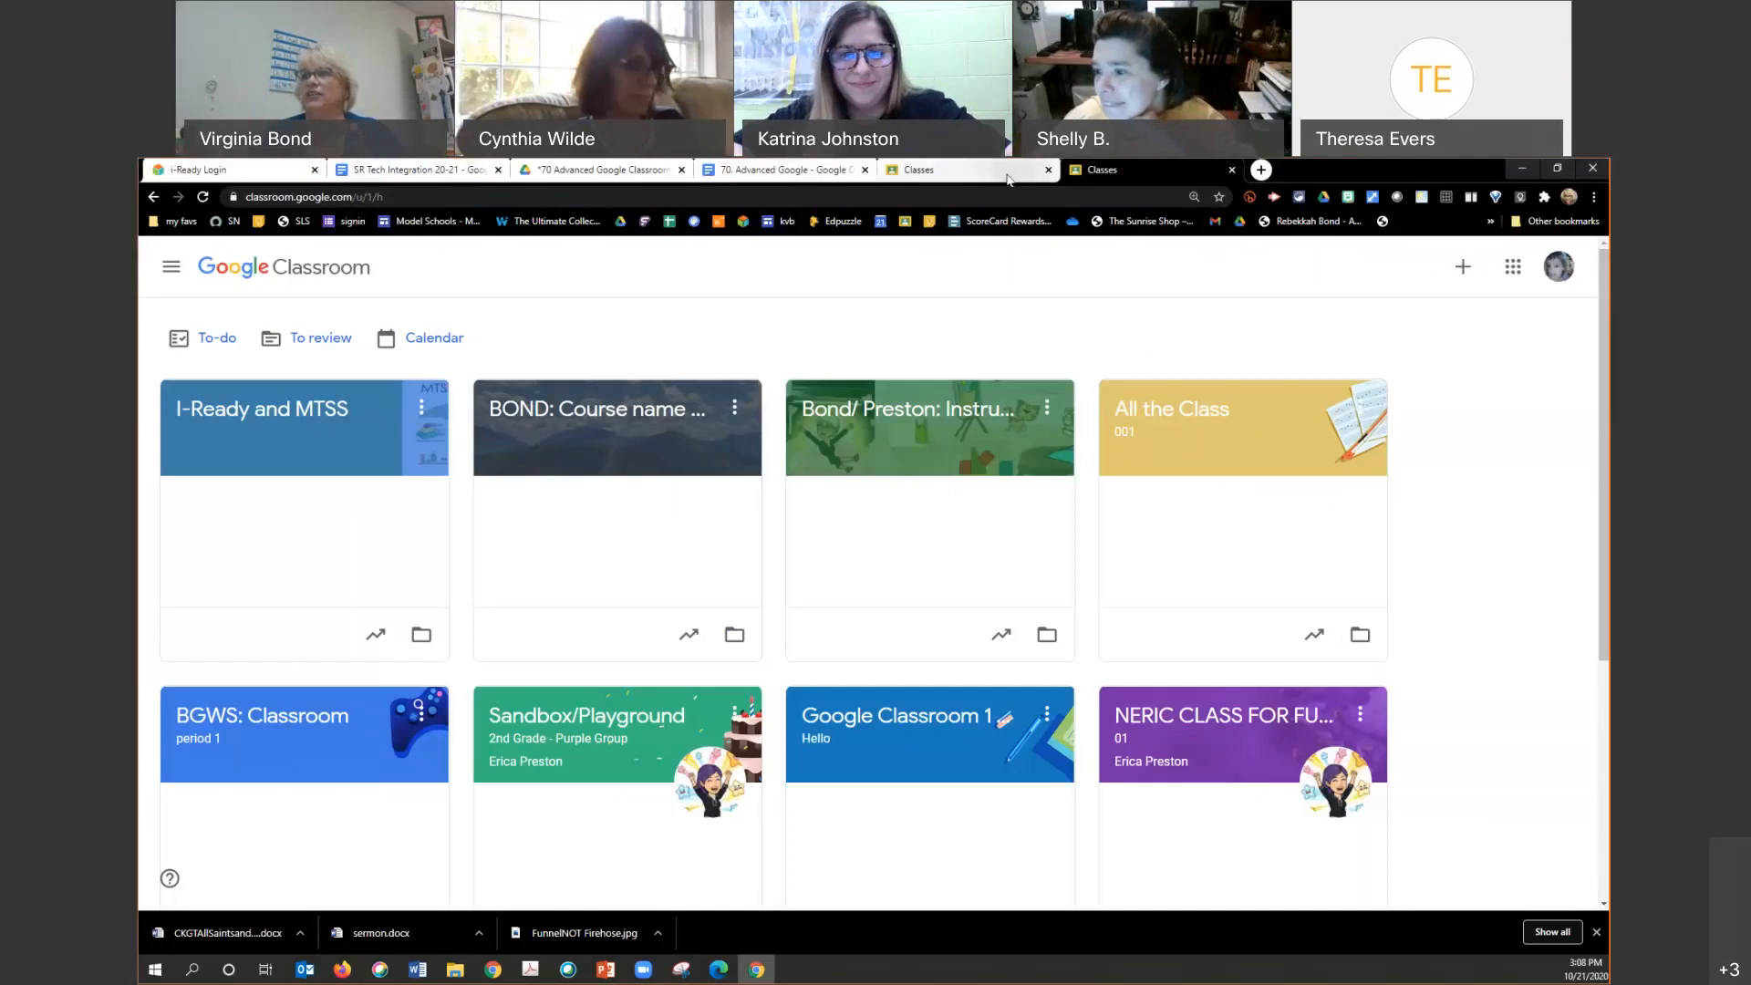
{"action": "left_click", "coordinate": [748, 172]}
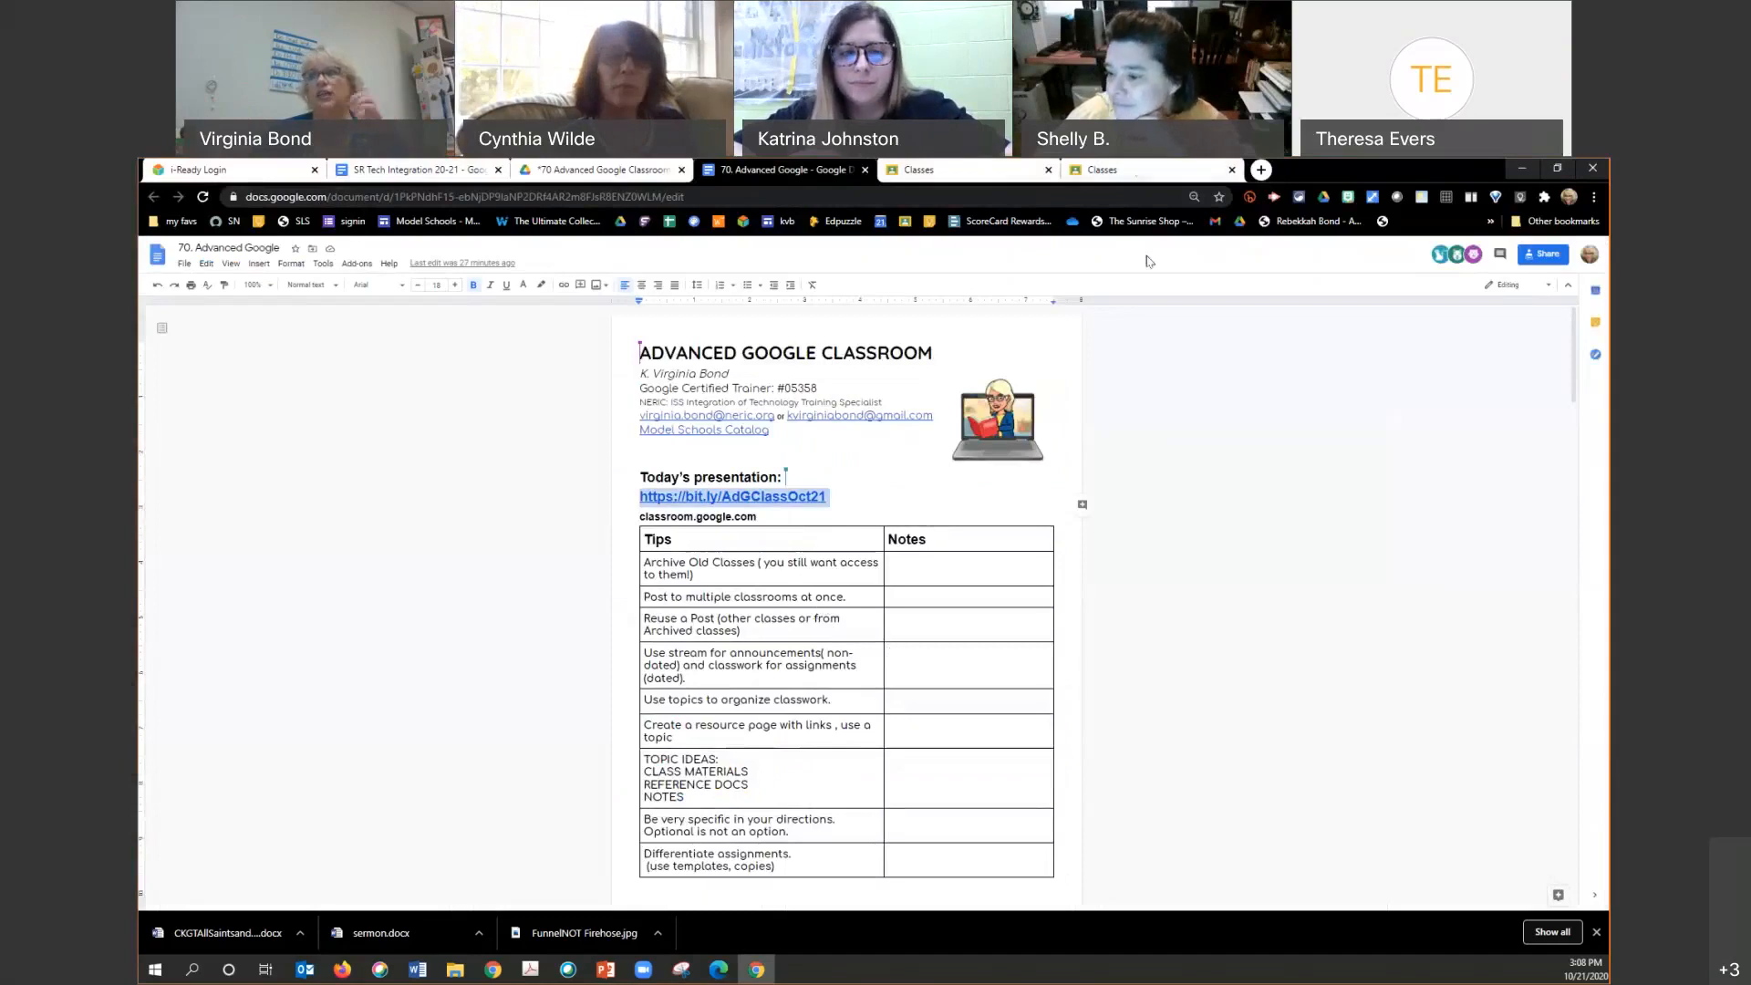
{"action": "left_click", "coordinate": [1122, 170]}
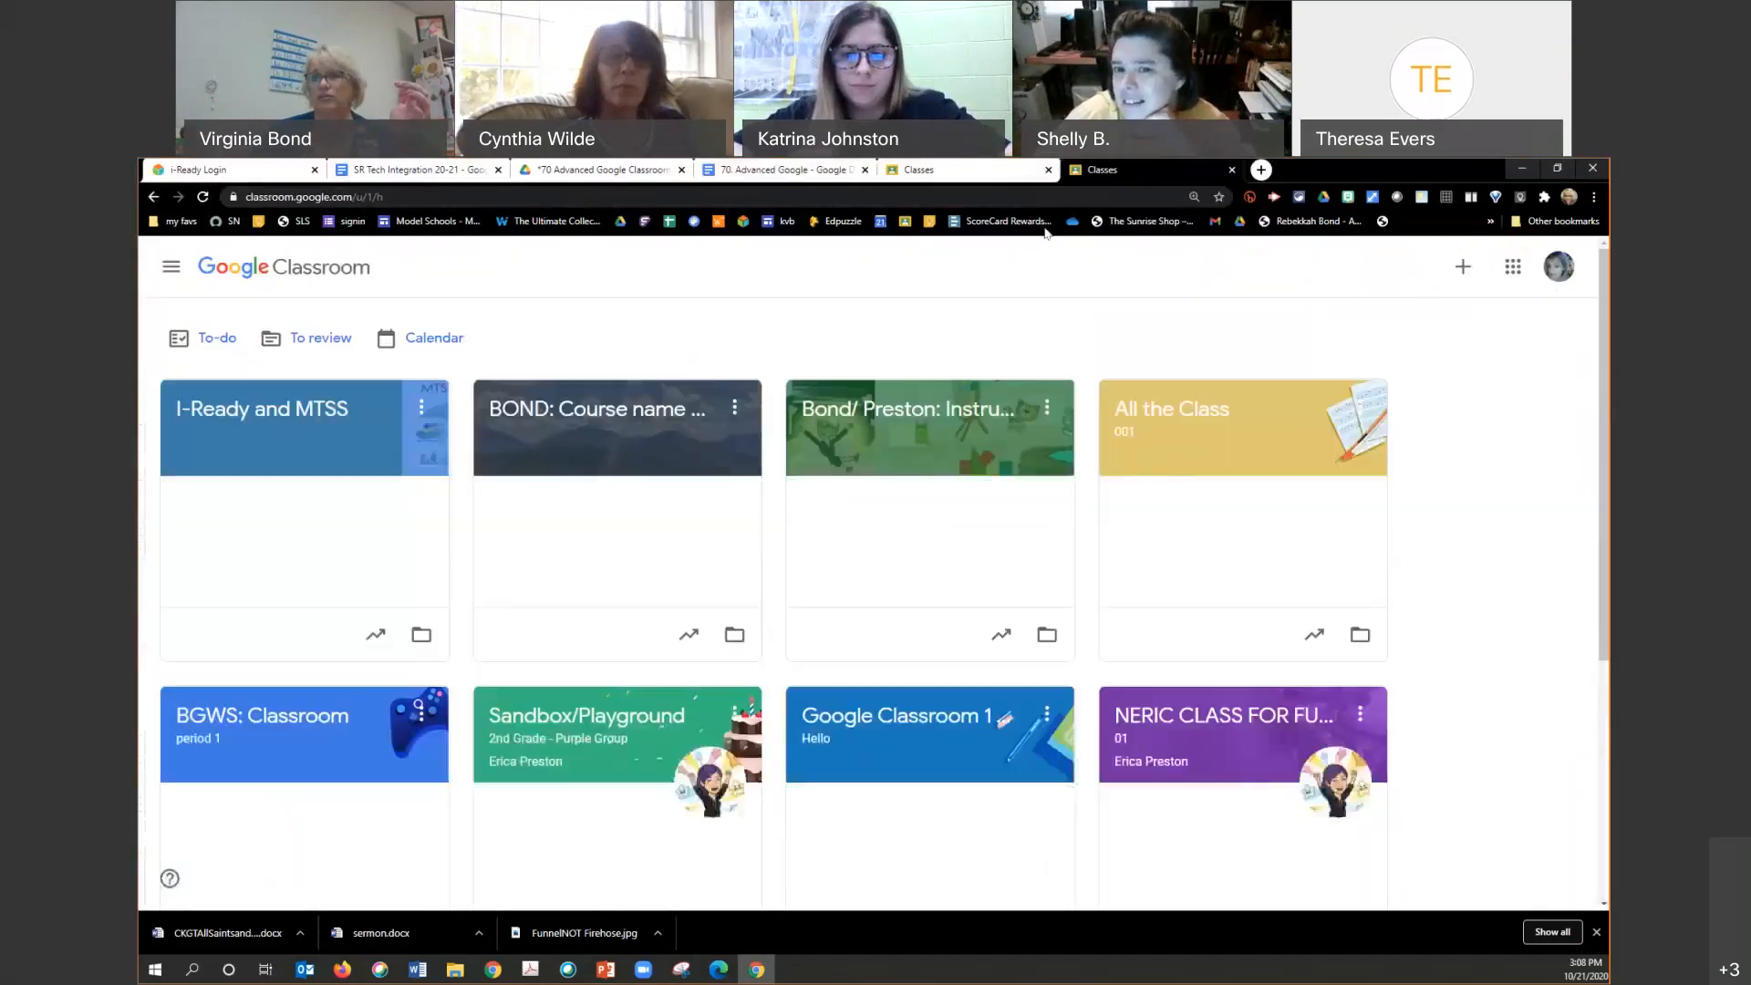
Step: Open the Instructional Team class, set its section to the two teachers' surnames separated by a slash, and save the class settings
{"action": "left_click", "coordinate": [871, 408]}
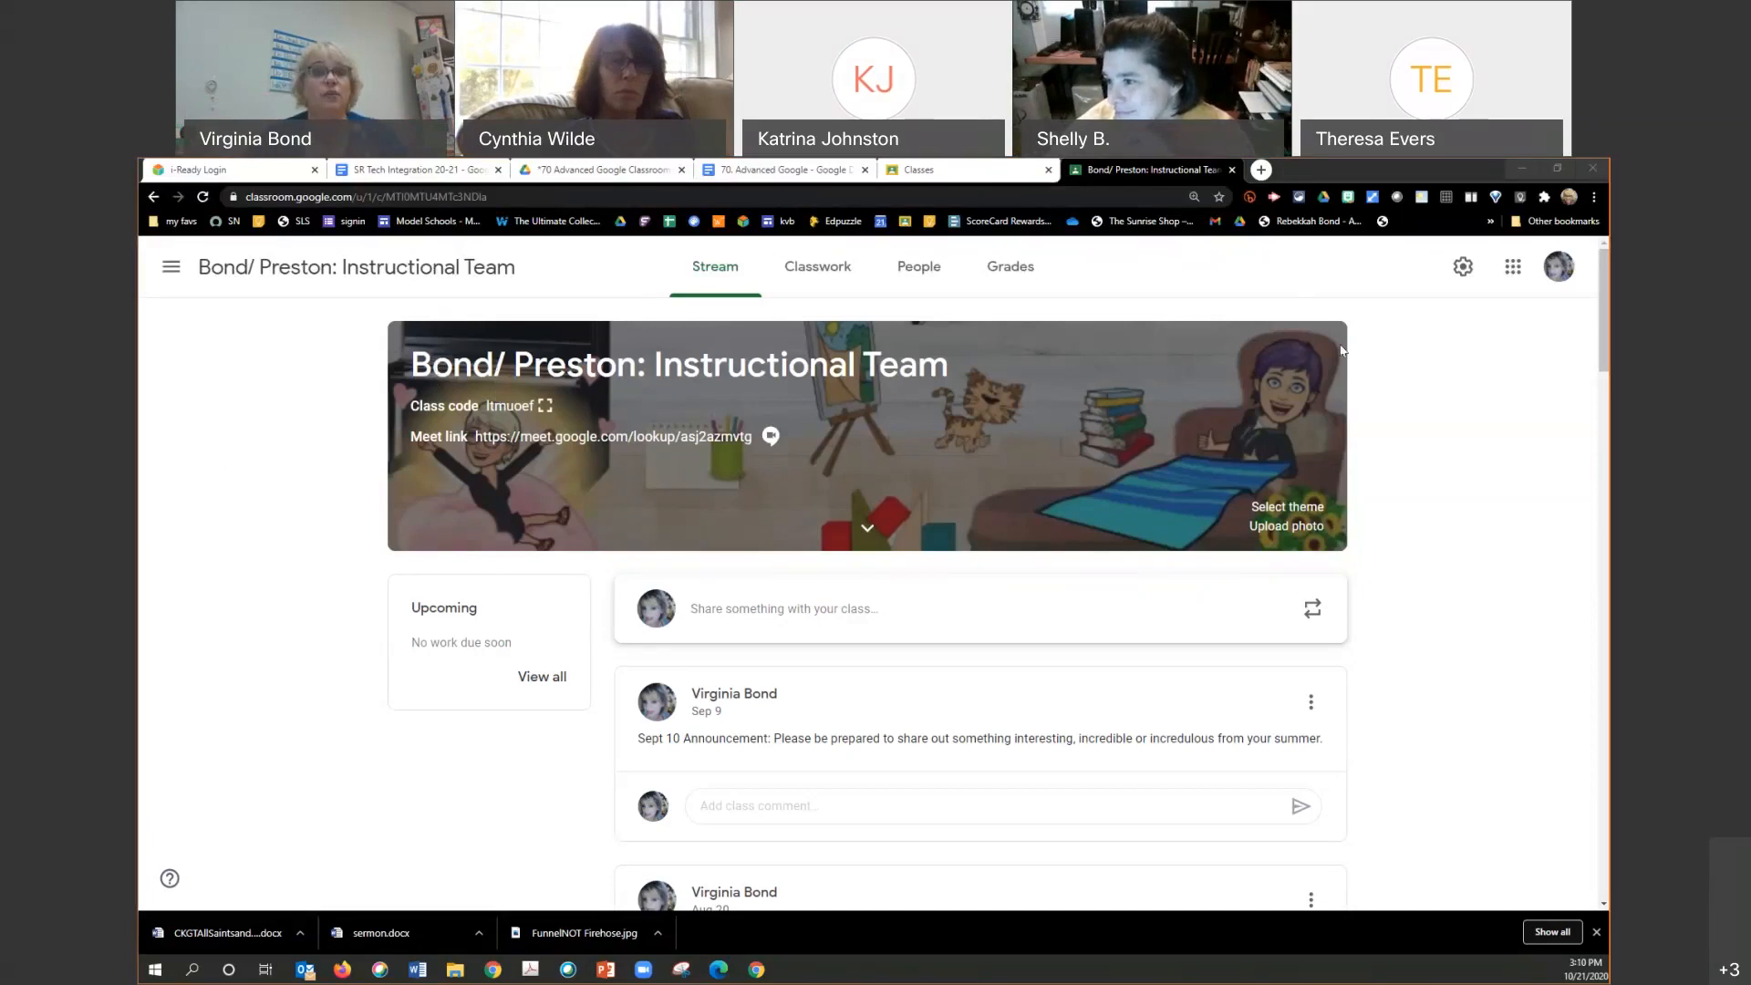
{"action": "left_click", "coordinate": [1463, 268]}
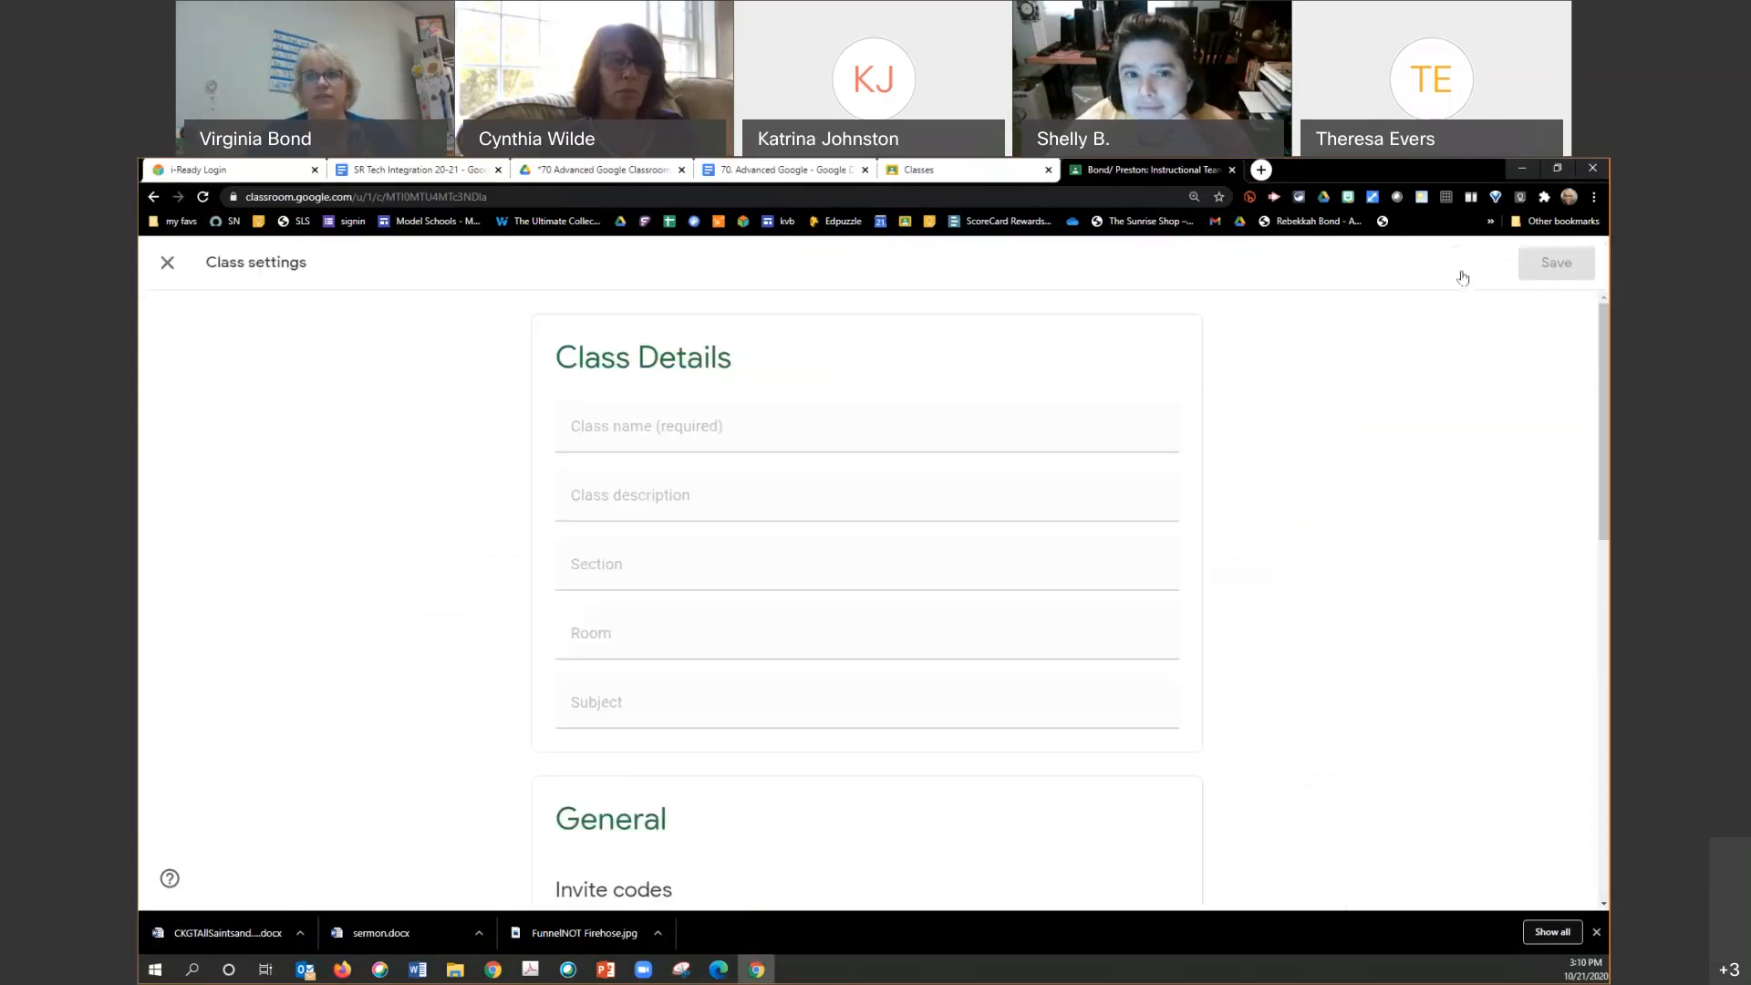
{"action": "left_click", "coordinate": [647, 498]}
{"action": "key", "text": "Tab"}
{"action": "type", "text": "ond/"}
{"action": "key", "text": "BackSpace"}
{"action": "key", "text": "BackSpace"}
{"action": "key", "text": "BackSpace"}
{"action": "key", "text": "BackSpace"}
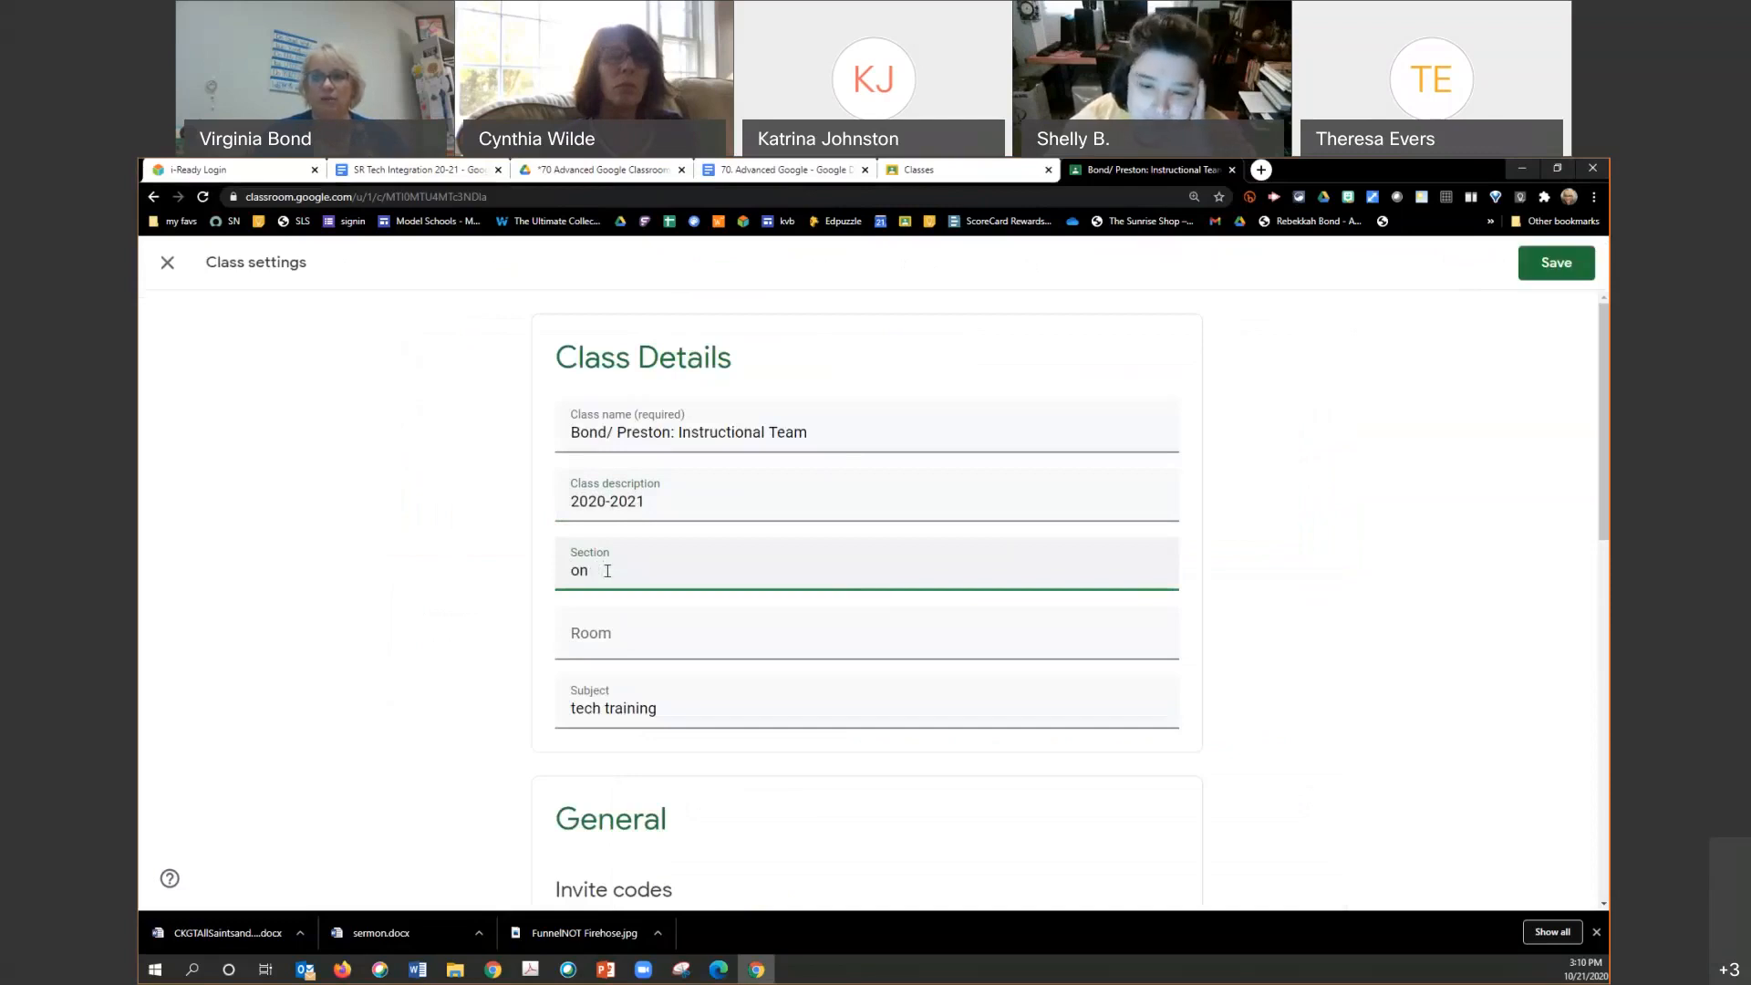
{"action": "type", "text": "Bond/Preston"}
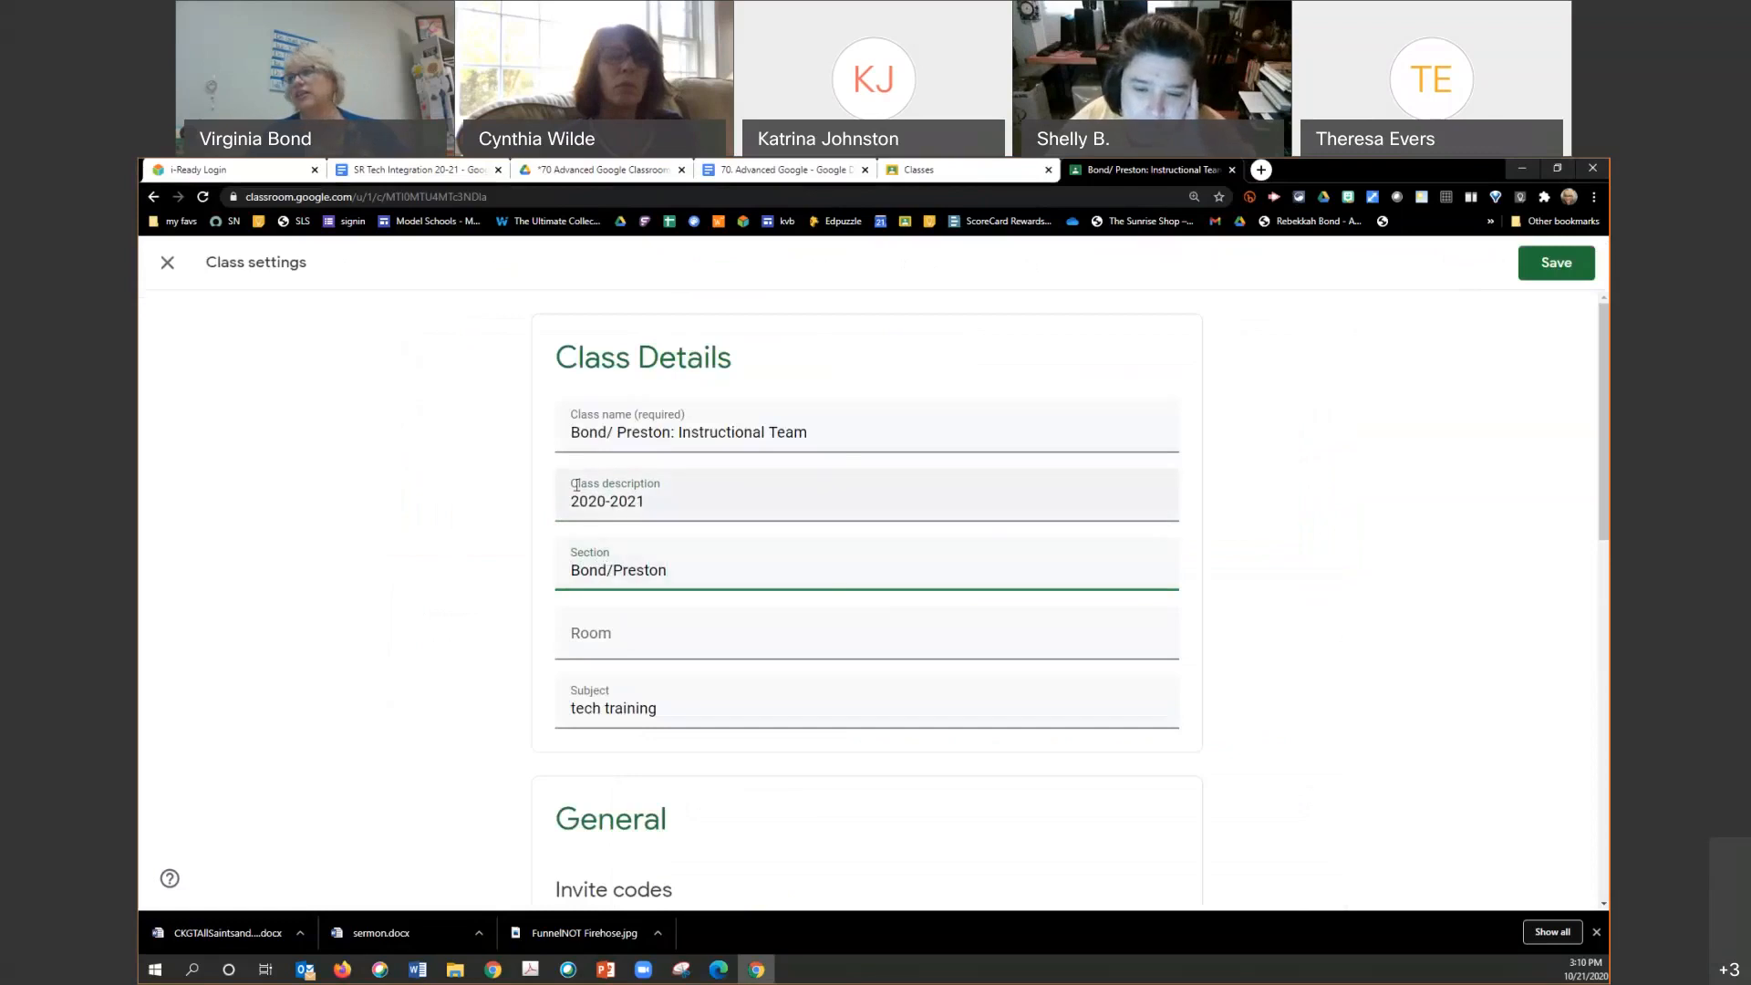
{"action": "left_click", "coordinate": [1528, 265]}
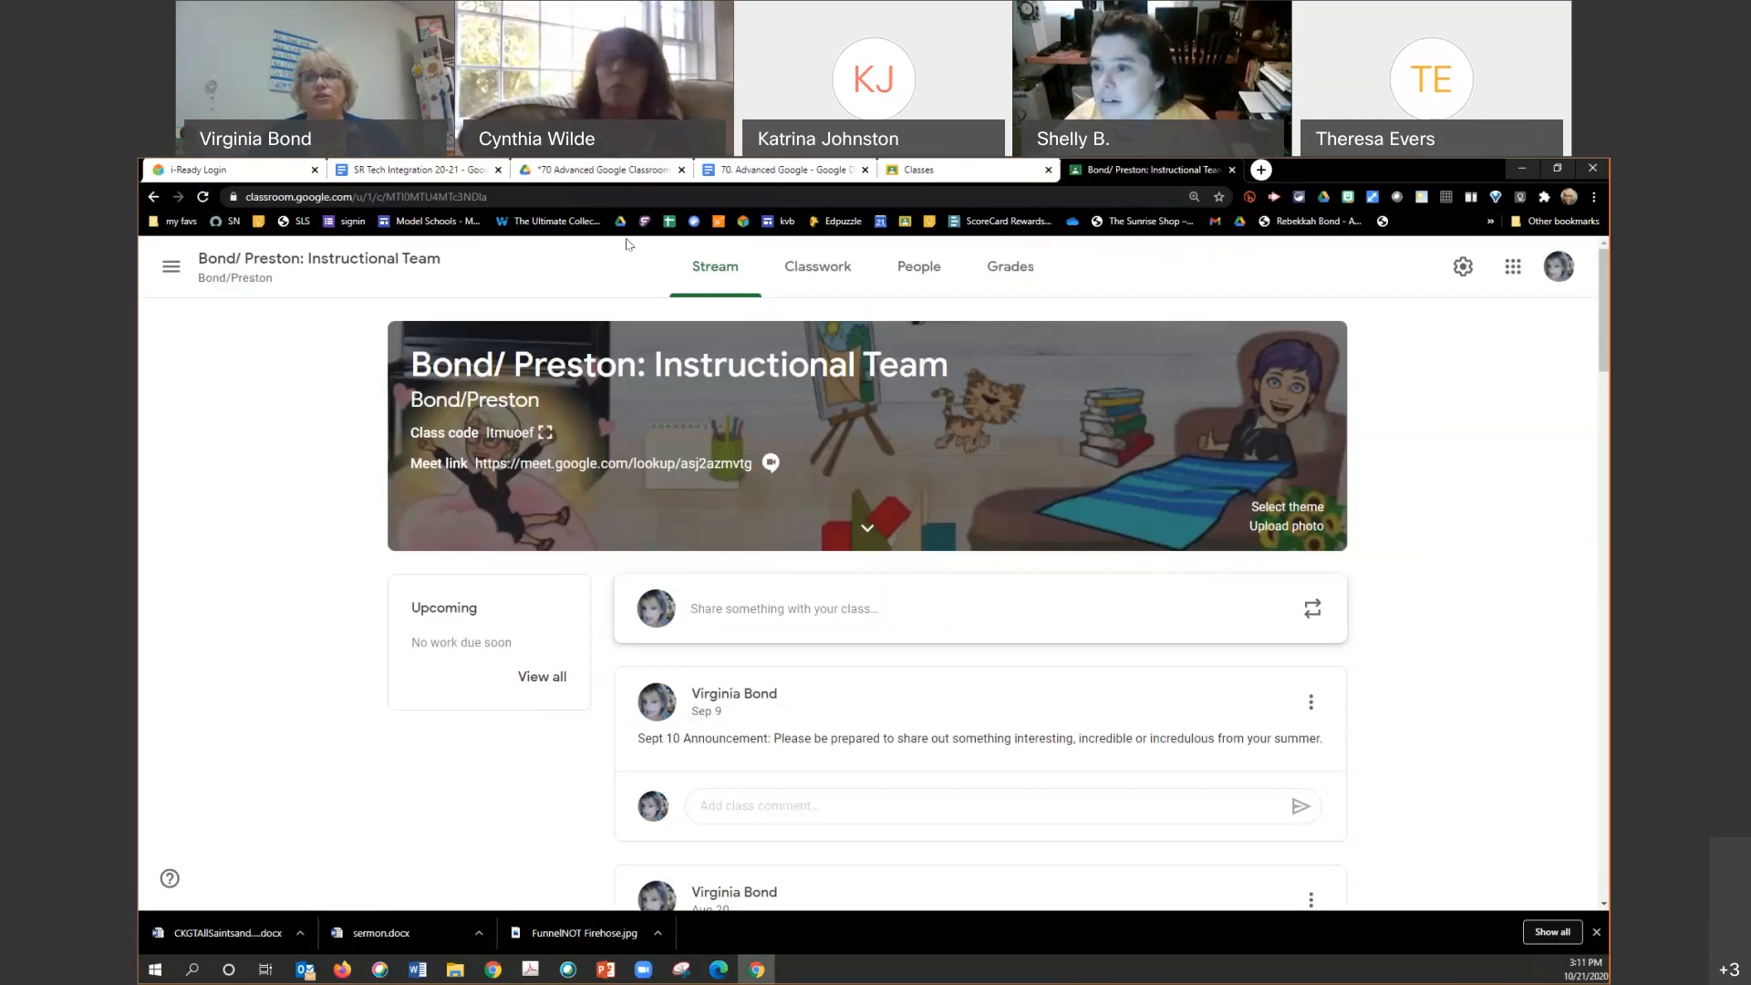
Step: Append "20-21" to the class section and save the class settings
{"action": "left_click", "coordinate": [1459, 269]}
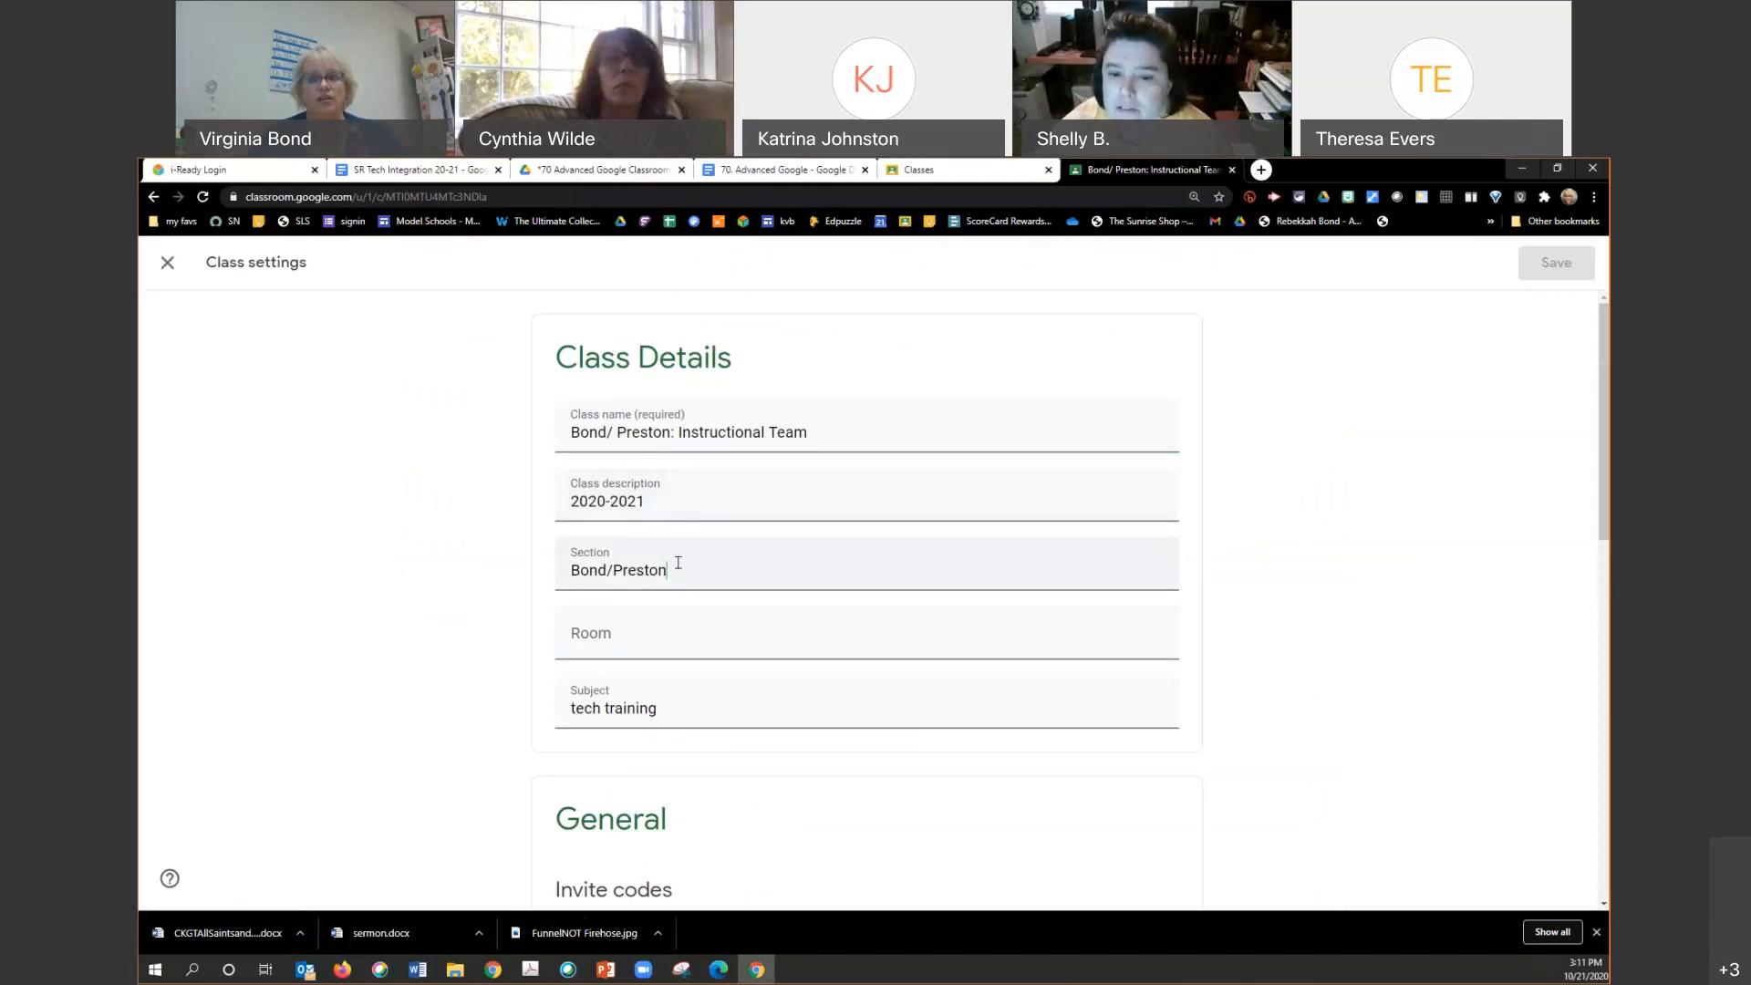
{"action": "left_click", "coordinate": [678, 563]}
{"action": "type", "text": "20-214"}
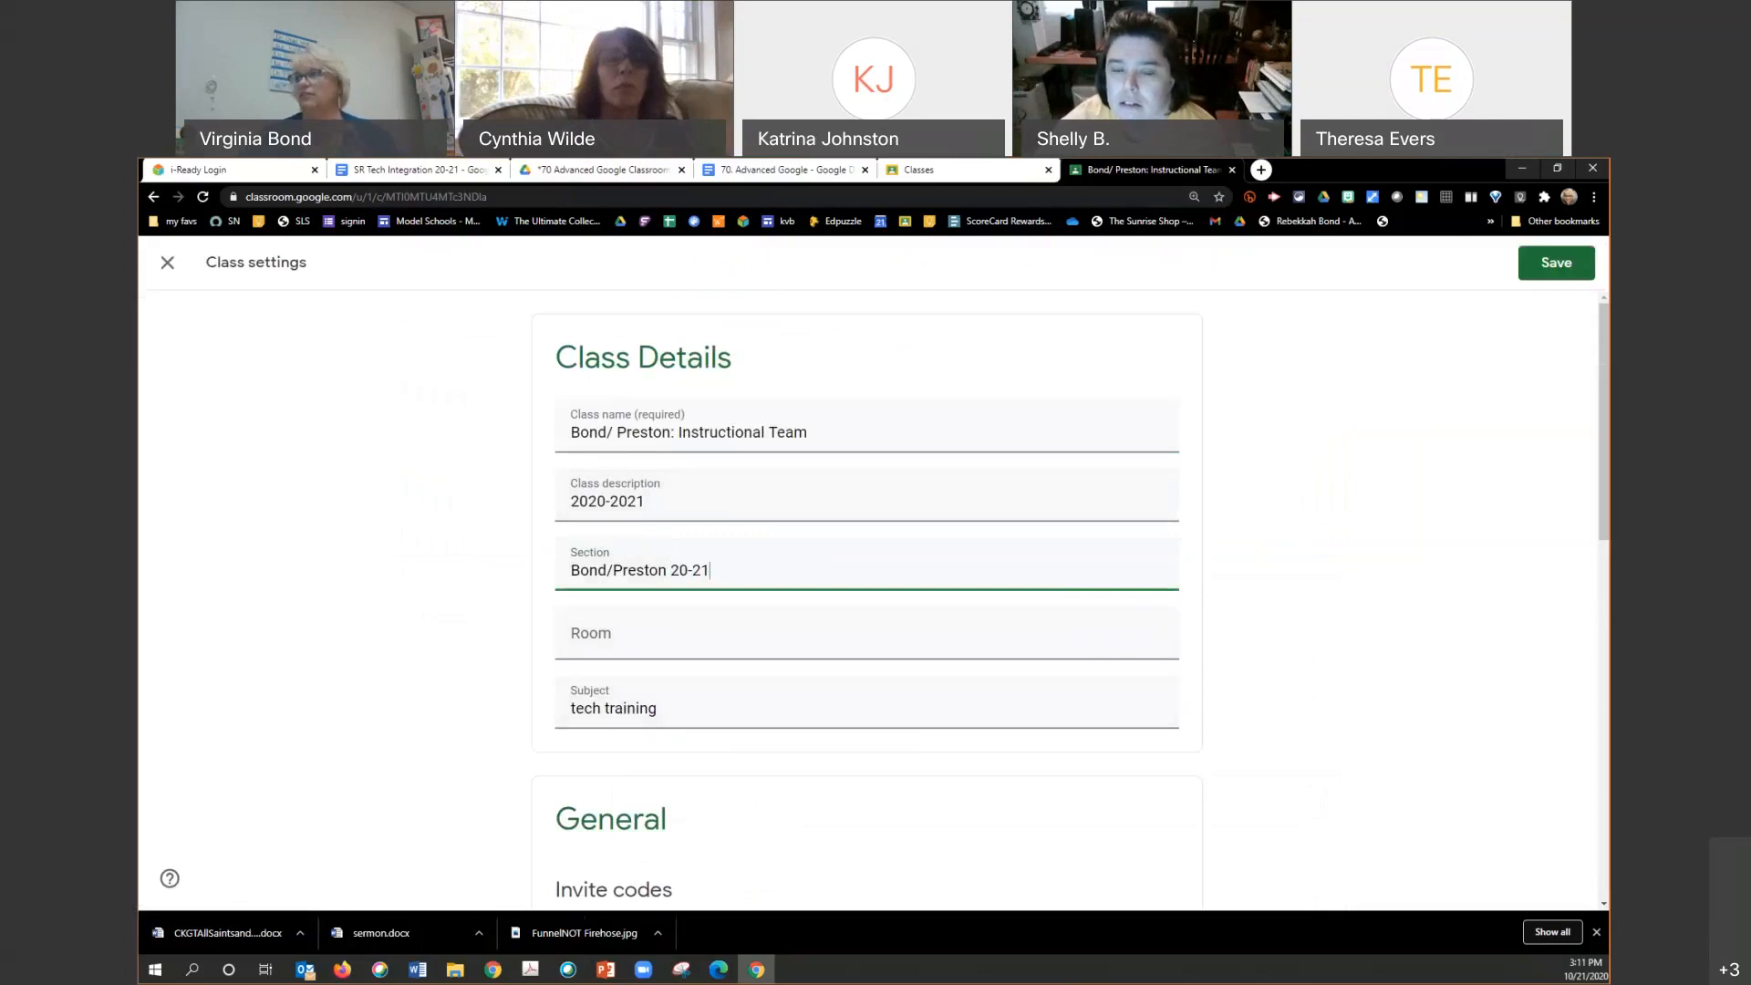
{"action": "left_click", "coordinate": [1583, 273]}
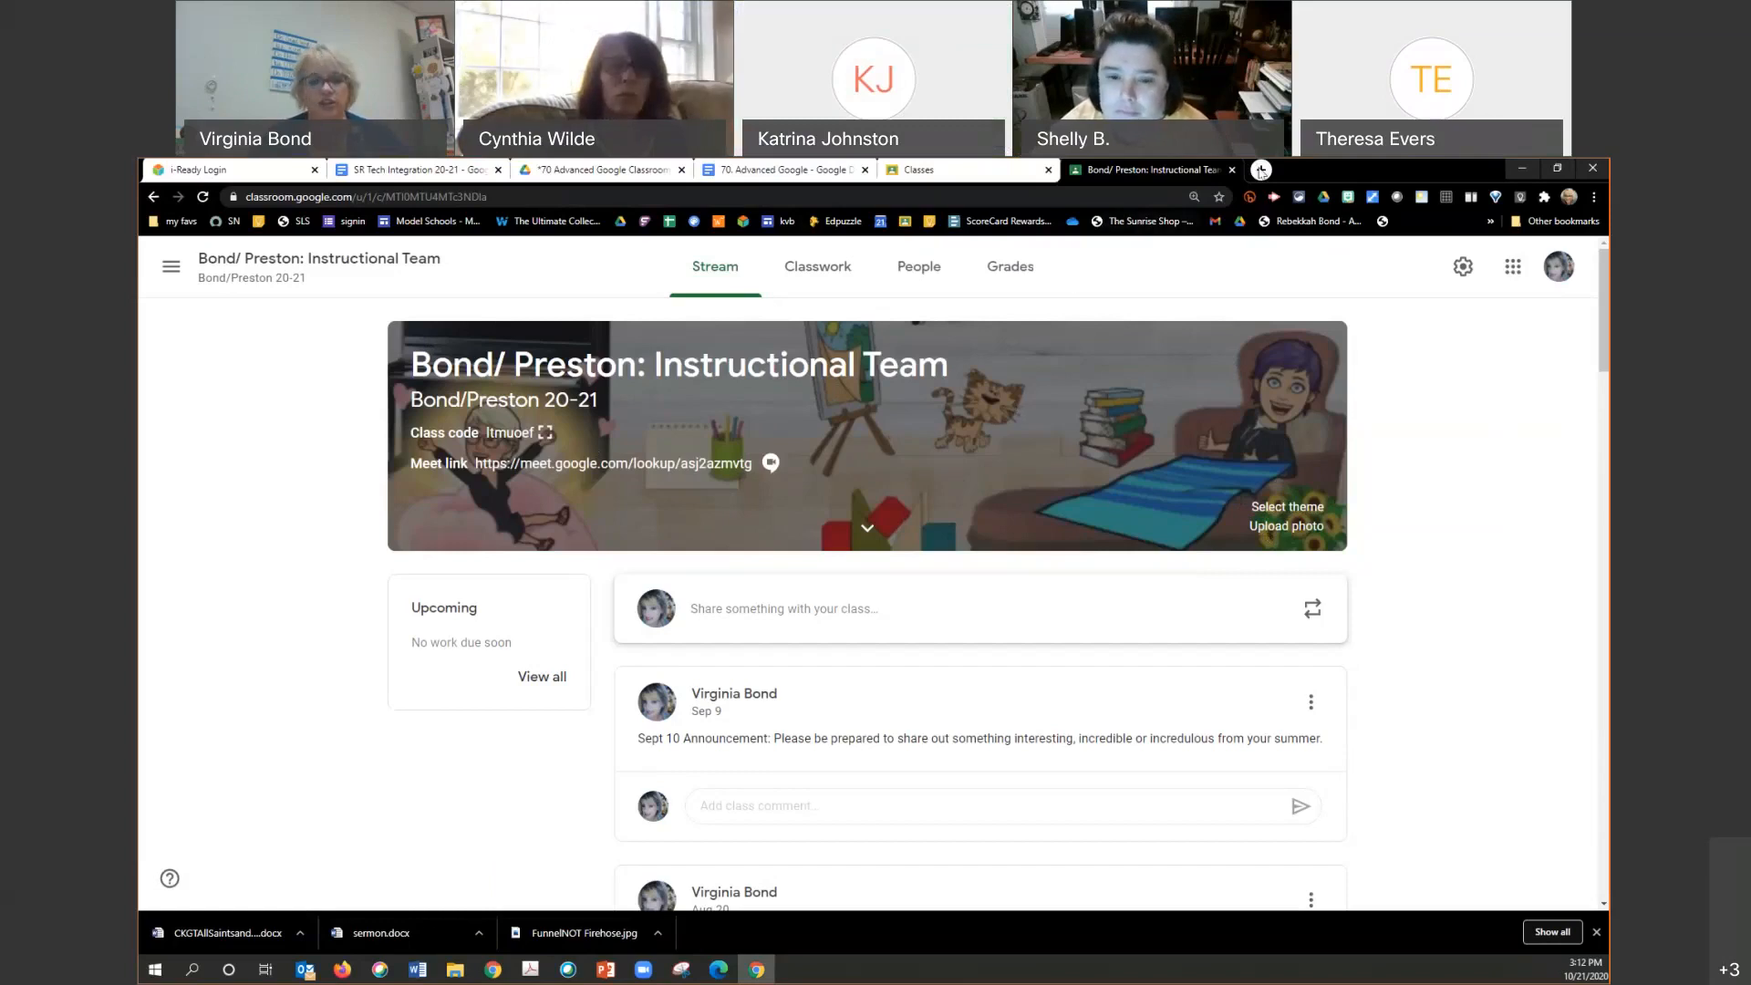
Step: Open Facebook separately to view the shared photo of the 2020-2021 Virtual Choir class banner, and close it
{"action": "left_click", "coordinate": [1262, 170]}
{"action": "type", "text": "fac"}
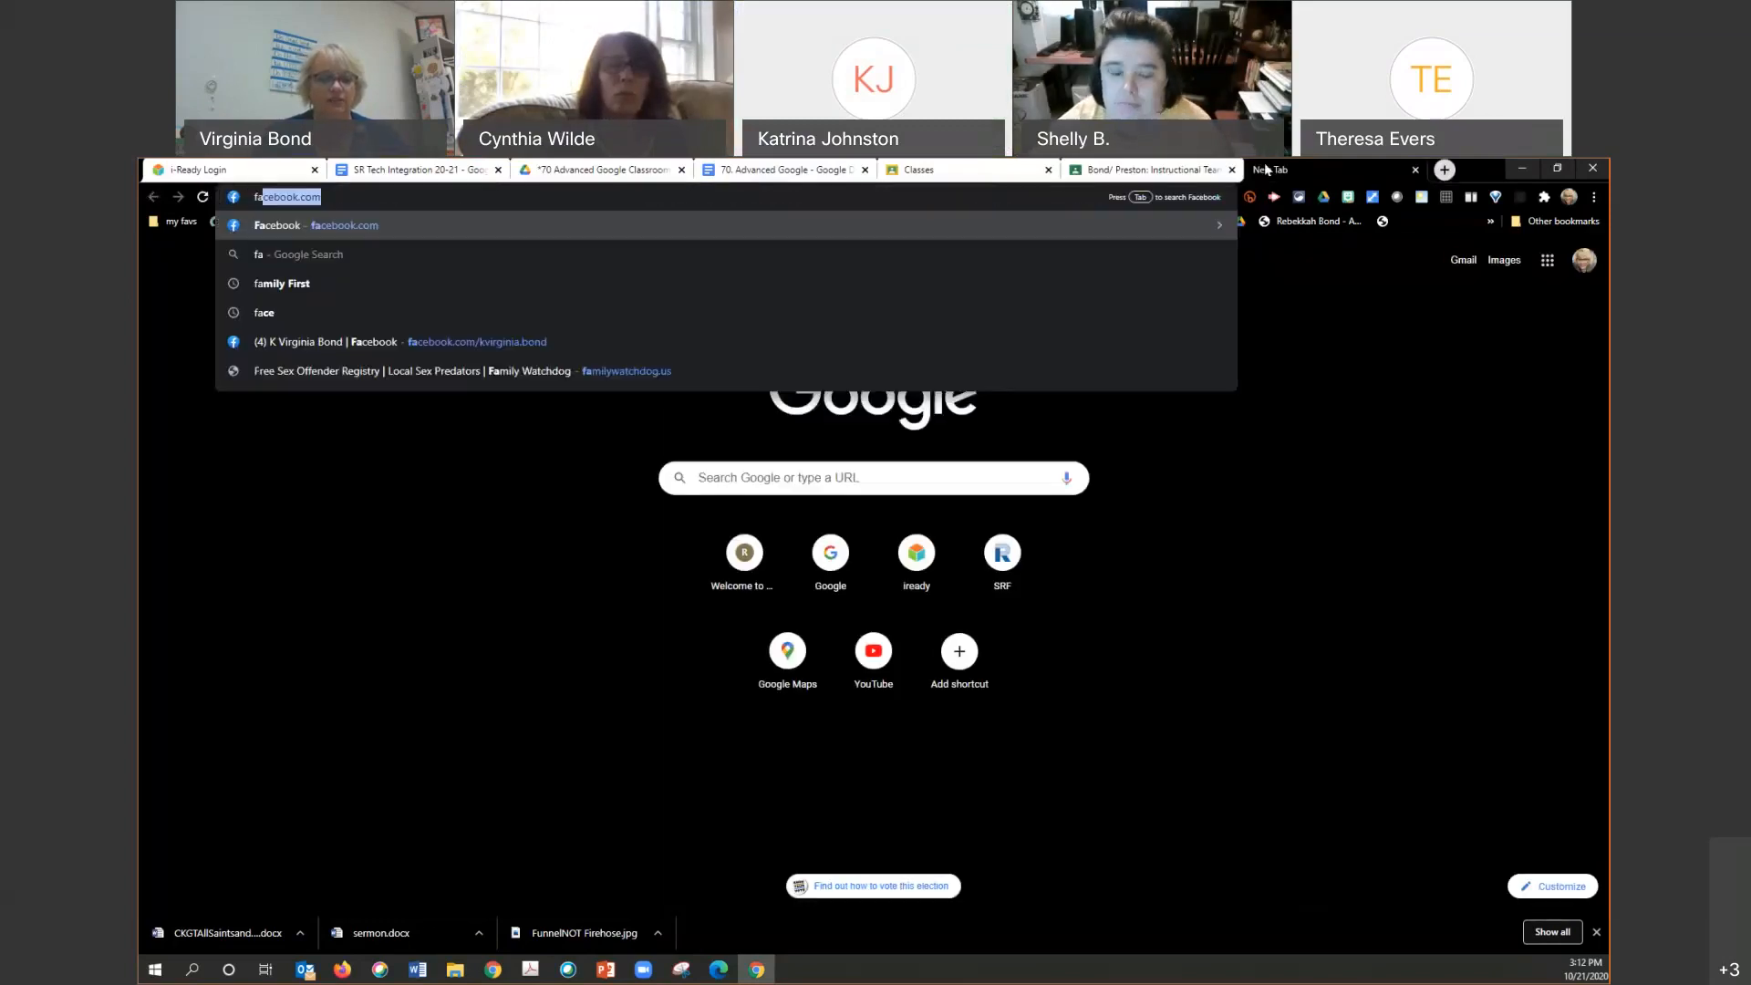
{"action": "type", "text": "ebook"}
{"action": "key", "text": "Return"}
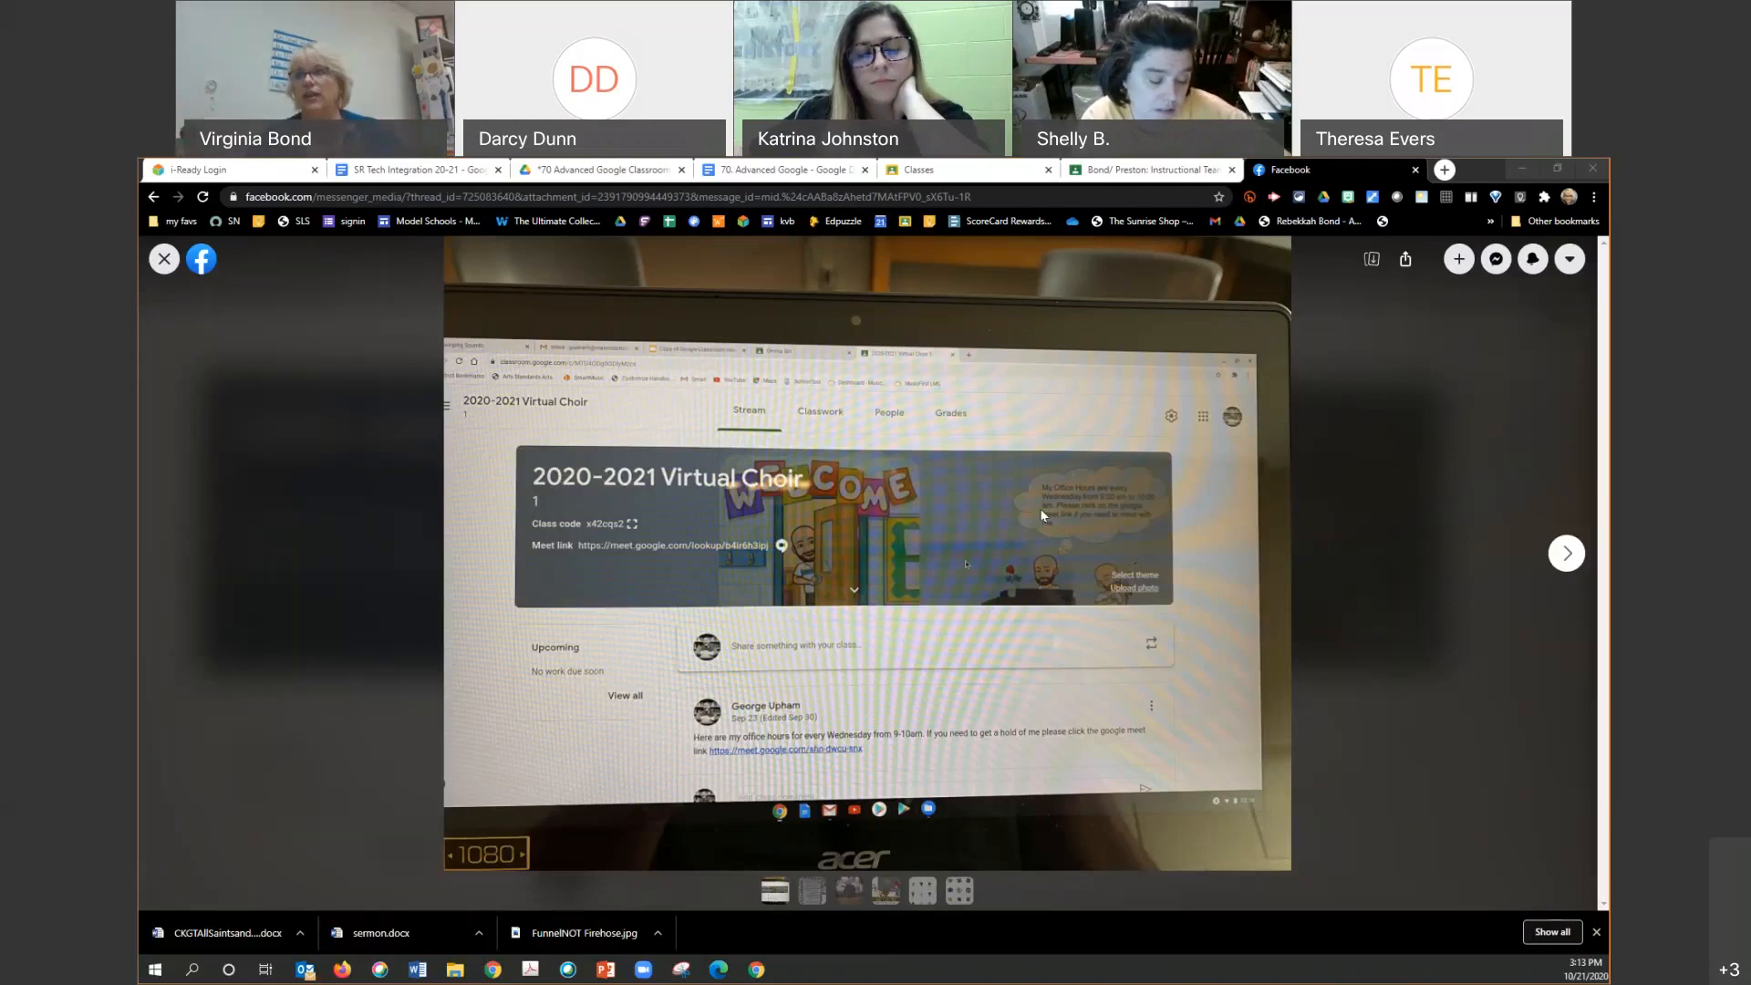
{"action": "left_click", "coordinate": [1416, 170]}
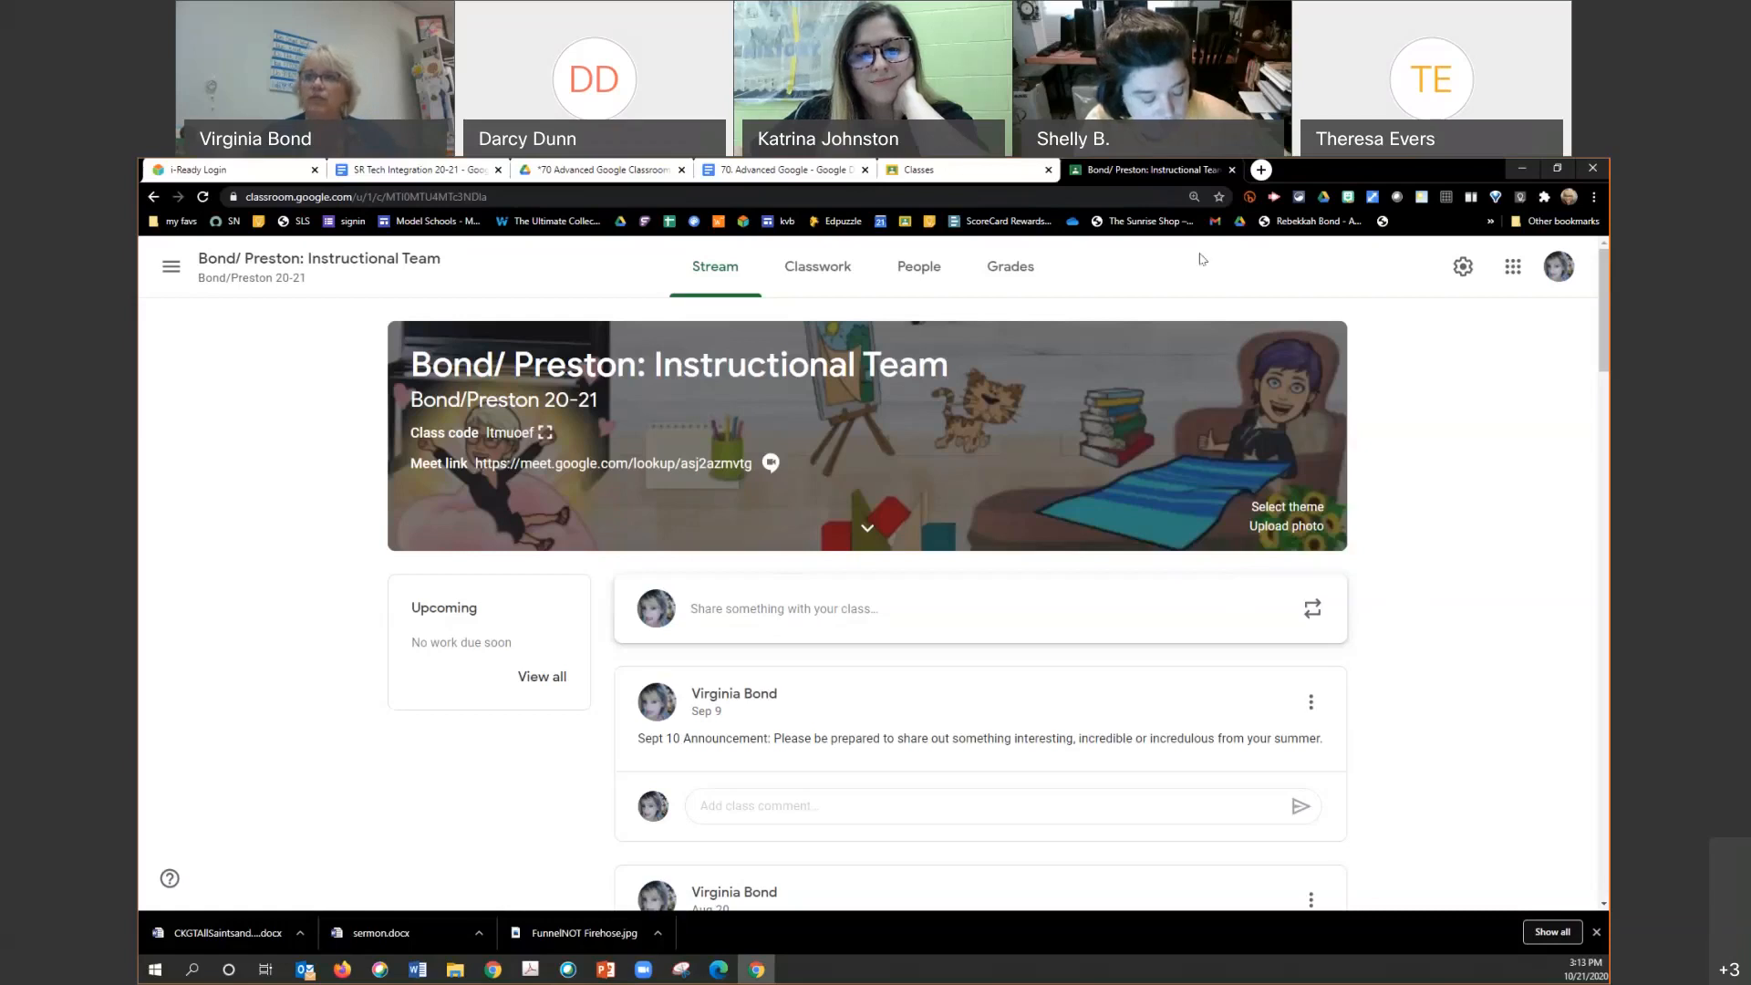
Step: Read through the tips table in the Advanced Google Classroom handout and return to the Instructional Team class
{"action": "left_click", "coordinate": [736, 177]}
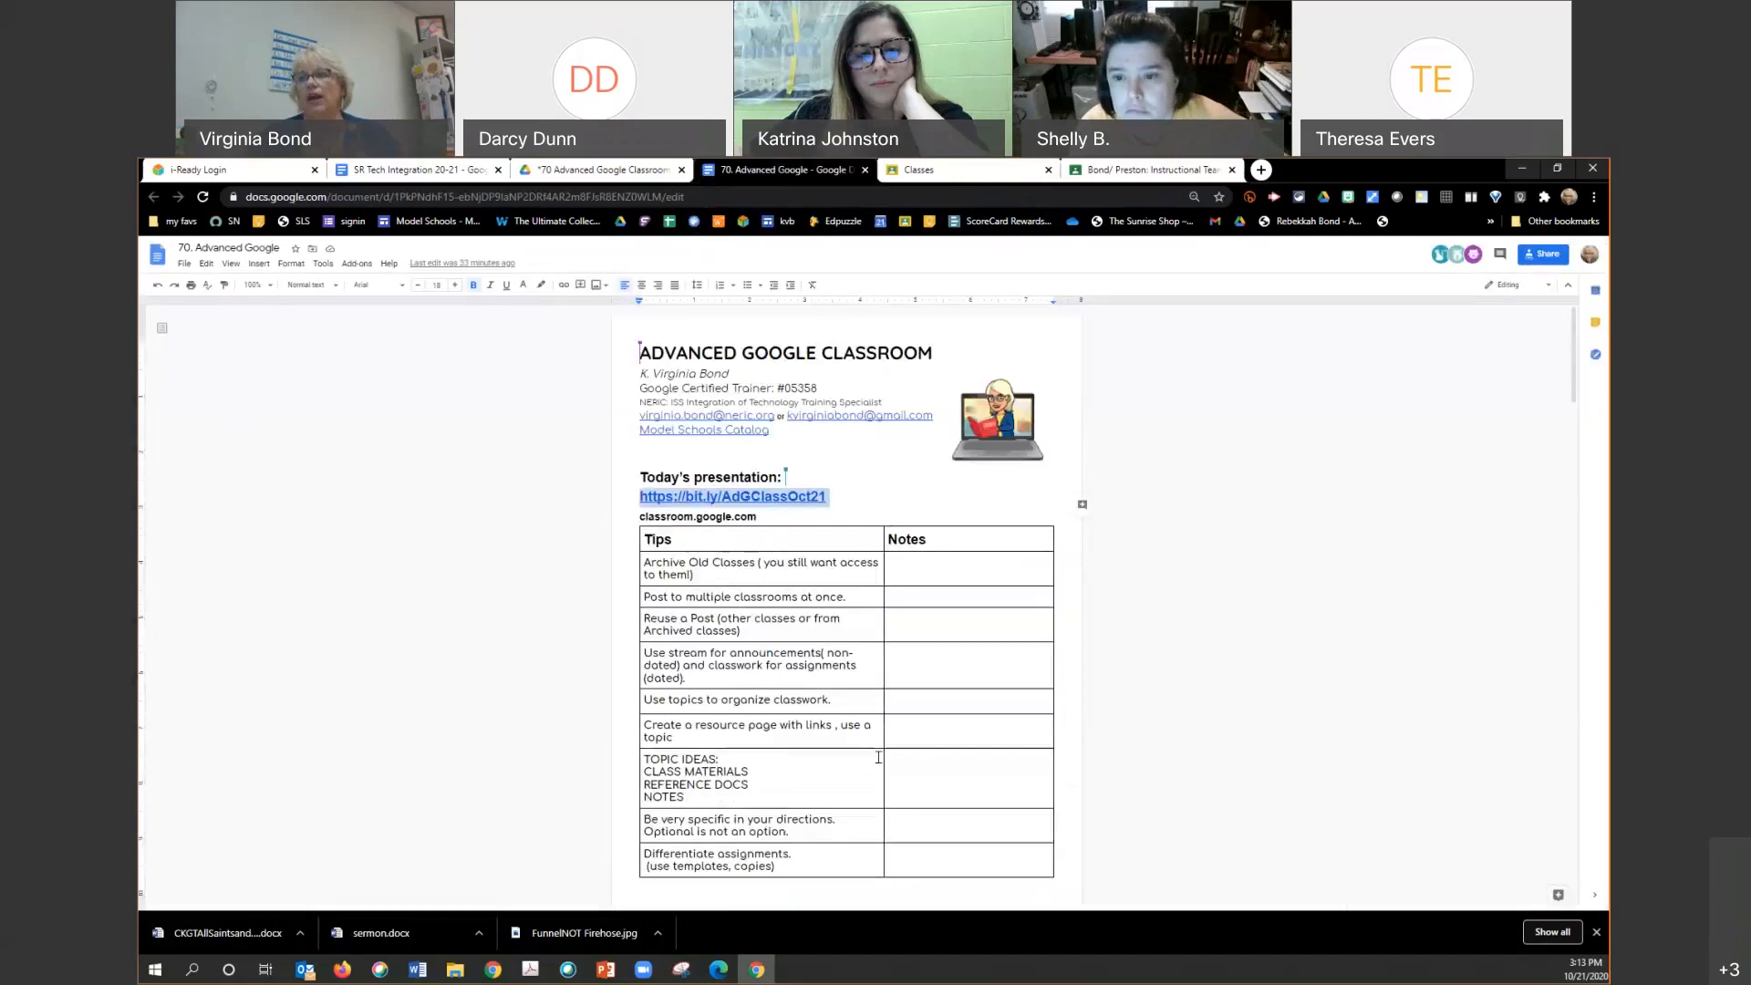
{"action": "scroll", "coordinate": [904, 735], "scroll_direction": "down", "scroll_amount": 2}
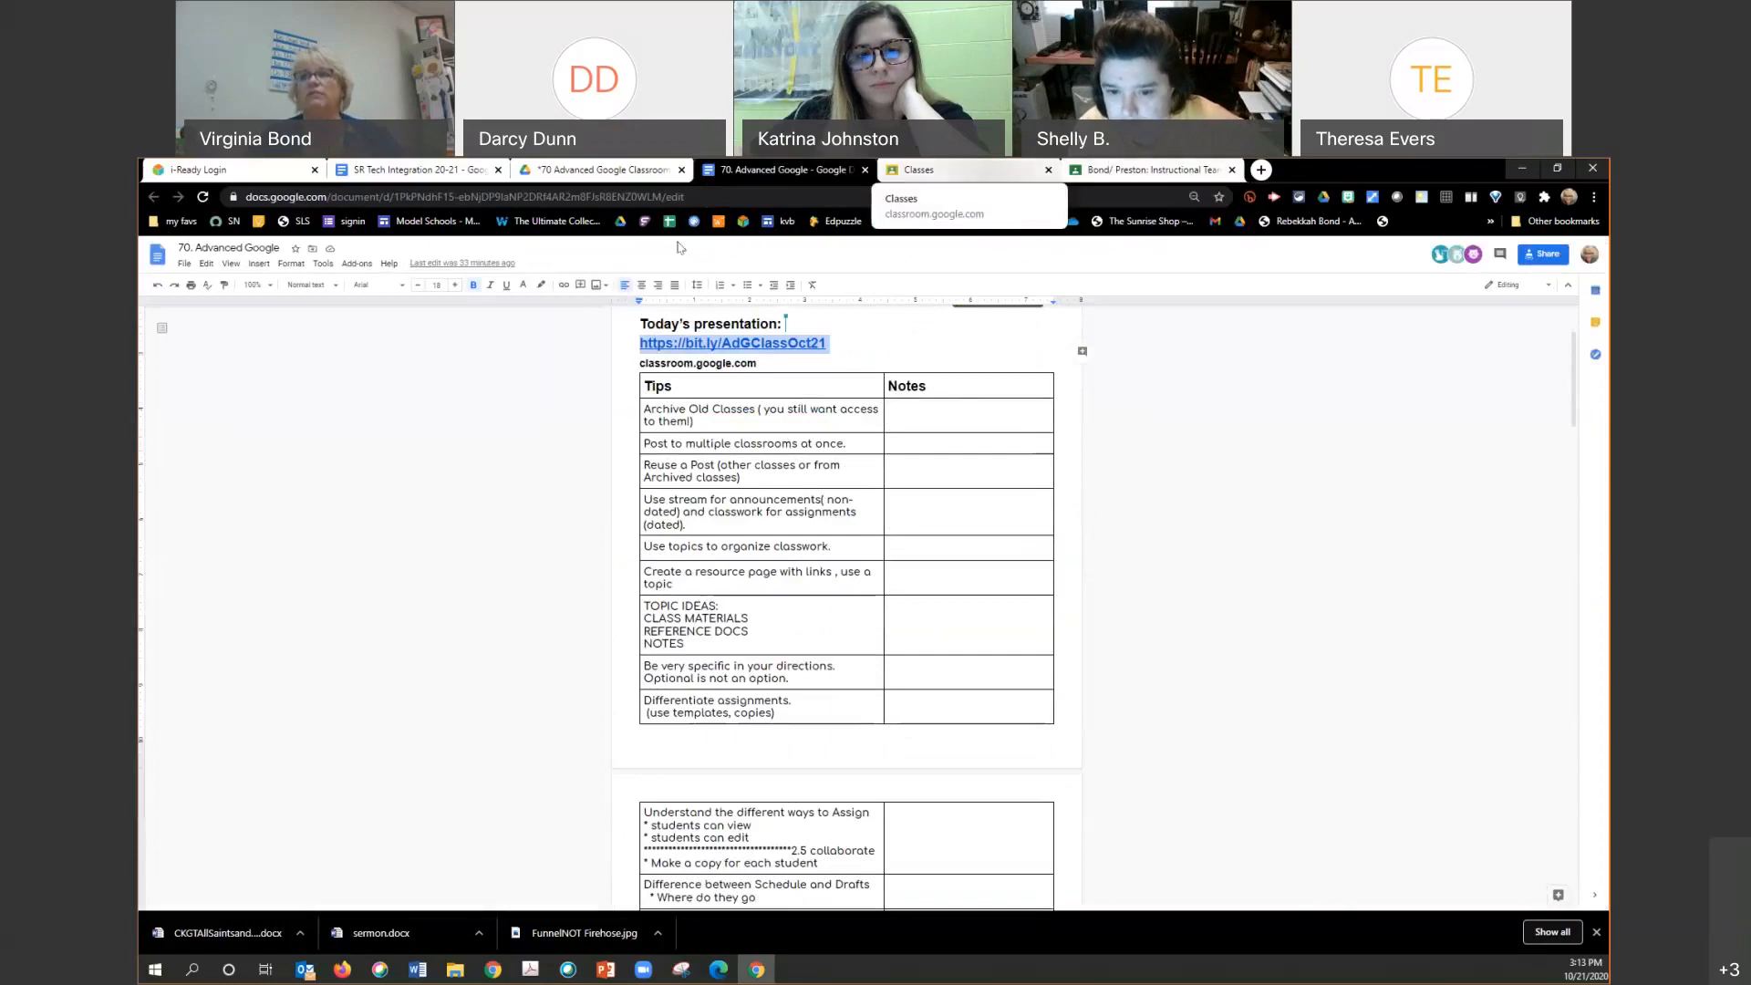
{"action": "left_click", "coordinate": [1154, 172]}
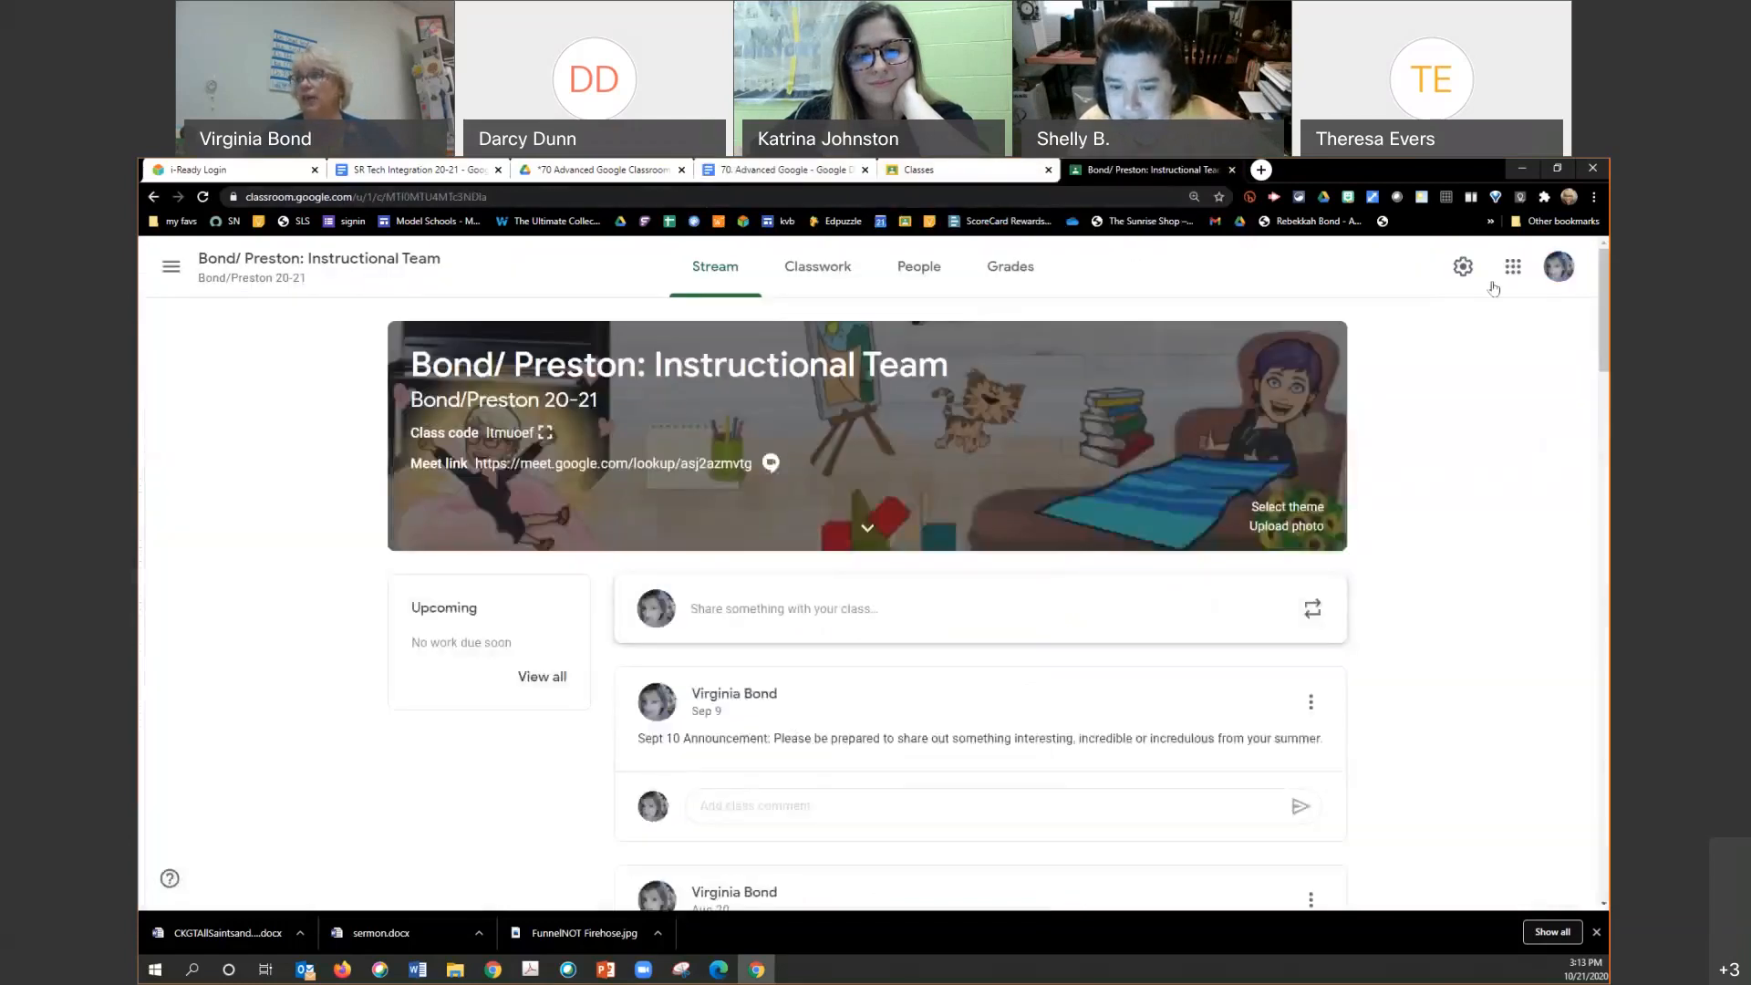
Step: Set Classwork on the stream to "Show condensed notifications" in the class settings and save
{"action": "left_click", "coordinate": [1459, 268]}
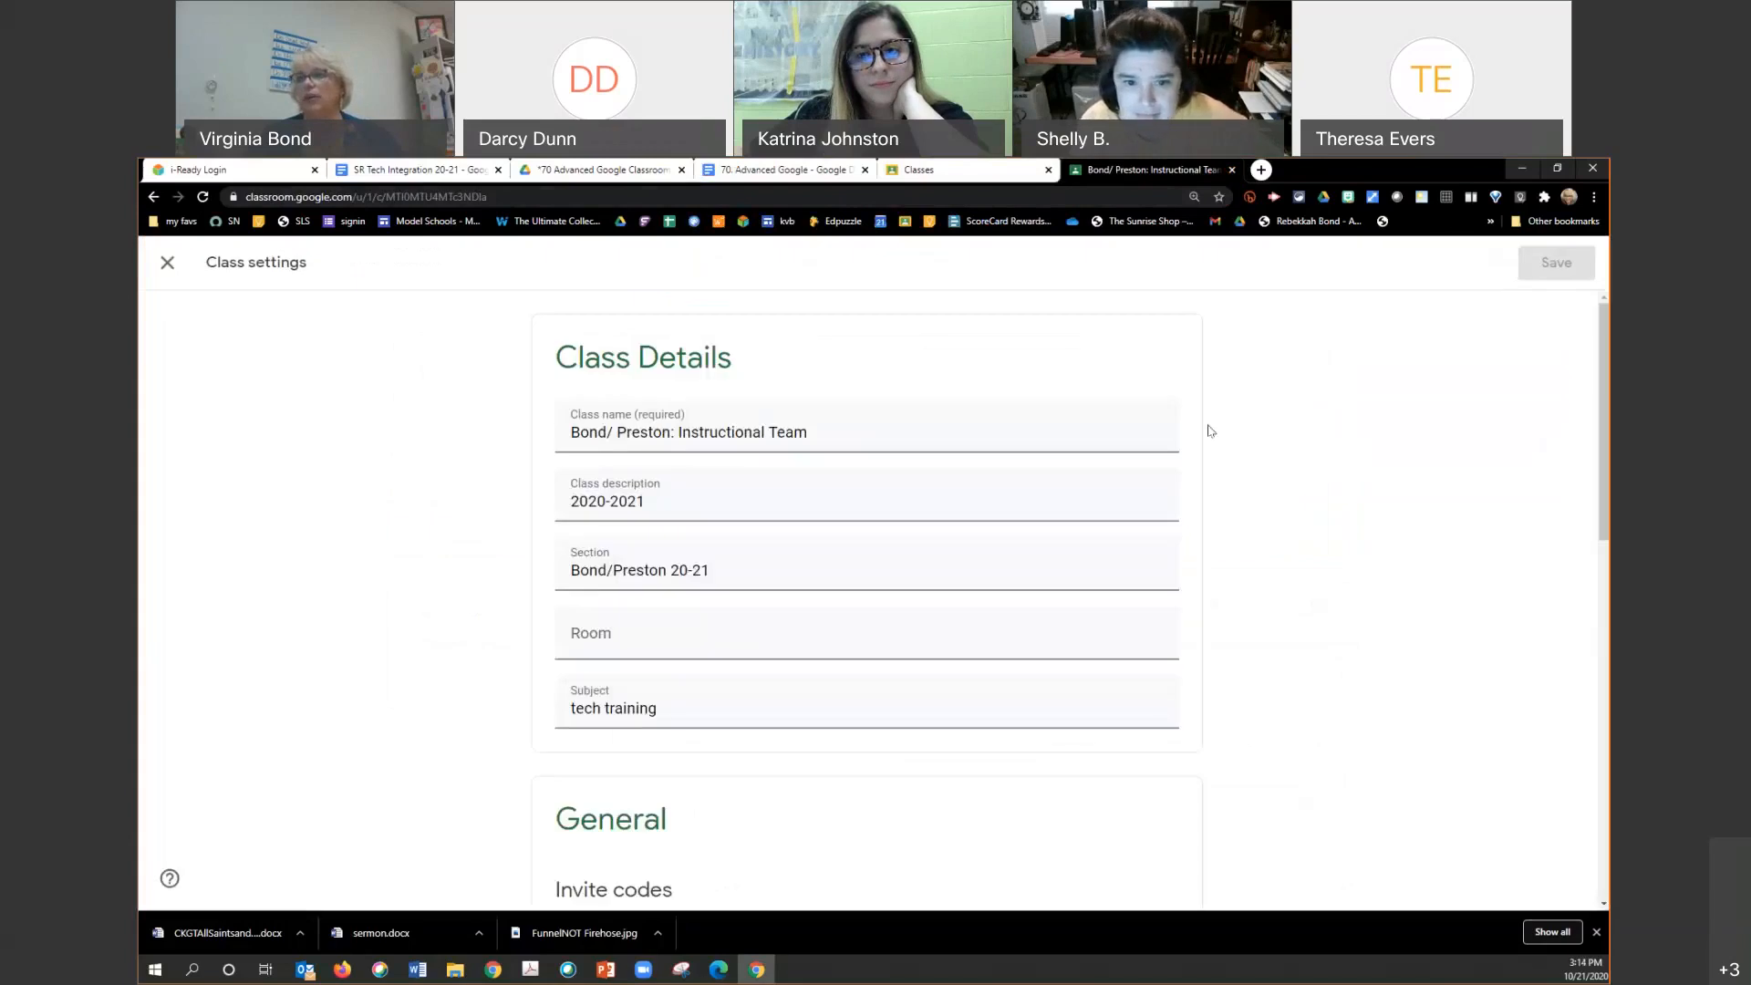
{"action": "scroll", "coordinate": [1109, 602], "scroll_direction": "down", "scroll_amount": 5}
{"action": "scroll", "coordinate": [1109, 602], "scroll_direction": "down", "scroll_amount": 2}
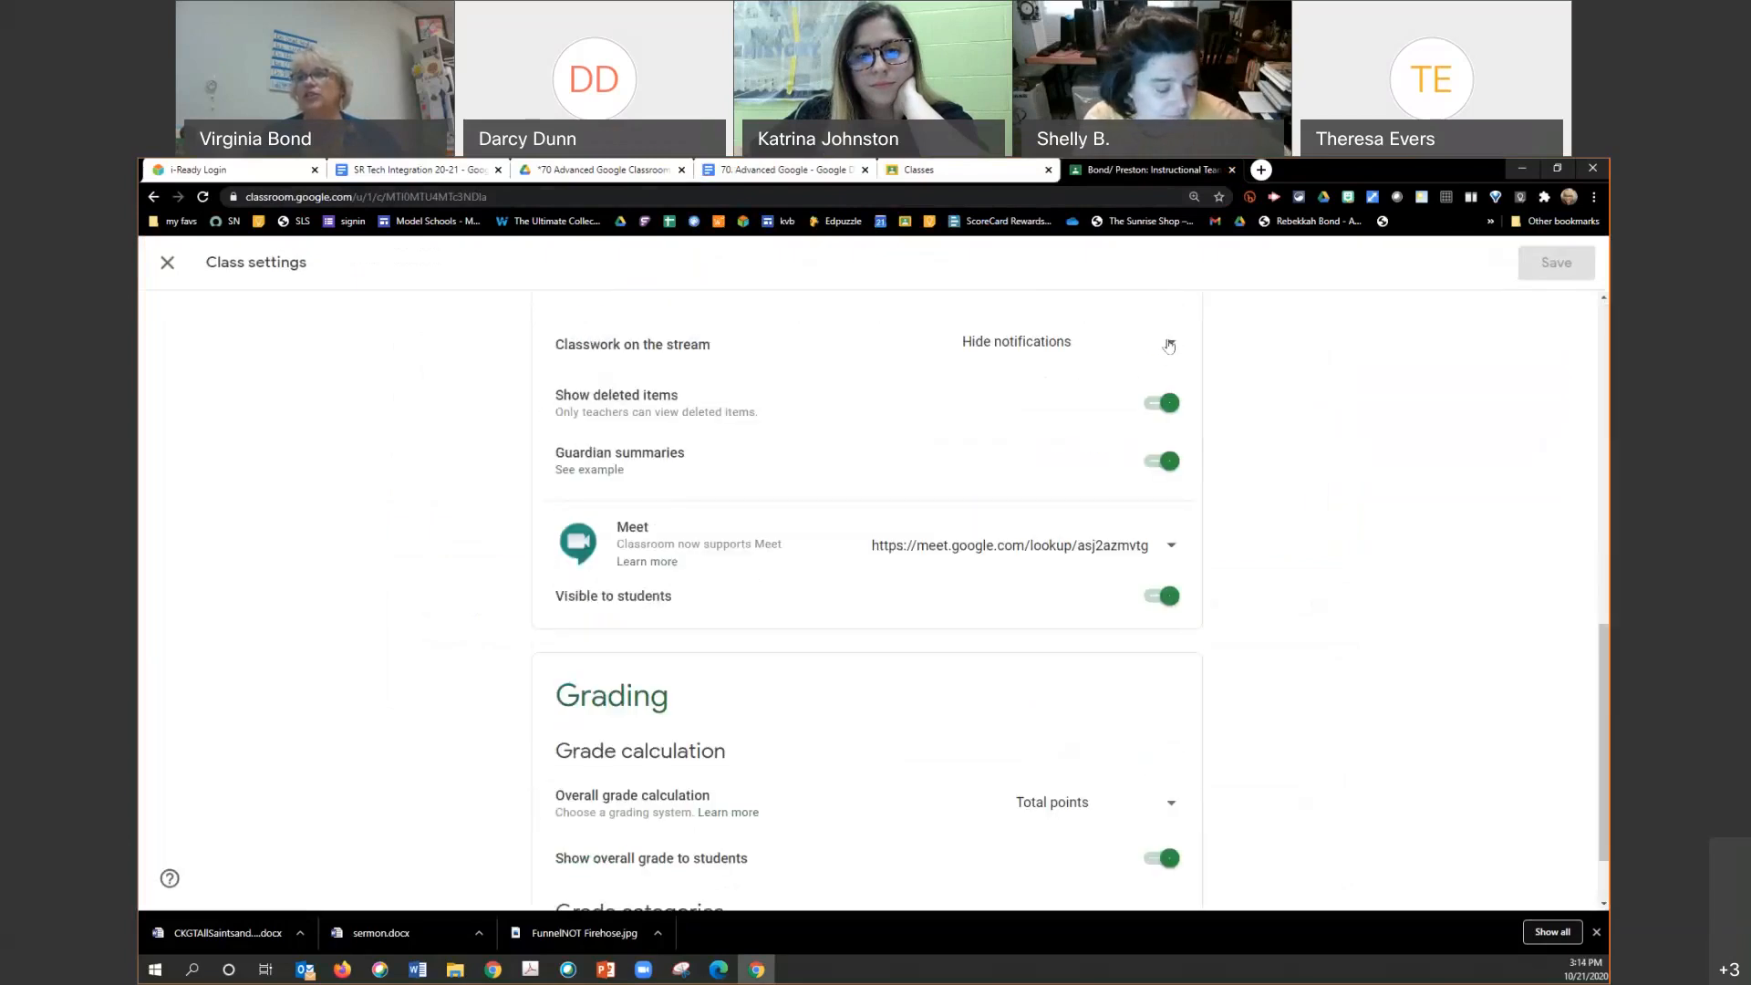
{"action": "left_click", "coordinate": [1166, 344]}
{"action": "left_click", "coordinate": [1055, 351]}
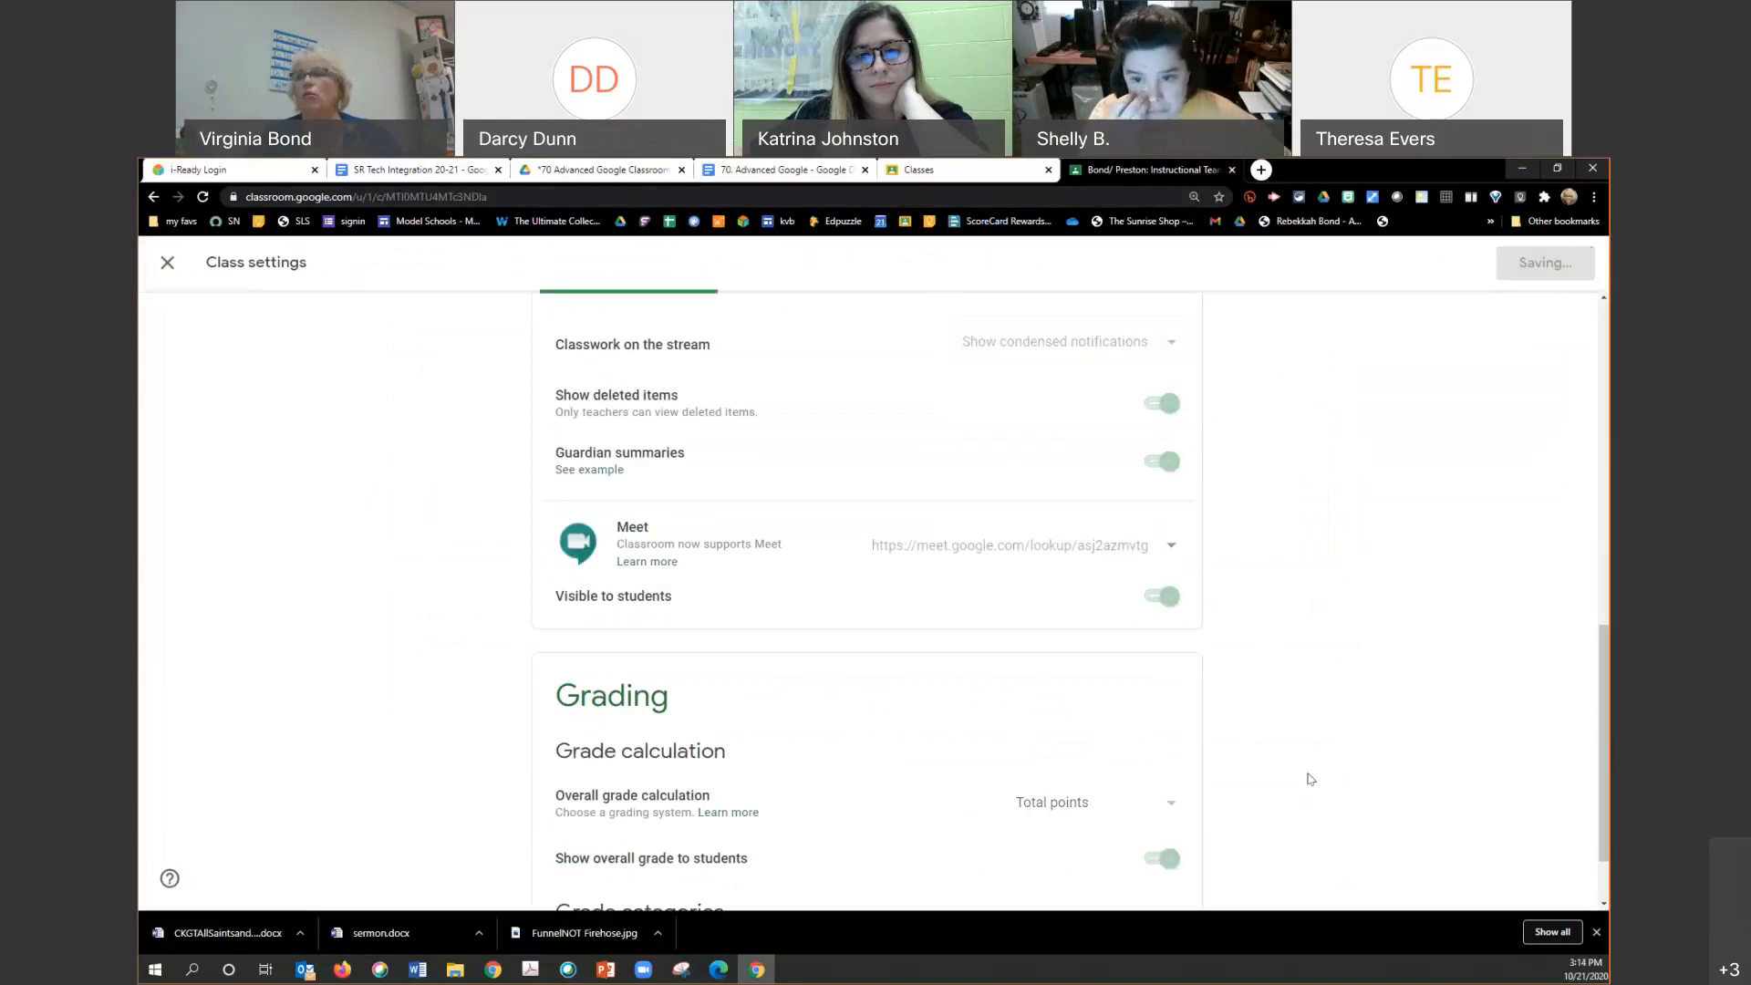
Step: Review the assignment and material notifications in the class stream and open a blank announcement
{"action": "scroll", "coordinate": [1311, 782], "scroll_direction": "up", "scroll_amount": 1}
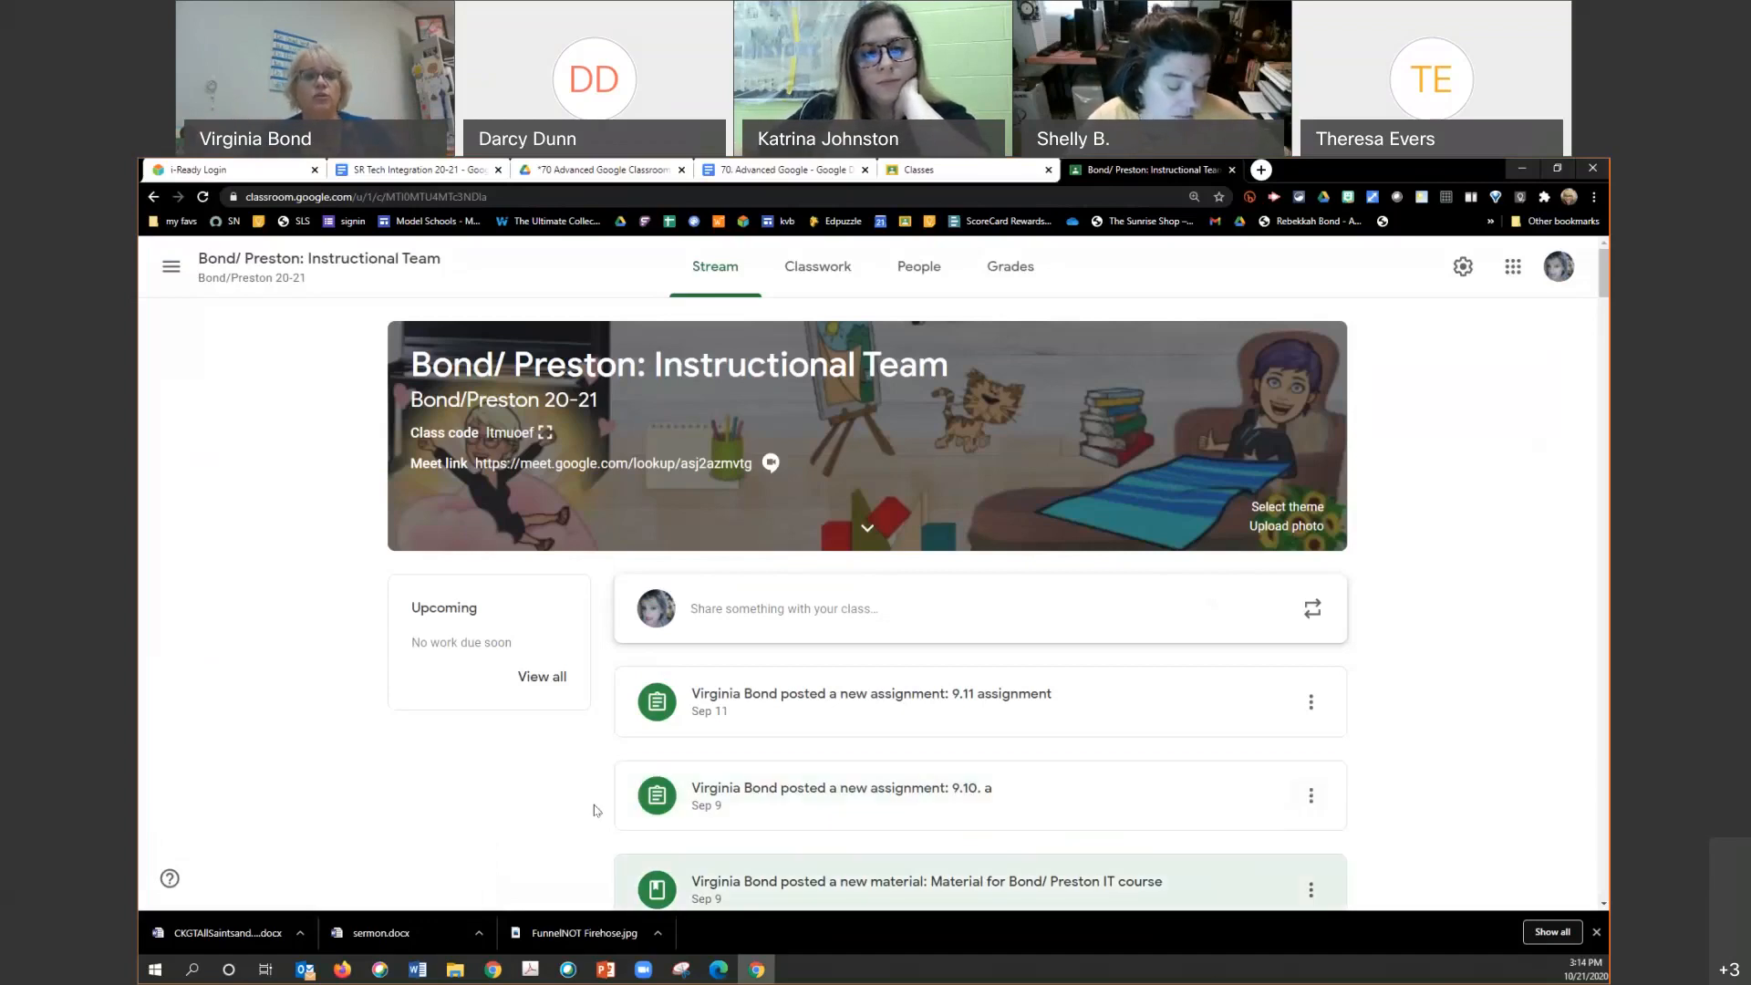
{"action": "scroll", "coordinate": [1292, 834], "scroll_direction": "down", "scroll_amount": 3}
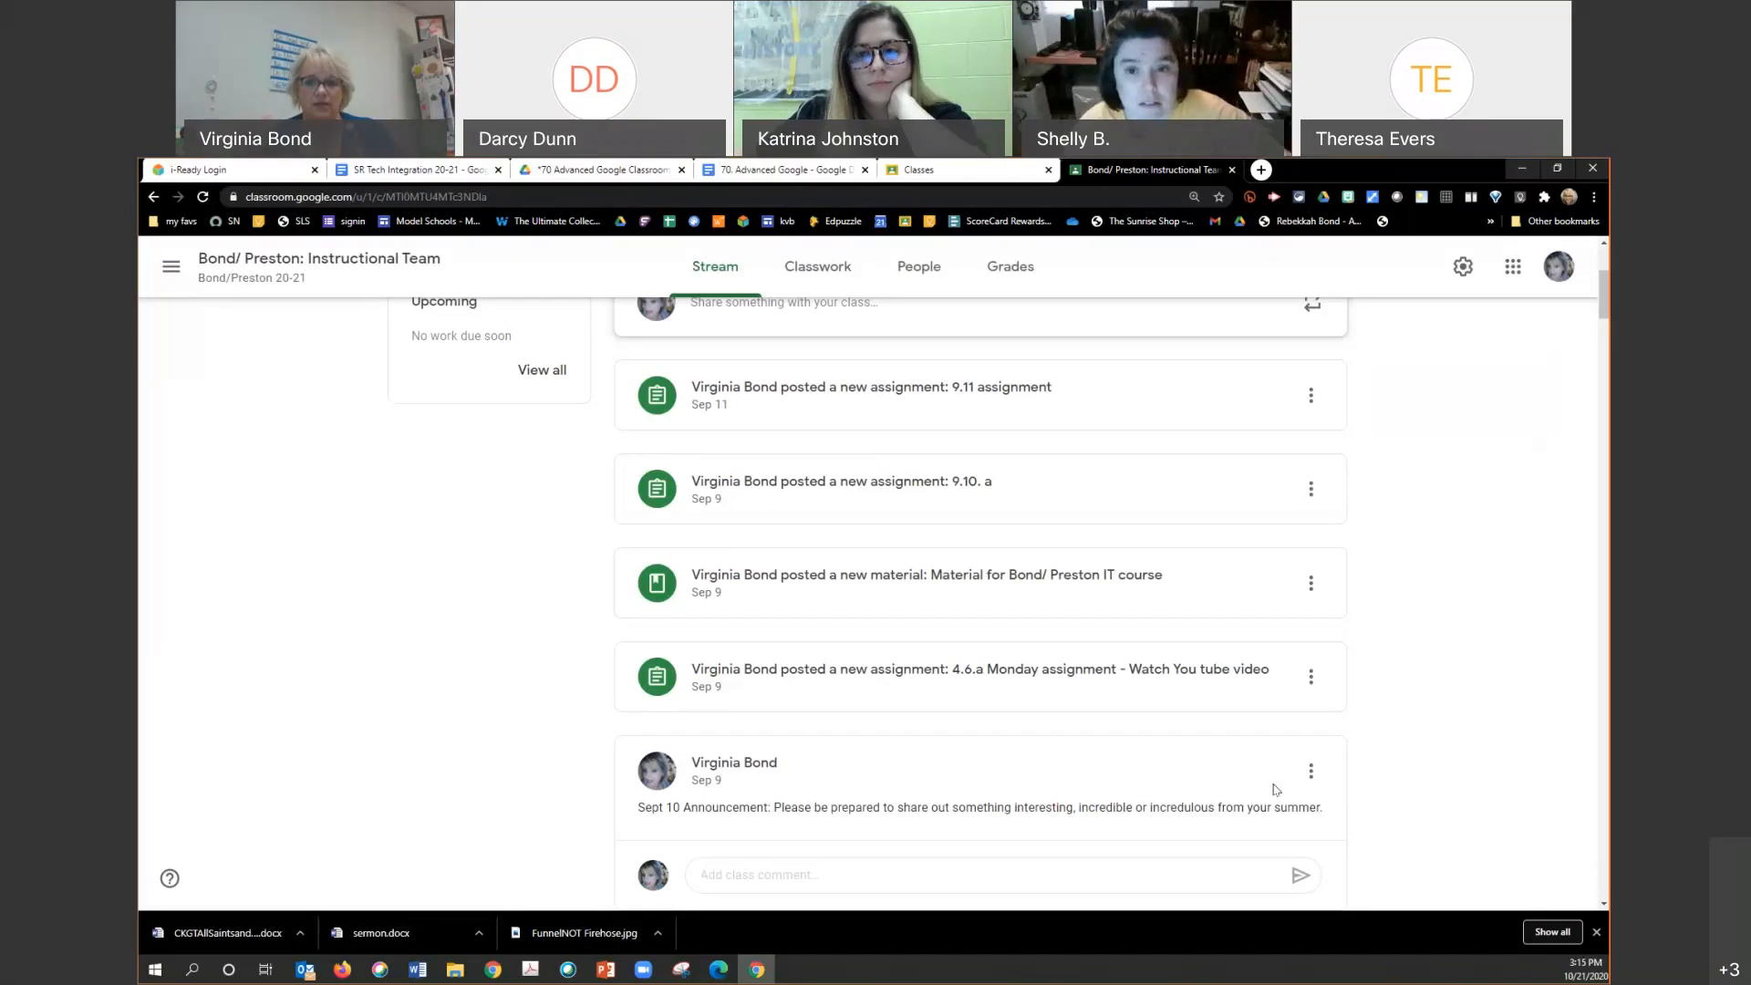
{"action": "scroll", "coordinate": [1274, 790], "scroll_direction": "up", "scroll_amount": 4}
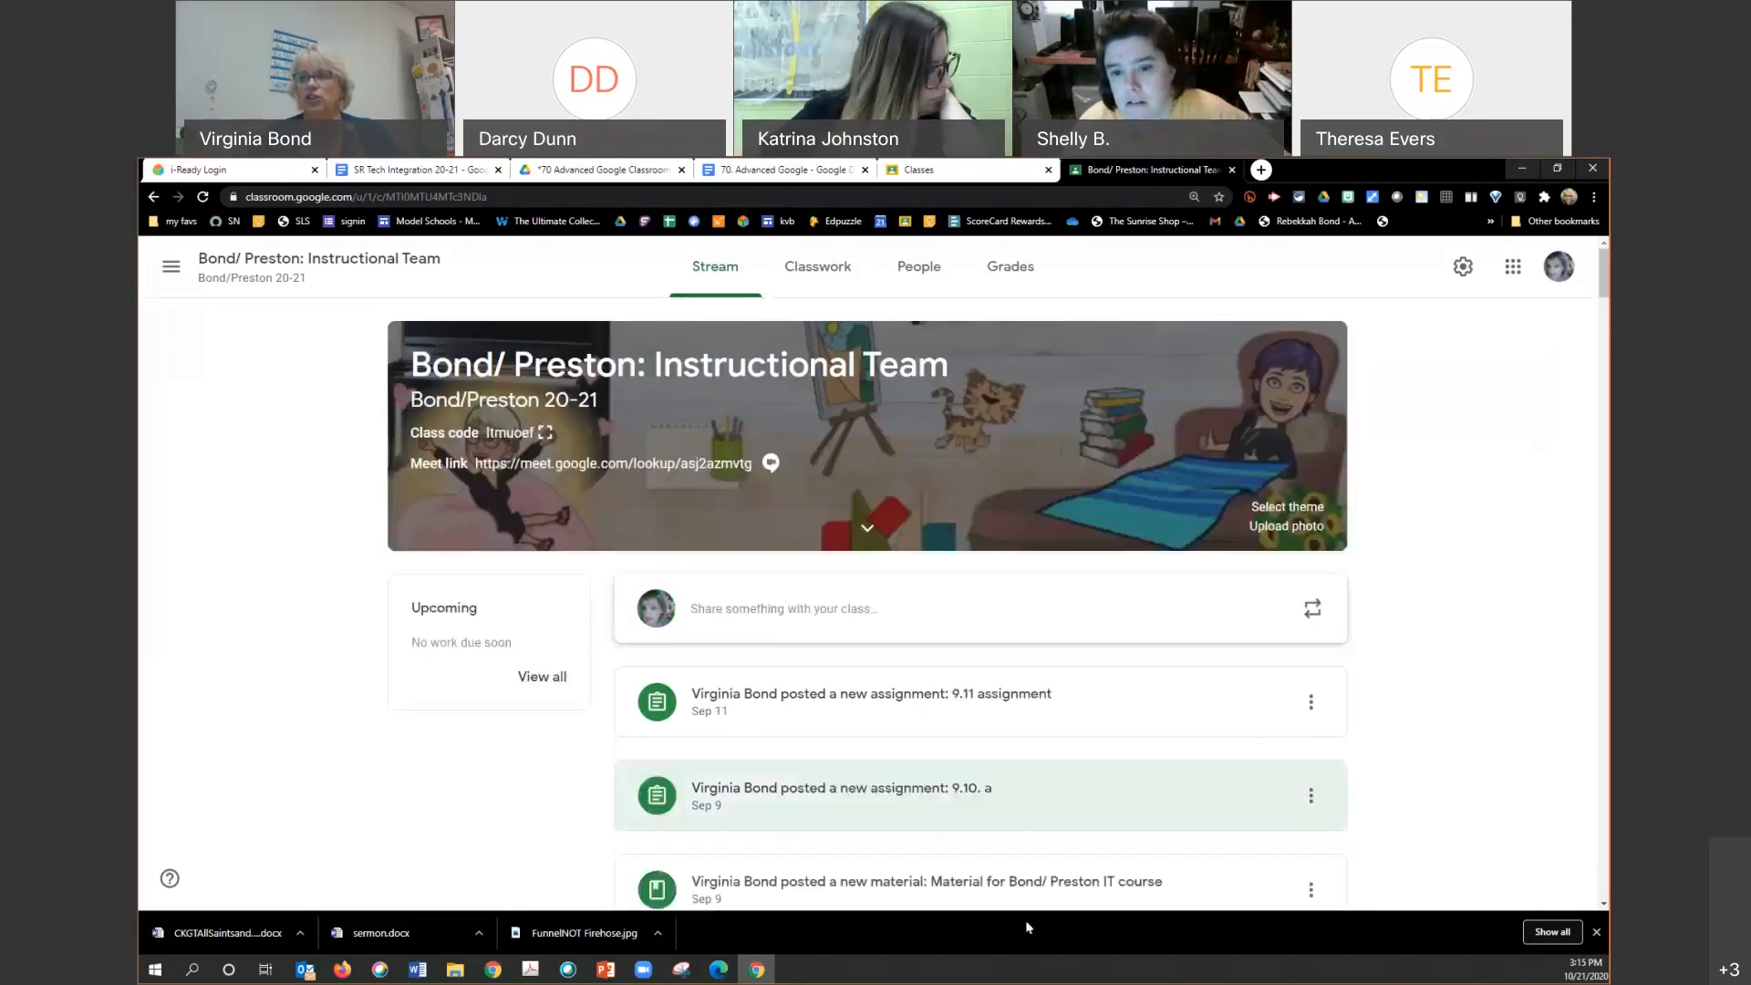
{"action": "left_click", "coordinate": [786, 624]}
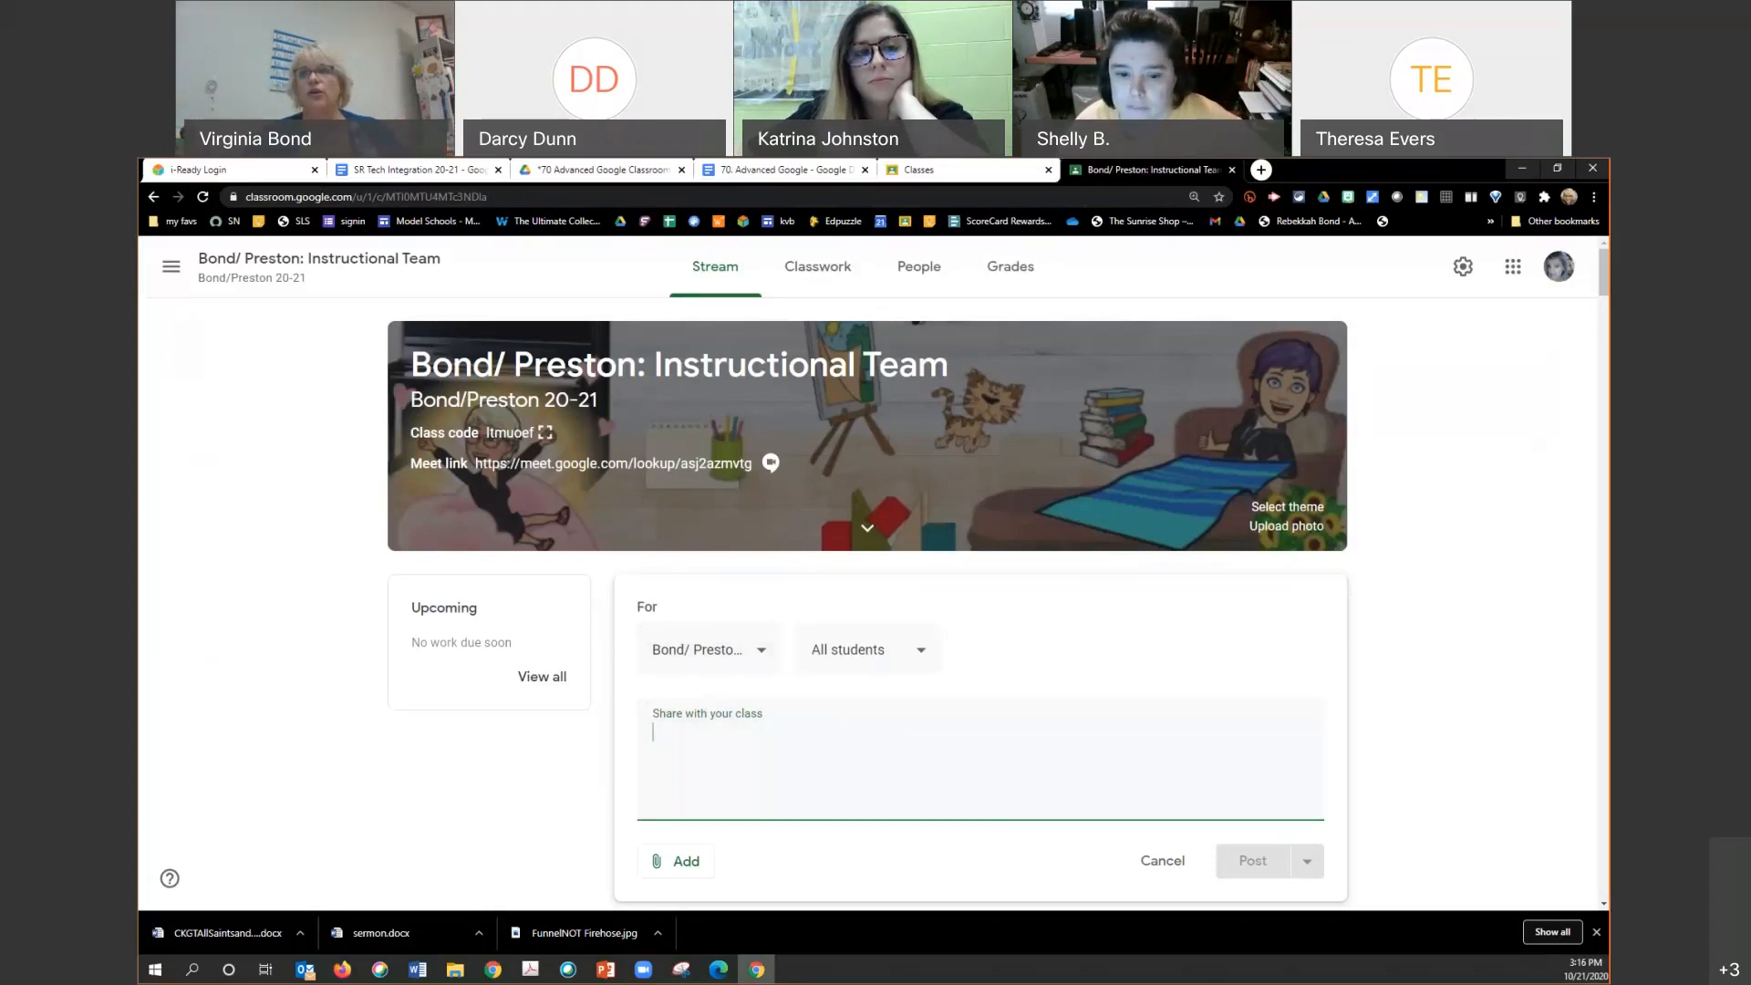
Step: Browse the topics, assignments and materials in the Instructional Team's classwork list
{"action": "left_click", "coordinate": [788, 251]}
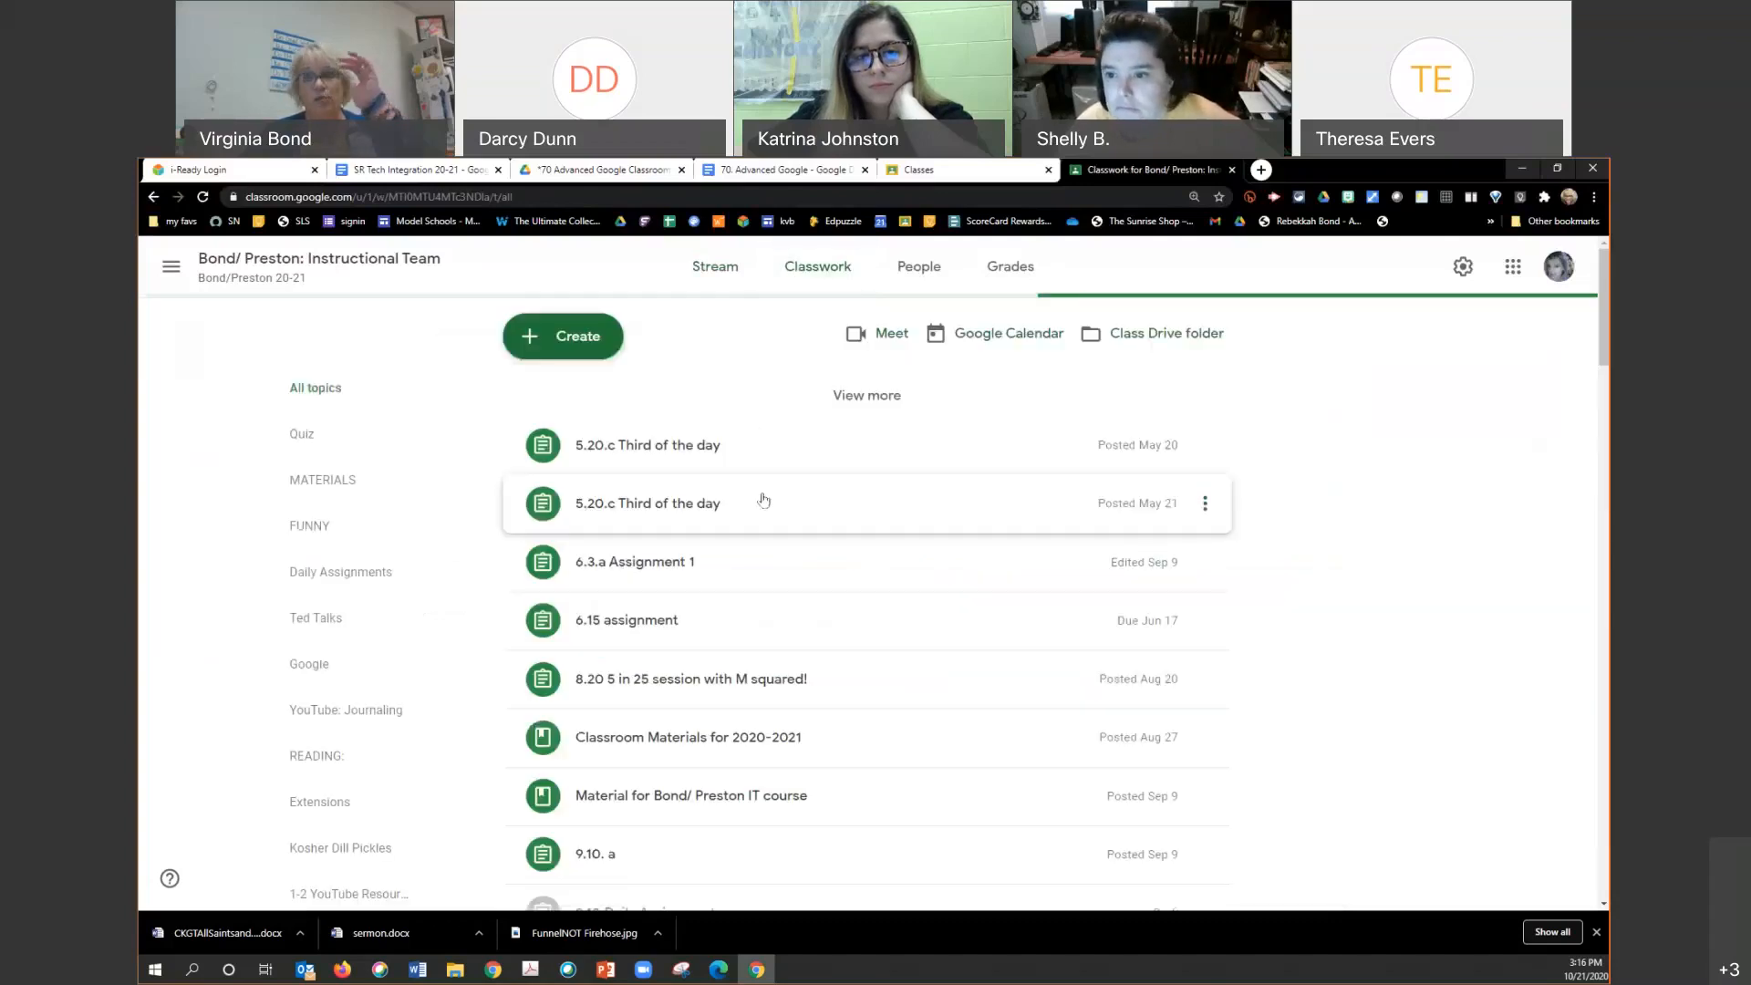
{"action": "scroll", "coordinate": [763, 500], "scroll_direction": "down", "scroll_amount": 3}
{"action": "scroll", "coordinate": [764, 500], "scroll_direction": "down", "scroll_amount": 10}
{"action": "scroll", "coordinate": [763, 500], "scroll_direction": "up", "scroll_amount": 15}
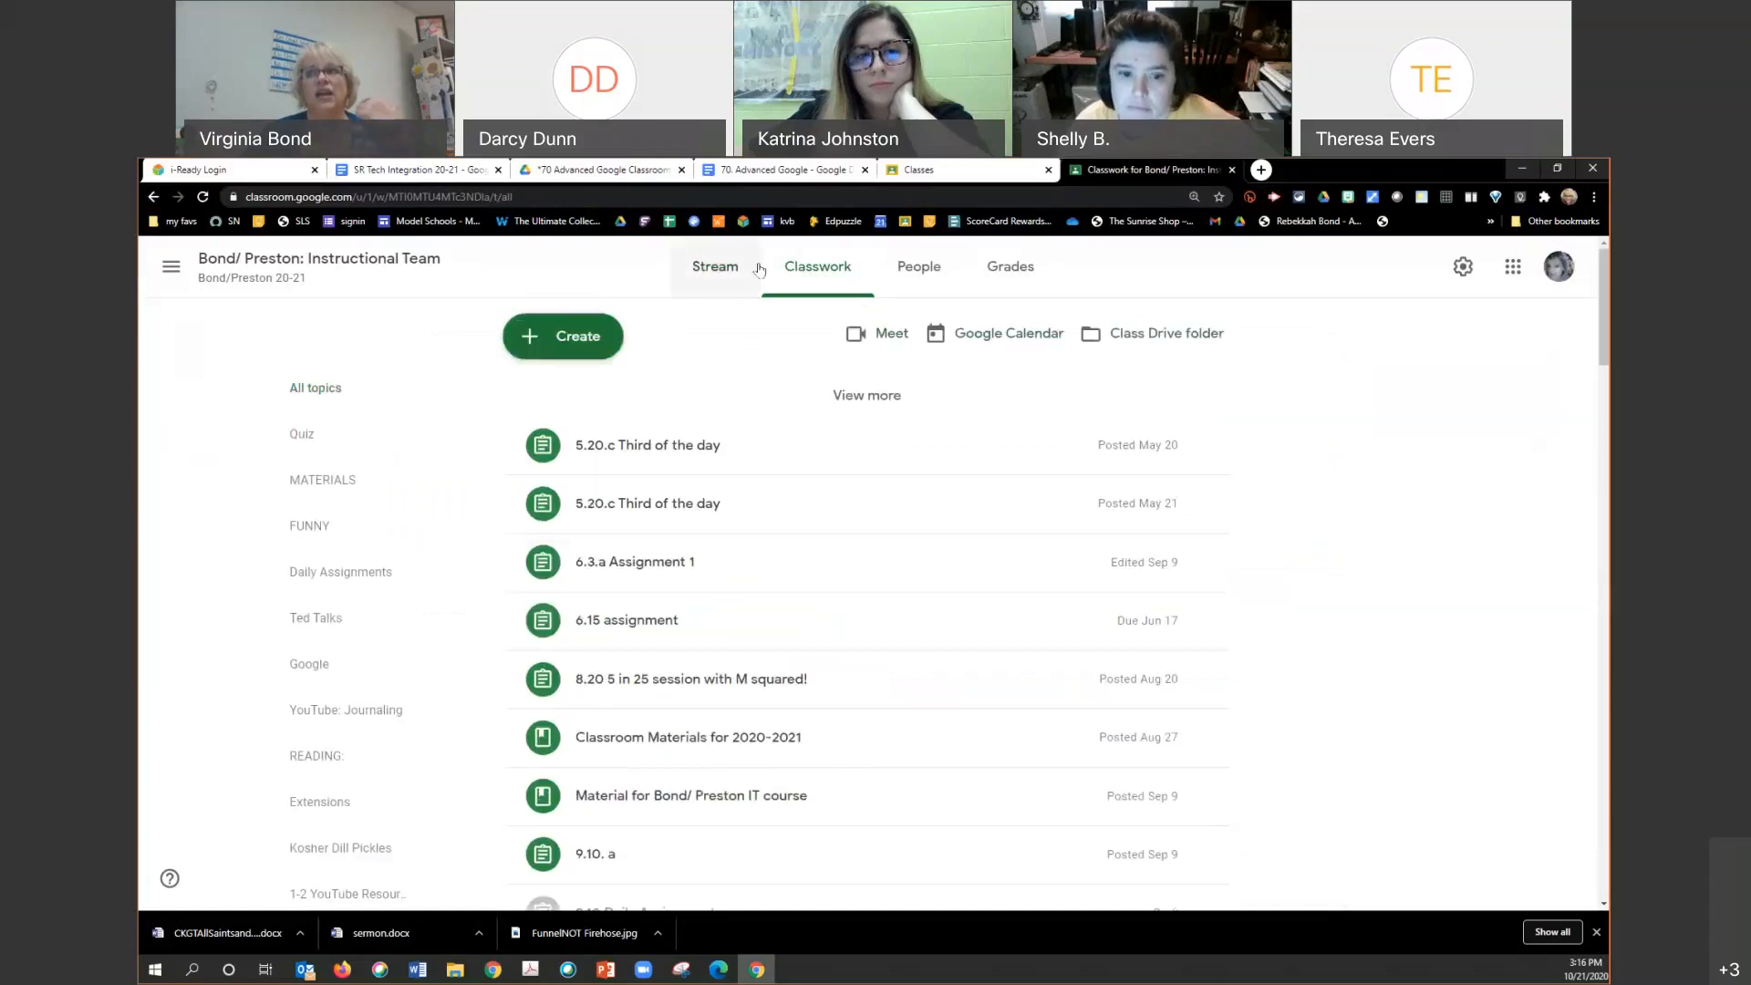
Step: Set Classwork on the stream to "Hide notifications" in the Instructional Team's class settings and save
{"action": "left_click", "coordinate": [727, 287]}
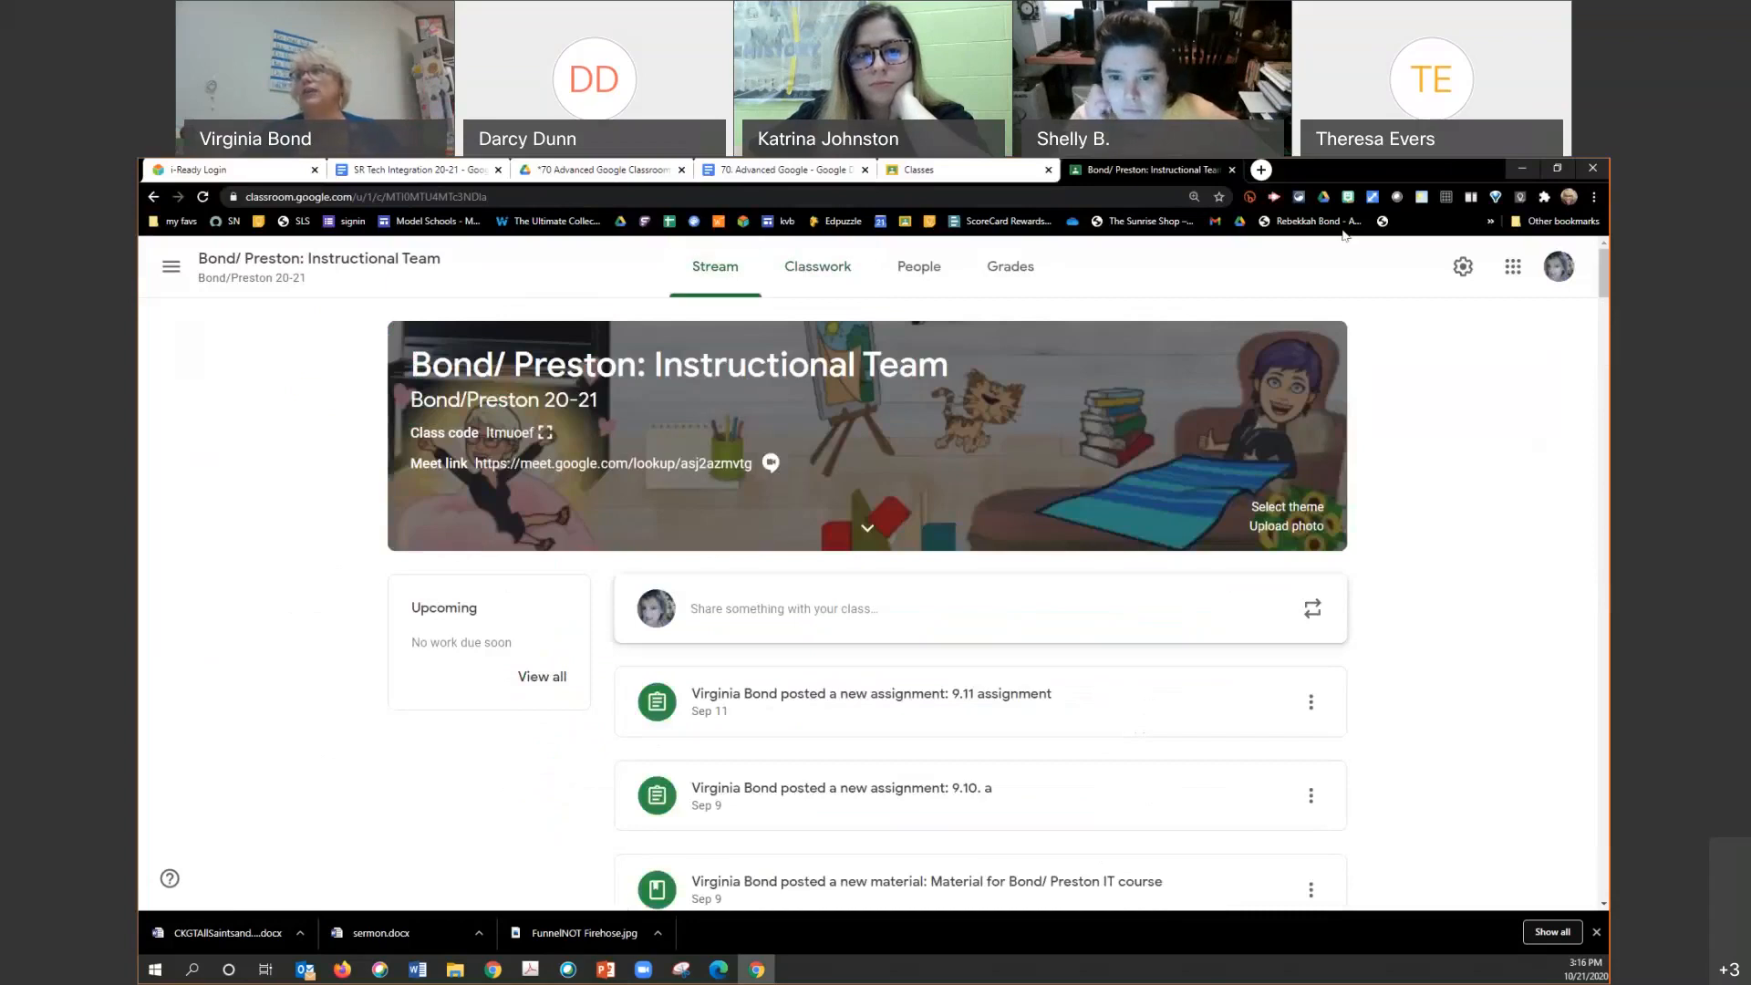
{"action": "left_click", "coordinate": [1462, 266]}
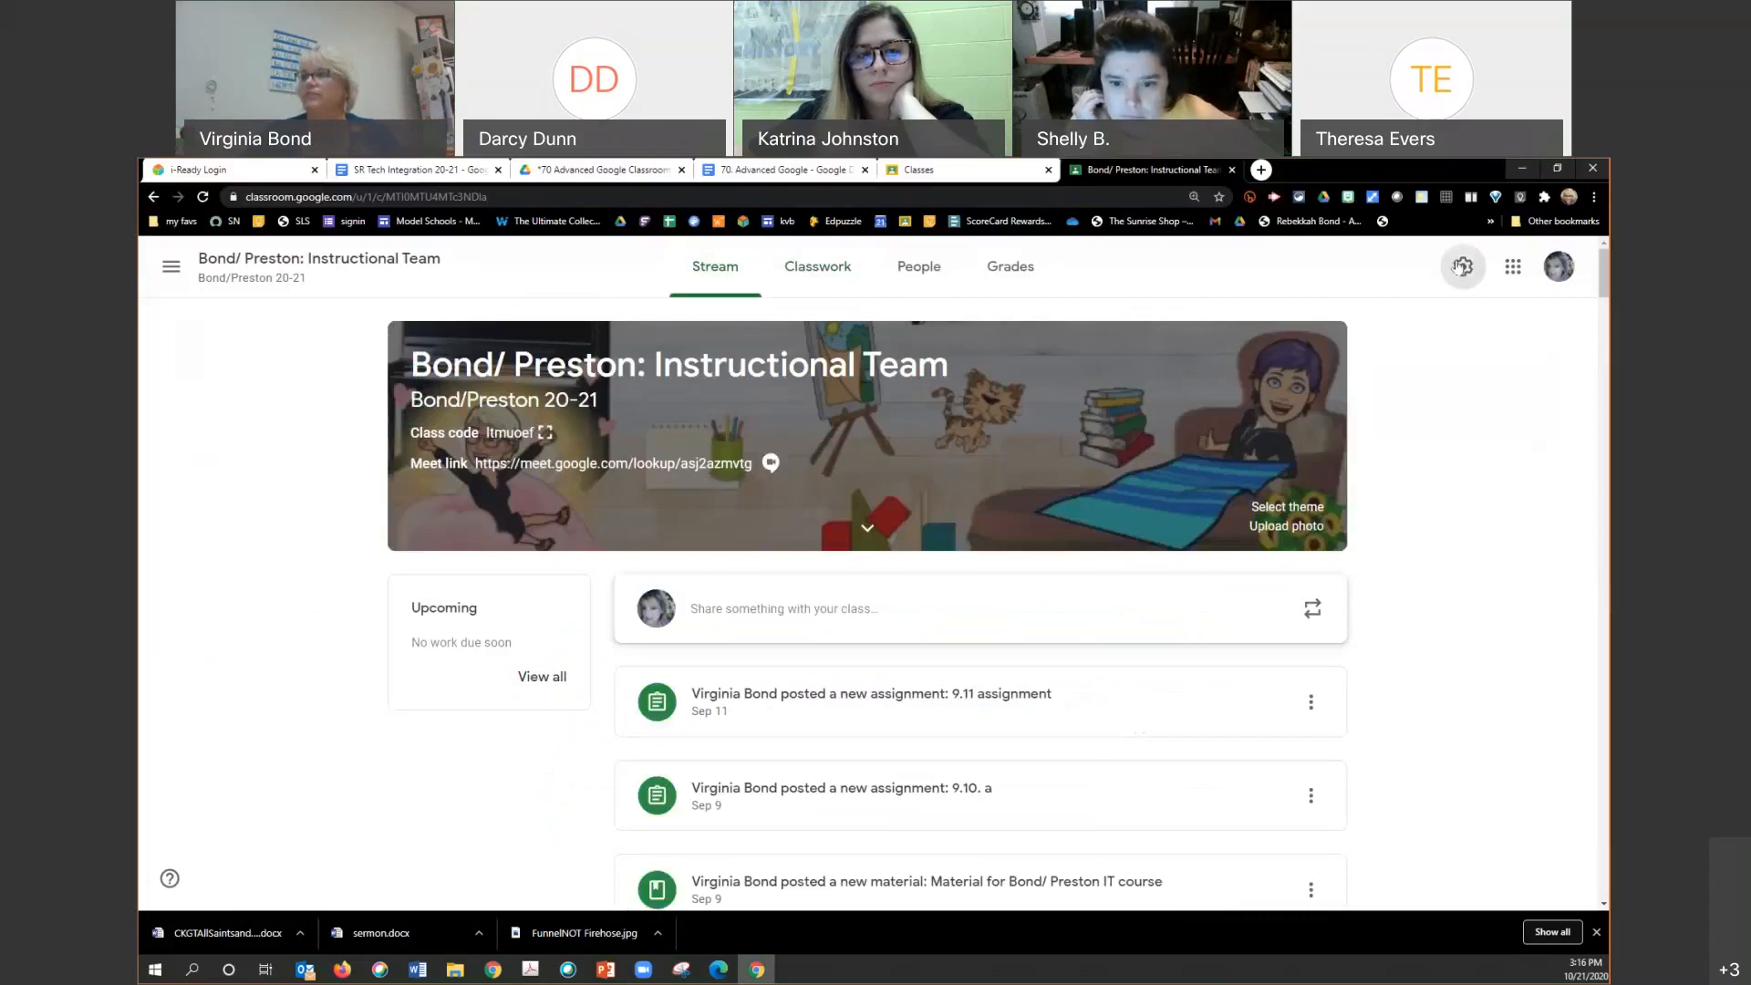
{"action": "scroll", "coordinate": [691, 498], "scroll_direction": "down", "scroll_amount": 3}
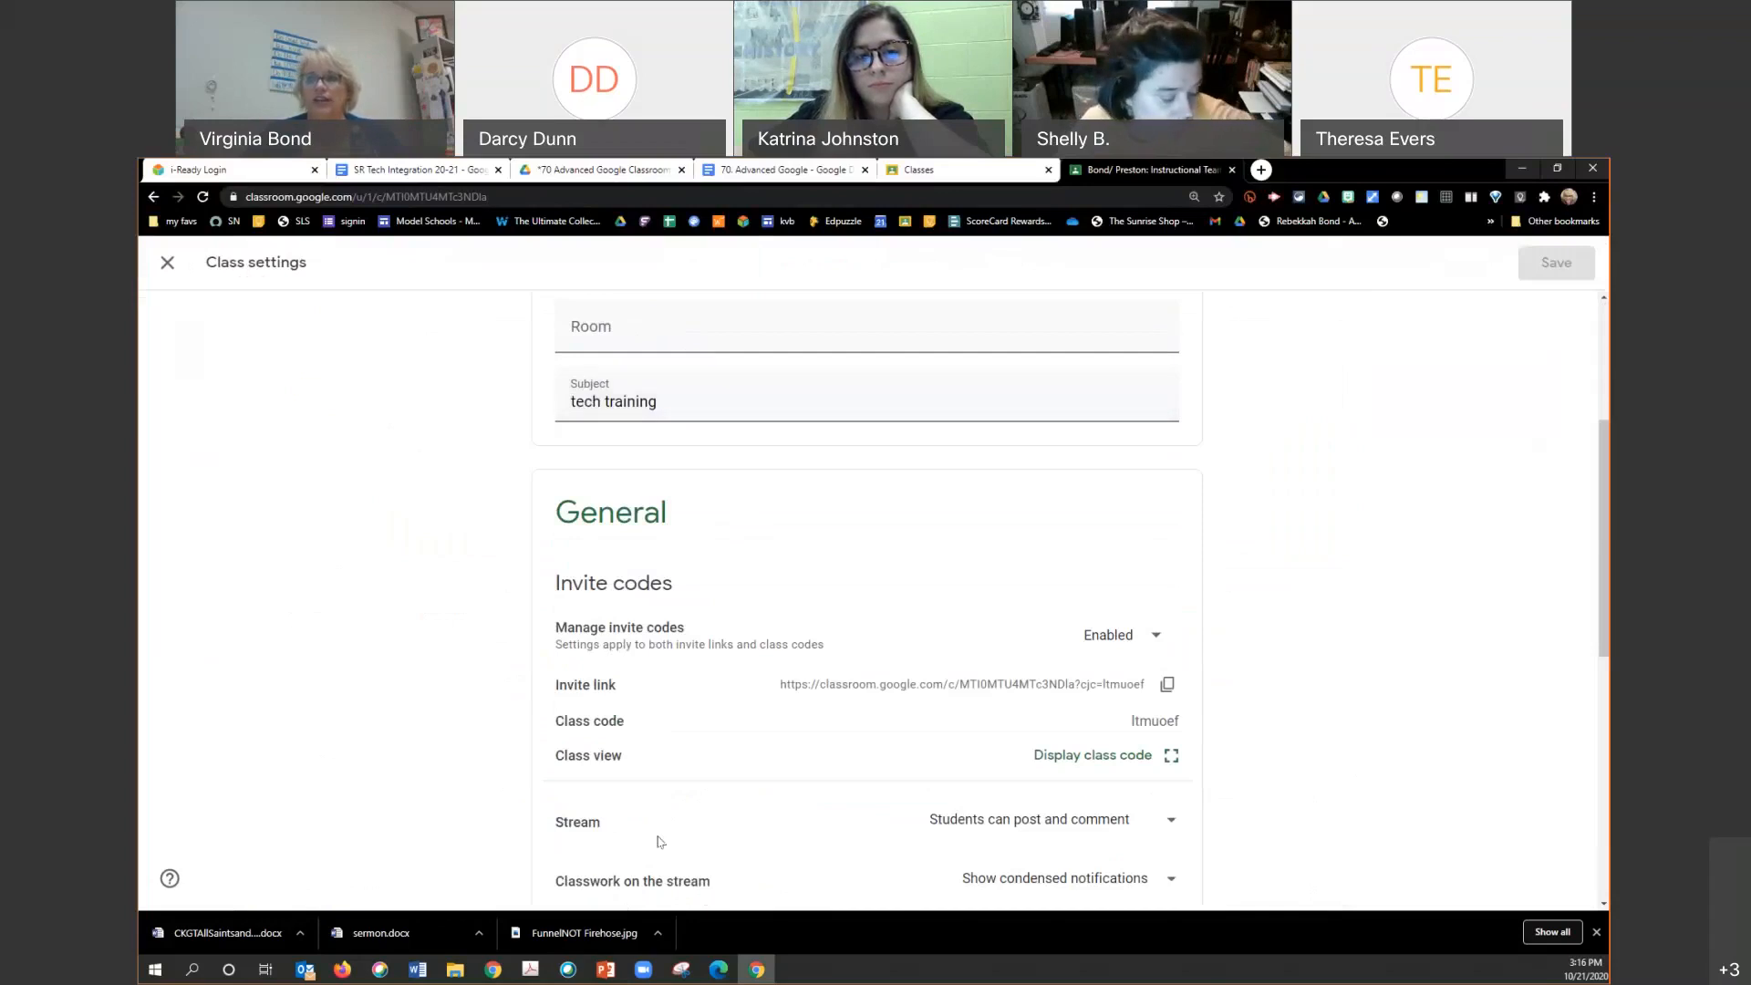
{"action": "scroll", "coordinate": [630, 803], "scroll_direction": "down", "scroll_amount": 2}
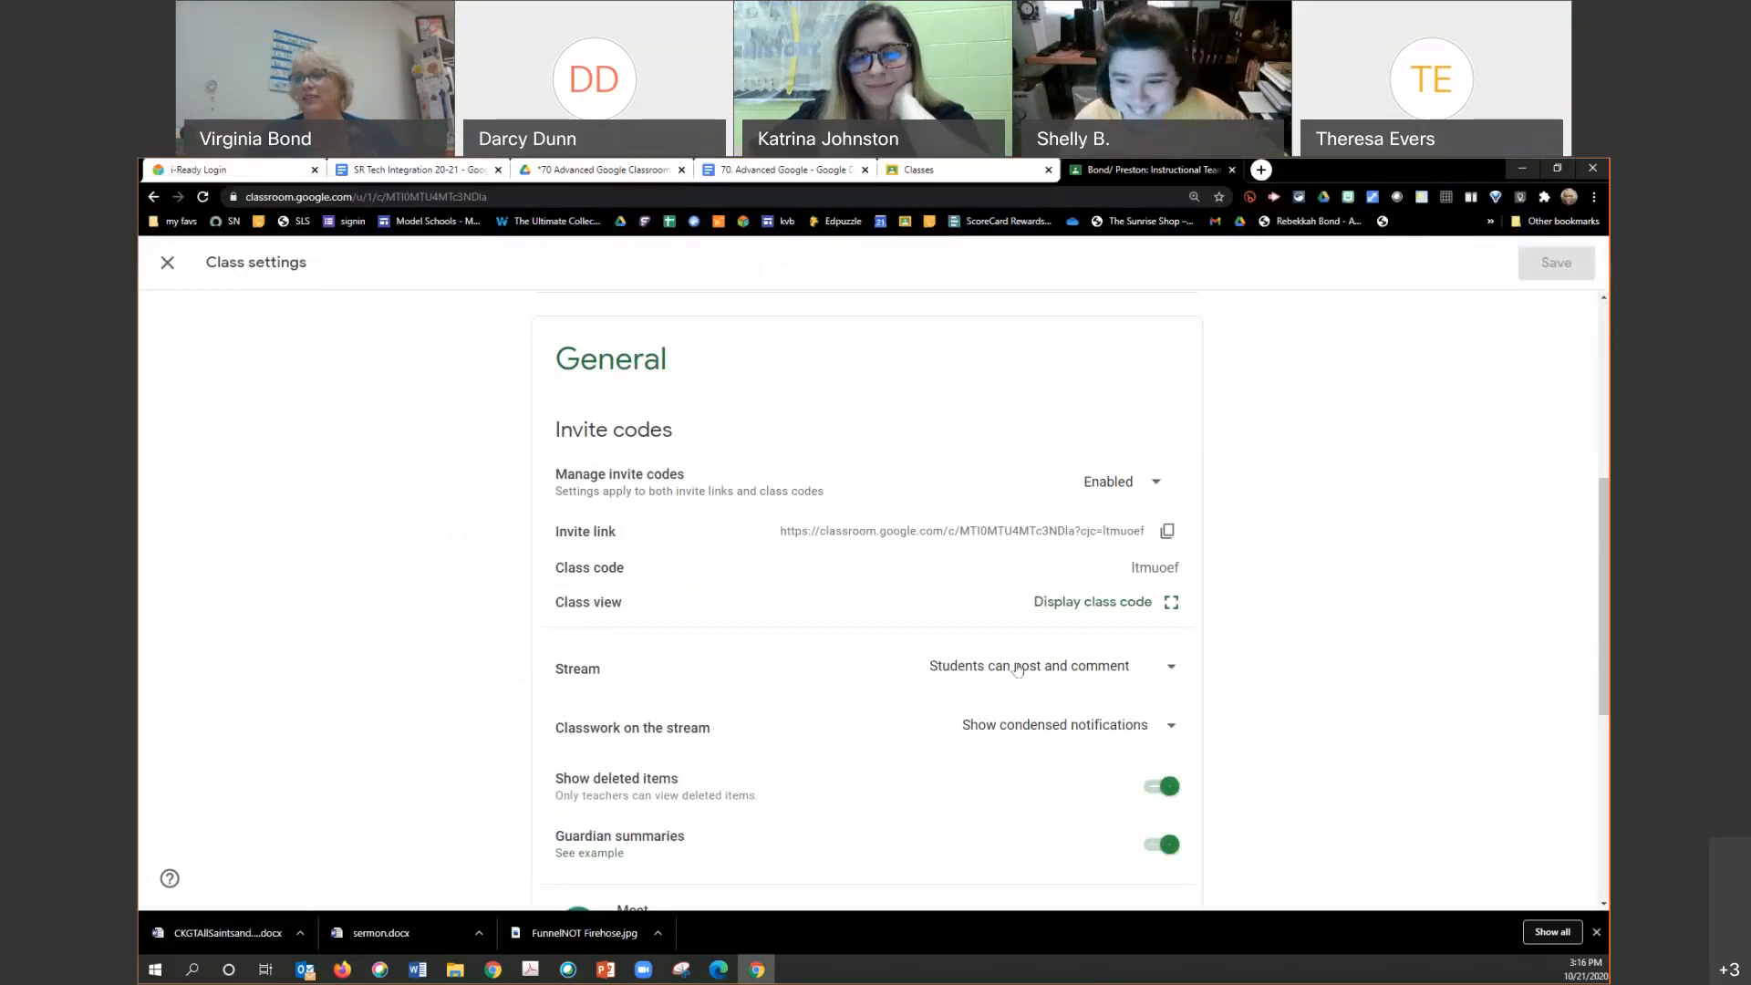
{"action": "left_click", "coordinate": [1153, 725]}
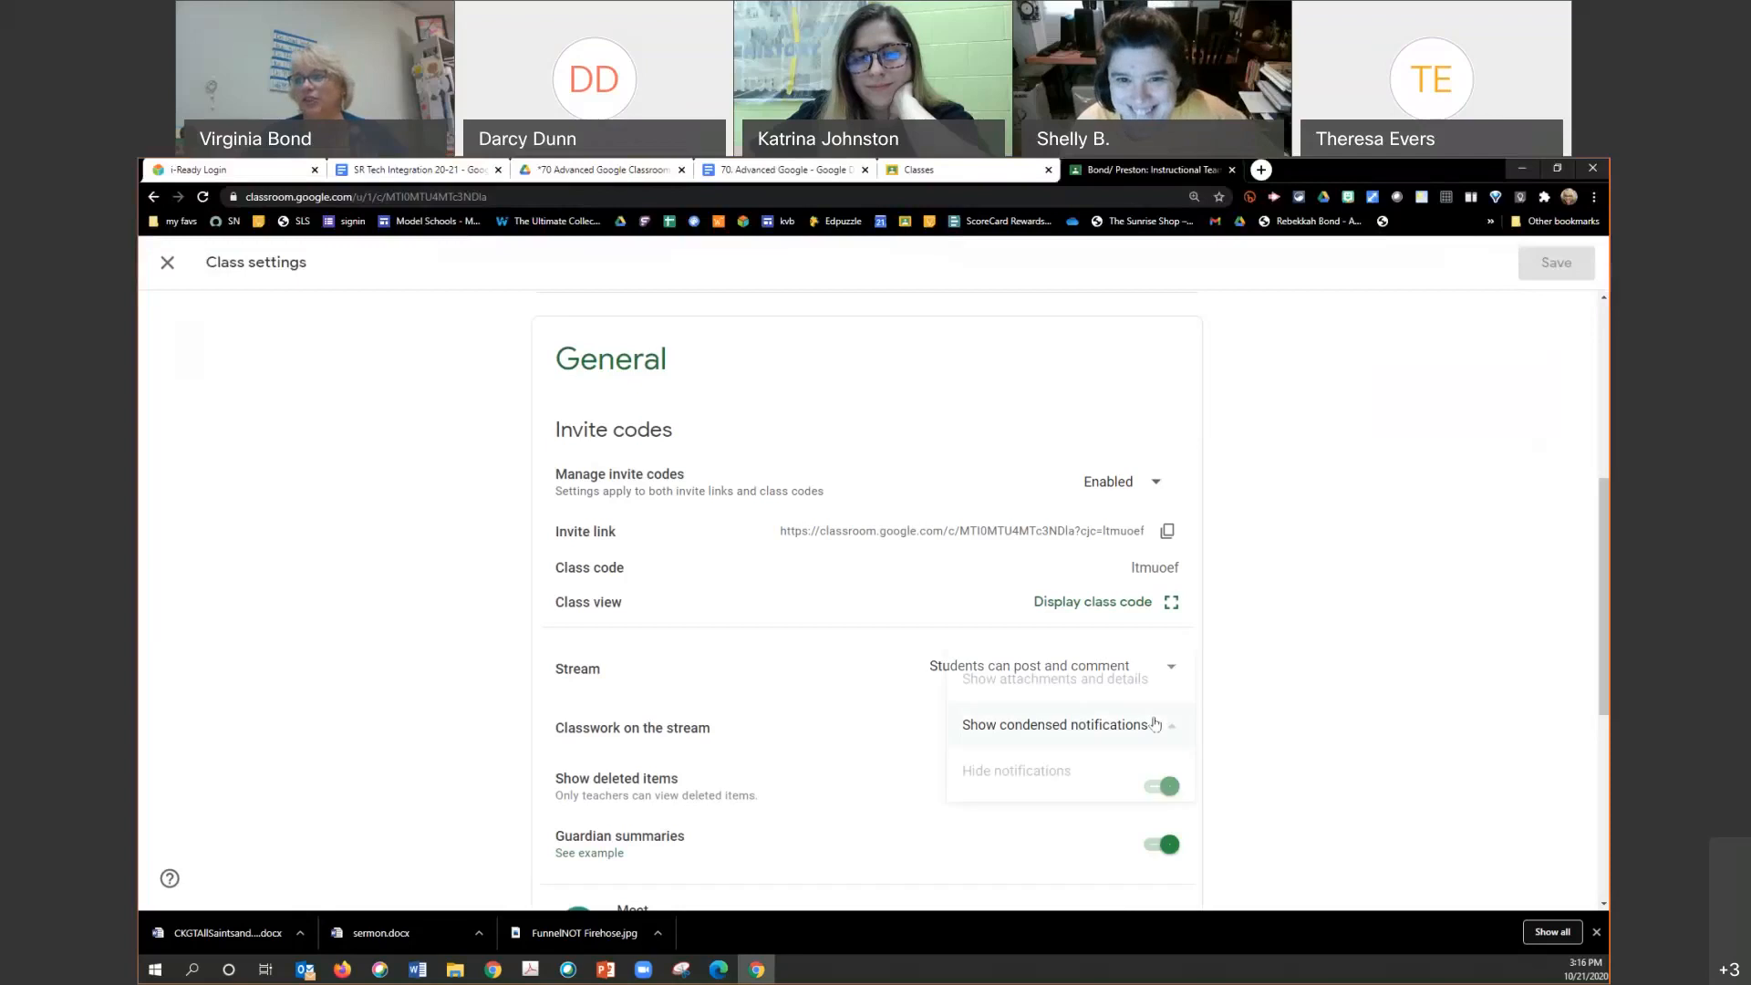
{"action": "left_click", "coordinate": [1031, 768]}
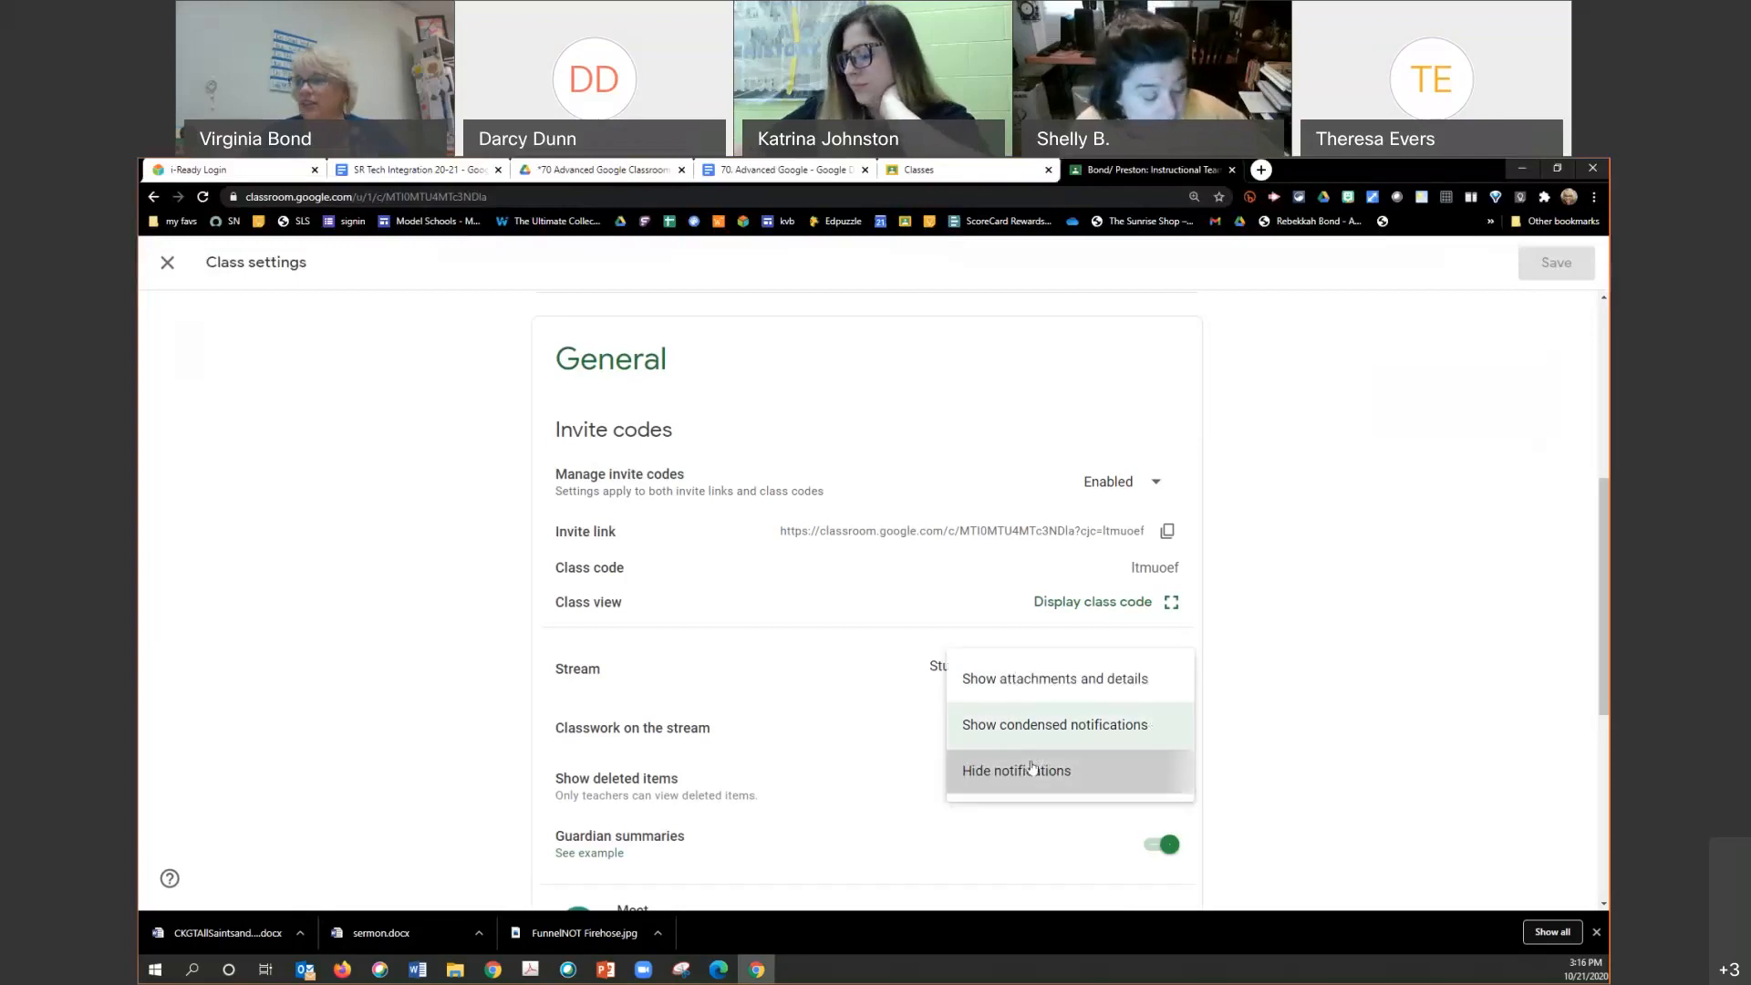
{"action": "left_click", "coordinate": [1541, 267]}
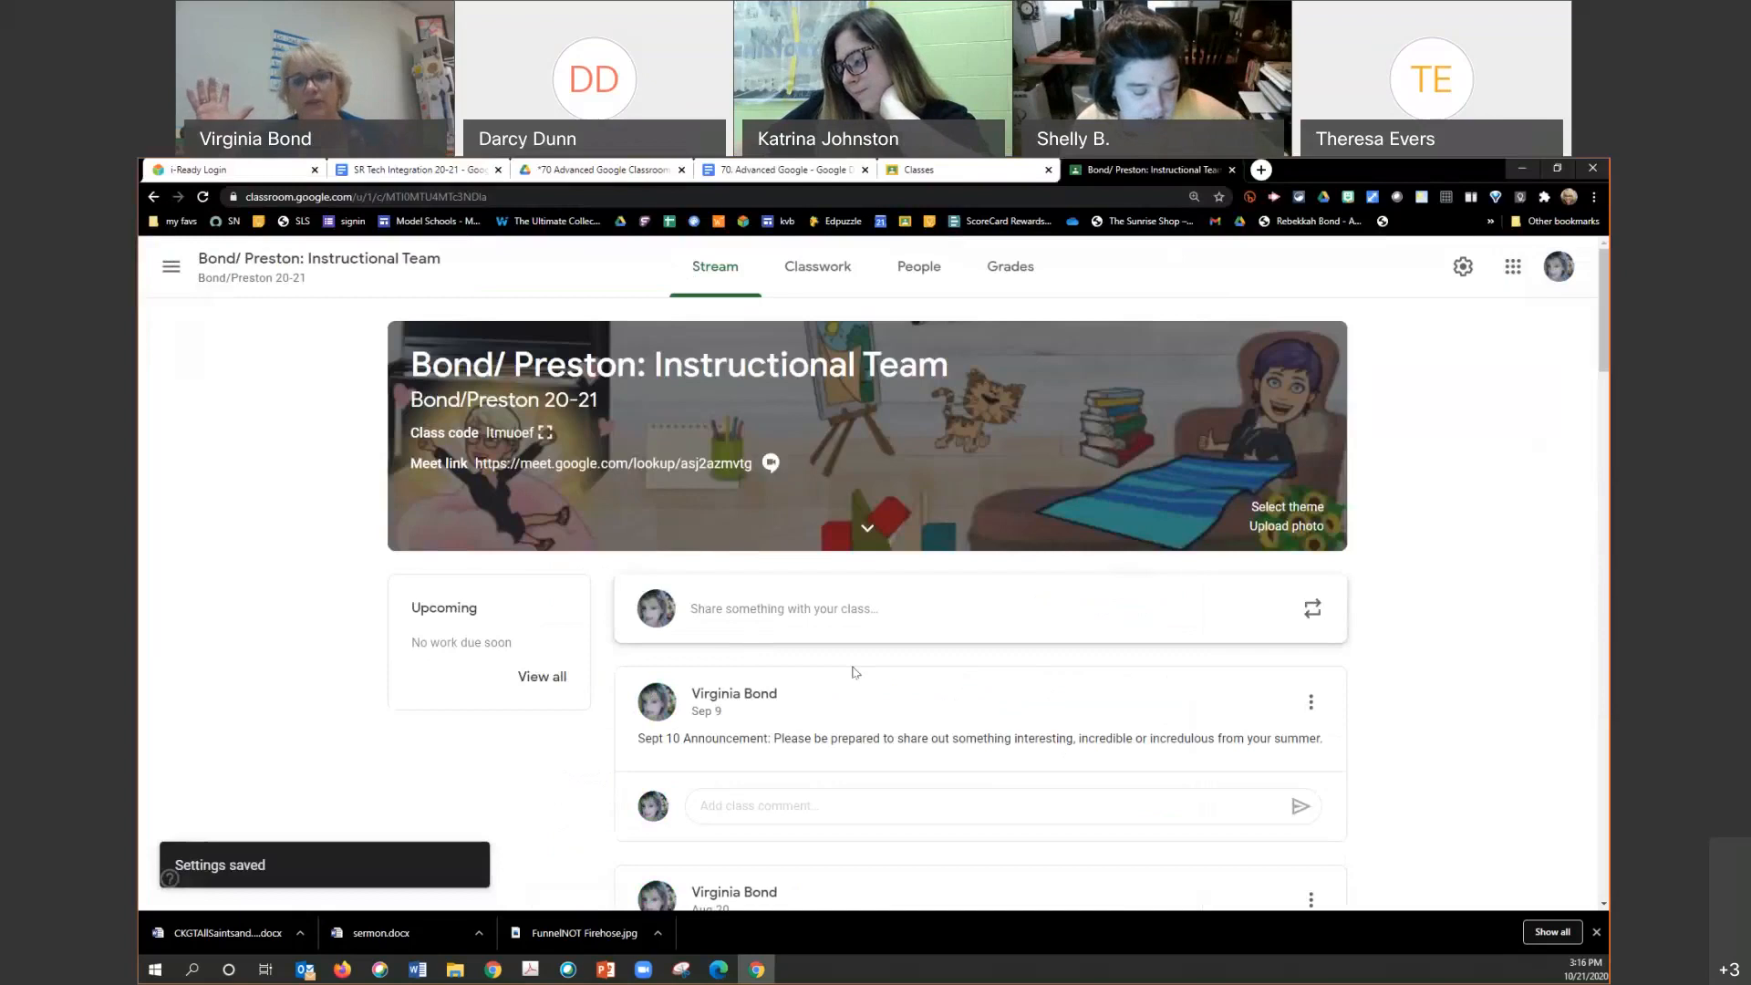
Step: Review the announcements in the Instructional Team's class stream for any remaining classwork notifications
{"action": "scroll", "coordinate": [848, 702], "scroll_direction": "down", "scroll_amount": 2}
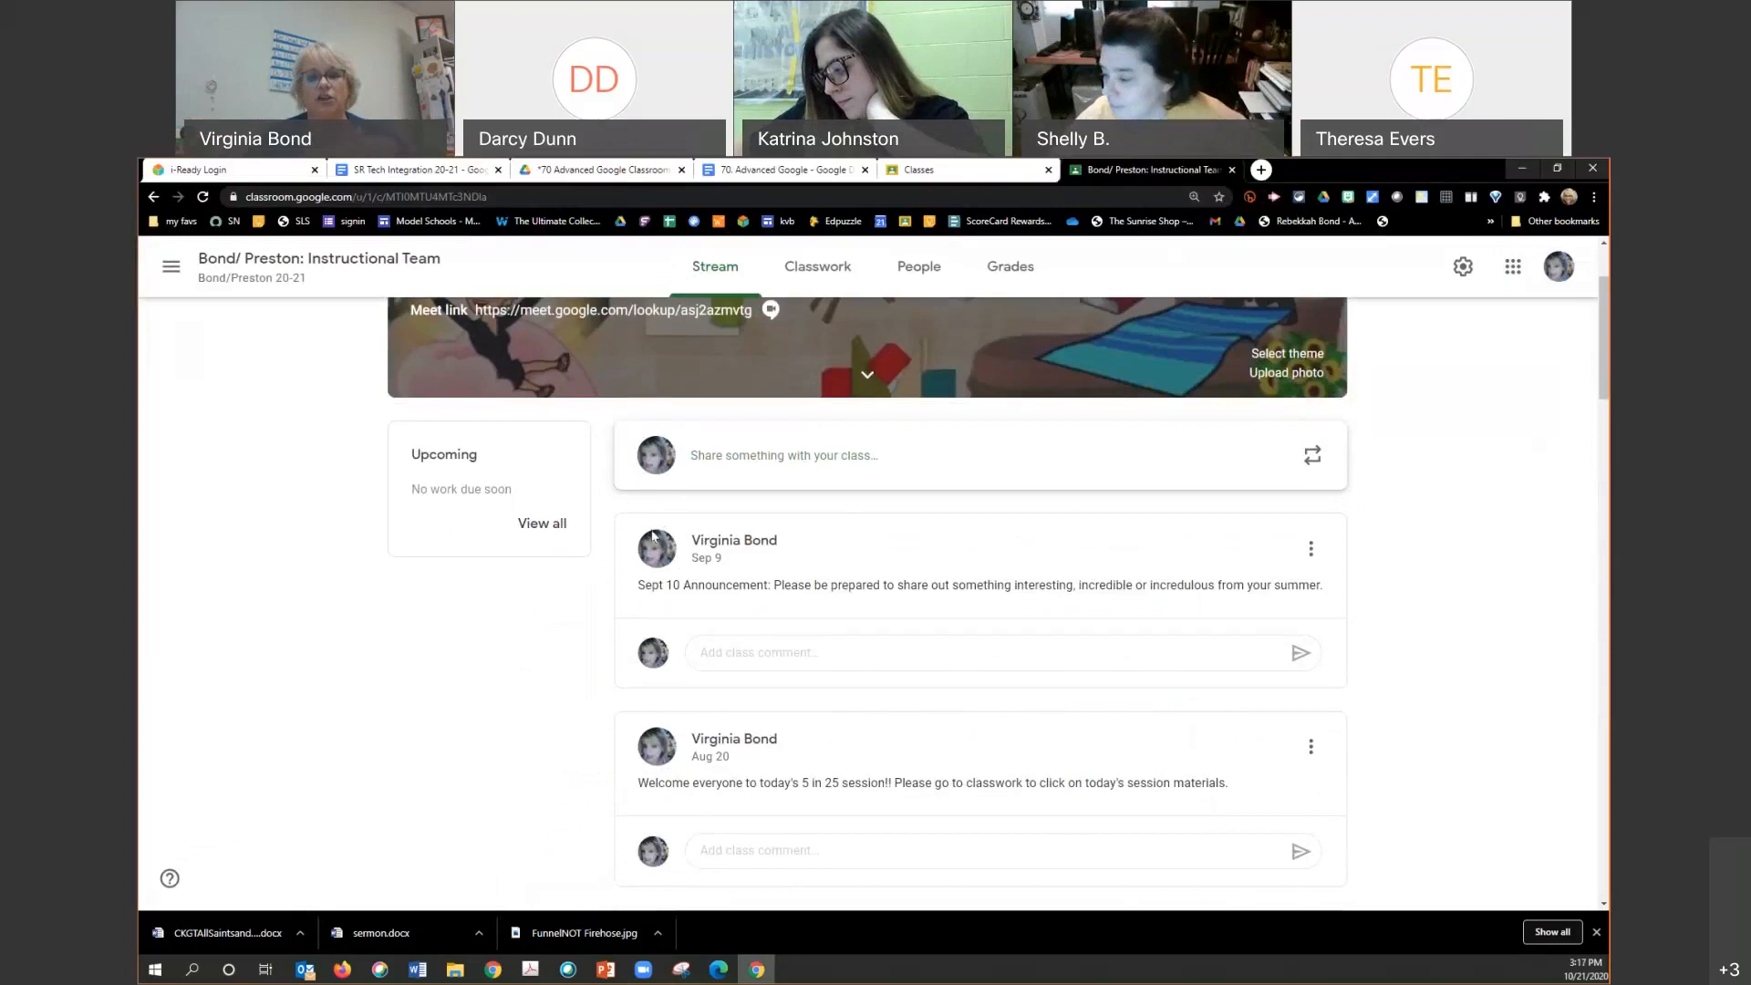
{"action": "scroll", "coordinate": [665, 617], "scroll_direction": "down", "scroll_amount": 15}
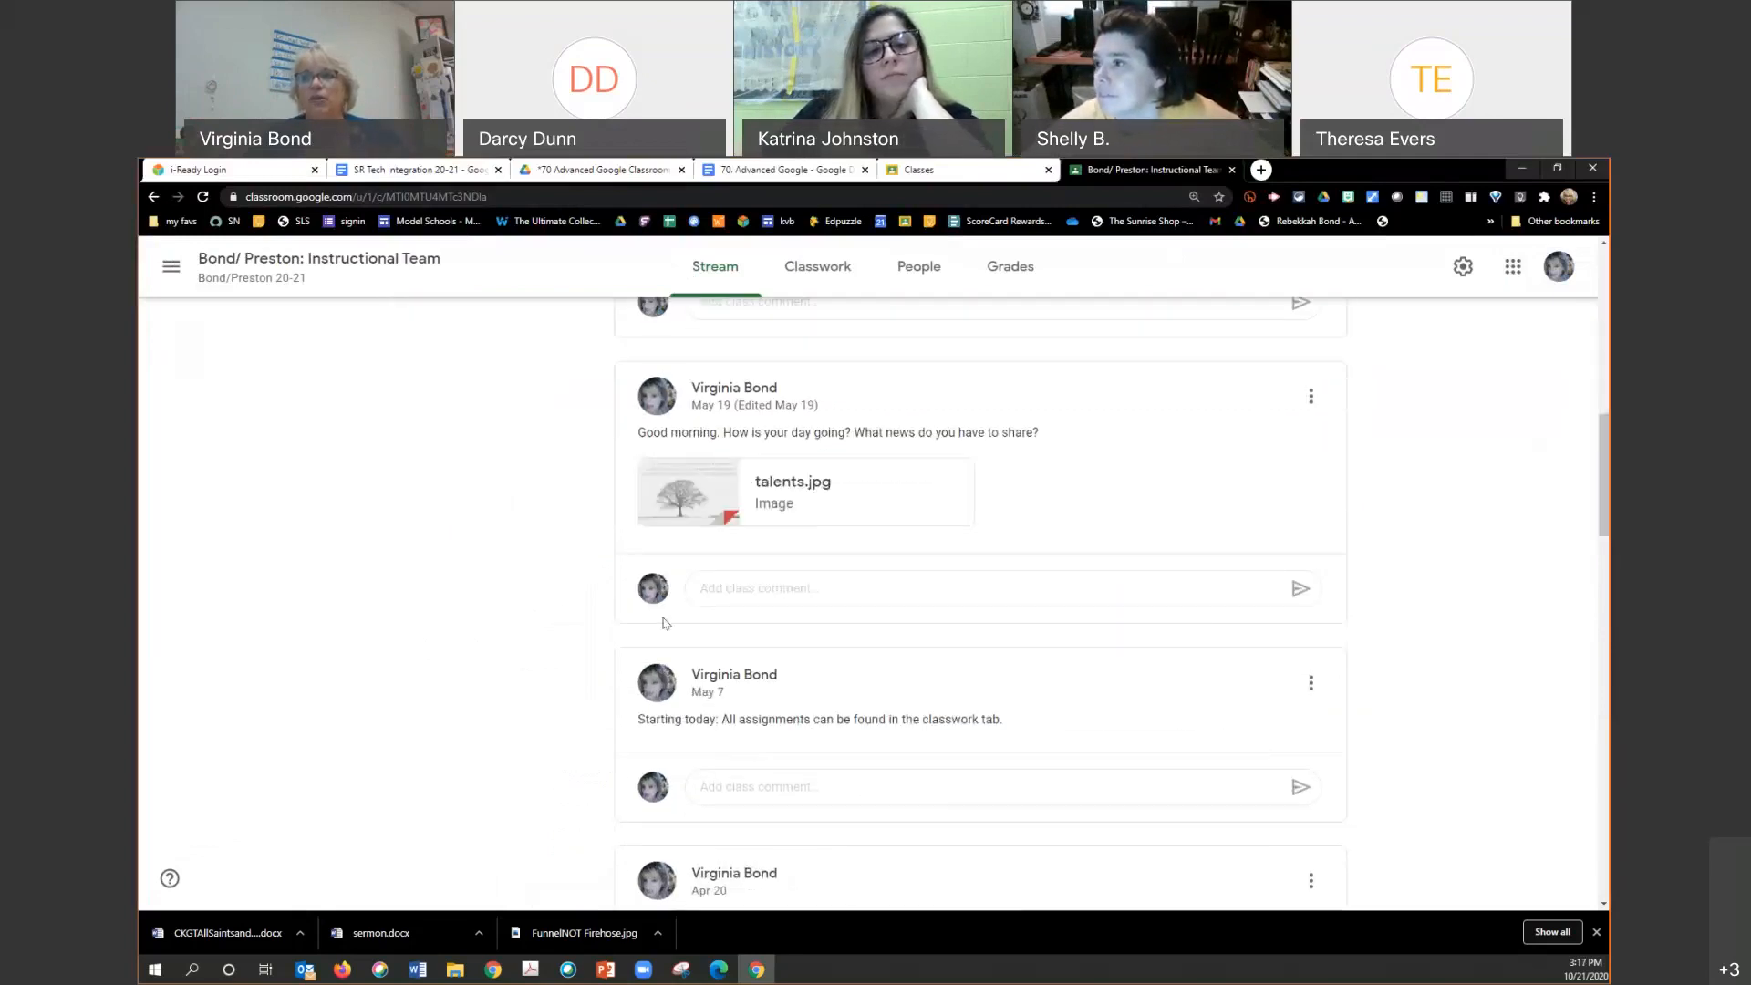
{"action": "scroll", "coordinate": [662, 603], "scroll_direction": "up", "scroll_amount": 4}
{"action": "scroll", "coordinate": [663, 603], "scroll_direction": "down", "scroll_amount": 12}
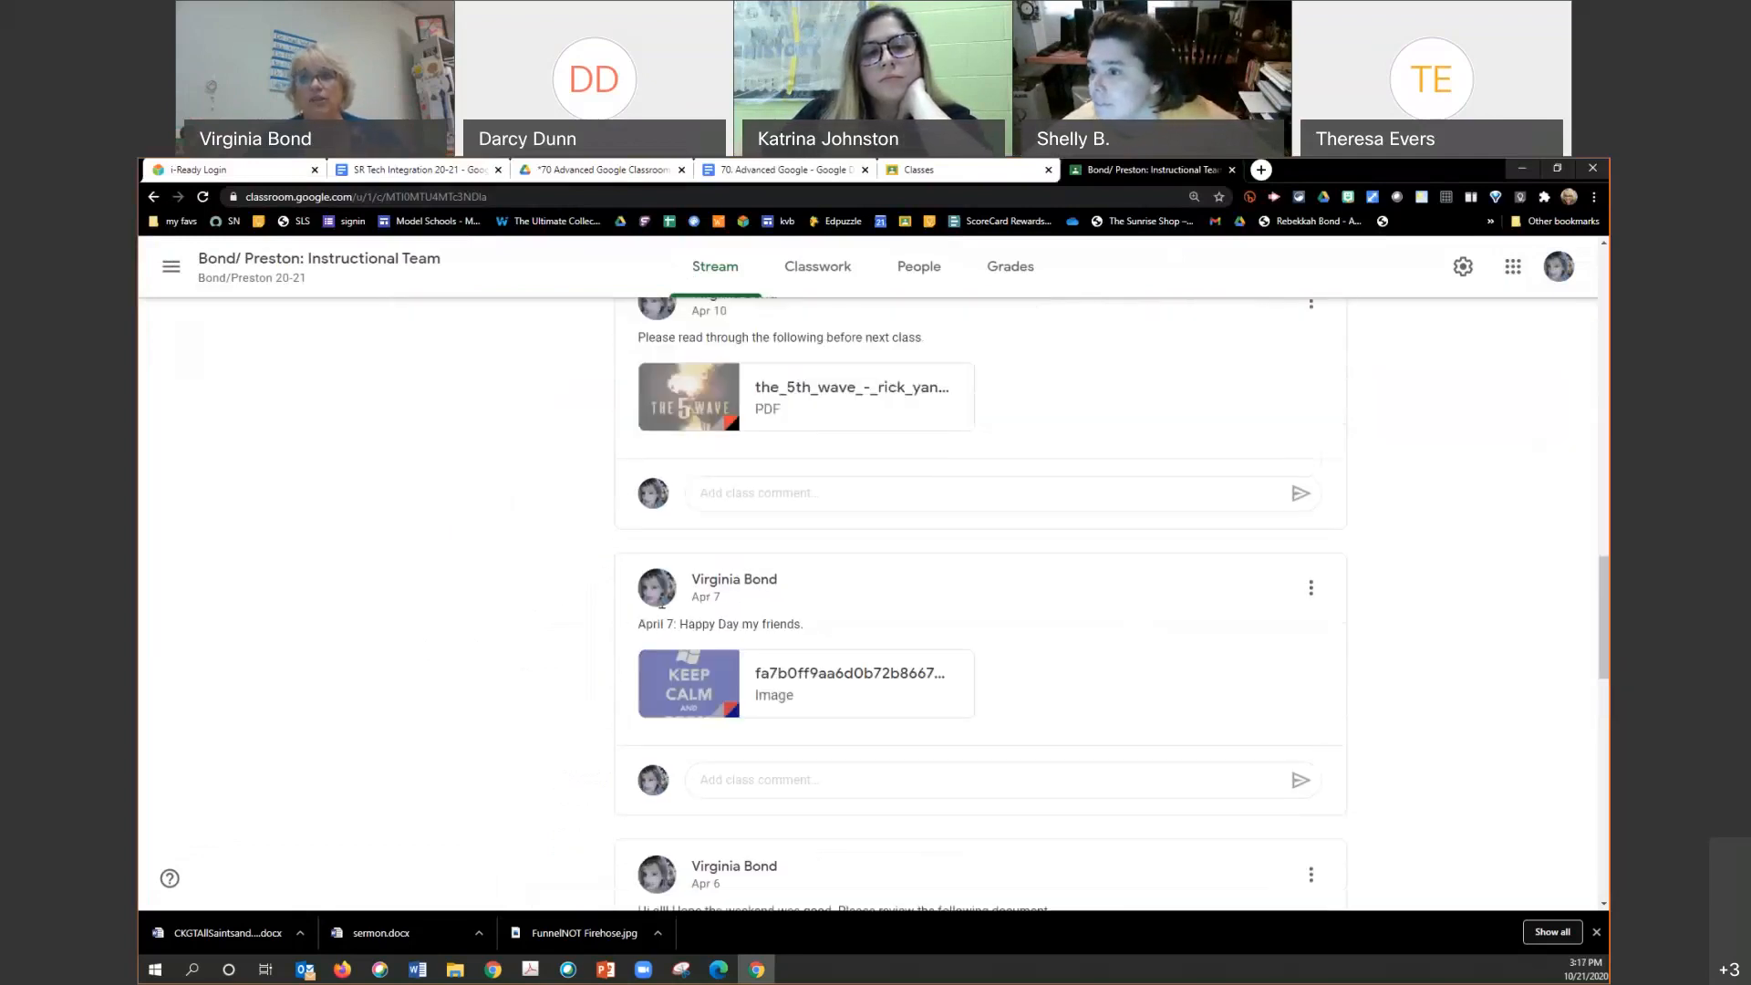
{"action": "scroll", "coordinate": [662, 610], "scroll_direction": "up", "scroll_amount": 20}
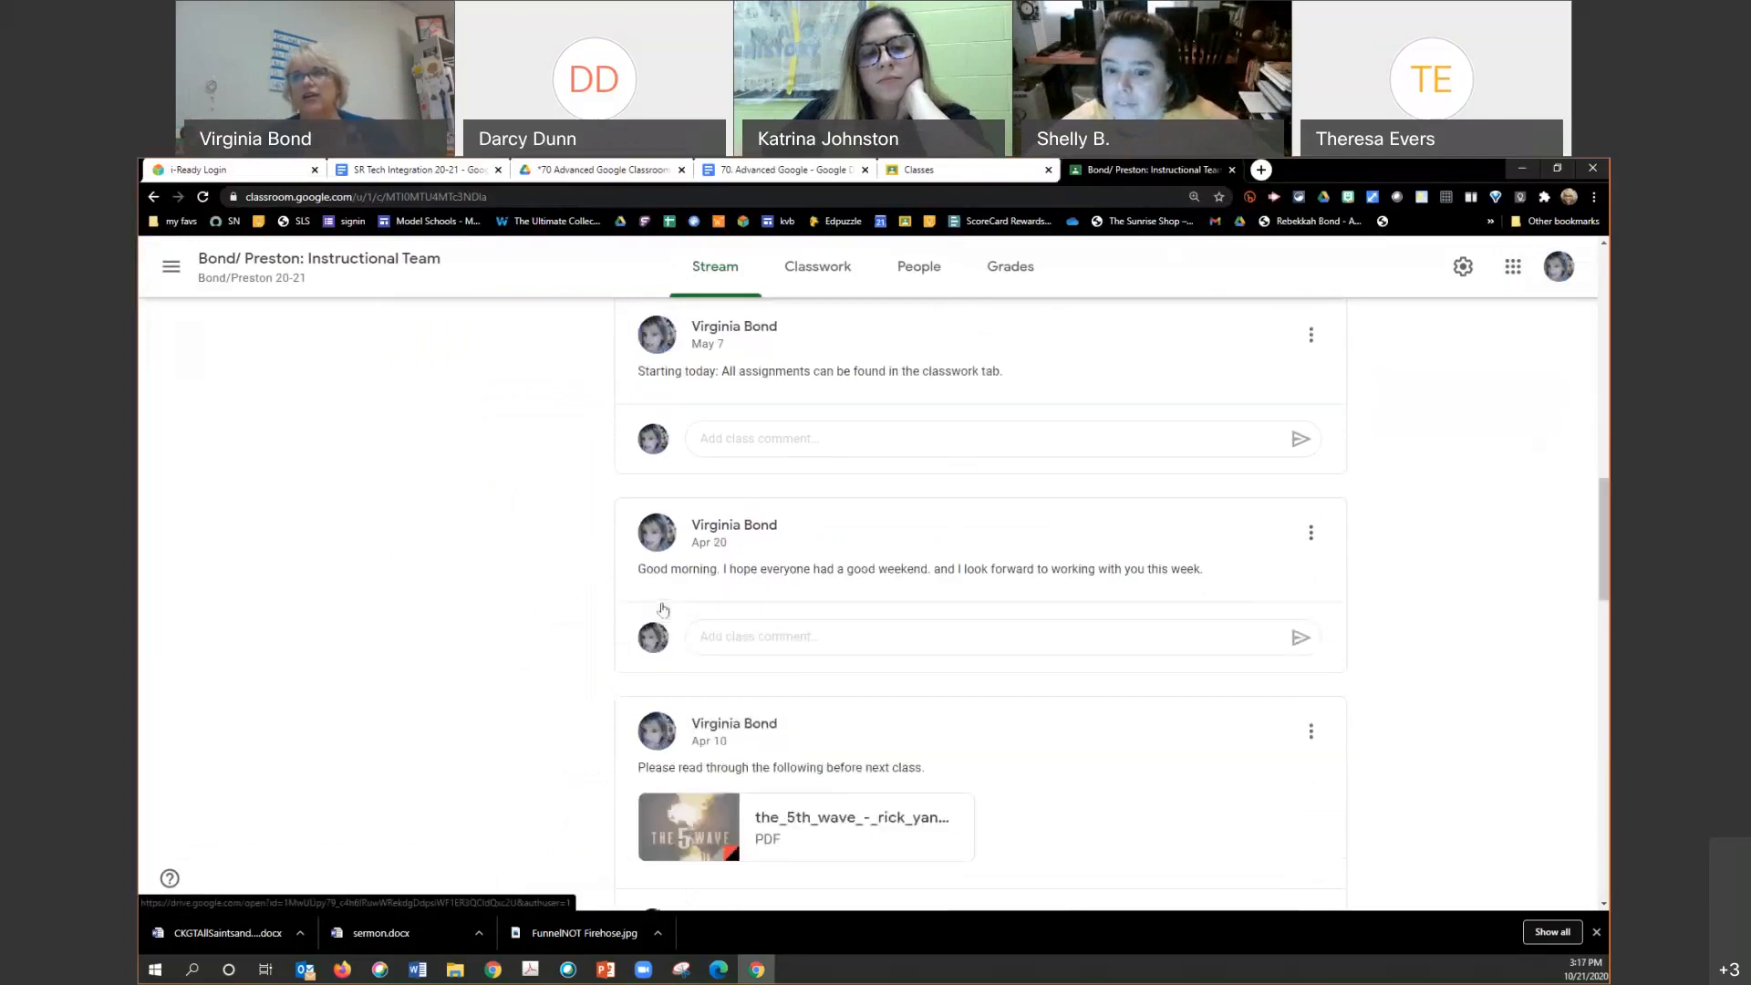
Step: Check the topics and materials in the classwork list, and look over the announcements on the class stream again
{"action": "left_click", "coordinate": [834, 273]}
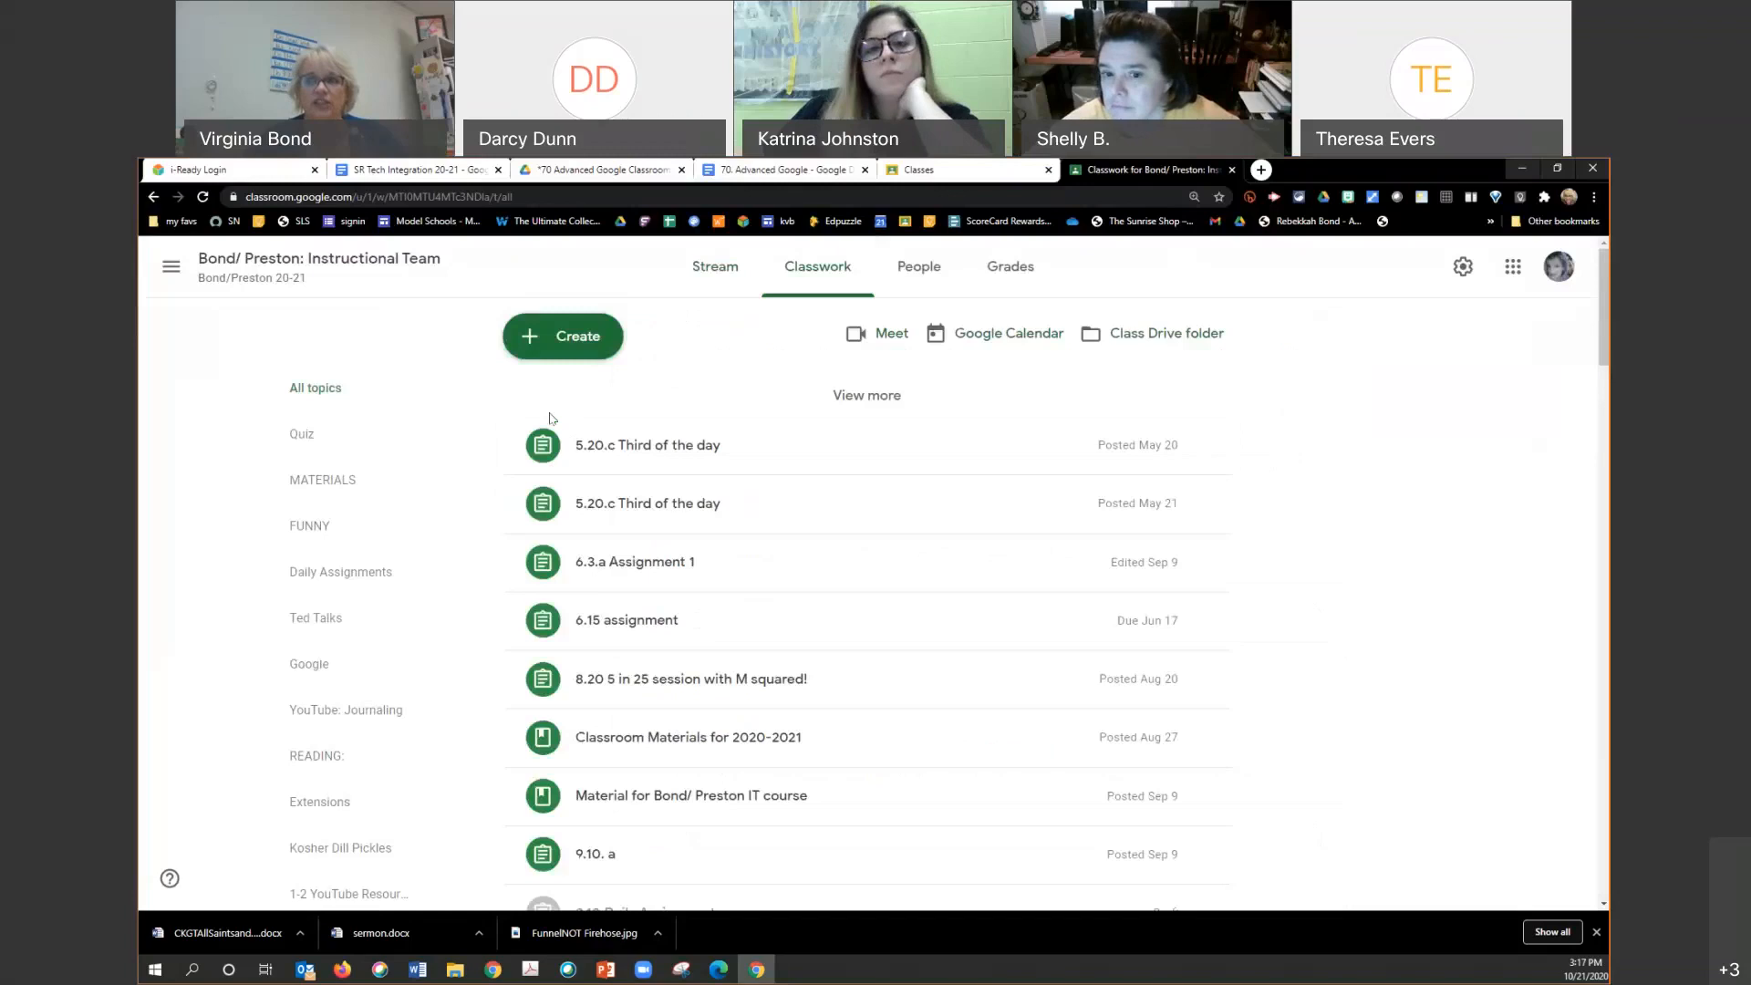
{"action": "scroll", "coordinate": [550, 419], "scroll_direction": "down", "scroll_amount": 13}
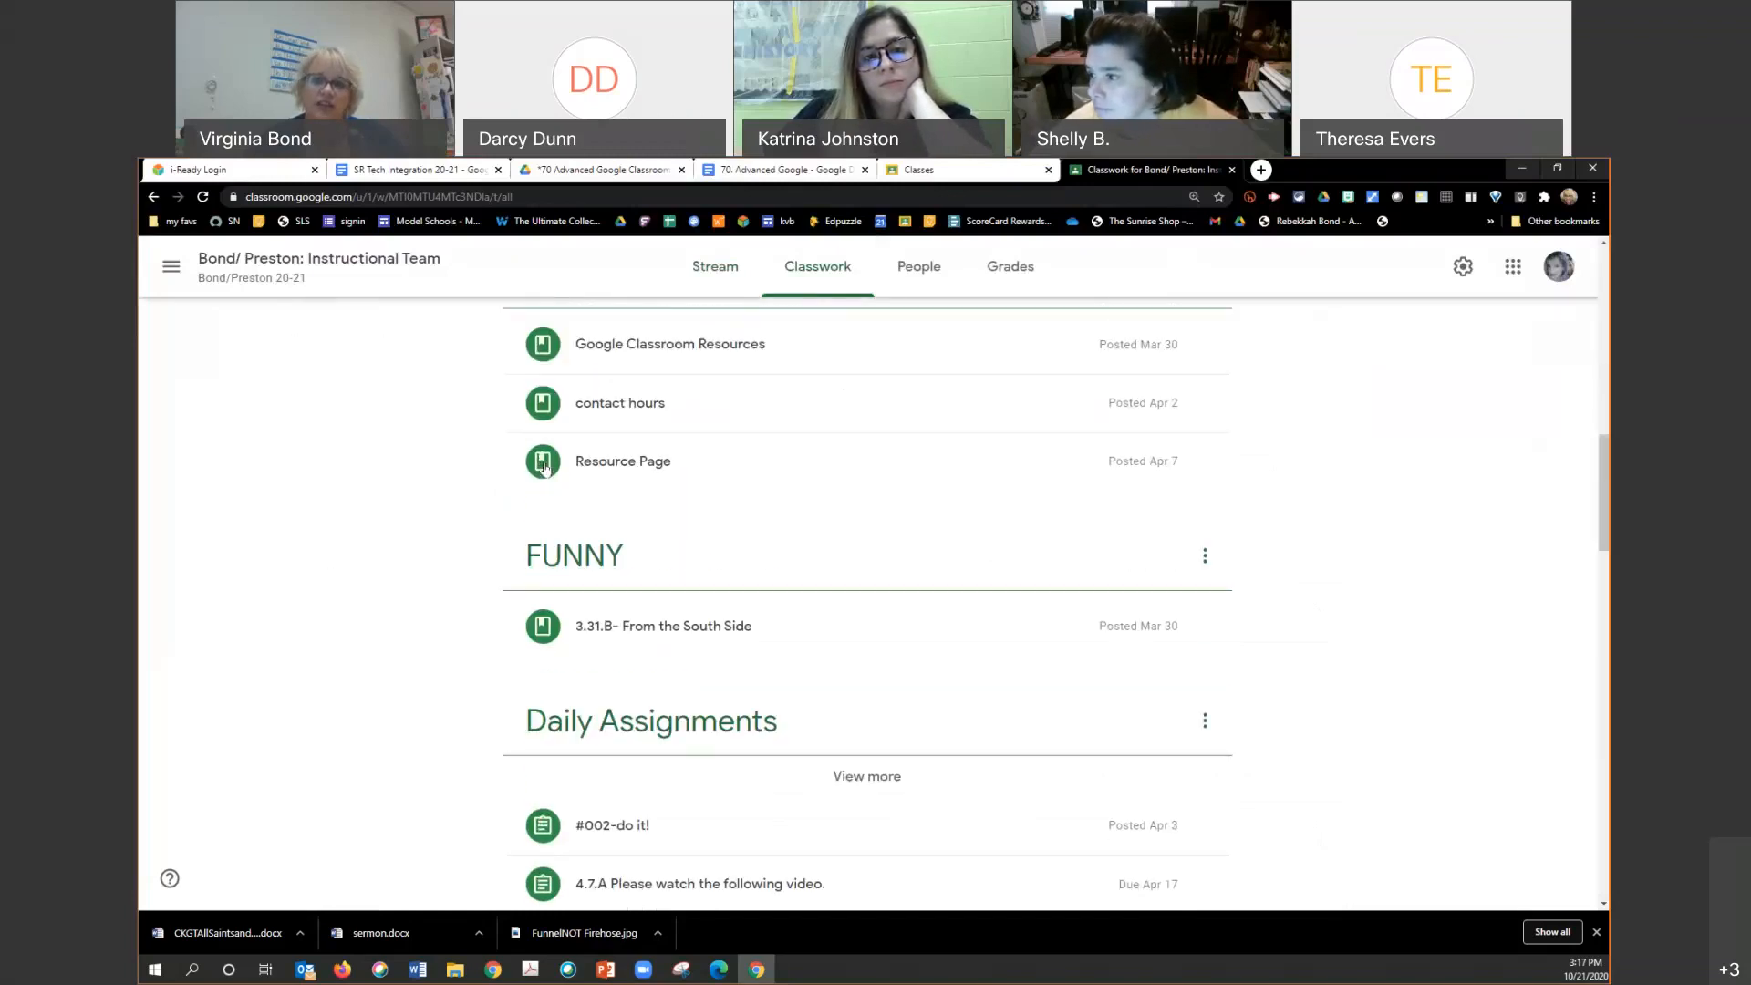
{"action": "scroll", "coordinate": [545, 470], "scroll_direction": "up", "scroll_amount": 15}
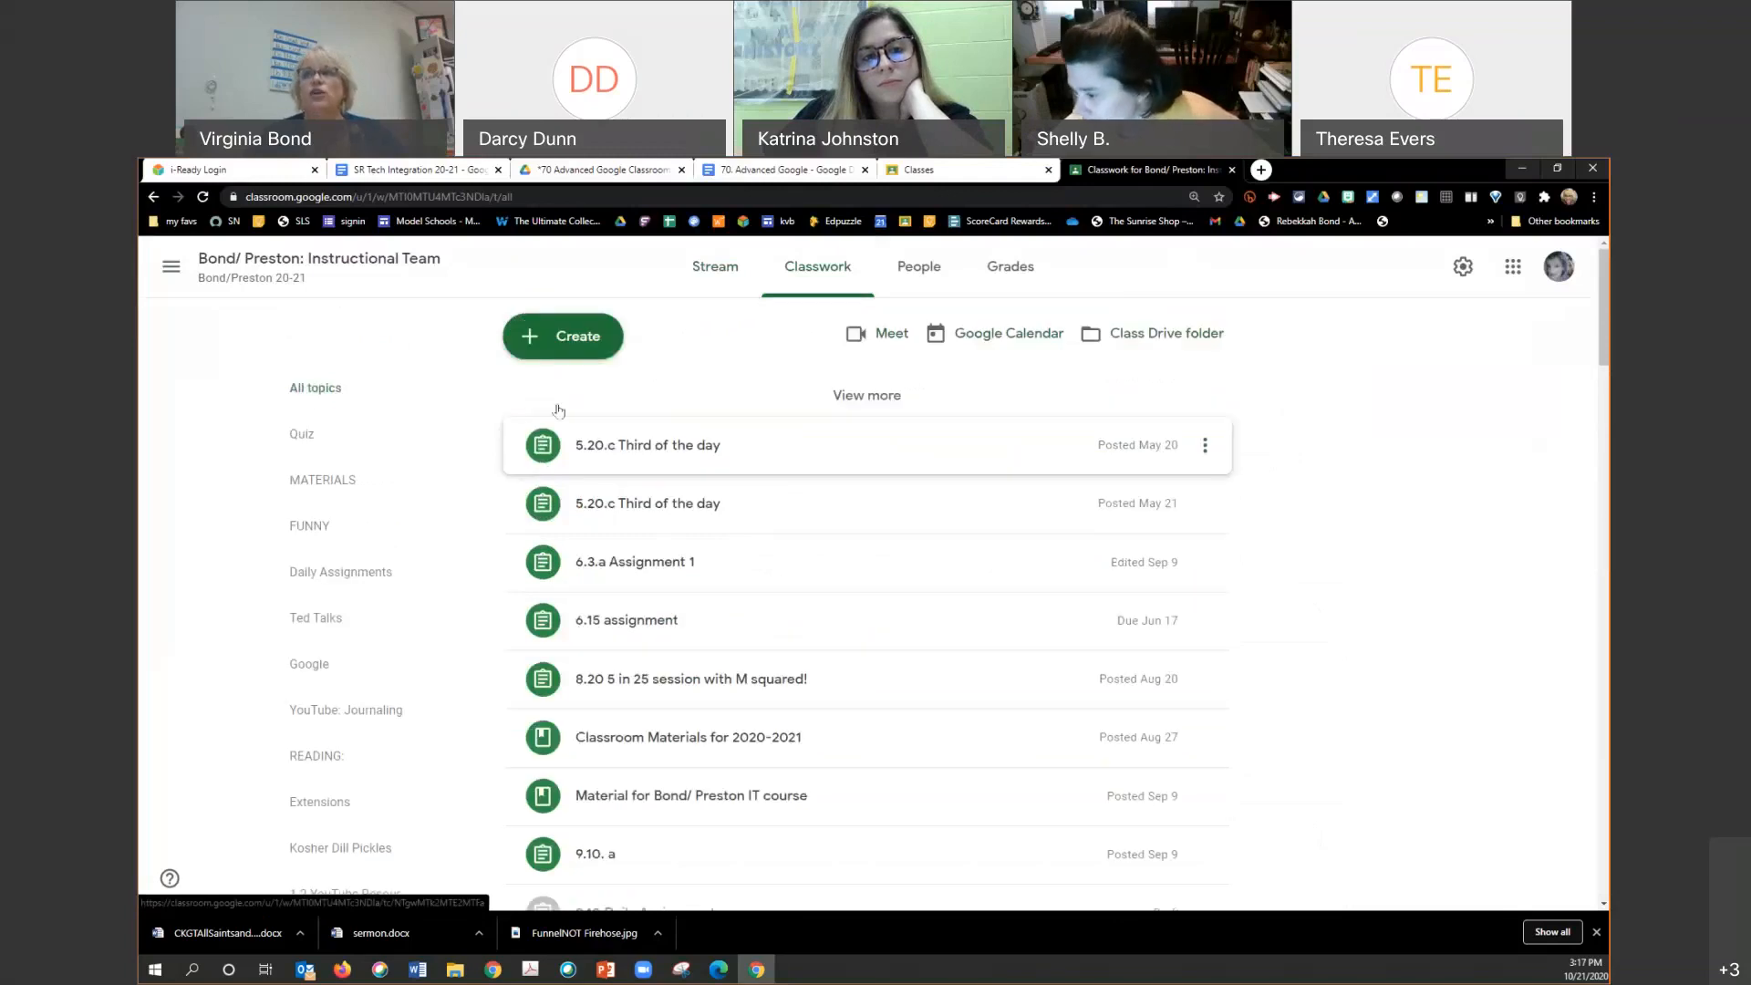
{"action": "left_click", "coordinate": [697, 271]}
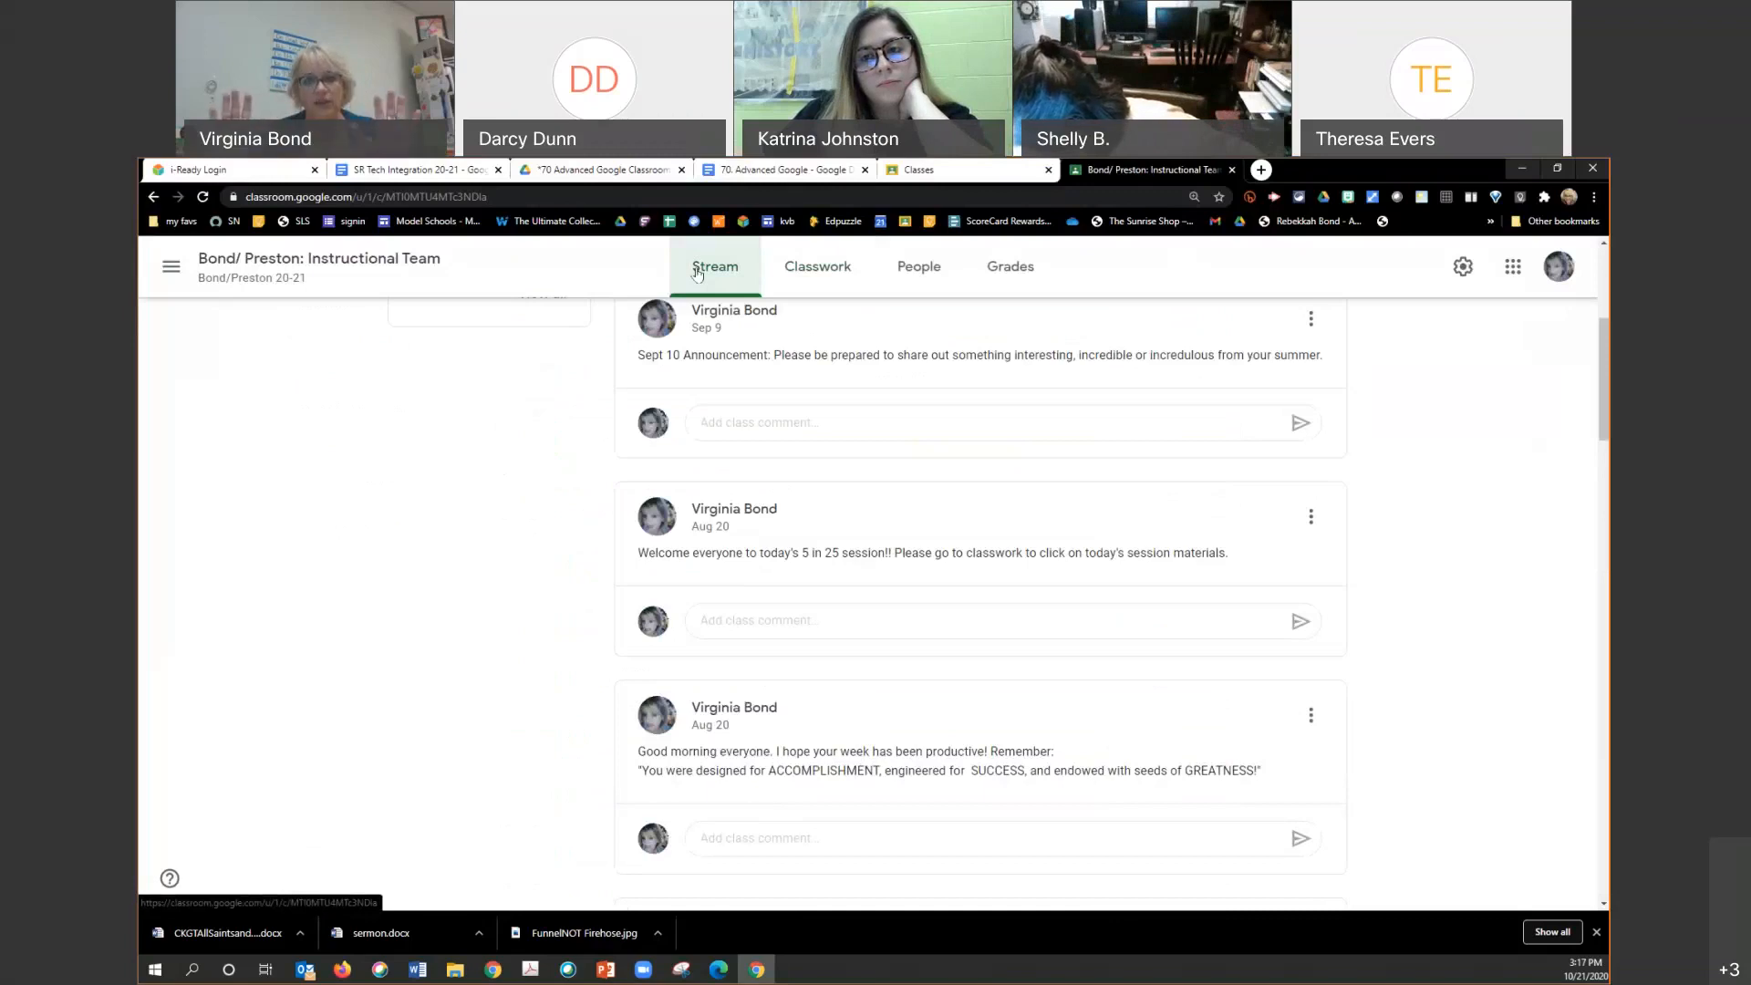
{"action": "left_click", "coordinate": [697, 272]}
{"action": "scroll", "coordinate": [818, 621], "scroll_direction": "down", "scroll_amount": 3}
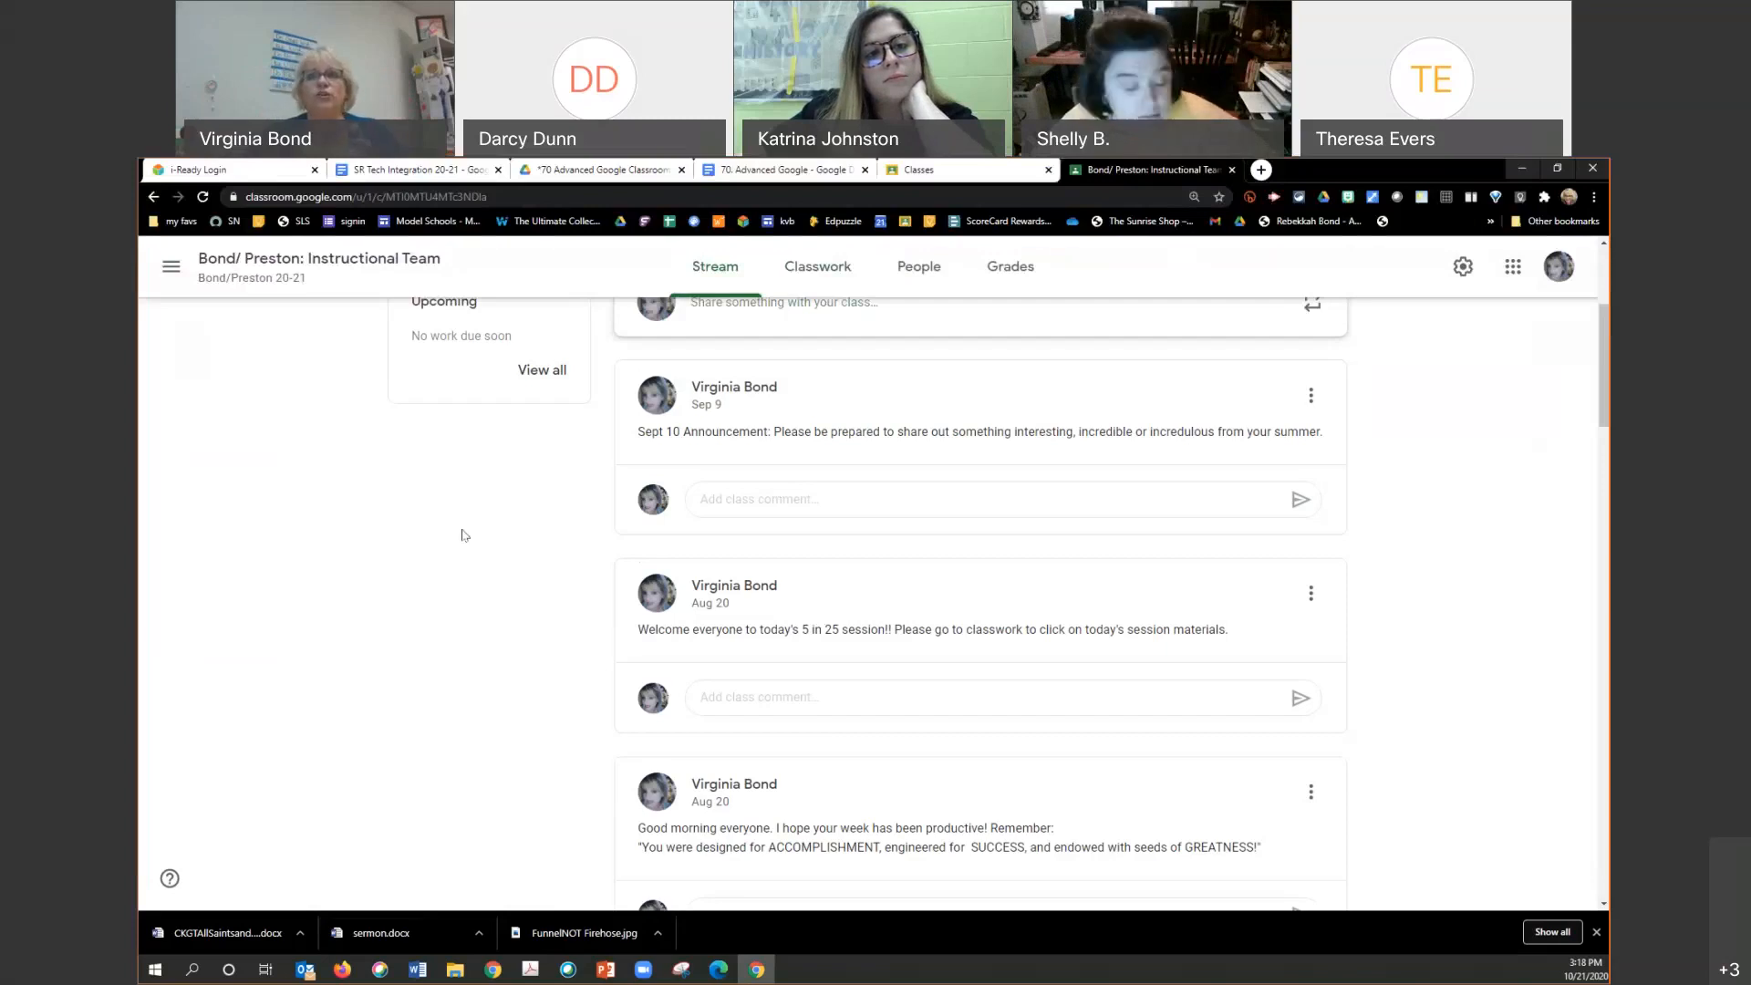
{"action": "scroll", "coordinate": [462, 535], "scroll_direction": "up", "scroll_amount": 3}
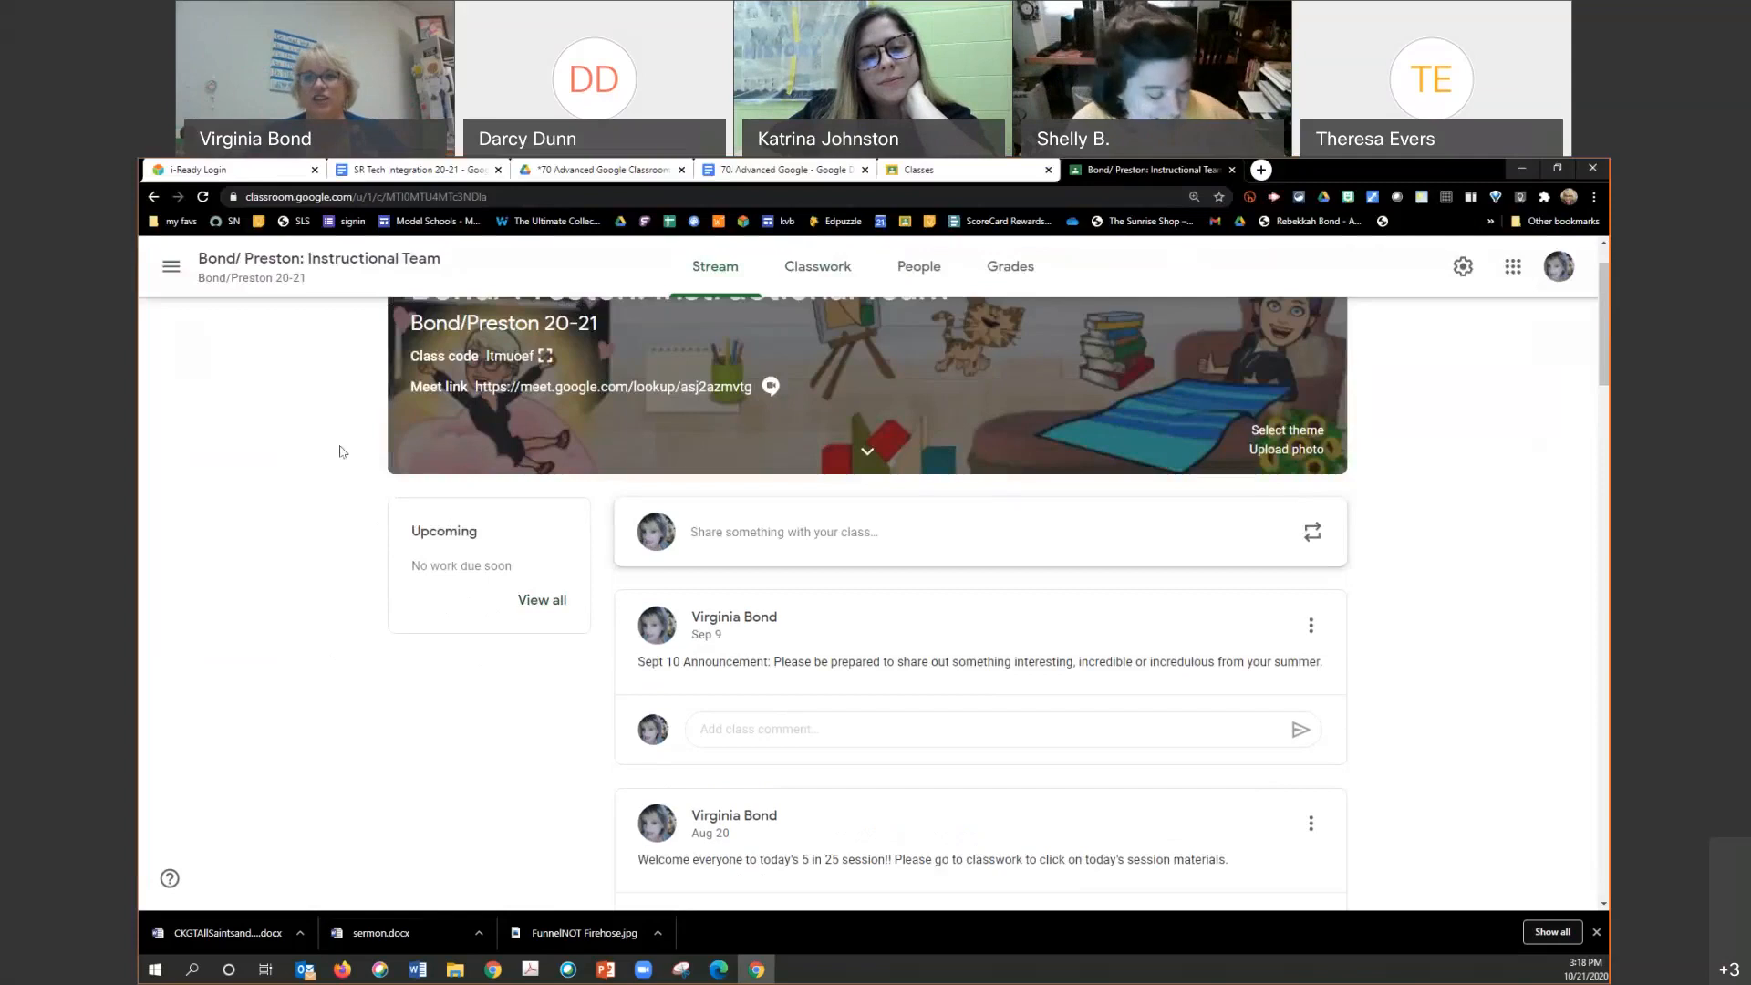
Step: View all of the class's work to review, switching to BGWS: Classroom and back to Bond/ Preston: Instructional Team
{"action": "left_click", "coordinate": [552, 602]}
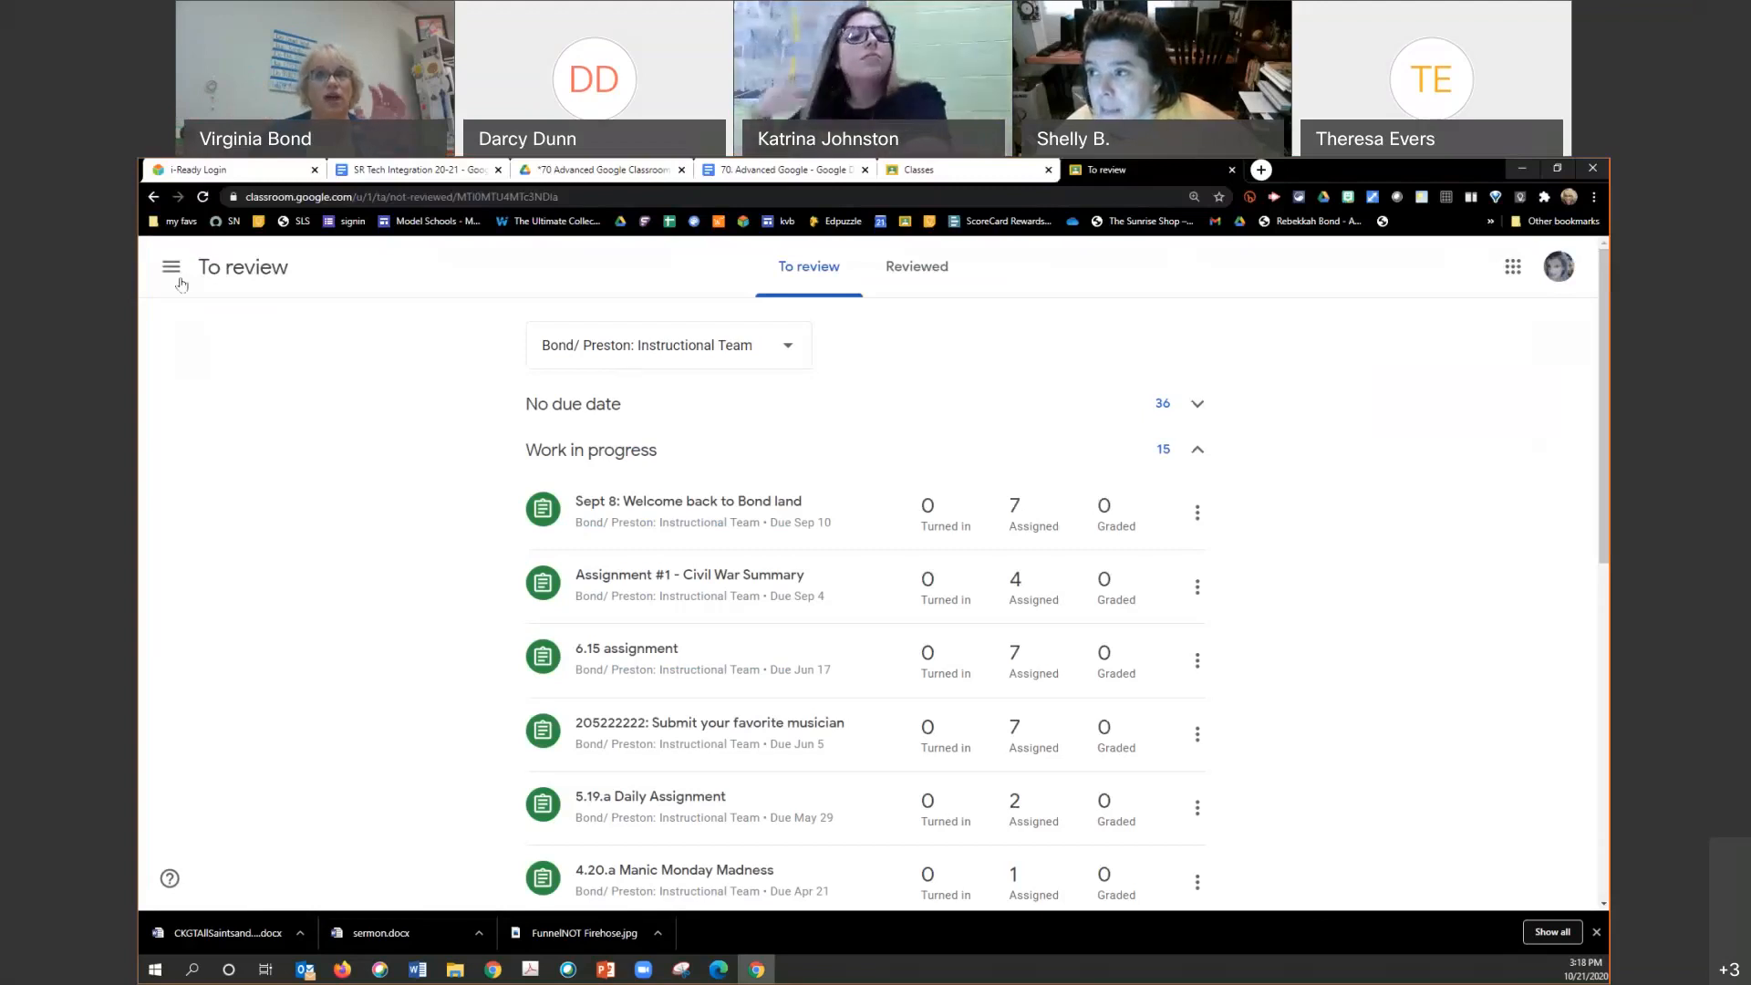
{"action": "left_click", "coordinate": [153, 196]}
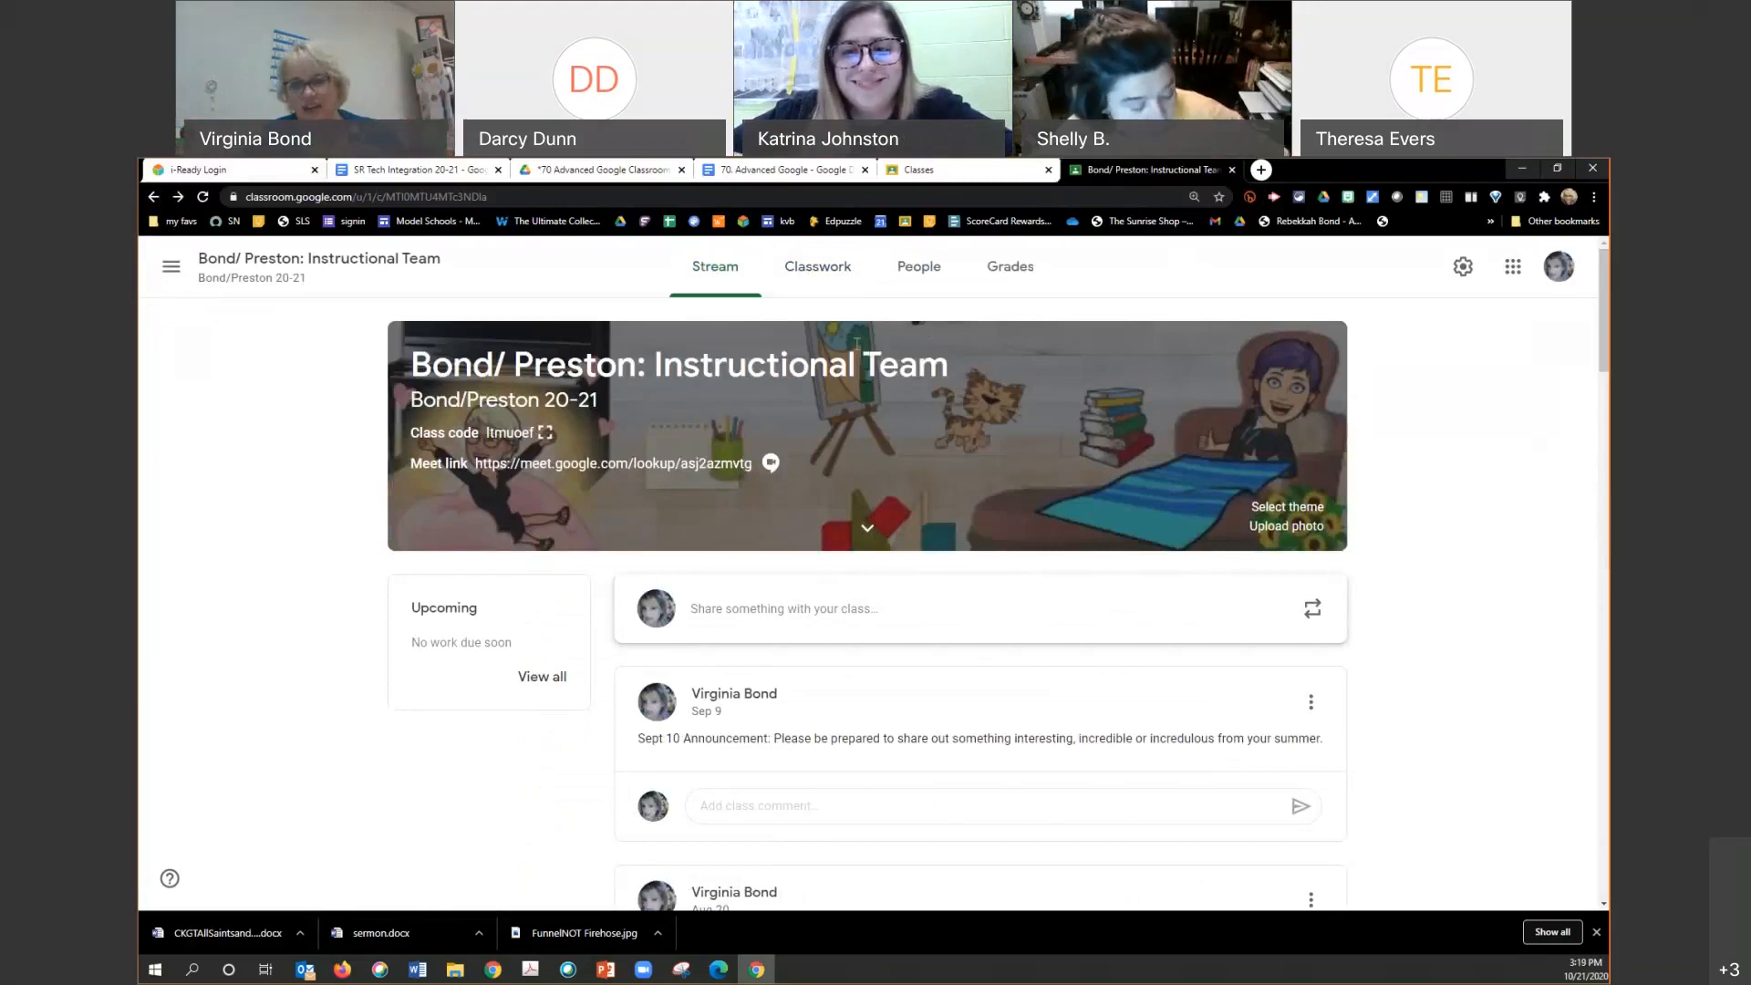
{"action": "left_click", "coordinate": [529, 684]}
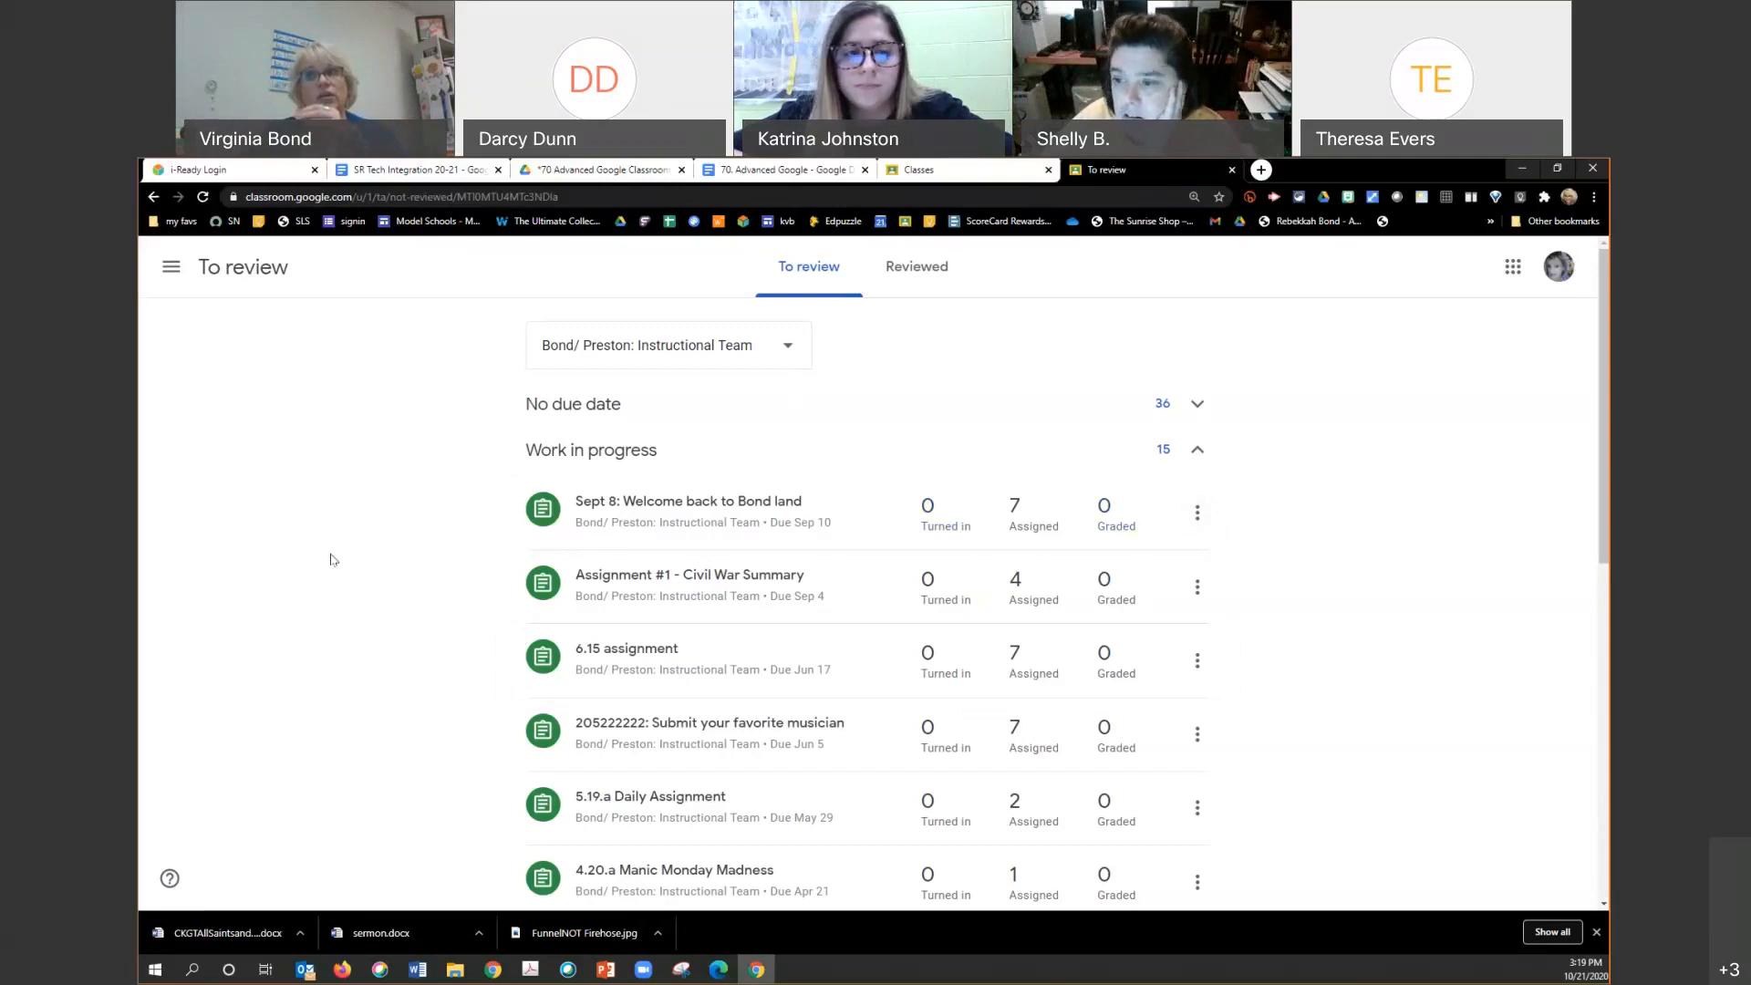
{"action": "left_click", "coordinate": [622, 359]}
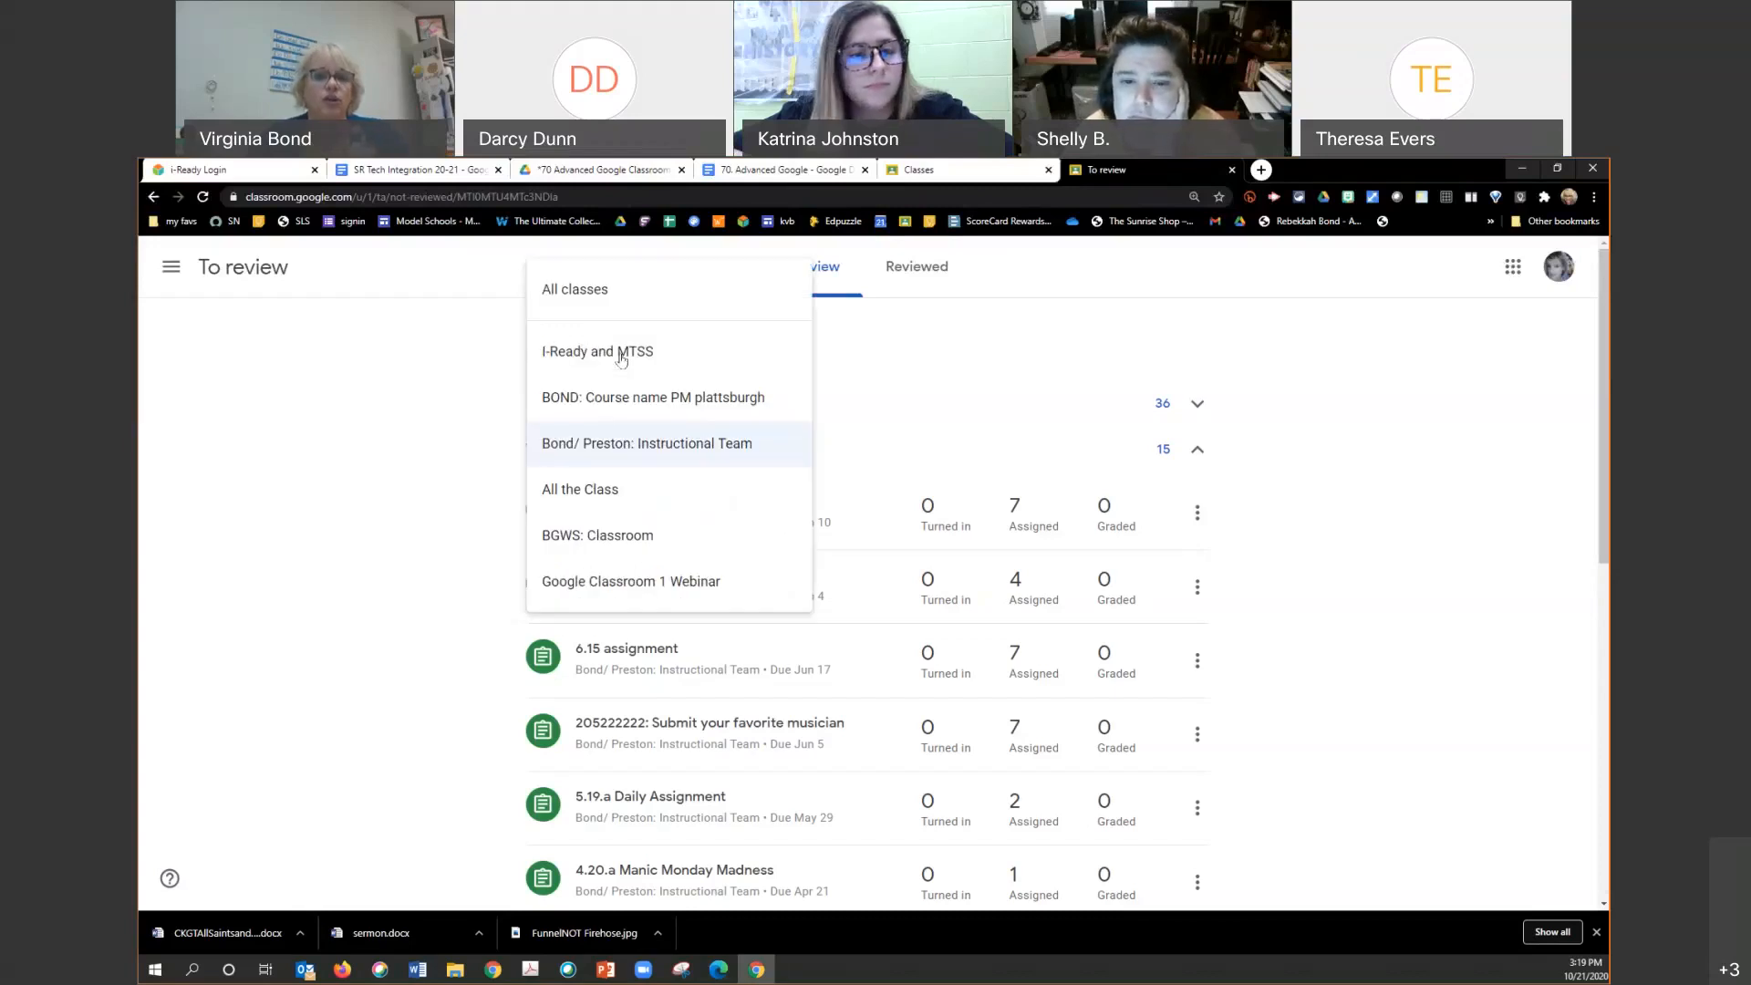
{"action": "left_click", "coordinate": [630, 542]}
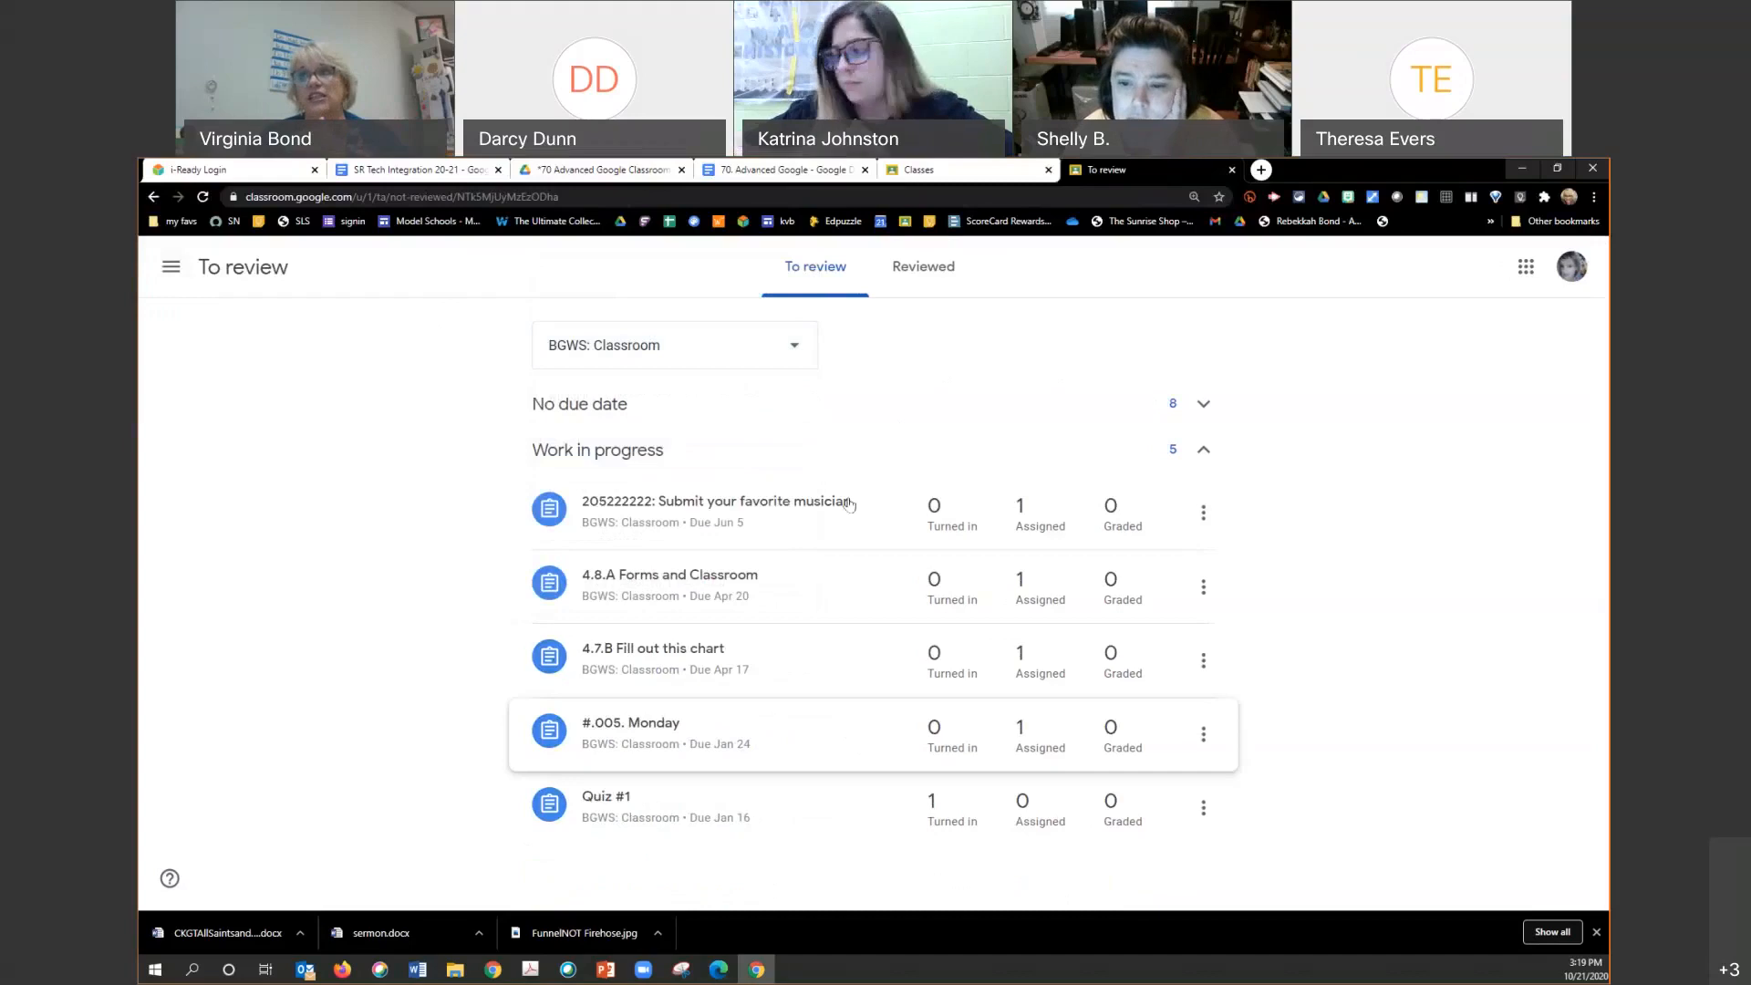
{"action": "left_click", "coordinate": [813, 341]}
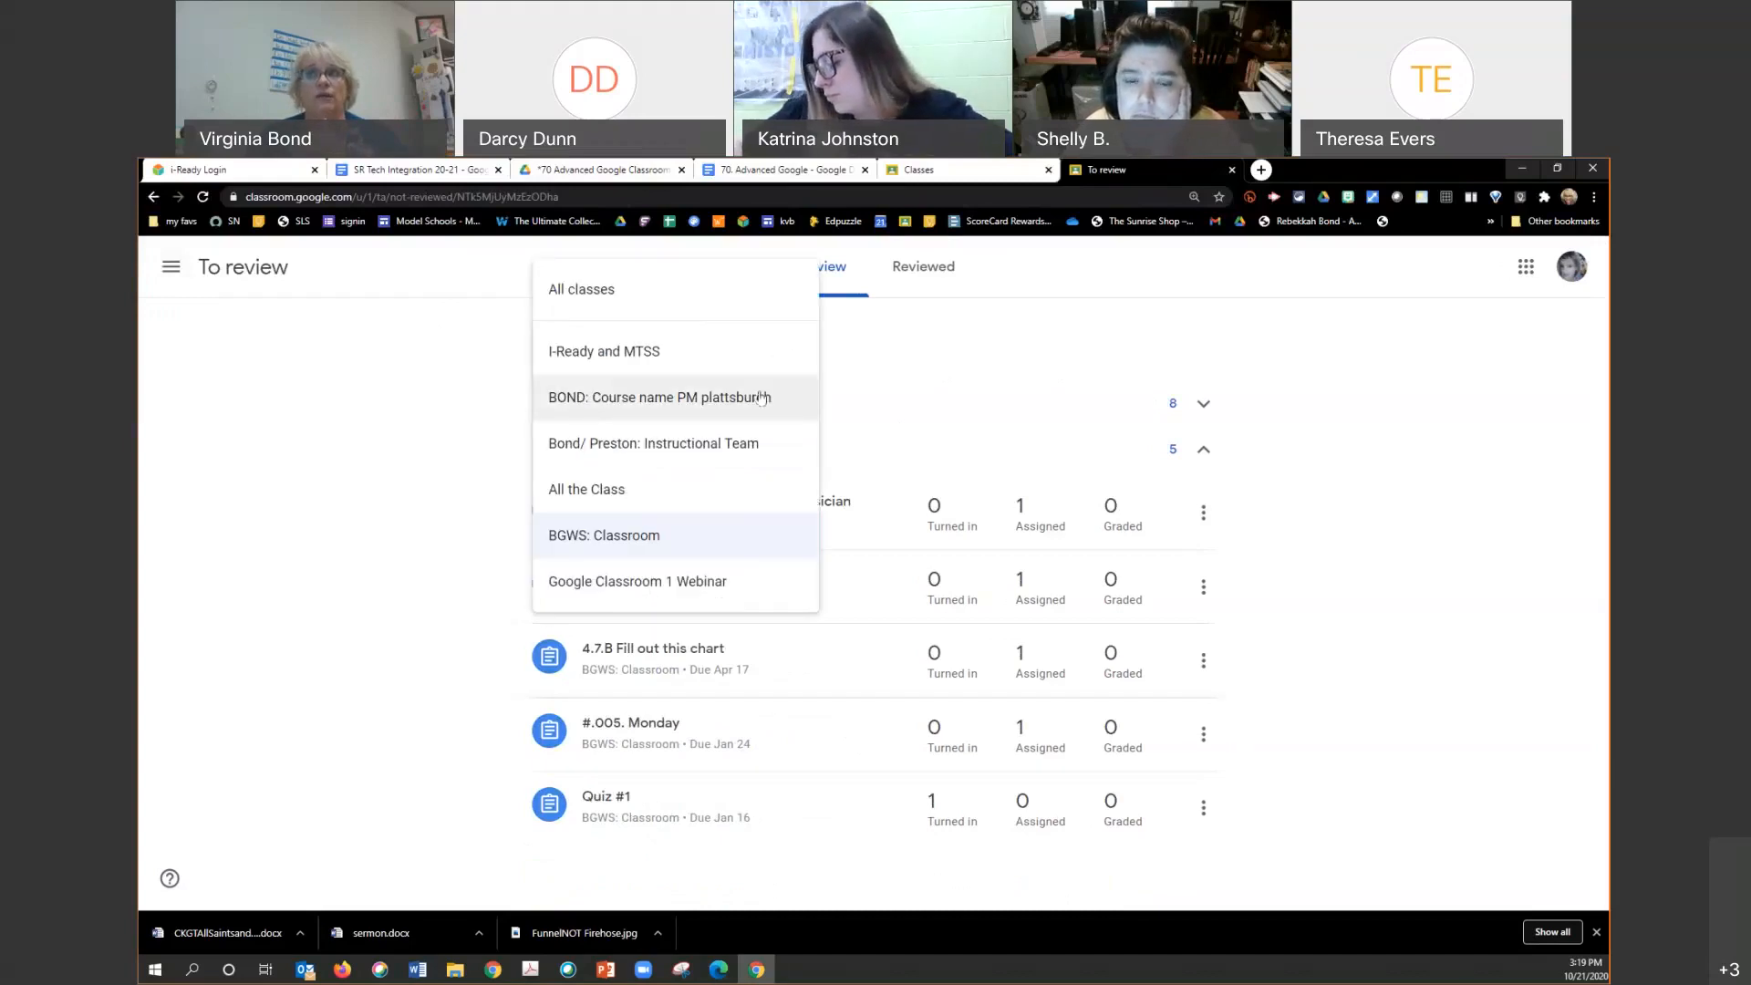
{"action": "left_click", "coordinate": [727, 444]}
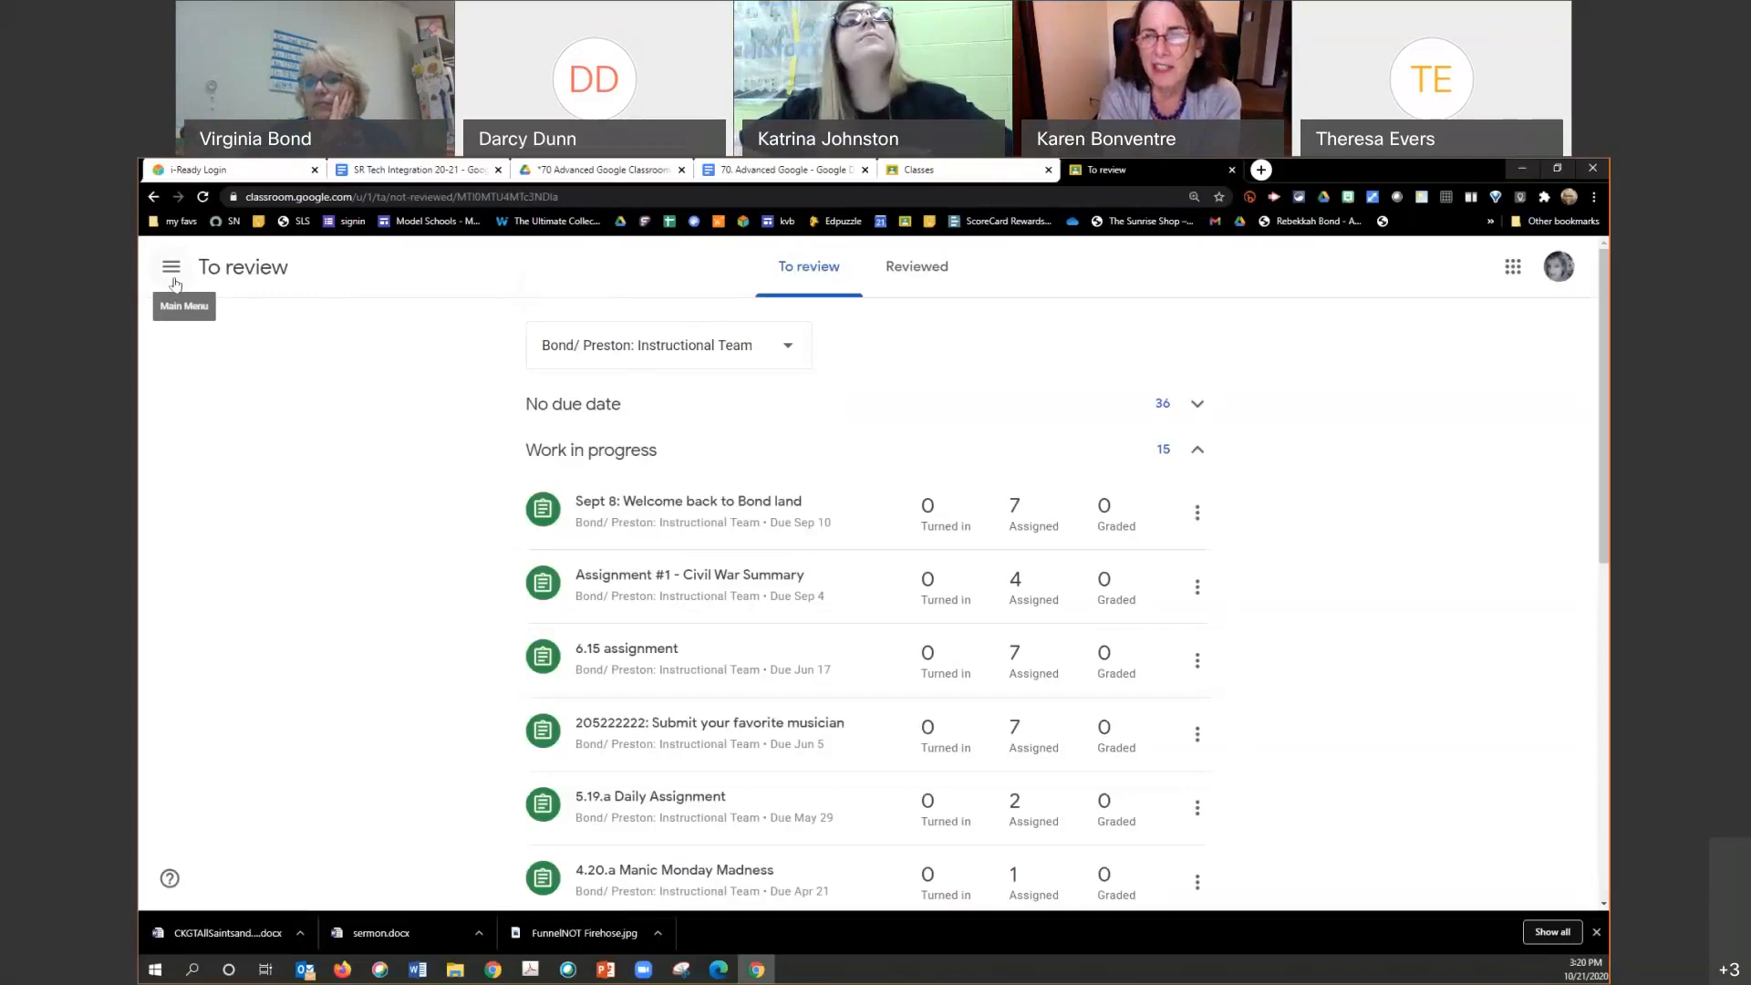
Step: Leave the work to review and open the classwork list of the Bond/ Preston: Instructional Team class
{"action": "left_click", "coordinate": [174, 282]}
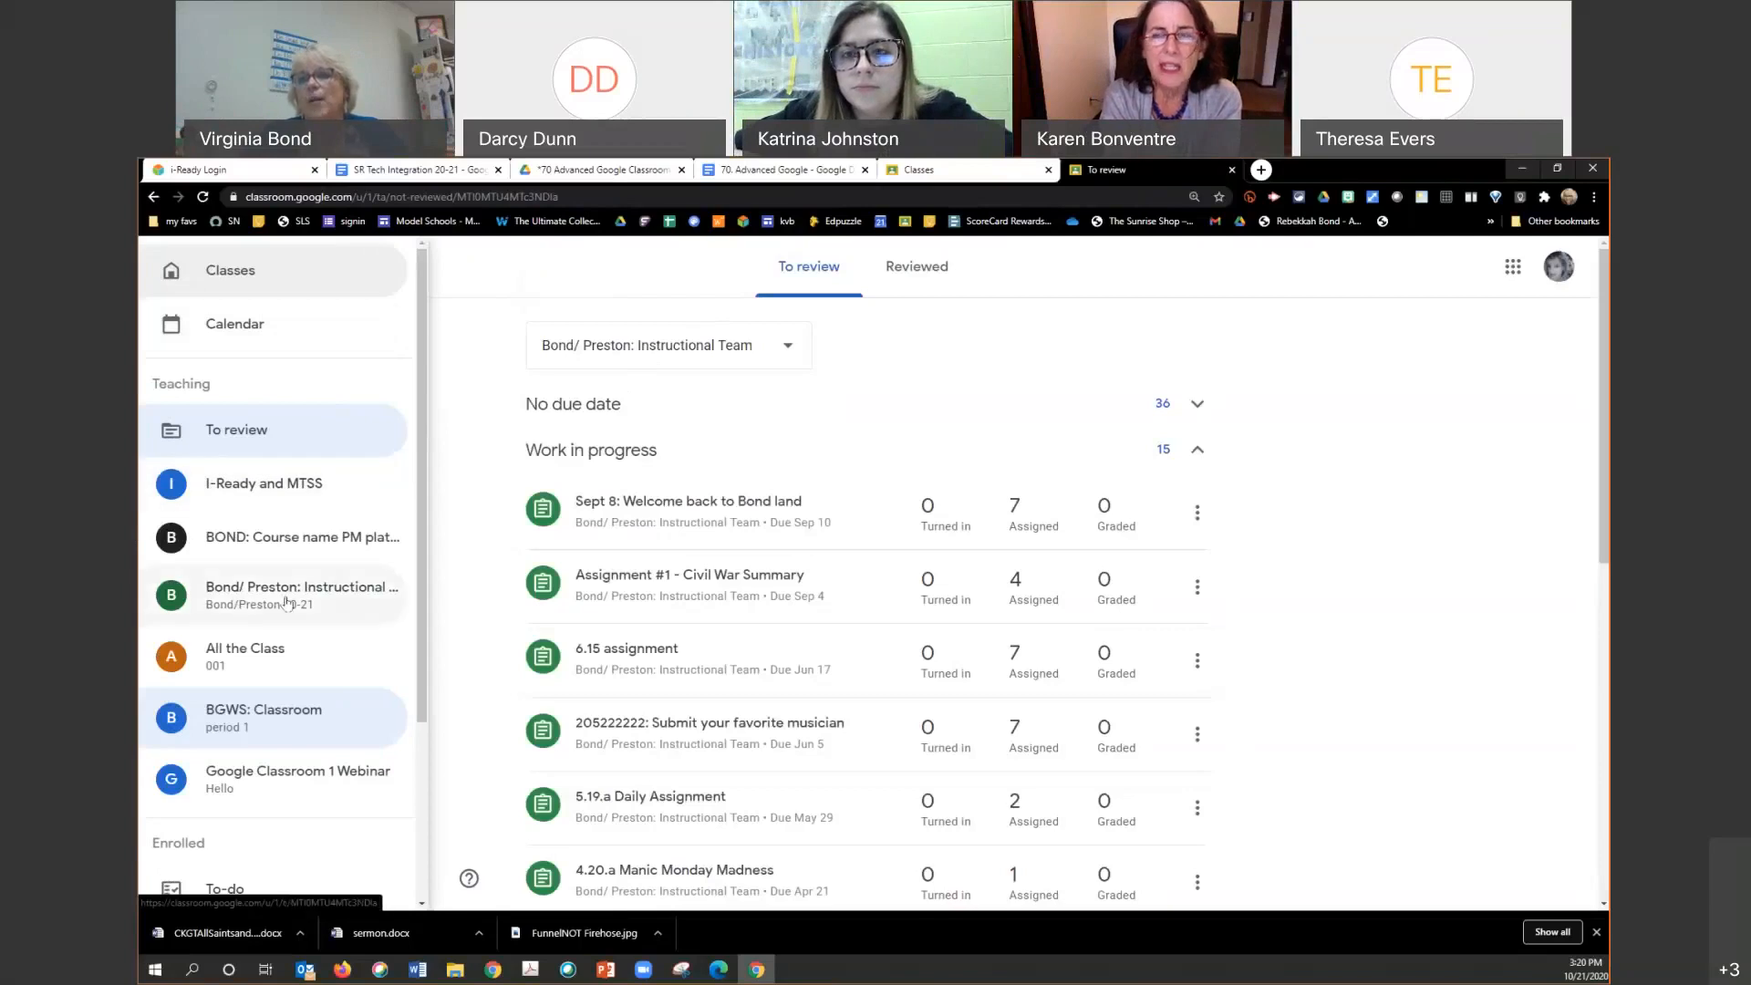
{"action": "left_click", "coordinate": [288, 598]}
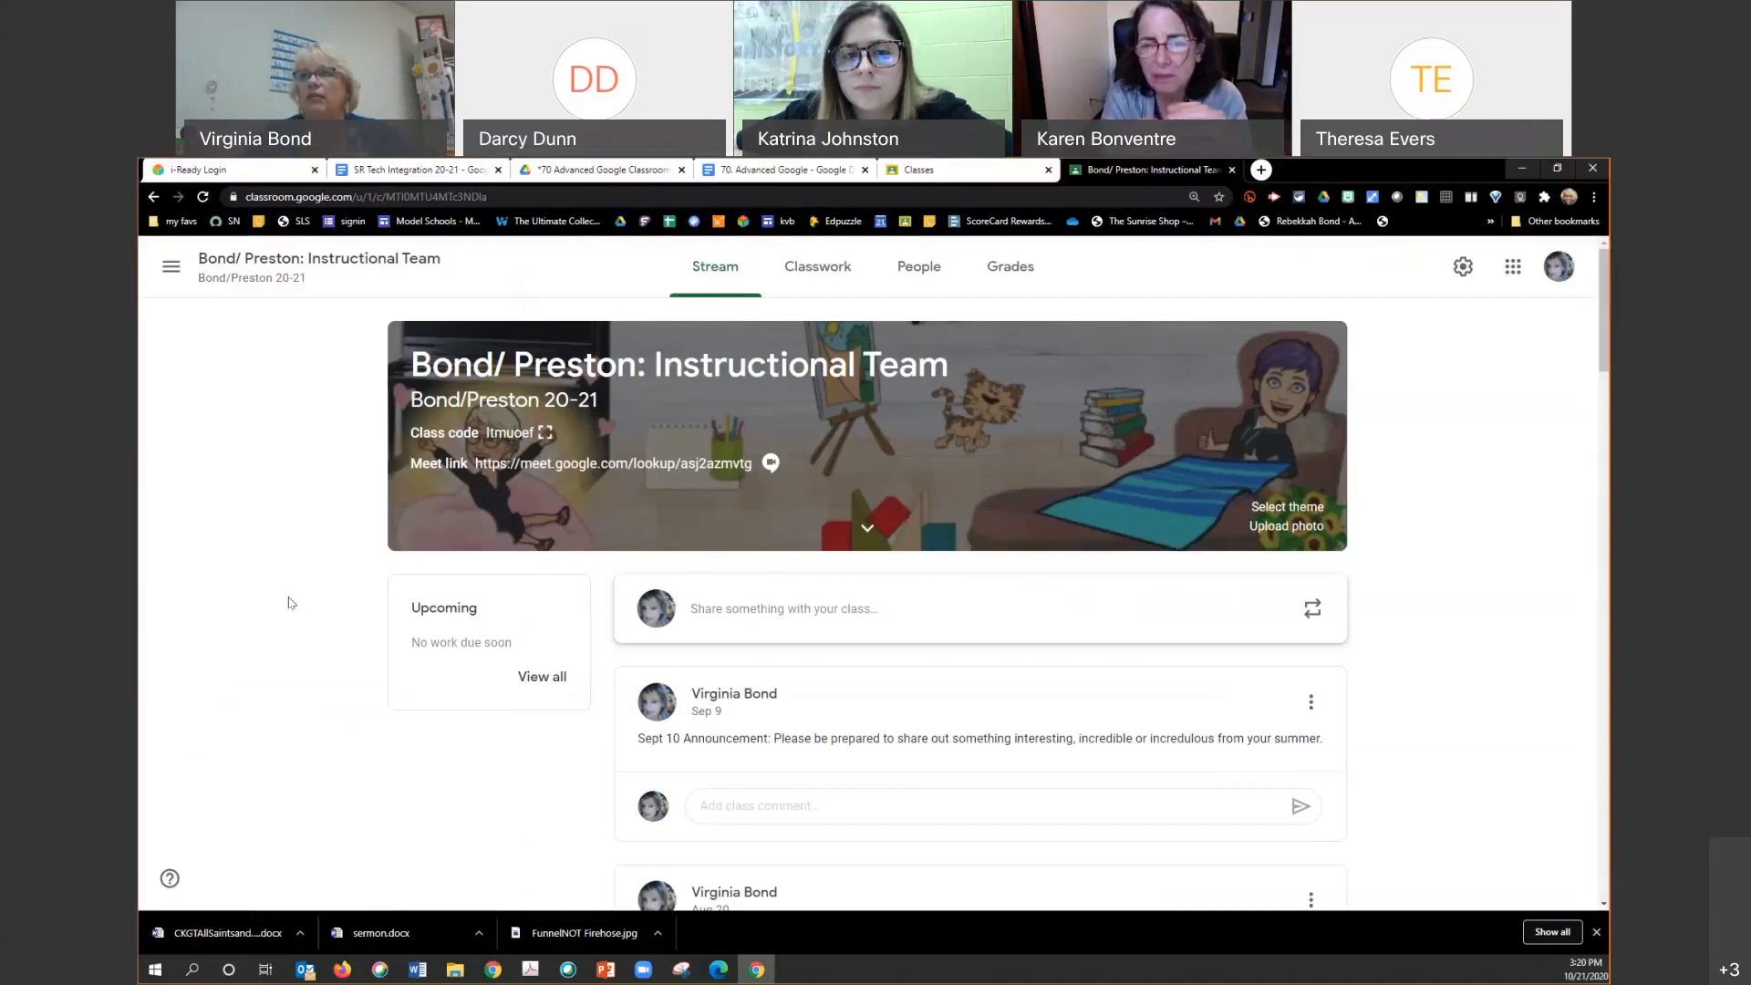
{"action": "left_click", "coordinate": [807, 279]}
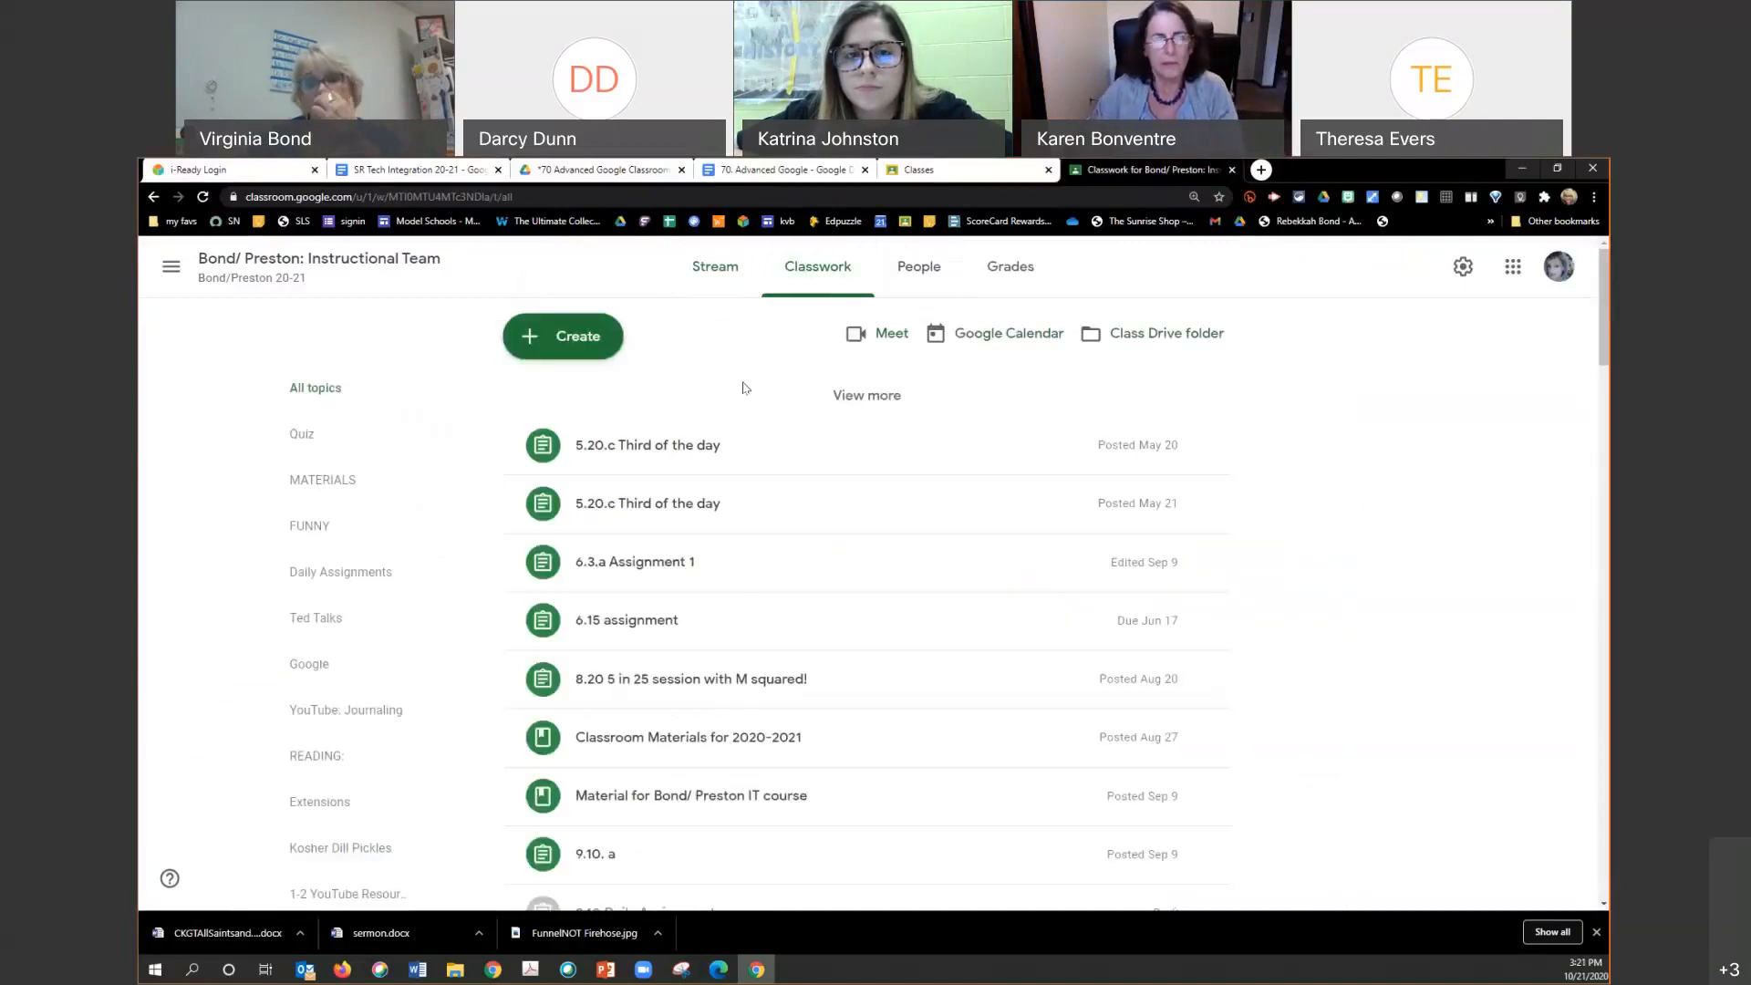
{"action": "left_click", "coordinate": [536, 337]}
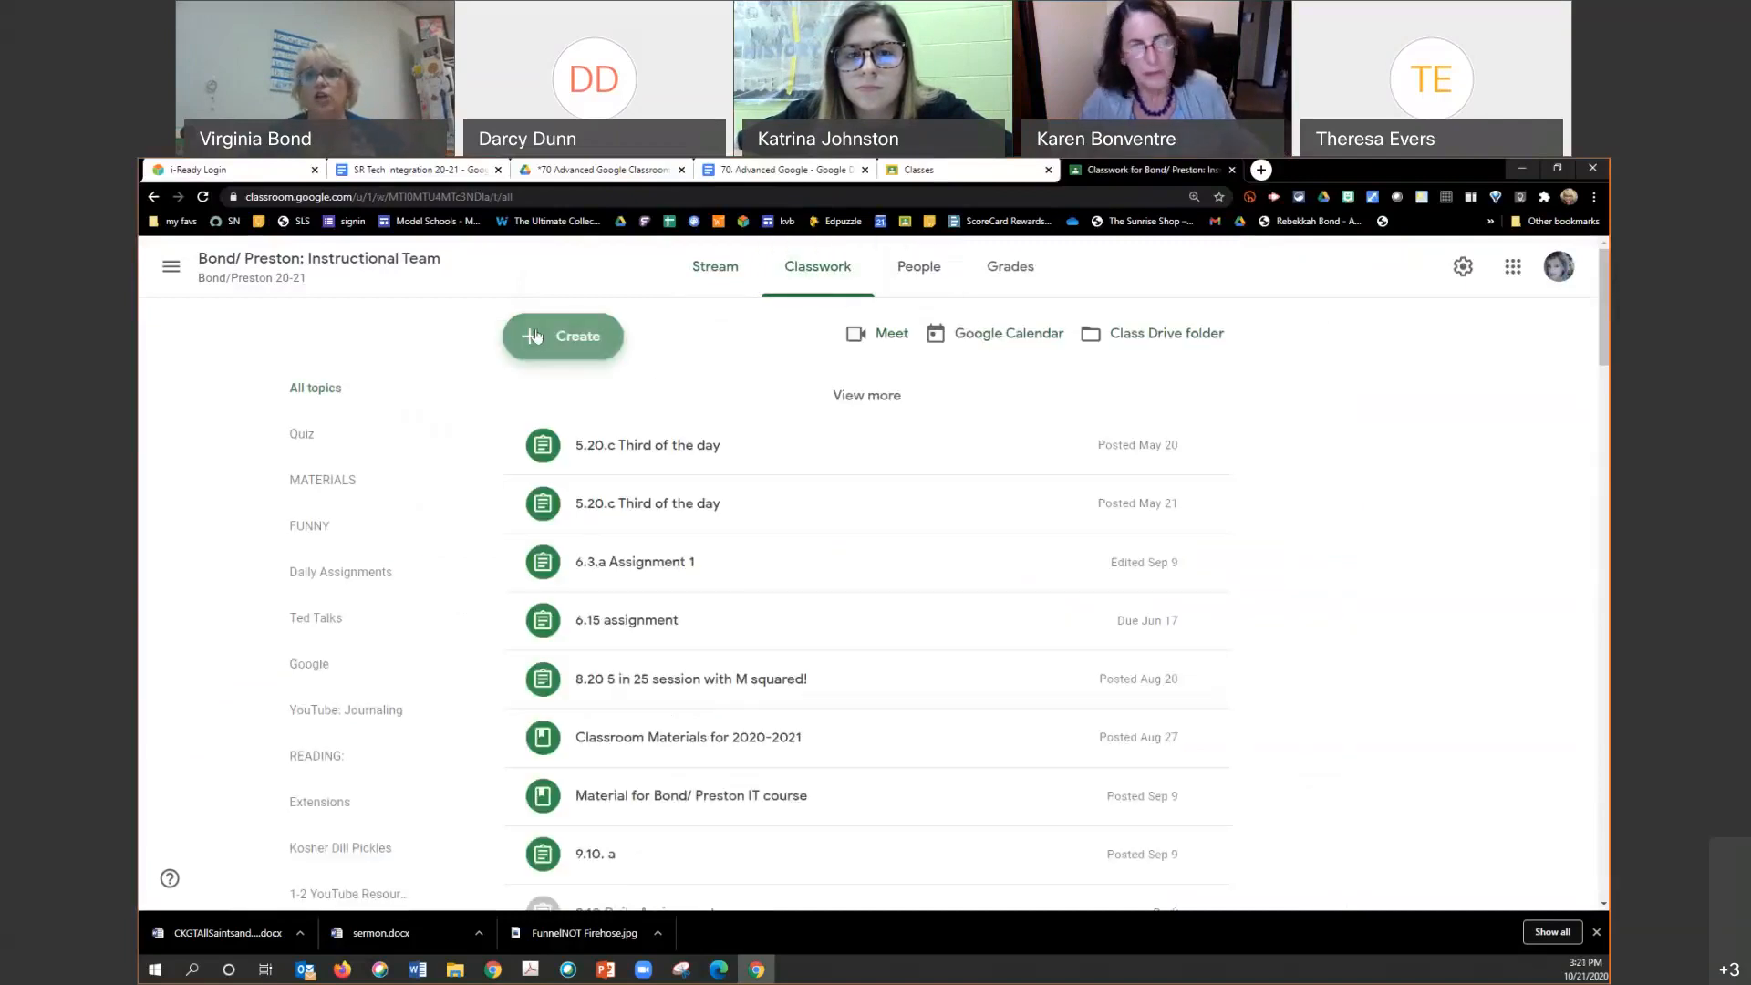
{"action": "left_click", "coordinate": [588, 391]}
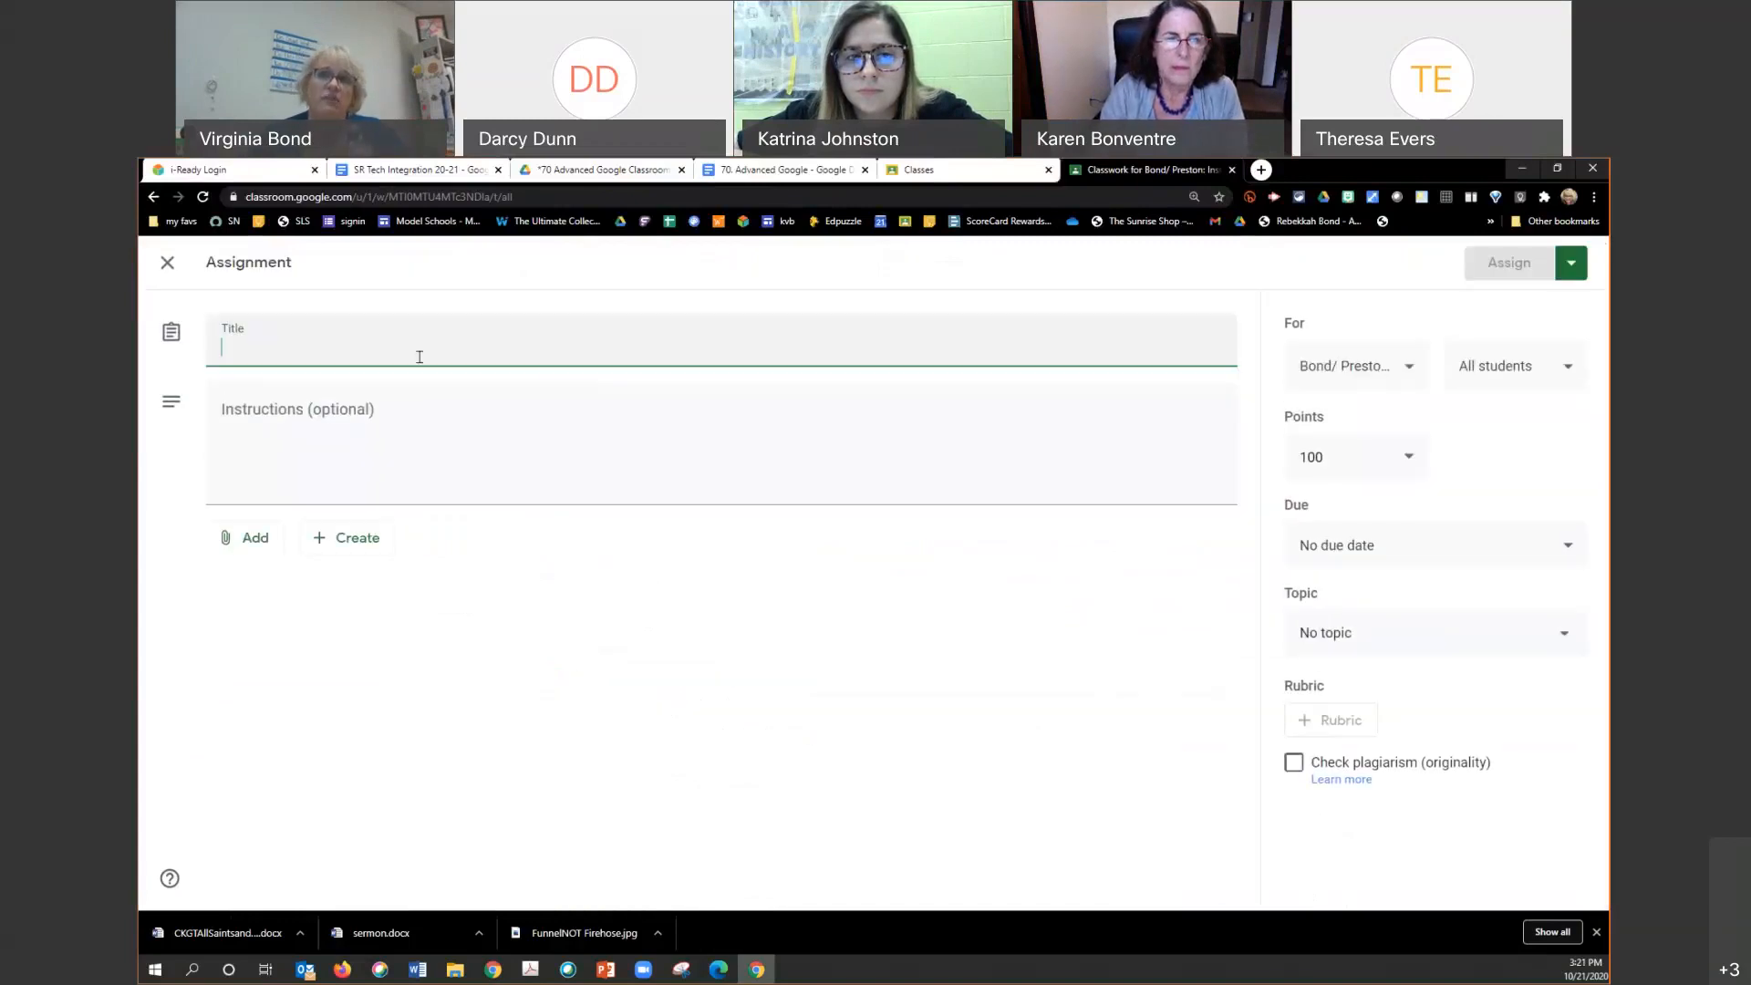
{"action": "left_click", "coordinate": [167, 262]}
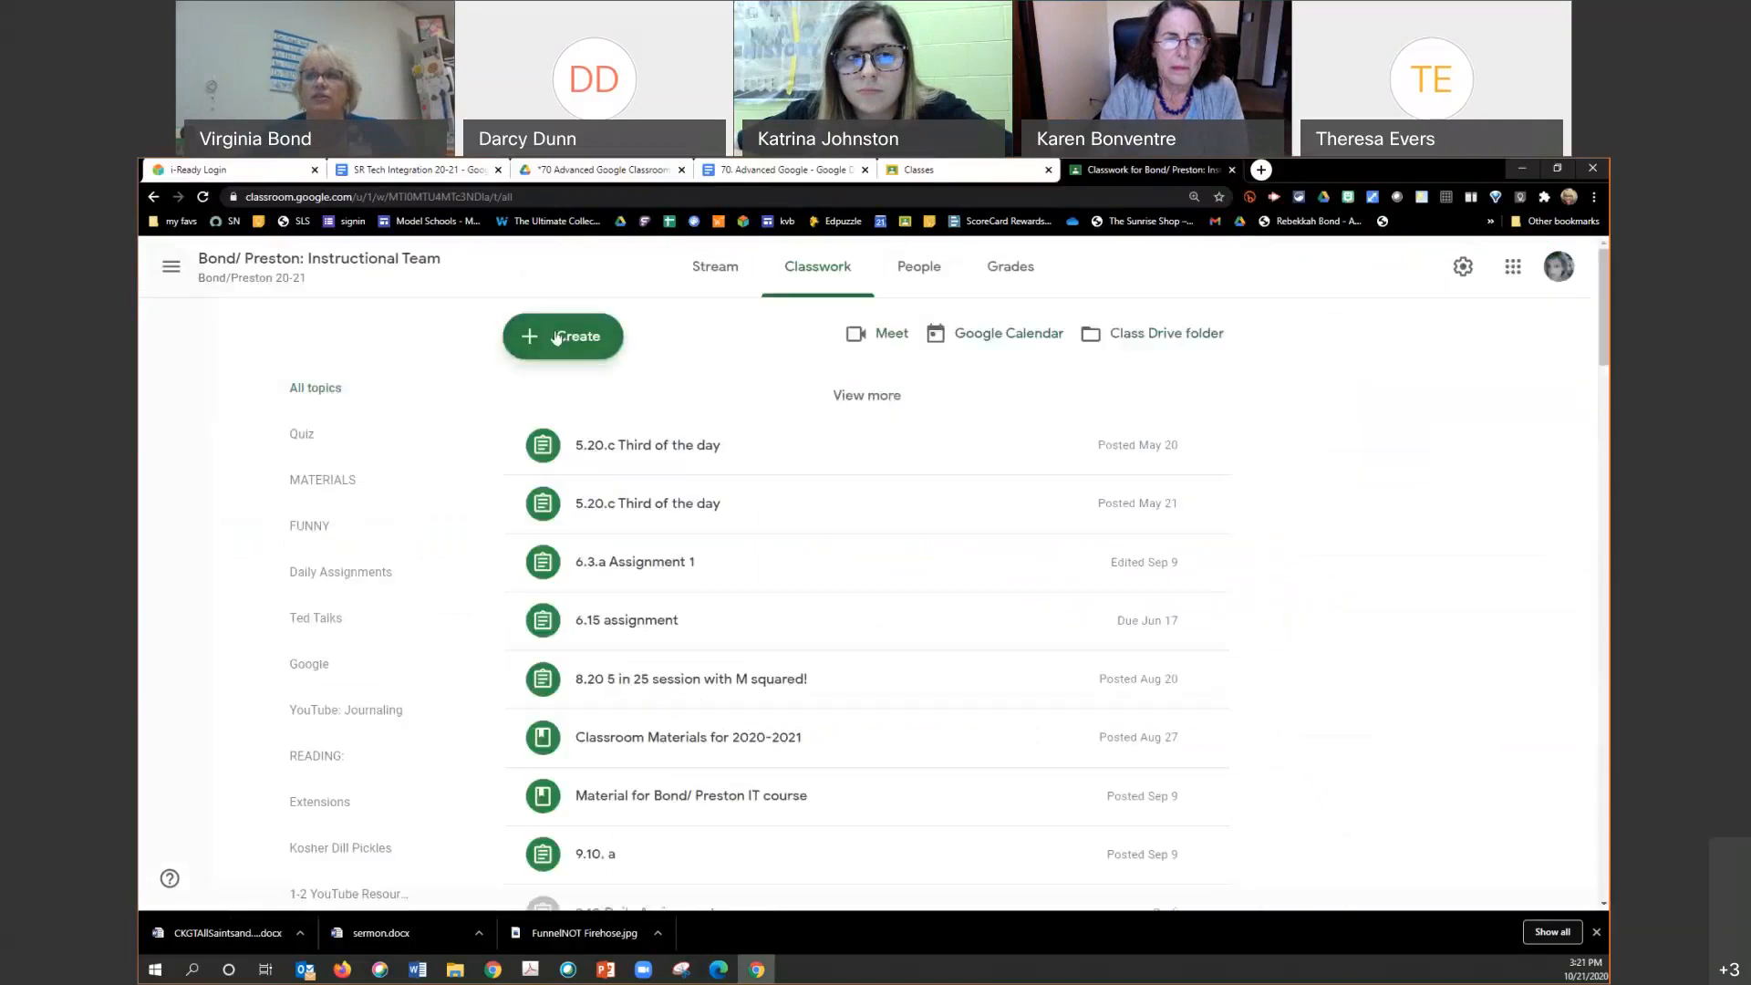
Step: Create a new assignment in the Instructional Team's classwork and title it "10.21.b"
{"action": "left_click", "coordinate": [562, 337]}
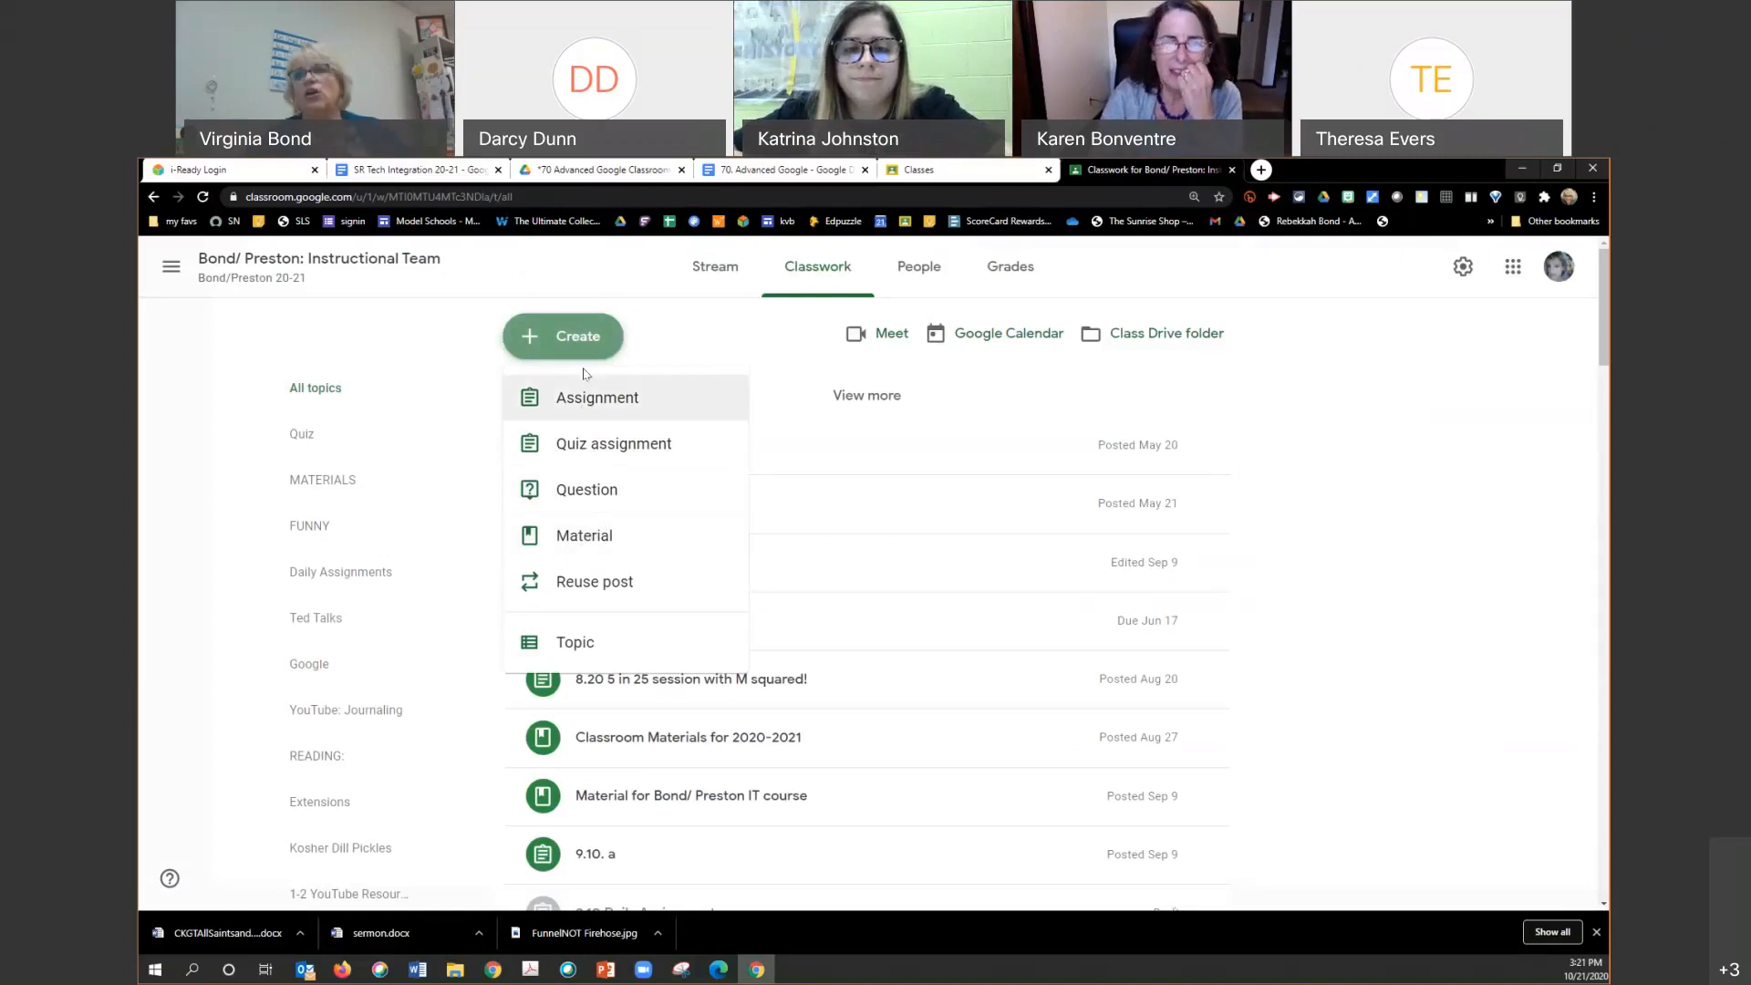
{"action": "left_click", "coordinate": [588, 417]}
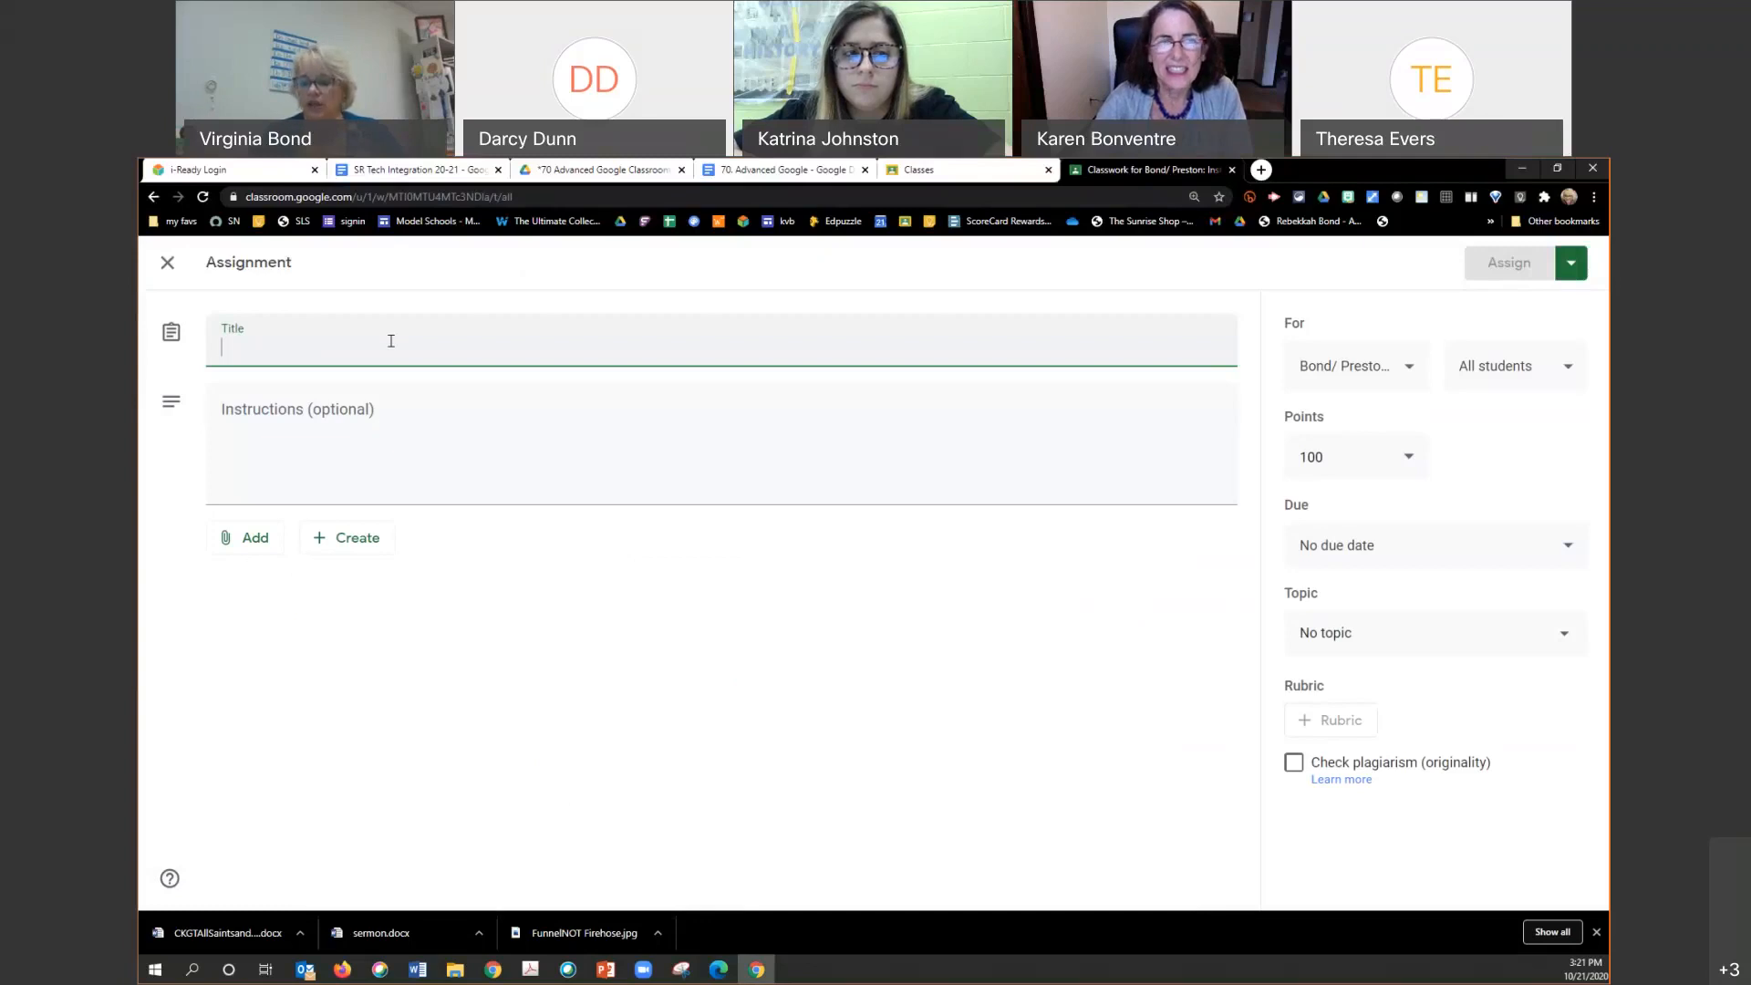
{"action": "type", "text": "10.21"}
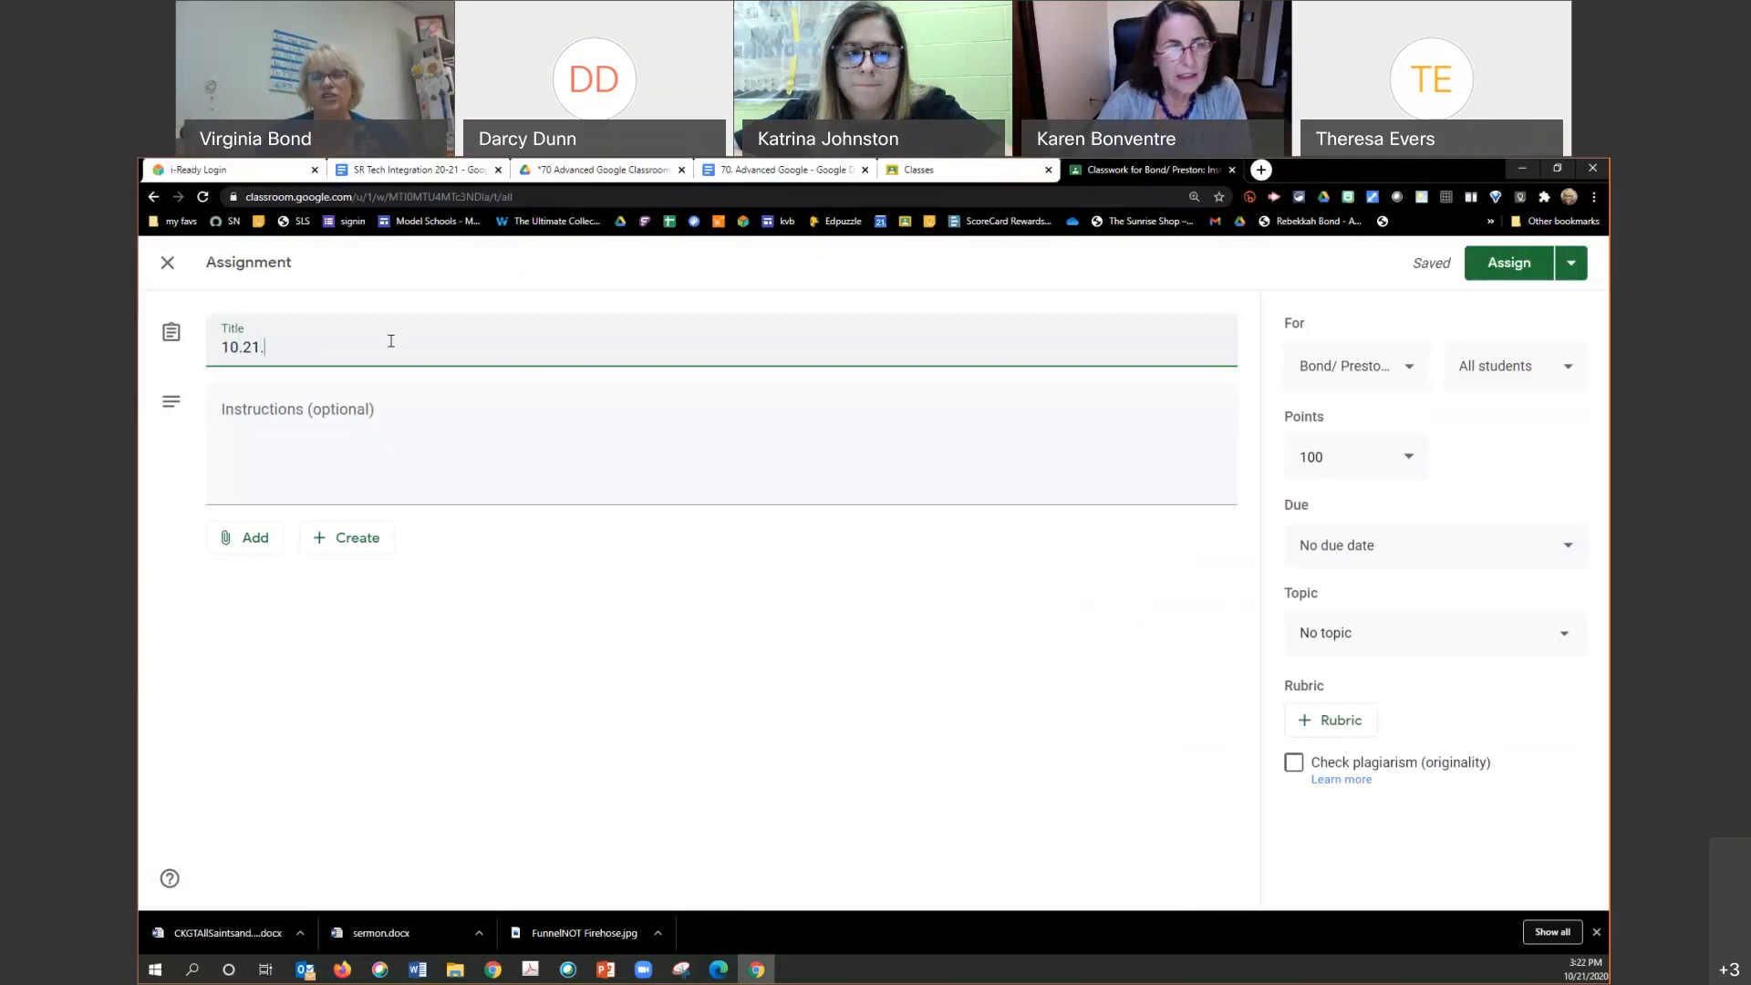
{"action": "type", "text": "."}
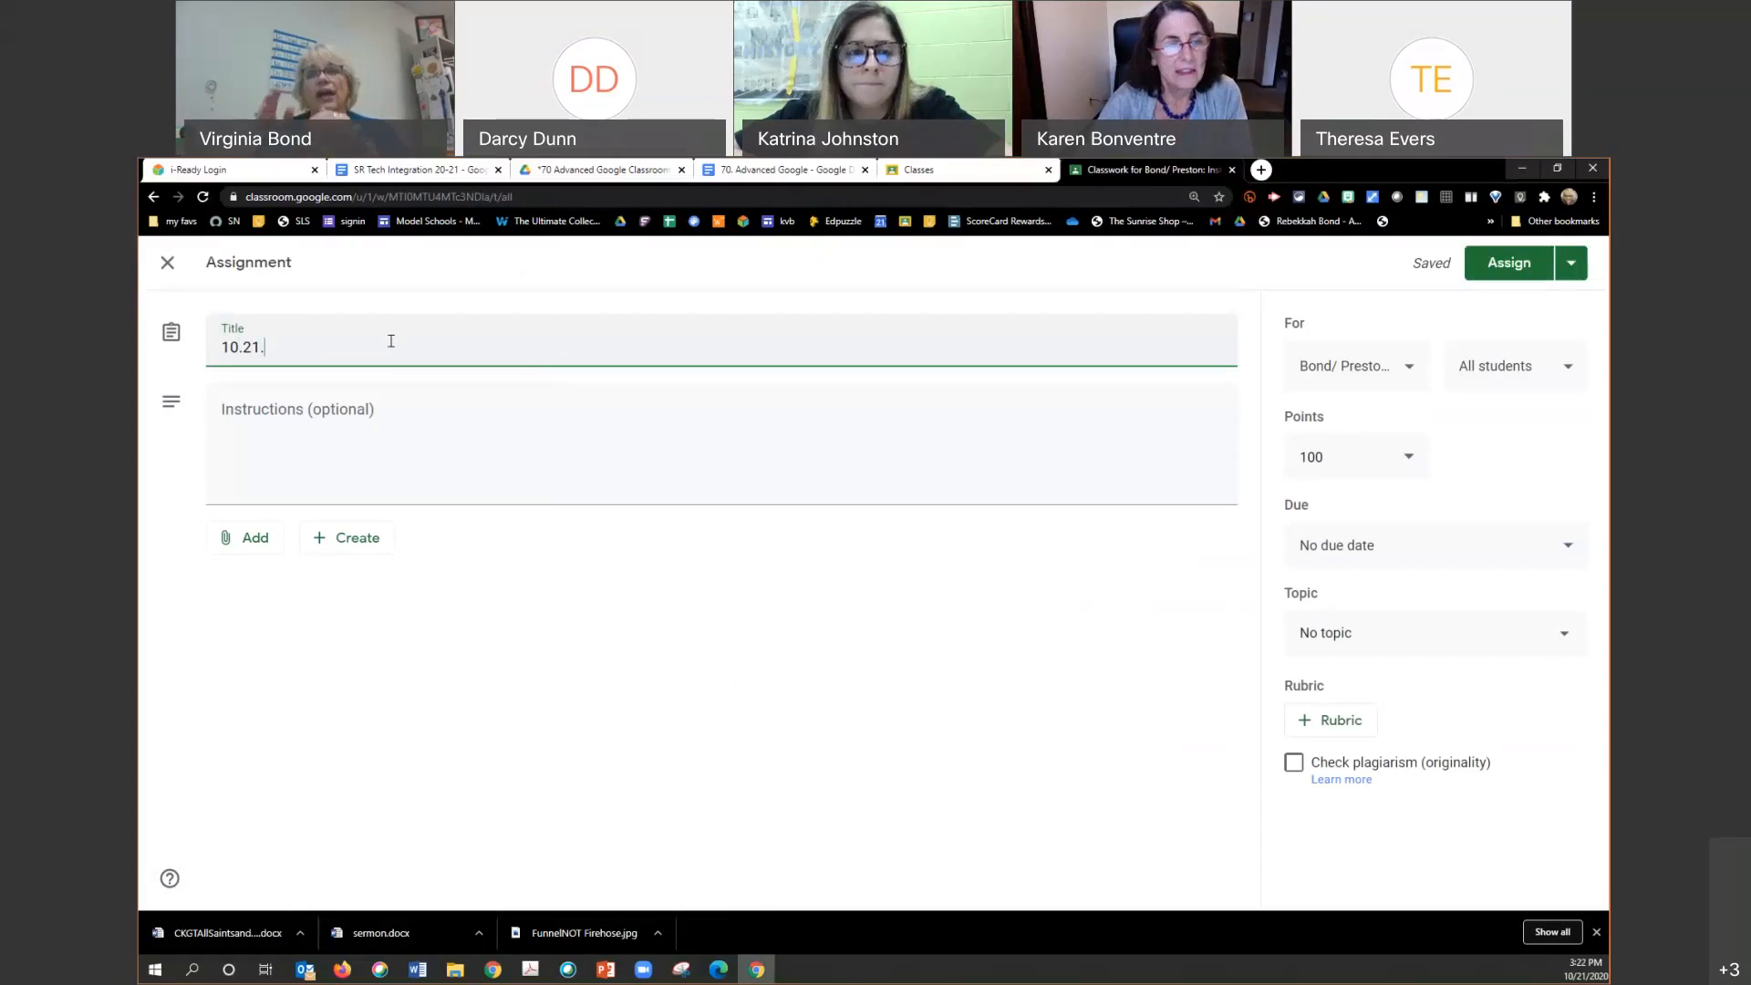
{"action": "type", "text": "a"}
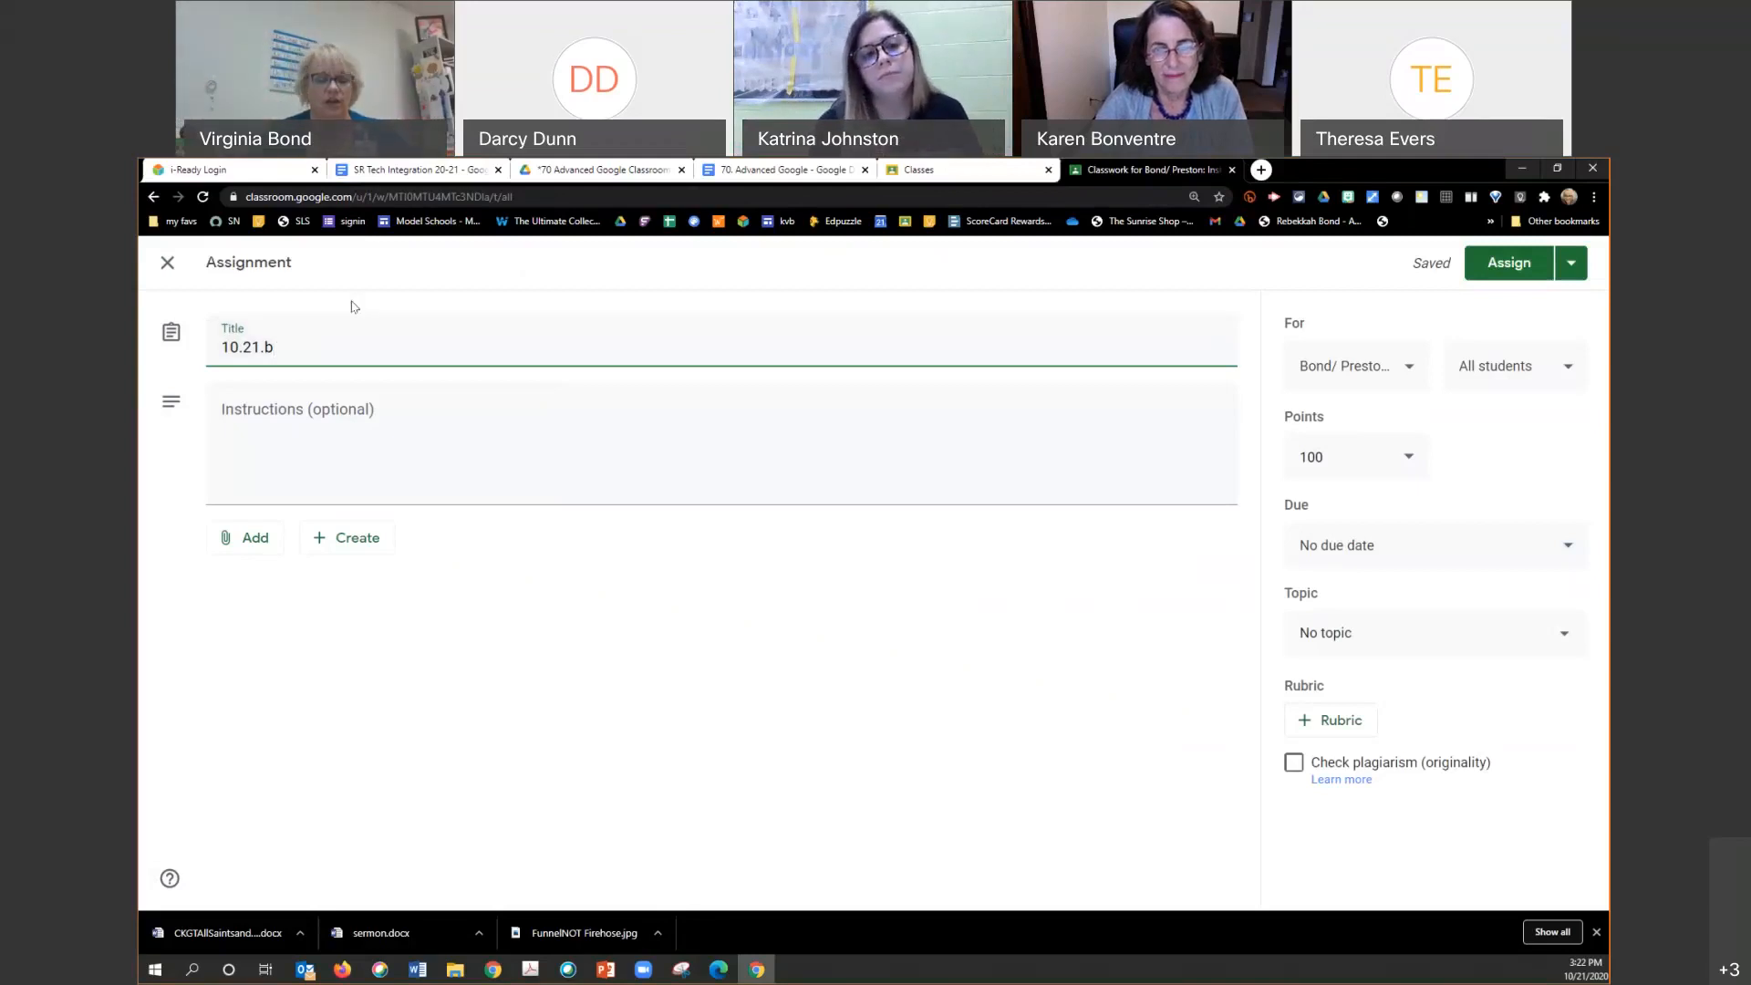
Step: Complete the assignment title as "10.21.b Study for the test" and write the first instruction, "1.review the last three days of materials."
{"action": "type", "text": "udy for the test"}
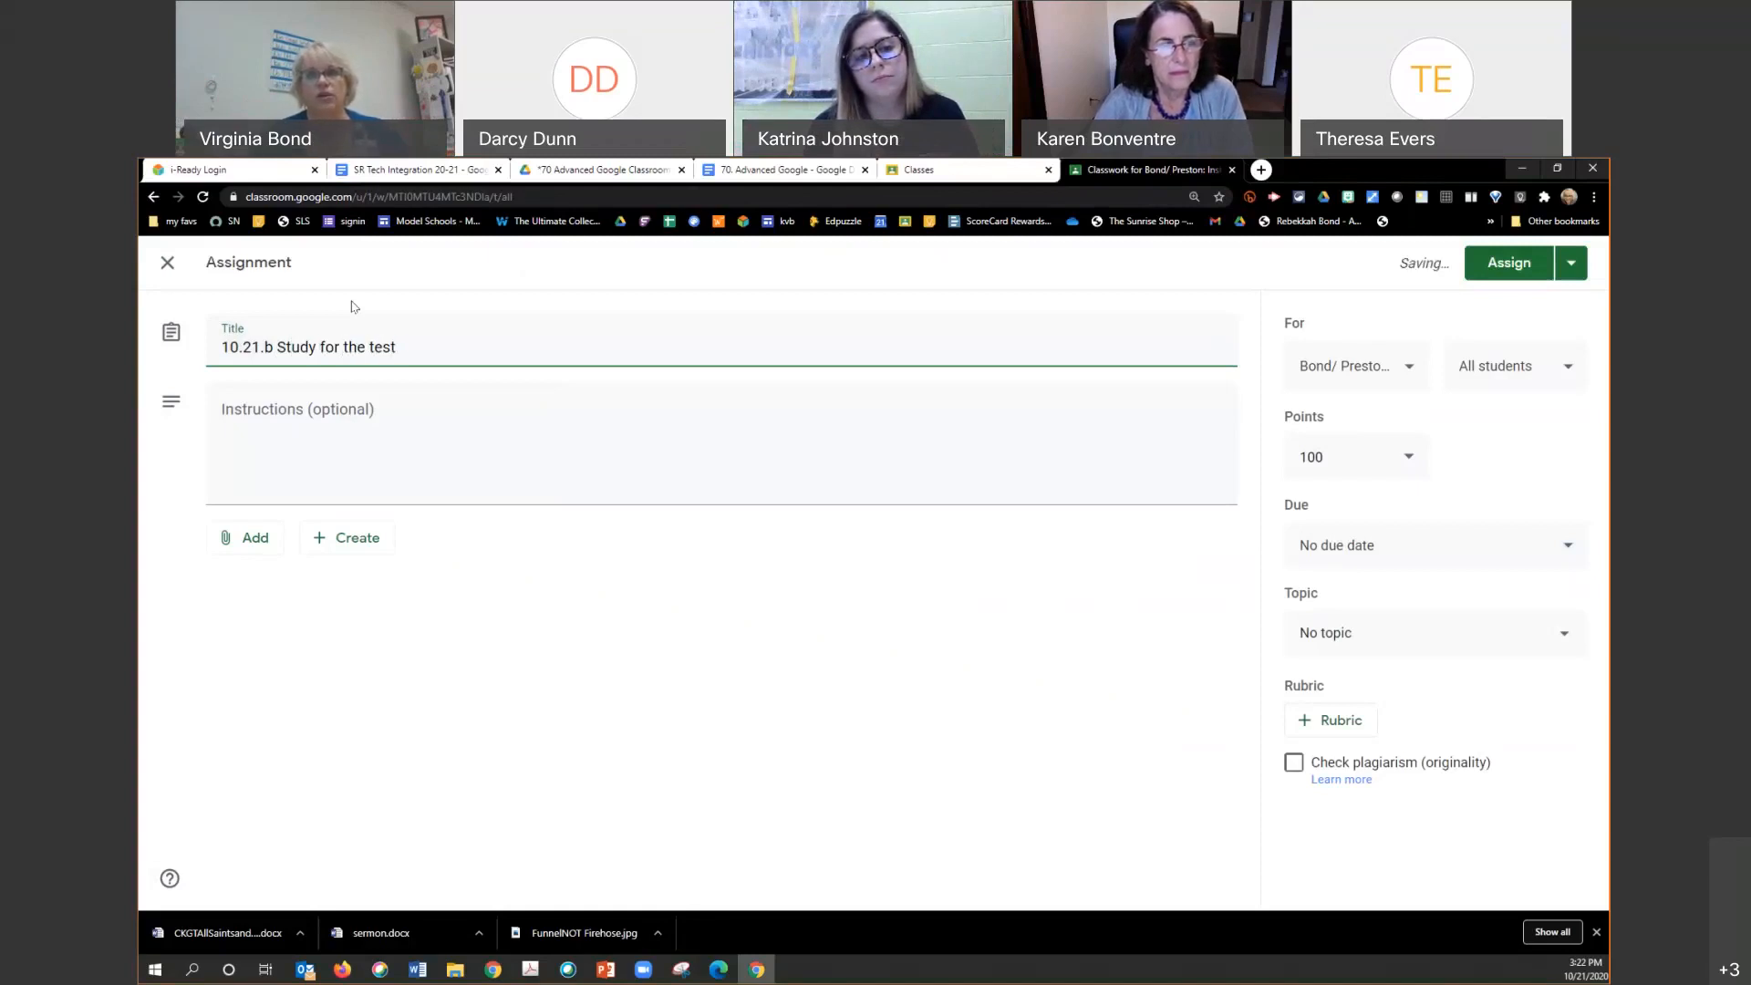
{"action": "left_click", "coordinate": [257, 436]}
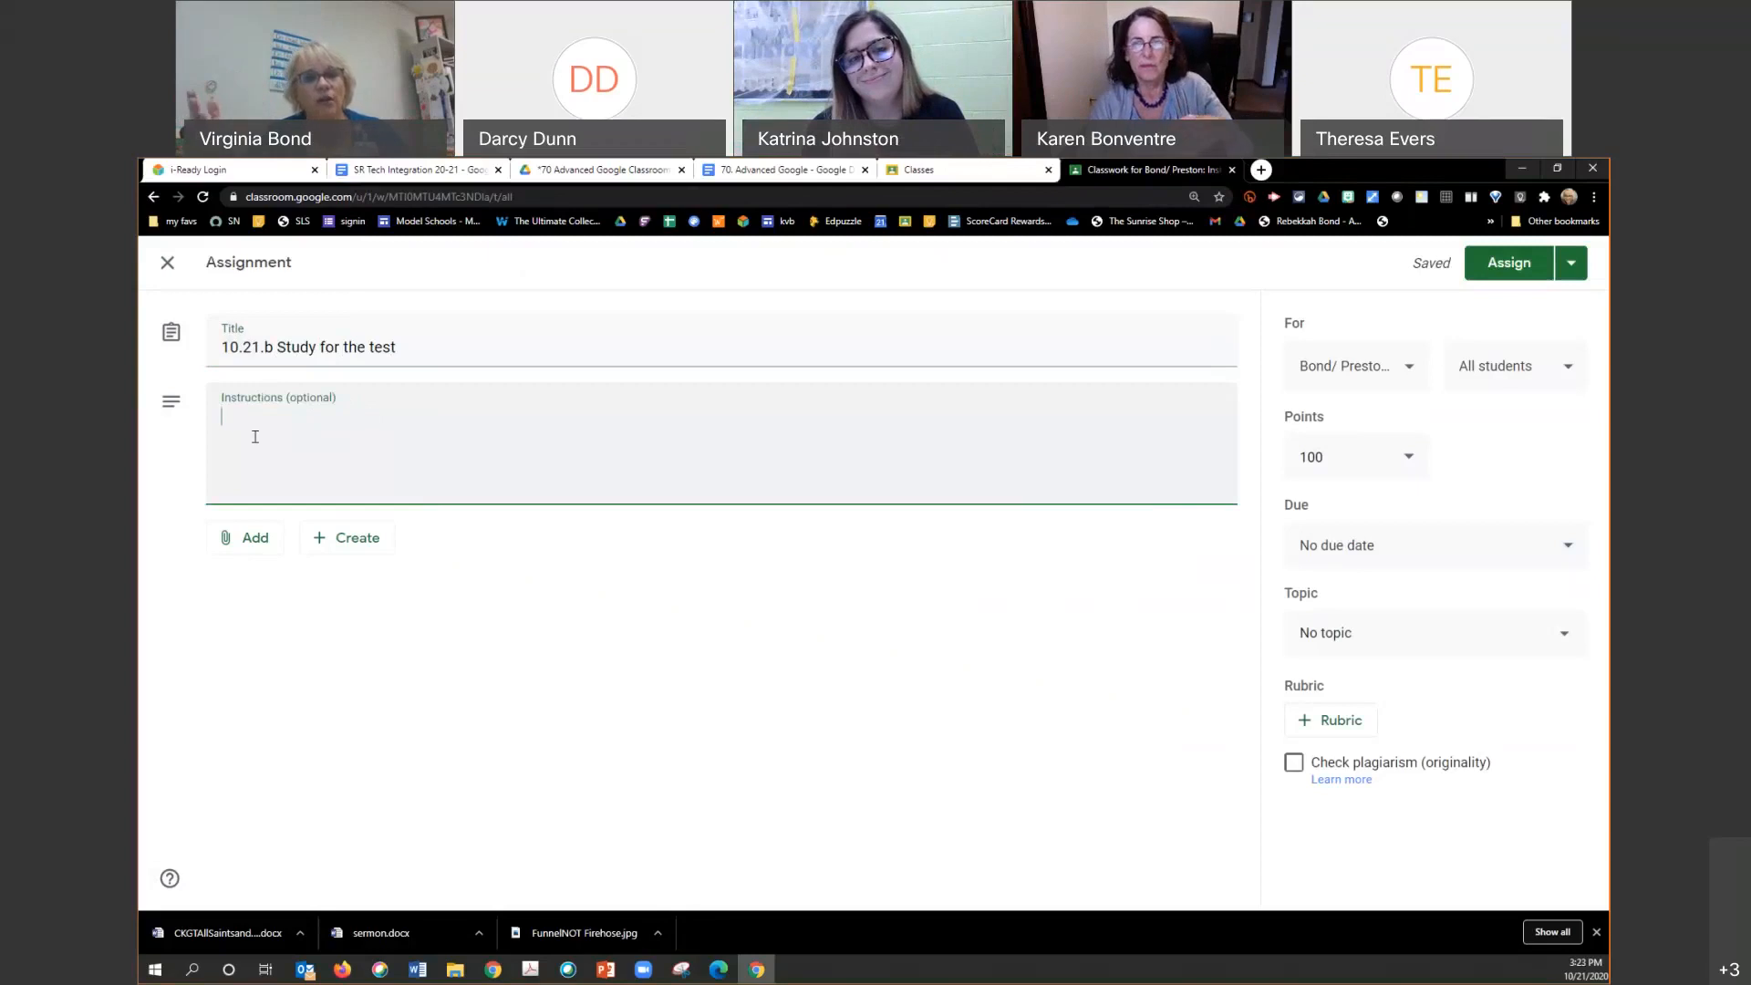
{"action": "type", "text": "1."}
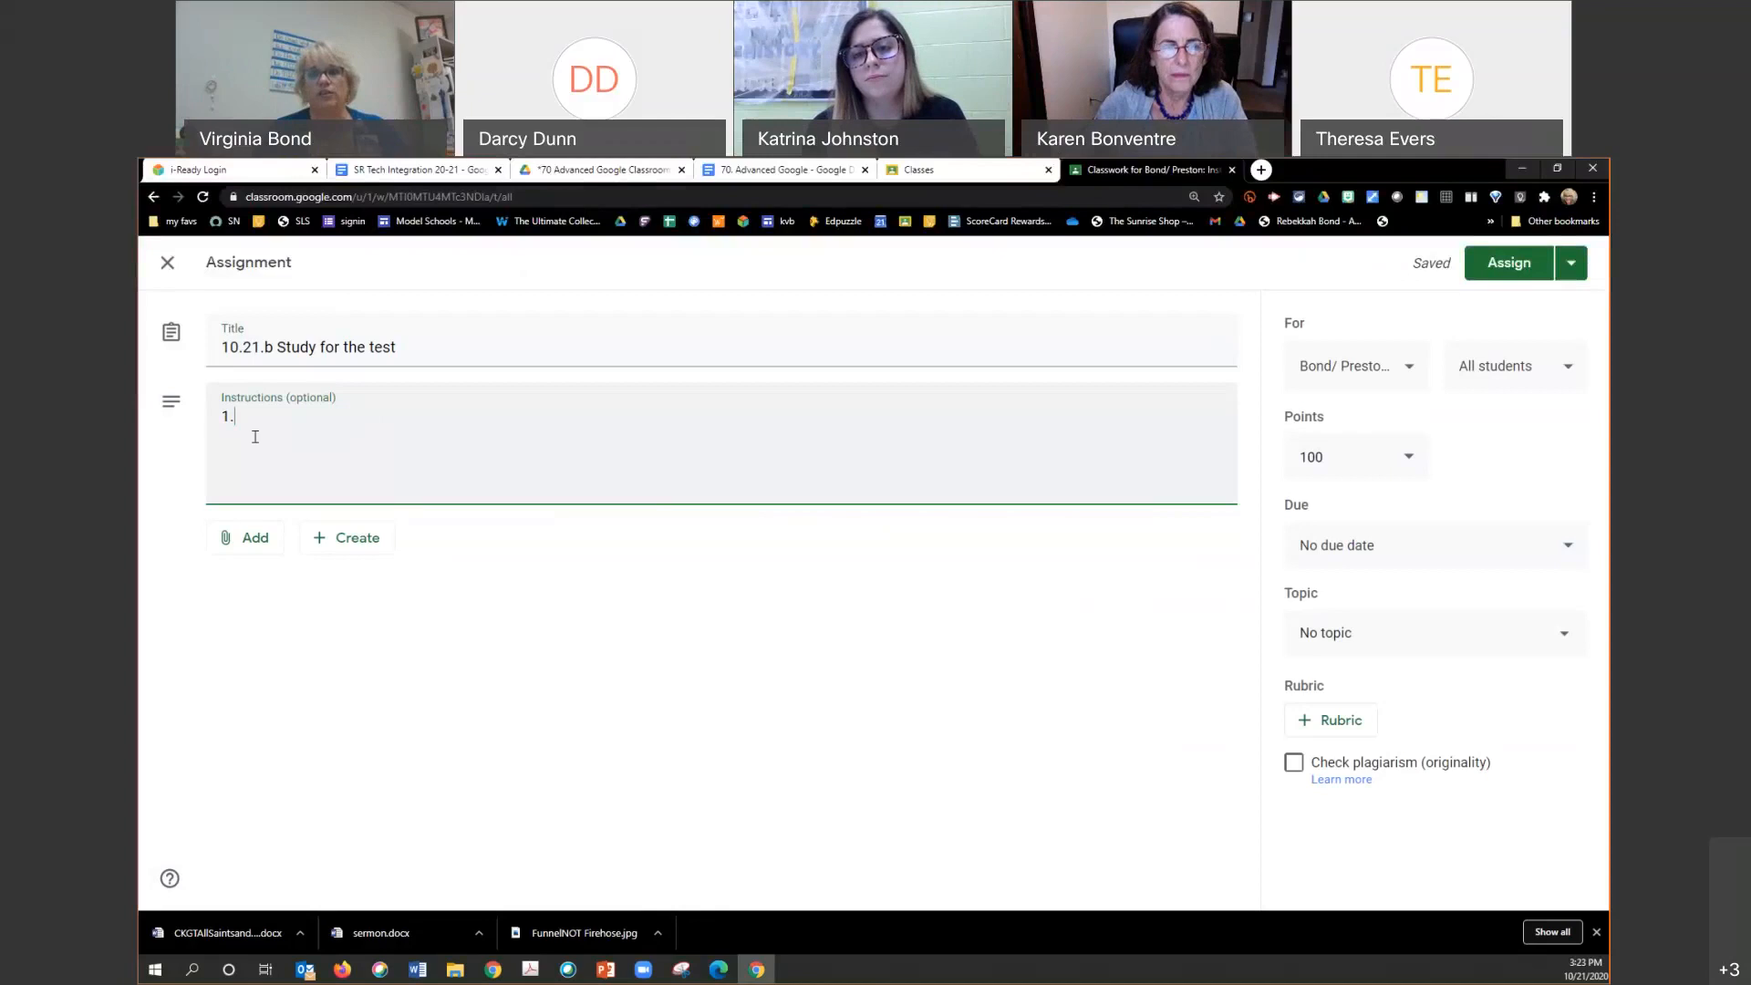
{"action": "type", "text": "review"}
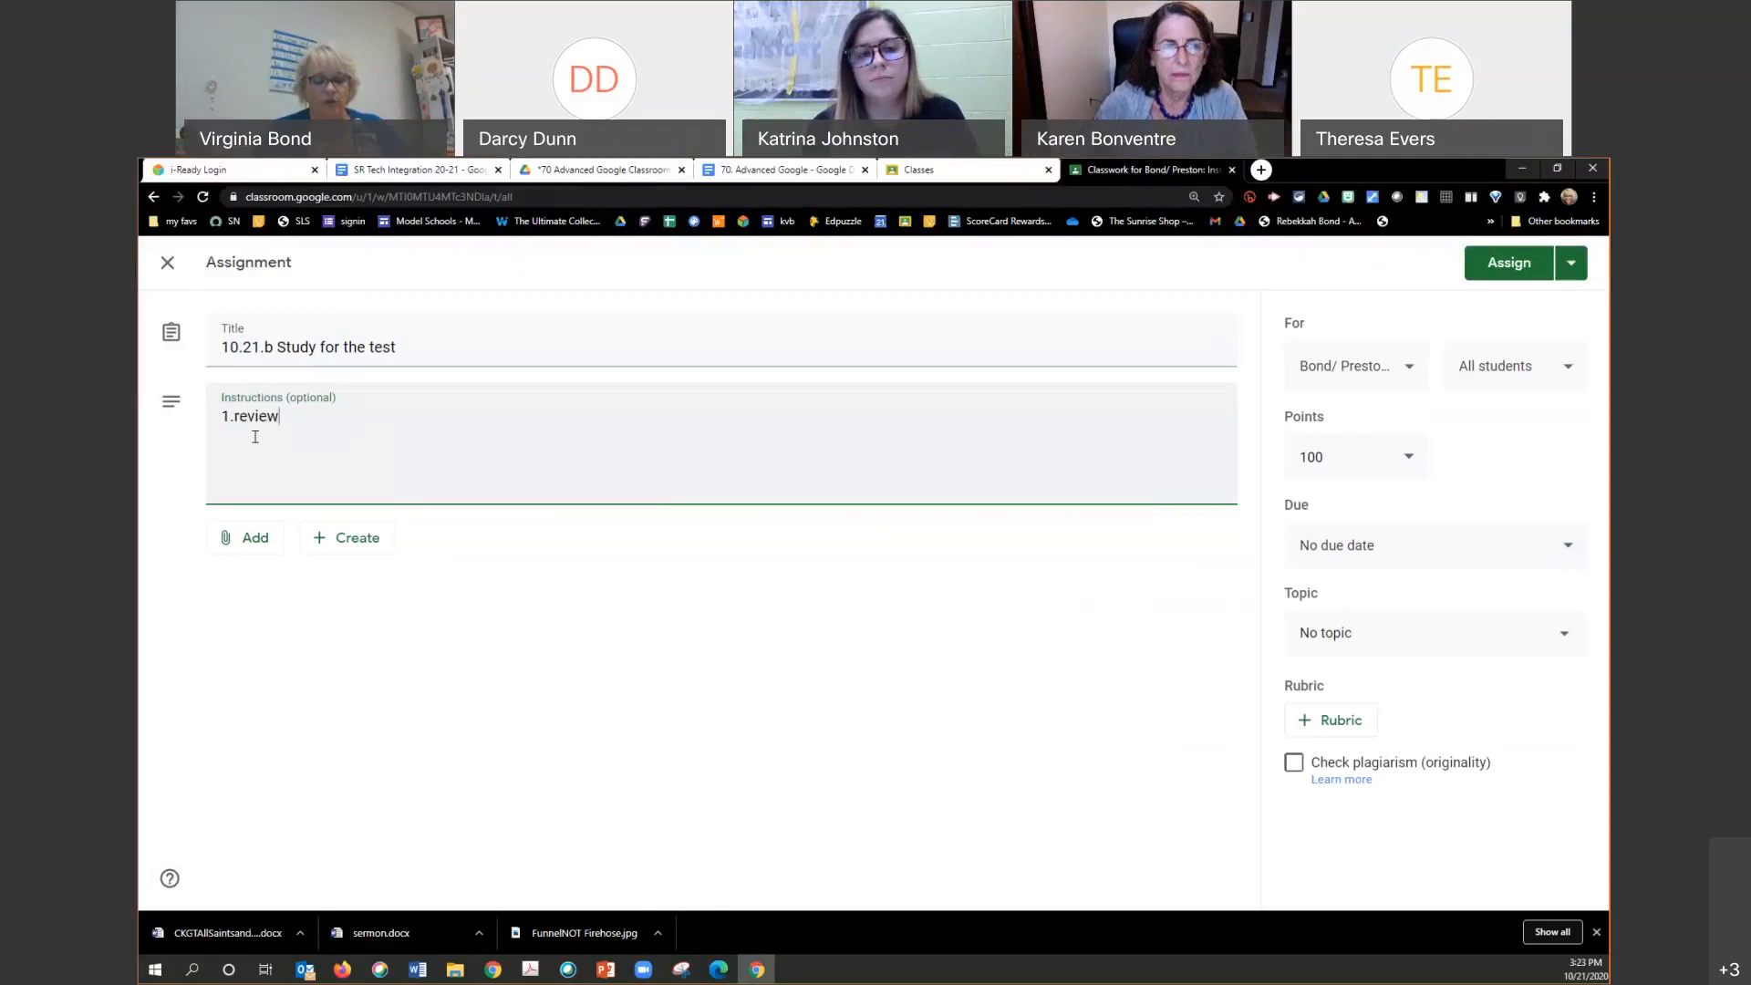
{"action": "type", "text": " the last "}
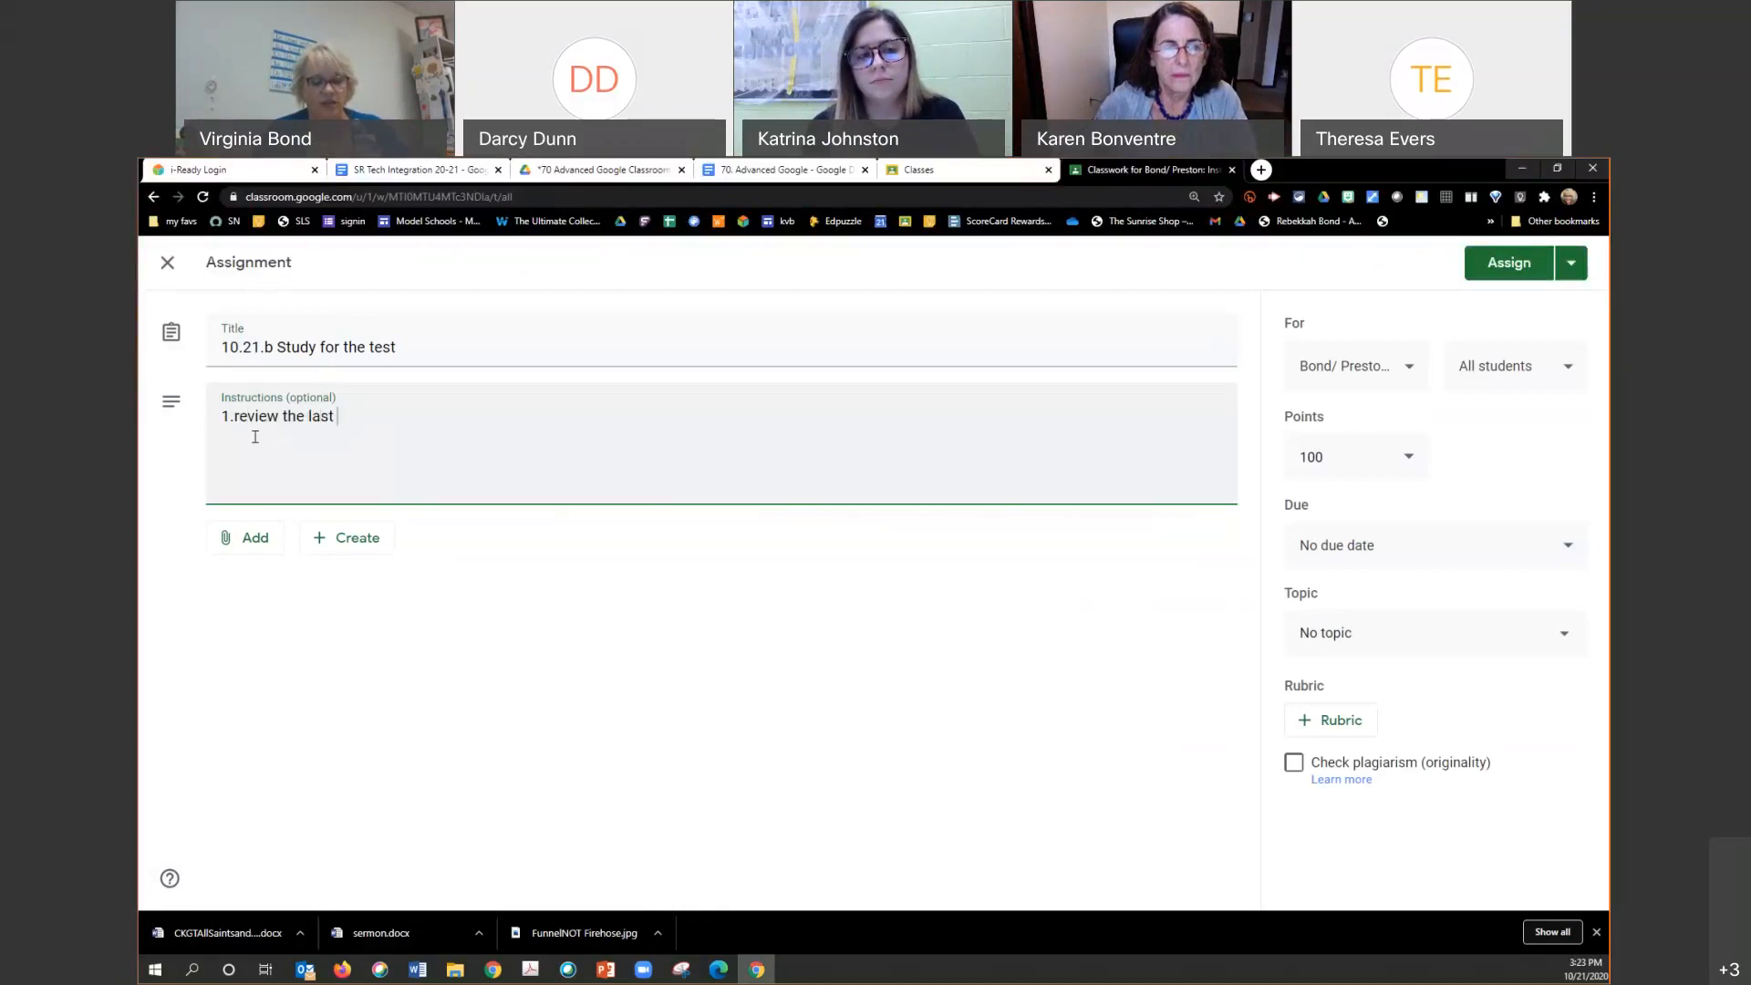
{"action": "type", "text": "three days of materials."}
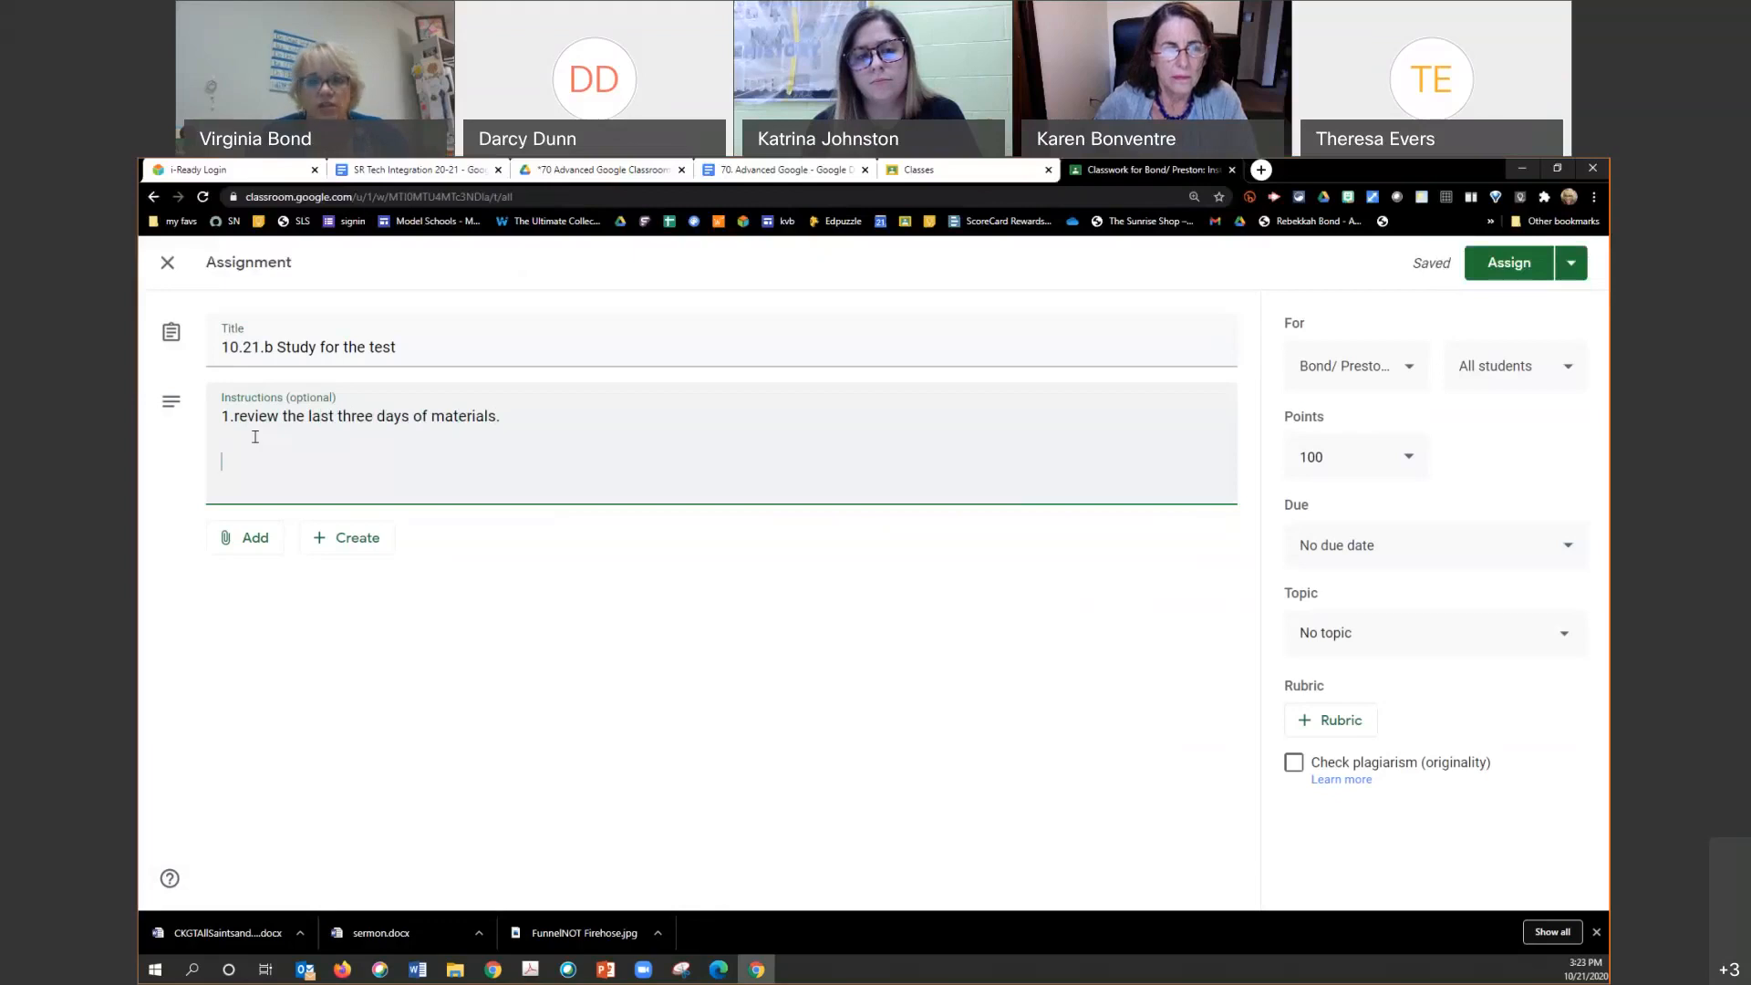
Step: Add a second instruction on its own line: "2. GO into your calendar and add Fri 10/23 as test day."
{"action": "key", "text": "Return"}
{"action": "type", "text": "2."}
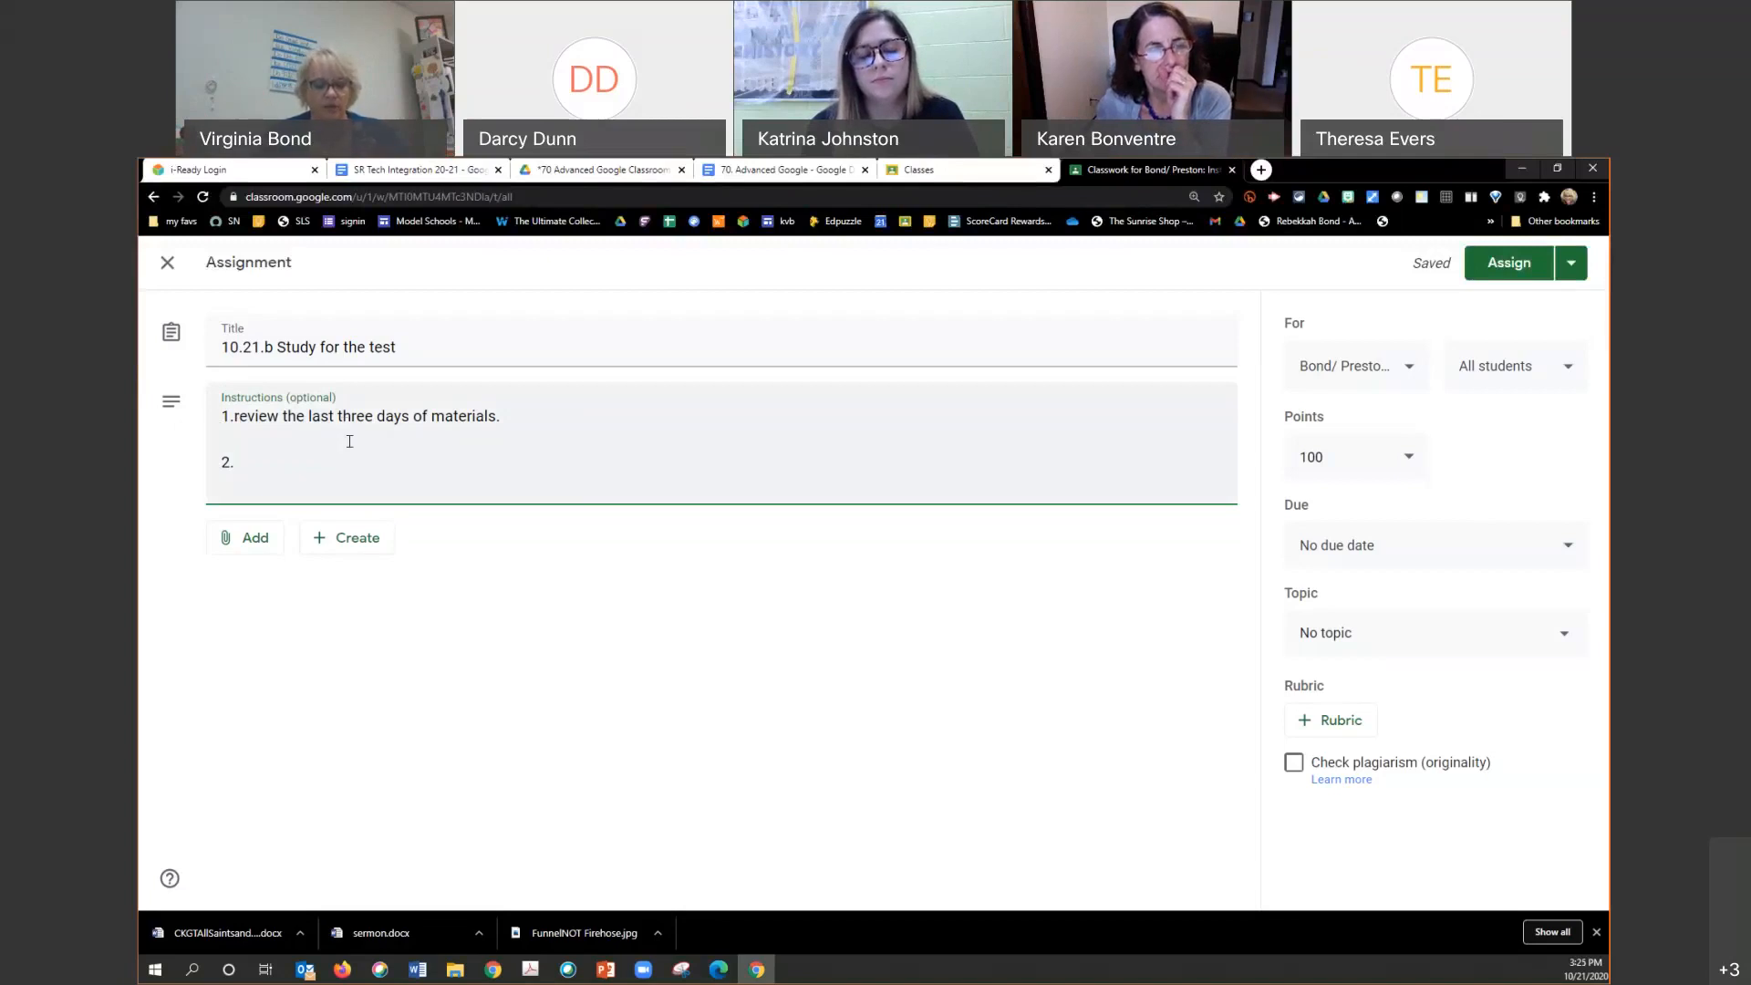
{"action": "type", "text": "GO into"}
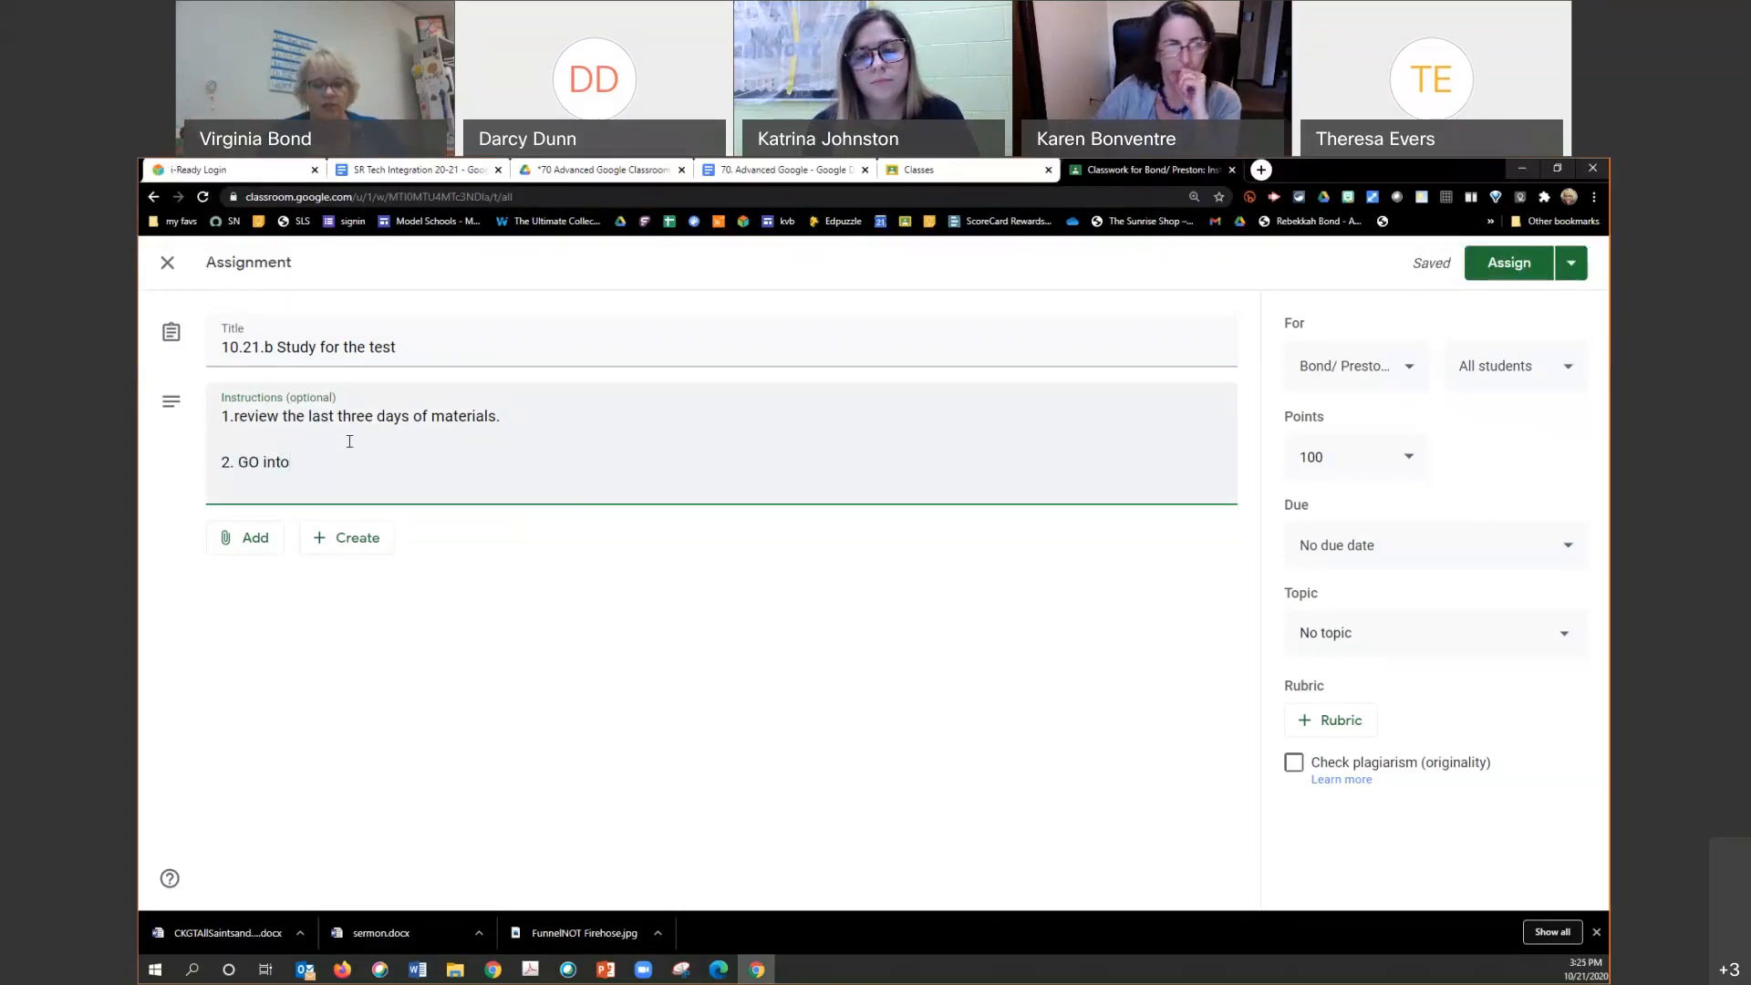
{"action": "type", "text": " your claendar an"}
{"action": "key", "text": "BackSpace"}
{"action": "key", "text": "BackSpace"}
{"action": "key", "text": "BackSpace"}
{"action": "key", "text": "BackSpace"}
{"action": "key", "text": "BackSpace"}
{"action": "key", "text": "BackSpace"}
{"action": "key", "text": "BackSpace"}
{"action": "key", "text": "BackSpace"}
{"action": "key", "text": "BackSpace"}
{"action": "key", "text": "BackSpace"}
{"action": "type", "text": "alenda"}
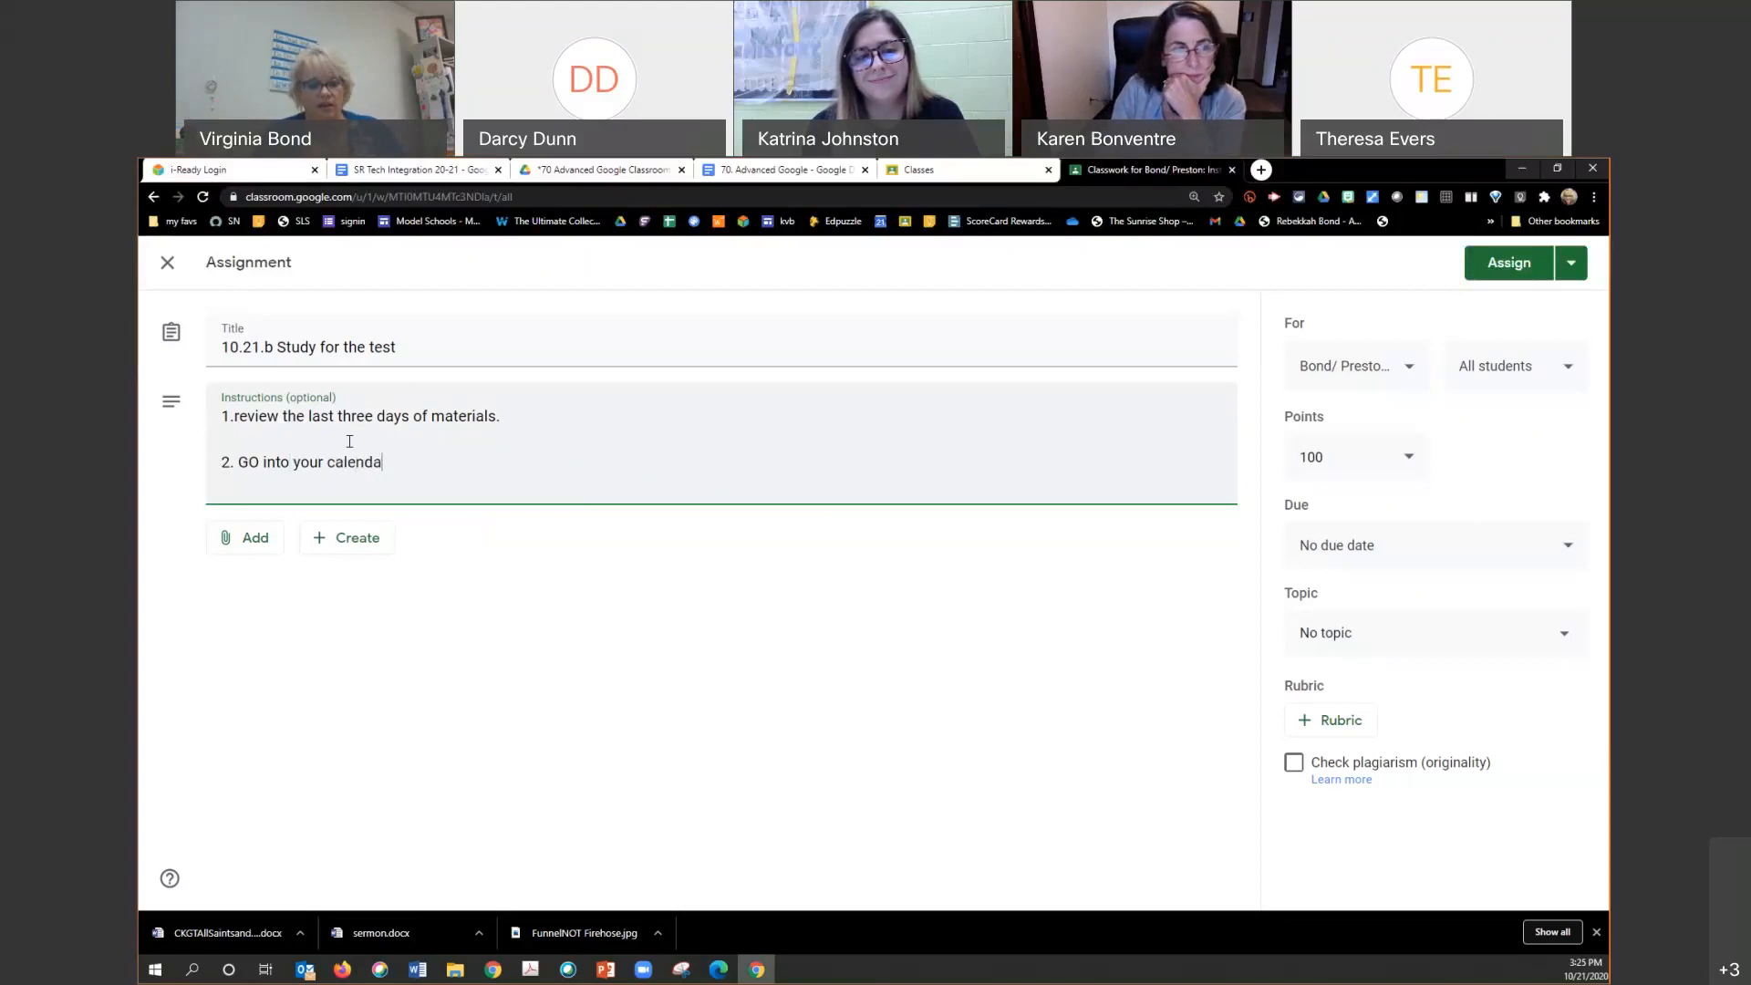
{"action": "type", "text": "r and add"}
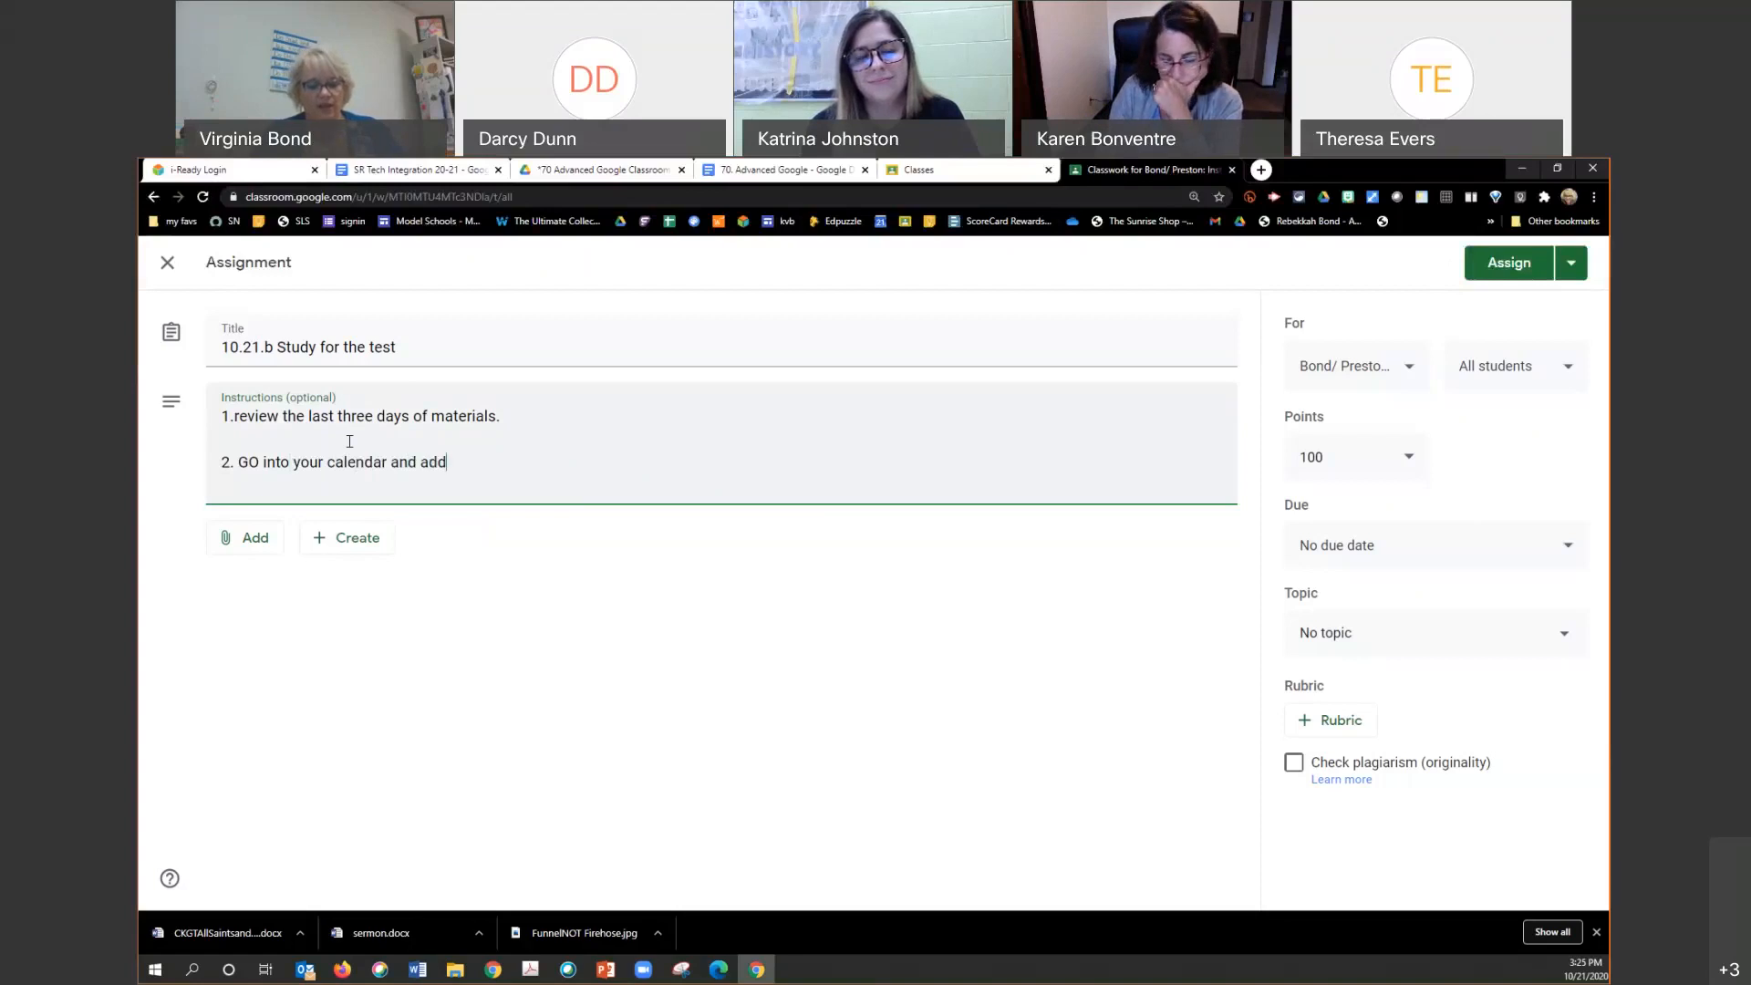
{"action": "type", "text": " Firday"}
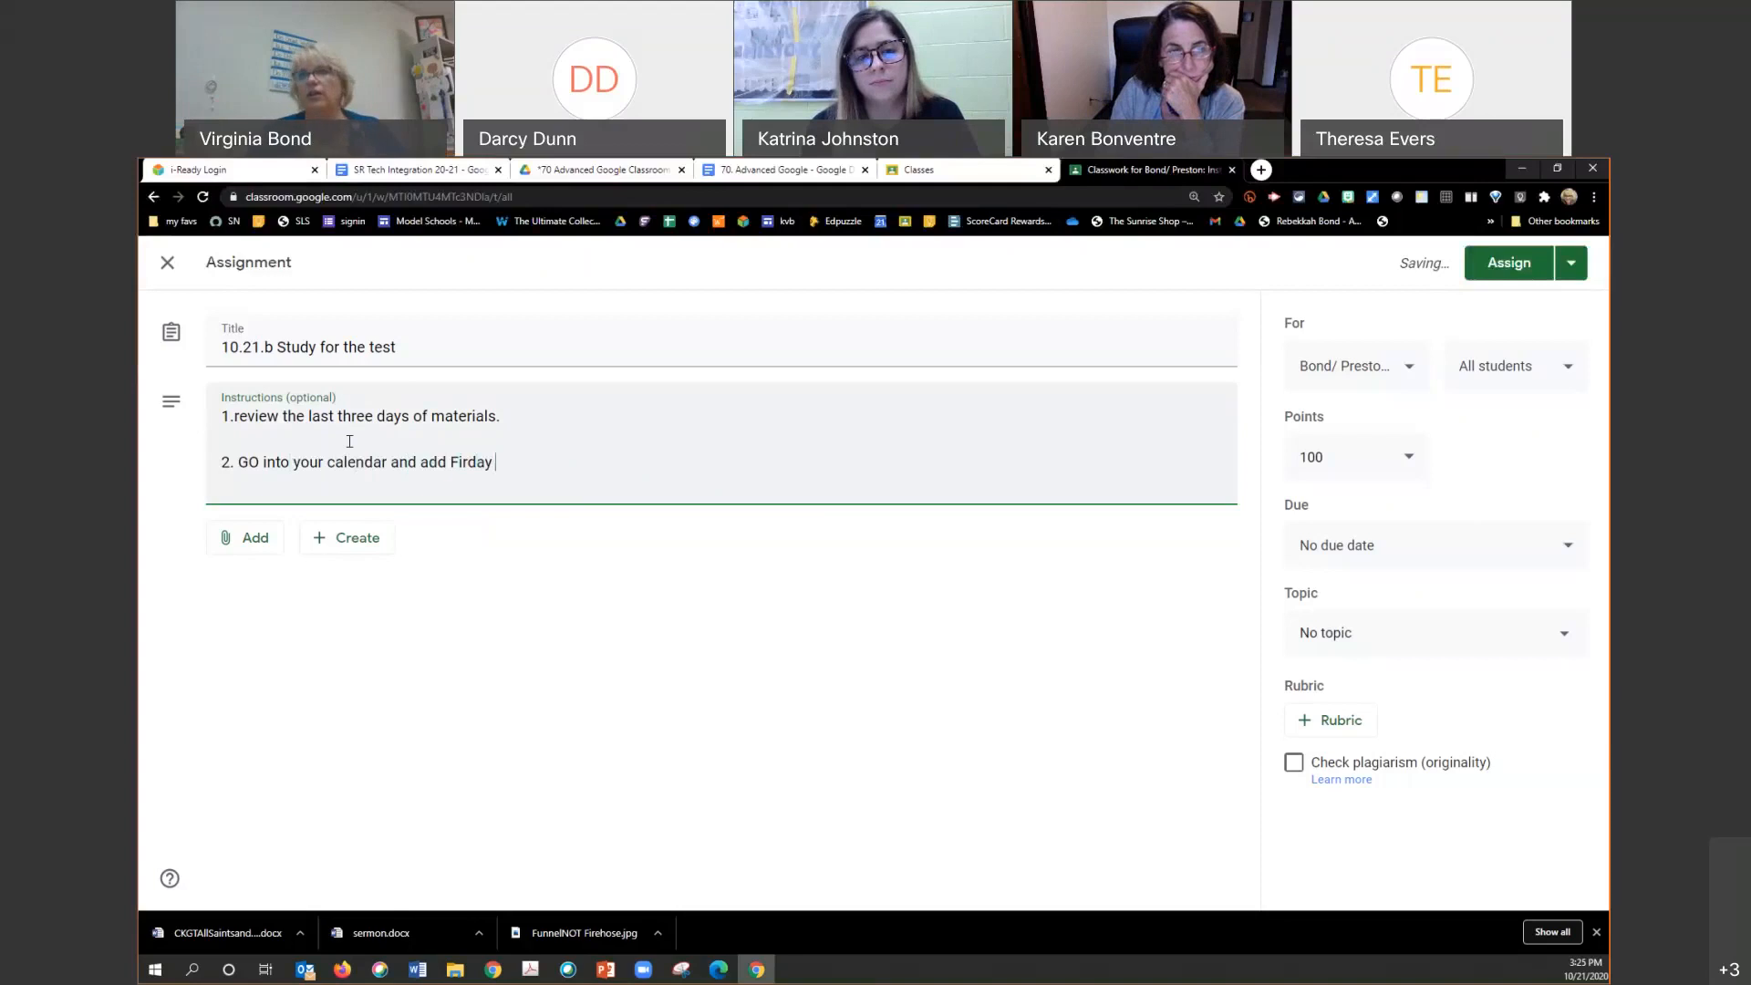
{"action": "key", "text": "BackSpace"}
{"action": "key", "text": "BackSpace"}
{"action": "key", "text": "BackSpace"}
{"action": "key", "text": "BackSpace"}
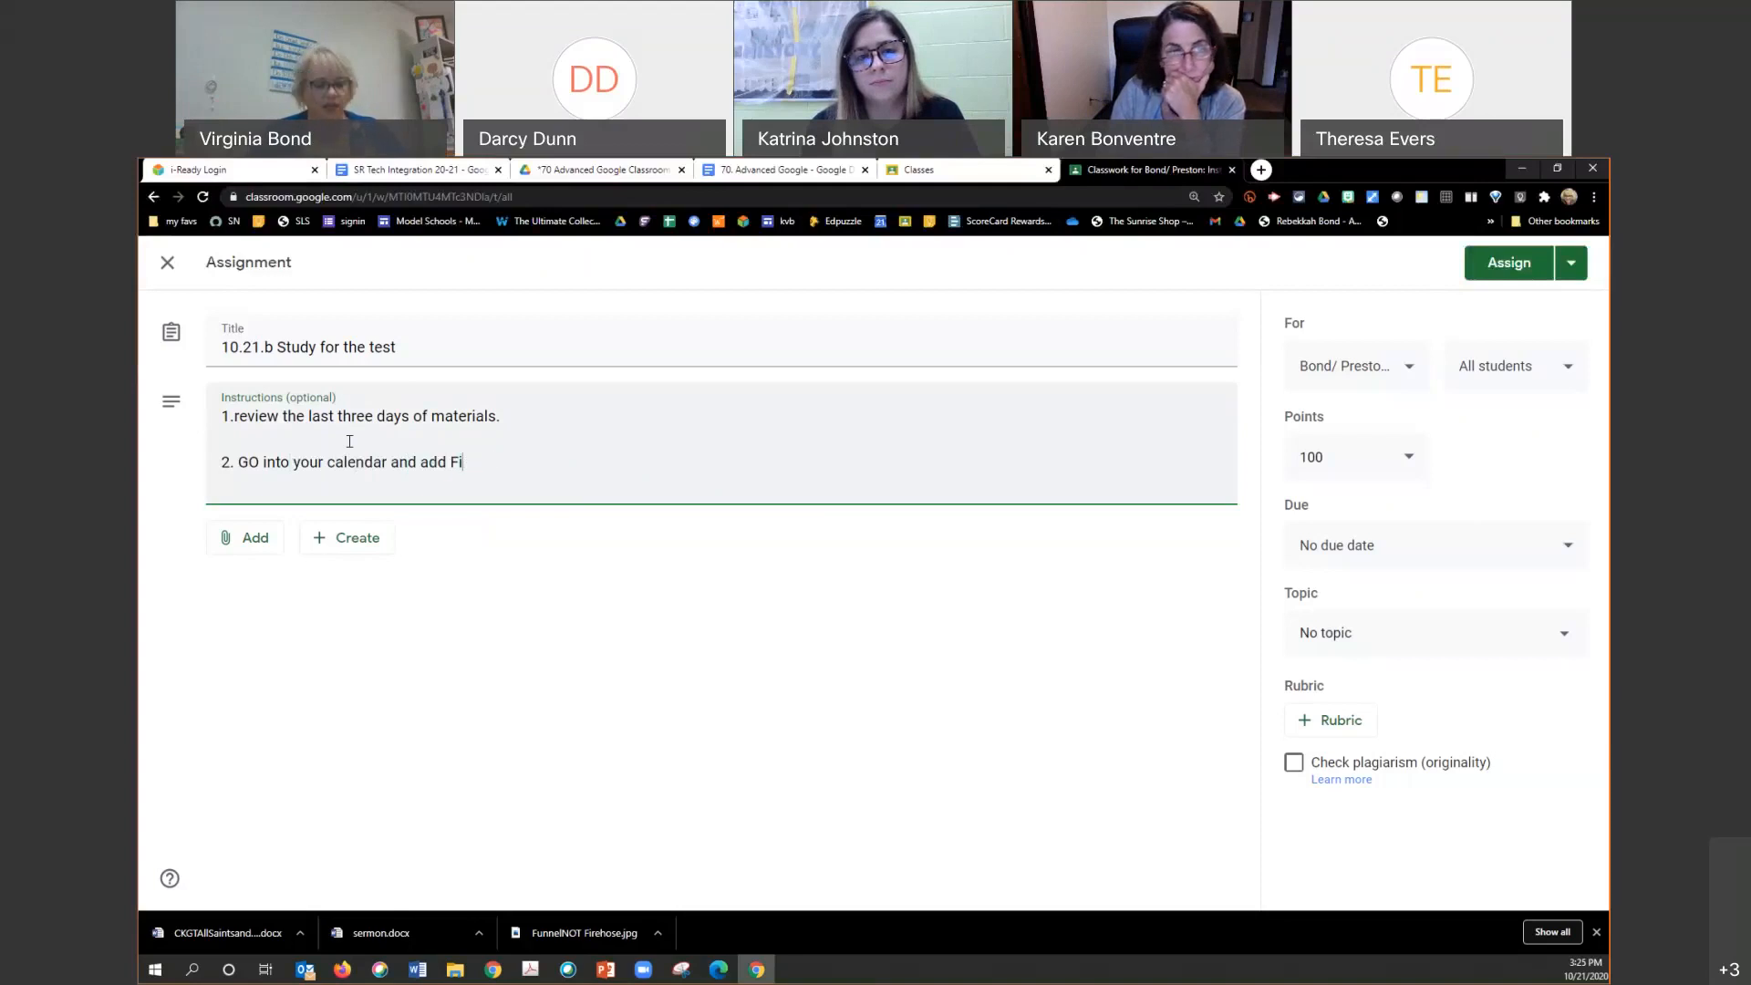
{"action": "type", "text": "ri 1"}
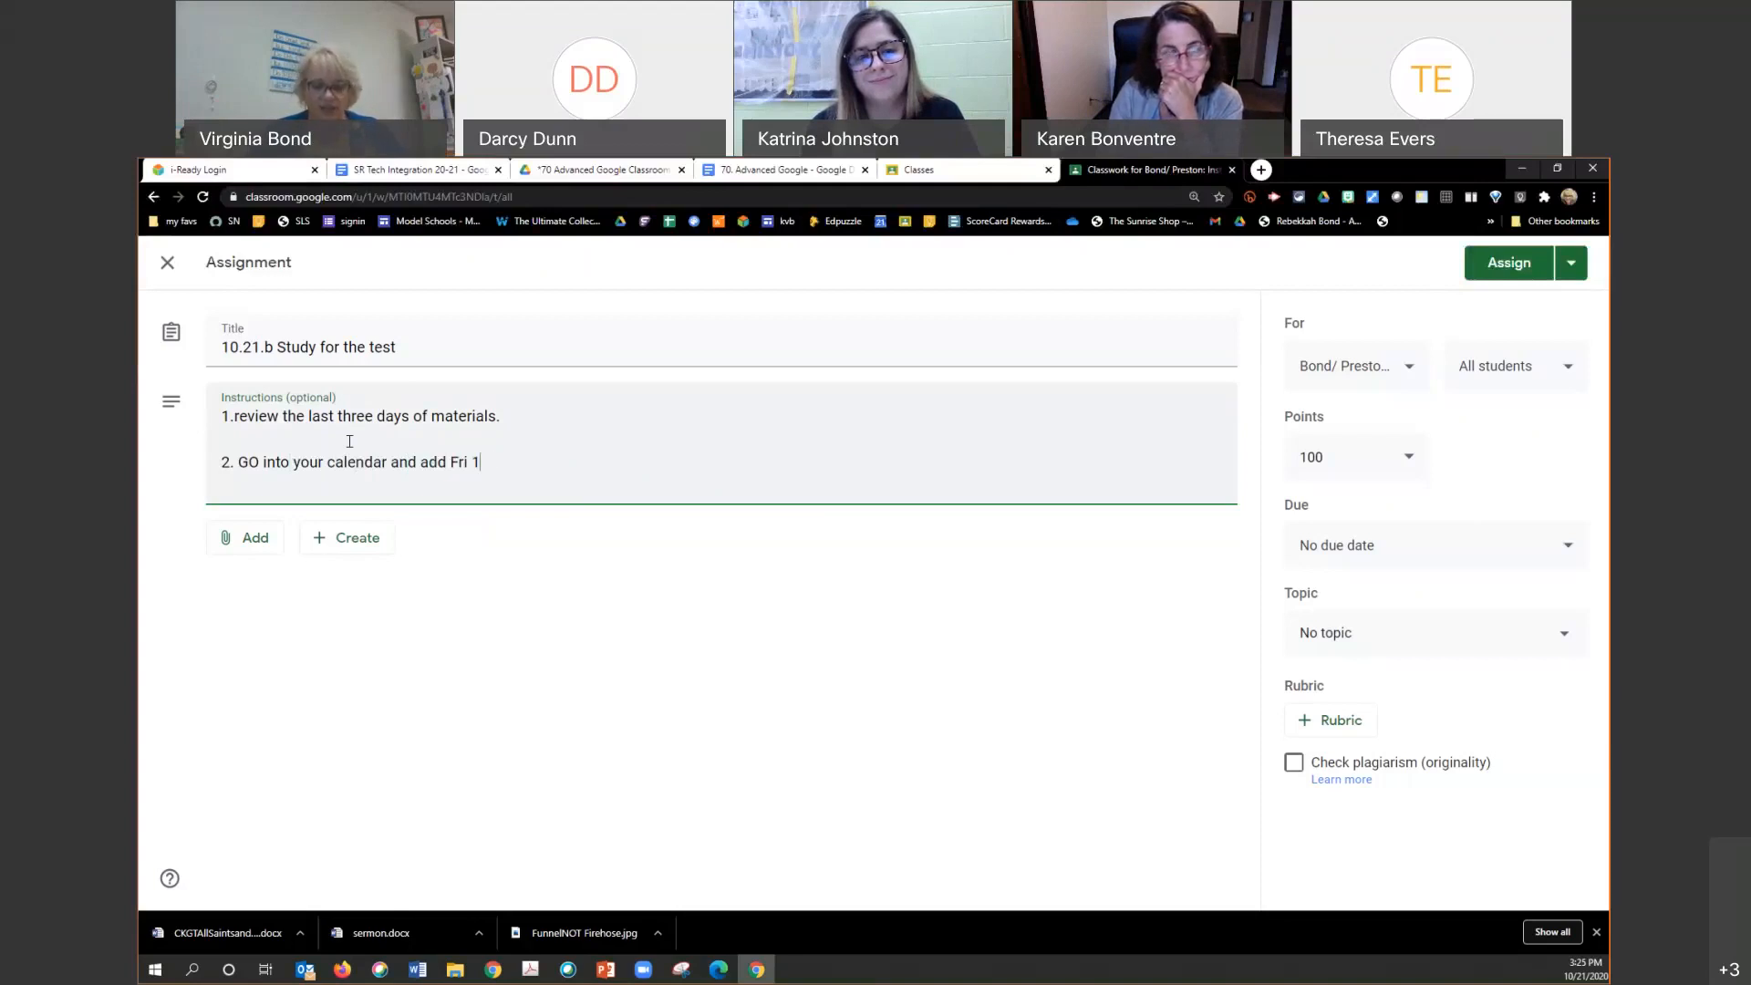
{"action": "type", "text": "0/23 as test day."}
Step: Add a third instruction after a blank line: "3. Study using the materials."
{"action": "key", "text": "Return"}
{"action": "key", "text": "Return"}
{"action": "type", "text": "3. Studeny"}
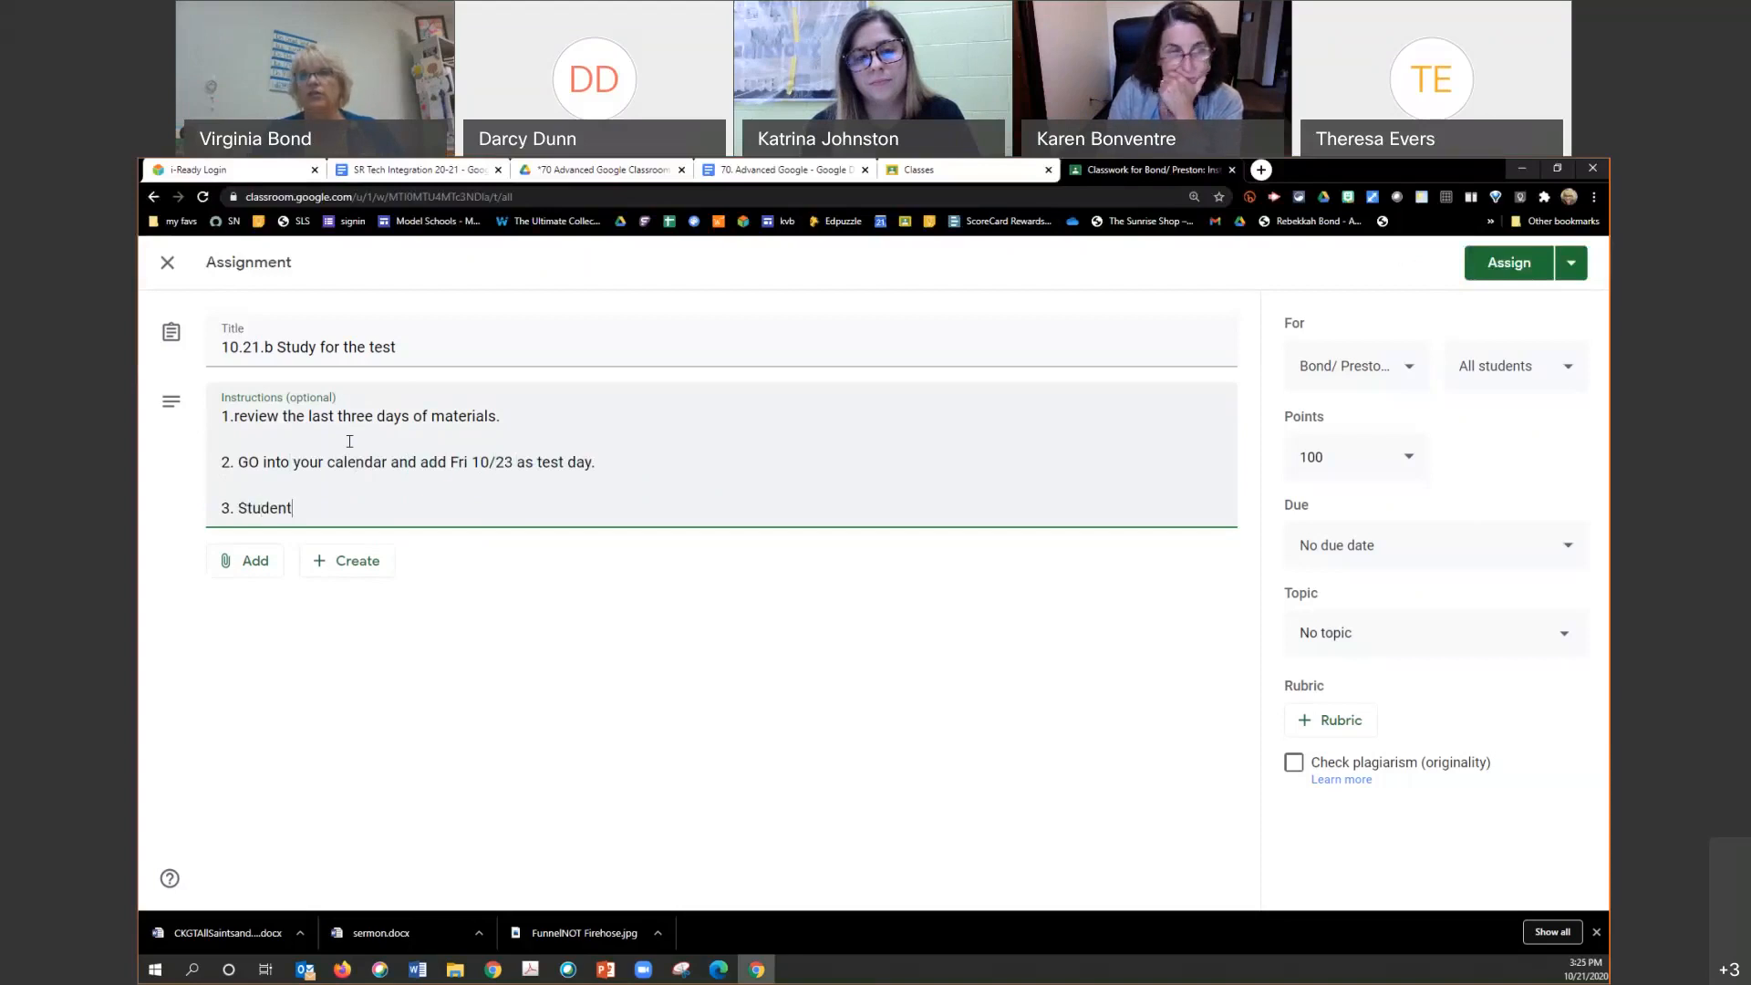
{"action": "key", "text": "BackSpace"}
{"action": "key", "text": "BackSpace"}
{"action": "key", "text": "BackSpace"}
{"action": "key", "text": "BackSpace"}
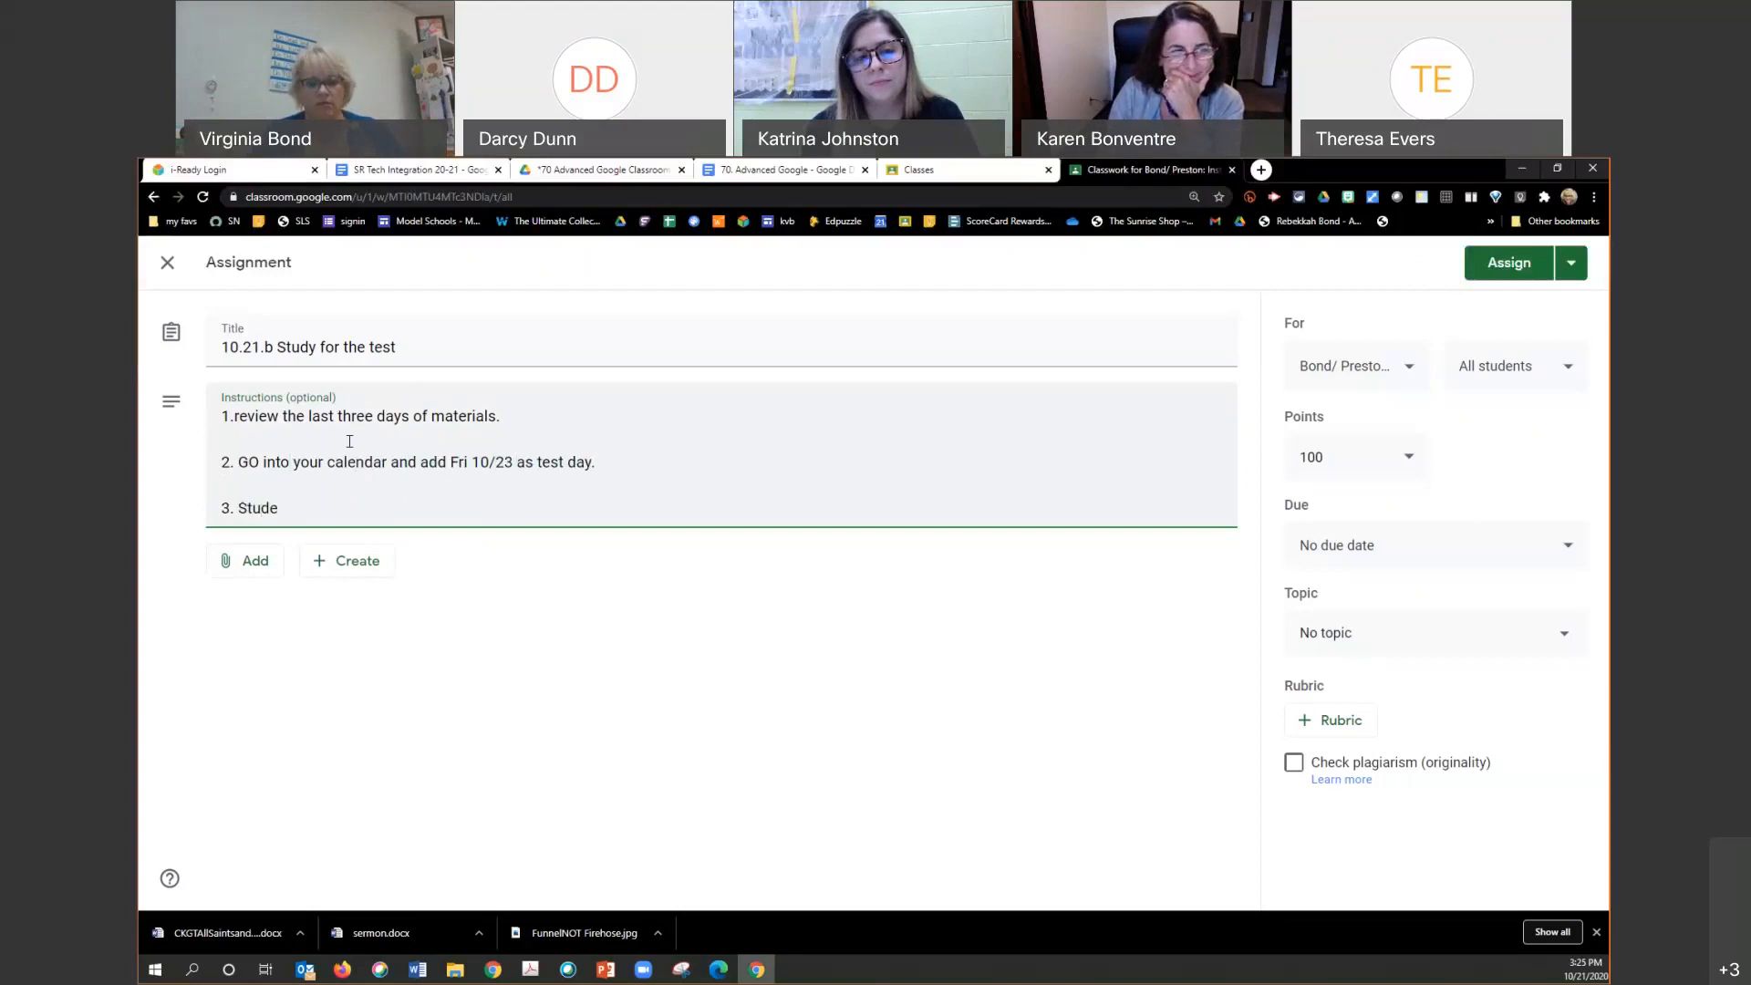
{"action": "type", "text": "y using th"}
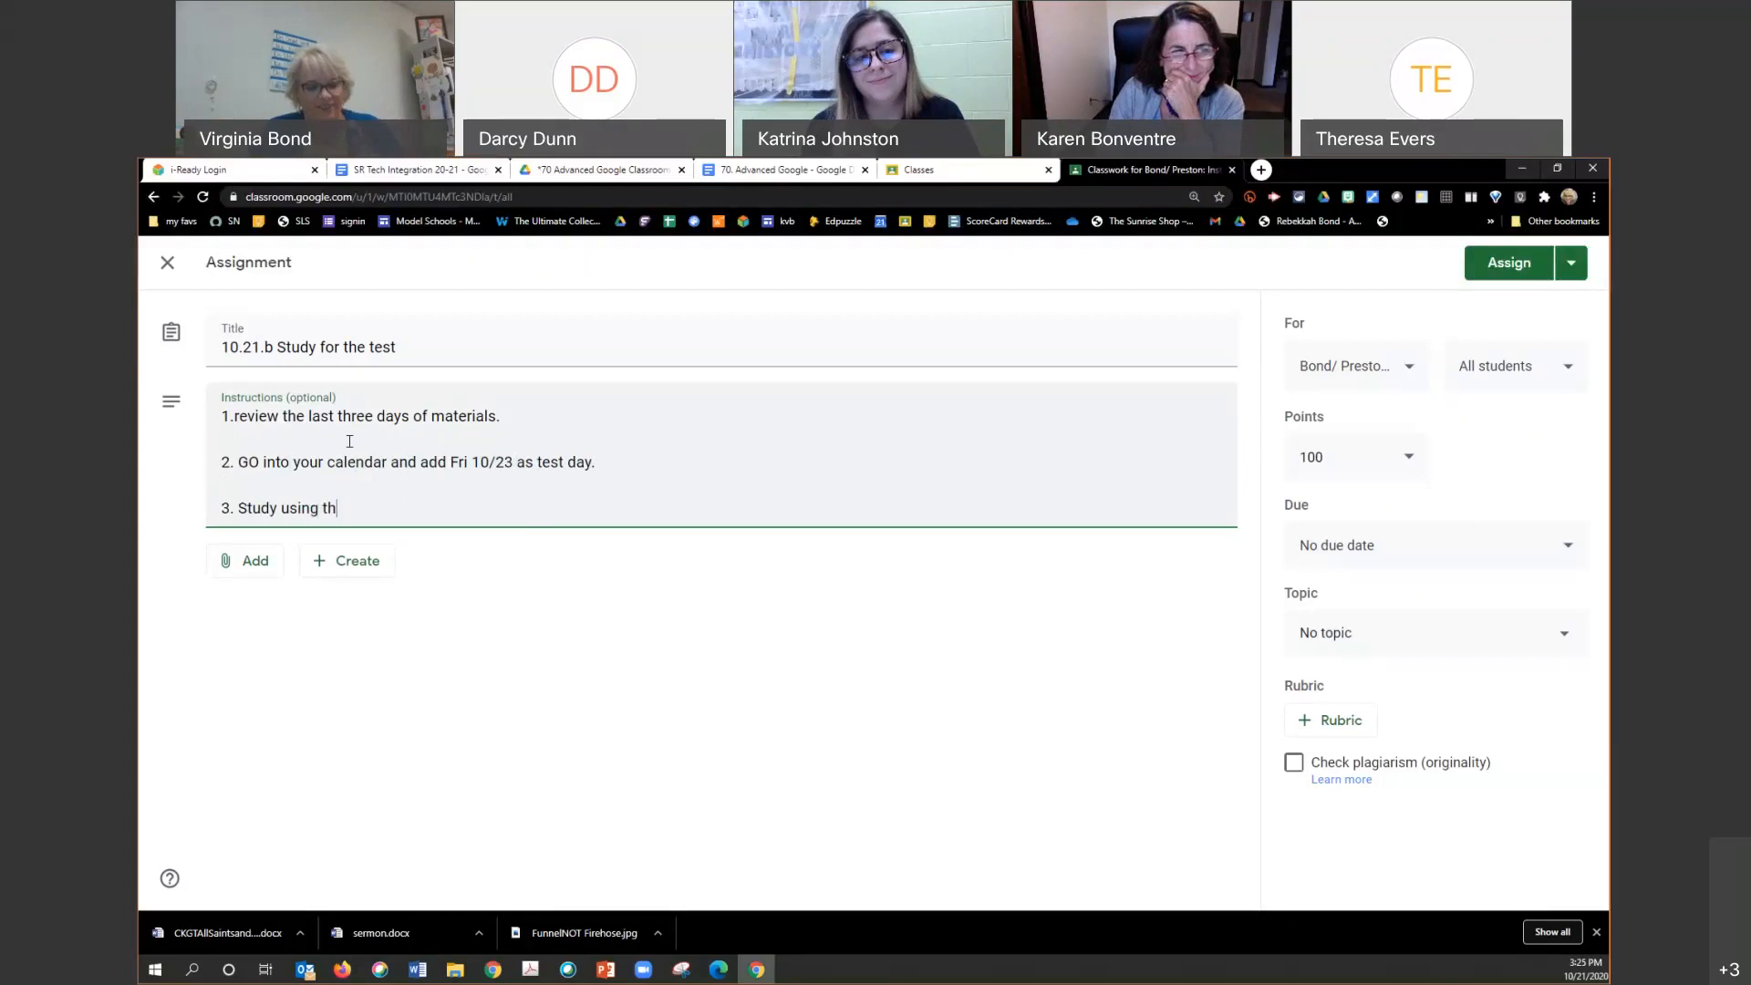
{"action": "type", "text": "rose"}
{"action": "key", "text": "BackSpace"}
{"action": "key", "text": "BackSpace"}
{"action": "key", "text": "BackSpace"}
{"action": "key", "text": "BackSpace"}
{"action": "type", "text": "e materials."}
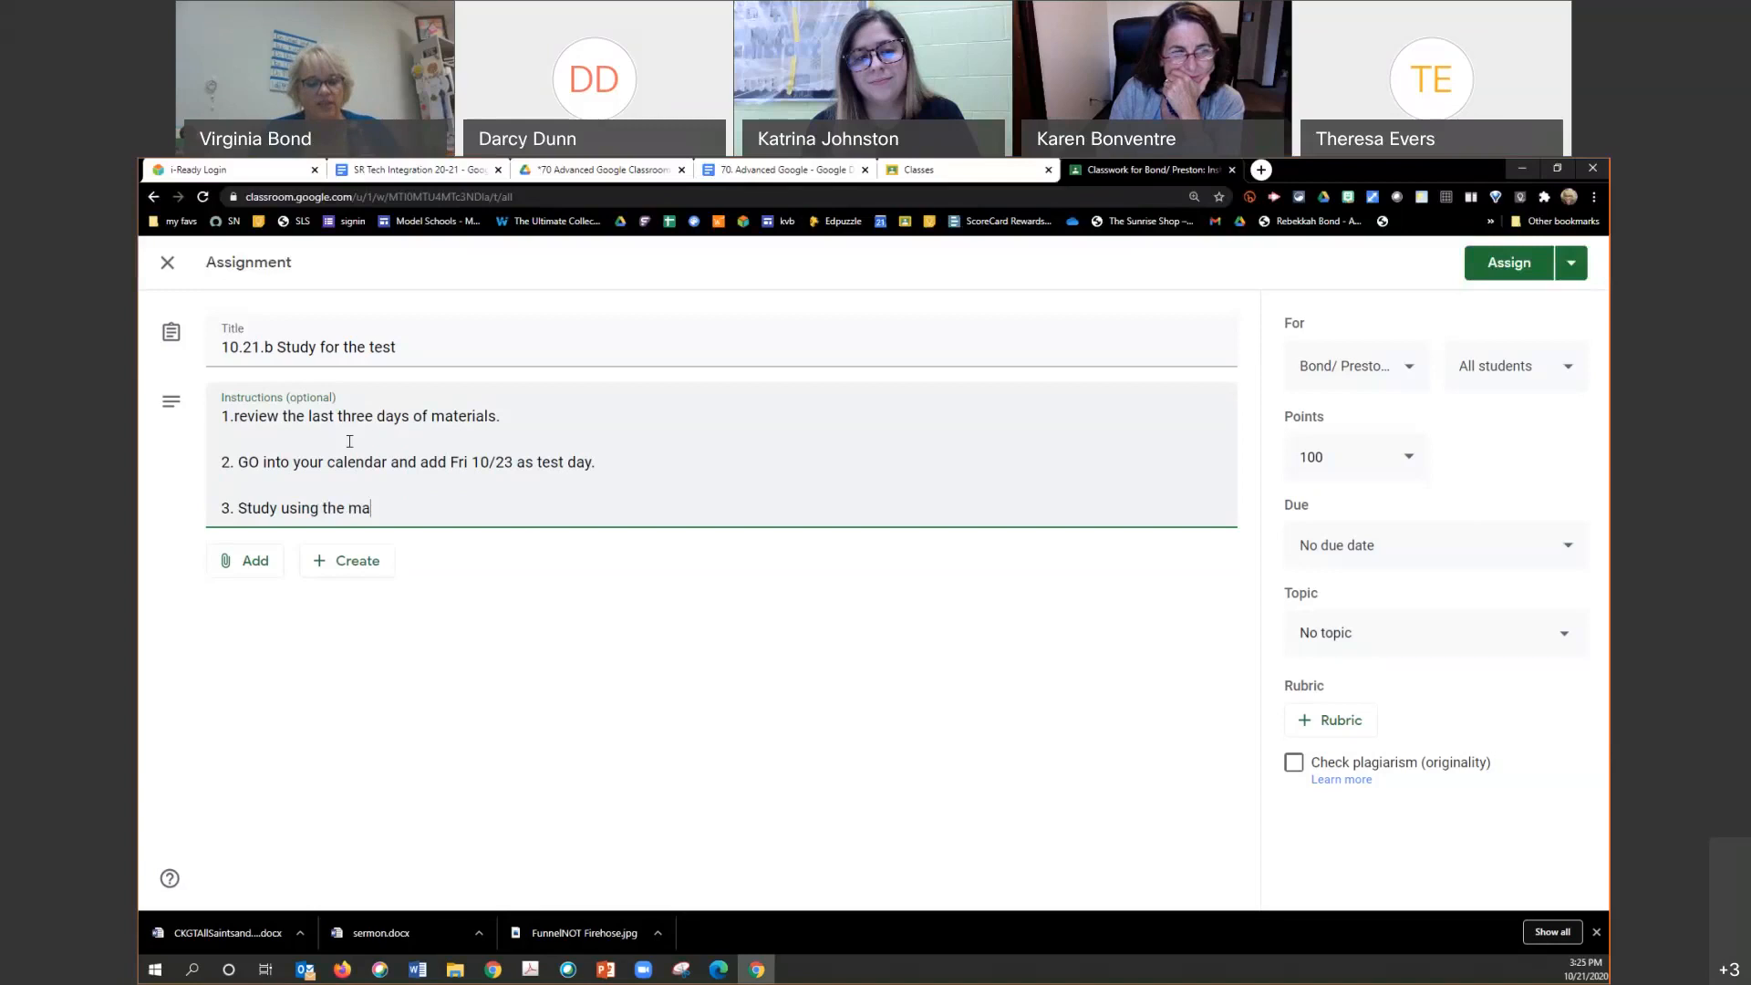
Step: Add a fourth instruction after a blank line: "4. be prepared for the test."
{"action": "key", "text": "Return"}
{"action": "key", "text": "Return"}
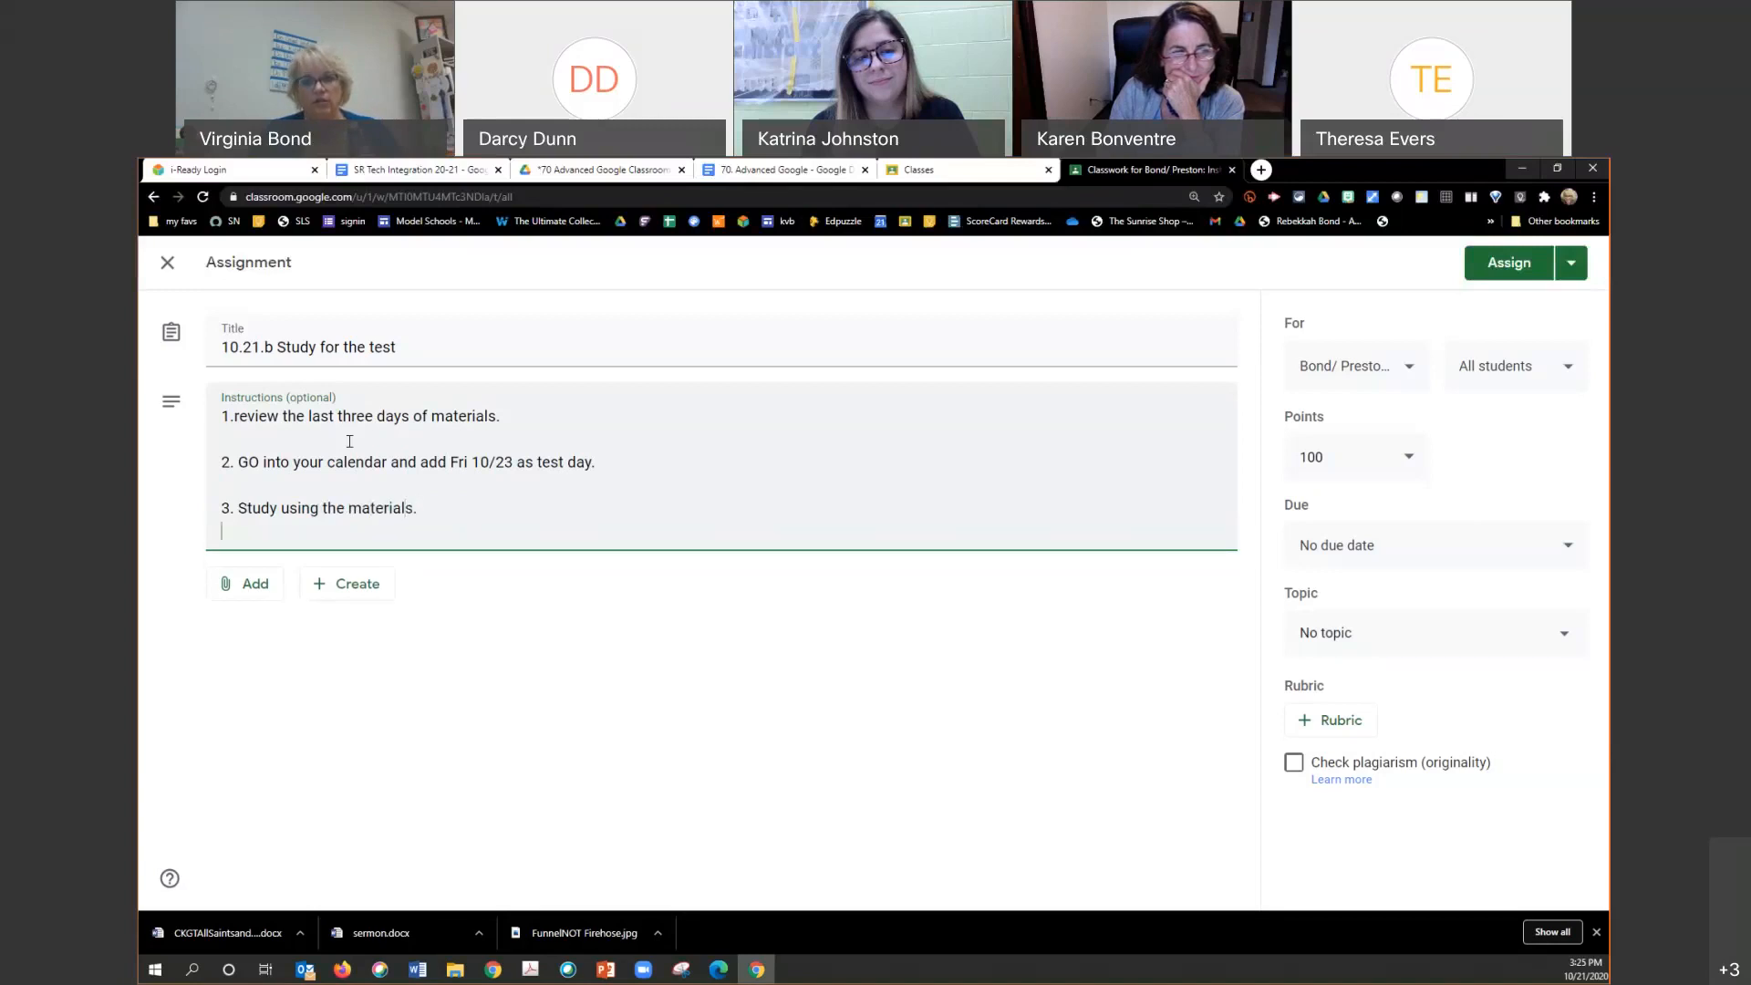
{"action": "type", "text": "4. be "}
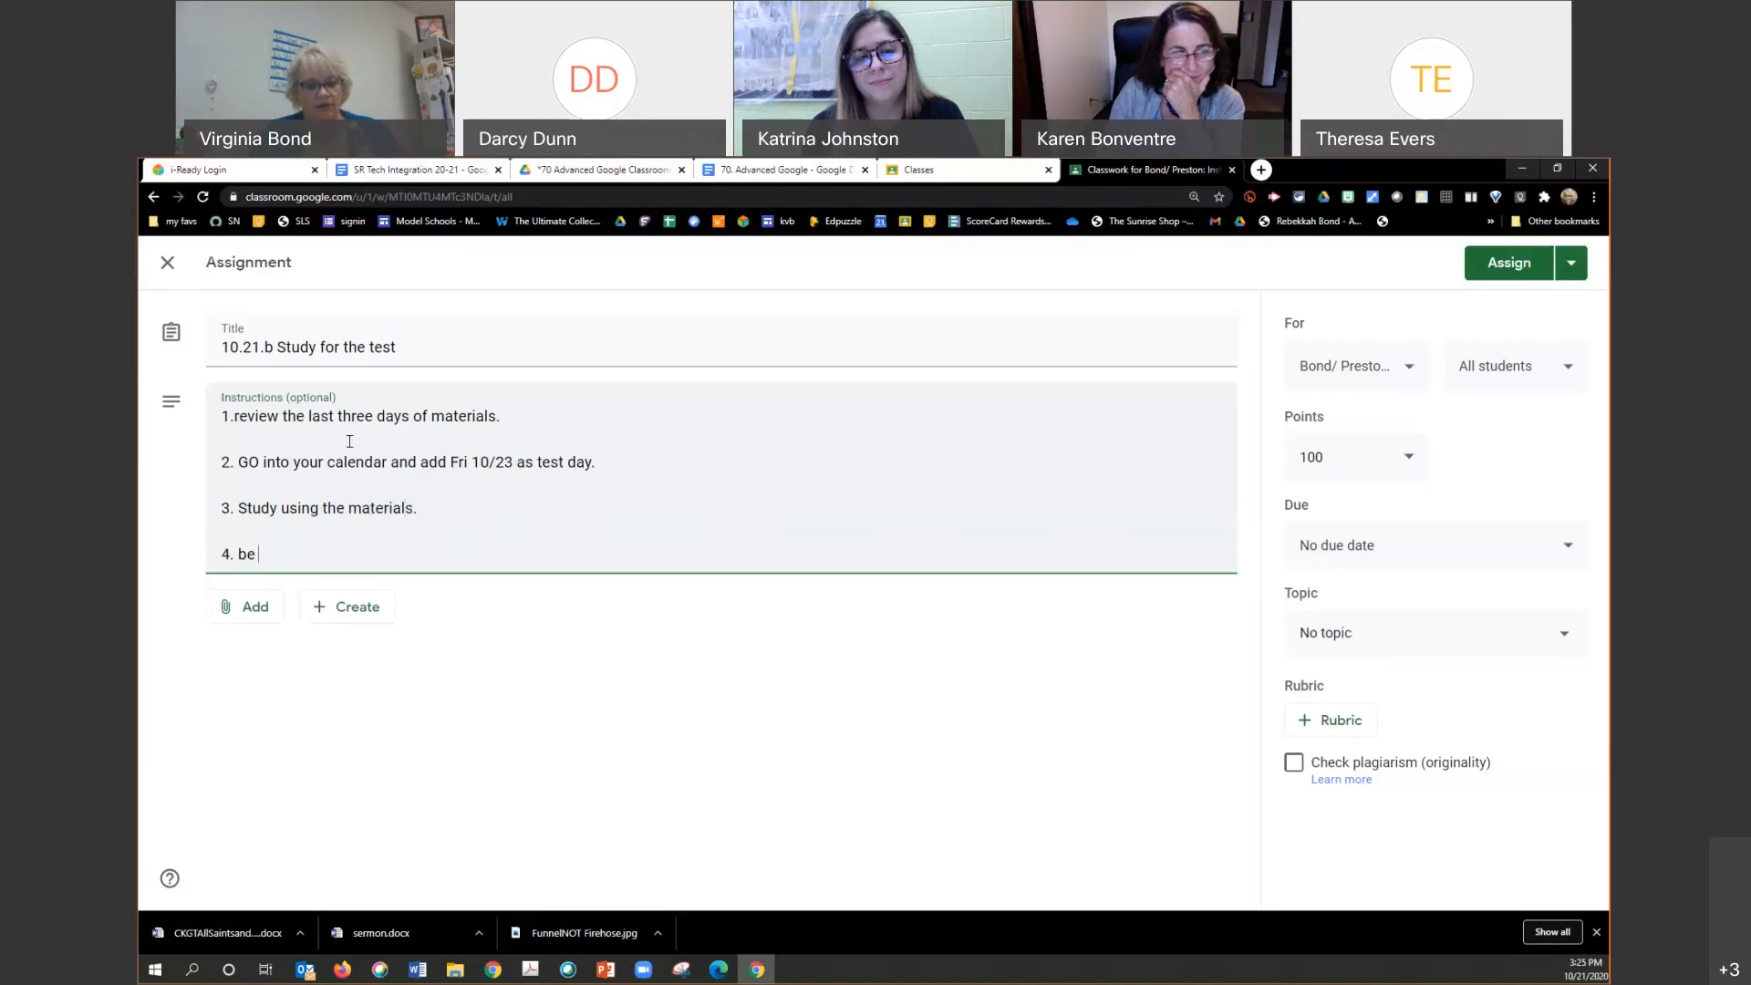
{"action": "type", "text": "prepared for "}
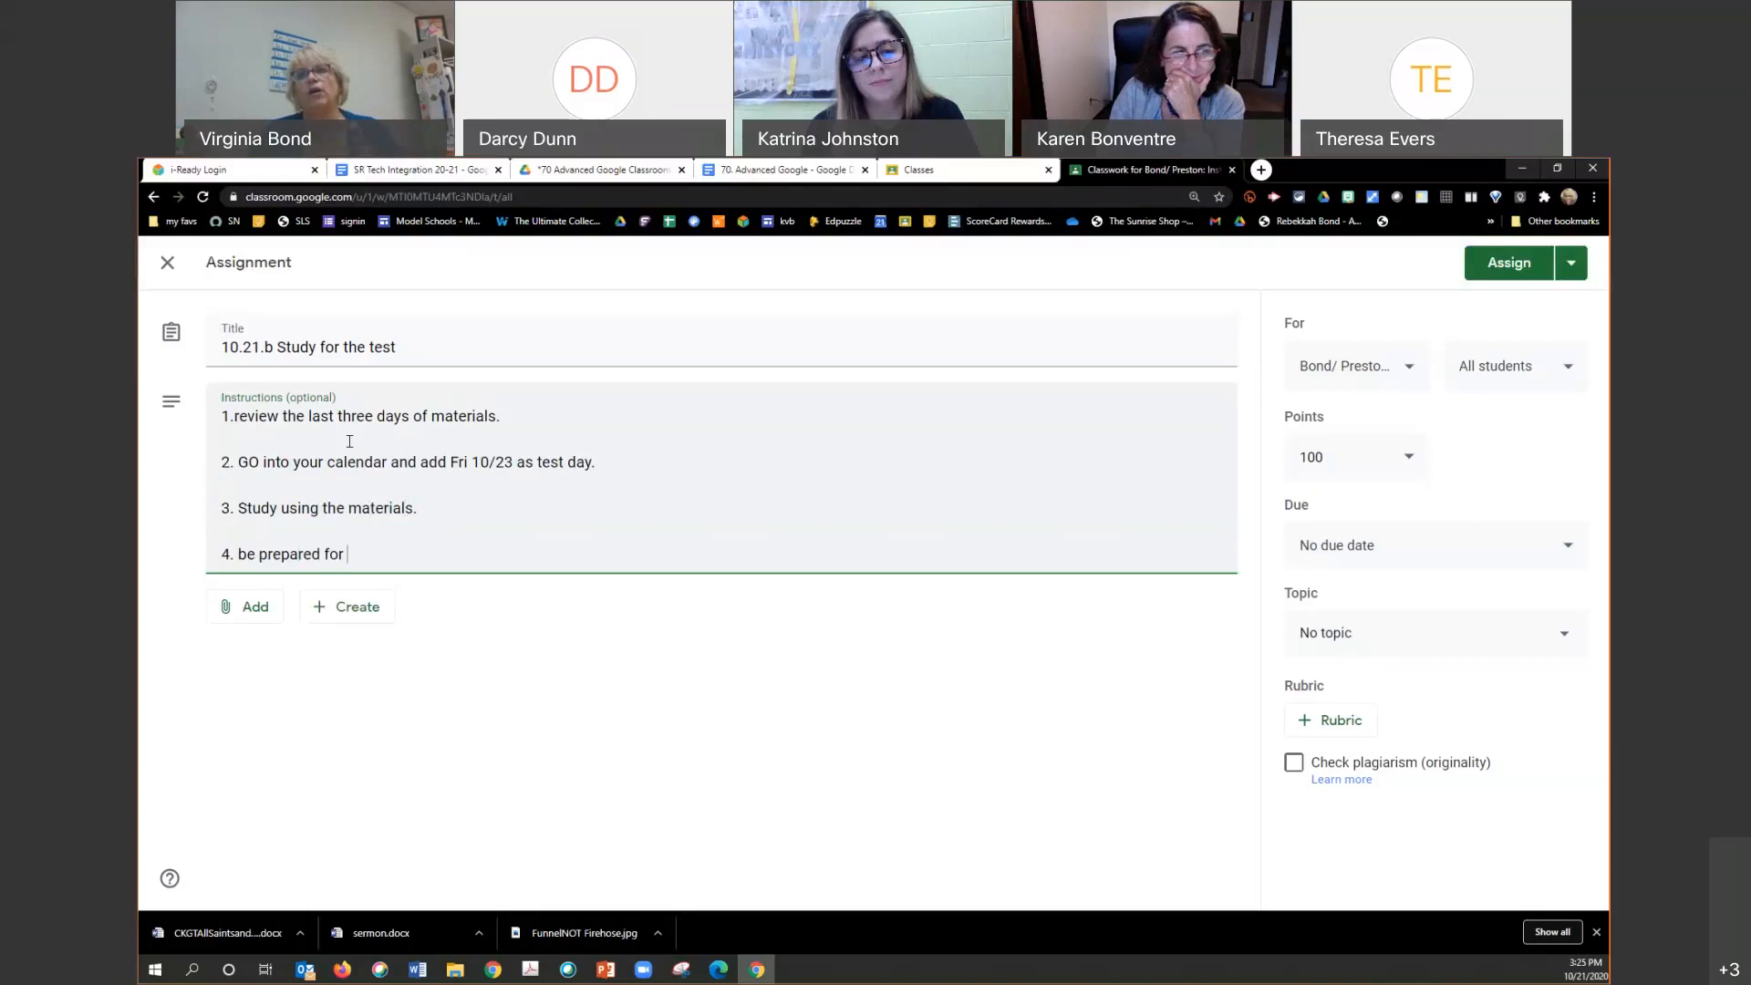
{"action": "type", "text": "t the "}
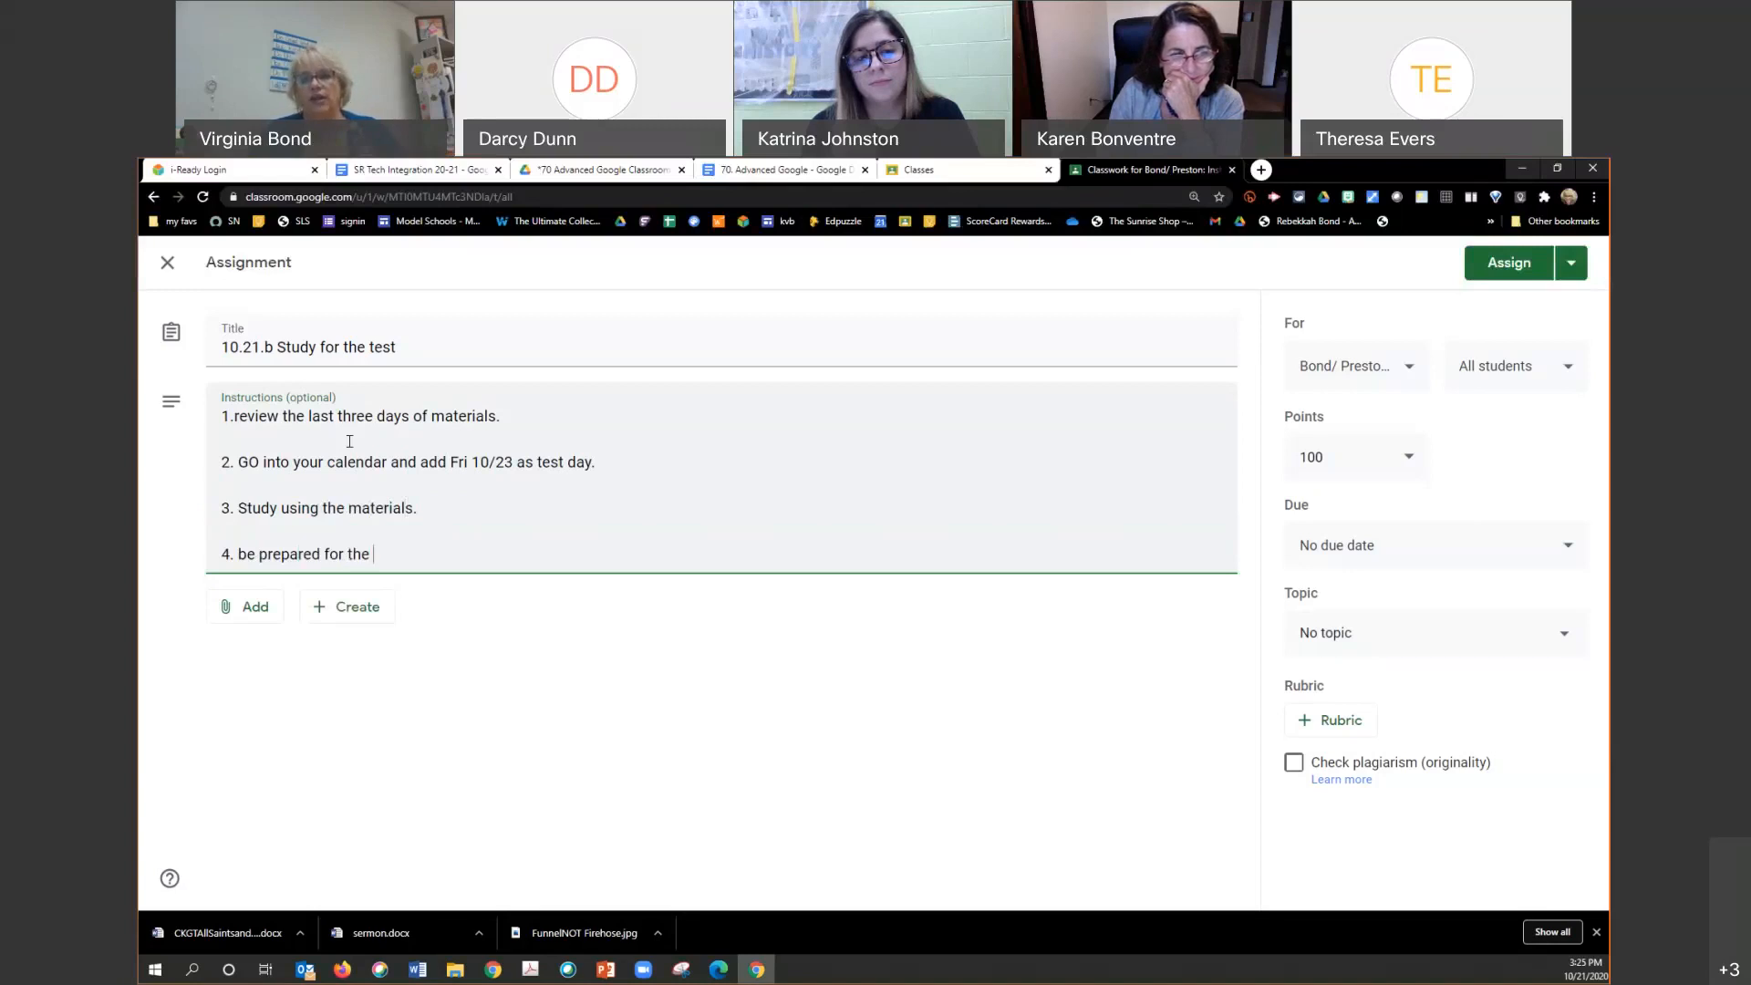
{"action": "type", "text": "test."}
Step: Add a fifth instruction after a blank line: "5. THERE is NOTHING to turn in."
{"action": "key", "text": "Return"}
{"action": "key", "text": "Return"}
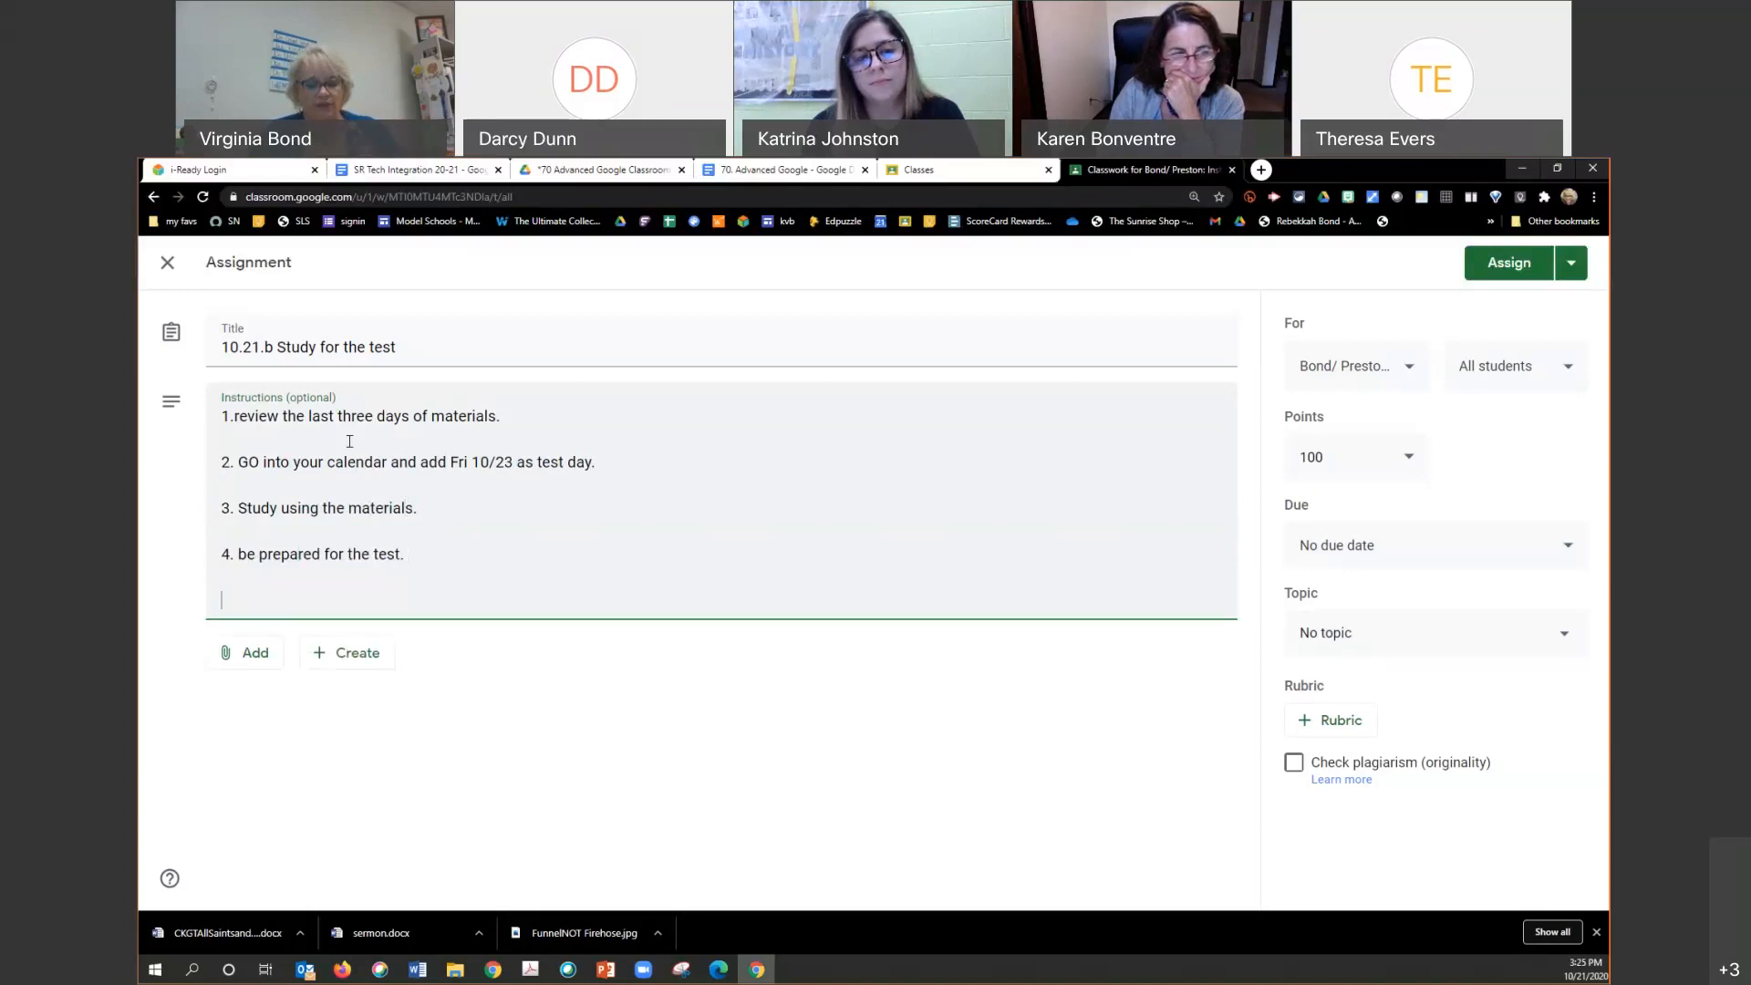
{"action": "type", "text": "5. THE"}
{"action": "key", "text": "BackSpace"}
{"action": "type", "text": "RE is NOTHIN"}
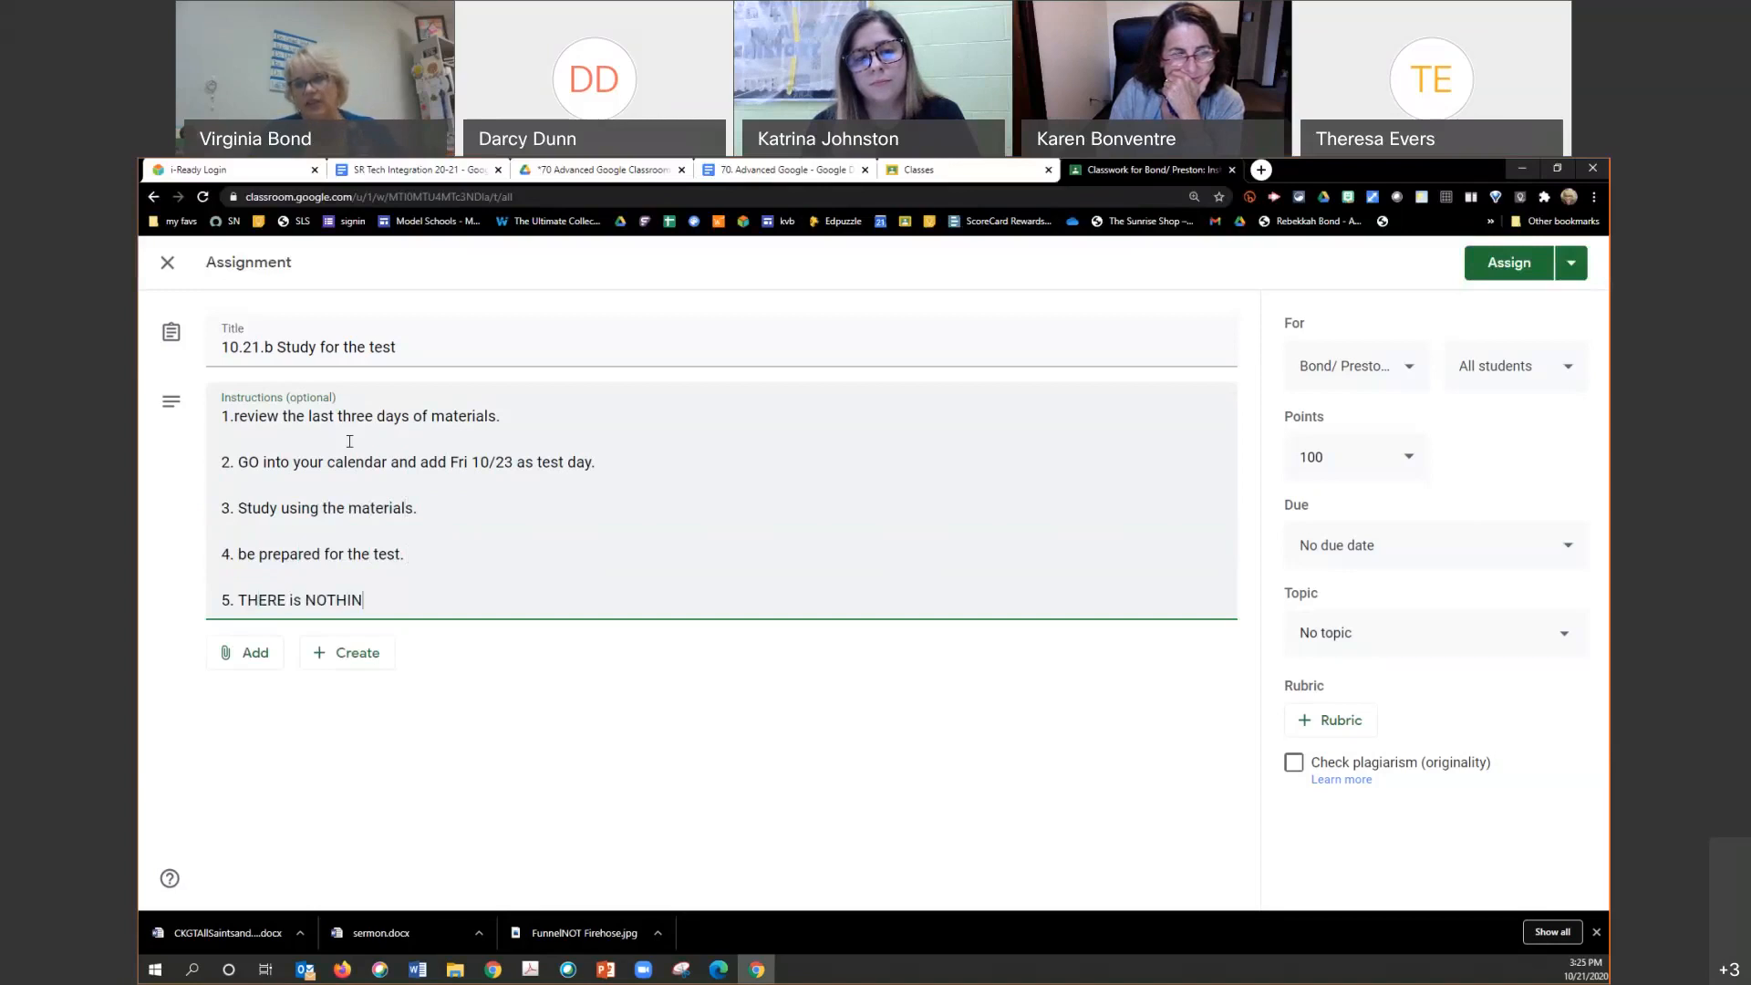
{"action": "type", "text": "G to tun"}
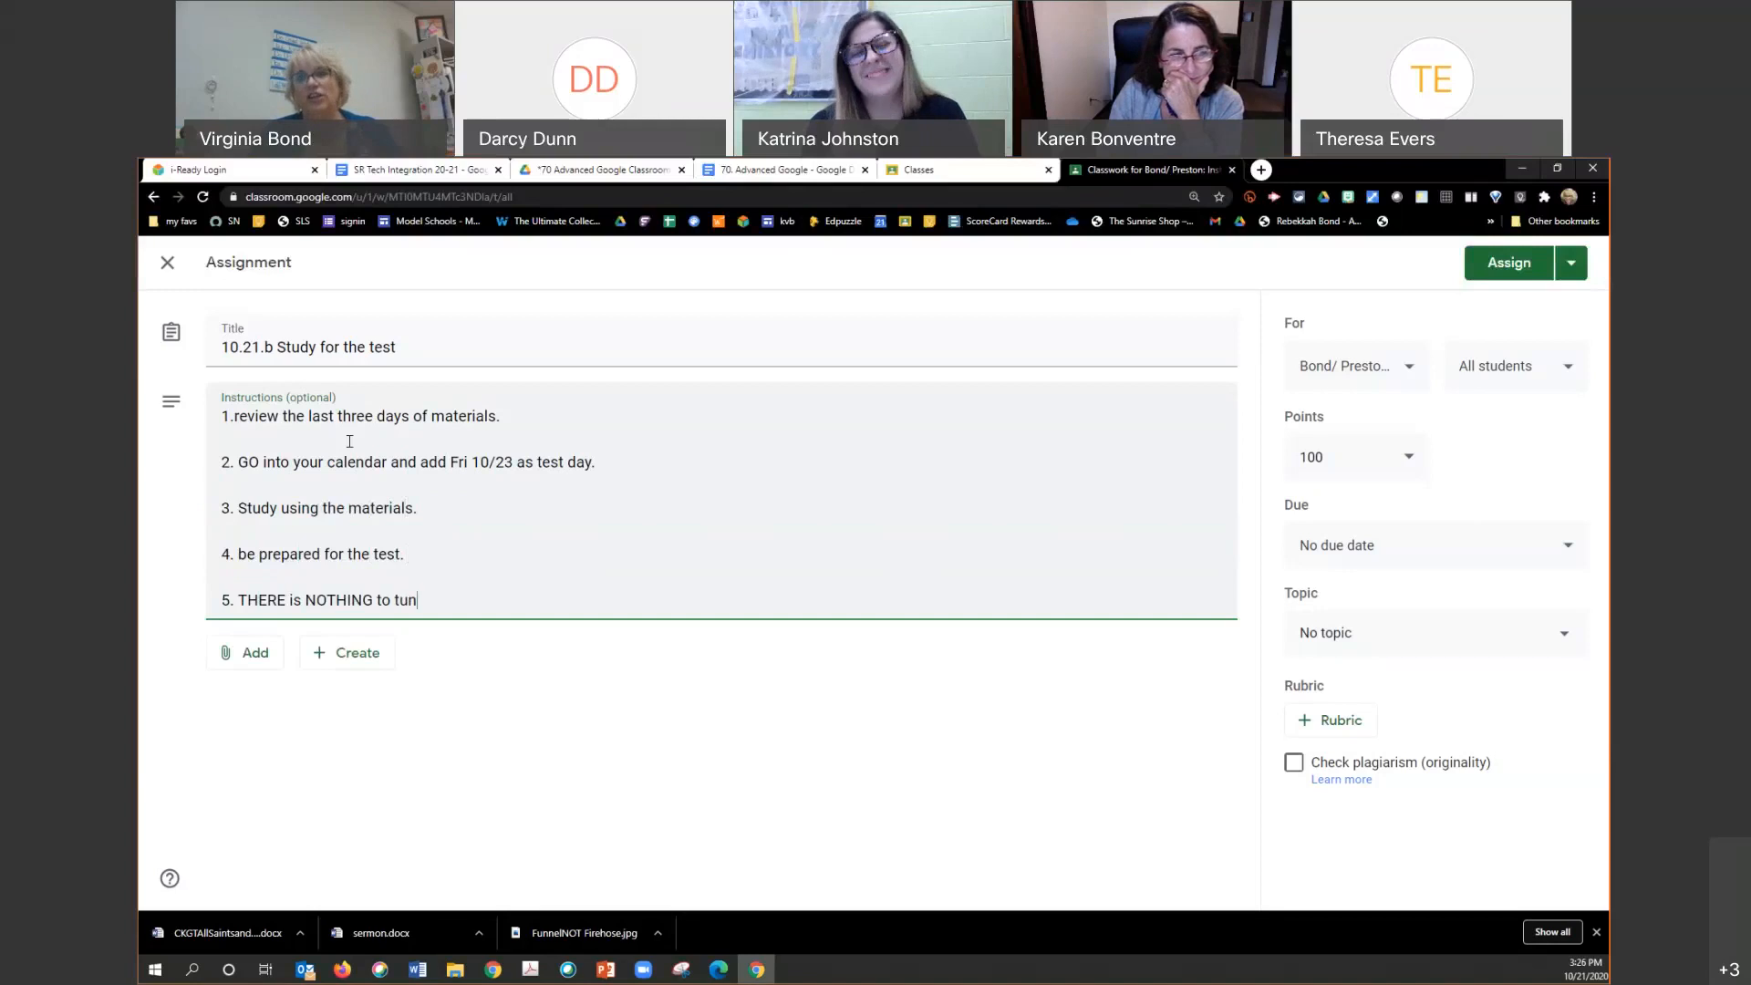
{"action": "key", "text": "BackSpace"}
{"action": "type", "text": "rn in."}
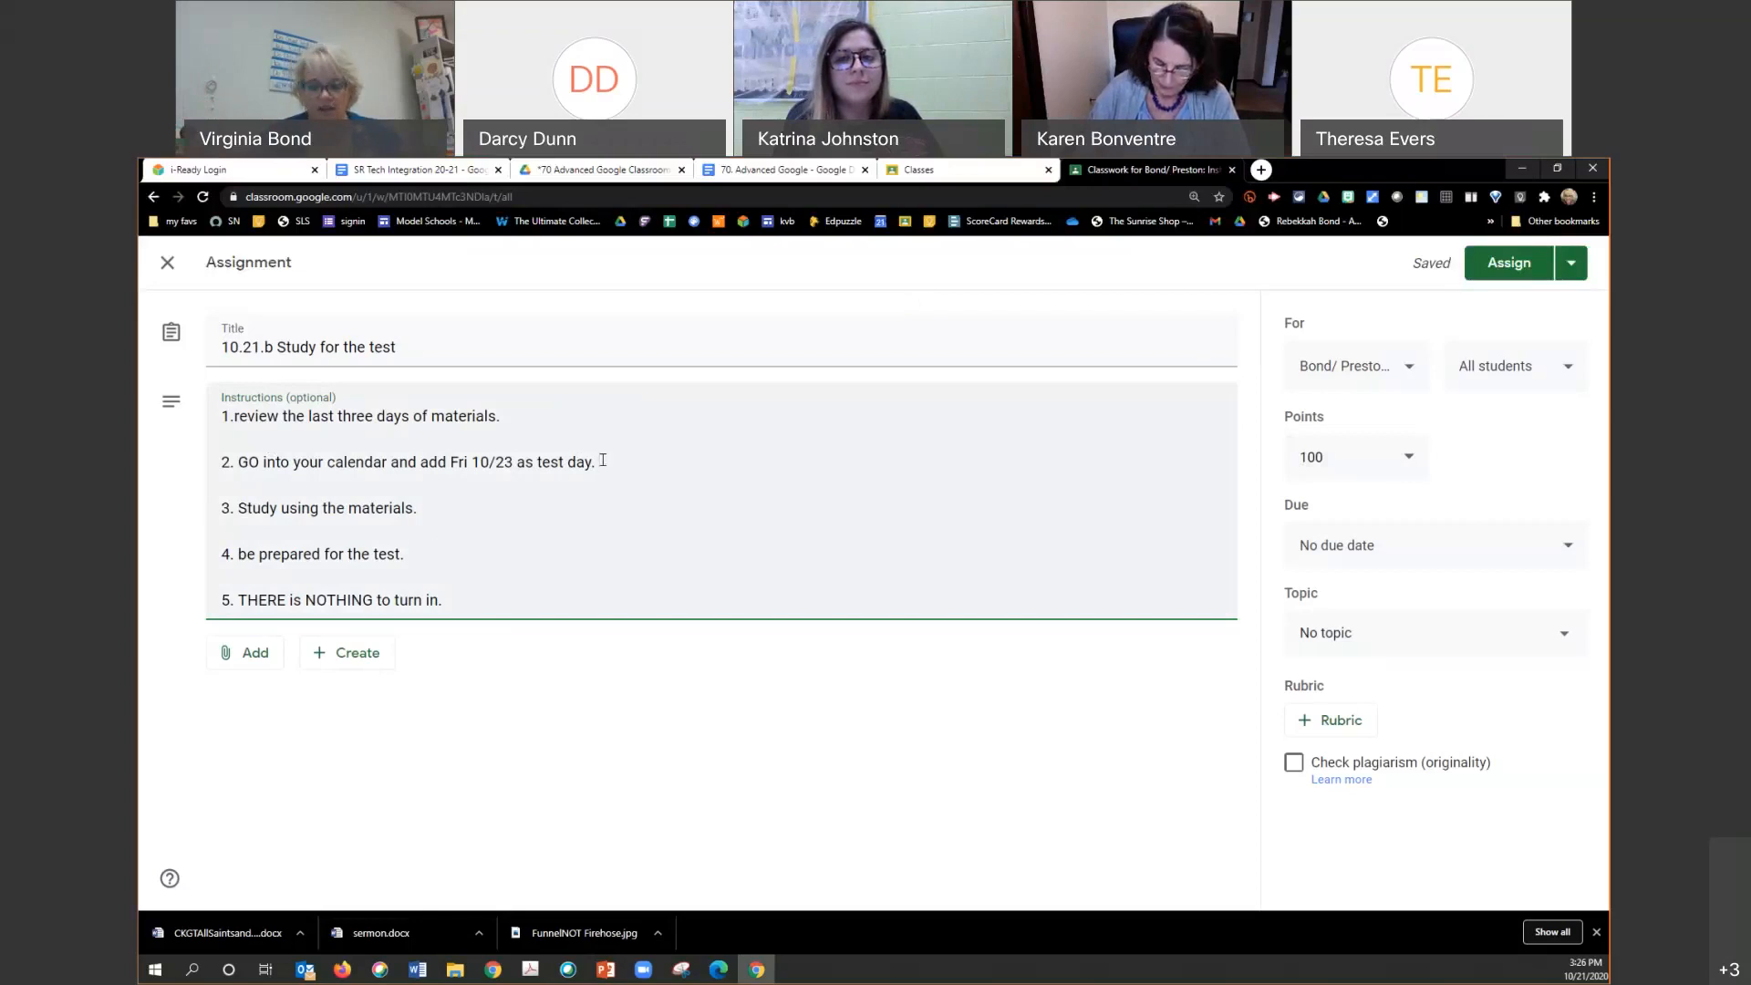
Step: Replace the period ending instruction 2 with ", share it with me" and highlight that whole instruction line
{"action": "key", "text": "BackSpace"}
{"action": "type", "text": ", share it with me"}
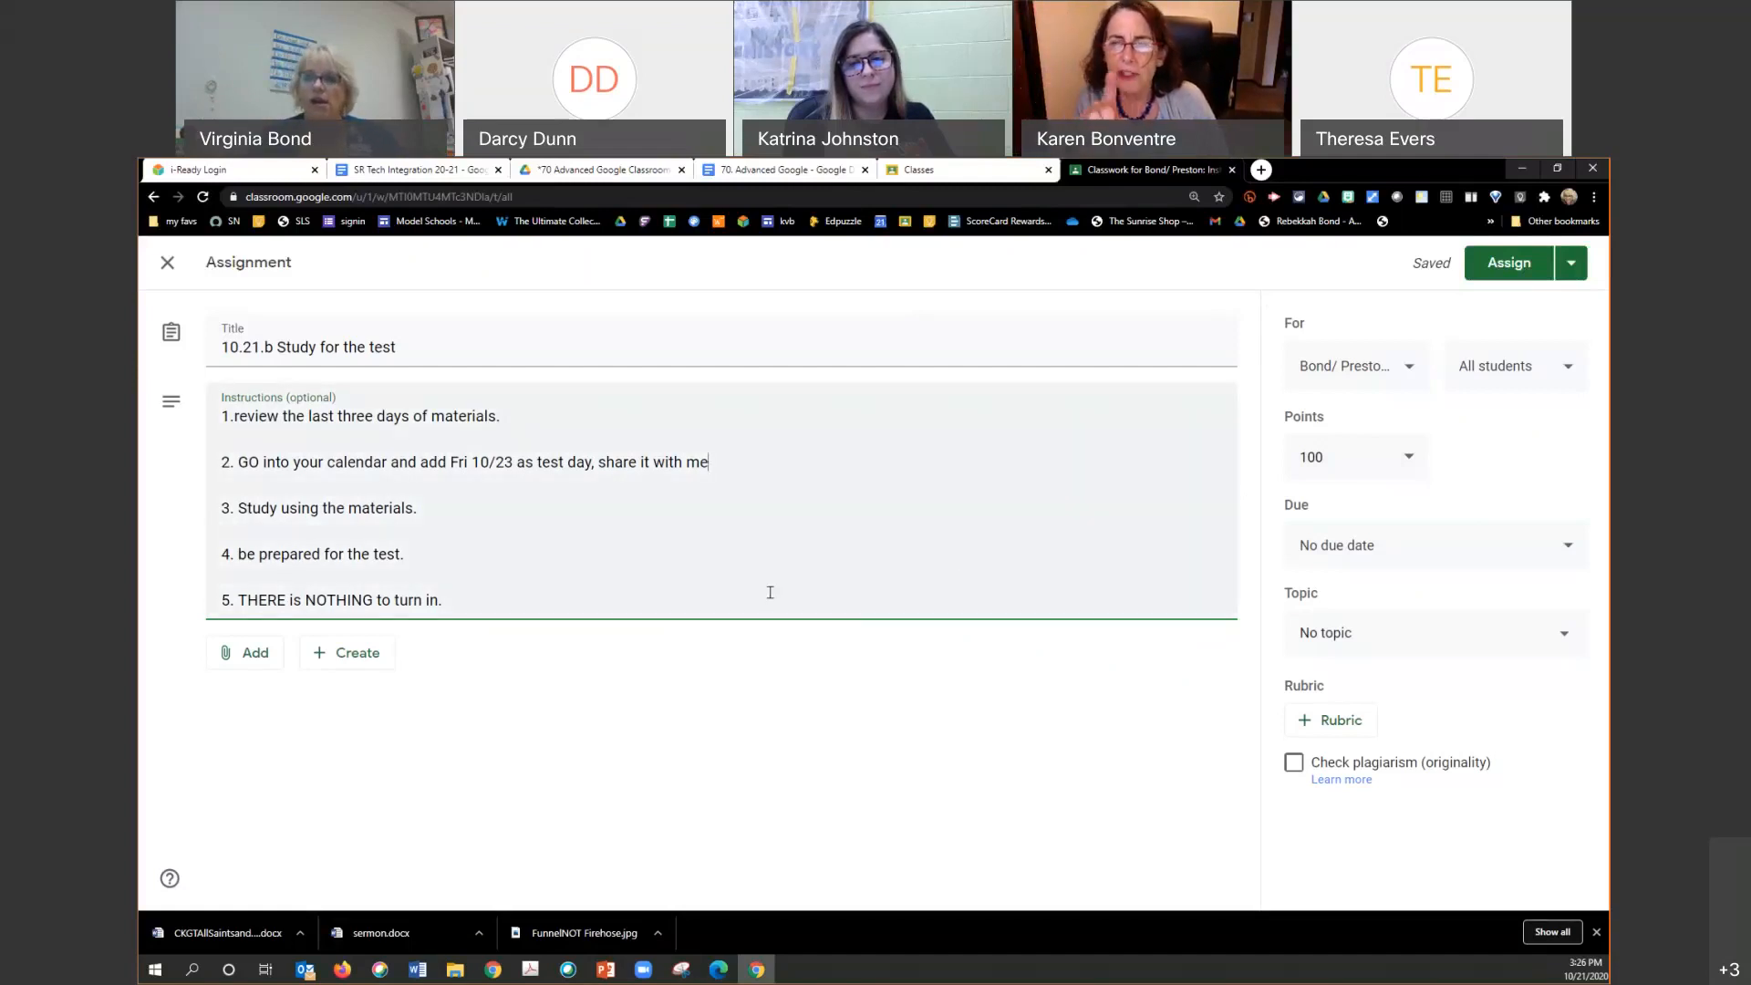
{"action": "left_click", "coordinate": [531, 665]}
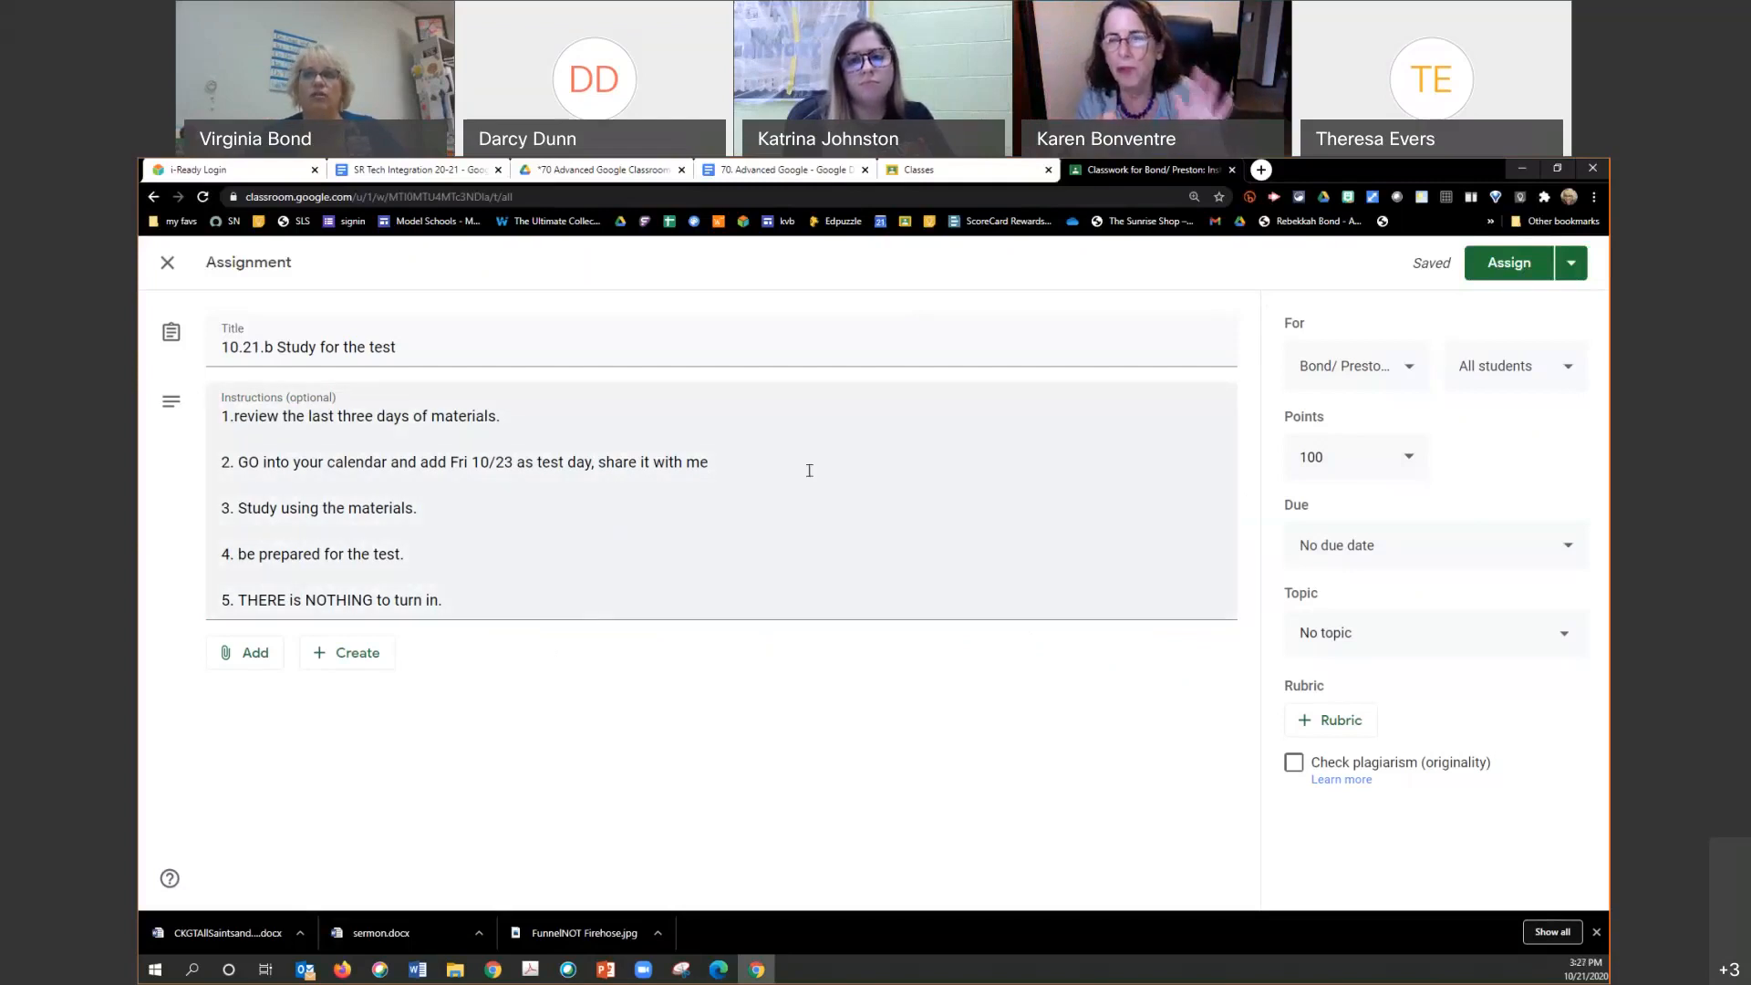
{"action": "left_click_drag", "start_coordinate": [745, 465], "coordinate": [207, 462]}
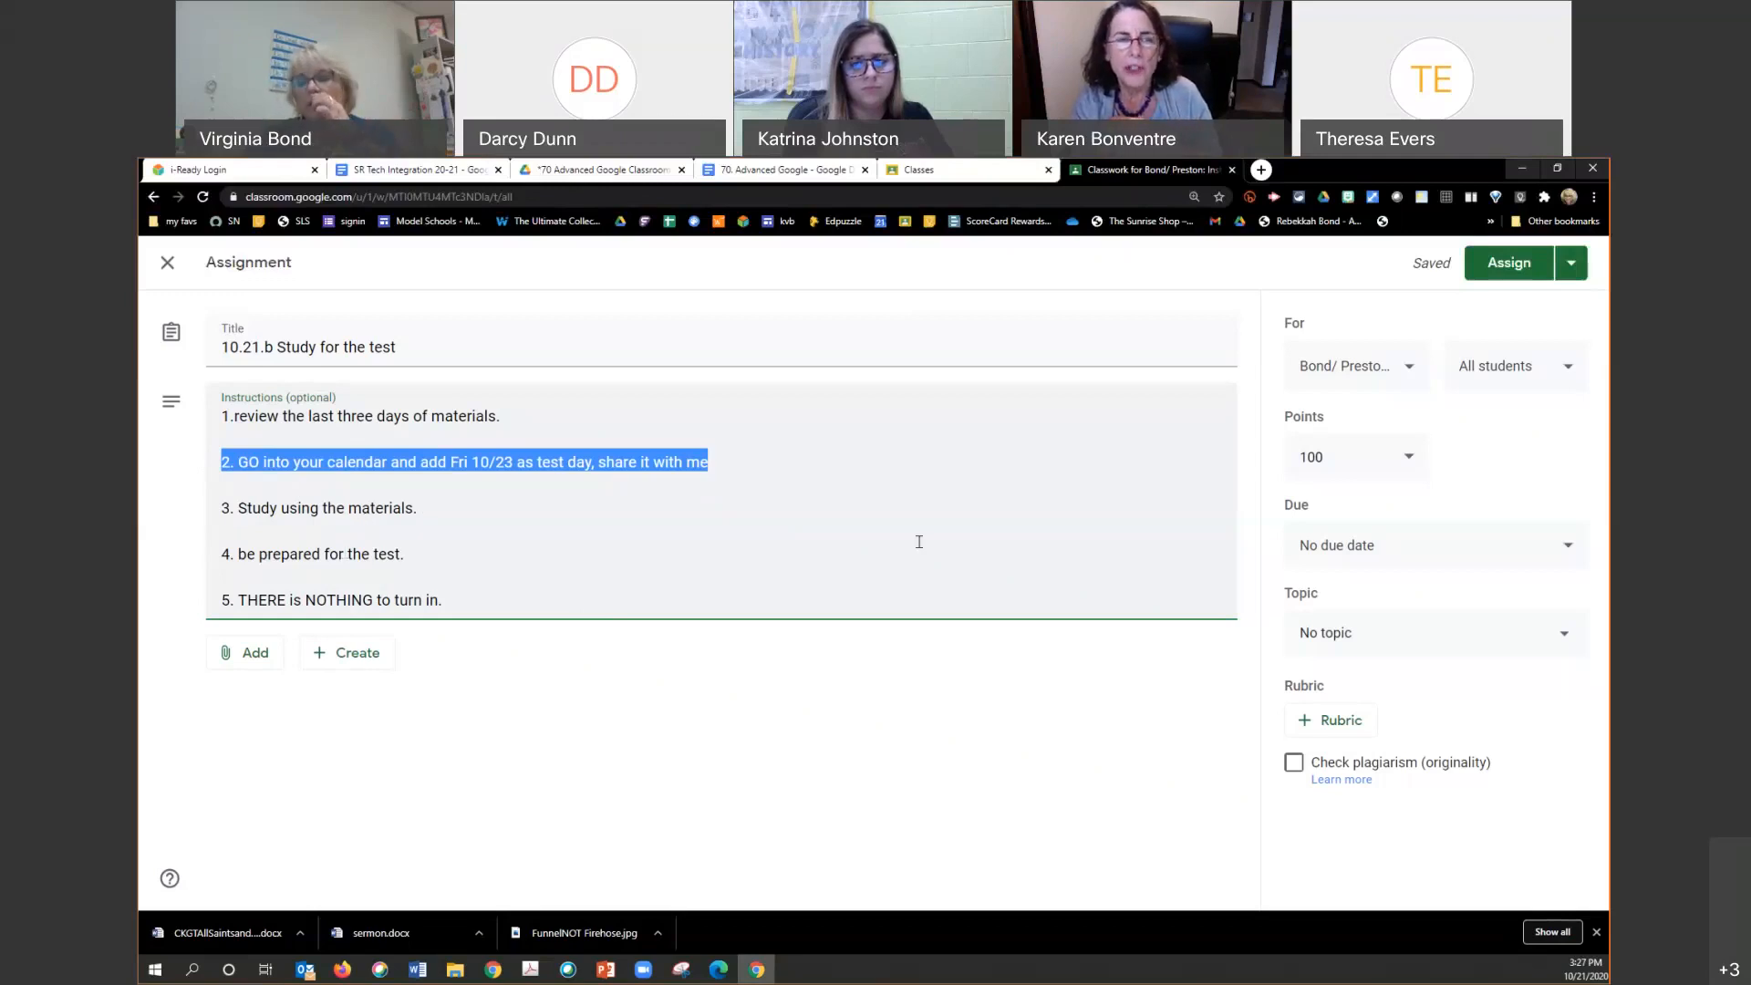
Step: Set the assignment's due date to Oct 23, 2020 and assign it to the class
{"action": "left_click", "coordinate": [1550, 547]}
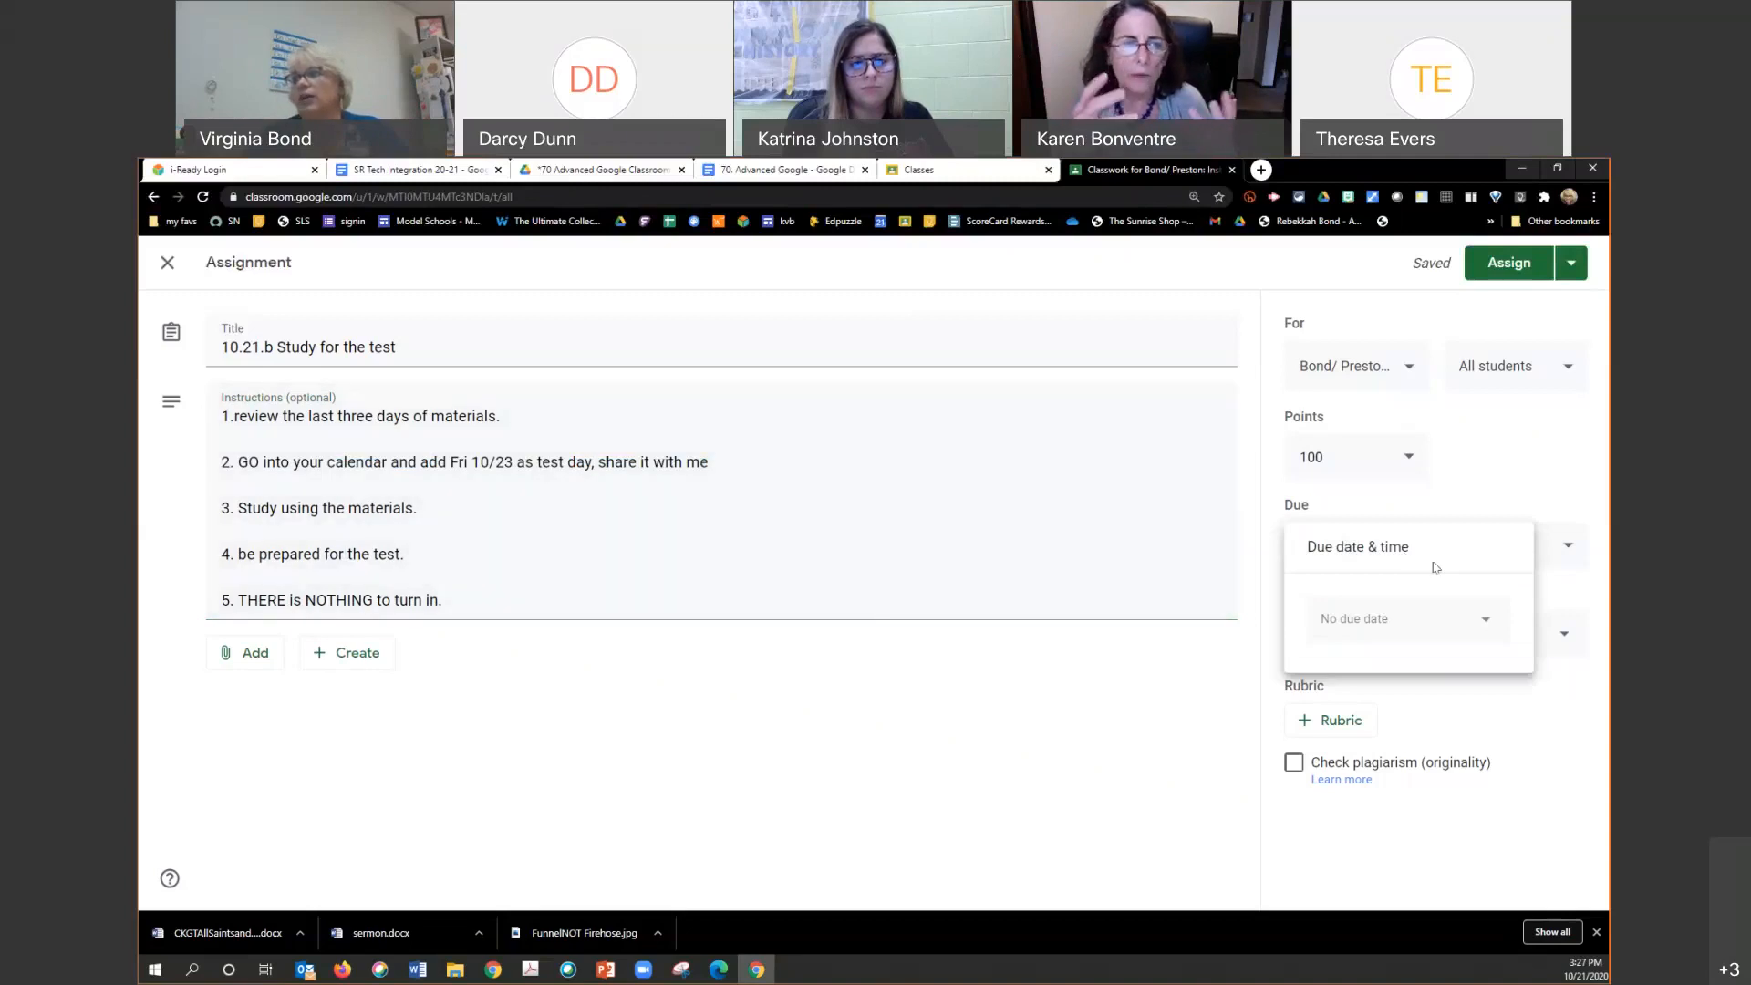
{"action": "left_click", "coordinate": [1354, 621]}
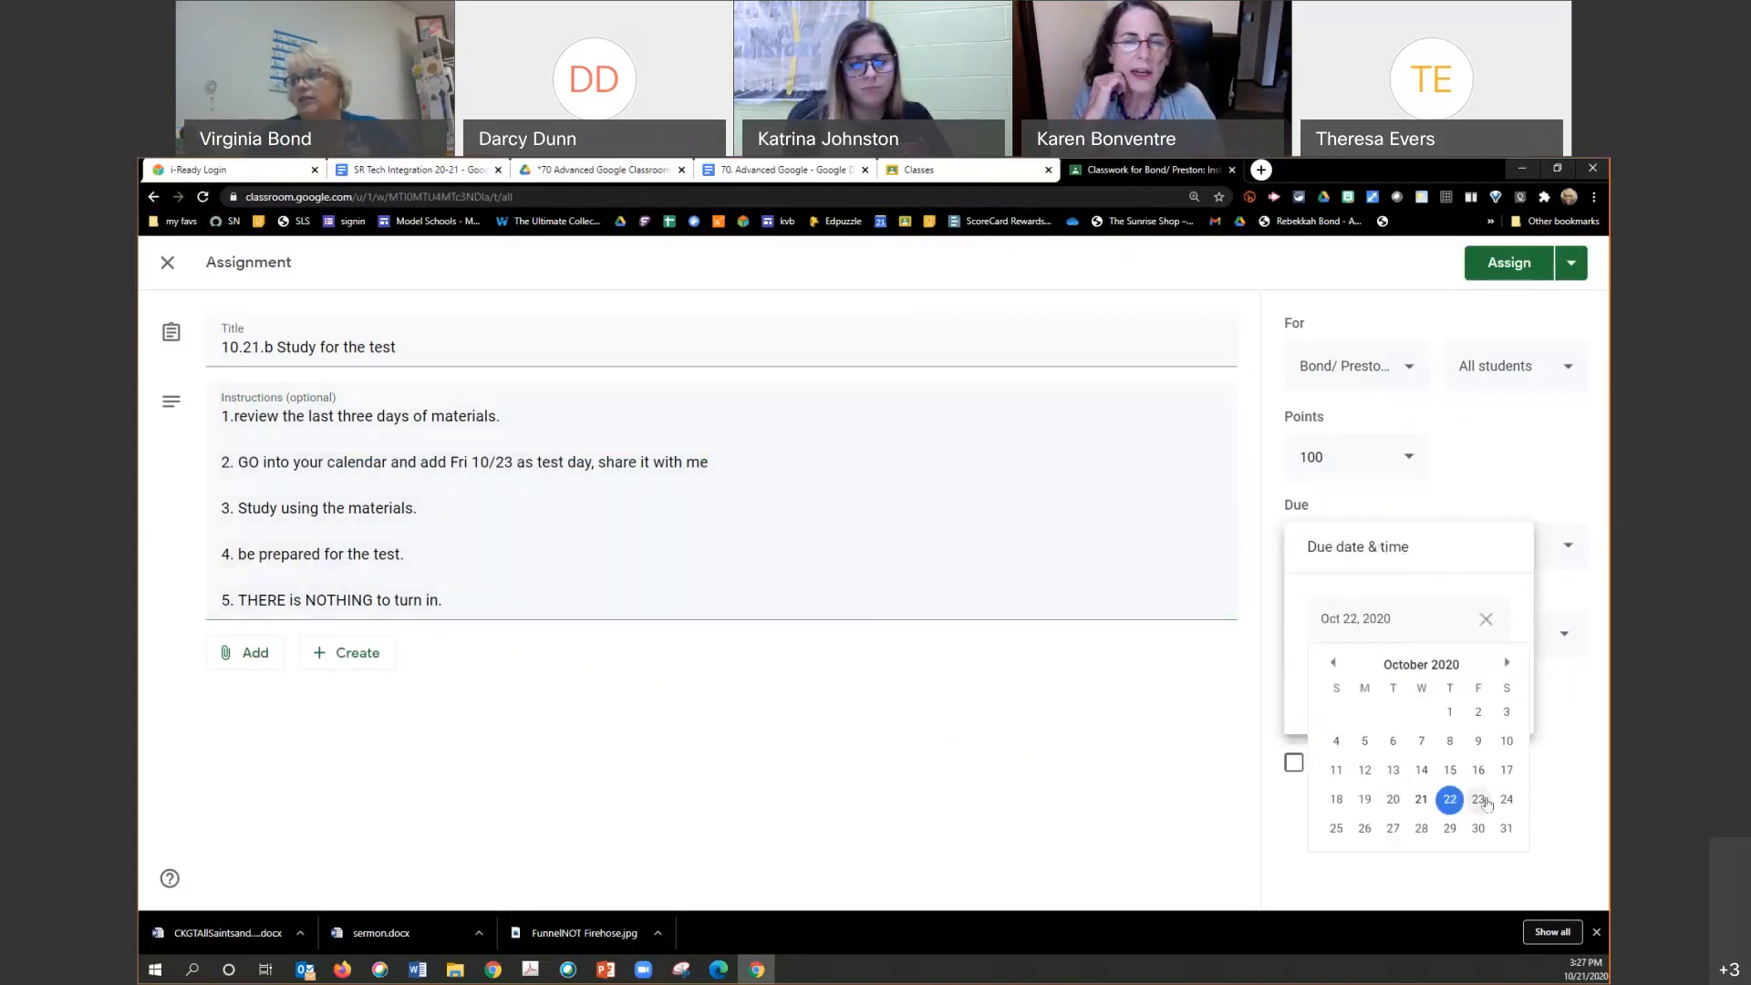
{"action": "left_click", "coordinate": [1479, 800]}
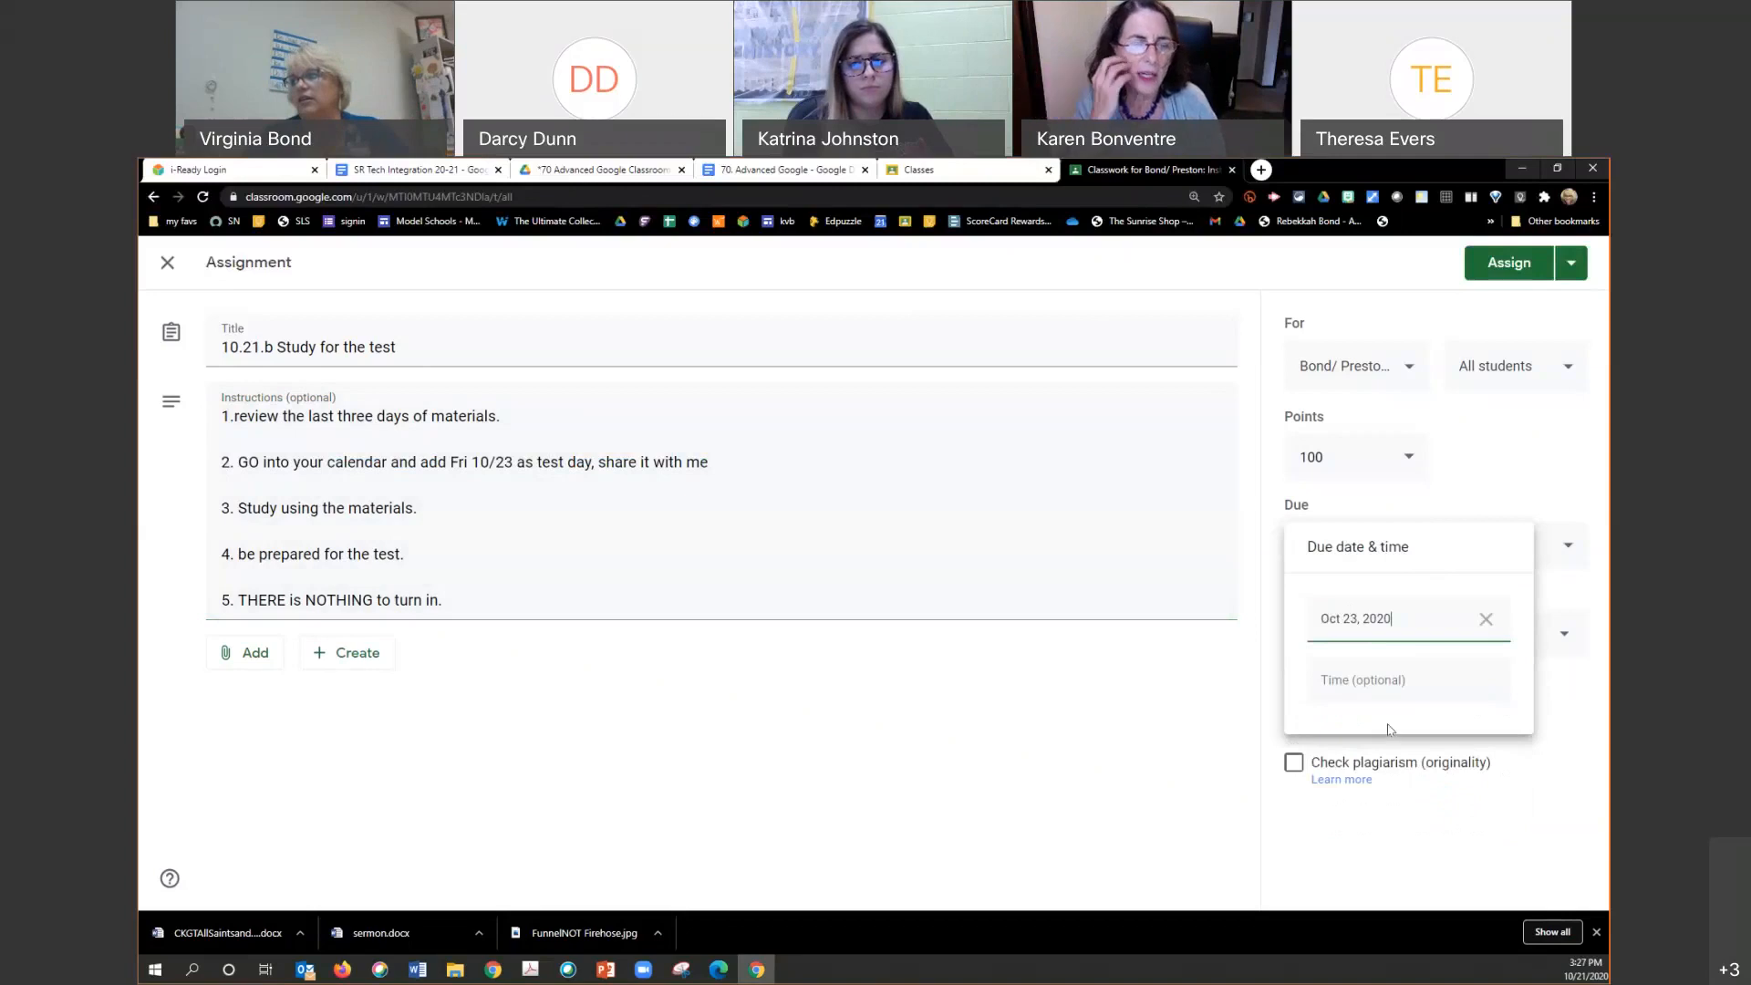
{"action": "left_click", "coordinate": [1338, 779]}
{"action": "left_click", "coordinate": [1496, 269]}
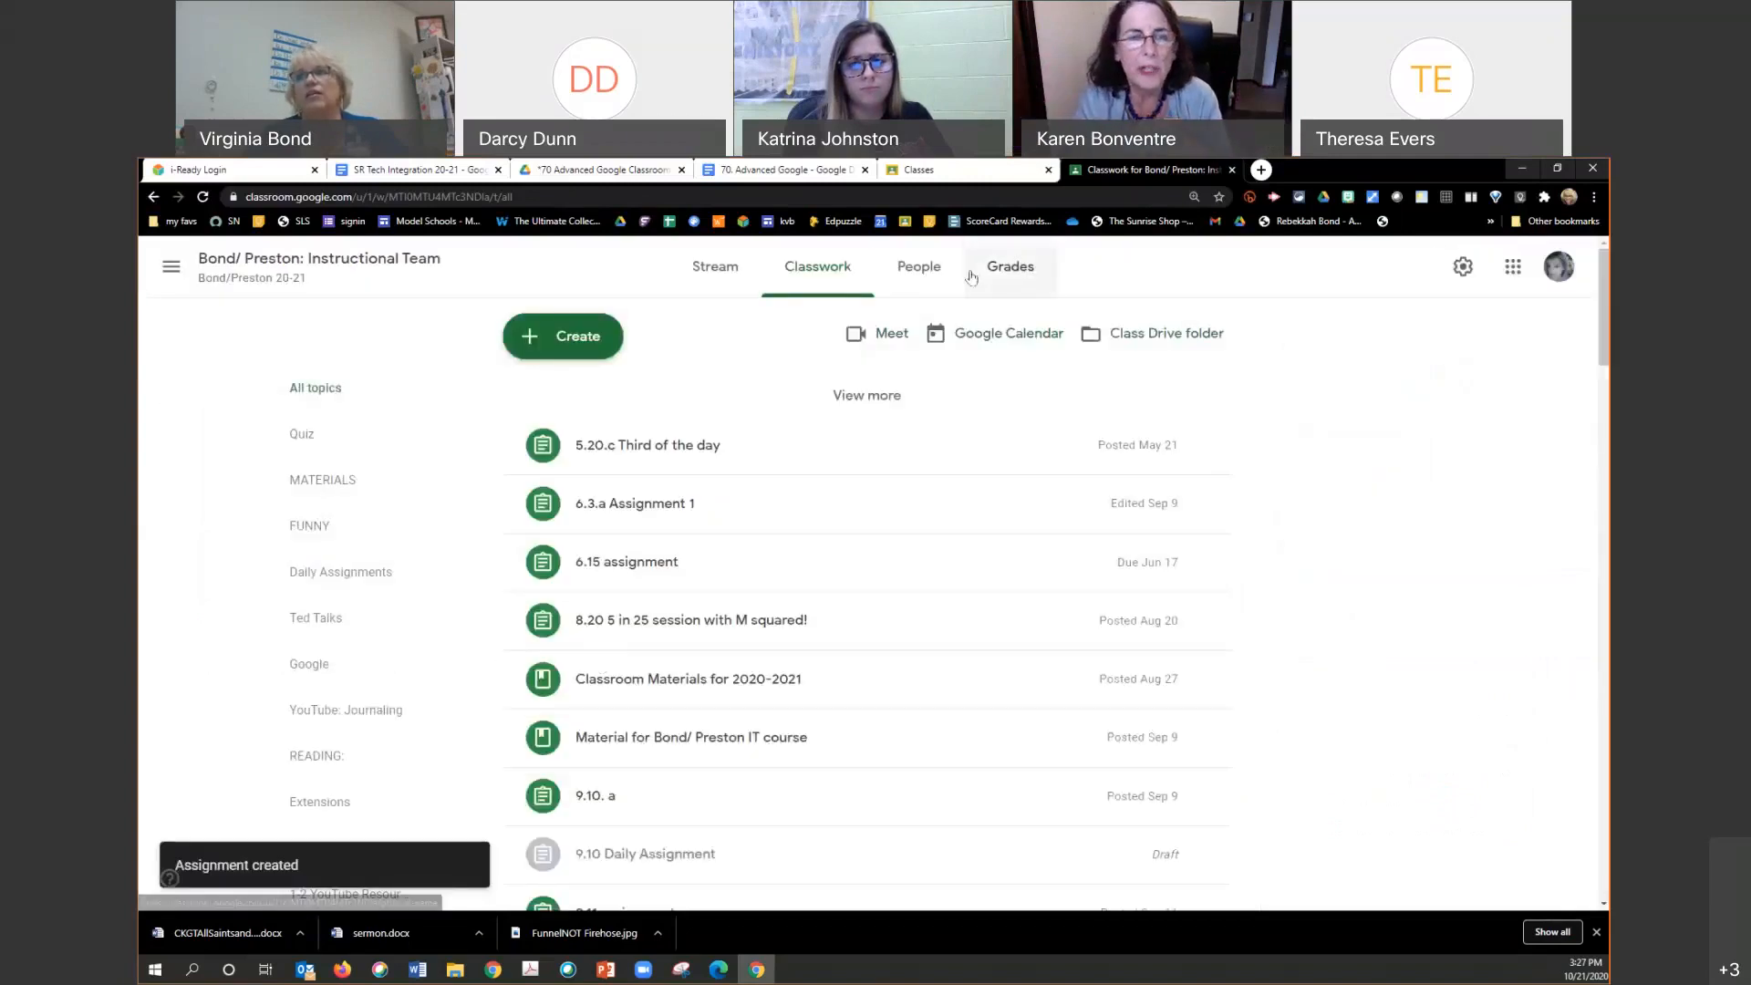
Step: Review the class roster of teachers and students, and check which account is signed in
{"action": "left_click", "coordinate": [919, 266]}
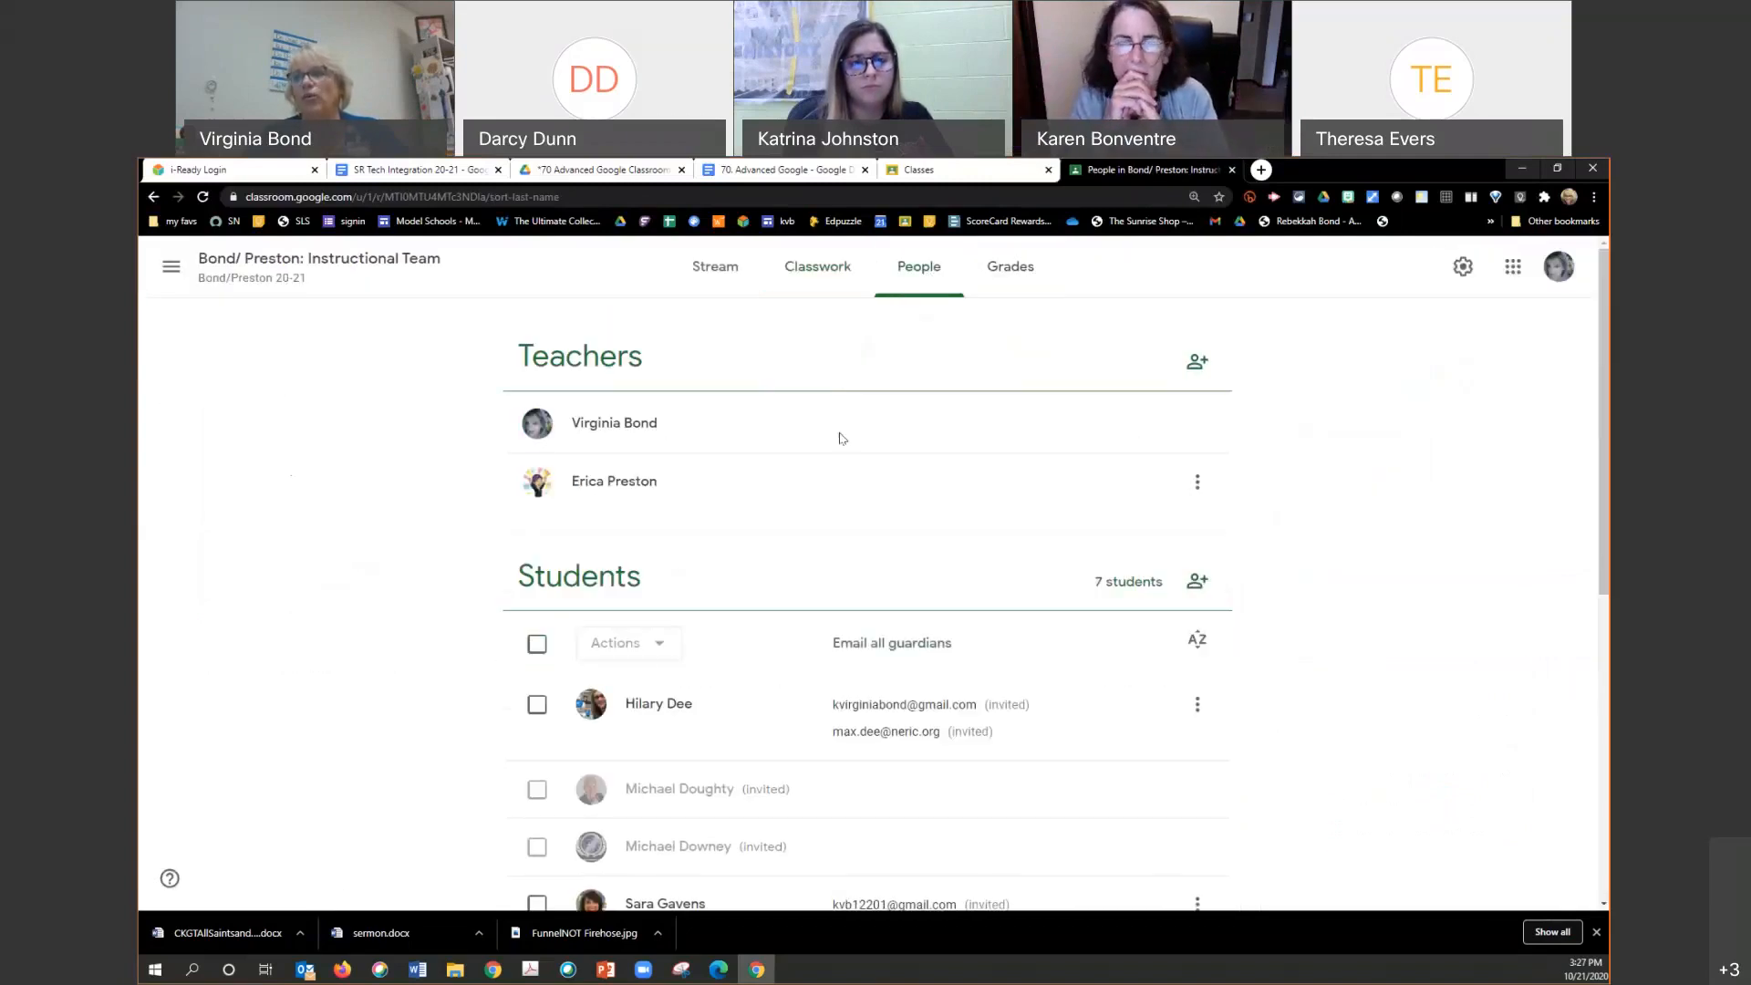
{"action": "scroll", "coordinate": [840, 438], "scroll_direction": "down", "scroll_amount": 6}
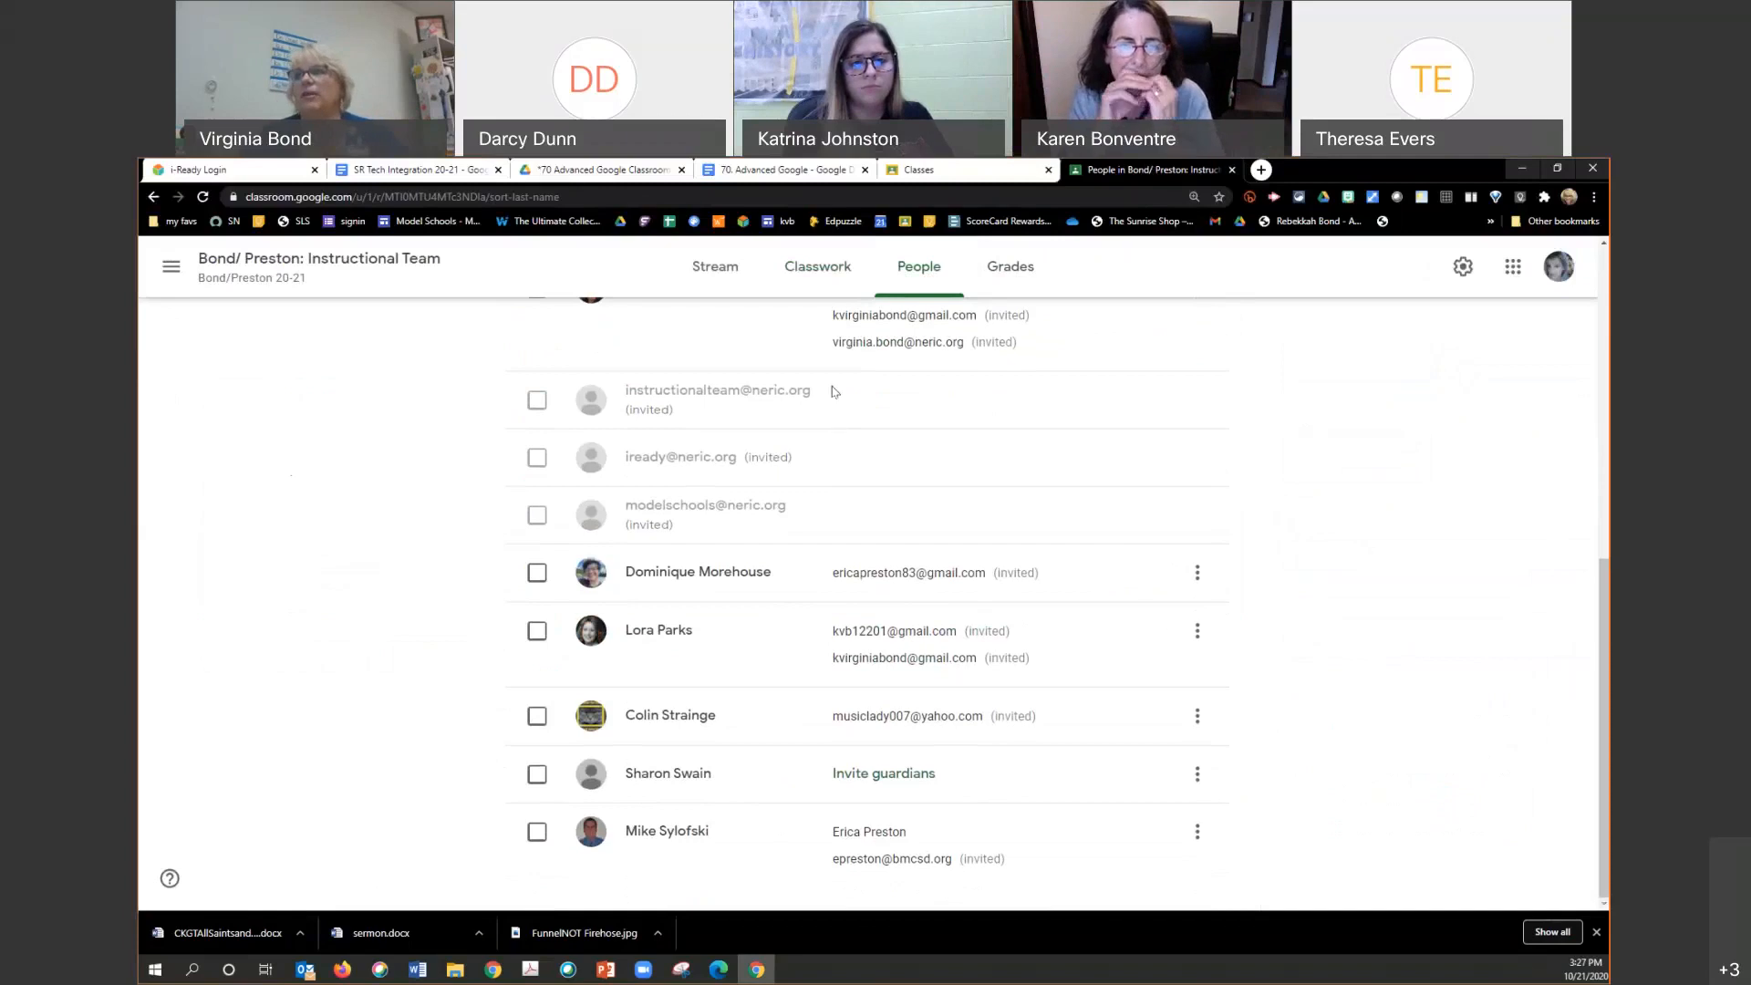
{"action": "left_click", "coordinate": [1548, 268]}
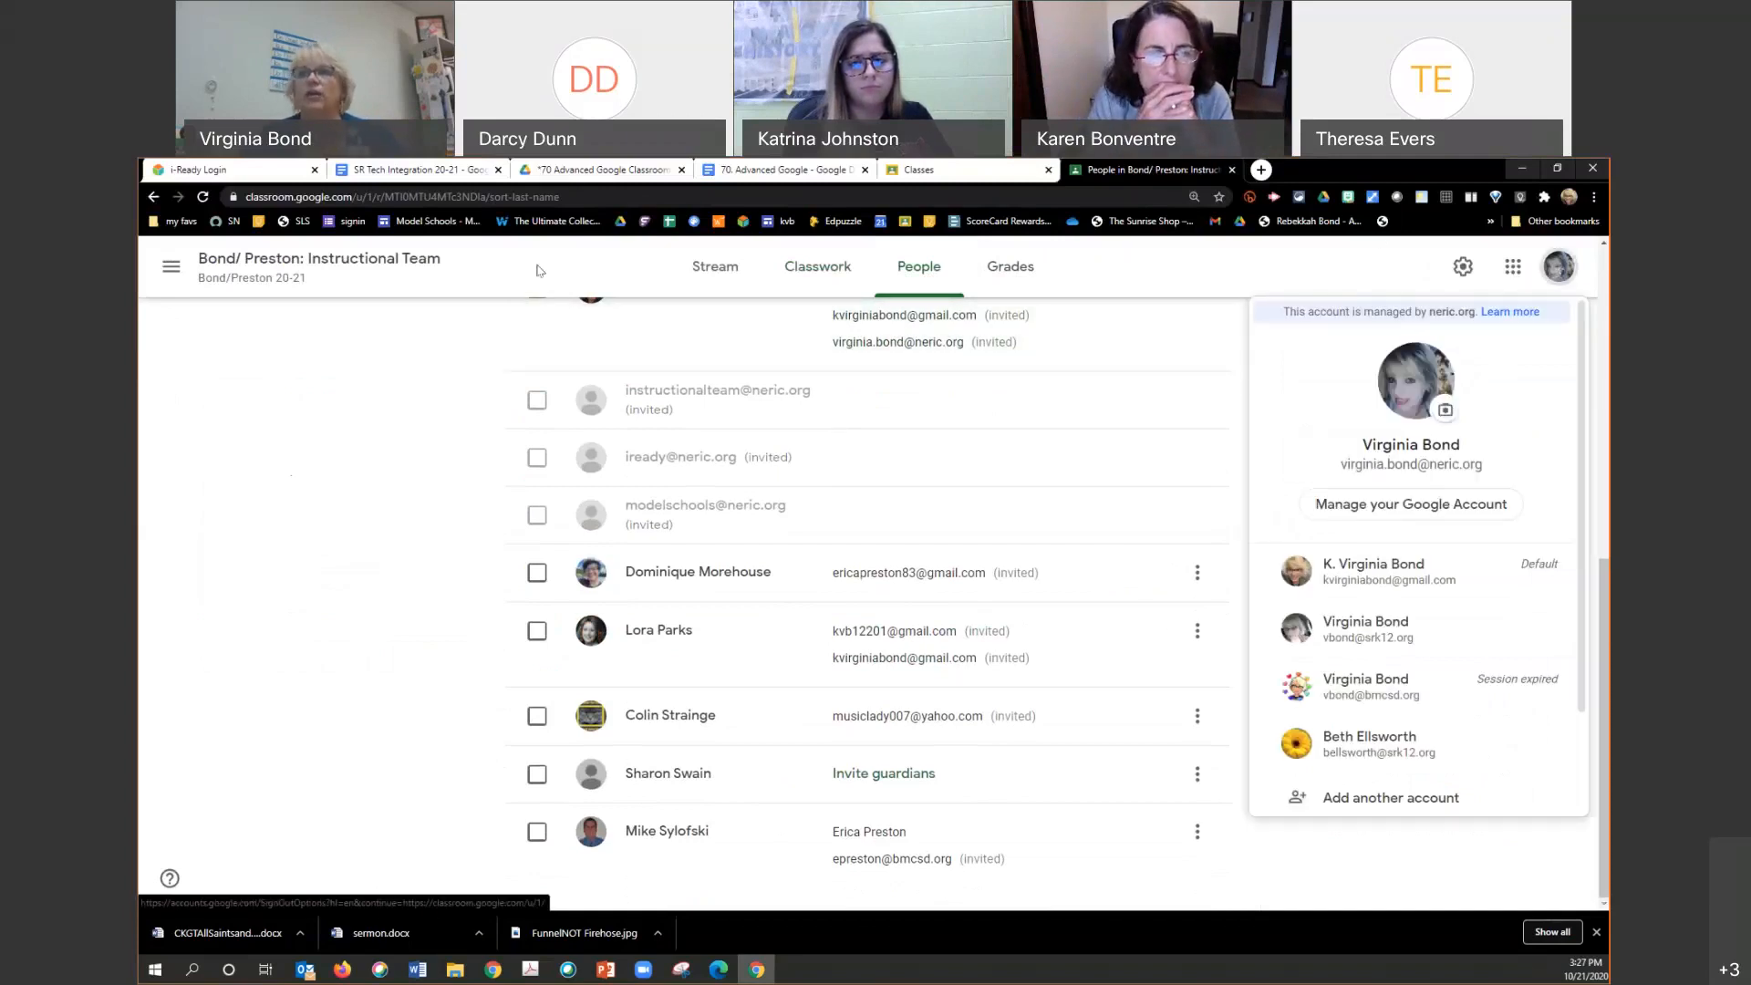
{"action": "left_click", "coordinate": [150, 271]}
Step: Open the BGWS: Classroom period 1 class and look through its stream, people and gradebook
{"action": "left_click", "coordinate": [169, 267]}
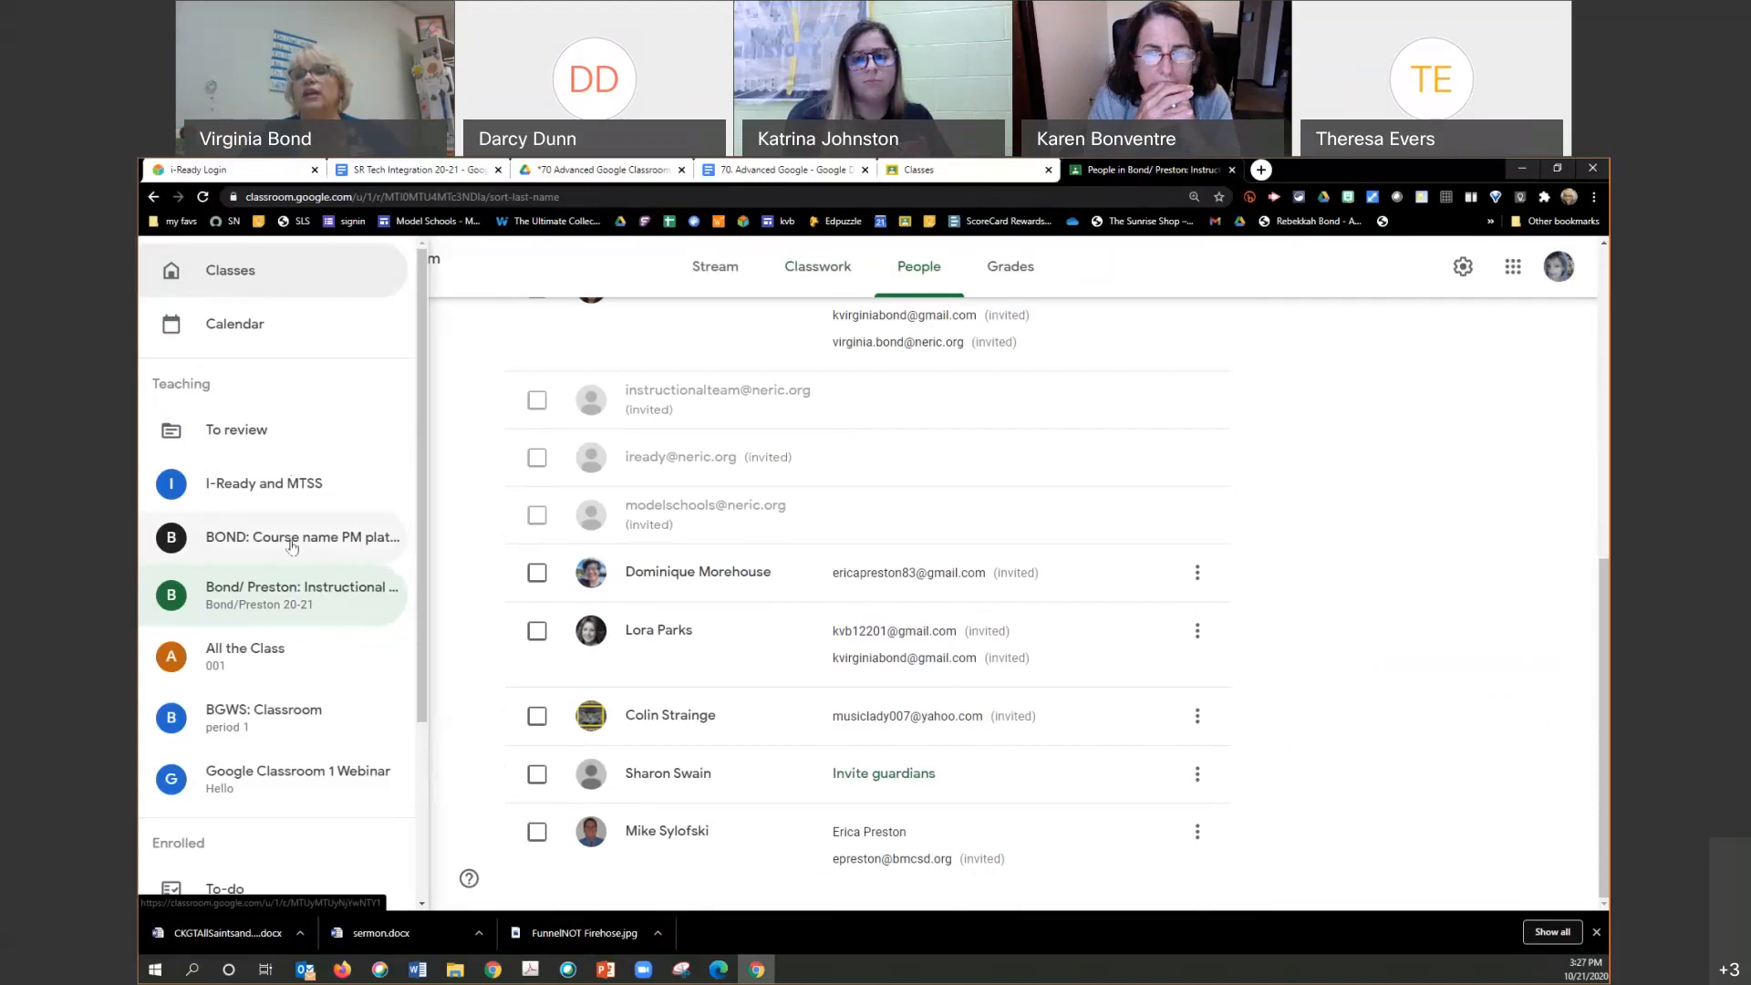
{"action": "left_click", "coordinate": [306, 730]}
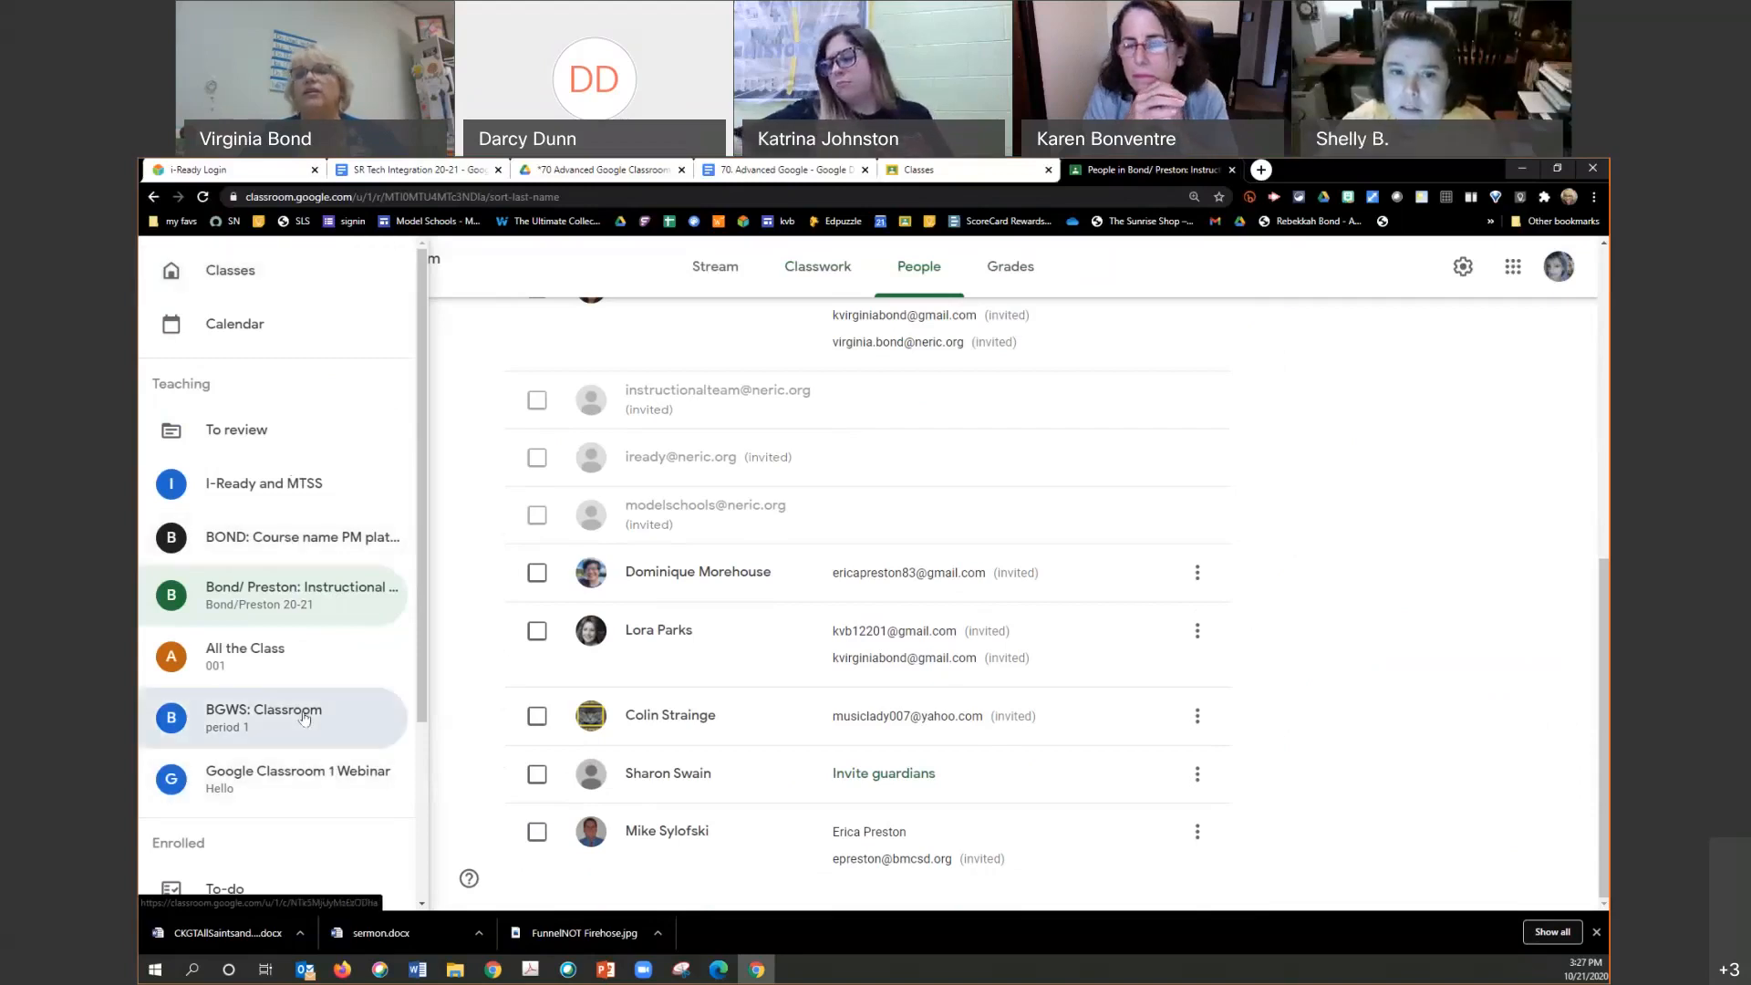
{"action": "scroll", "coordinate": [721, 670], "scroll_direction": "down", "scroll_amount": 10}
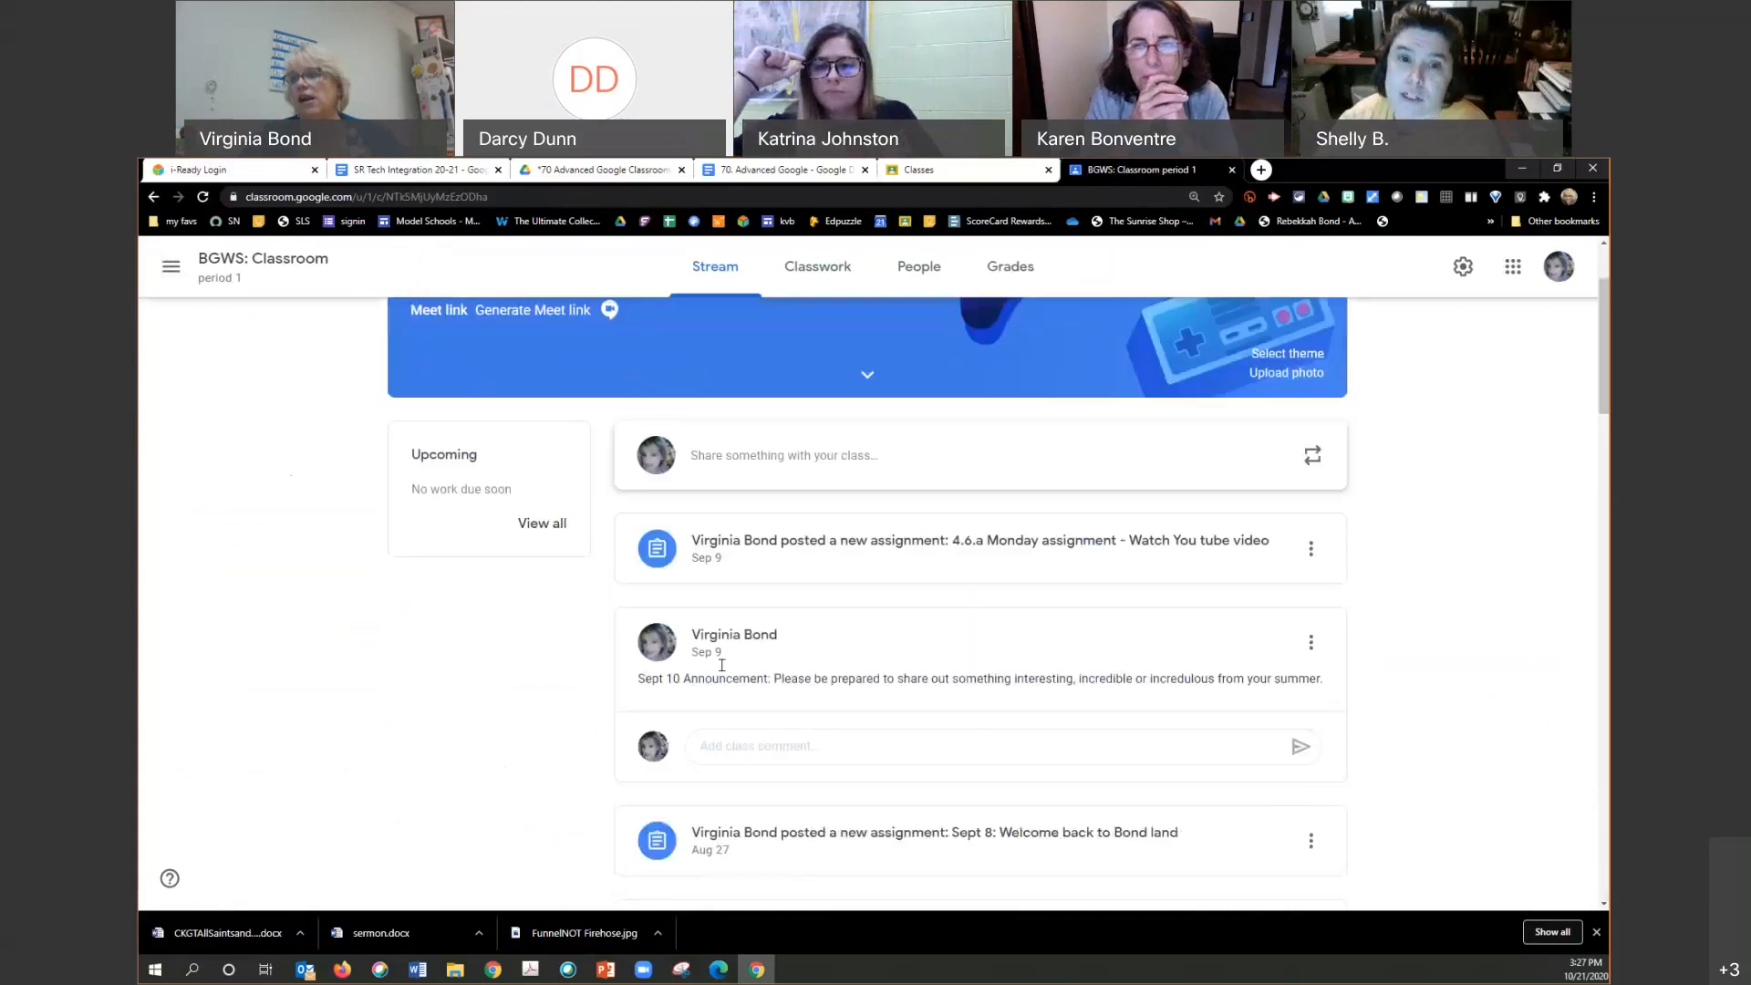
{"action": "scroll", "coordinate": [821, 475], "scroll_direction": "up", "scroll_amount": 10}
{"action": "left_click", "coordinate": [927, 277]}
{"action": "left_click", "coordinate": [1030, 263]}
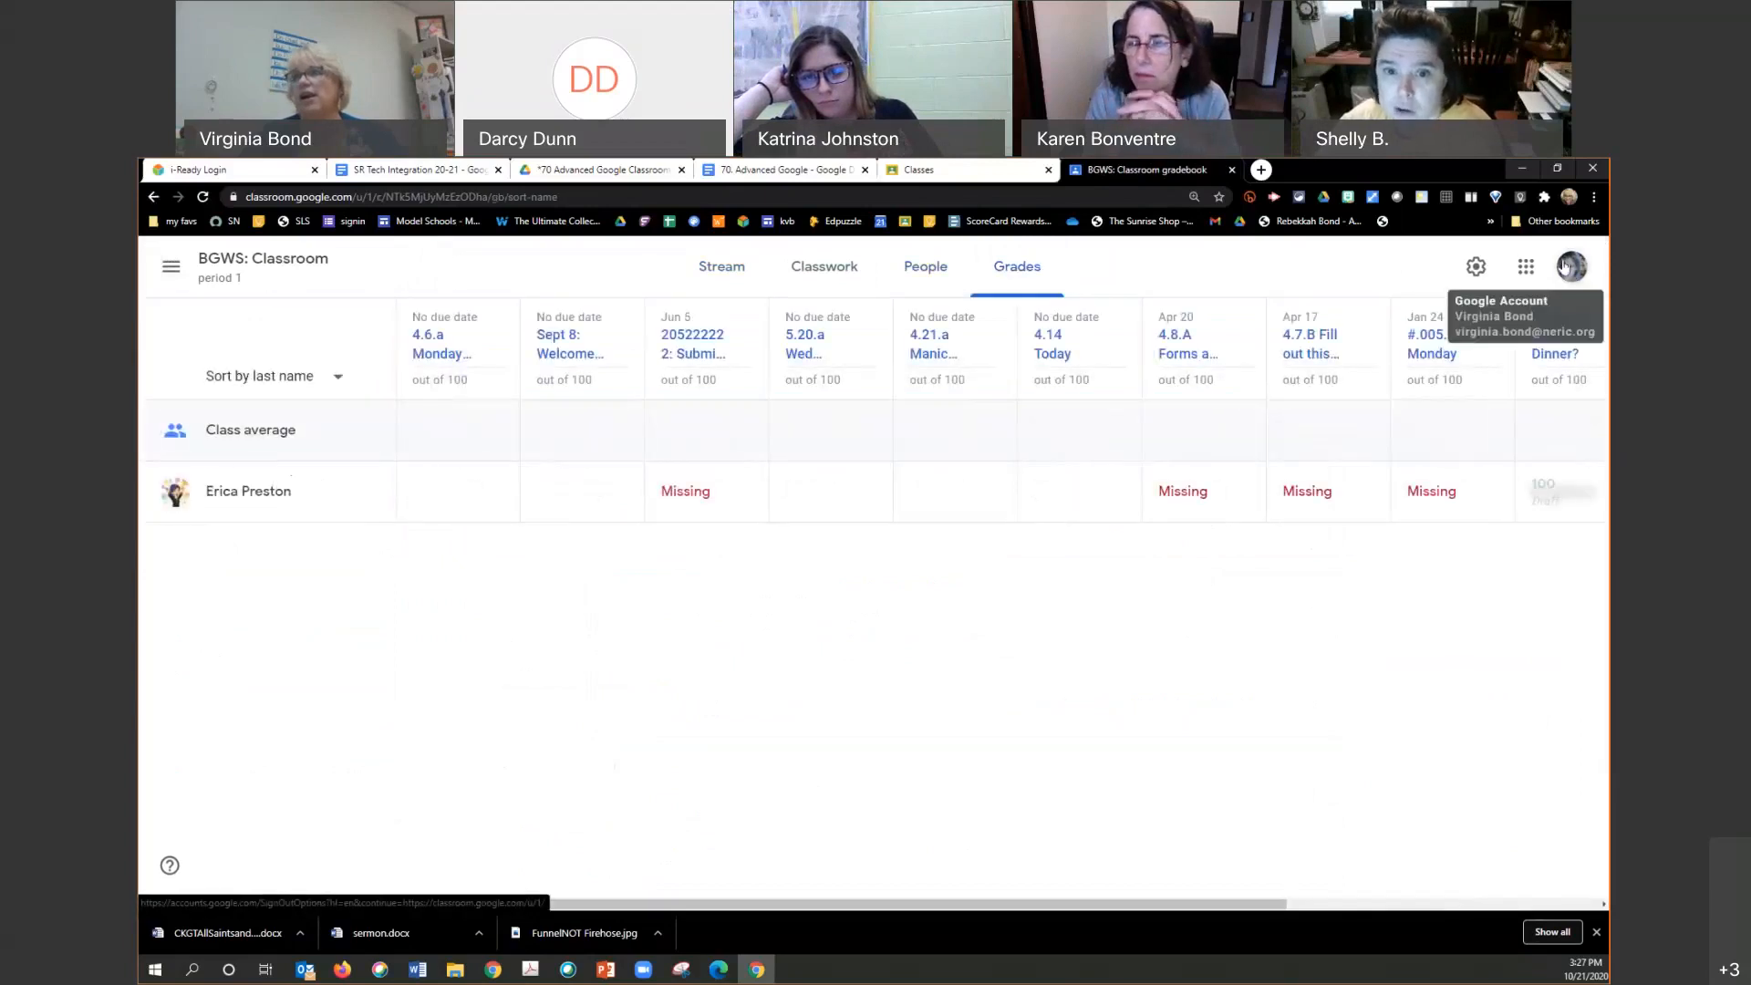
Step: Switch to the default Google account and look over its list of classes
{"action": "left_click", "coordinate": [1563, 275]}
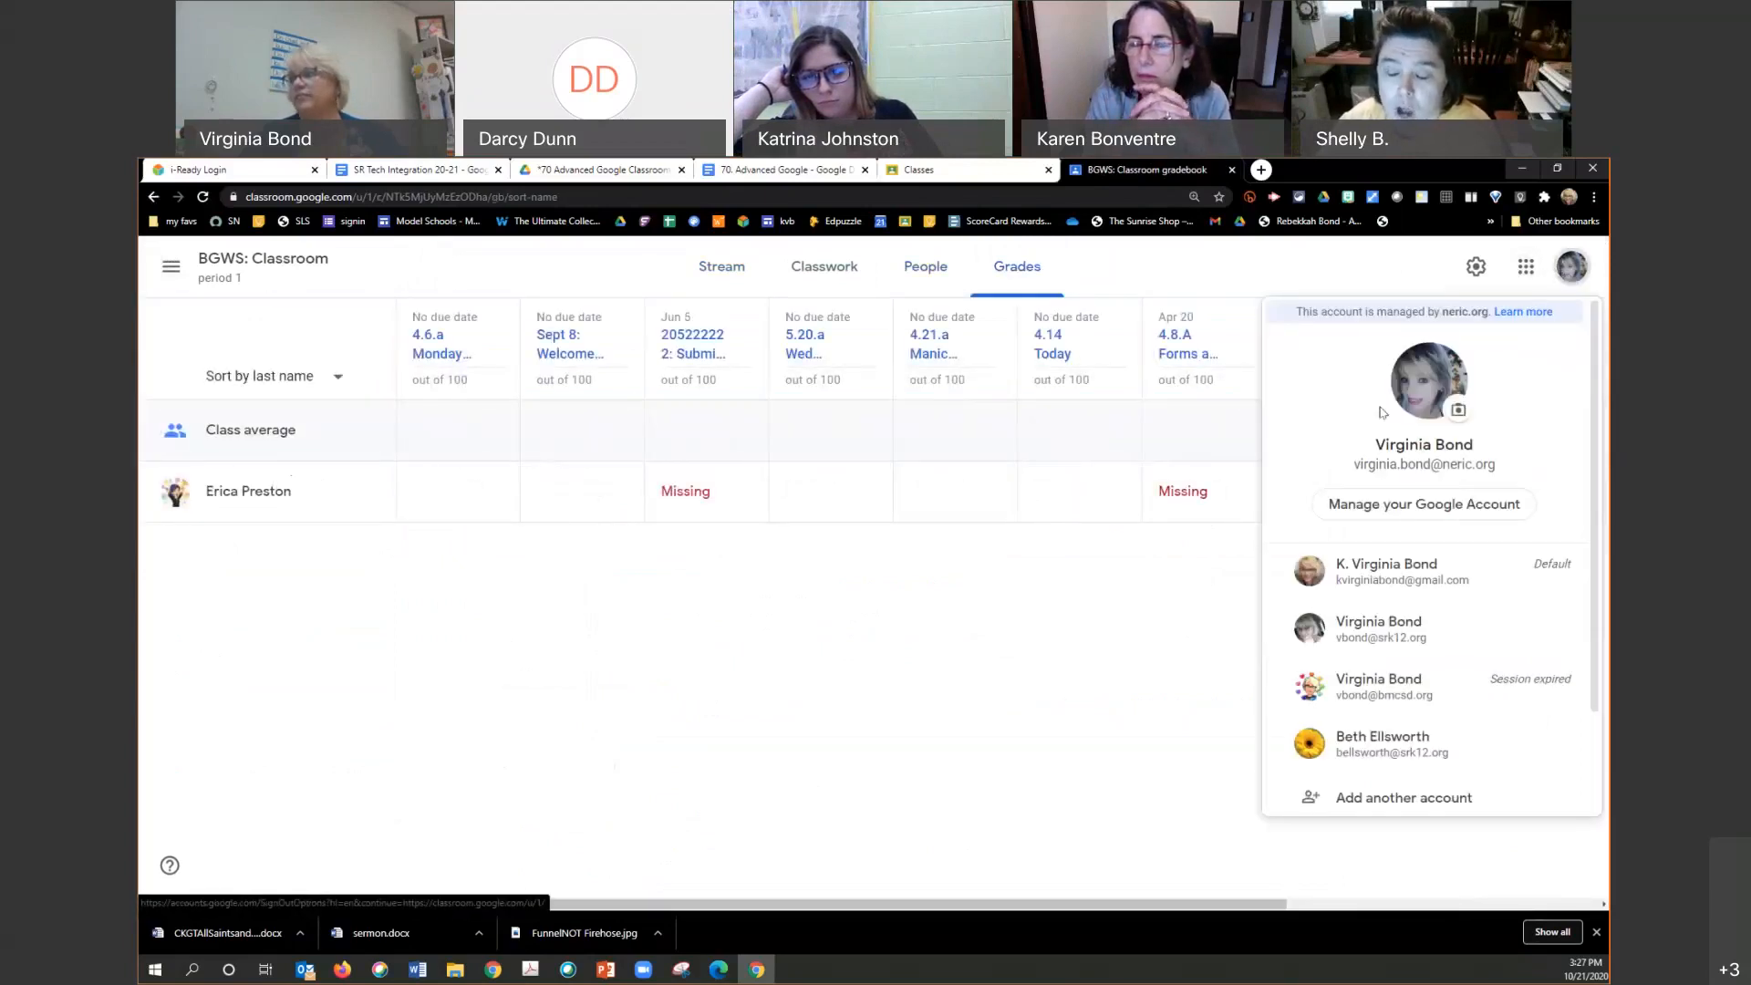
{"action": "left_click", "coordinate": [1305, 570]}
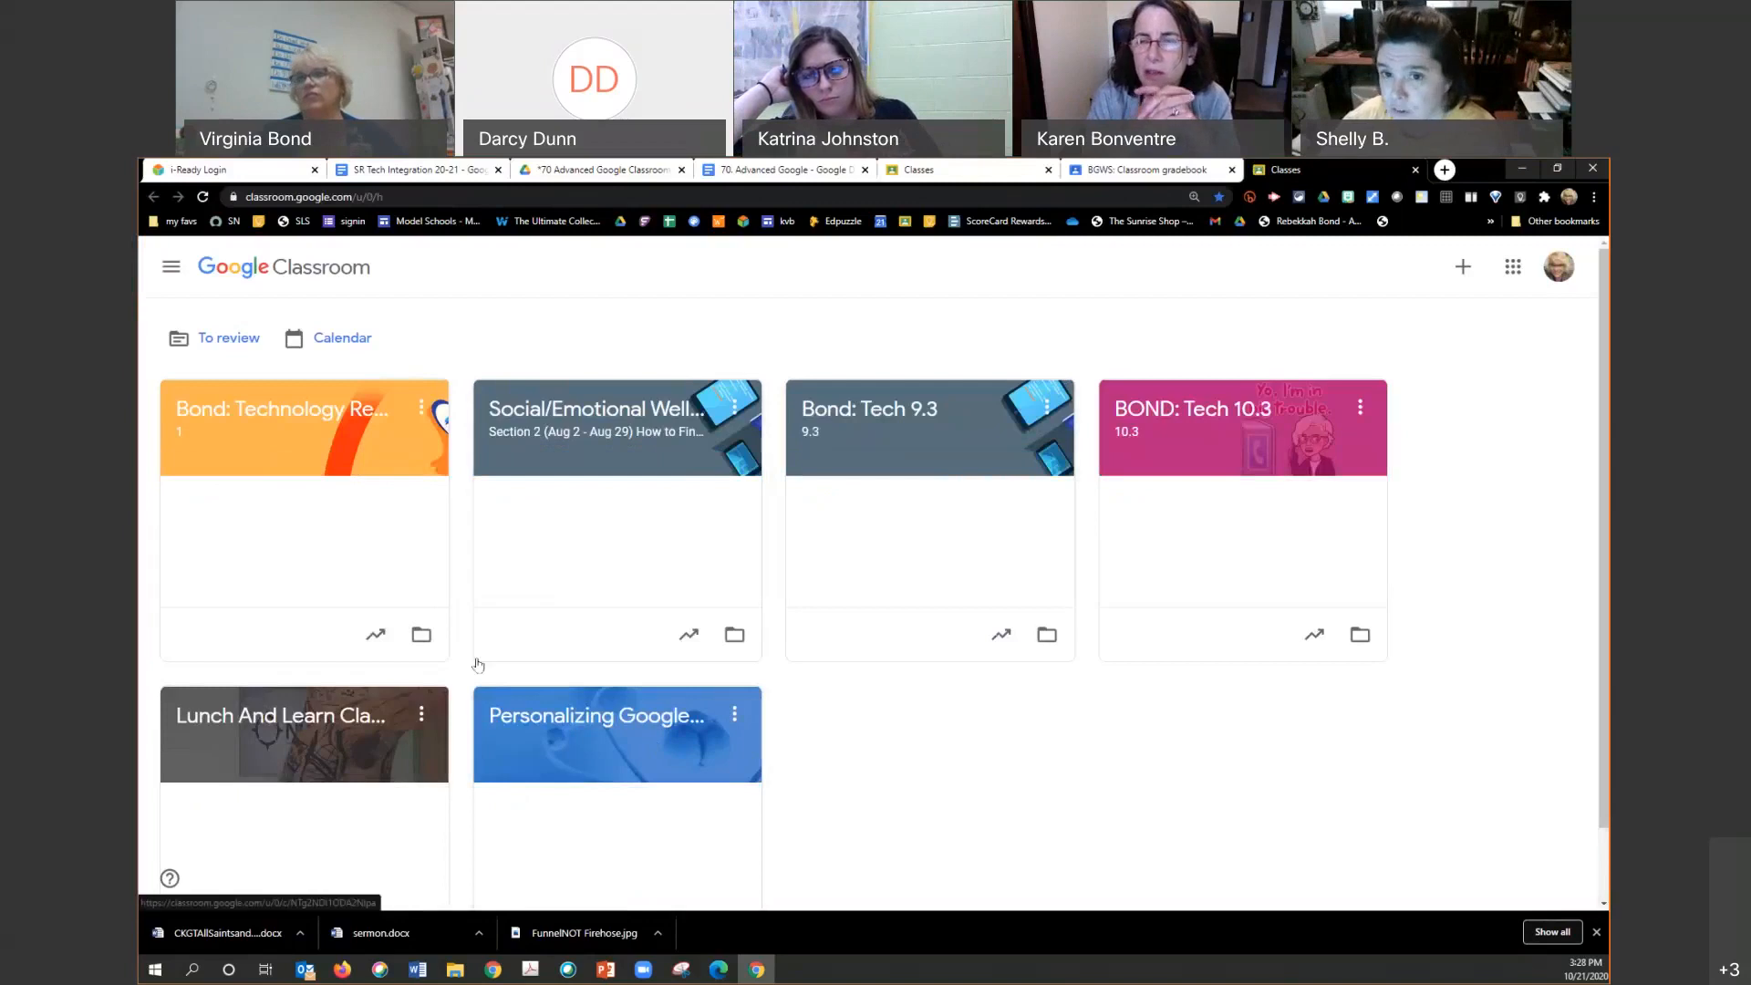
{"action": "scroll", "coordinate": [857, 743], "scroll_direction": "down", "scroll_amount": 1}
{"action": "scroll", "coordinate": [857, 743], "scroll_direction": "up", "scroll_amount": 1}
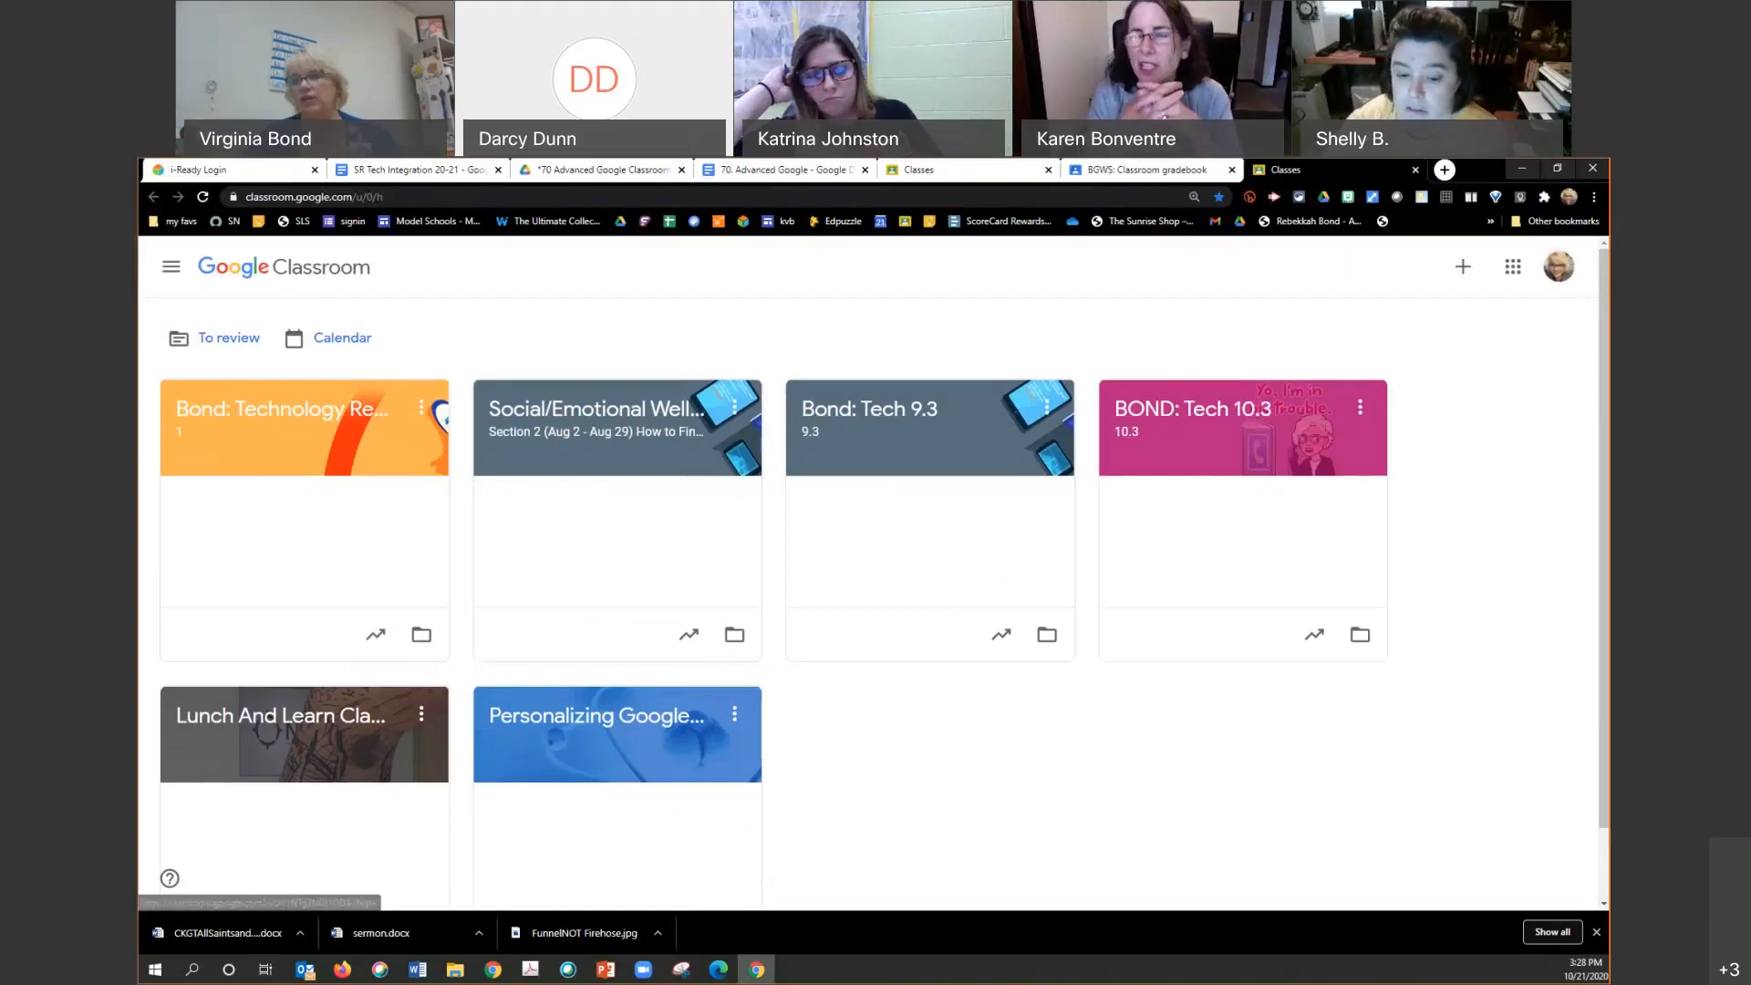
Step: Switch to a maximized Firefox window and open classroom.google.com
{"action": "left_click", "coordinate": [347, 947]}
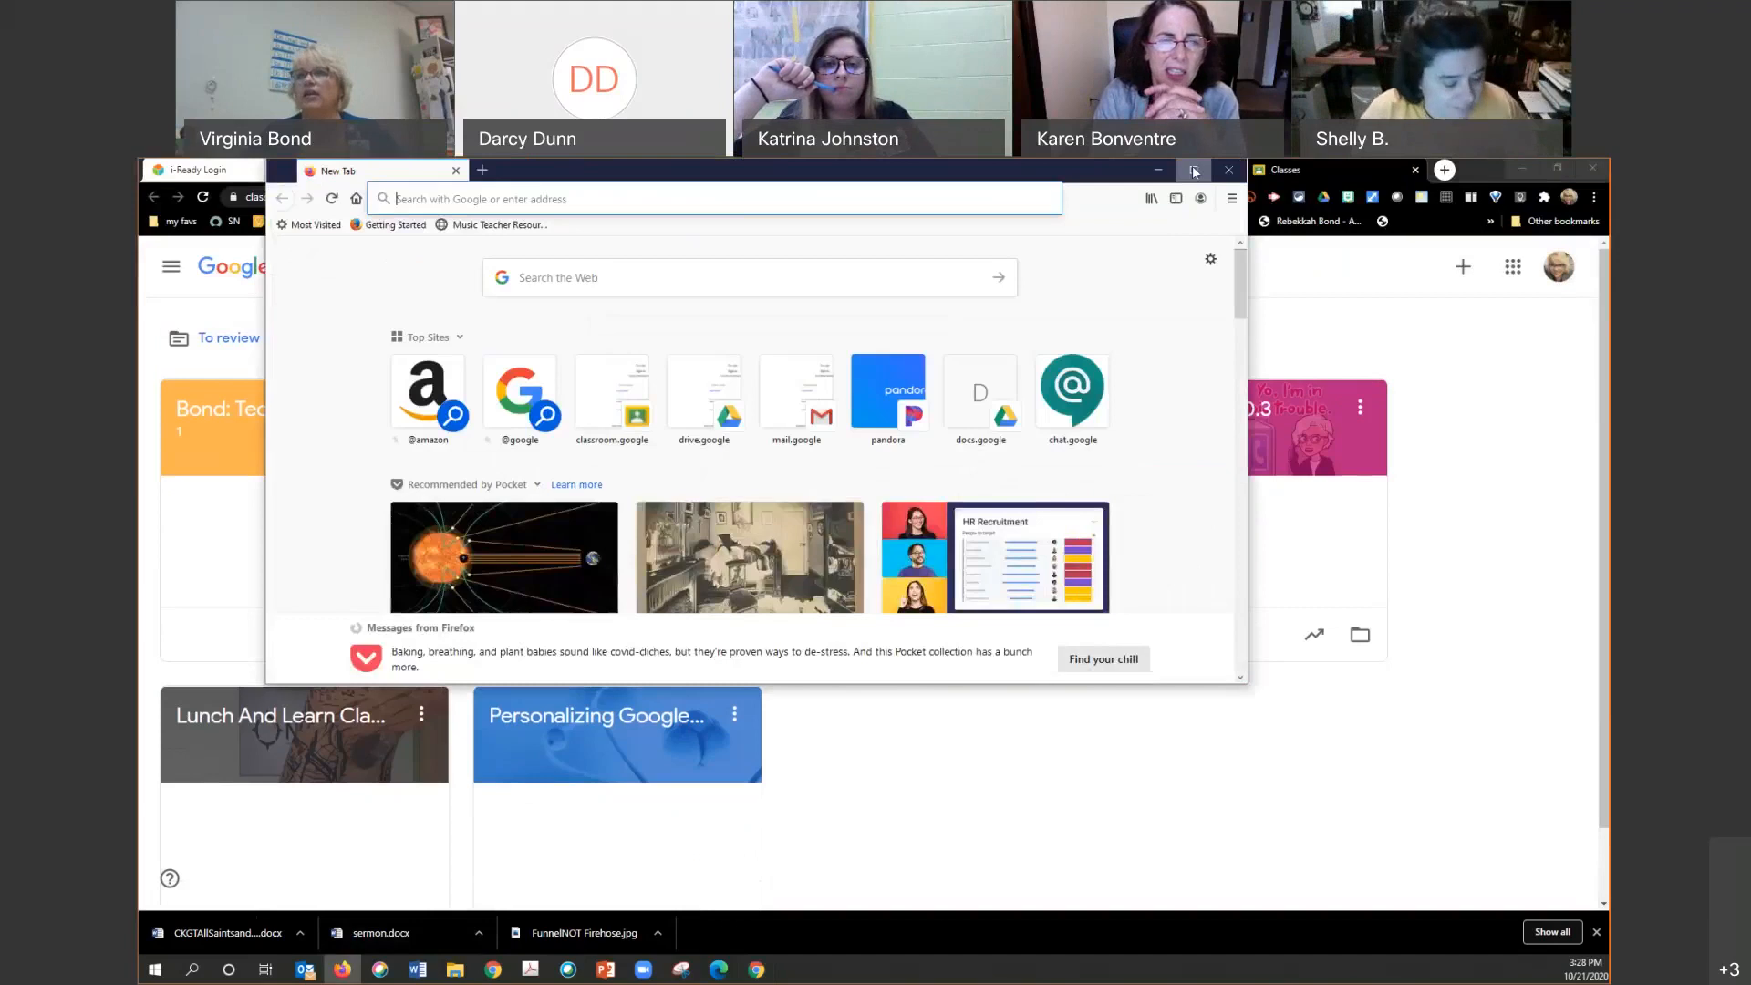
{"action": "left_click", "coordinate": [1194, 171]}
{"action": "left_click", "coordinate": [285, 198]}
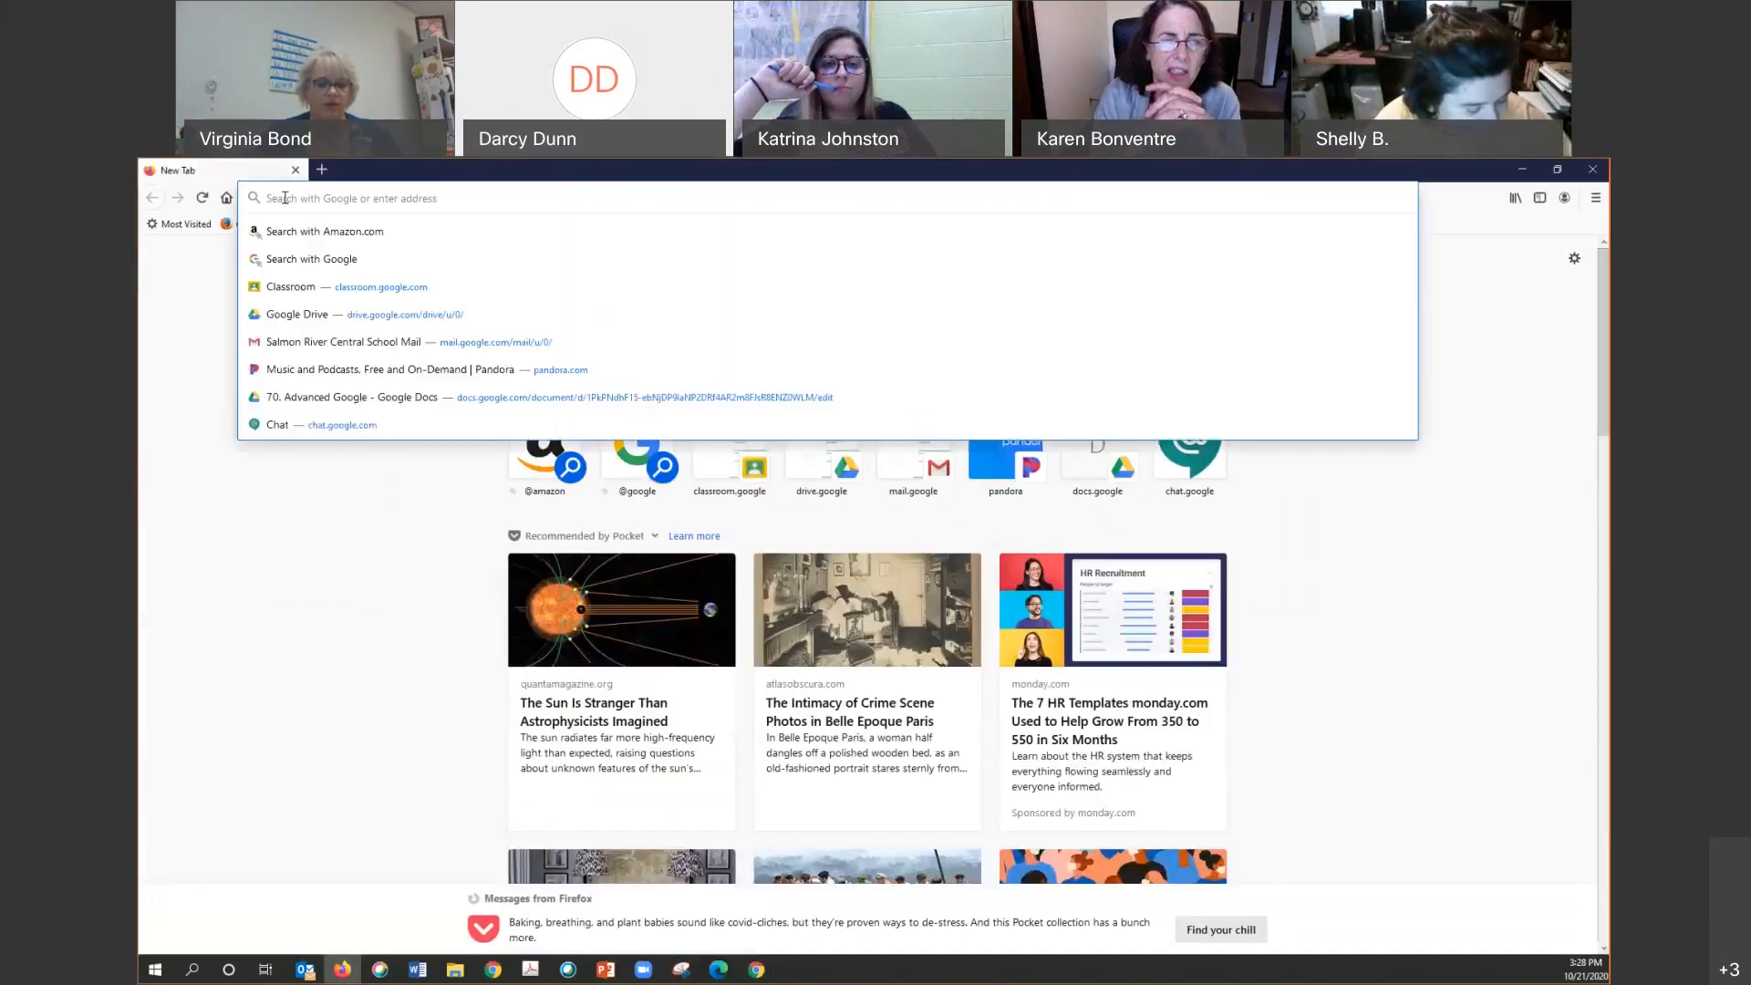
{"action": "type", "text": "classroom.google.com/"}
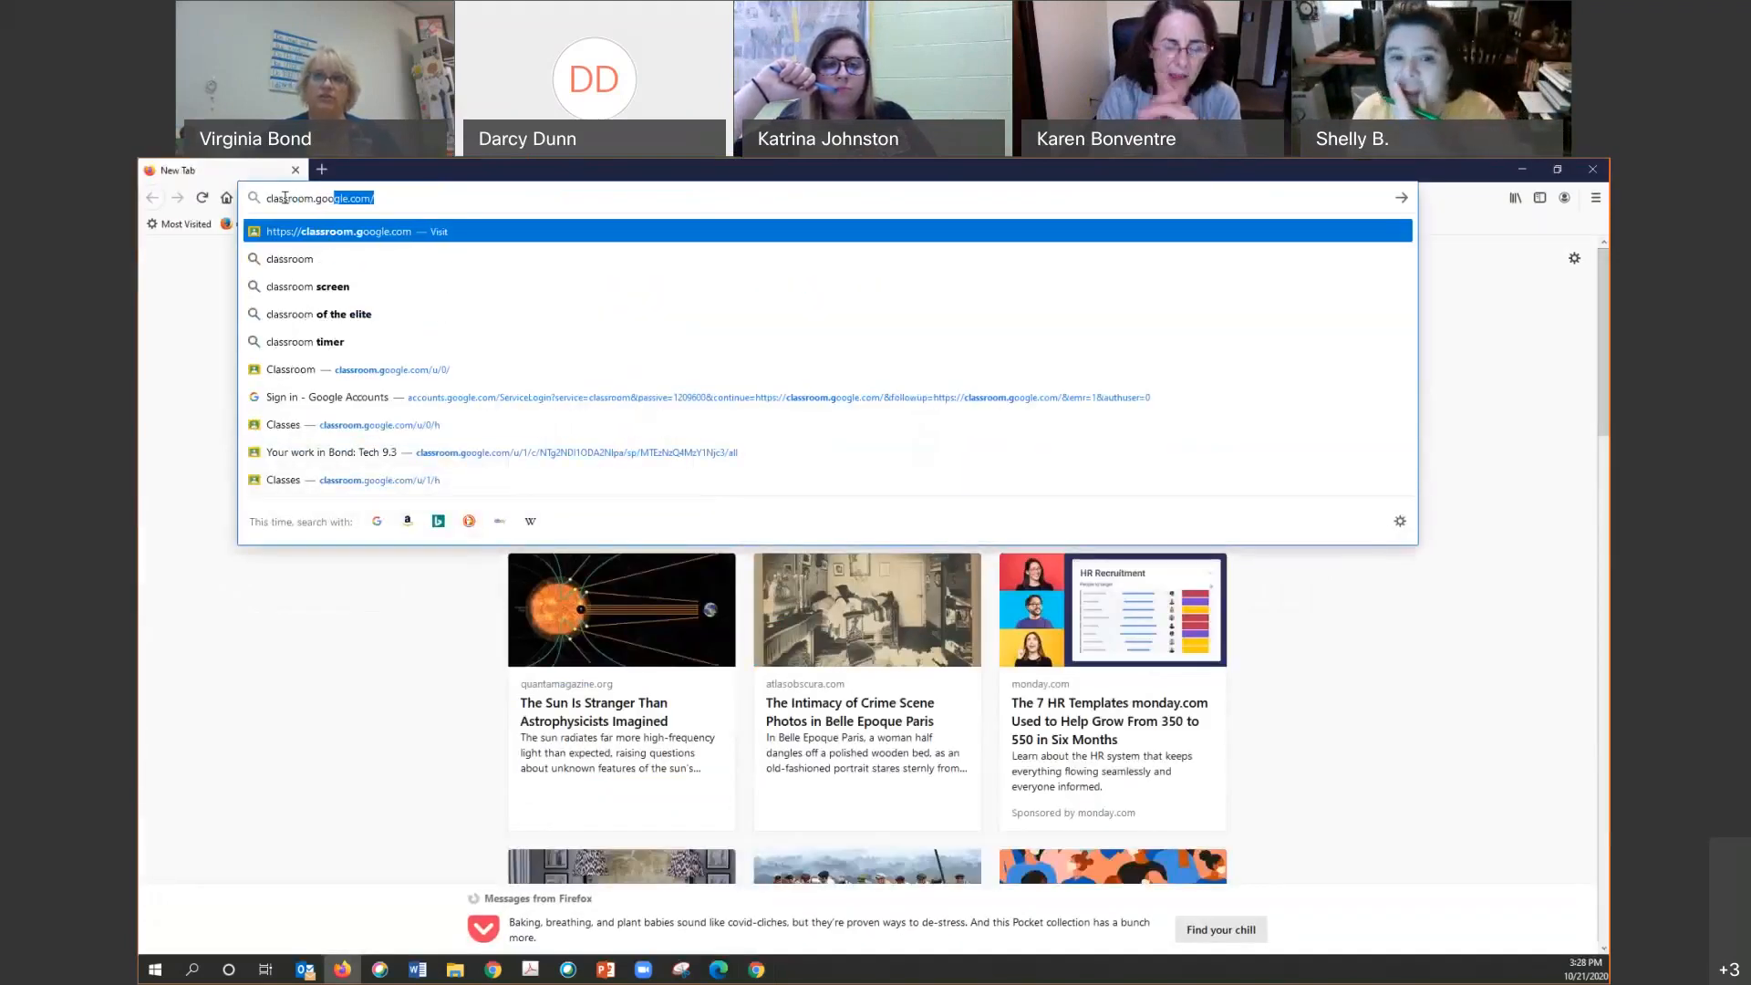
{"action": "key", "text": "Return"}
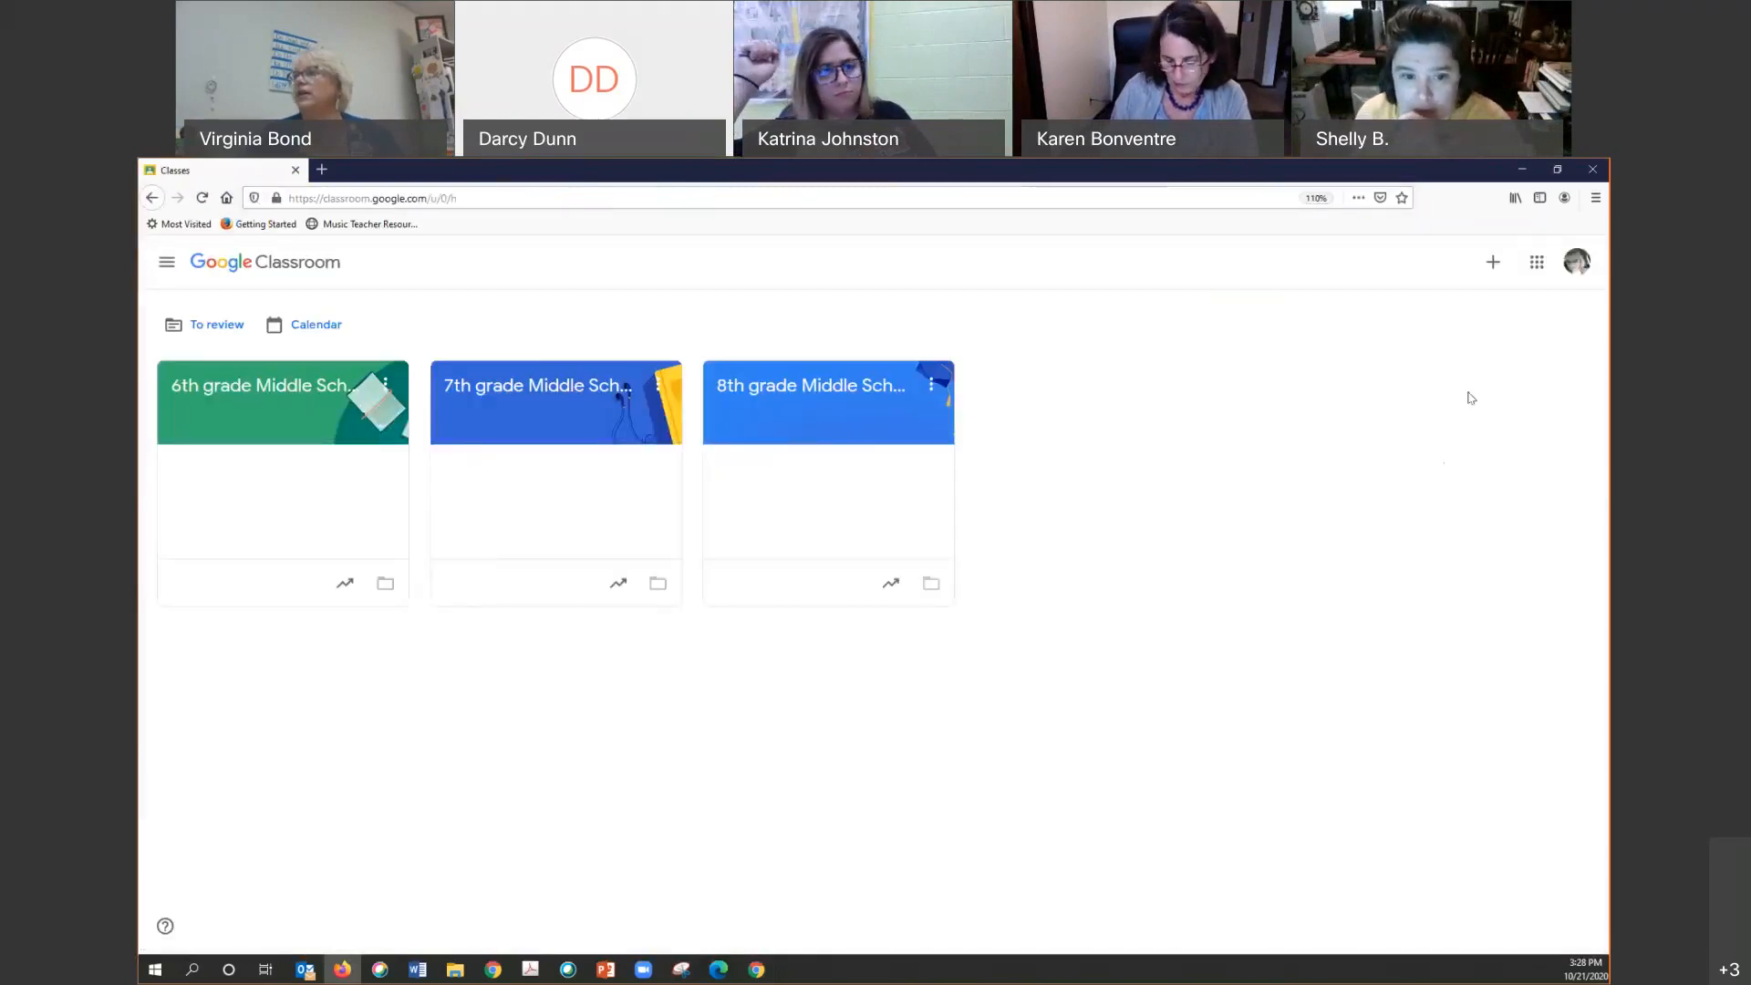
Step: Switch to the student account and expand the 9.1.a Welcome slide presentation group1 assignment in the Tech 9.3 classwork
{"action": "left_click", "coordinate": [1579, 262]}
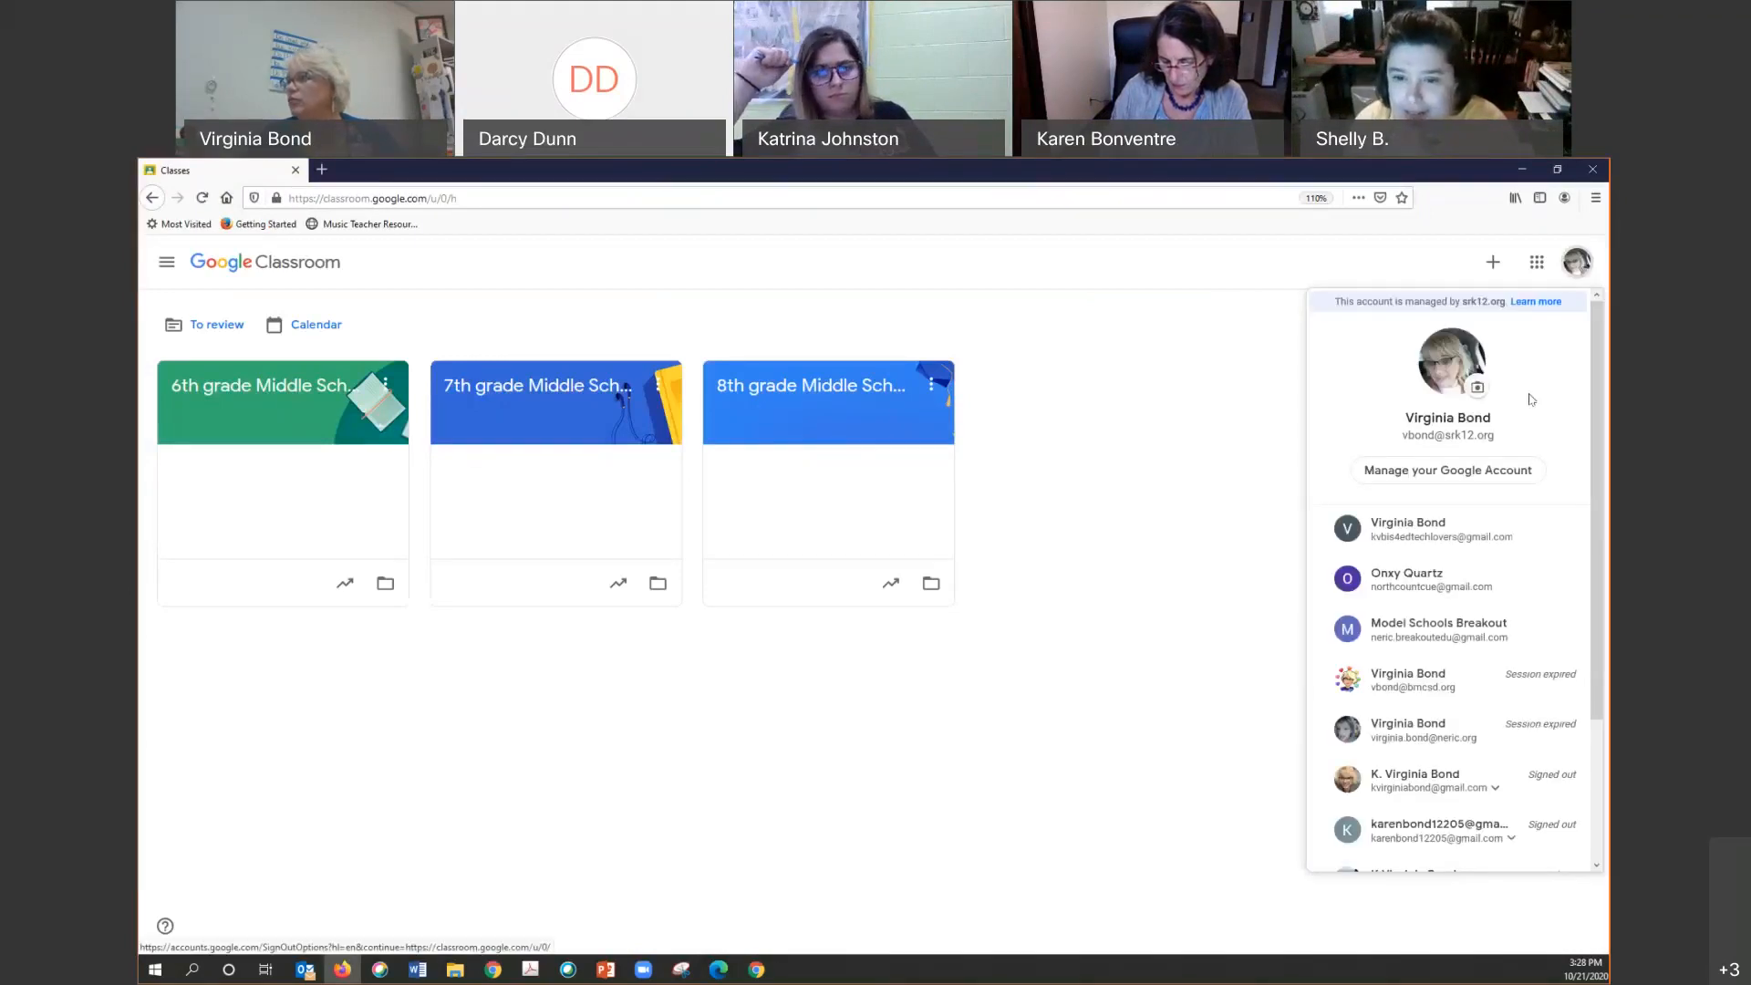
{"action": "left_click", "coordinate": [1436, 536]}
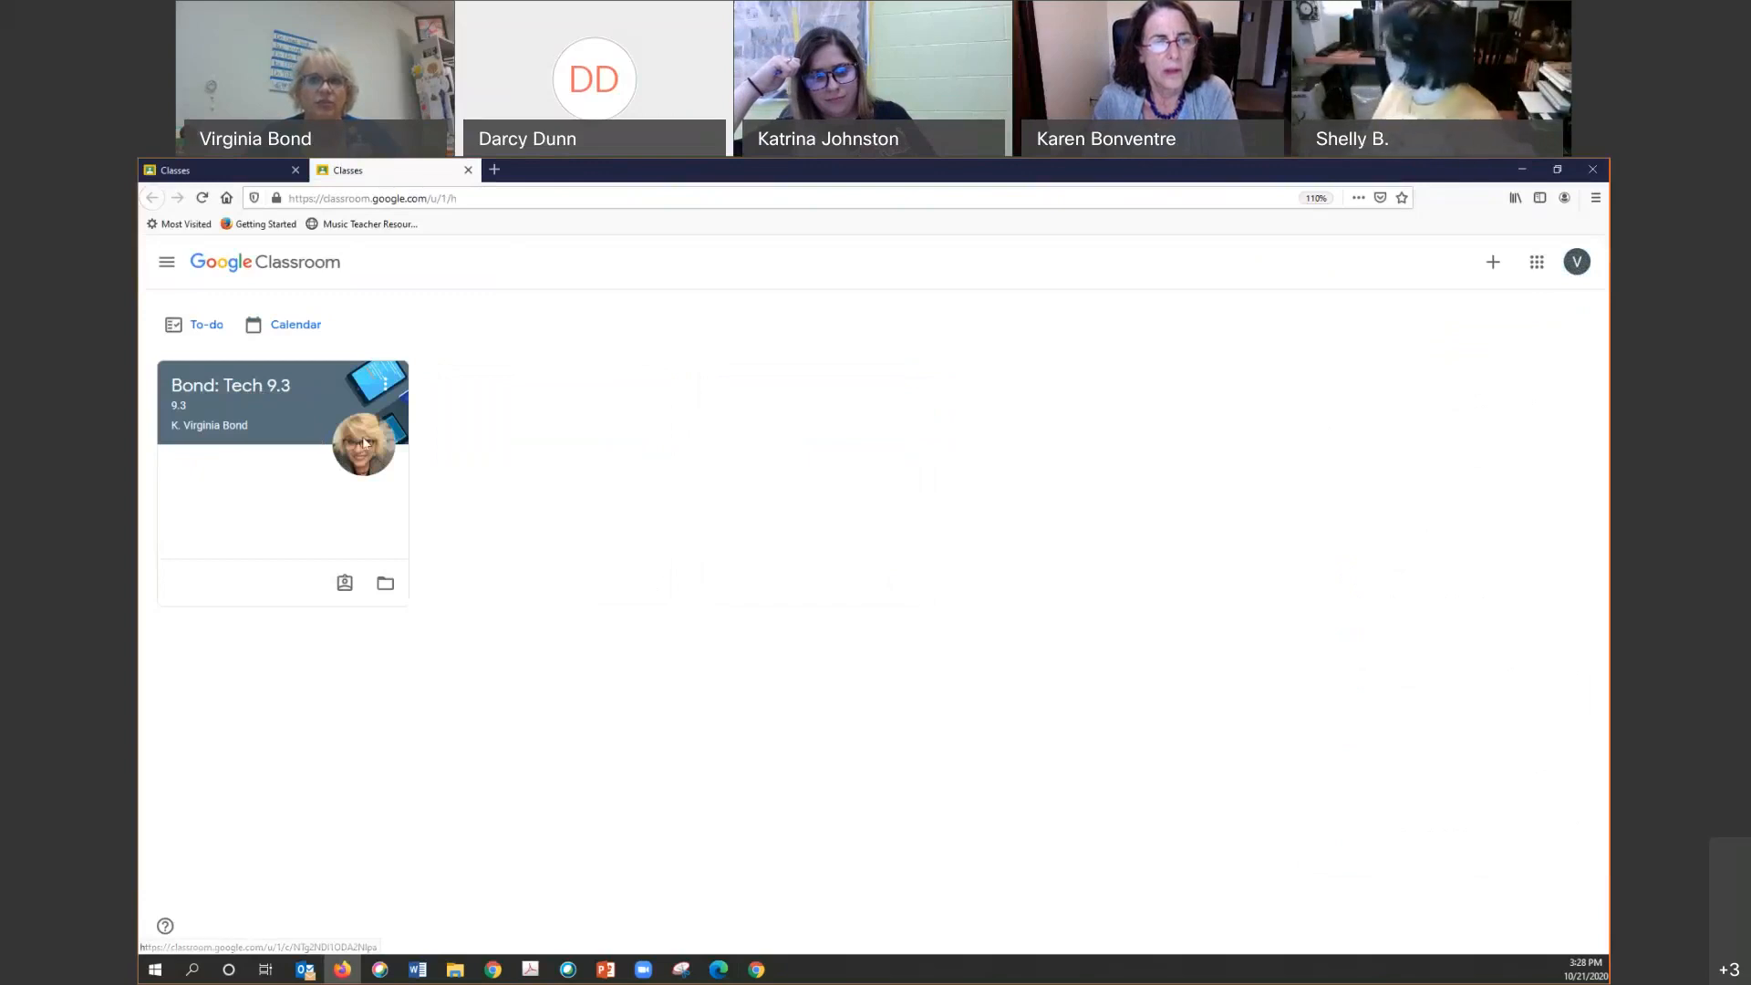
{"action": "left_click", "coordinate": [255, 394]}
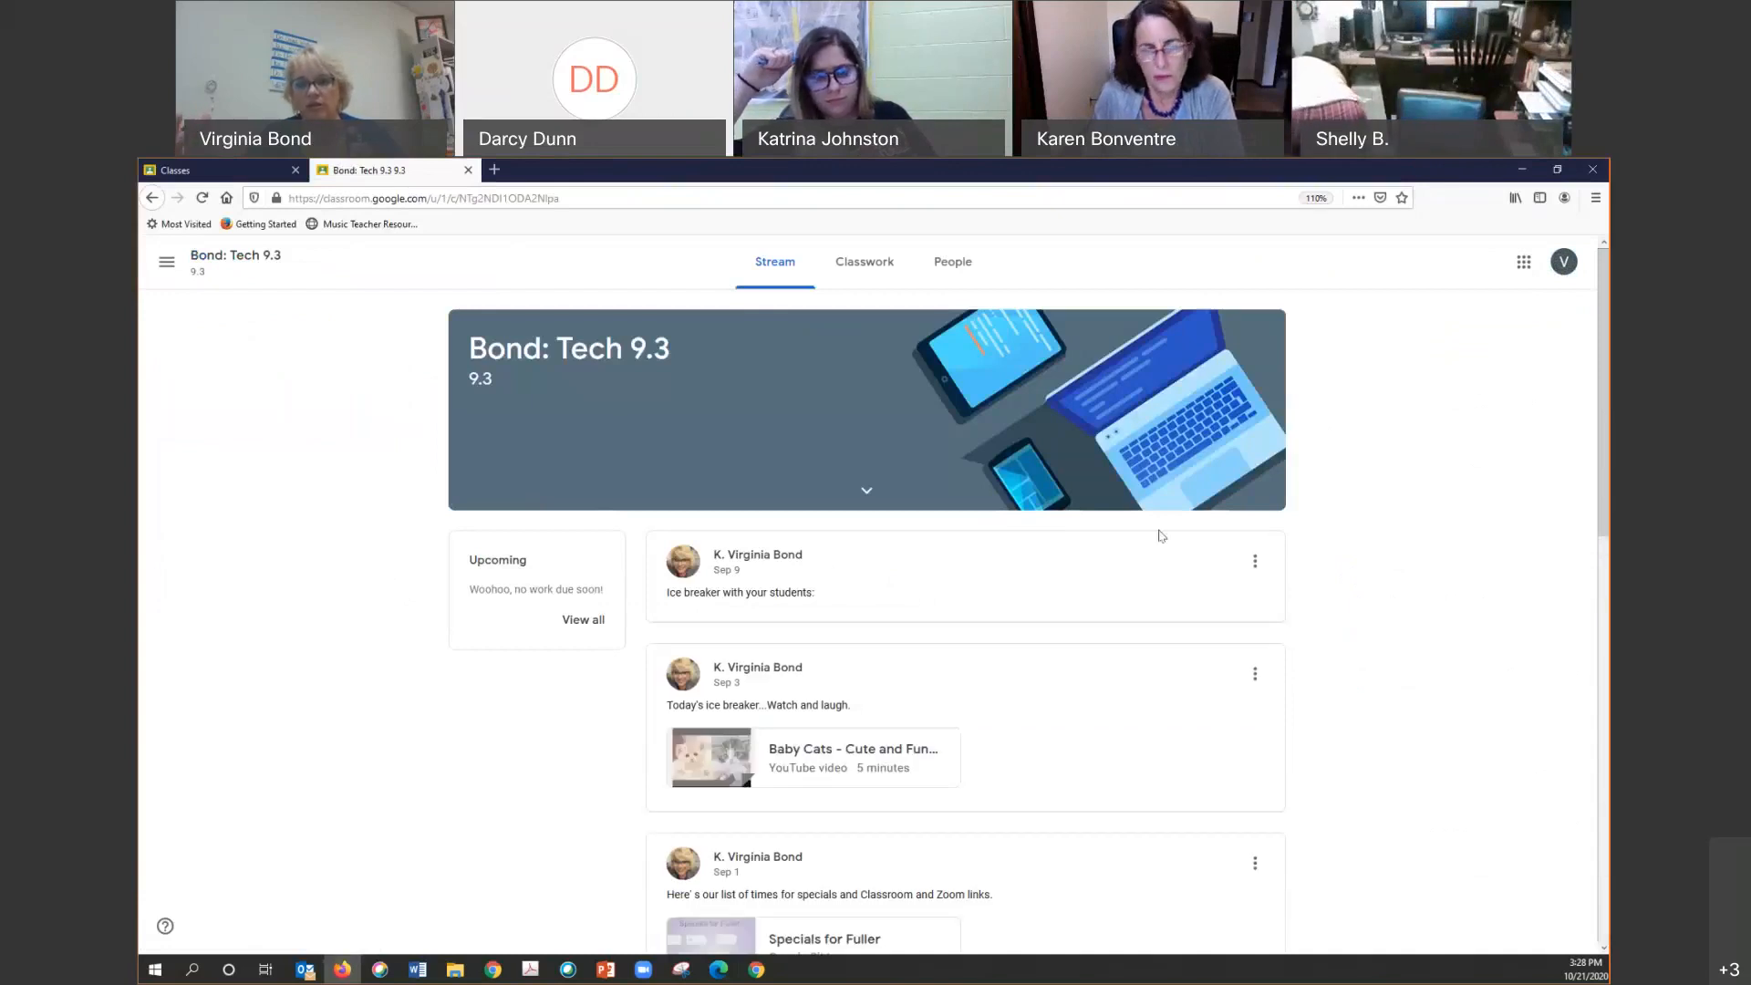
{"action": "left_click", "coordinate": [845, 270]}
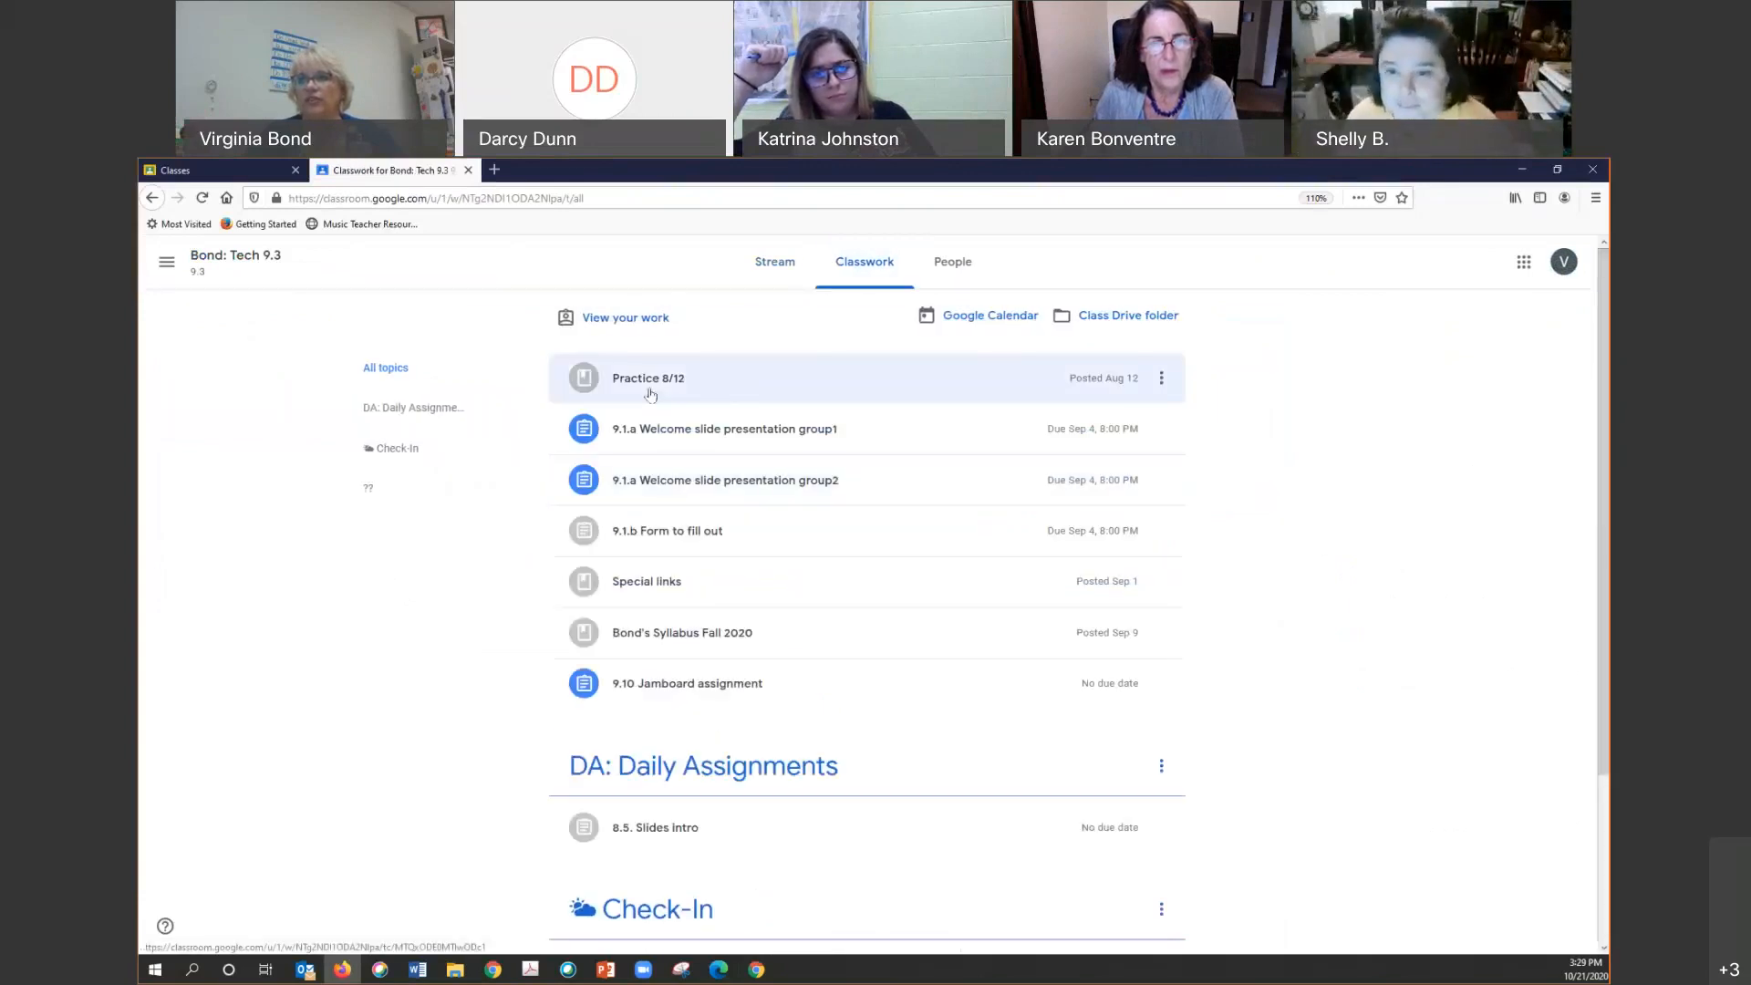
{"action": "left_click", "coordinate": [644, 435]}
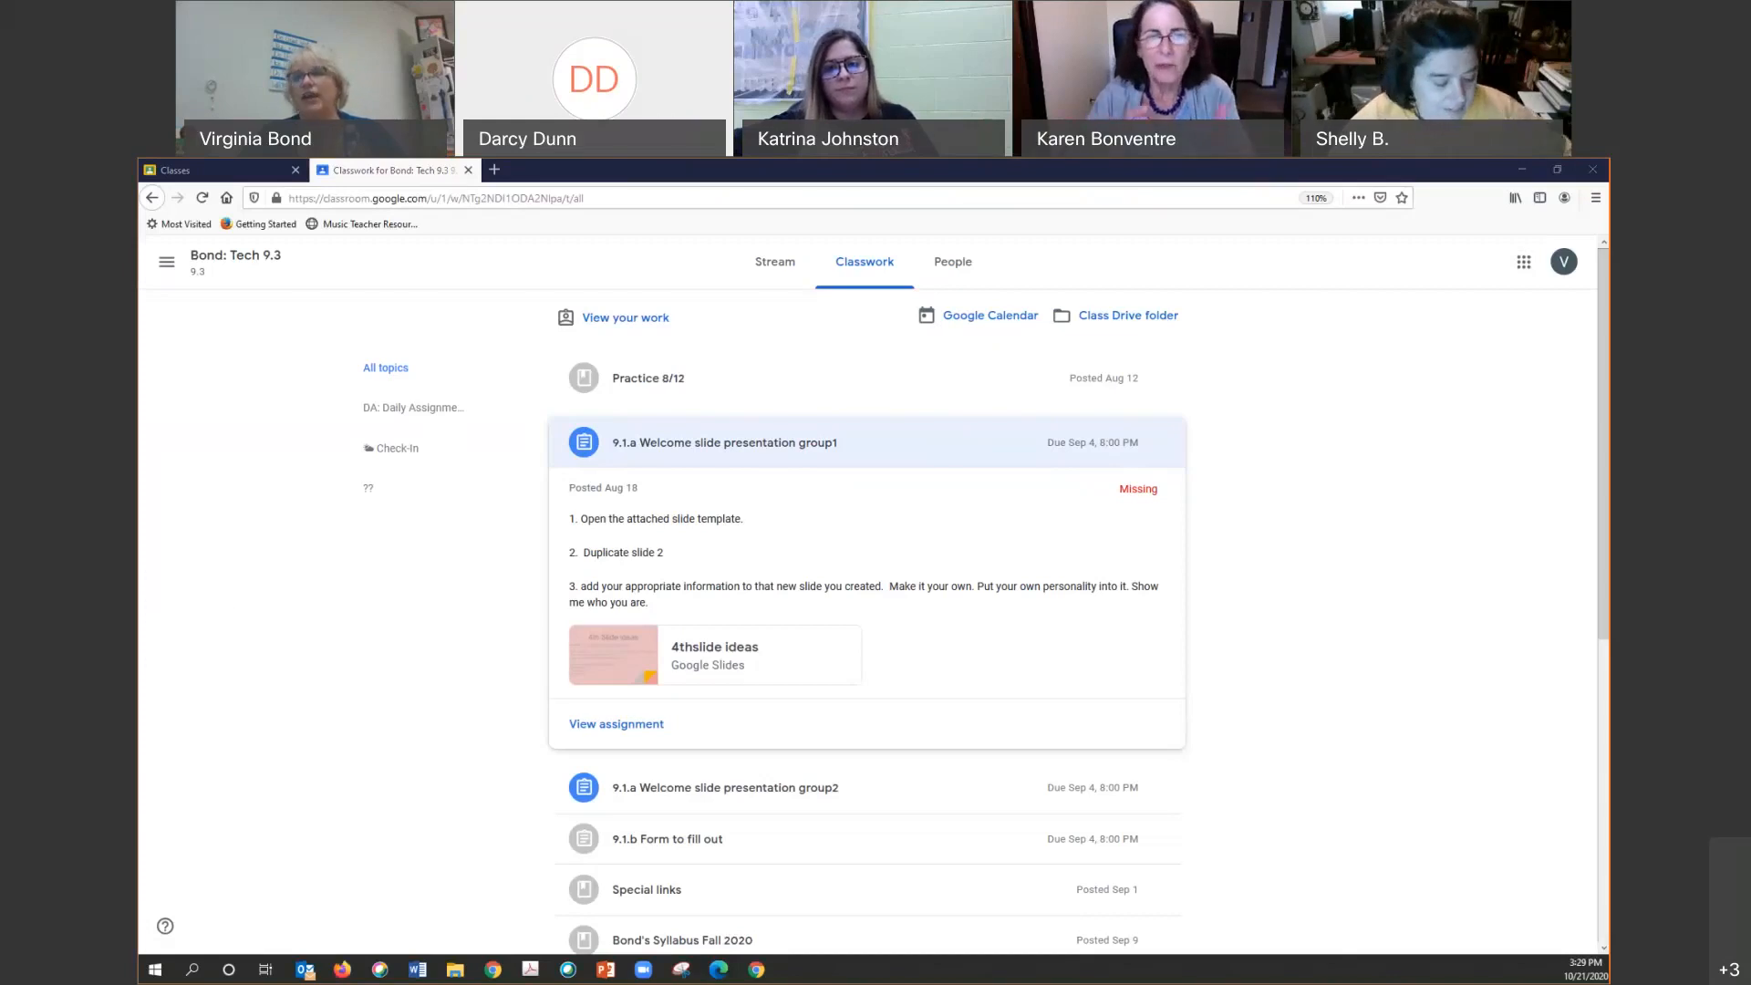
{"action": "left_click", "coordinate": [1563, 263]}
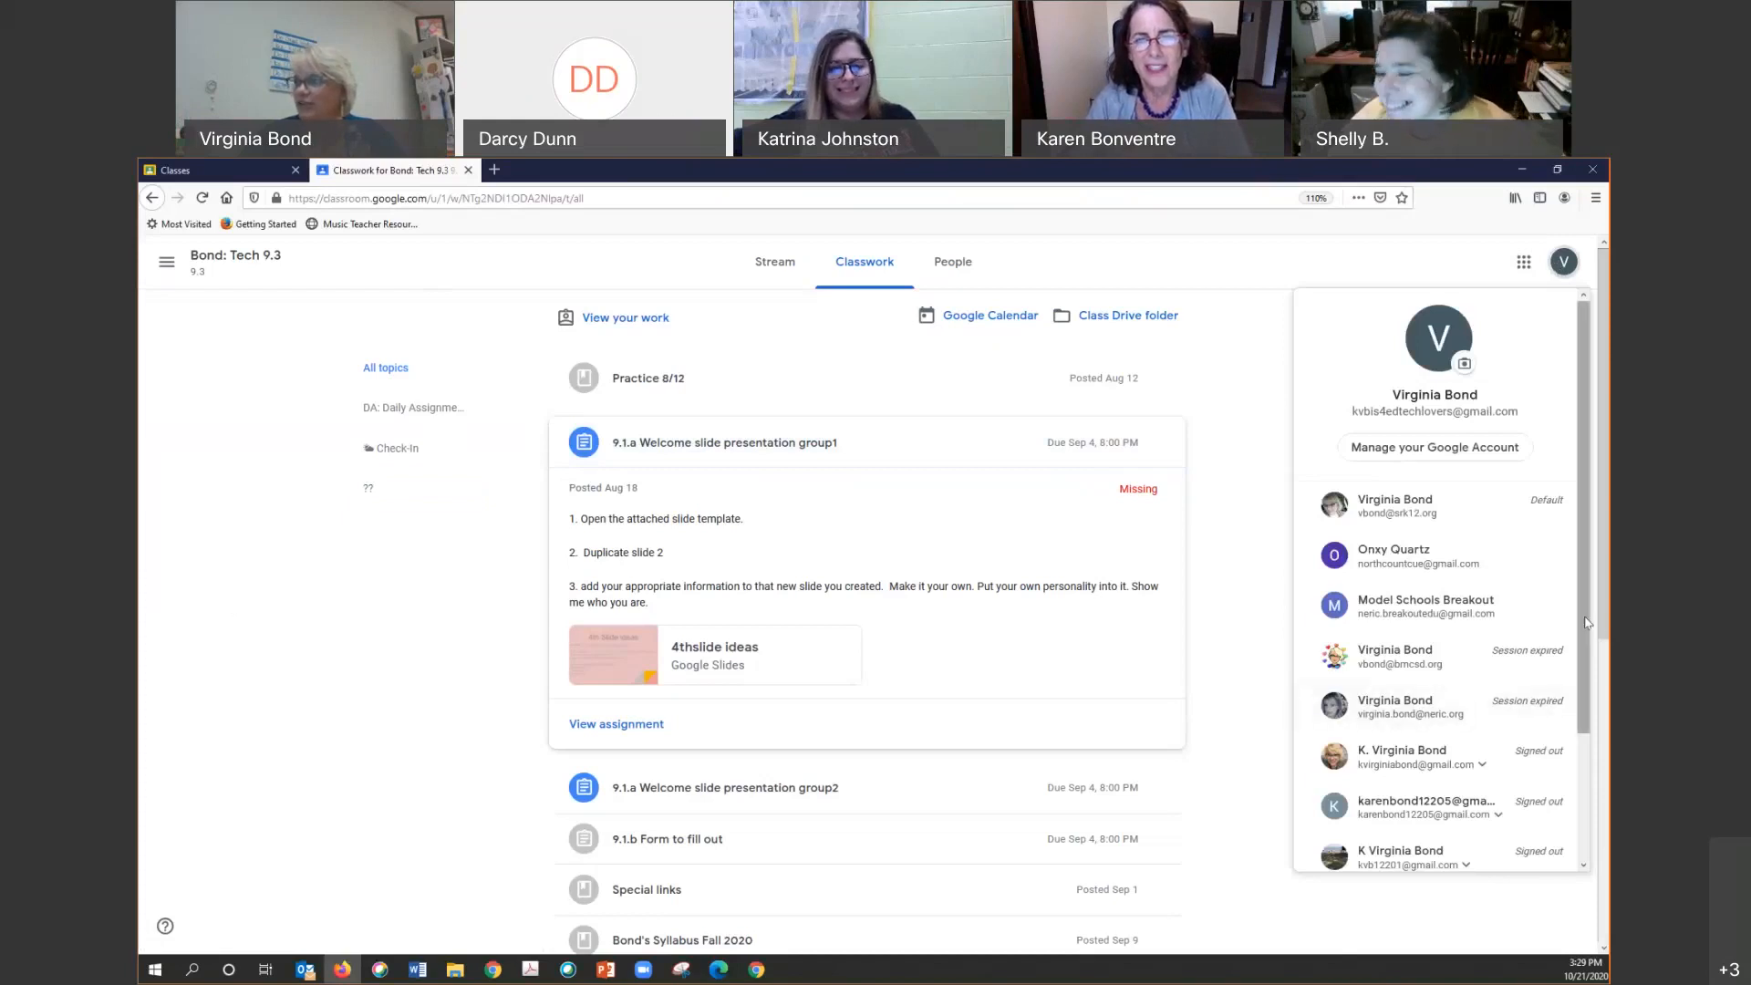
{"action": "scroll", "coordinate": [1584, 633], "scroll_direction": "down", "scroll_amount": 2}
{"action": "scroll", "coordinate": [1584, 634], "scroll_direction": "up", "scroll_amount": 1}
{"action": "scroll", "coordinate": [1582, 639], "scroll_direction": "up", "scroll_amount": 1}
{"action": "scroll", "coordinate": [1573, 652], "scroll_direction": "down", "scroll_amount": 2}
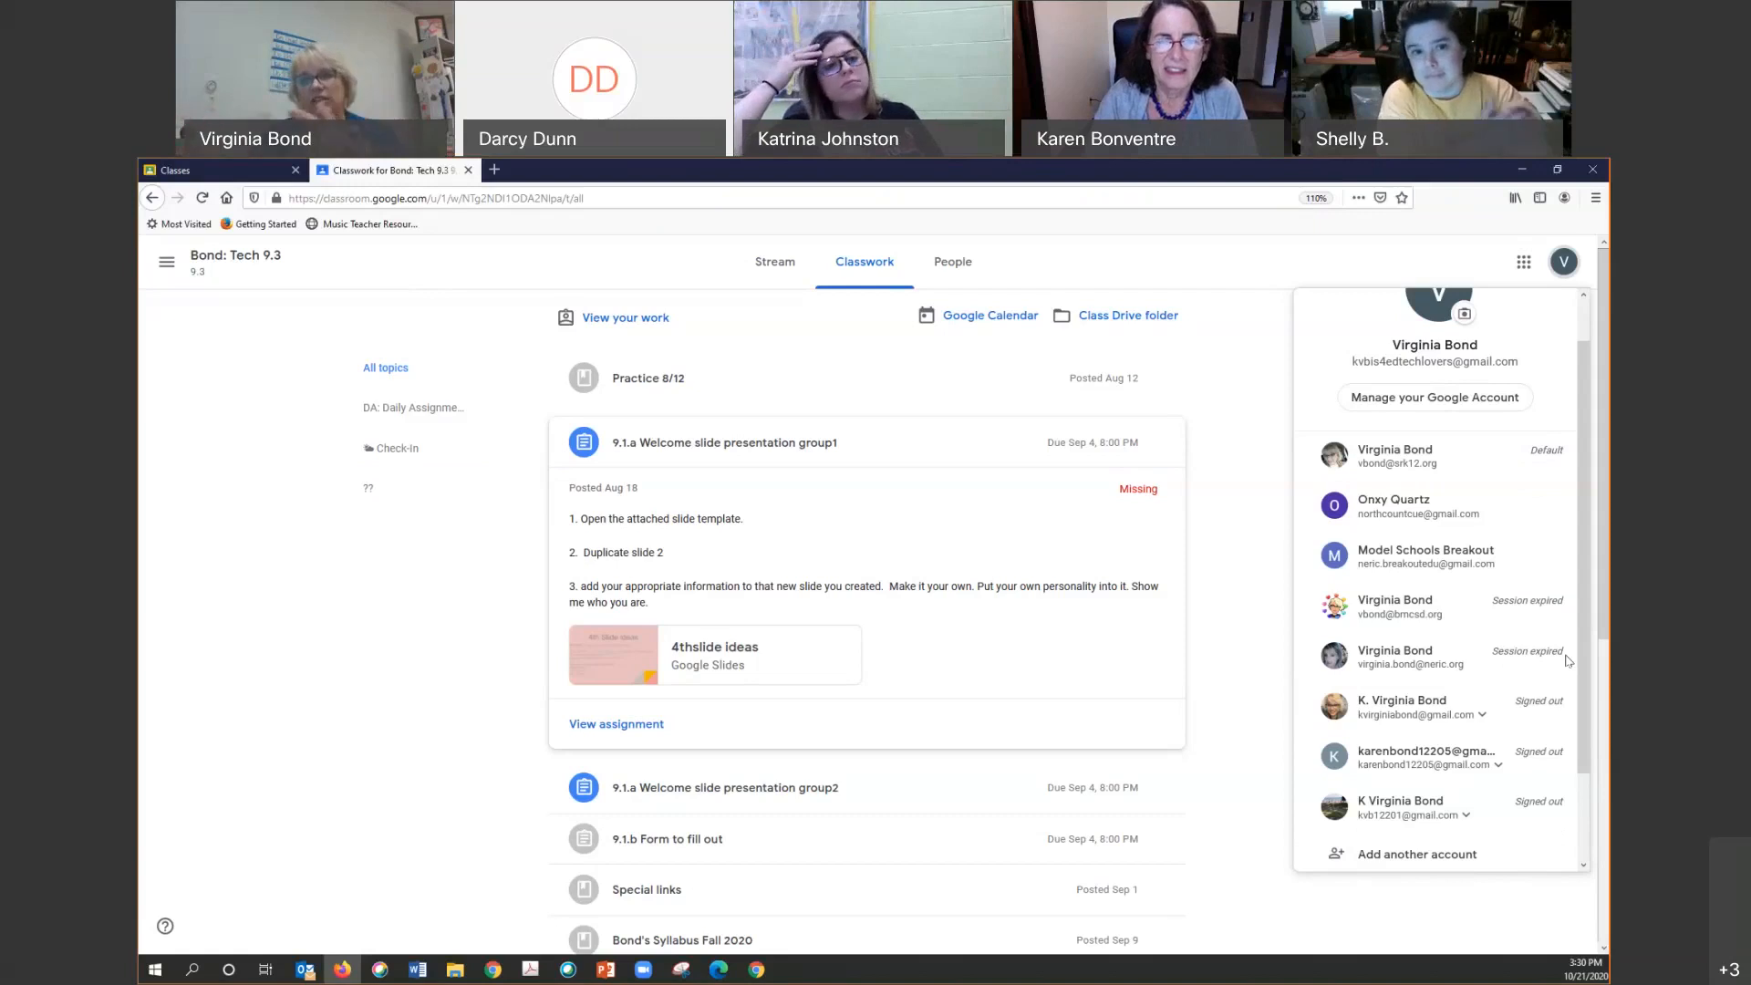
Step: Examine the student's Assigned, Missing and Done to-do lists for the Tech 9.3 class
{"action": "left_click", "coordinate": [739, 264]}
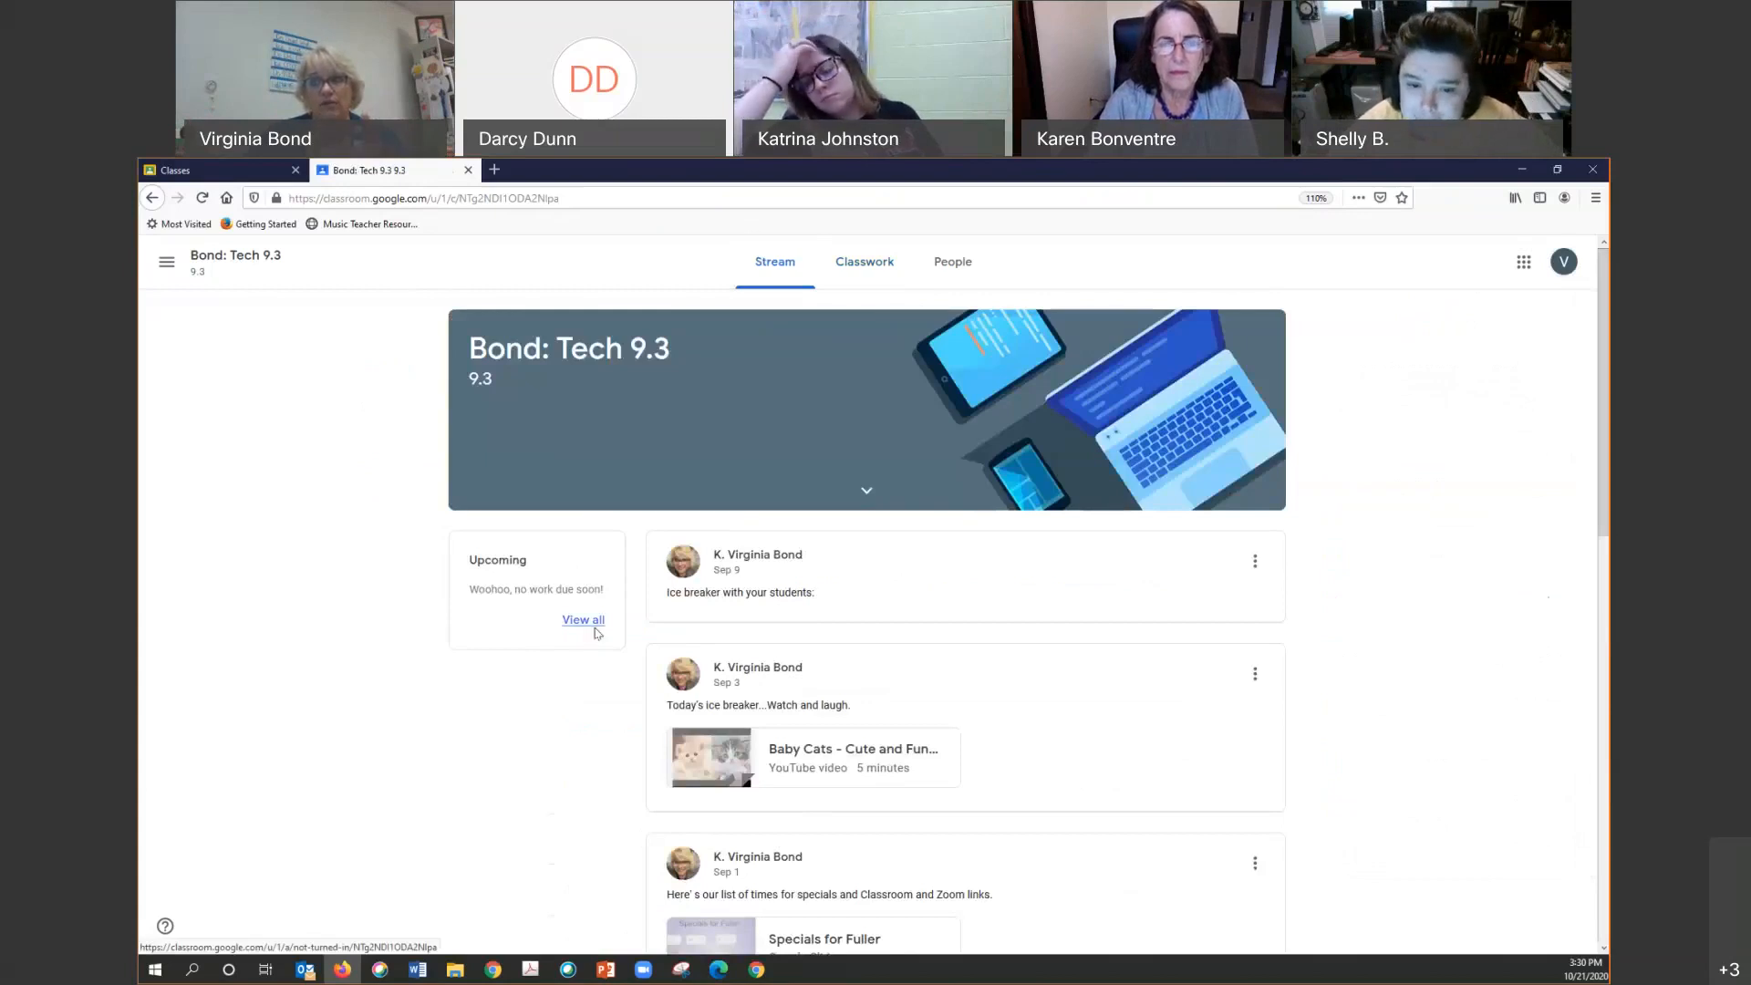
{"action": "left_click", "coordinate": [583, 621]}
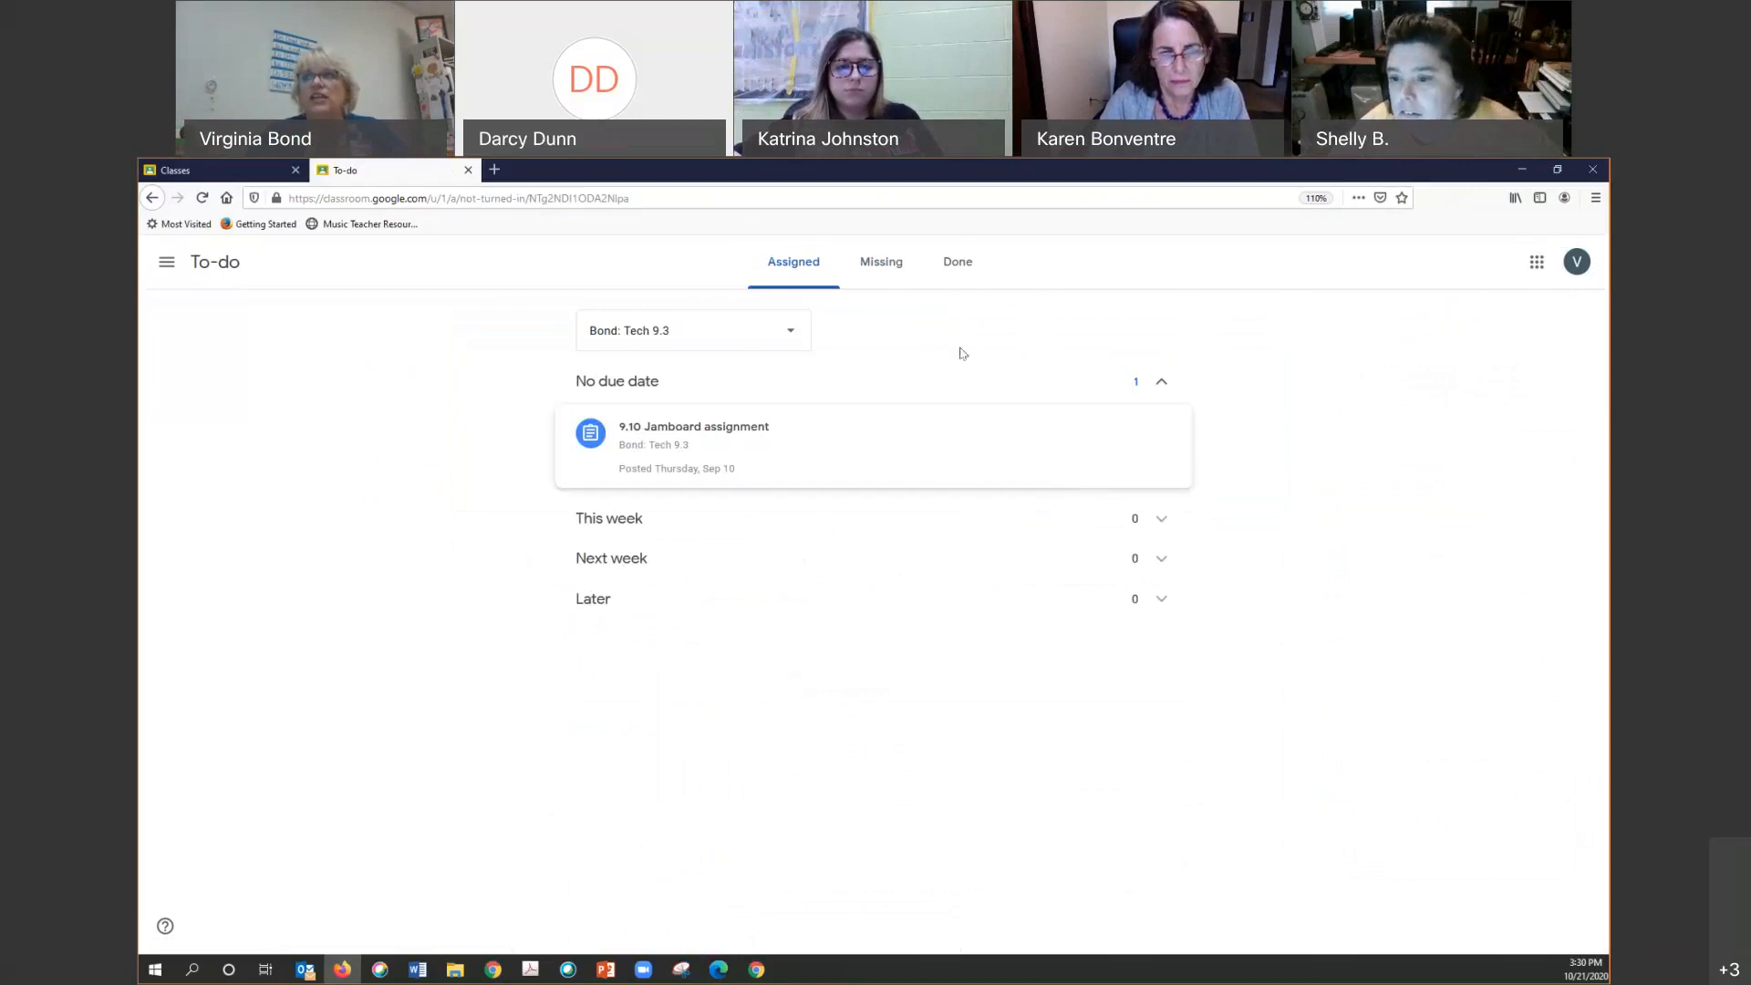
{"action": "left_click", "coordinate": [889, 270]}
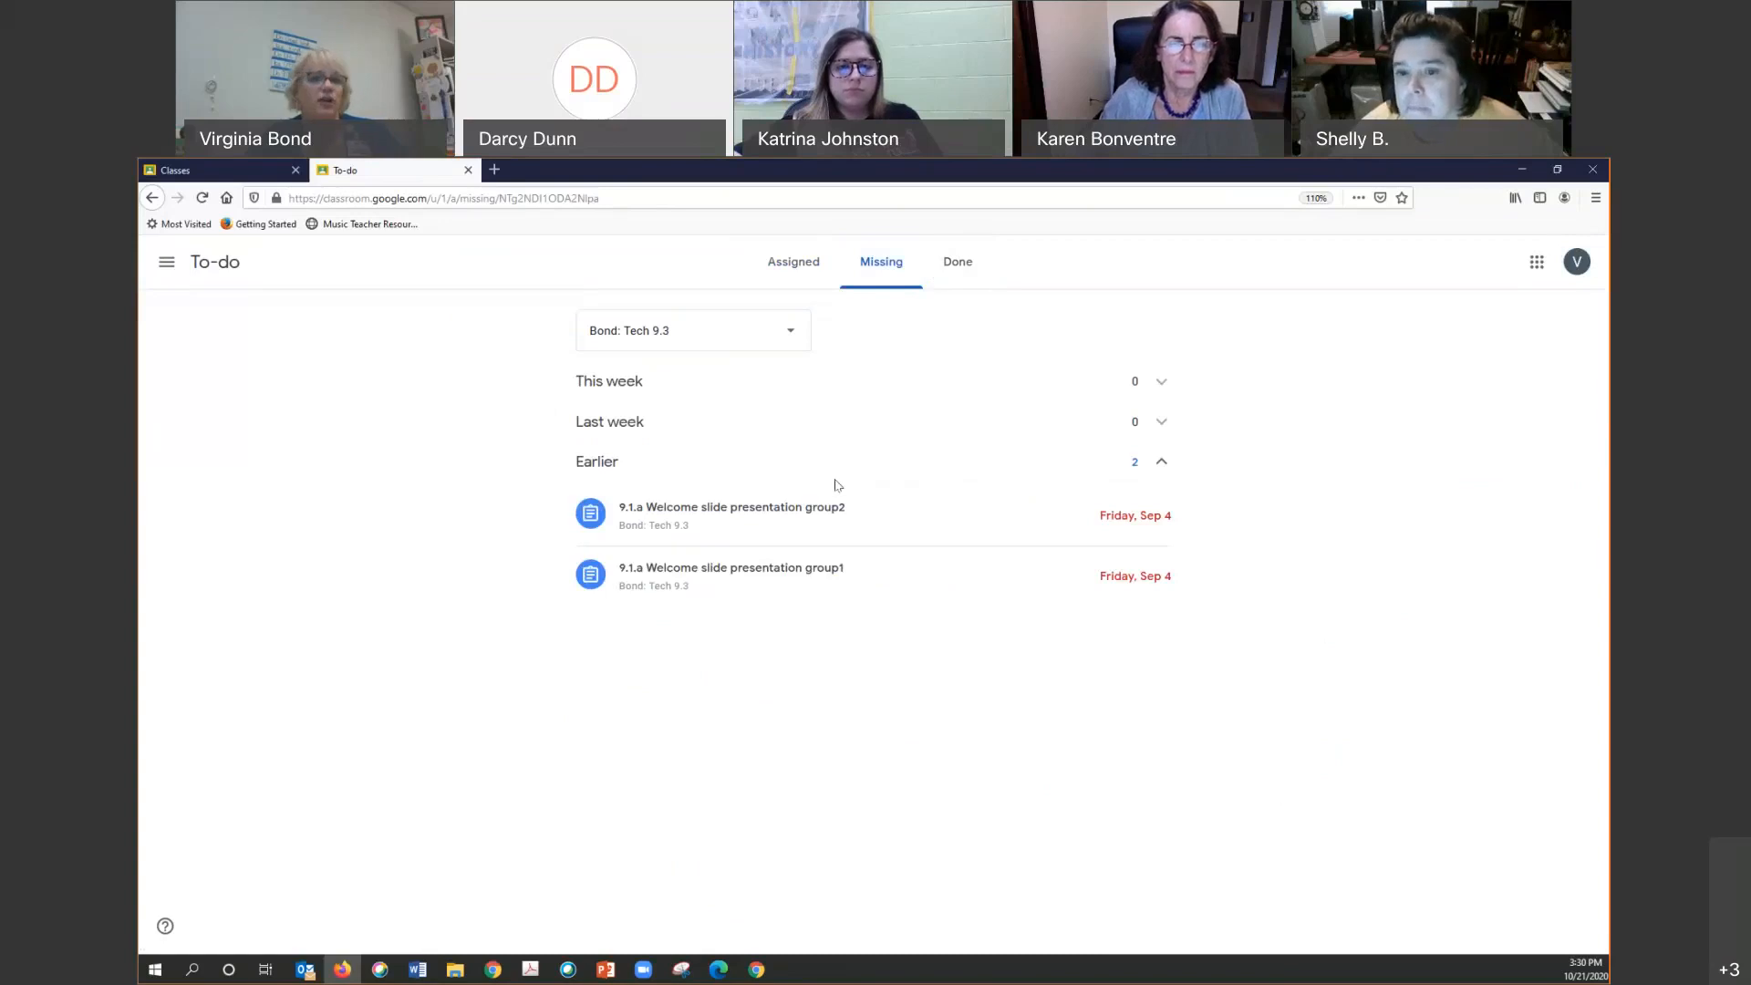
{"action": "left_click", "coordinate": [947, 269]}
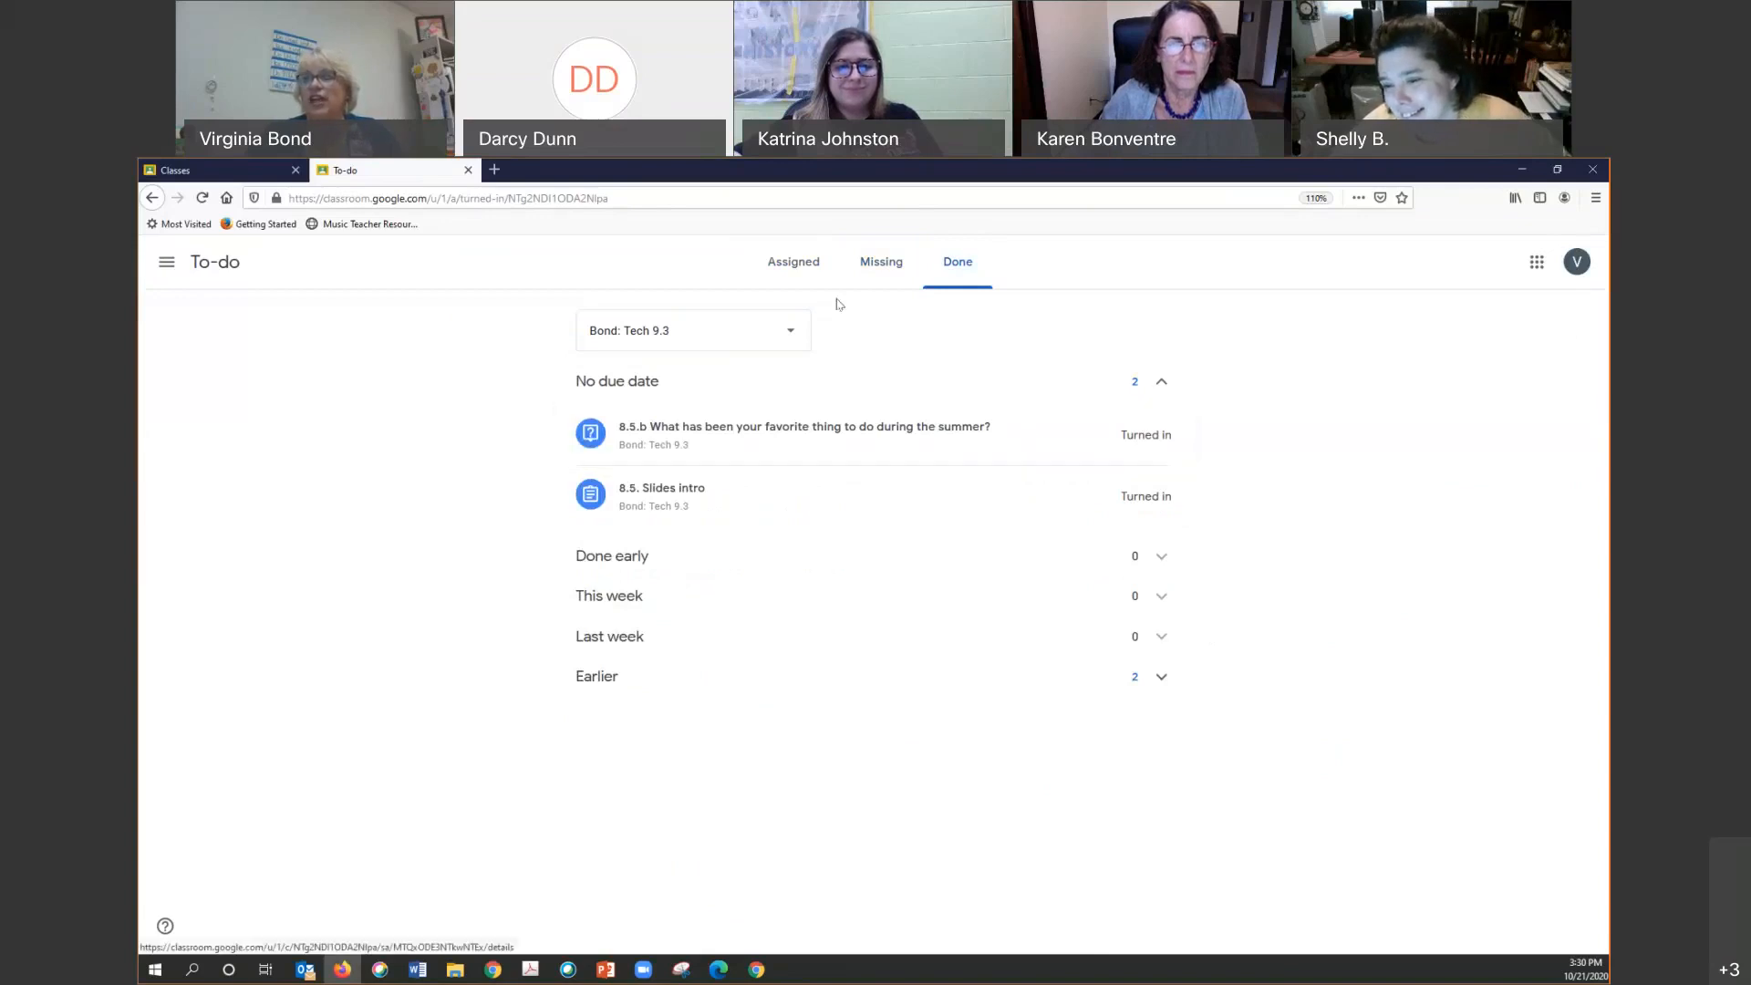
{"action": "left_click", "coordinate": [795, 266]}
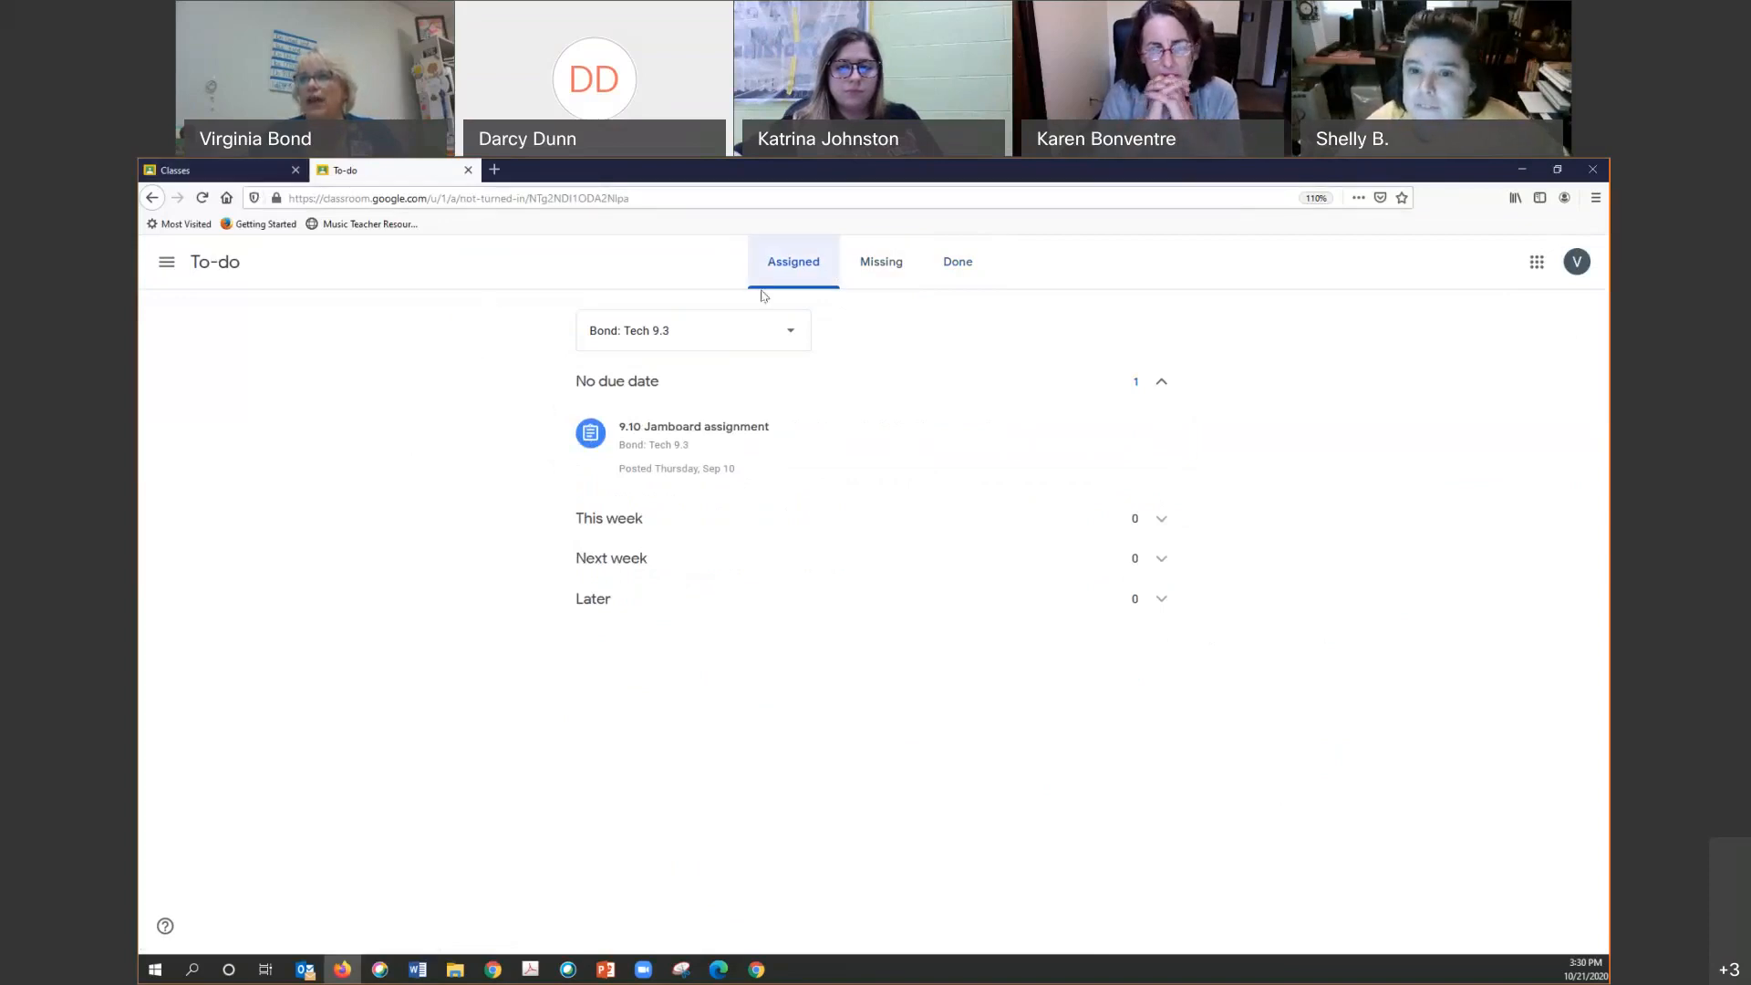
Step: Return to the Tech 9.3 classwork and open the full details of 9.1.a Welcome slide presentation group1
{"action": "left_click", "coordinate": [172, 264]}
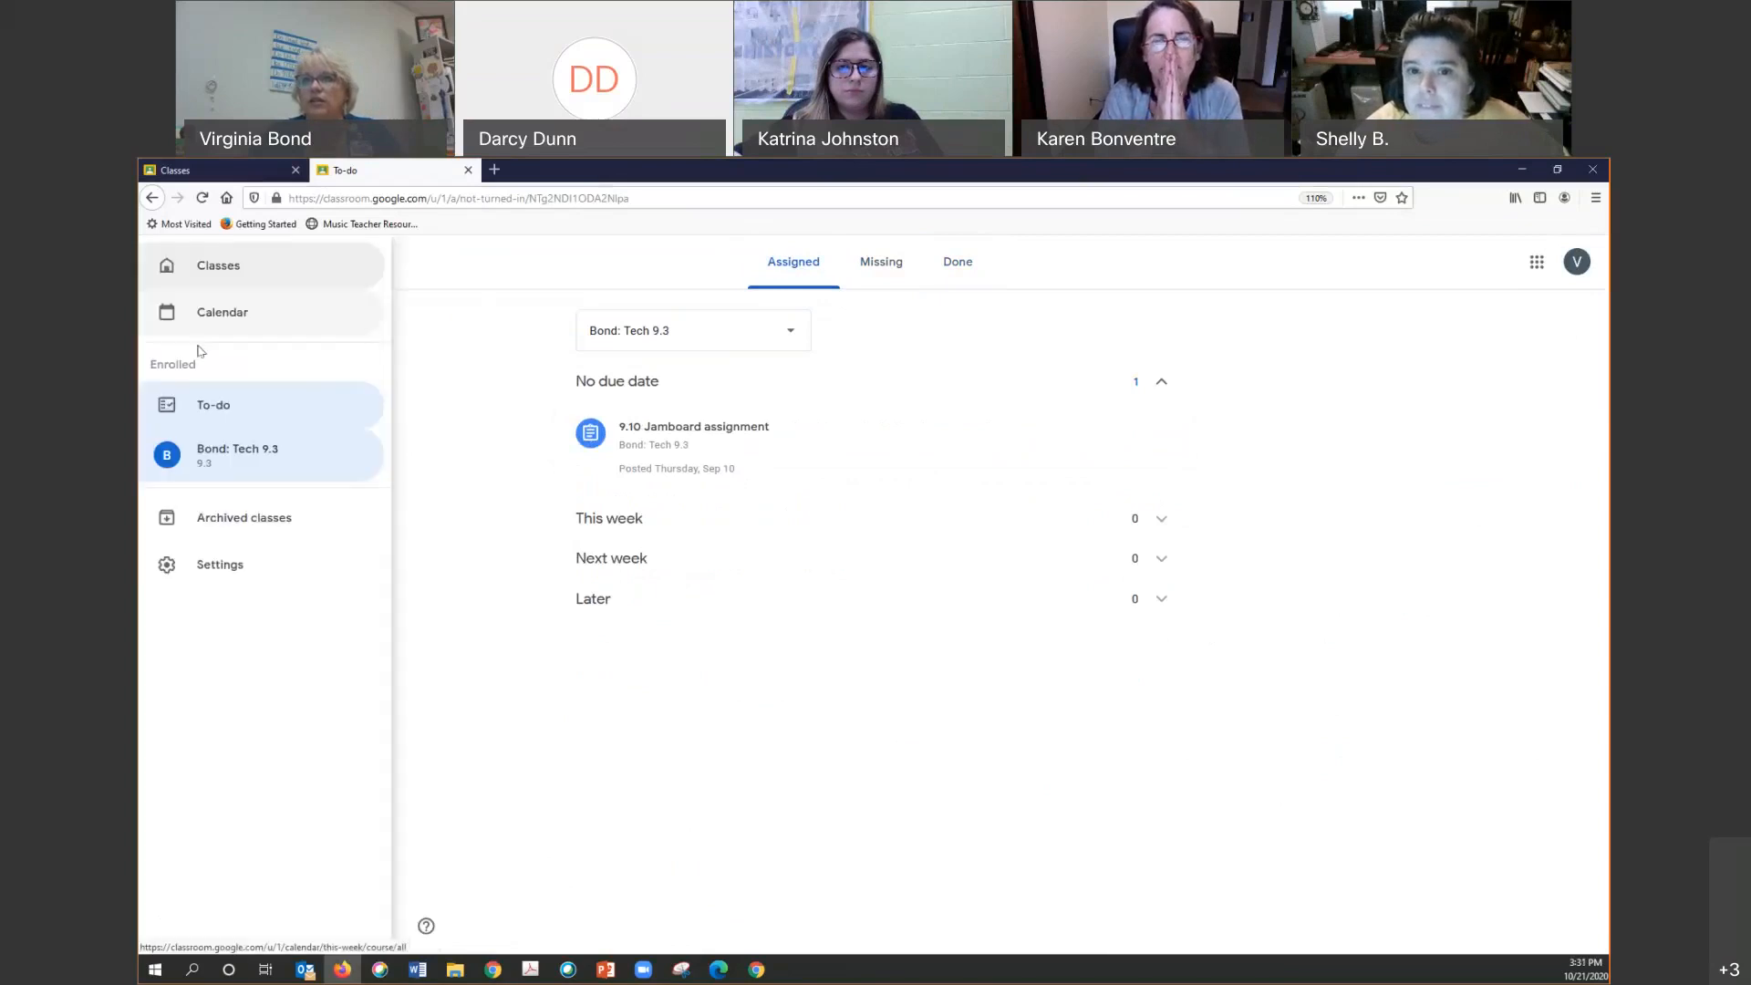
{"action": "left_click", "coordinate": [206, 460]}
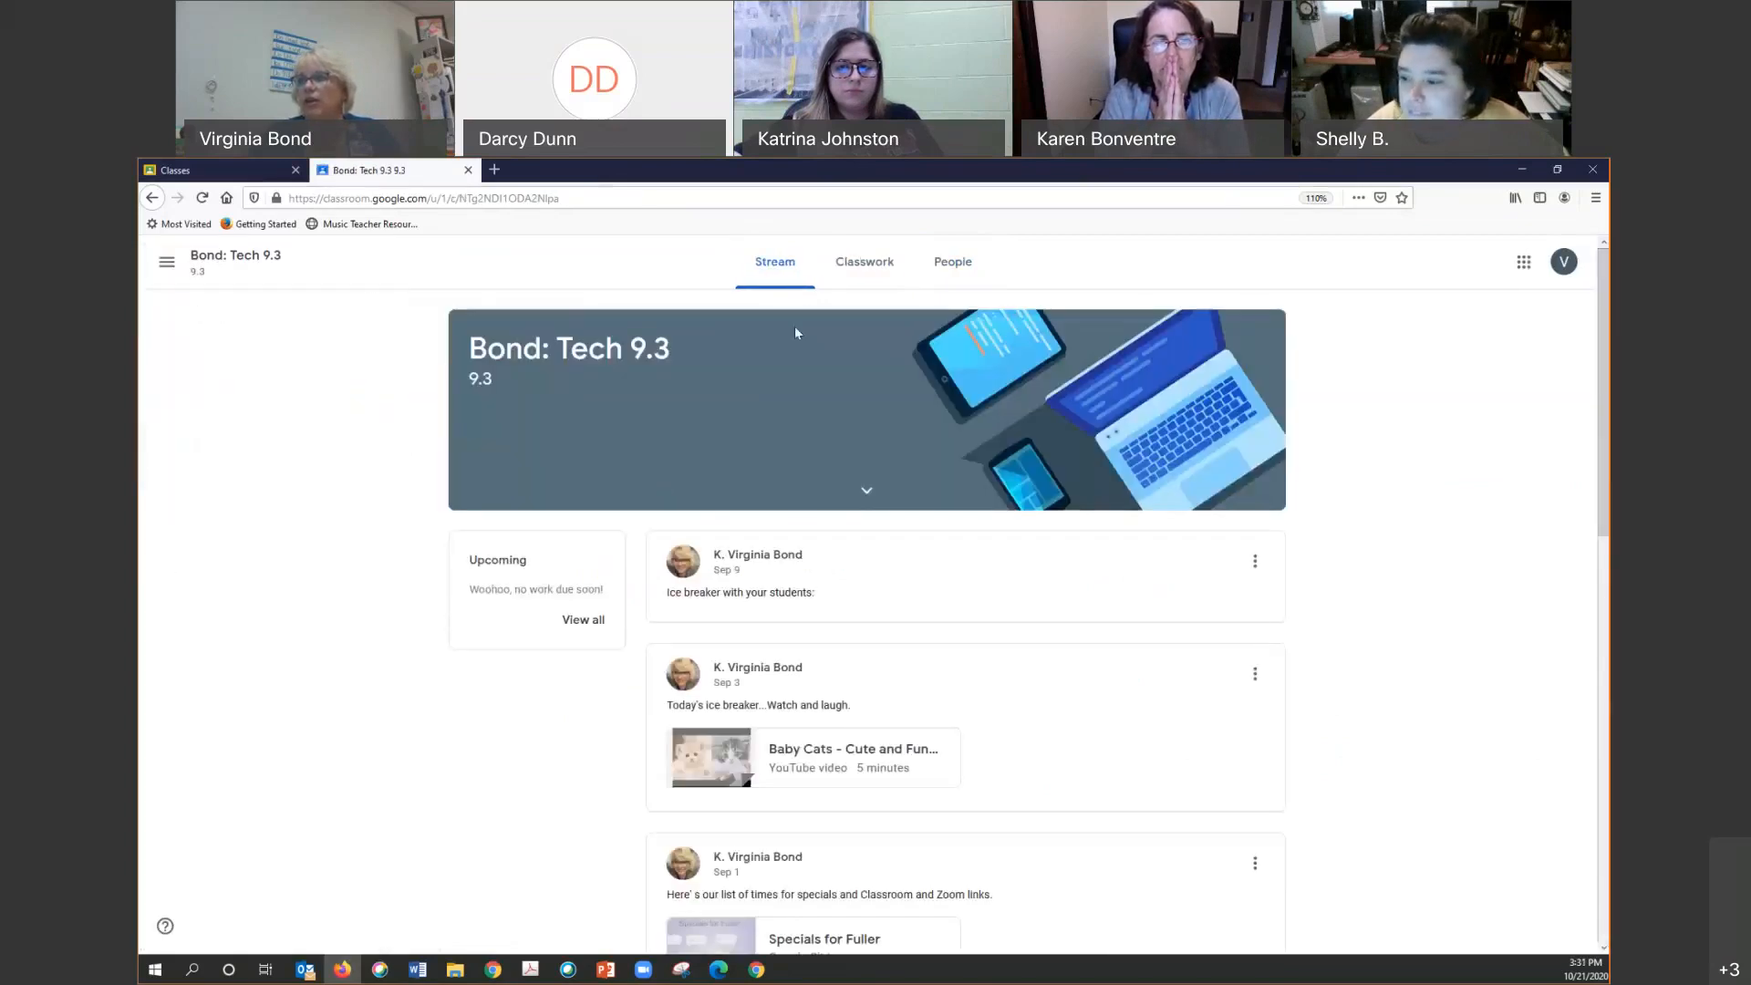
{"action": "left_click", "coordinate": [865, 262]}
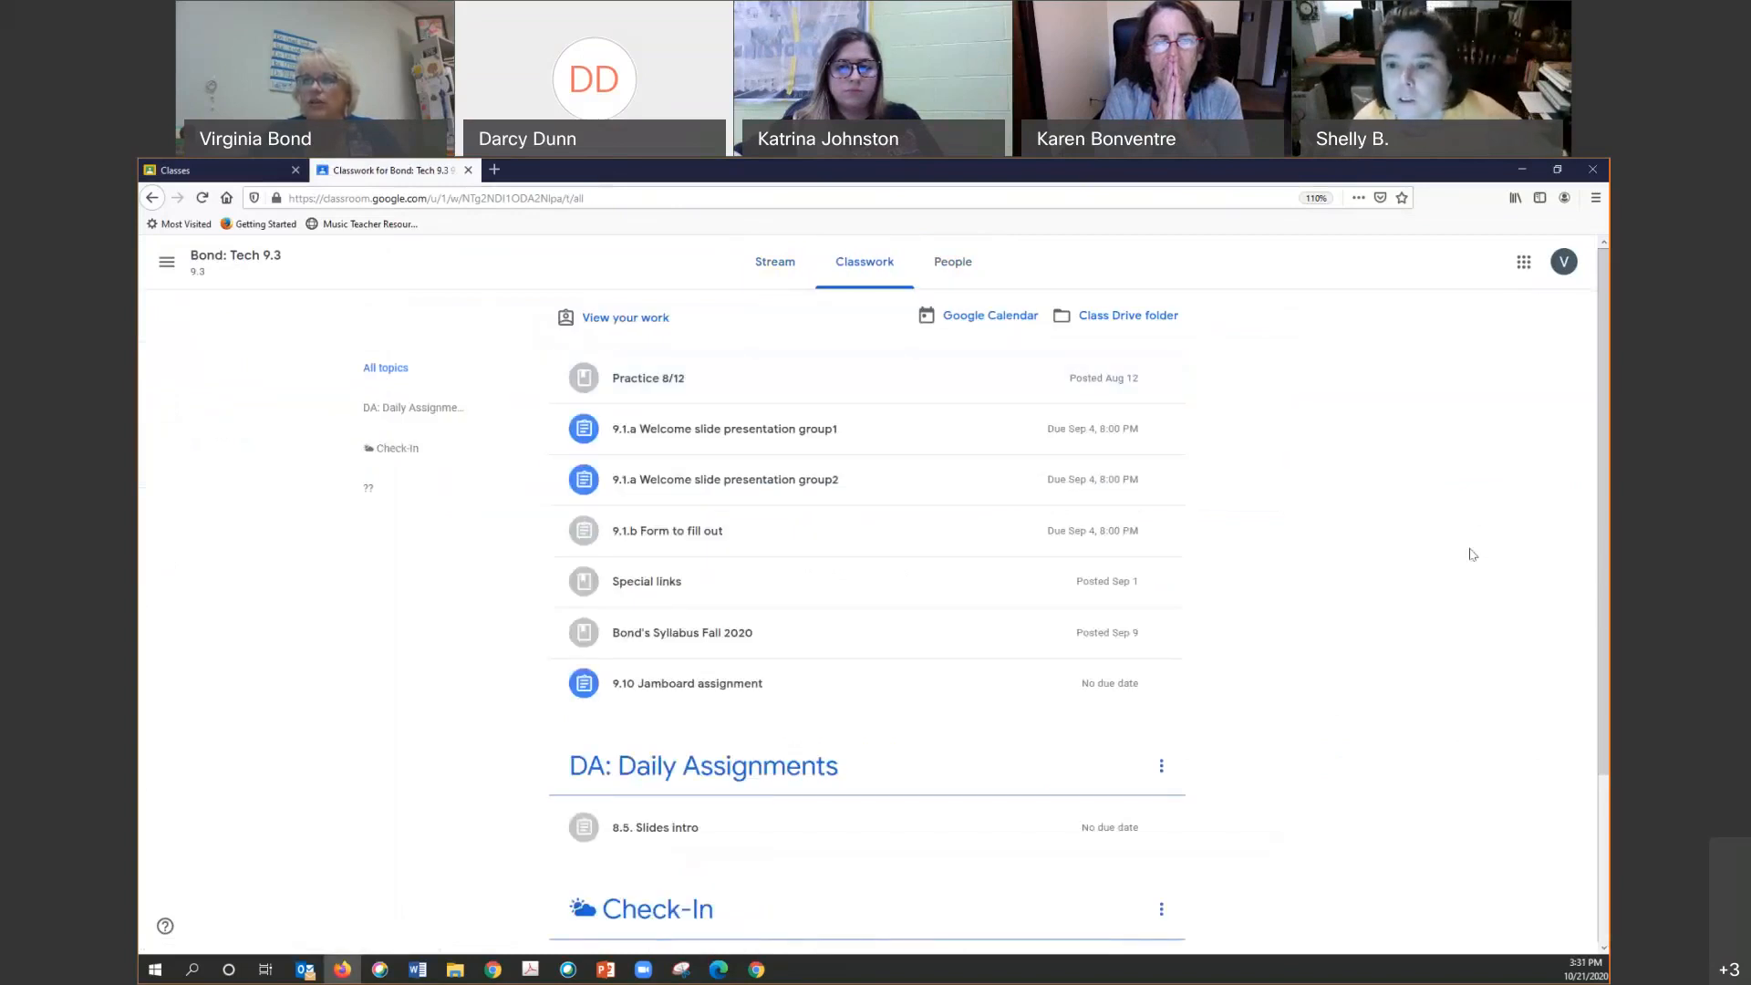
{"action": "left_click", "coordinate": [771, 440]}
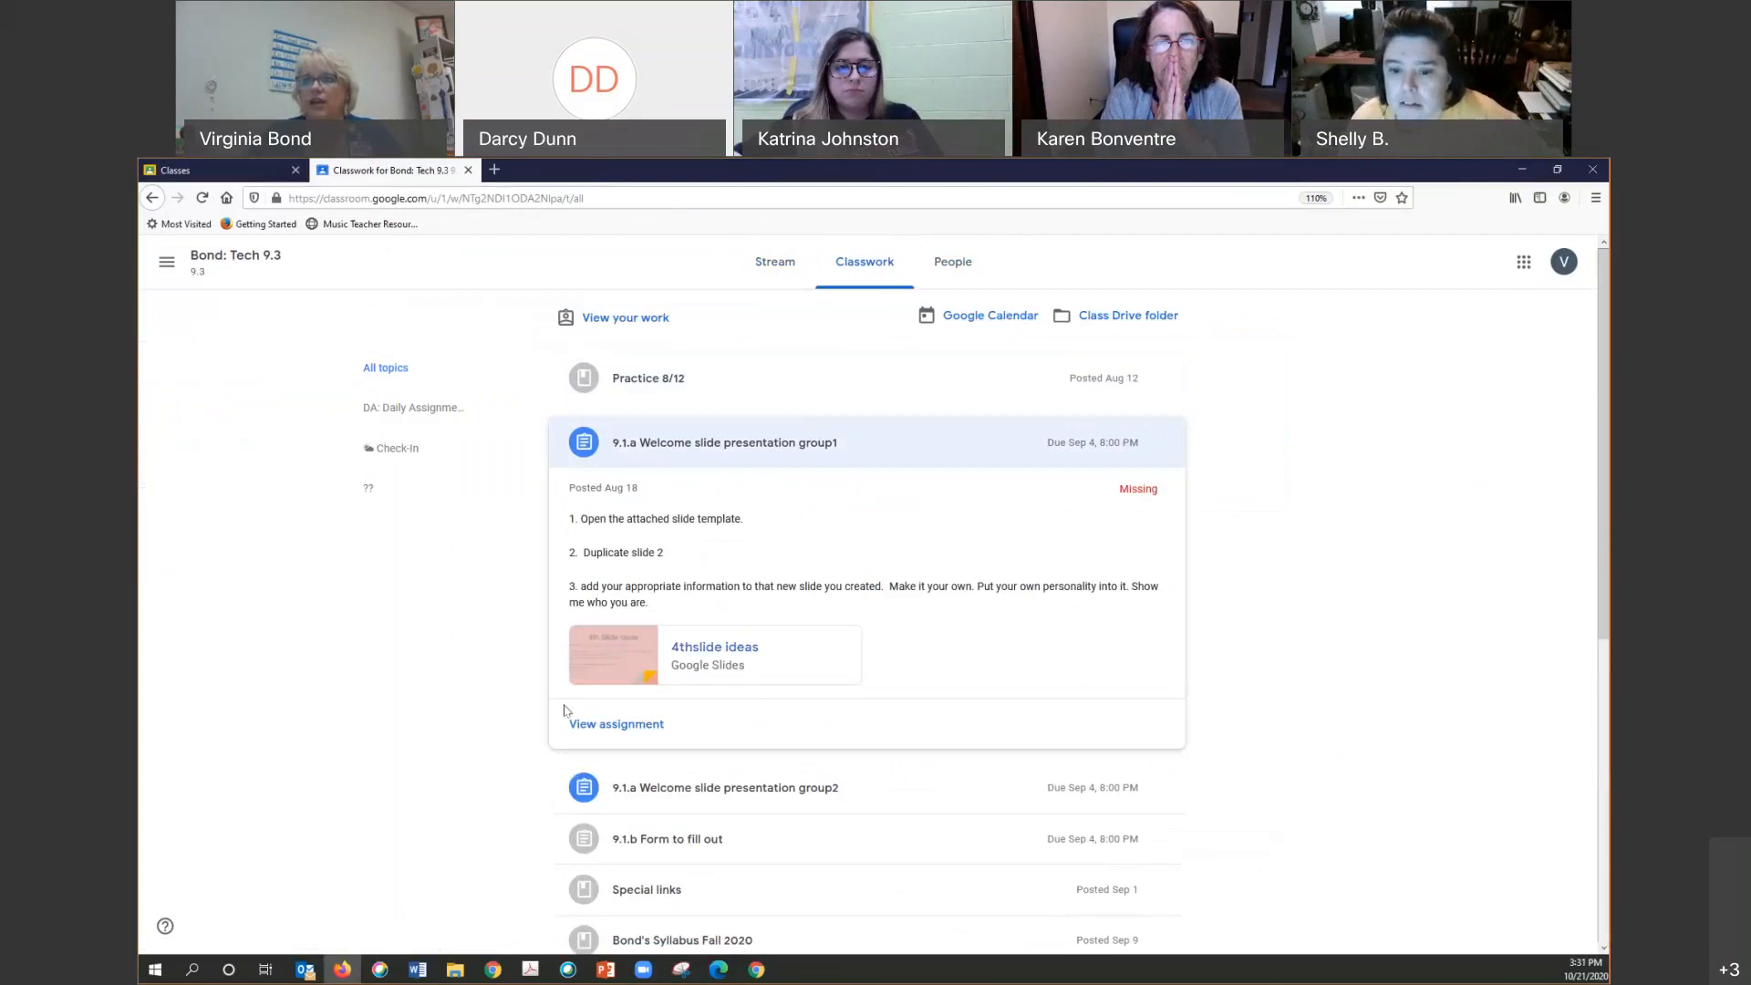
{"action": "left_click", "coordinate": [598, 734]}
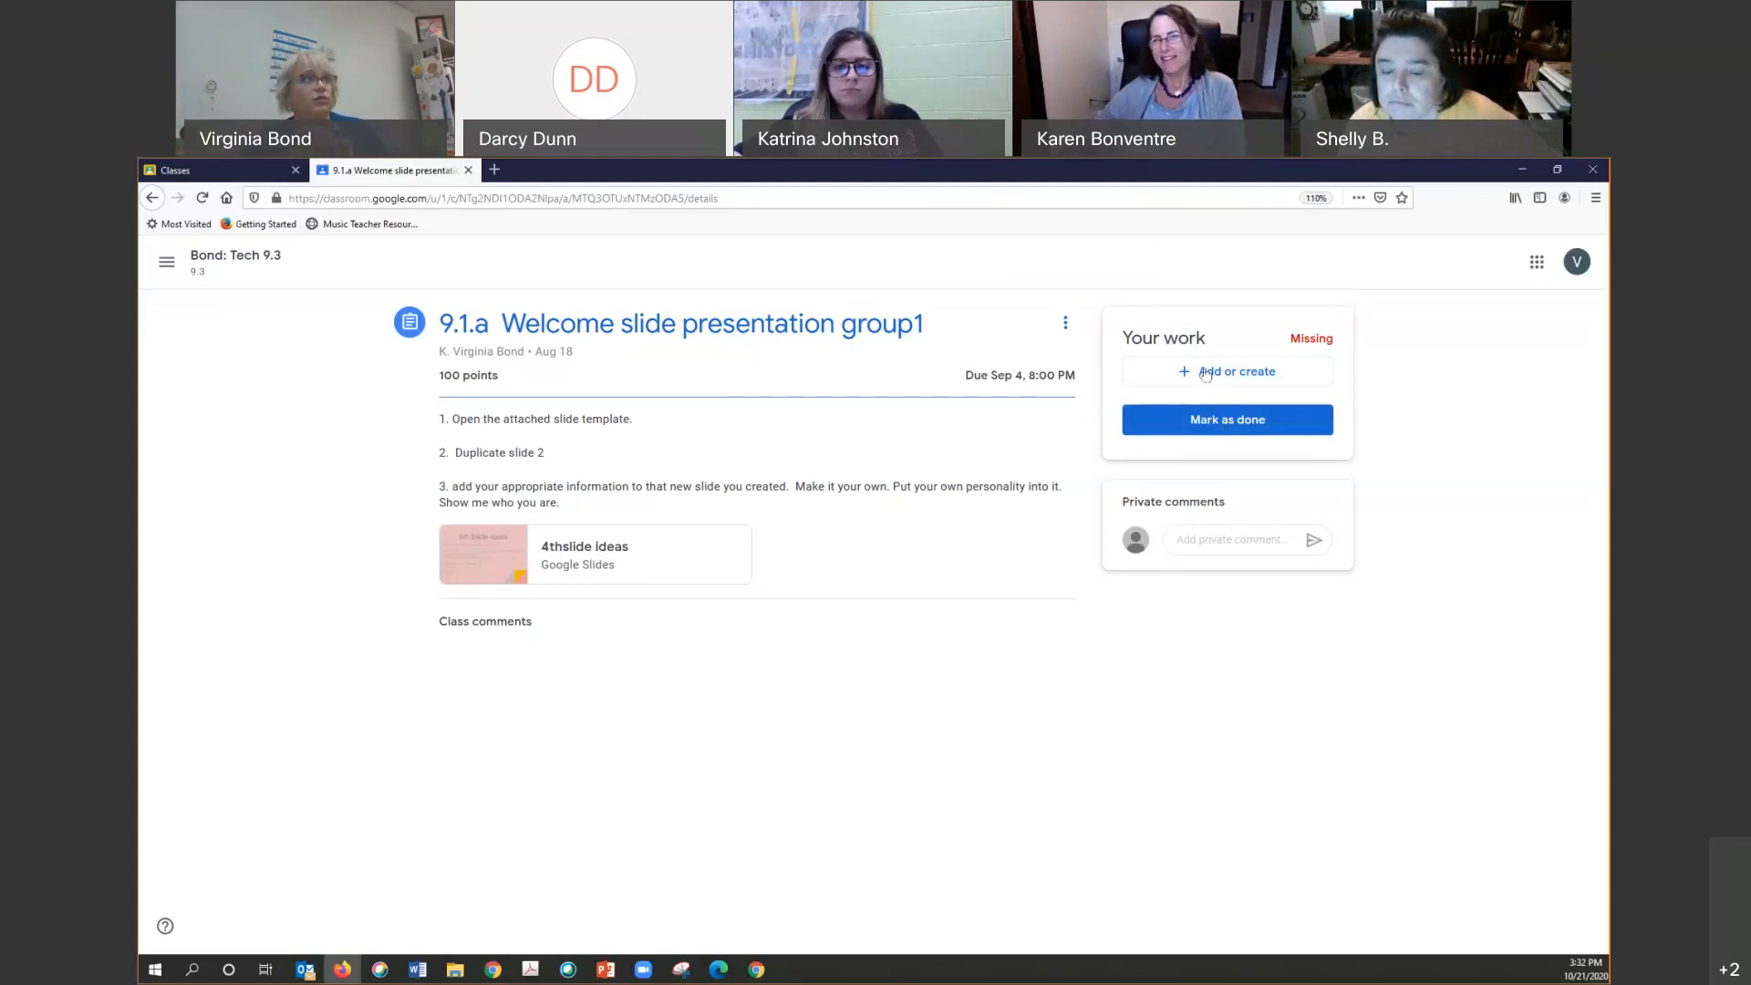
Step: Open the form for reporting an issue or requesting a feature, exclude the screenshot and cancel the feedback
{"action": "left_click", "coordinate": [165, 927]}
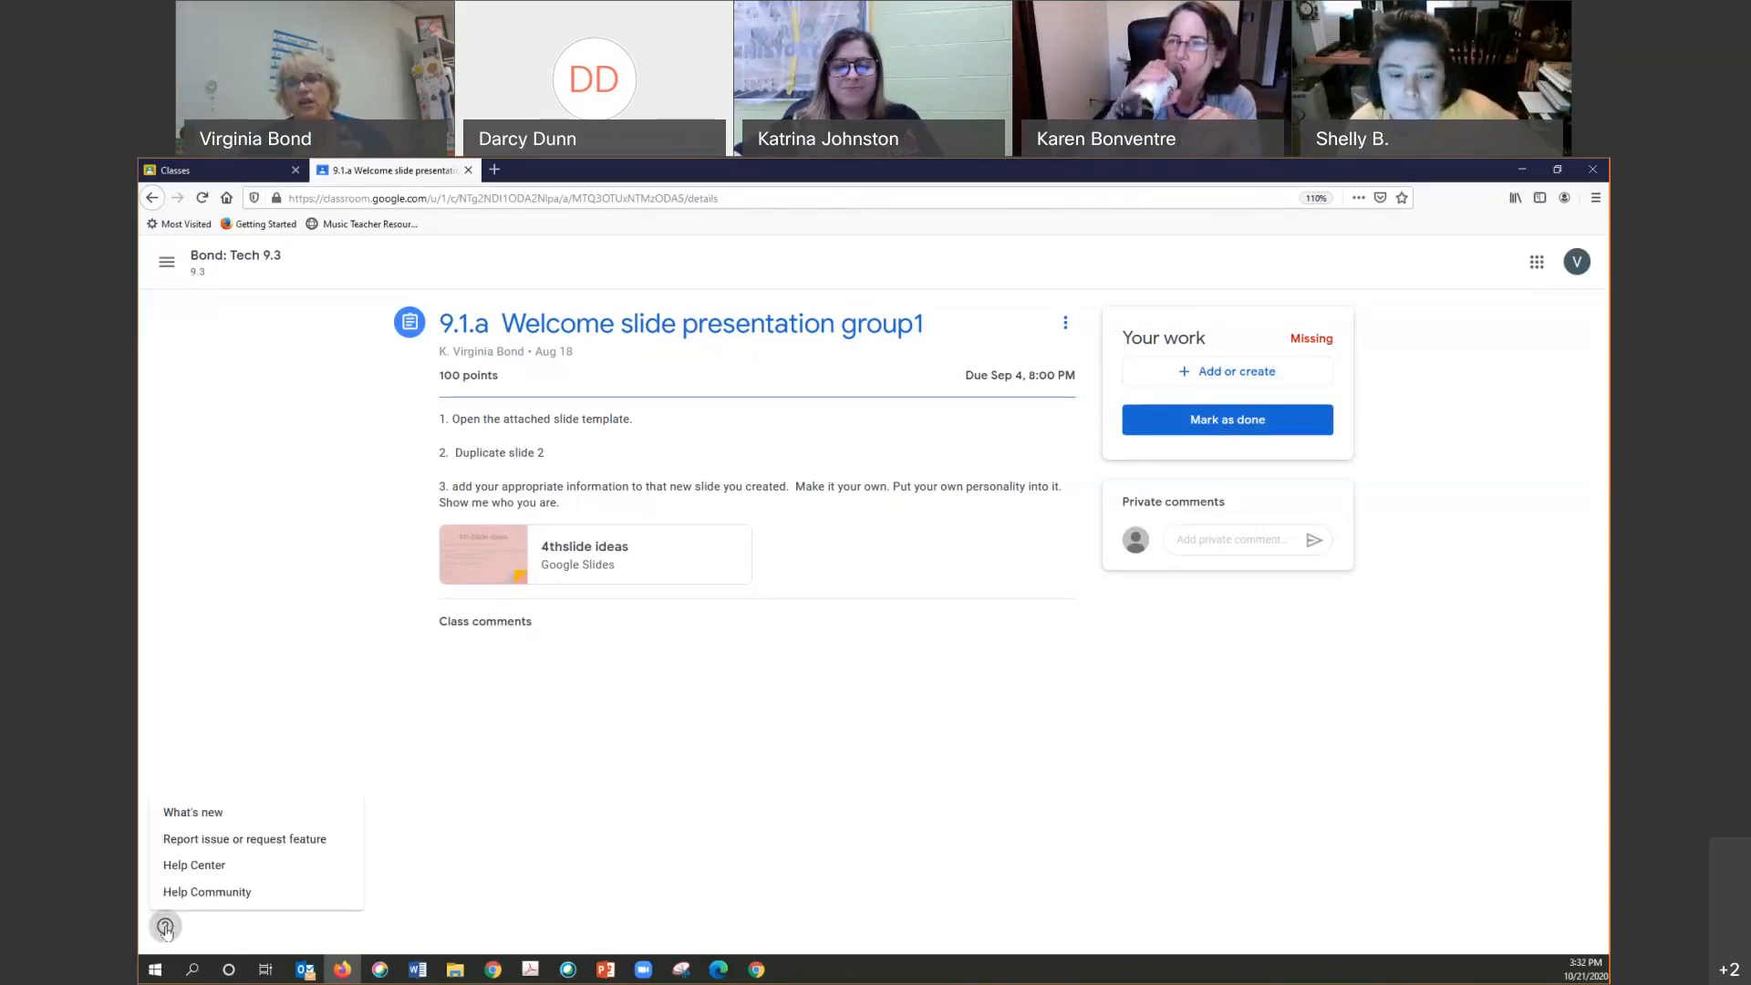
{"action": "left_click", "coordinate": [225, 854]}
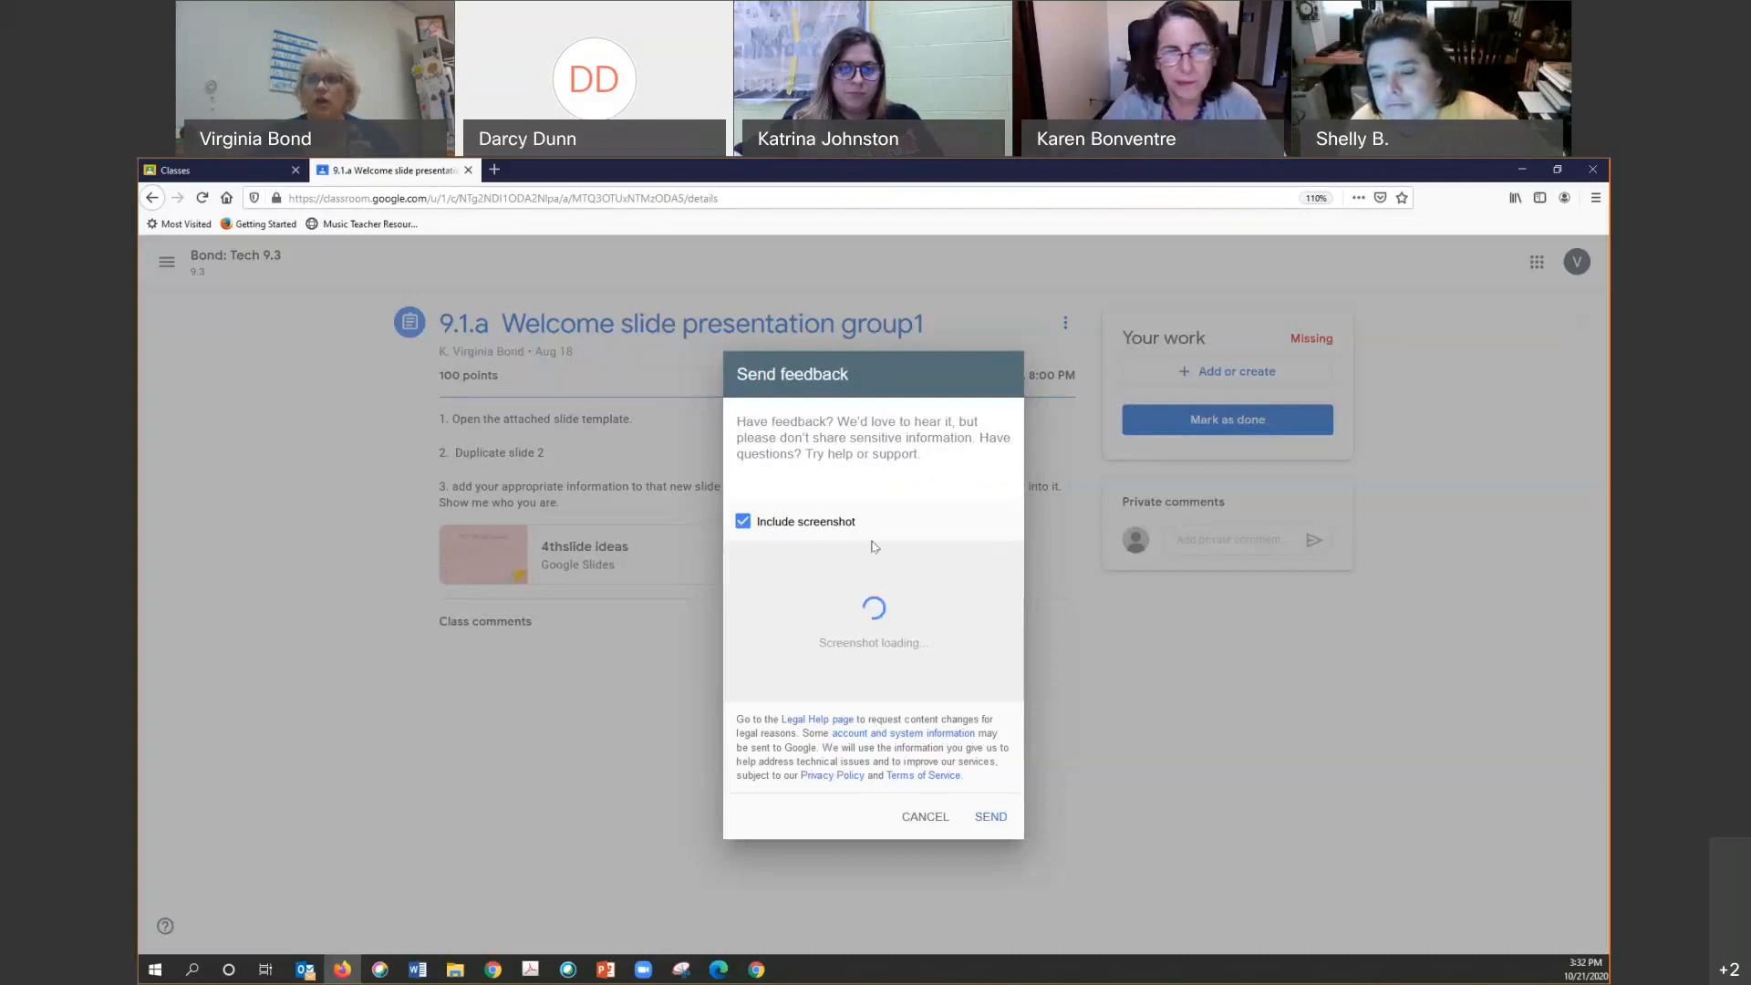
{"action": "left_click", "coordinate": [743, 521]}
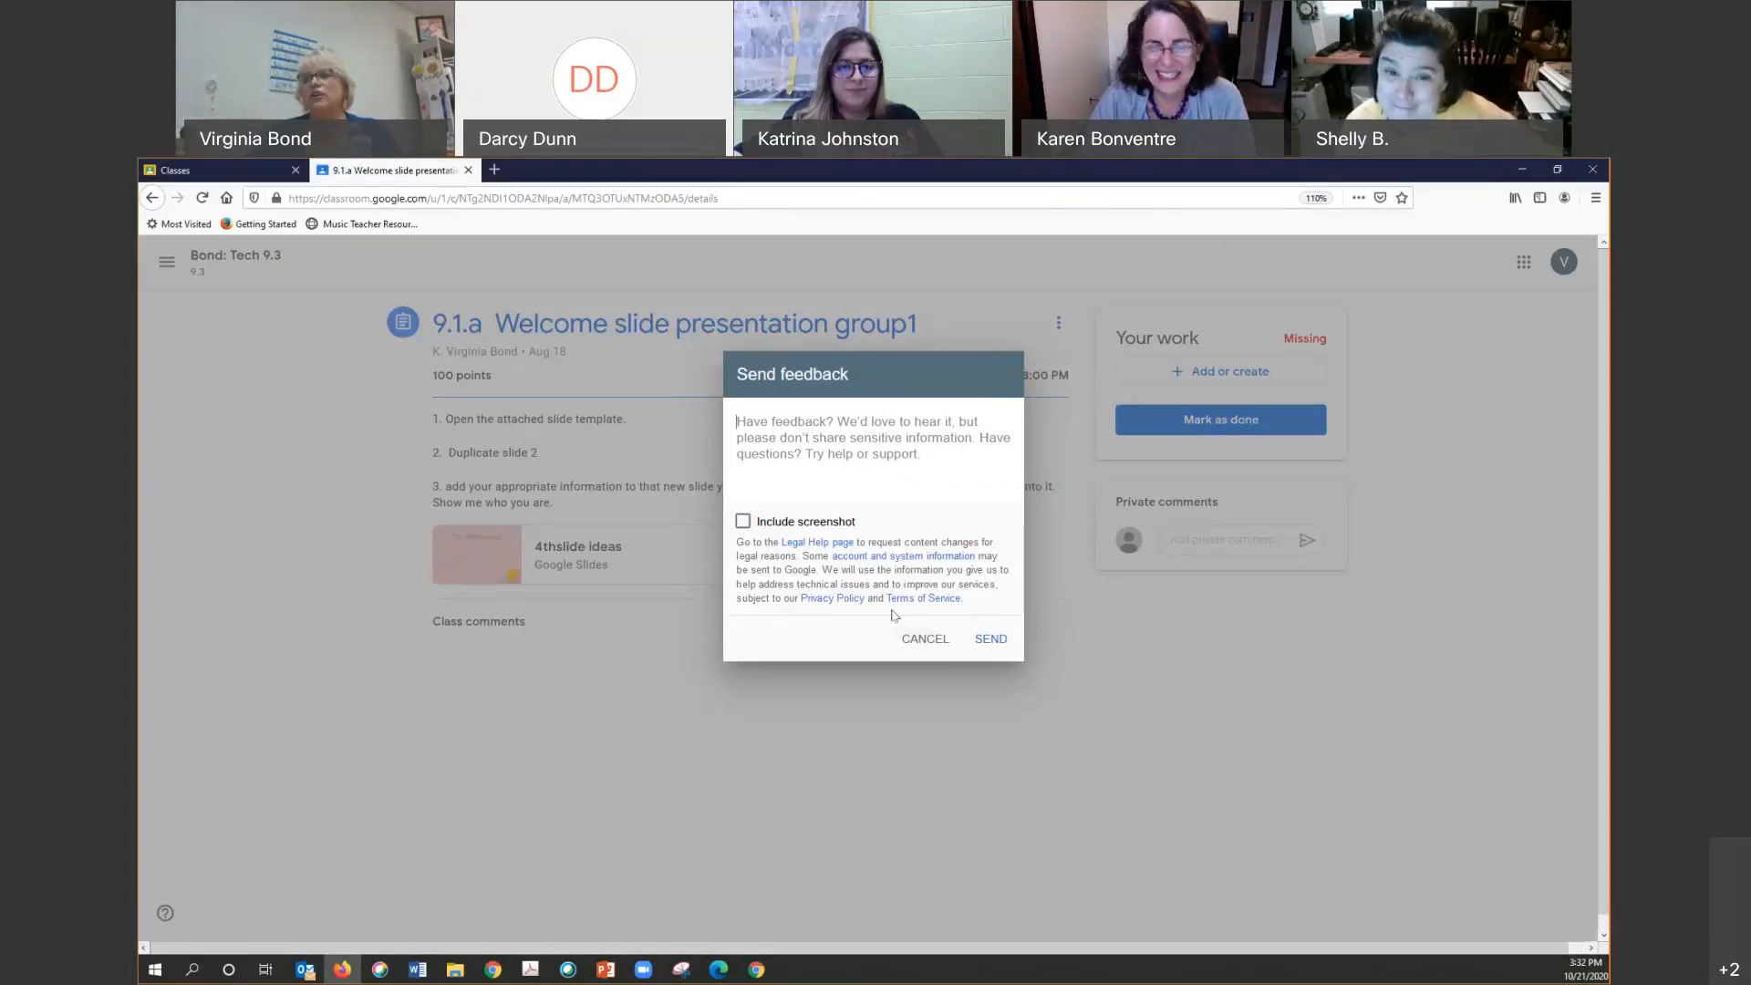
{"action": "left_click", "coordinate": [908, 638]}
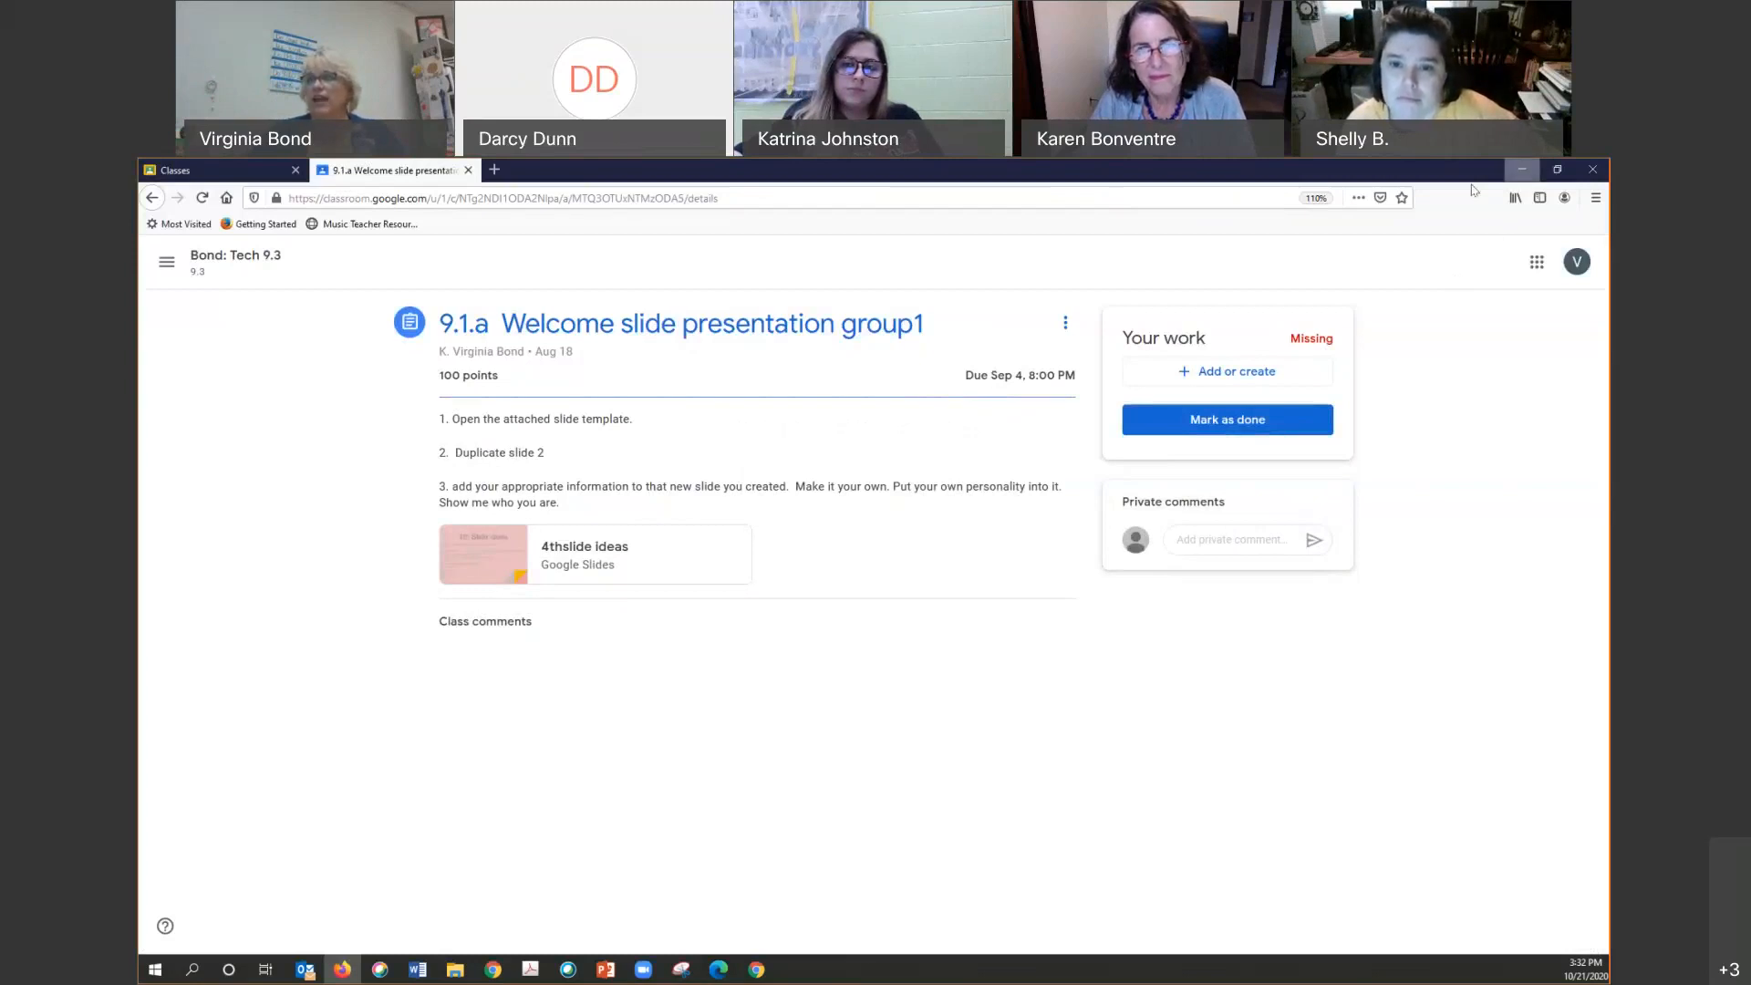
Step: Switch back to the teacher account and open the stream of BGWS: Classroom
{"action": "left_click", "coordinate": [1522, 173]}
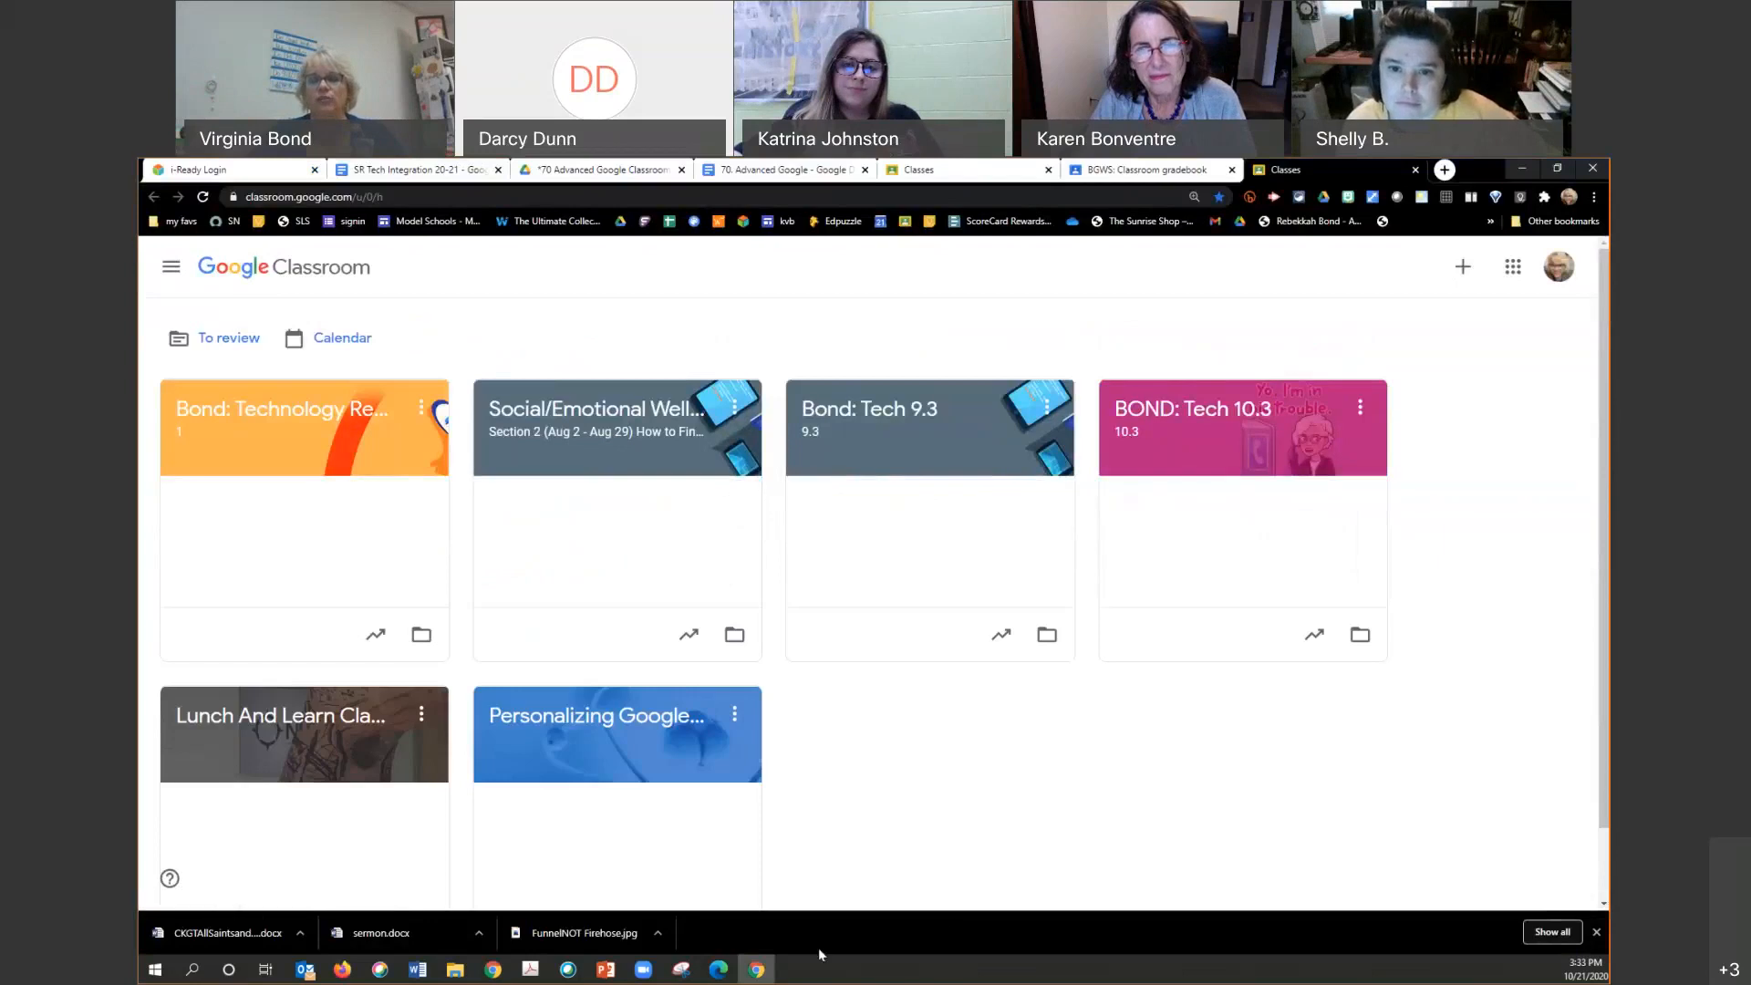
{"action": "left_click", "coordinate": [1169, 168]}
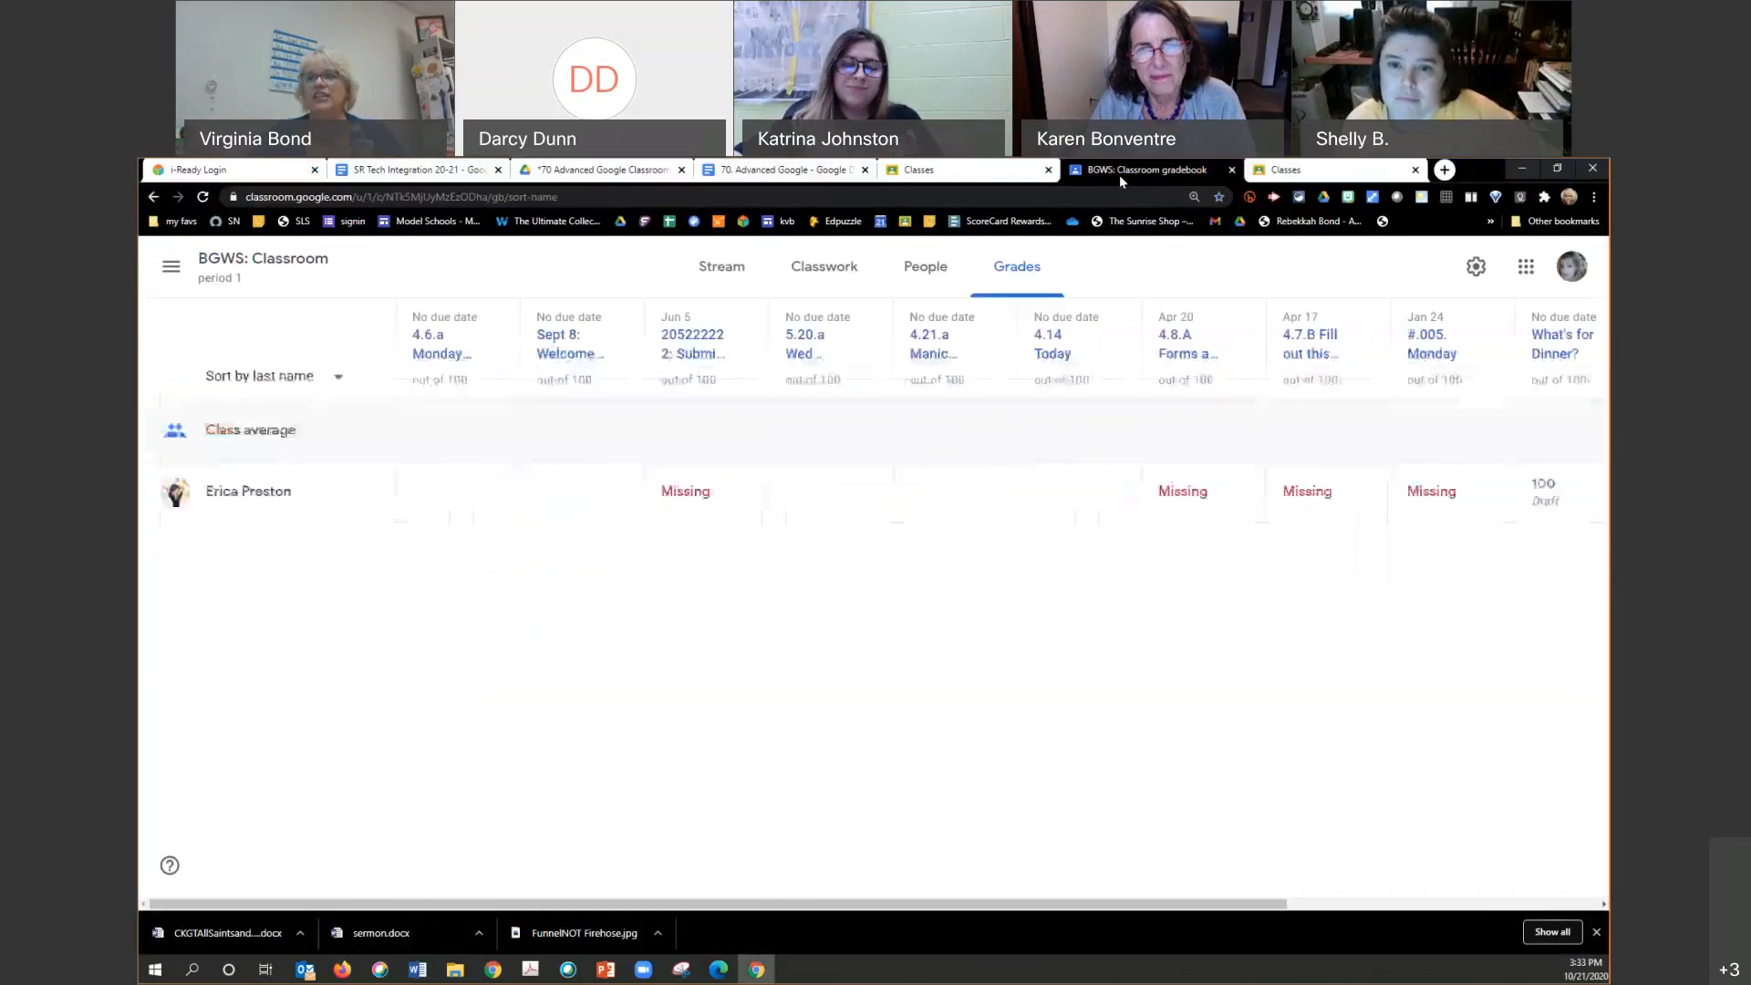
{"action": "left_click", "coordinate": [255, 267]}
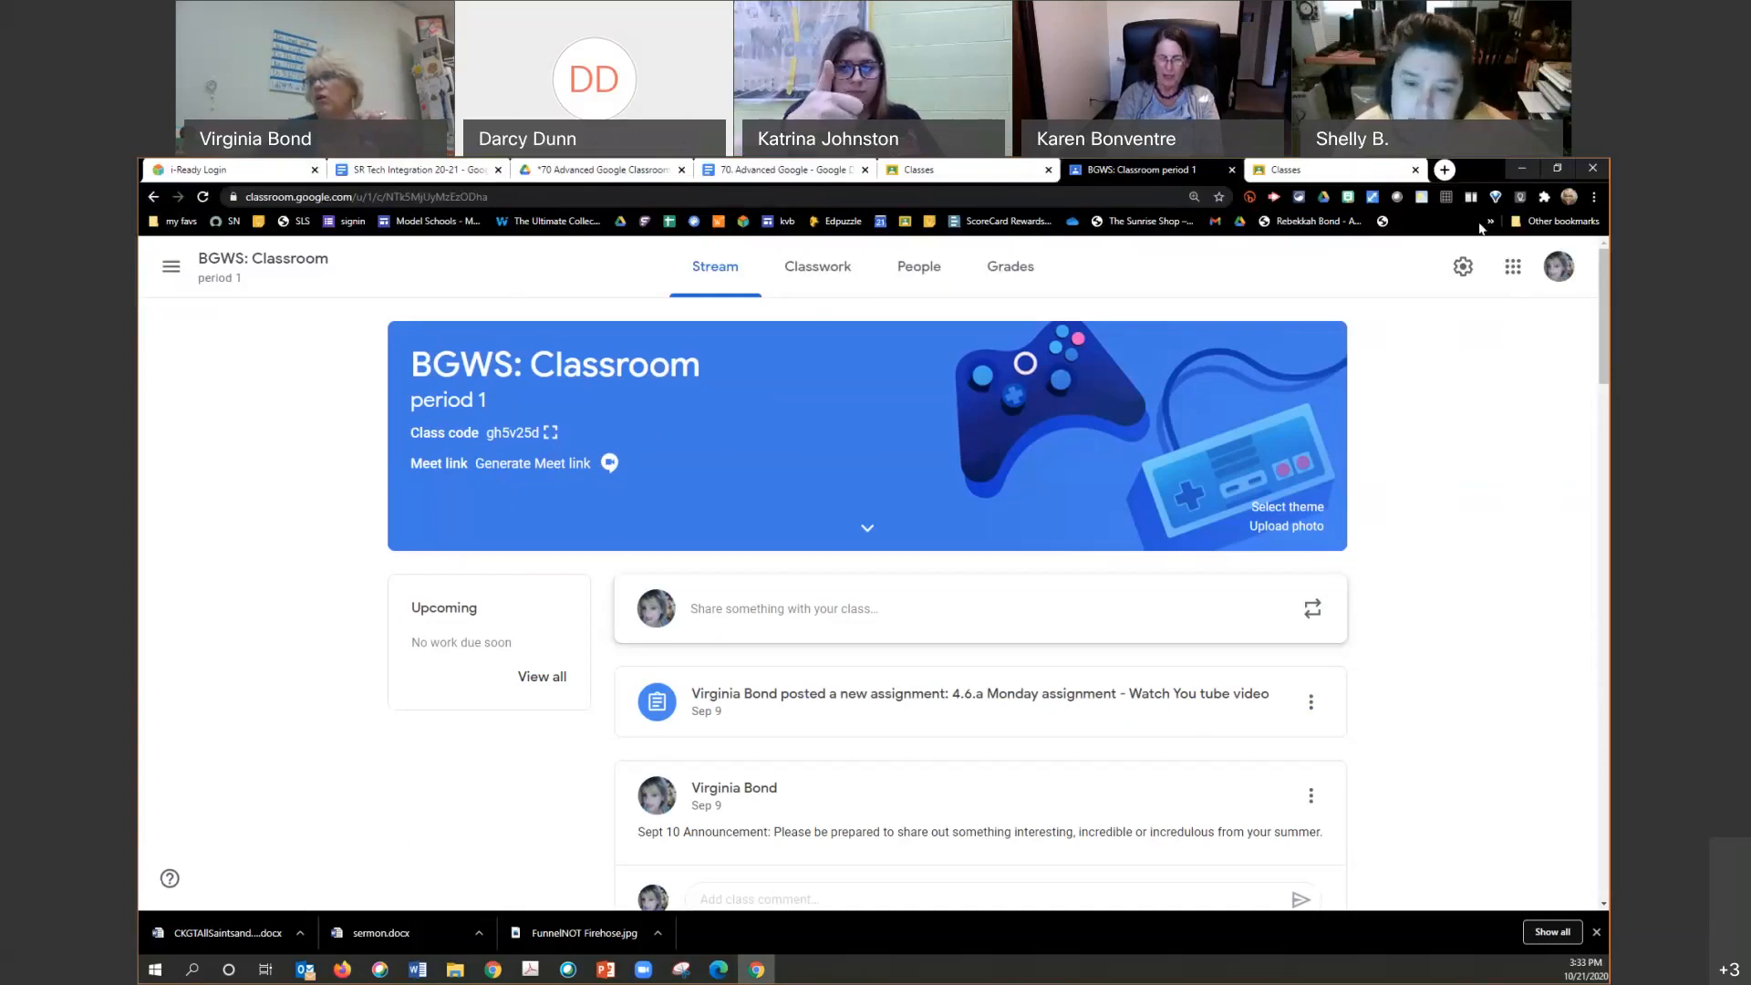
Step: Disable the invite codes in the class settings of BGWS: Classroom and return to the stream
{"action": "left_click", "coordinate": [1462, 270]}
{"action": "scroll", "coordinate": [1186, 588], "scroll_direction": "down", "scroll_amount": 3}
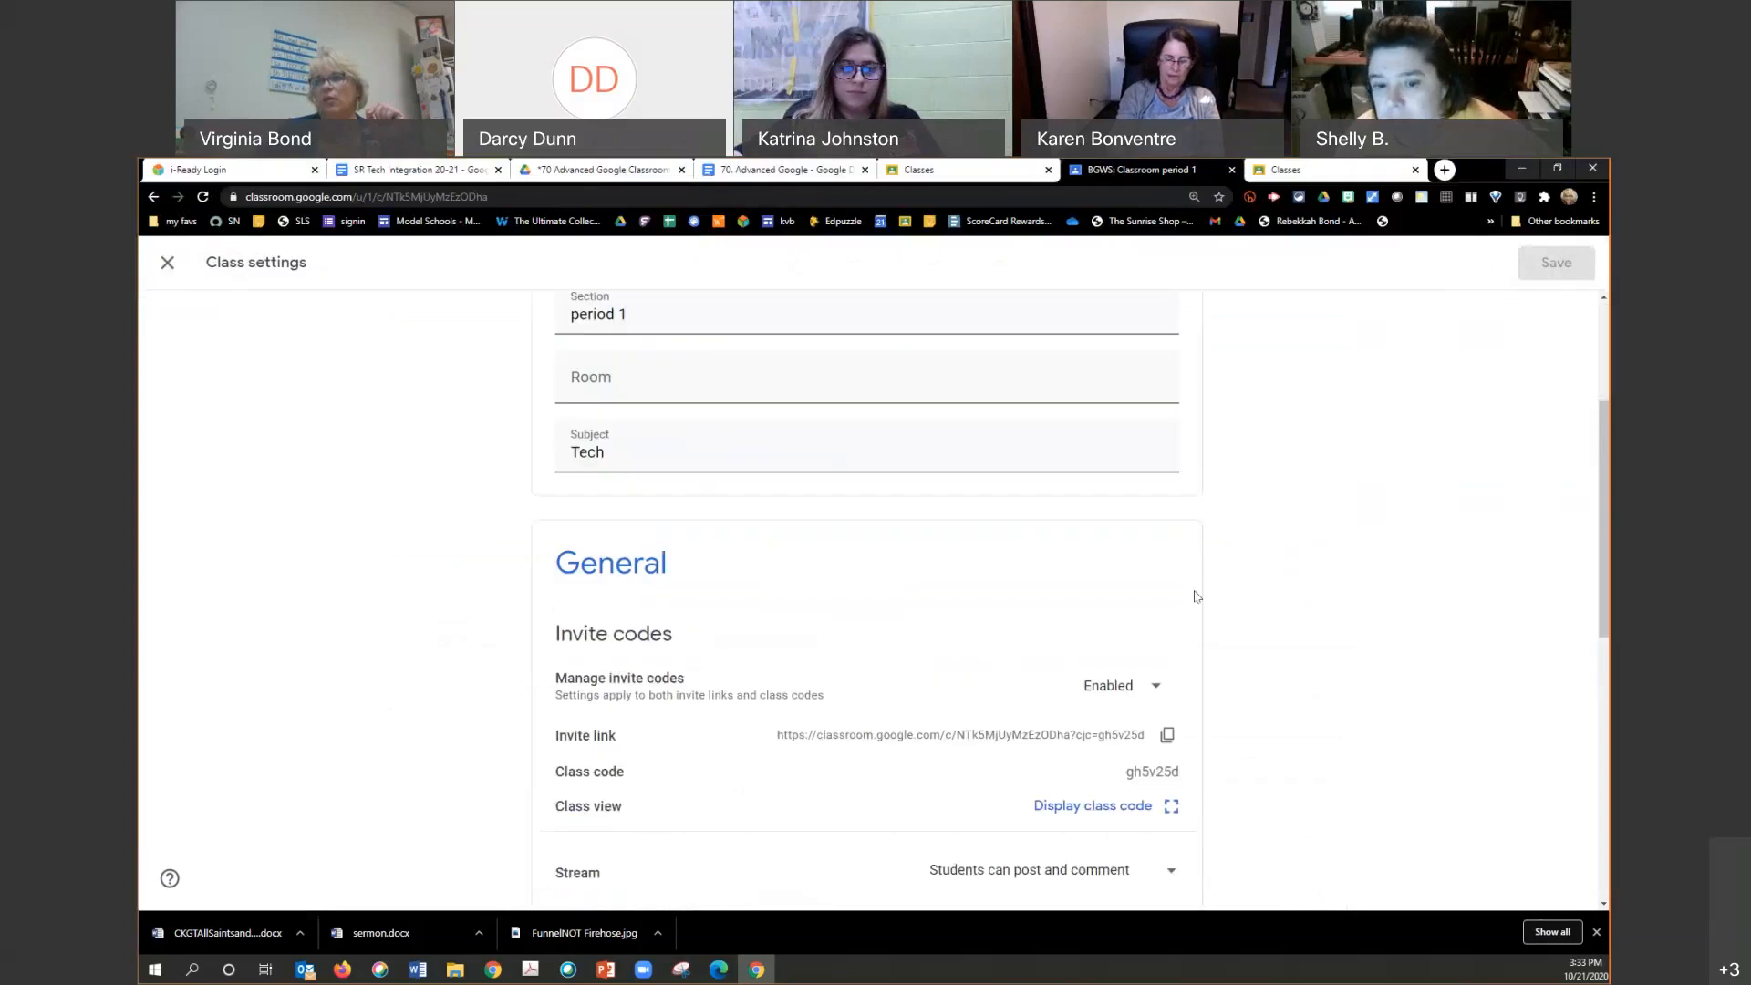
{"action": "scroll", "coordinate": [1183, 588], "scroll_direction": "down", "scroll_amount": 2}
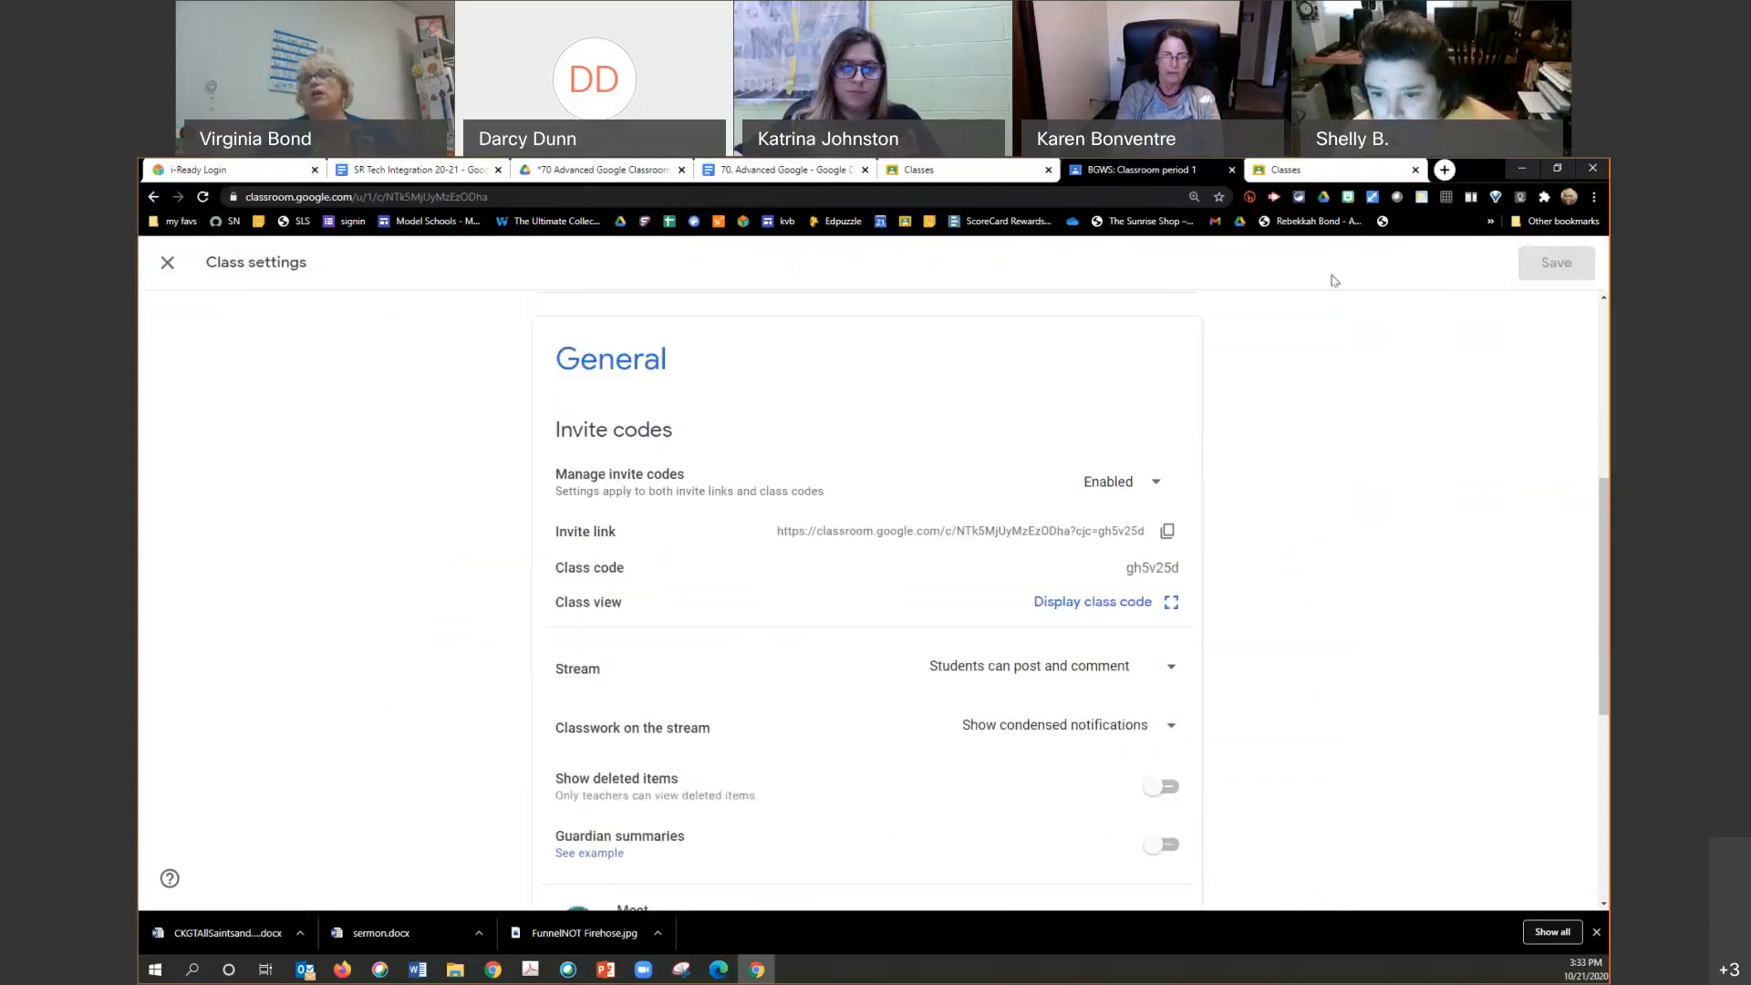
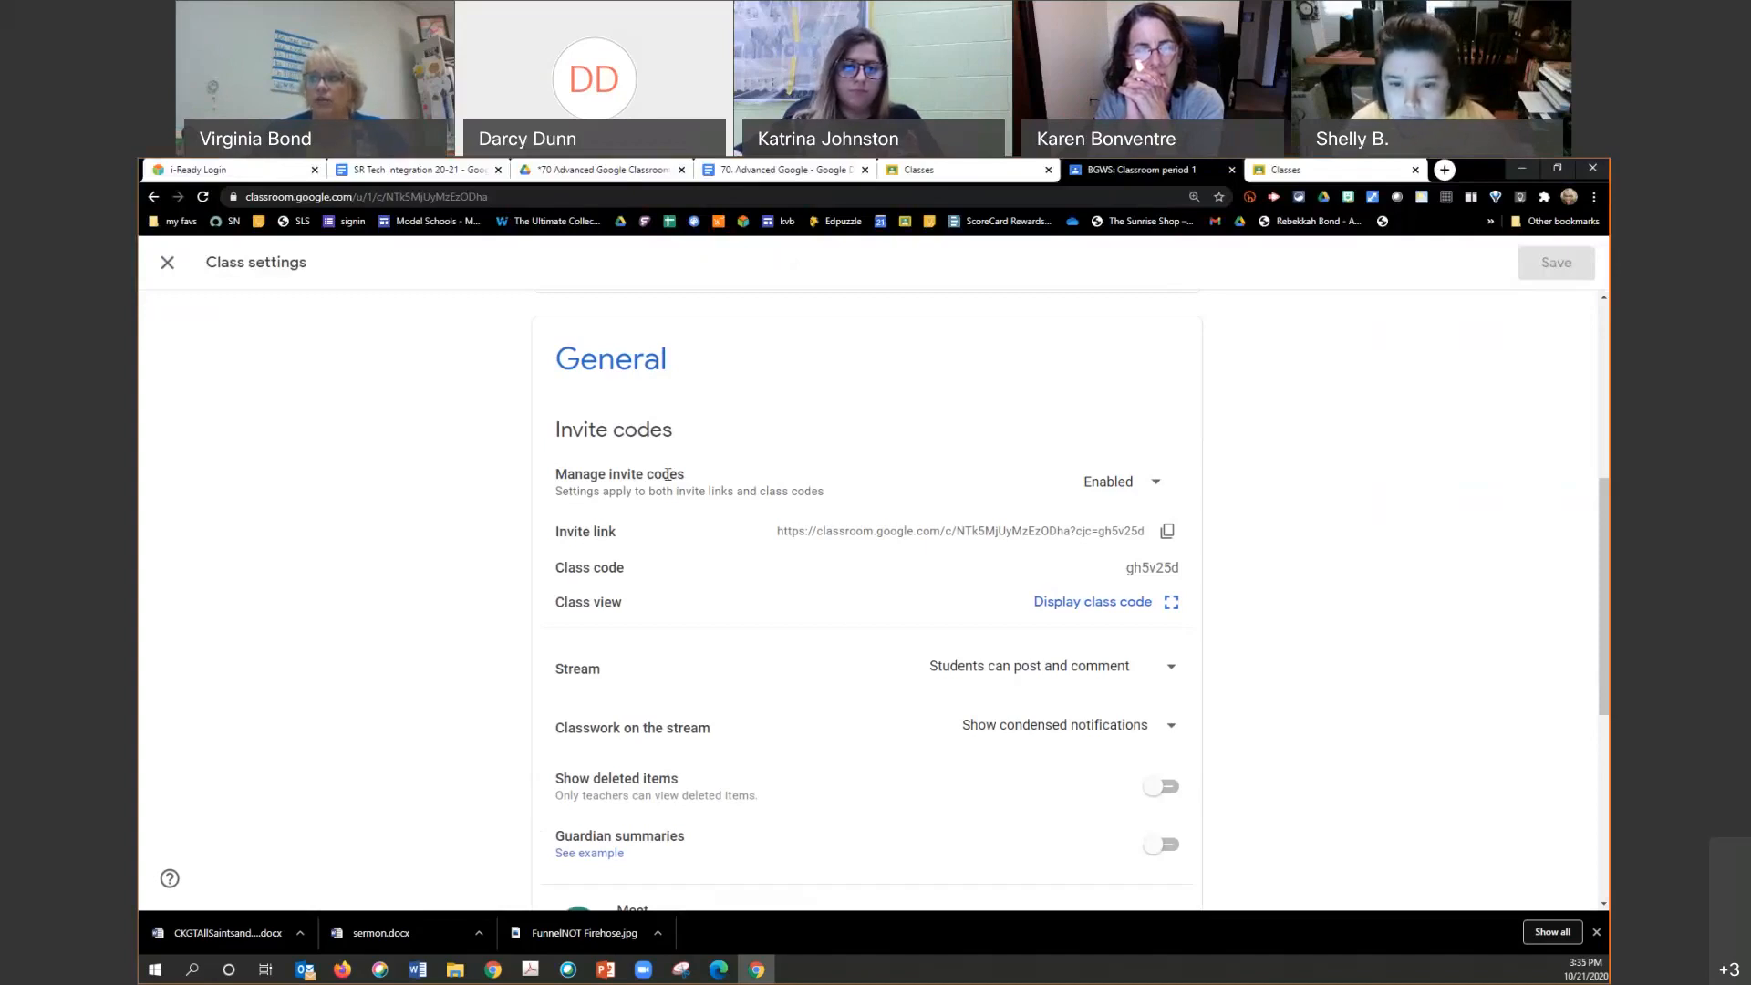
{"action": "left_click", "coordinate": [1155, 483]}
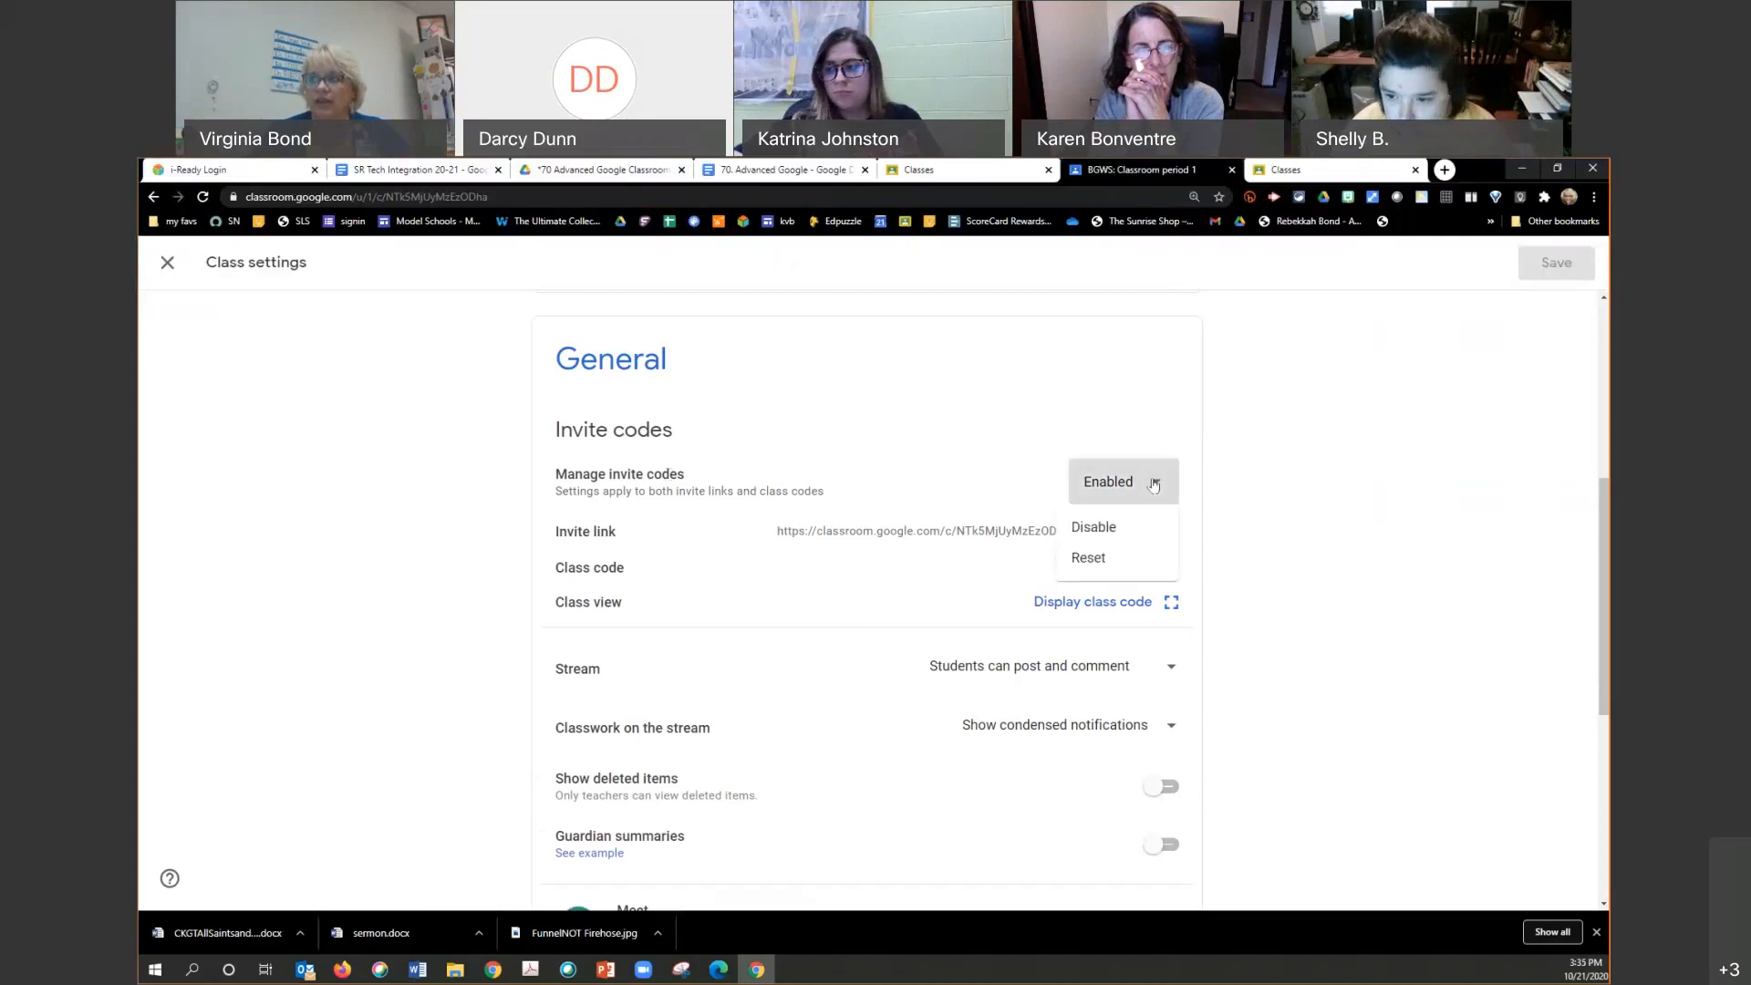
{"action": "left_click", "coordinate": [1099, 529]}
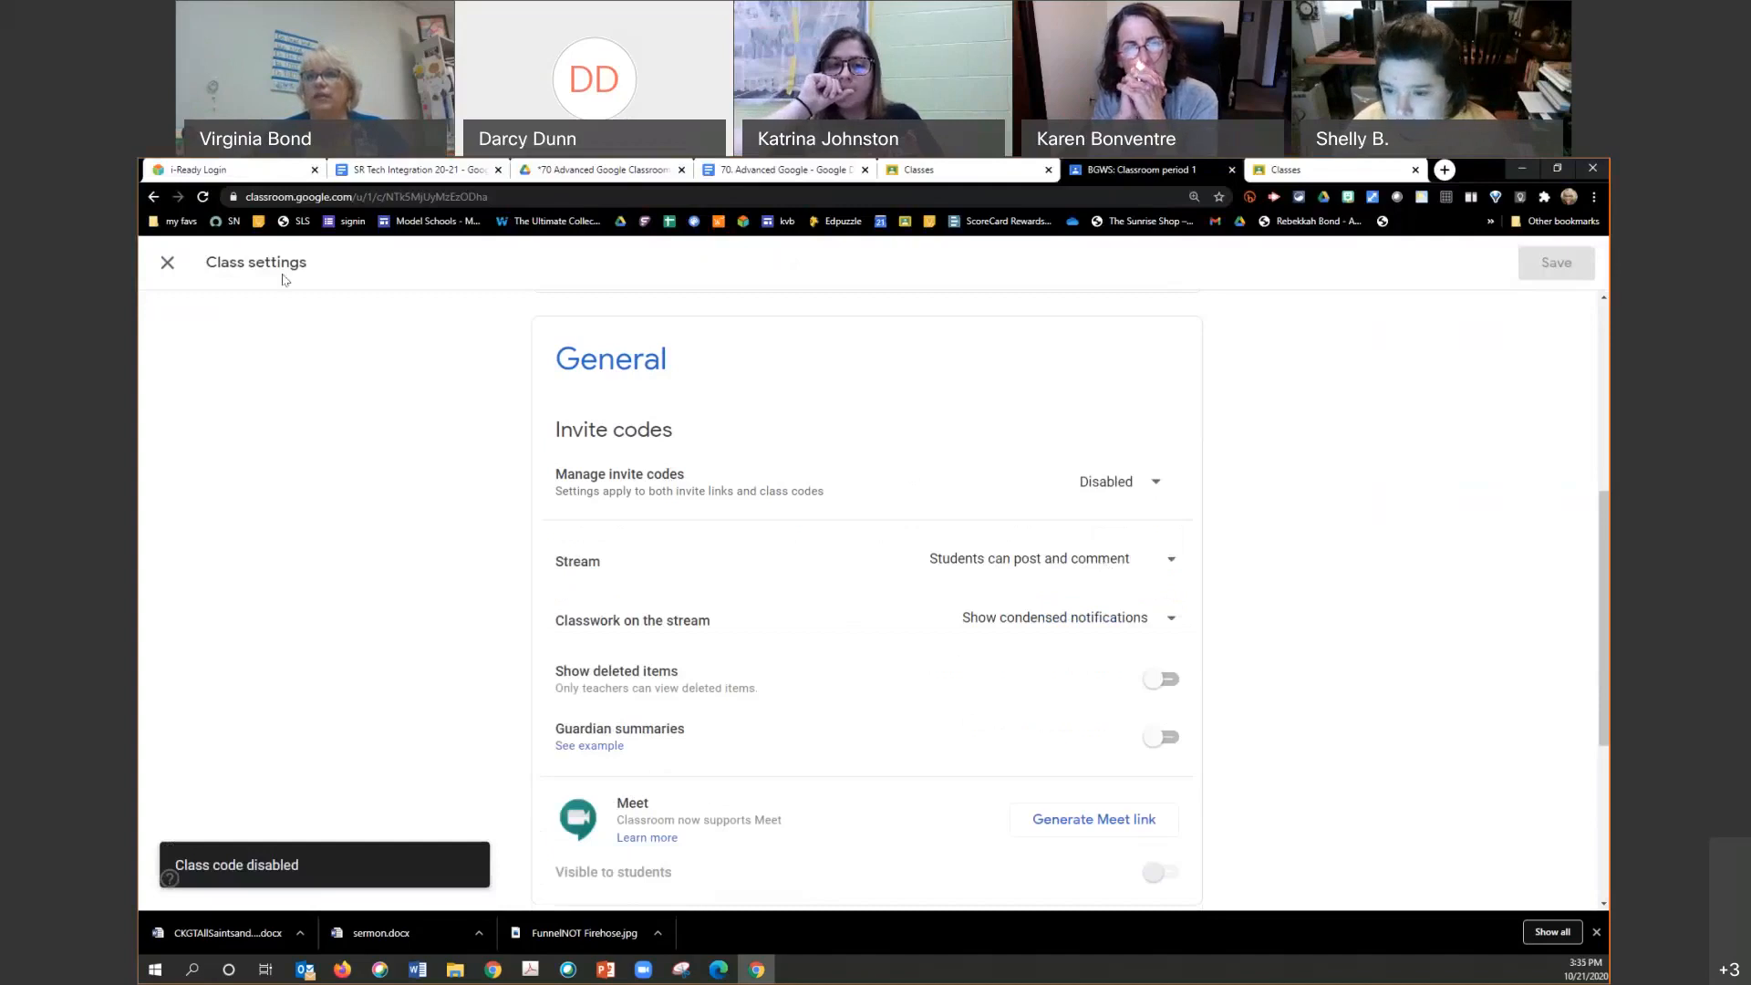
{"action": "left_click", "coordinate": [166, 264]}
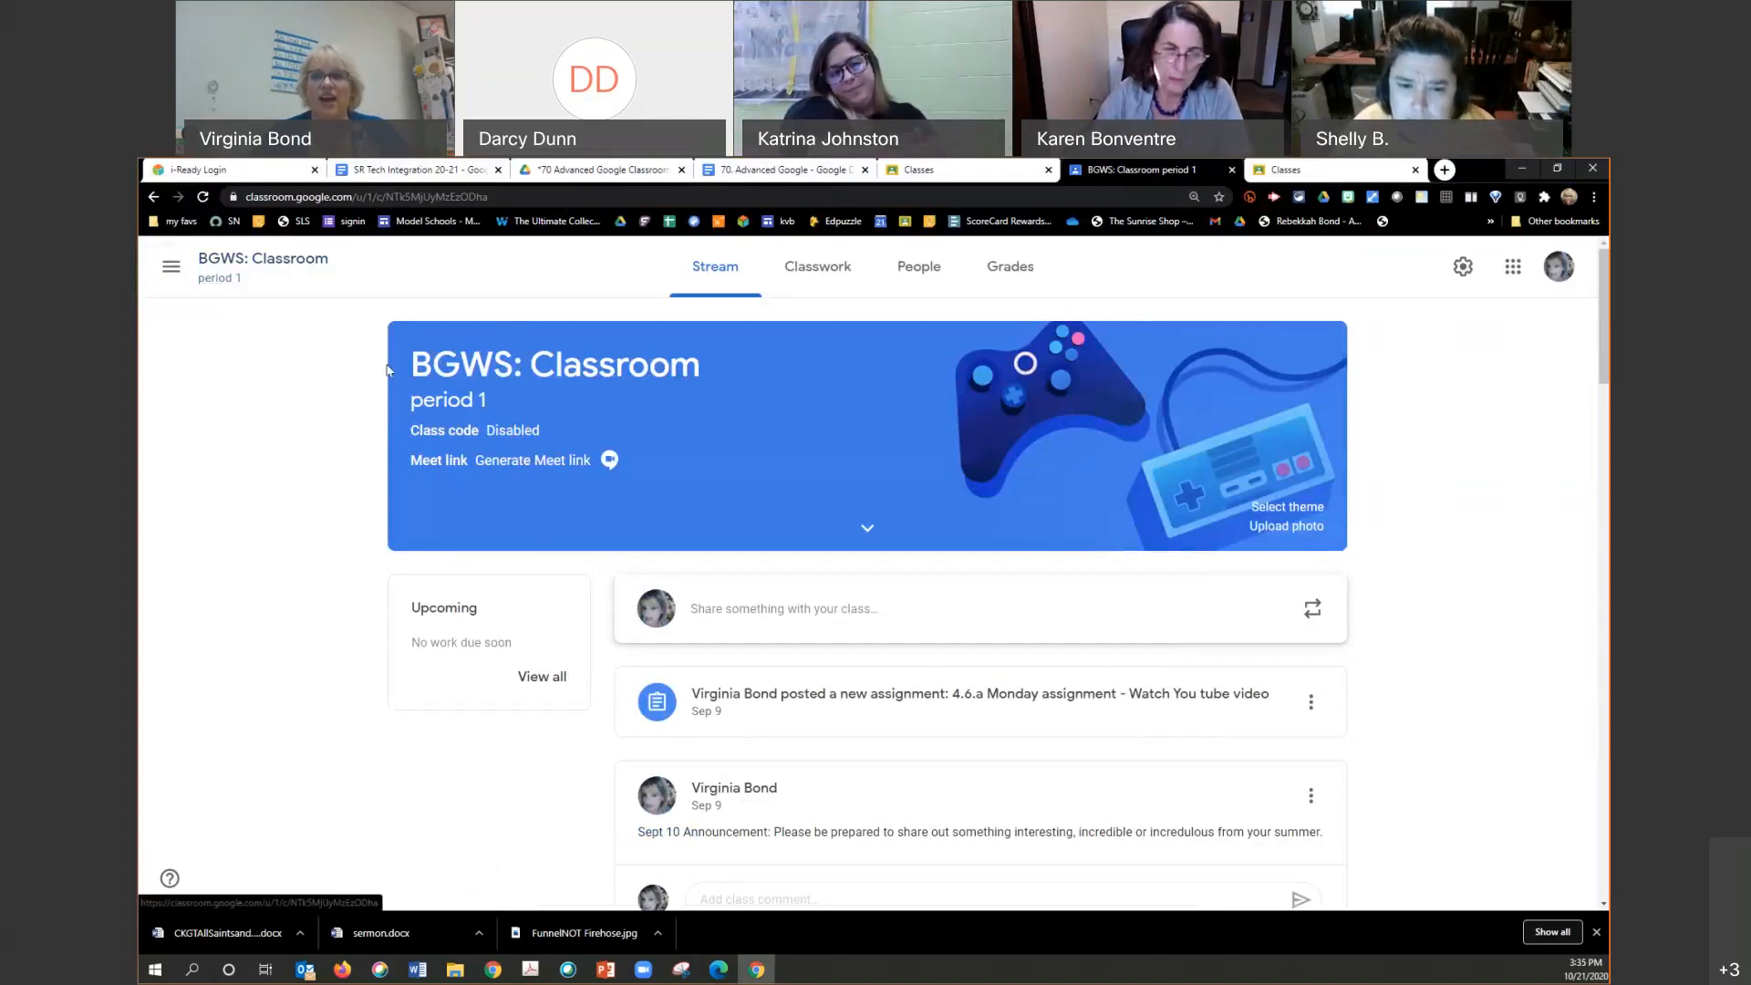
Step: Generate a Meet link for BGWS: Classroom, leave it visible to students and save it
{"action": "left_click", "coordinate": [546, 461]}
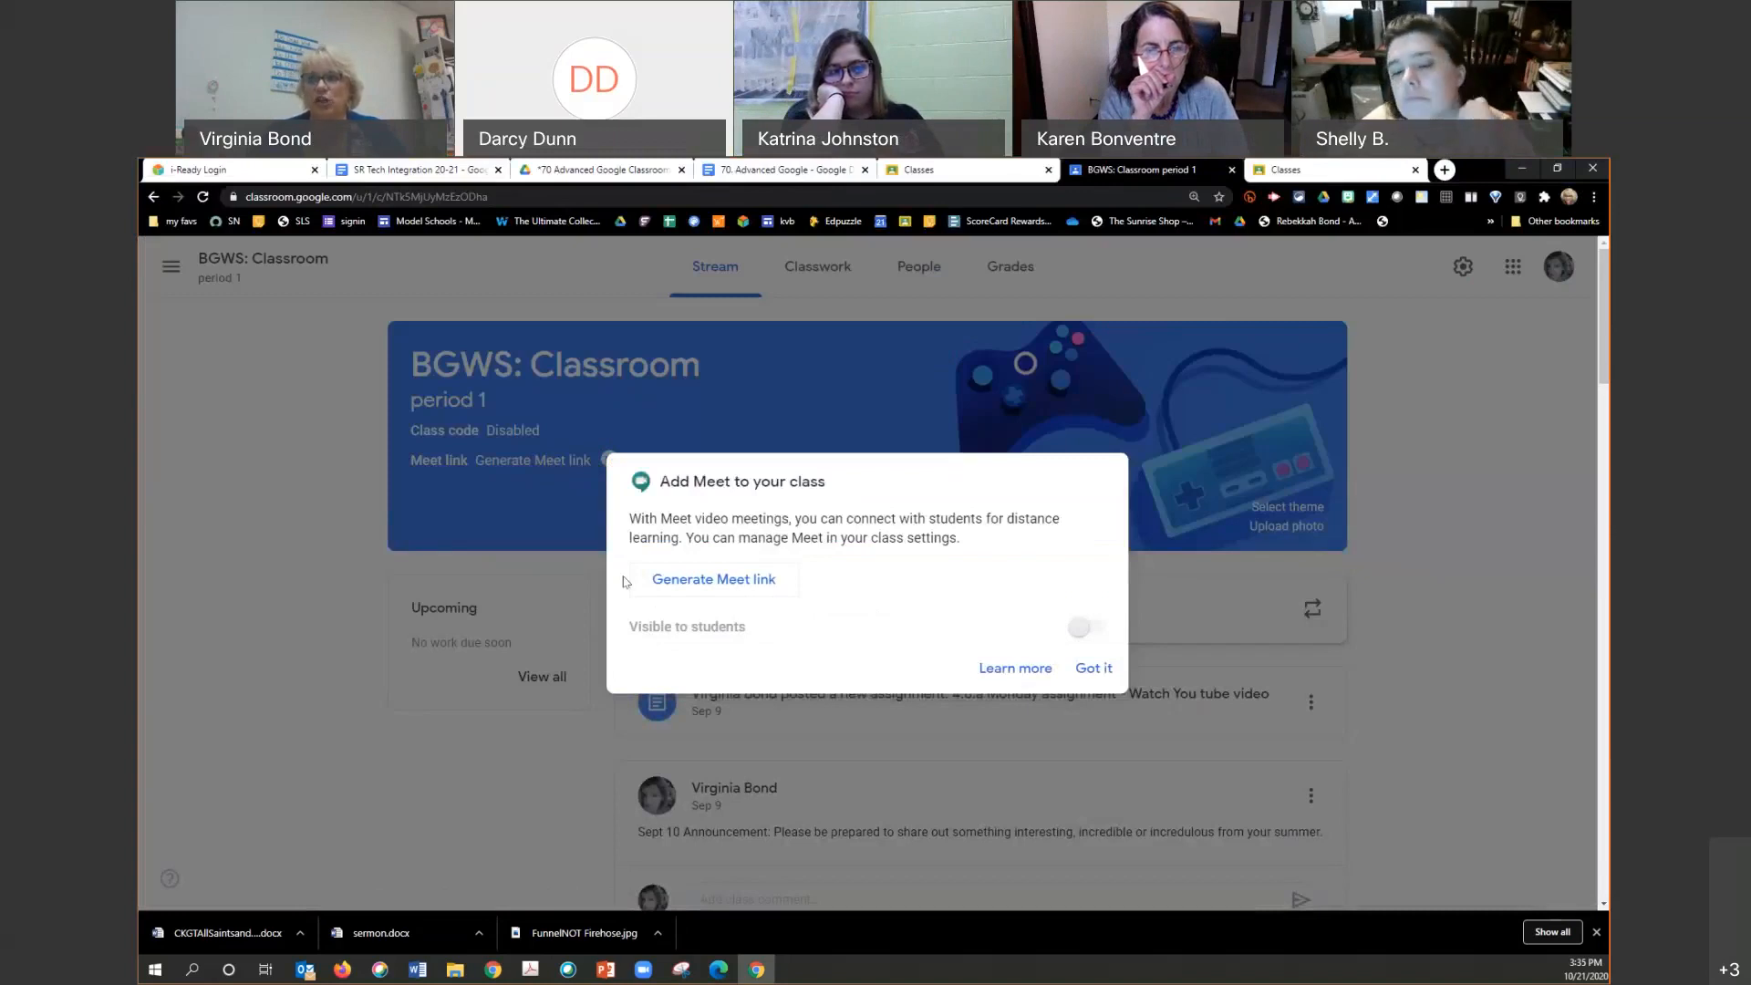
{"action": "left_click", "coordinate": [680, 574]}
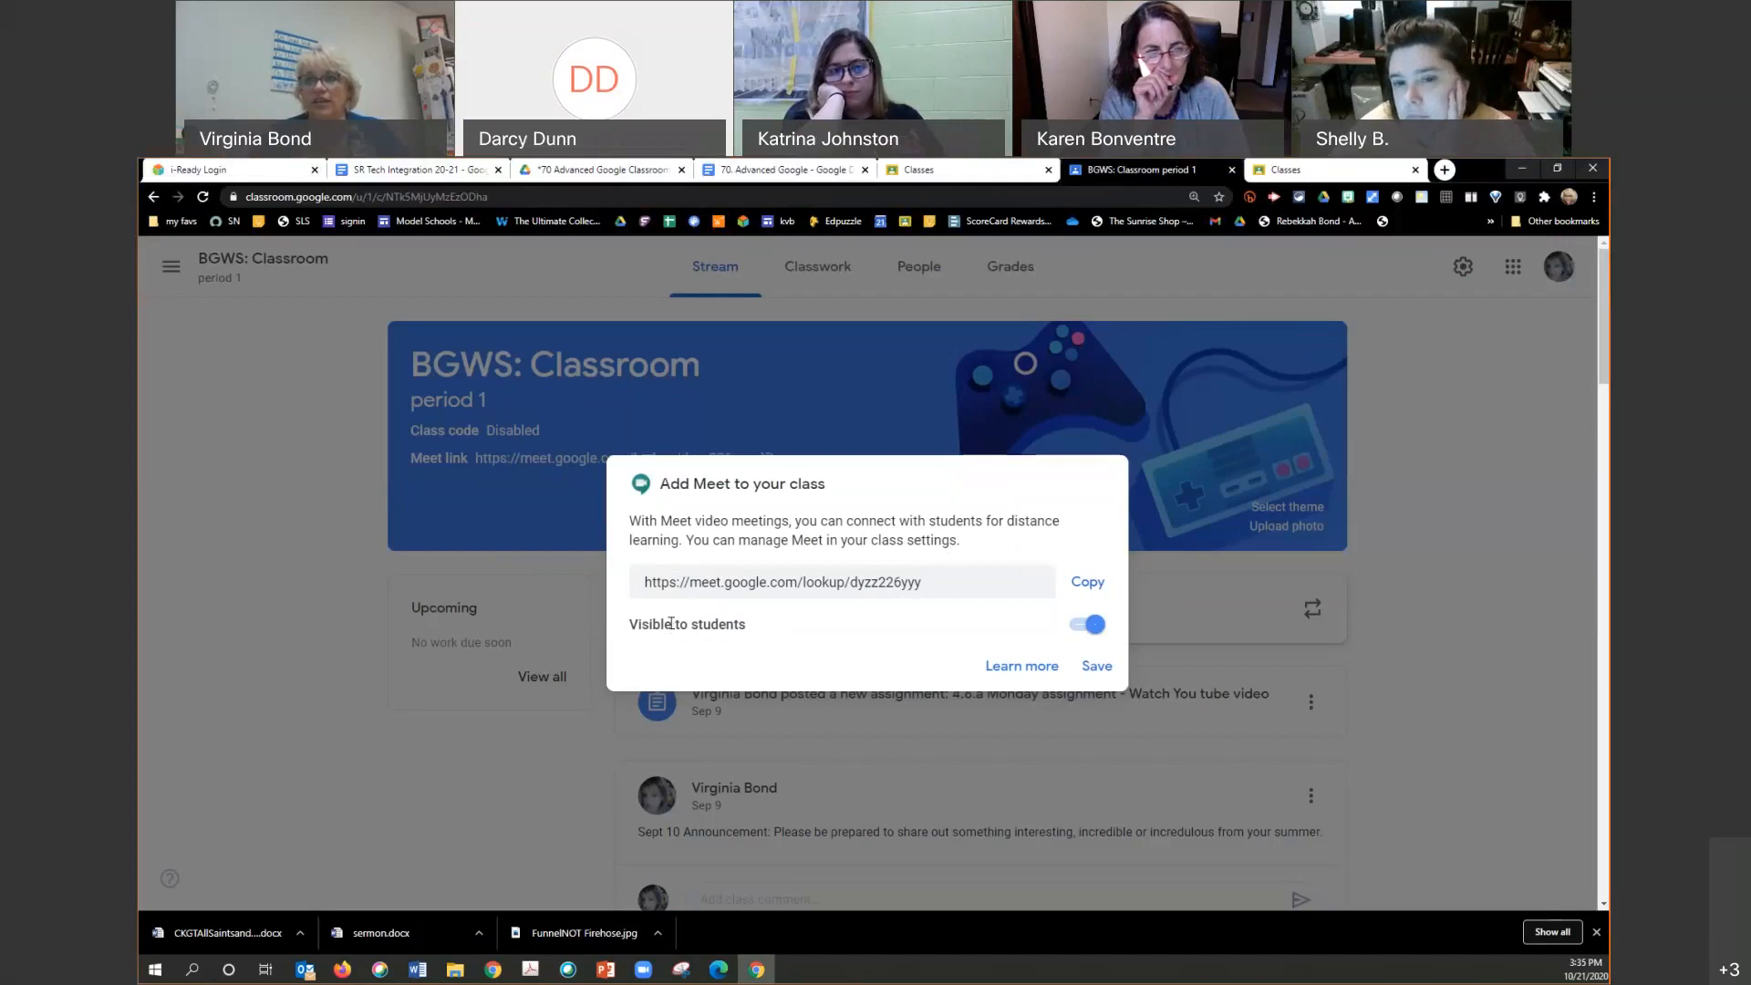
{"action": "left_click", "coordinate": [1074, 628]}
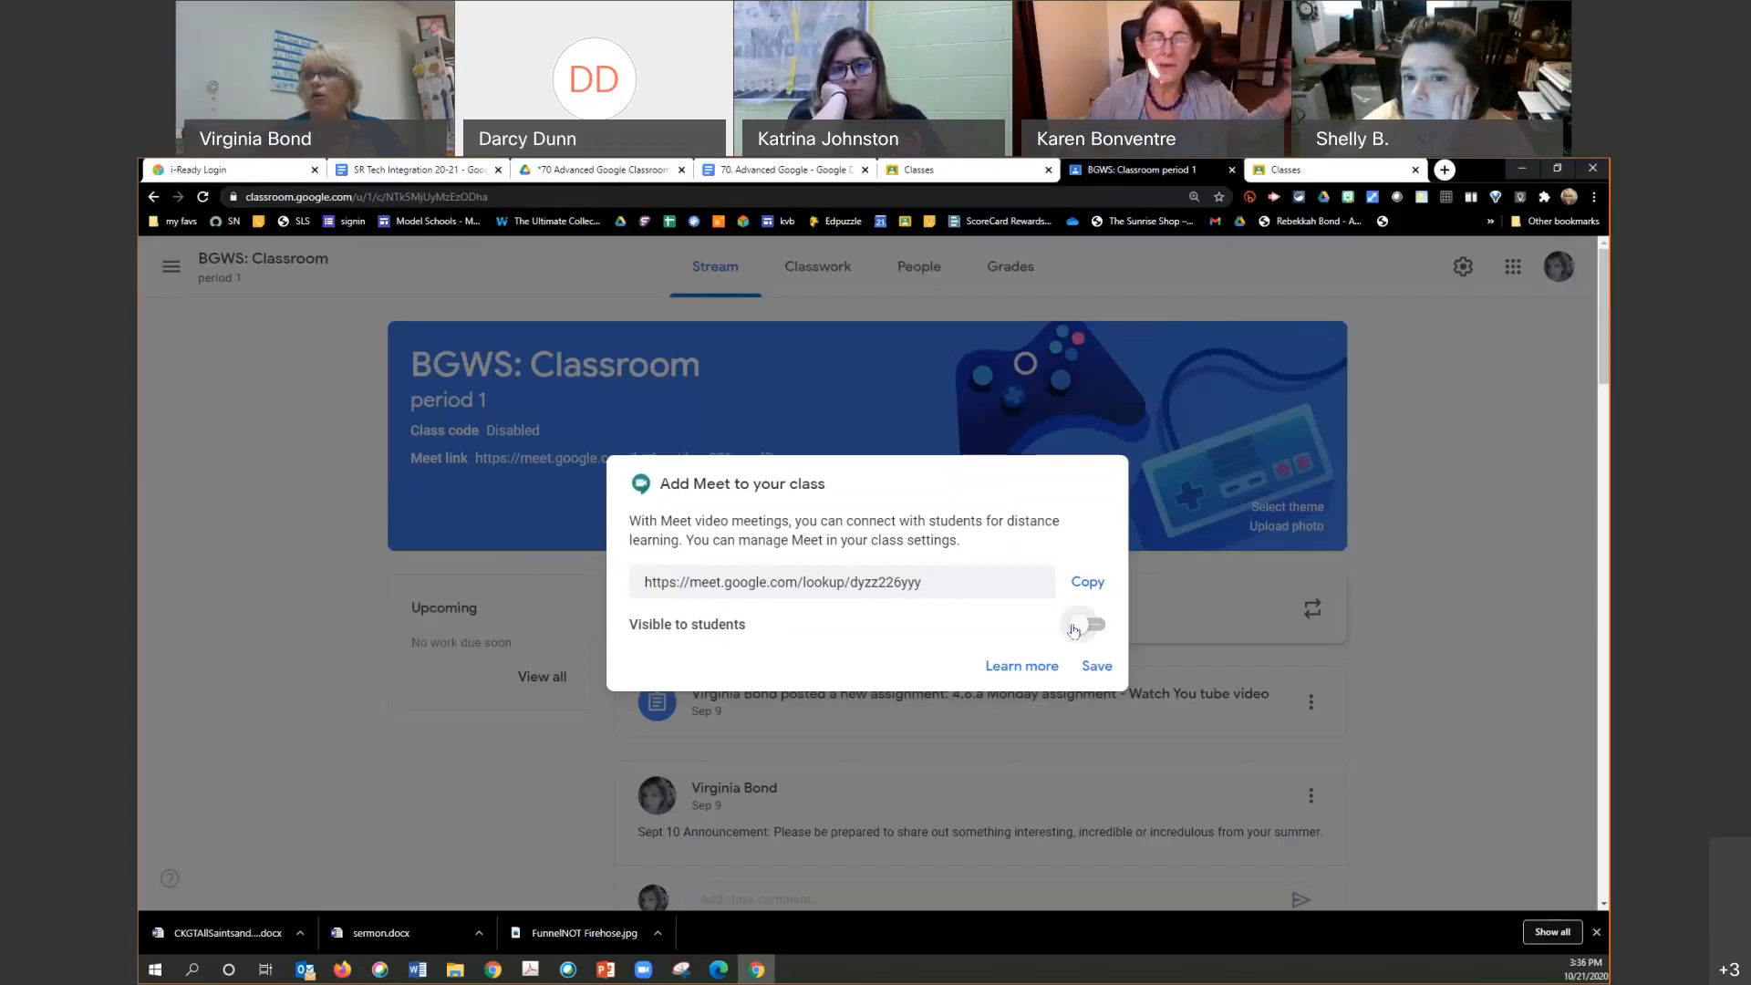
{"action": "left_click", "coordinate": [1076, 628]}
{"action": "left_click", "coordinate": [1097, 667]}
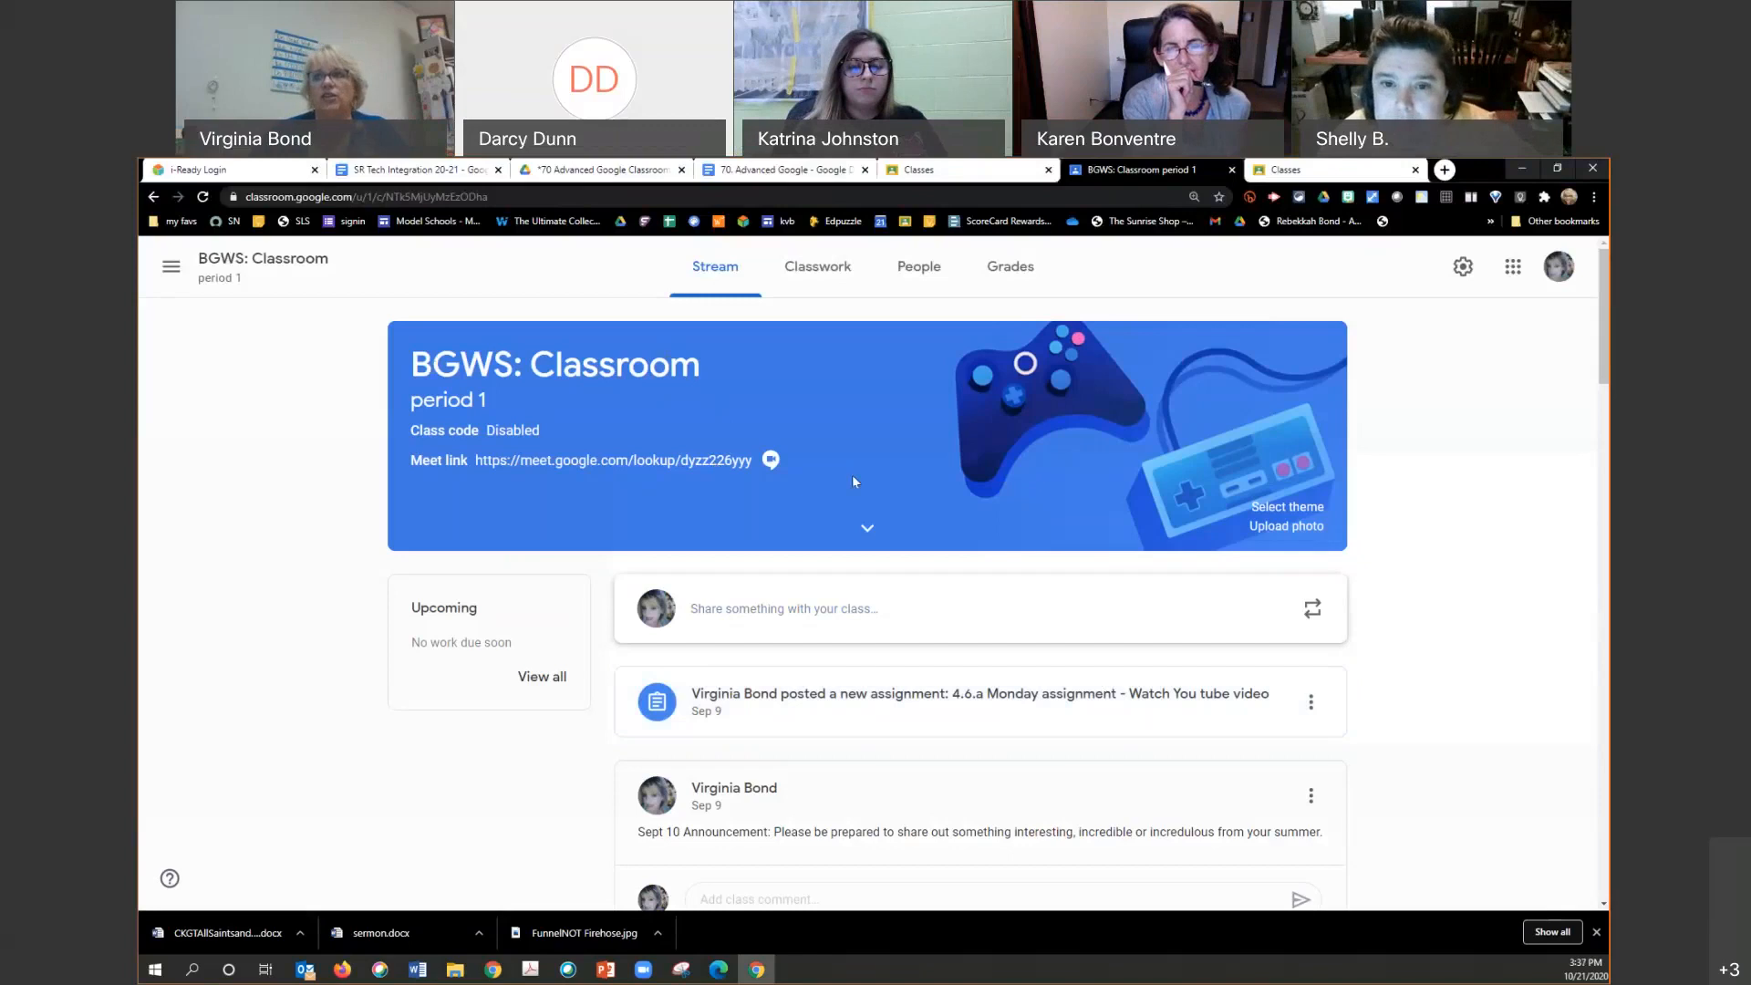
Step: Open the class's Meet meeting from the stream banner and close it again without joining
{"action": "left_click", "coordinate": [771, 462]}
{"action": "middle_click", "coordinate": [1328, 162]}
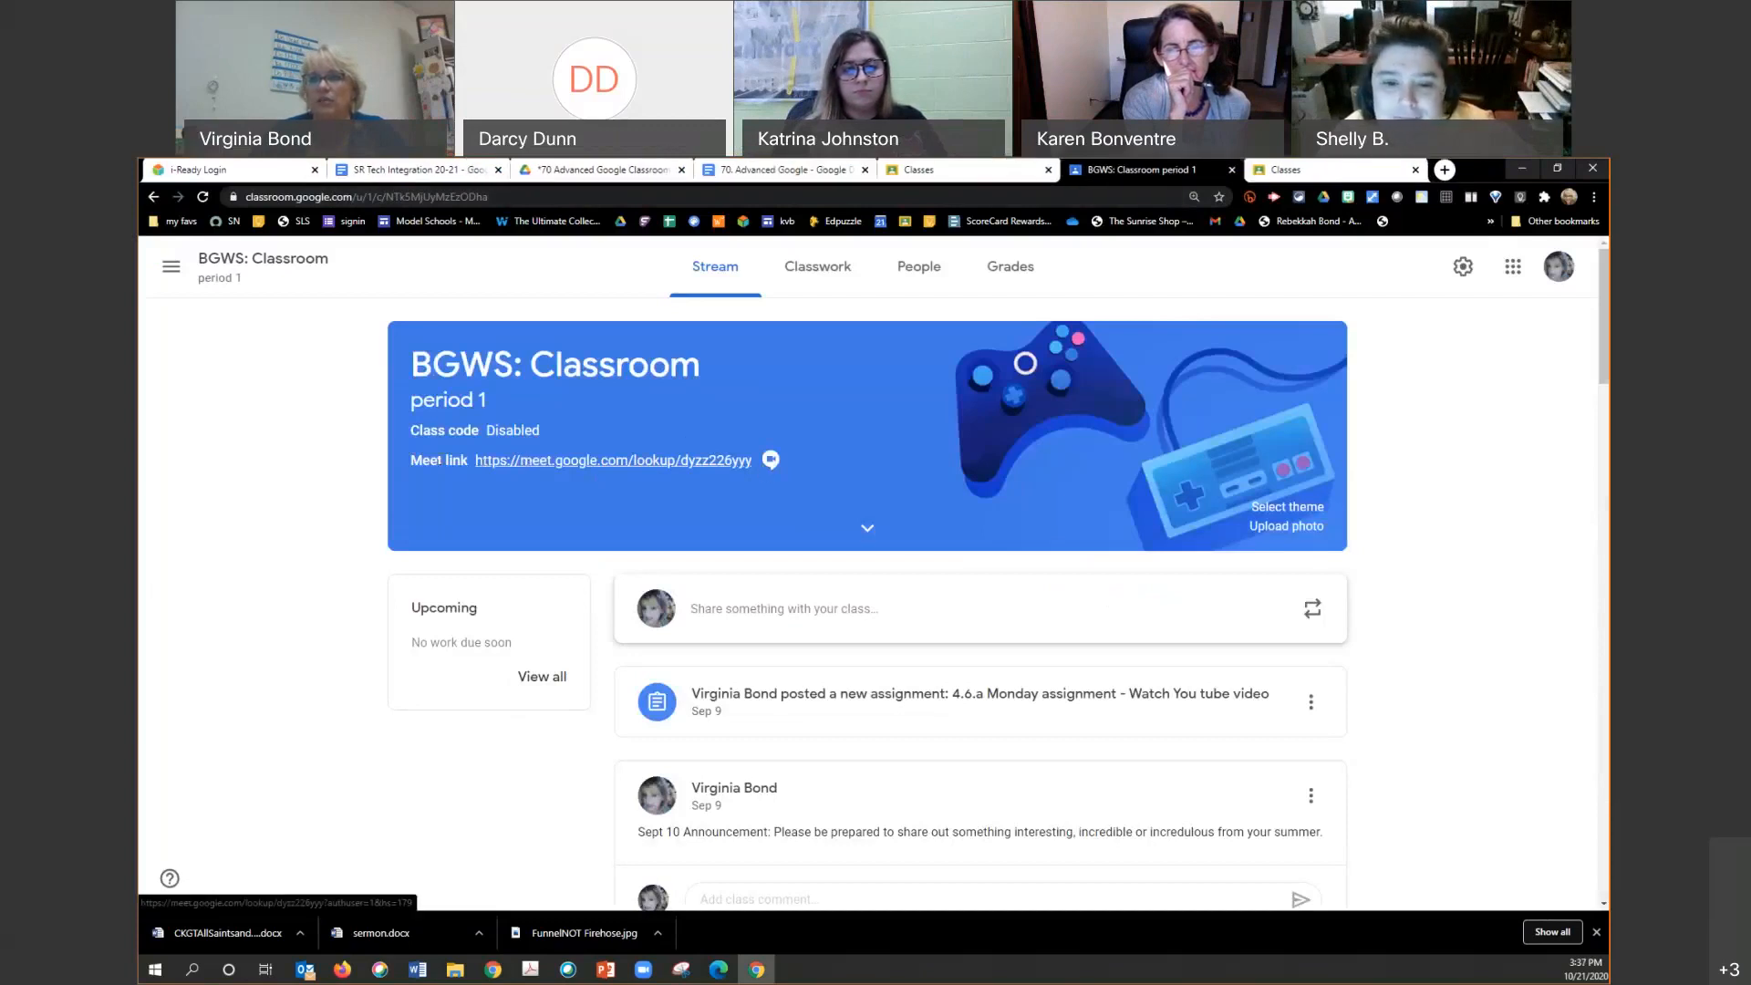
{"action": "left_click", "coordinate": [769, 462]}
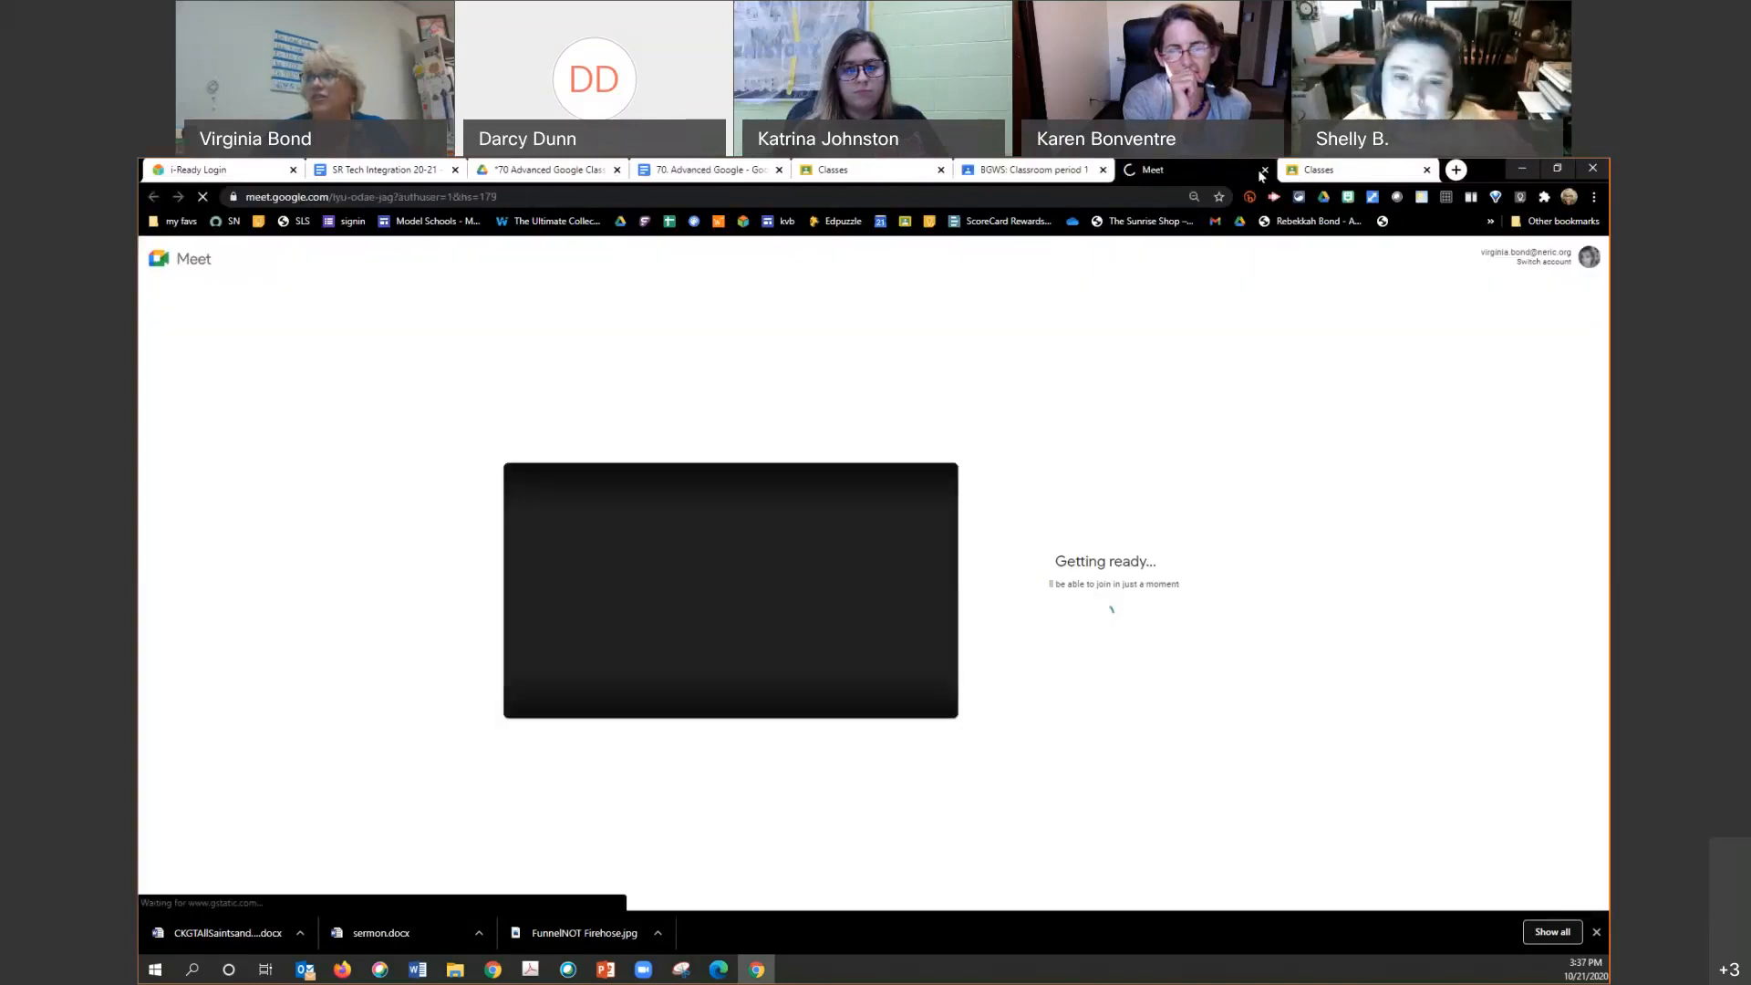
{"action": "left_click", "coordinate": [1263, 170]}
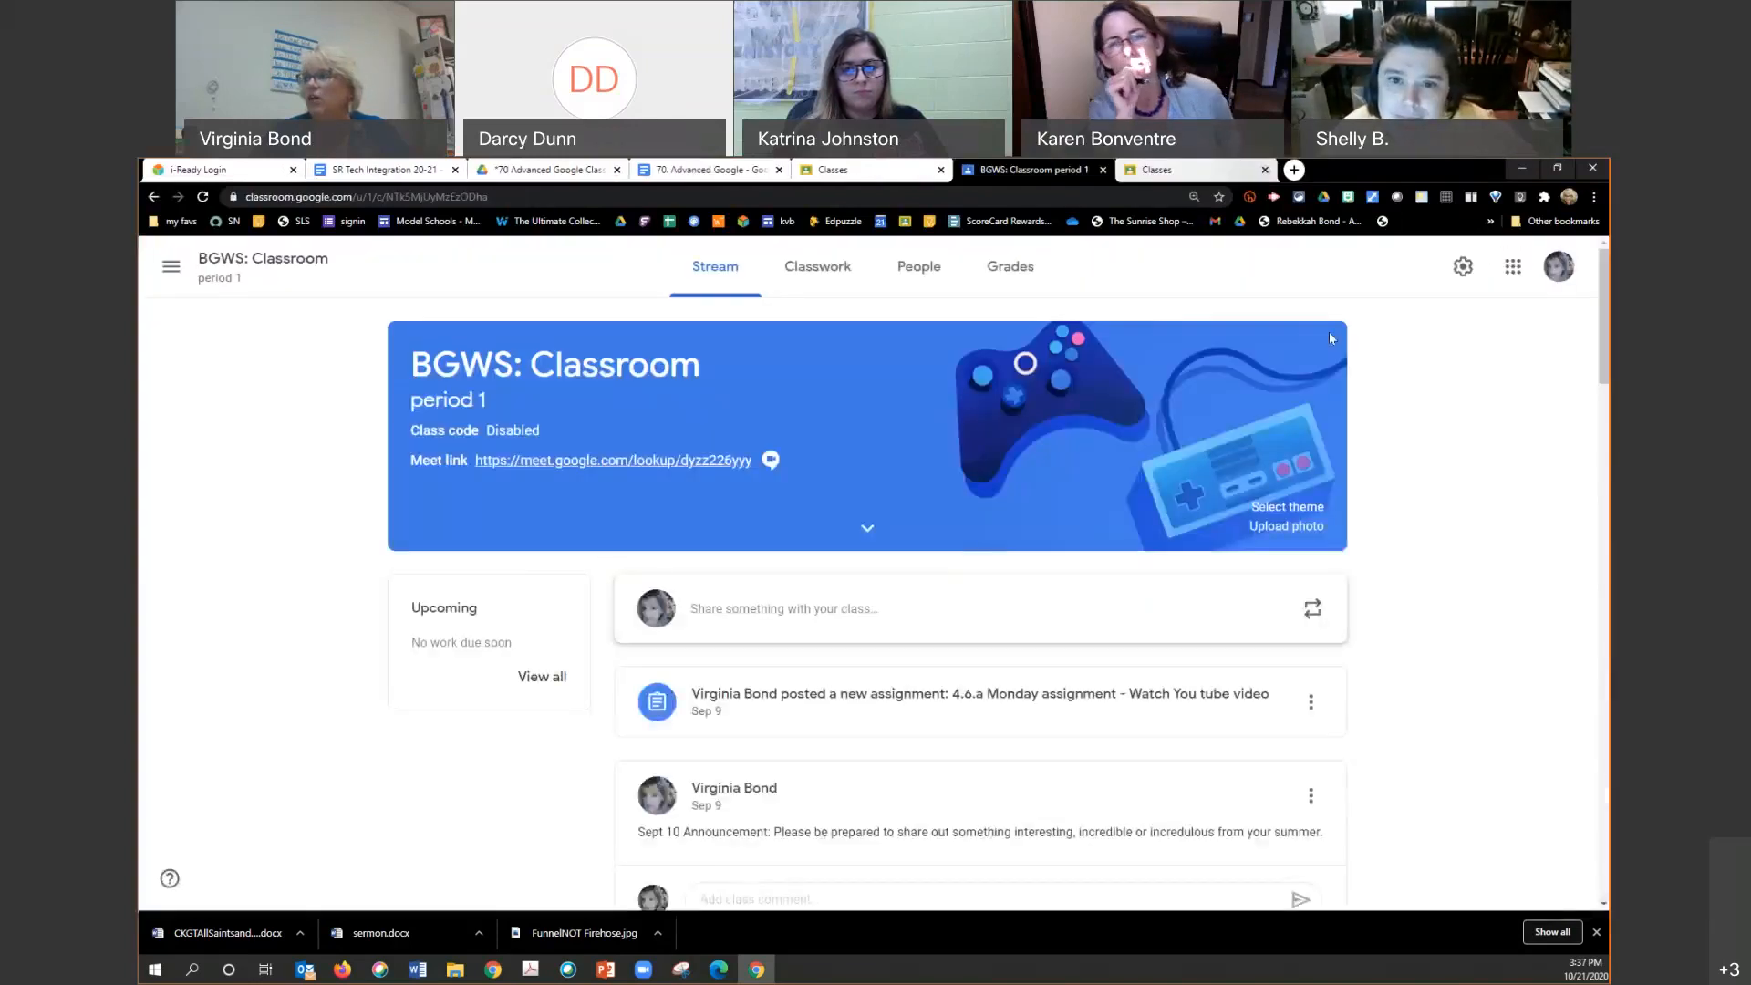
Step: Reset the class's Meet link in the class settings, hiding it from students first and making it visible again
{"action": "left_click", "coordinate": [1463, 267]}
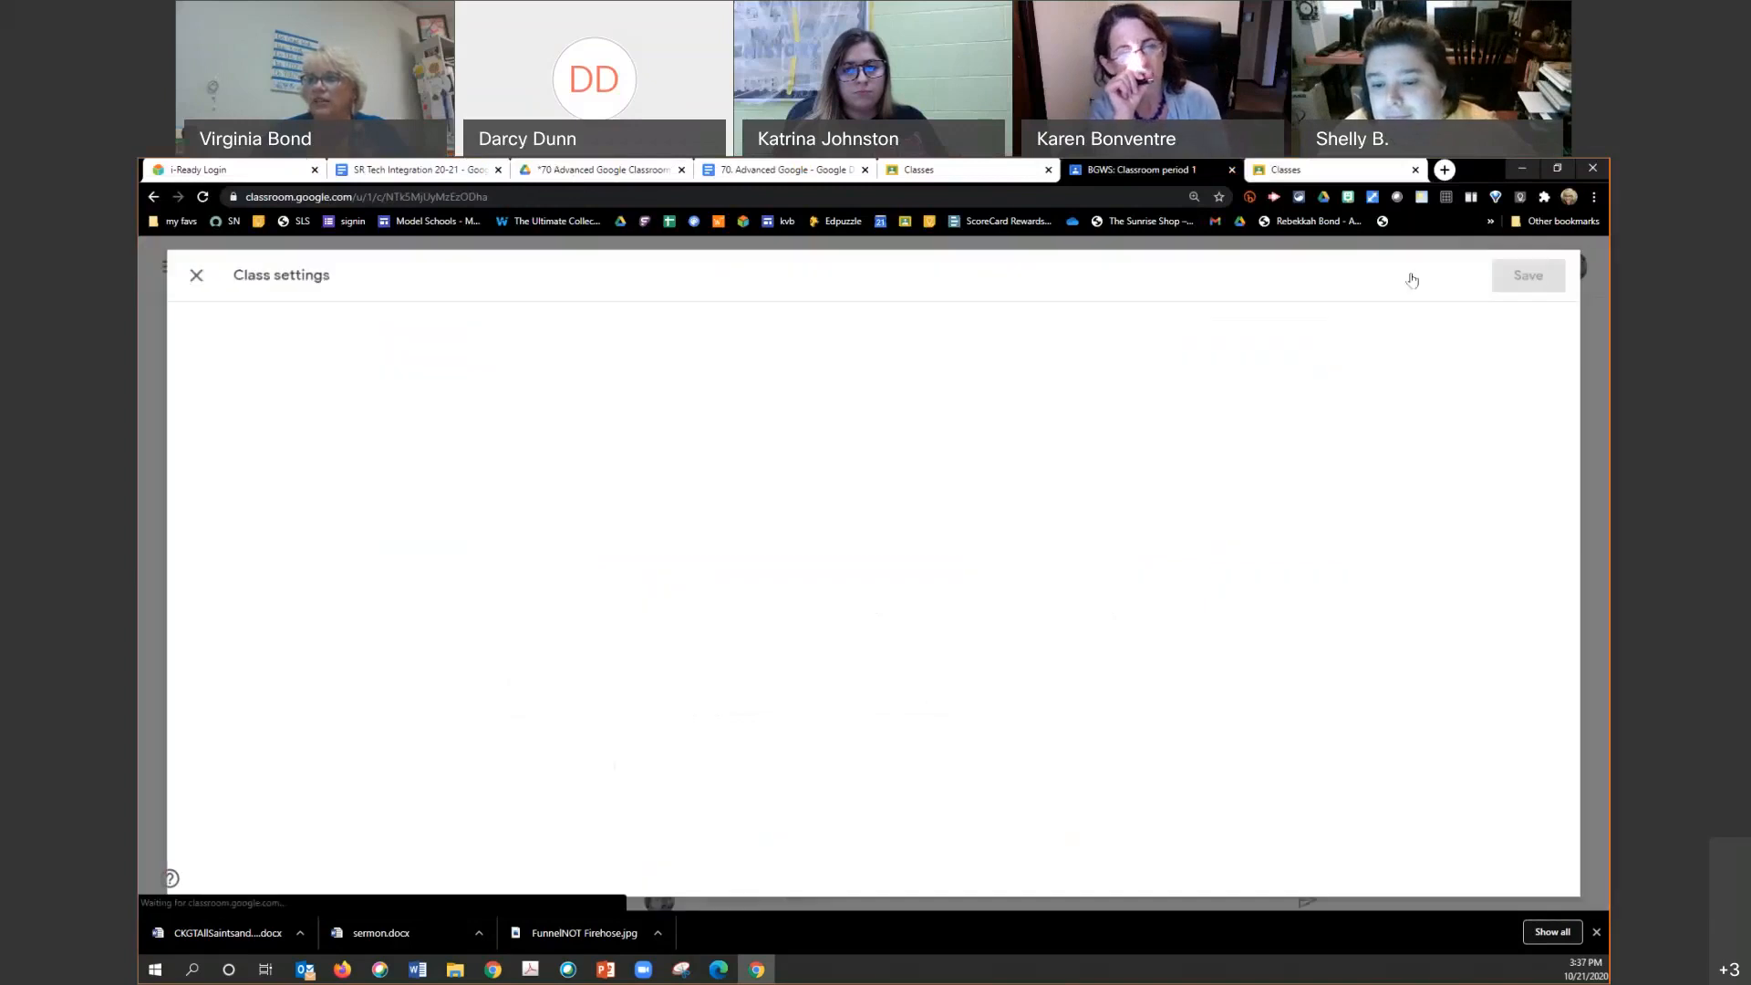
{"action": "scroll", "coordinate": [698, 834], "scroll_direction": "down", "scroll_amount": 5}
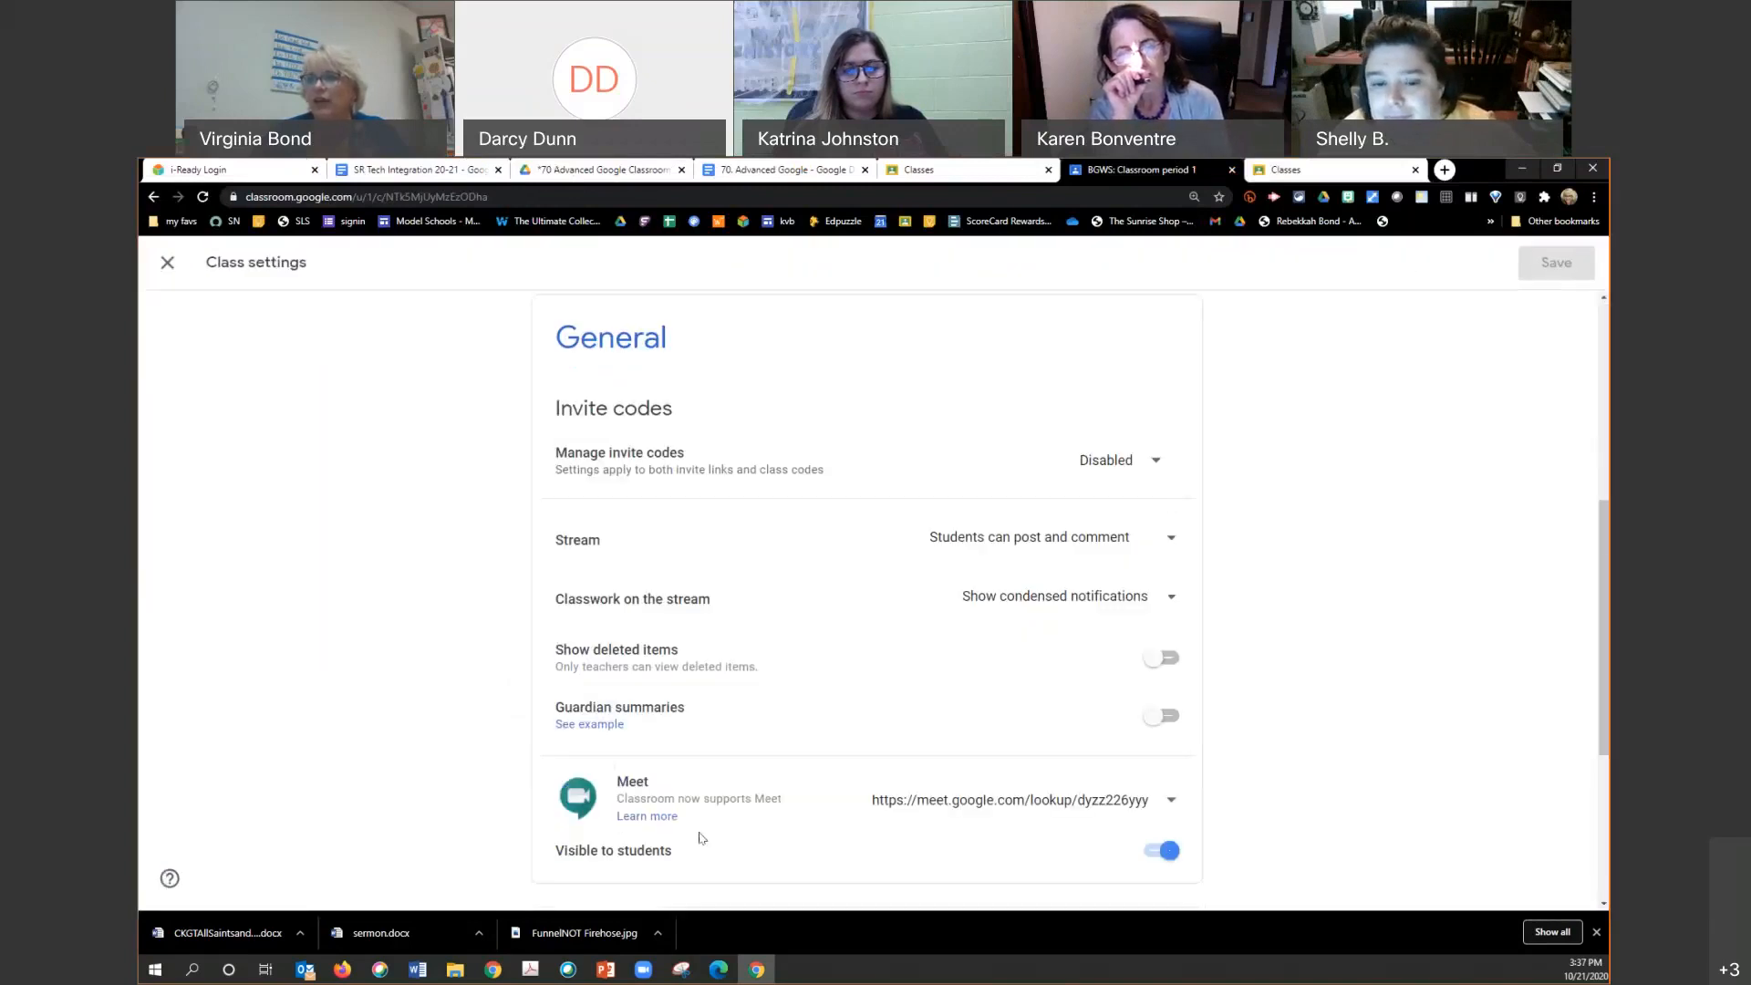
{"action": "scroll", "coordinate": [700, 837], "scroll_direction": "down", "scroll_amount": 1}
{"action": "left_click", "coordinate": [1159, 721]}
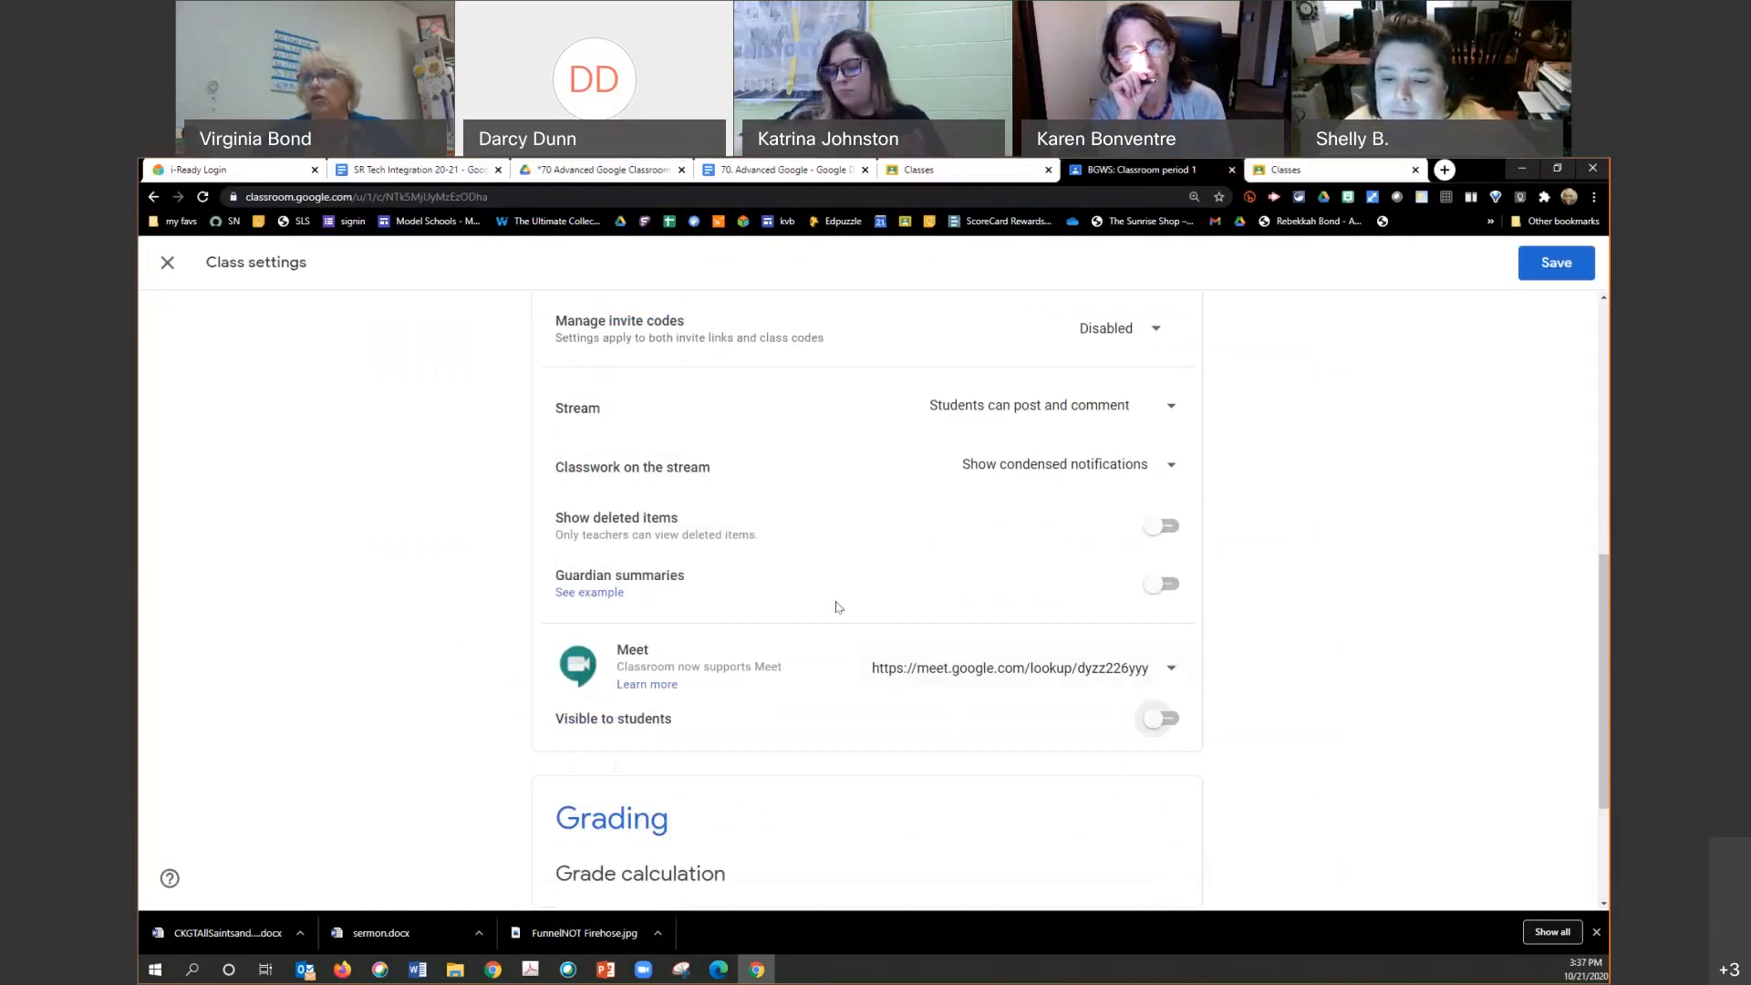
{"action": "left_click", "coordinate": [1171, 675]}
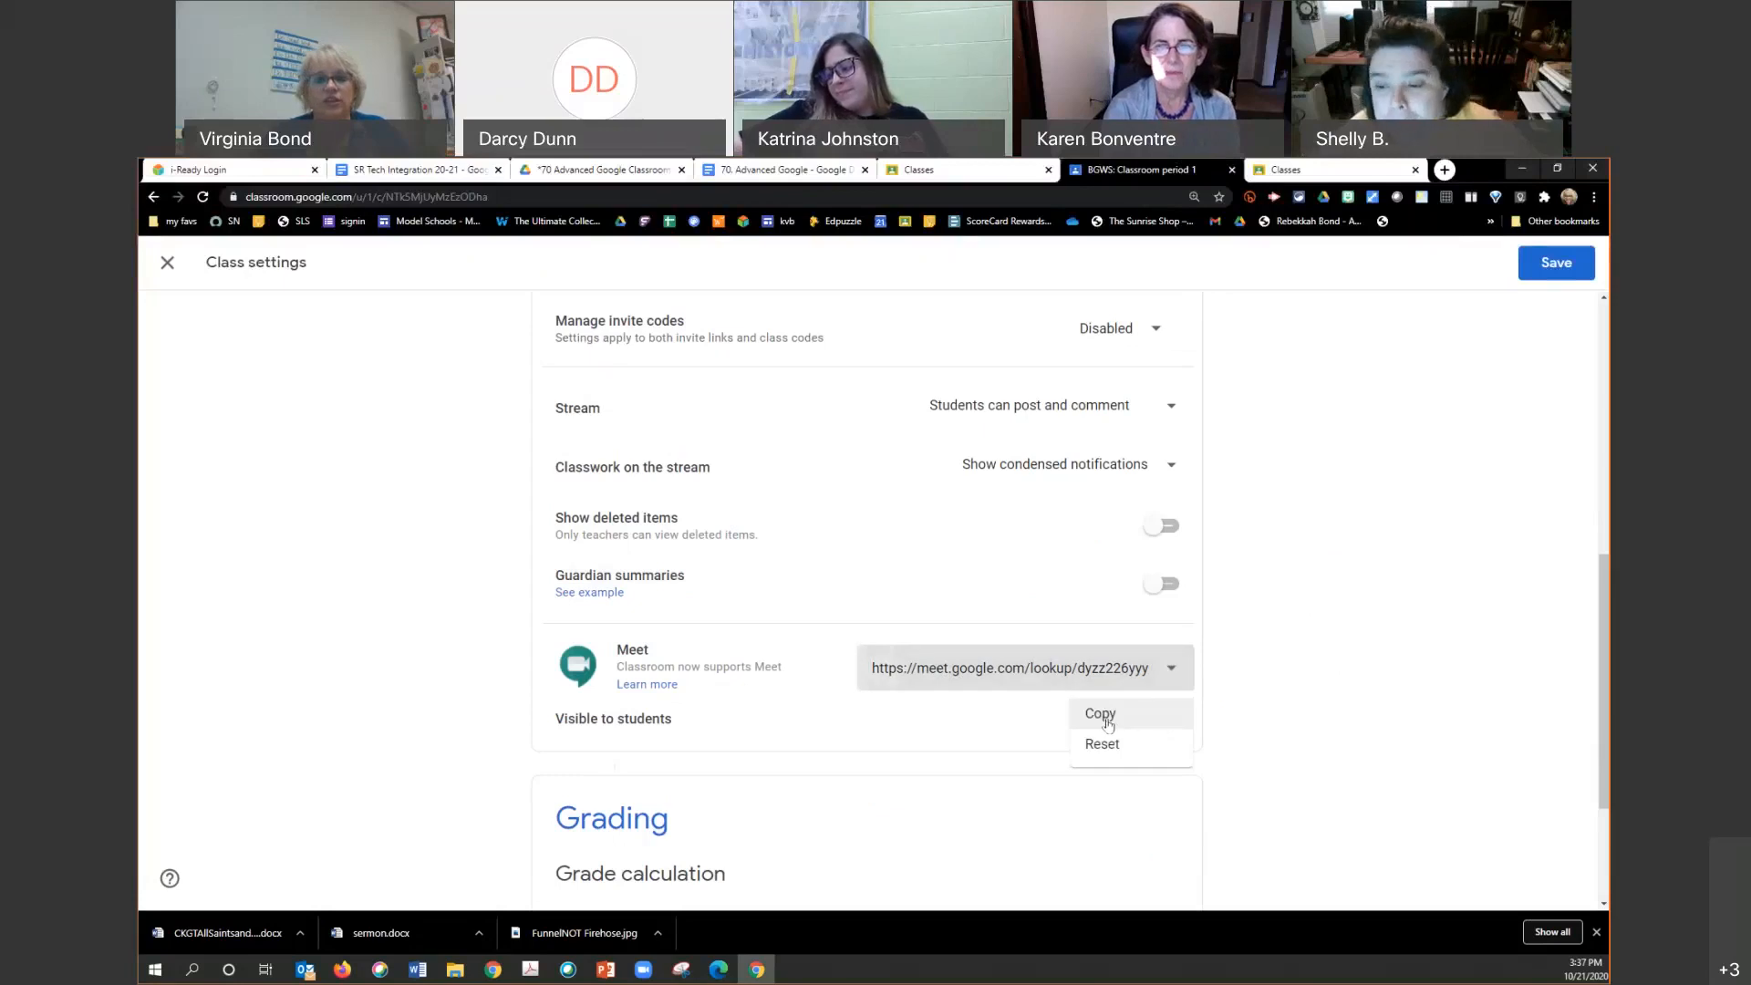
{"action": "left_click", "coordinate": [1105, 745]}
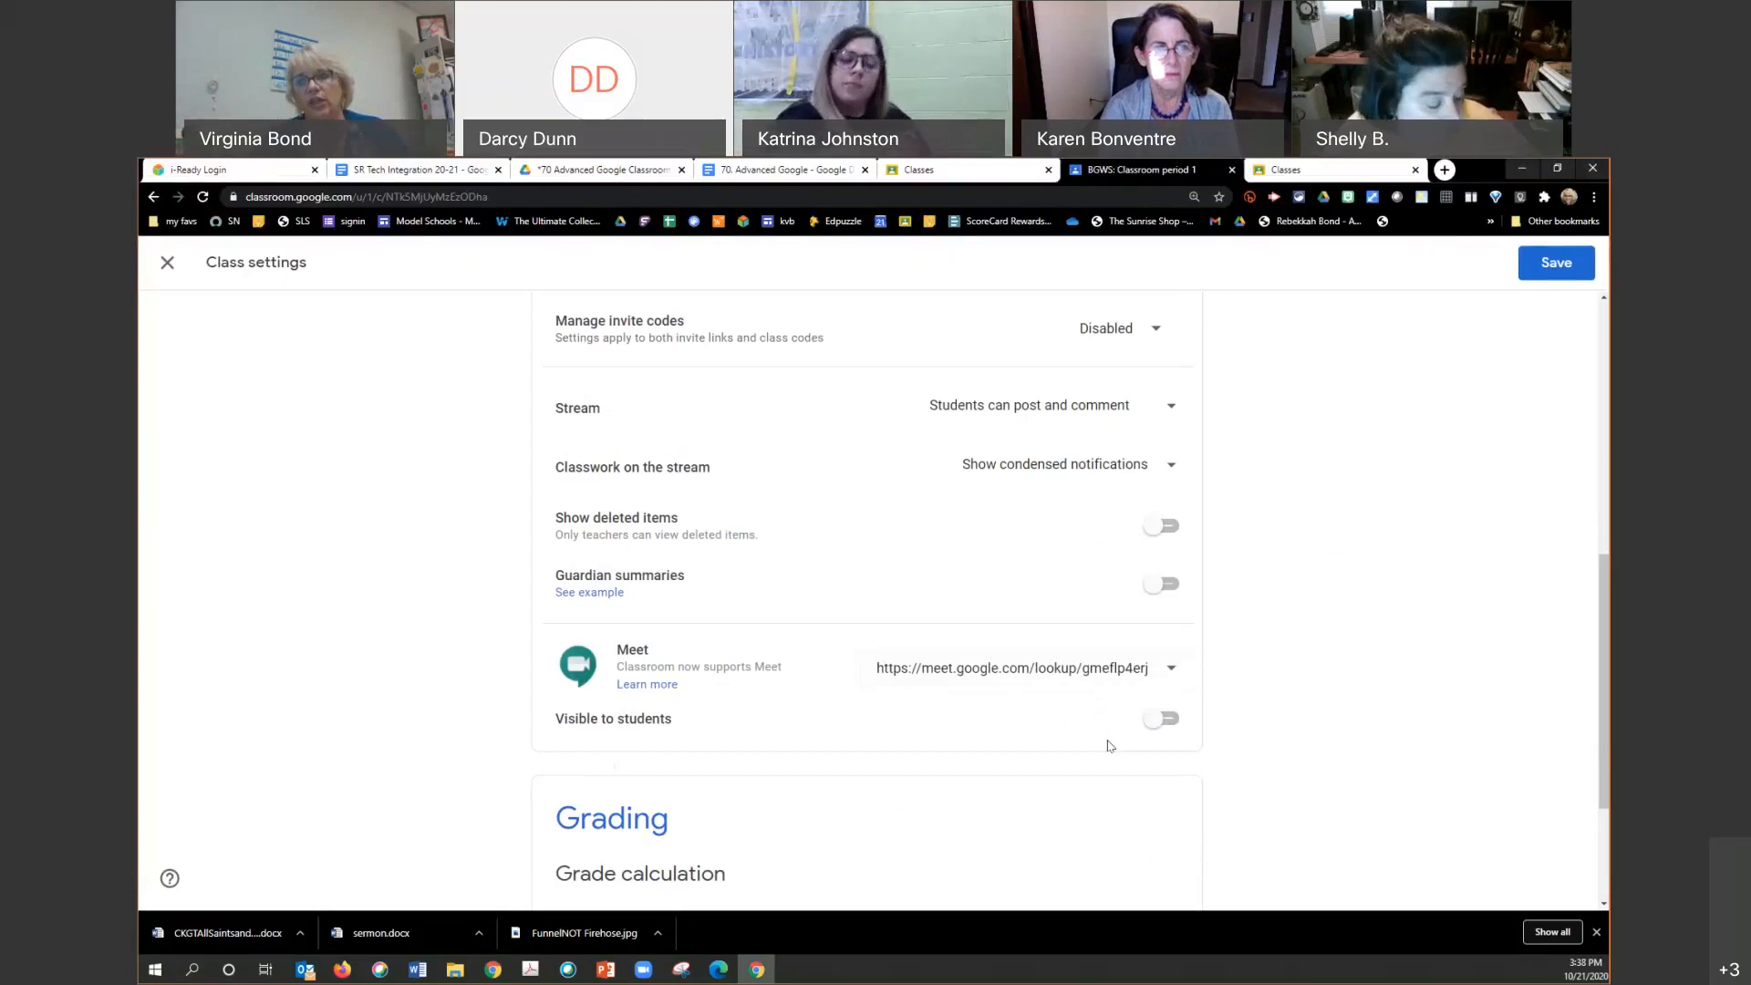
{"action": "left_click", "coordinate": [1174, 726]}
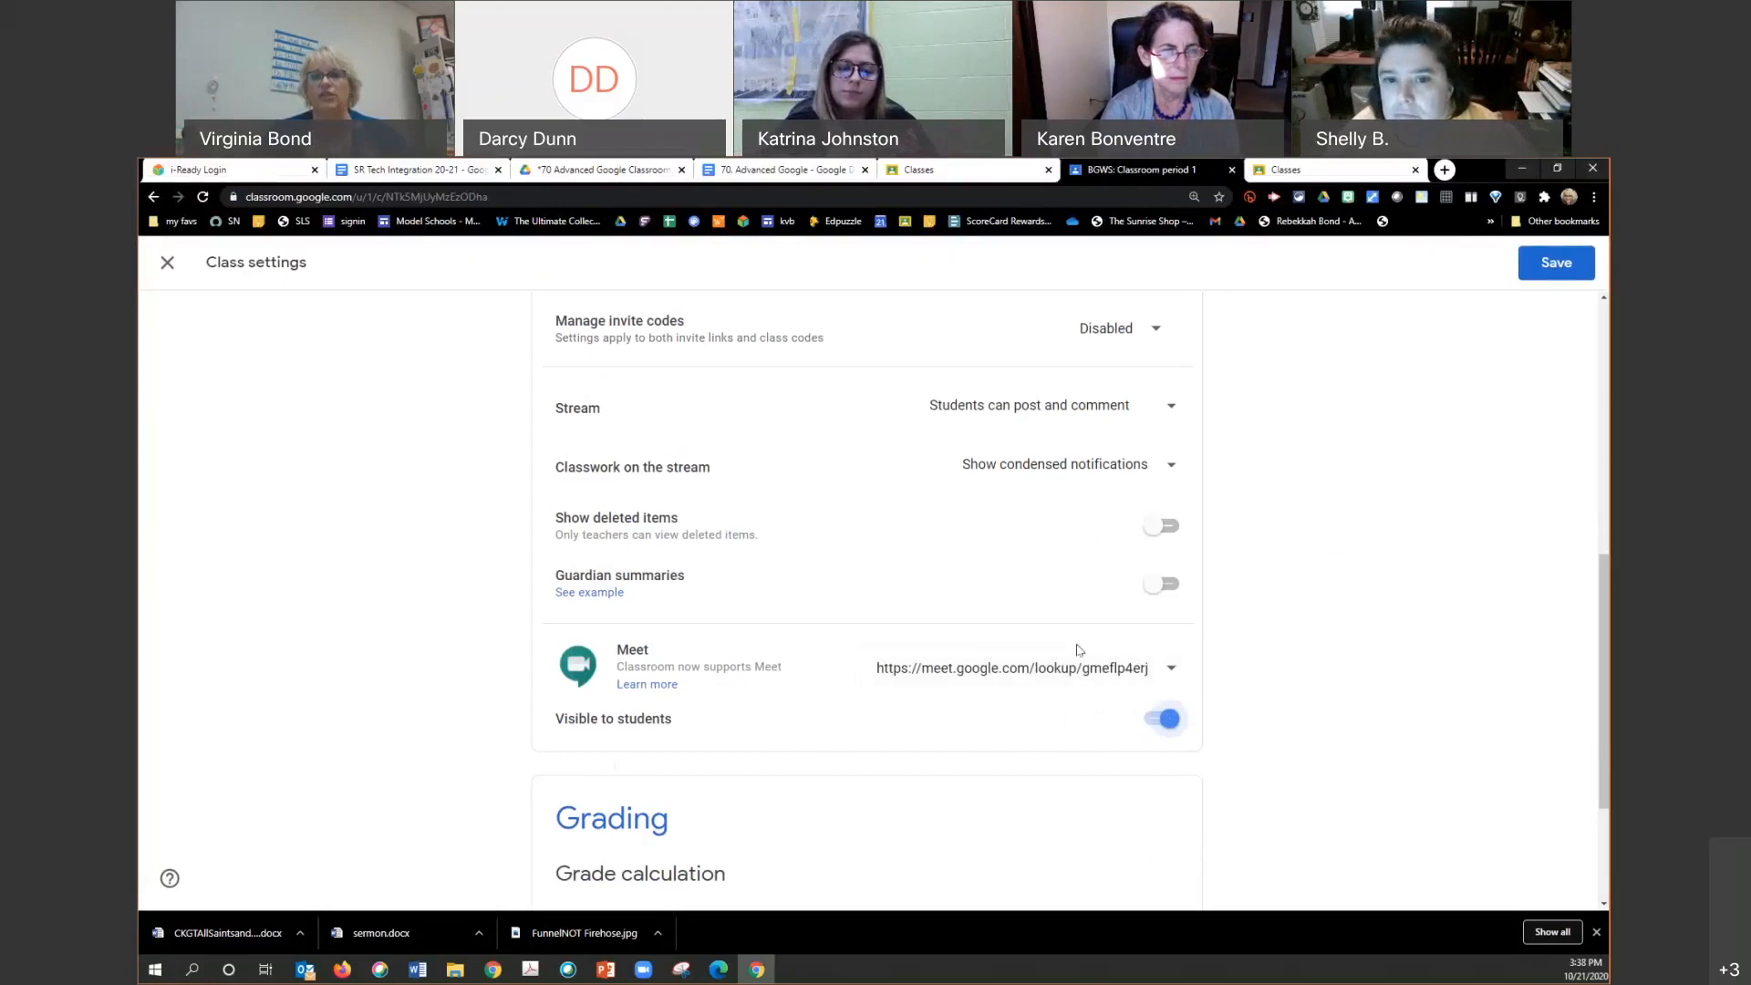
Step: Look over the grading settings and class details, and leave the class settings, discarding unsaved changes
{"action": "scroll", "coordinate": [915, 733], "scroll_direction": "down", "scroll_amount": 3}
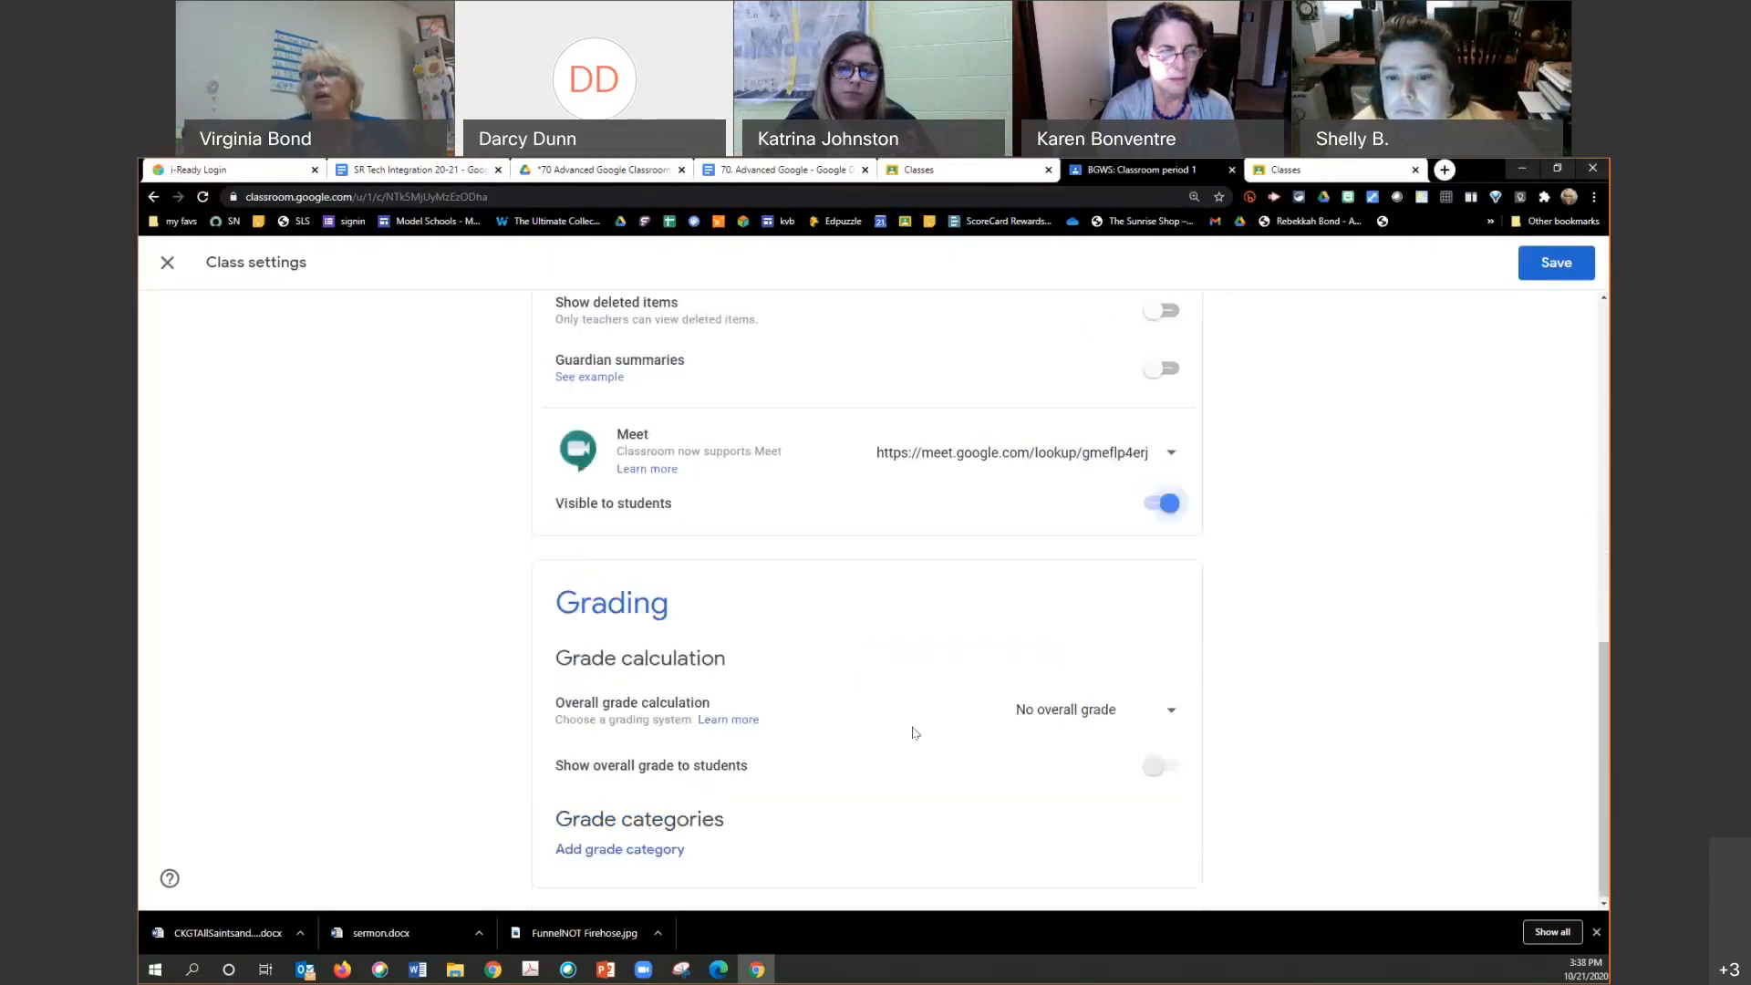
{"action": "scroll", "coordinate": [915, 732], "scroll_direction": "up", "scroll_amount": 10}
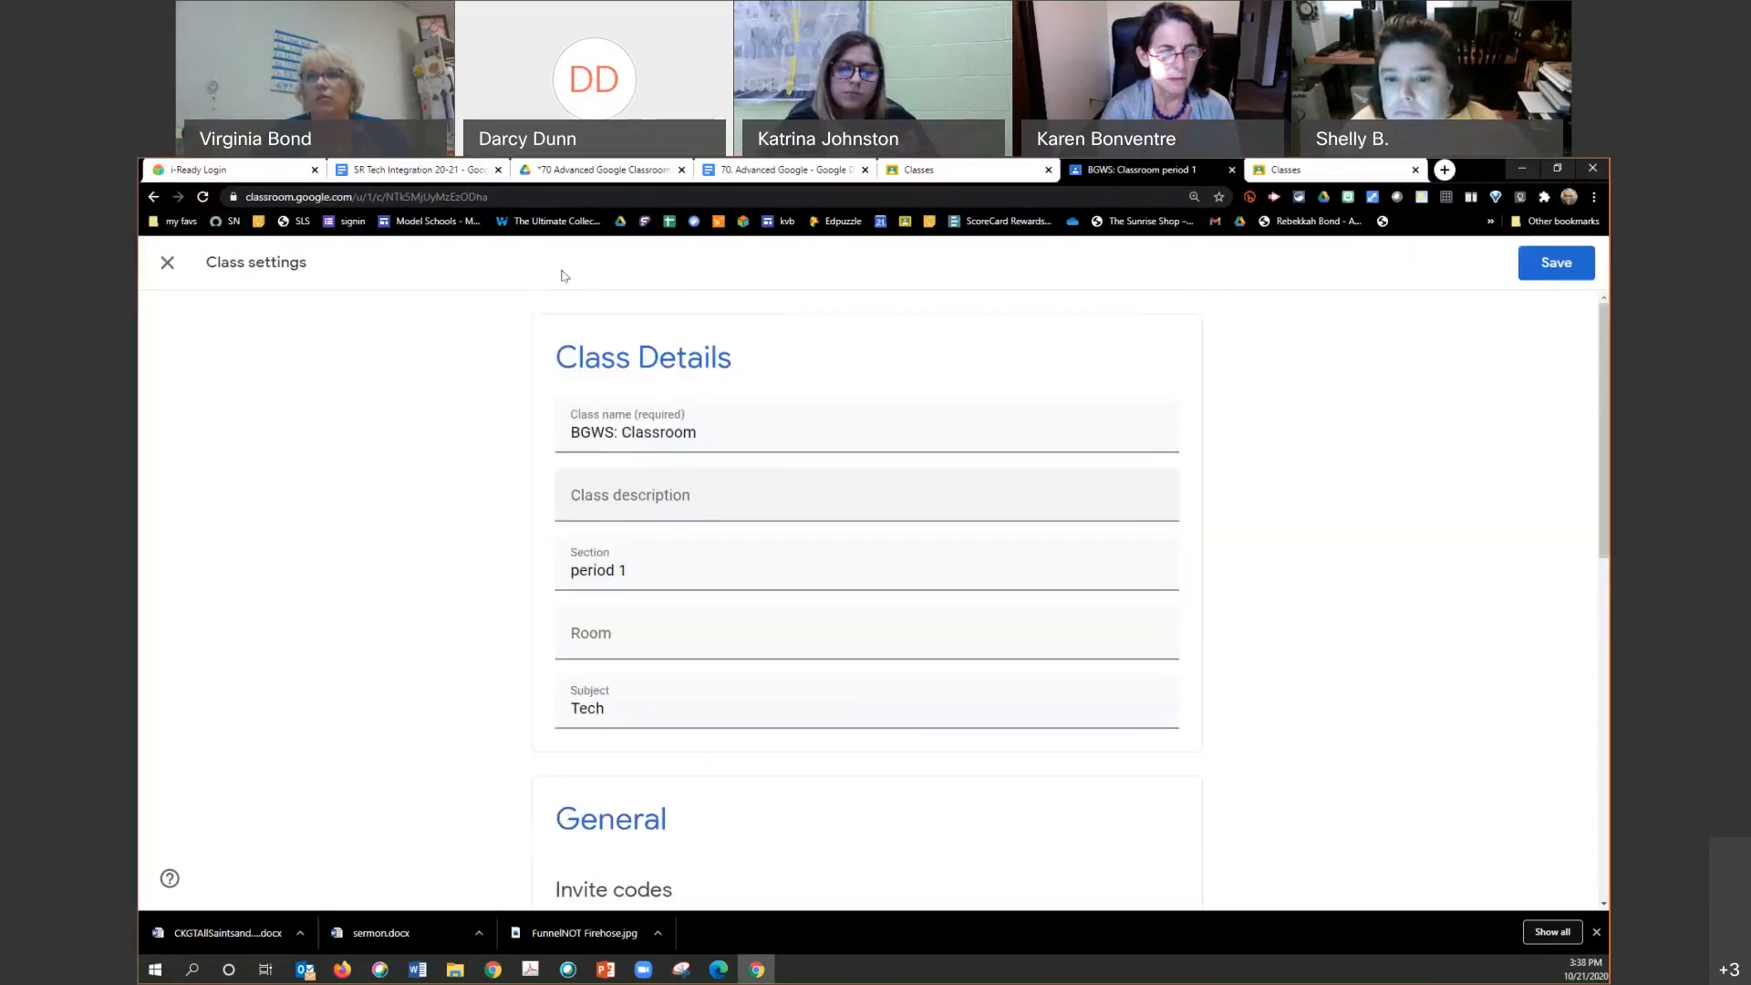
{"action": "left_click", "coordinate": [168, 263]}
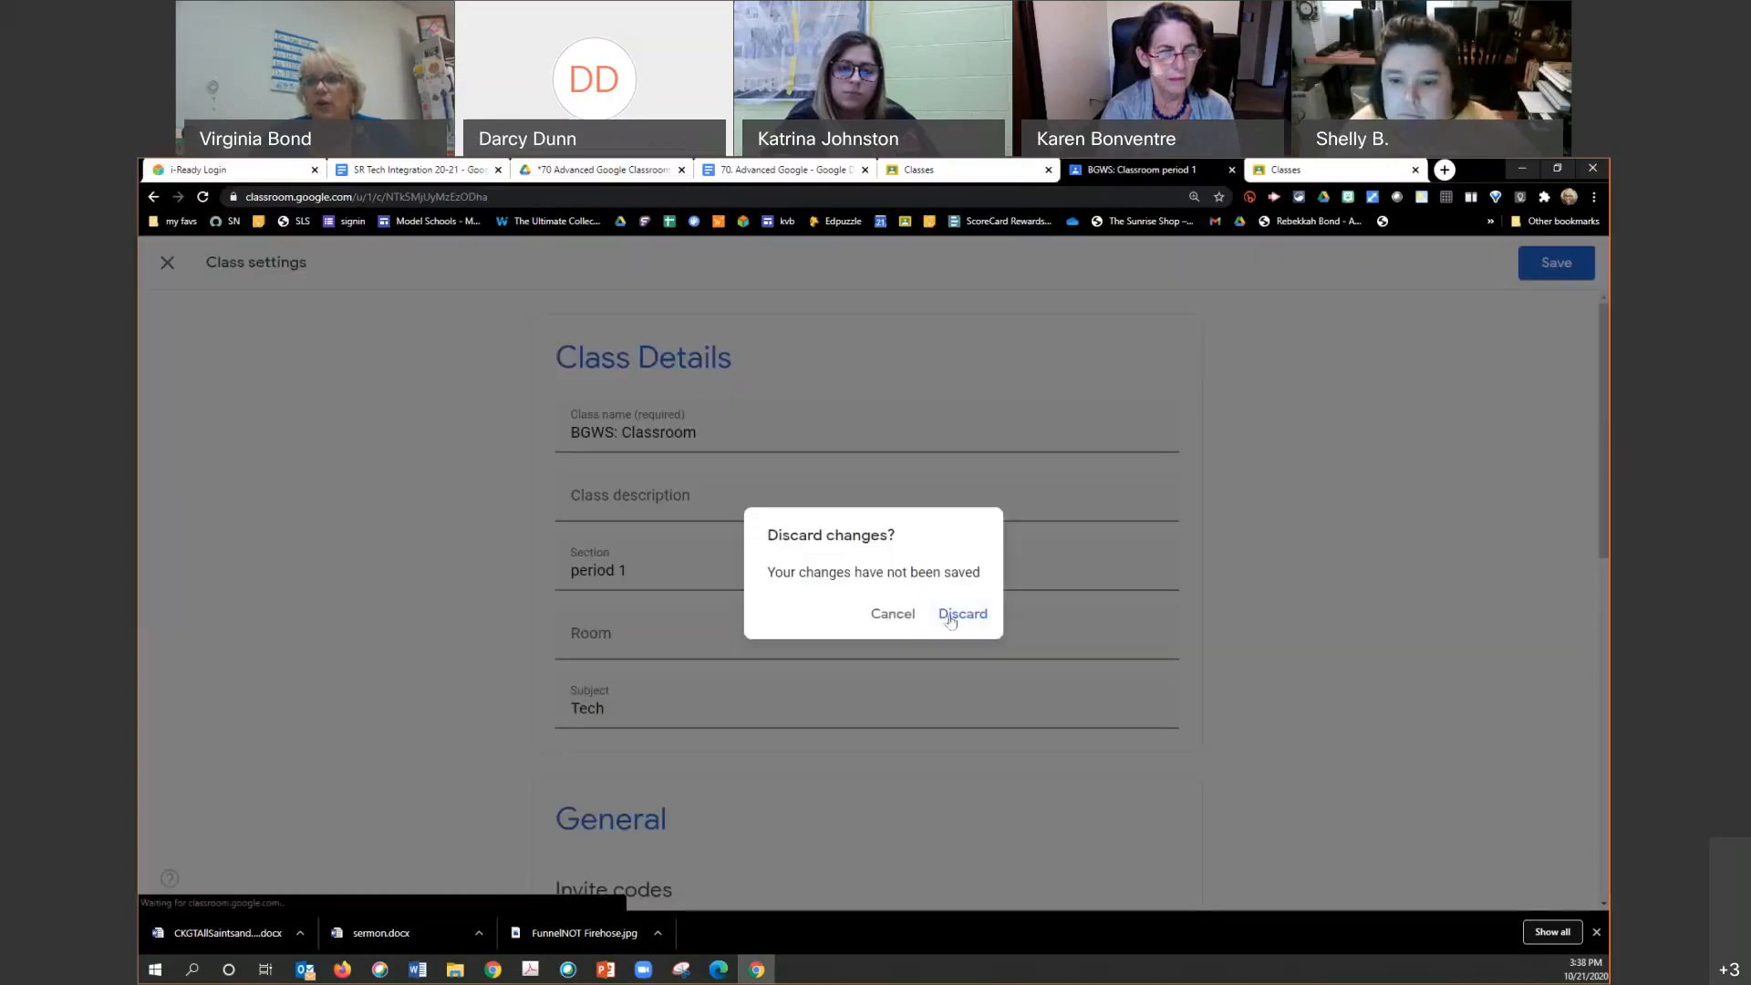
{"action": "left_click", "coordinate": [950, 621]}
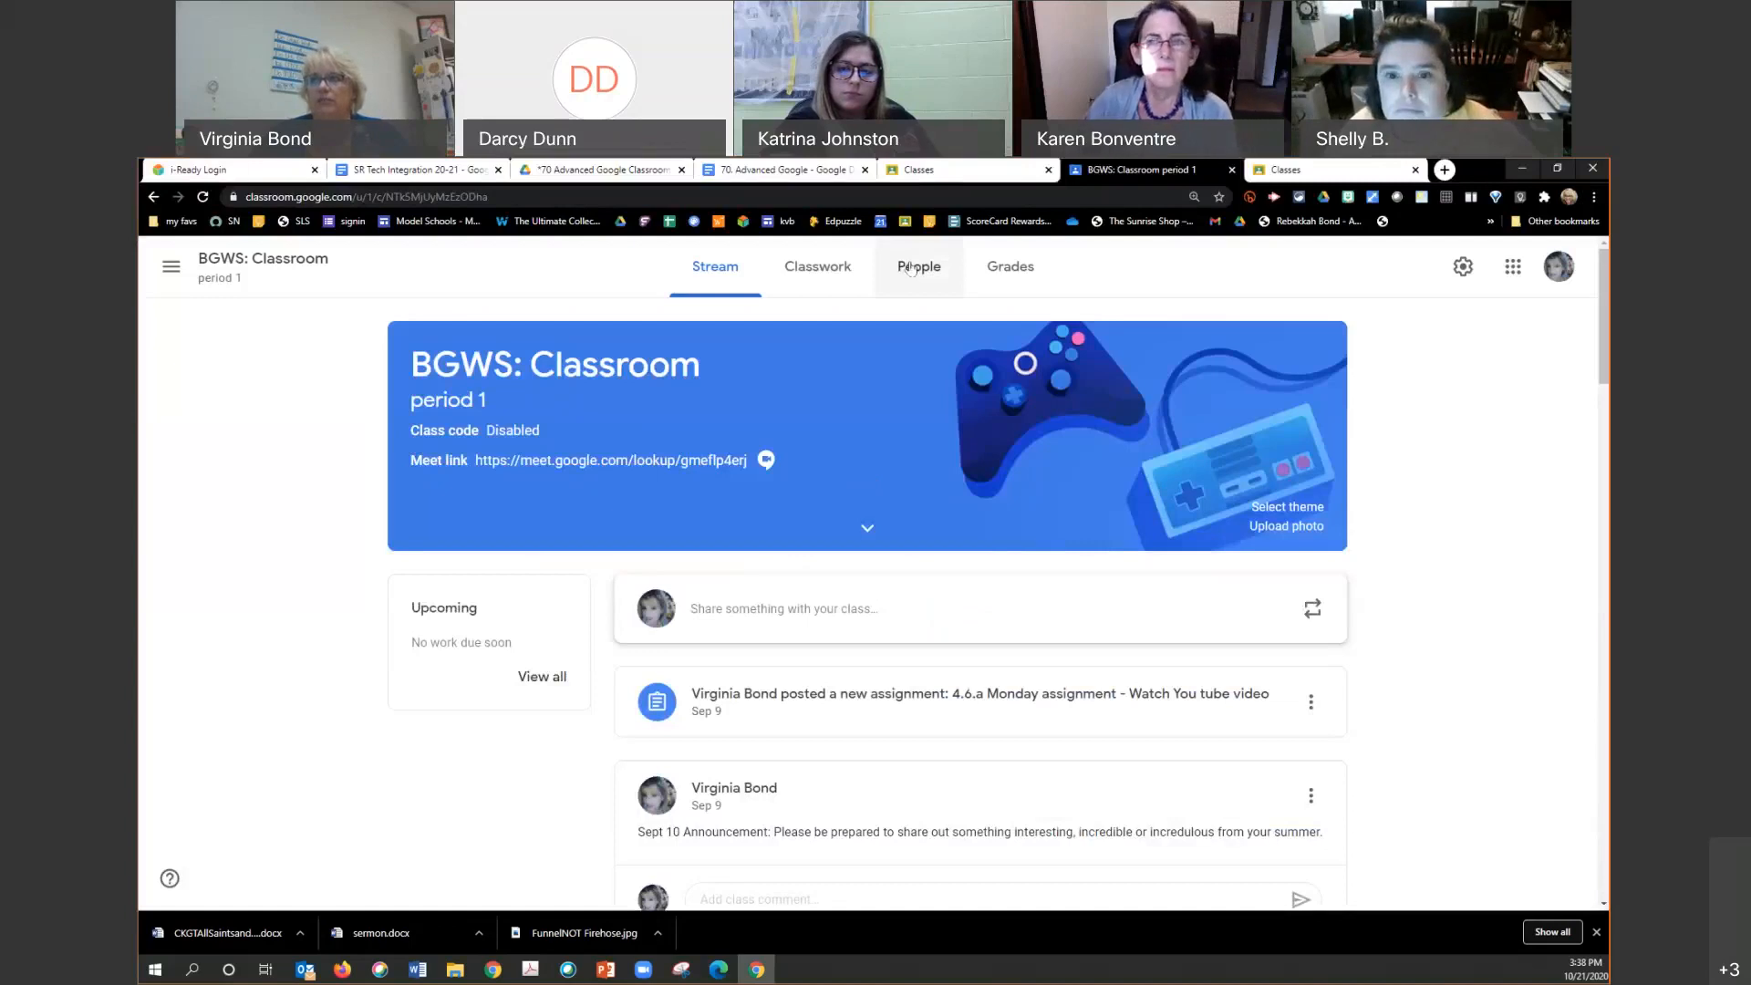
Step: View the people in BGWS: Classroom and switch to the Instructional Team class
{"action": "left_click", "coordinate": [905, 270]}
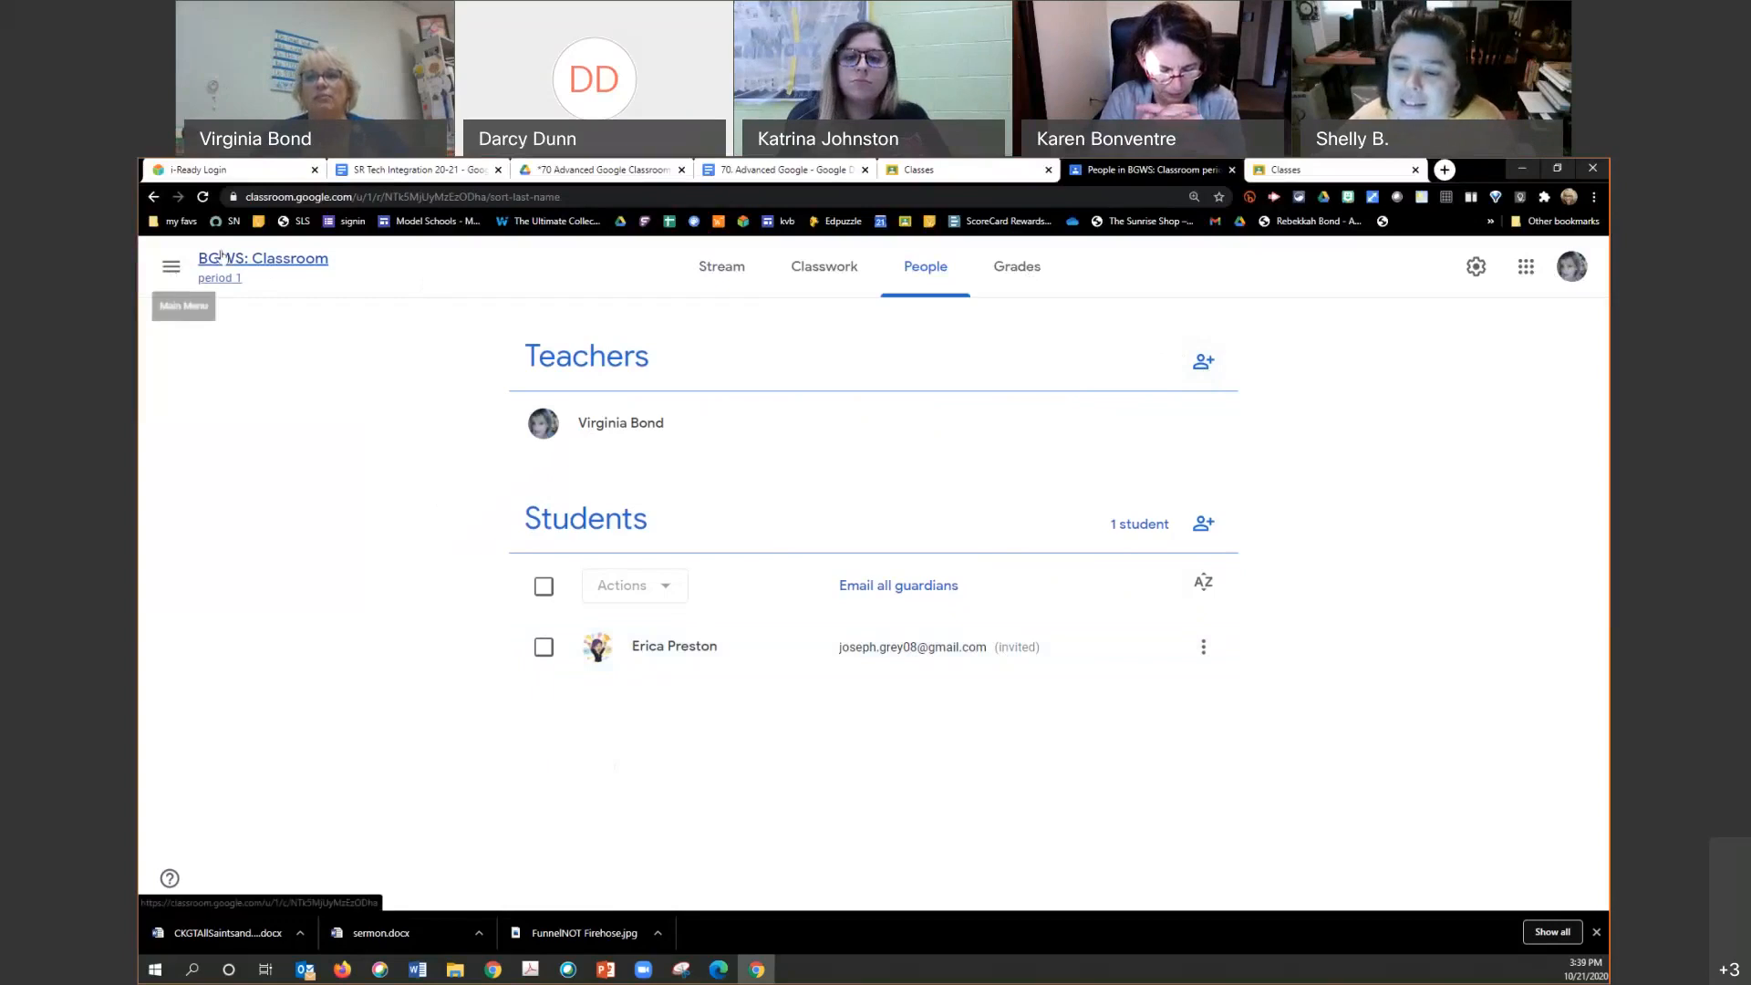
{"action": "left_click", "coordinate": [222, 258]}
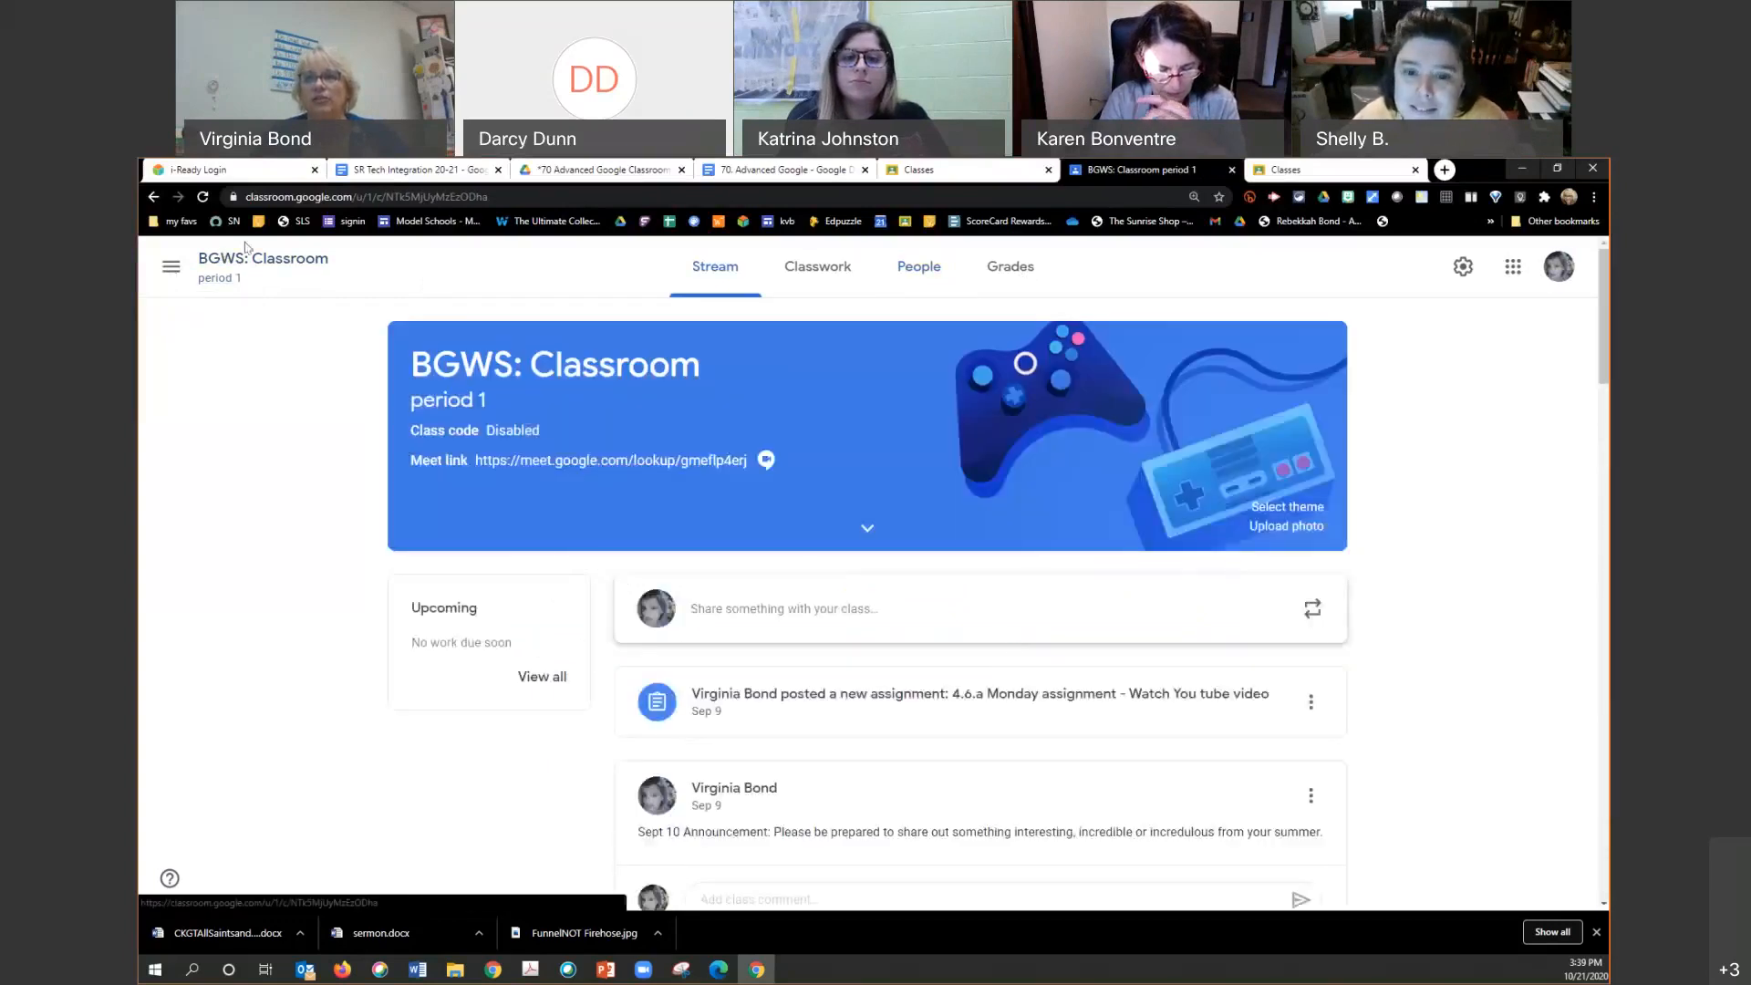
{"action": "left_click", "coordinate": [170, 267]}
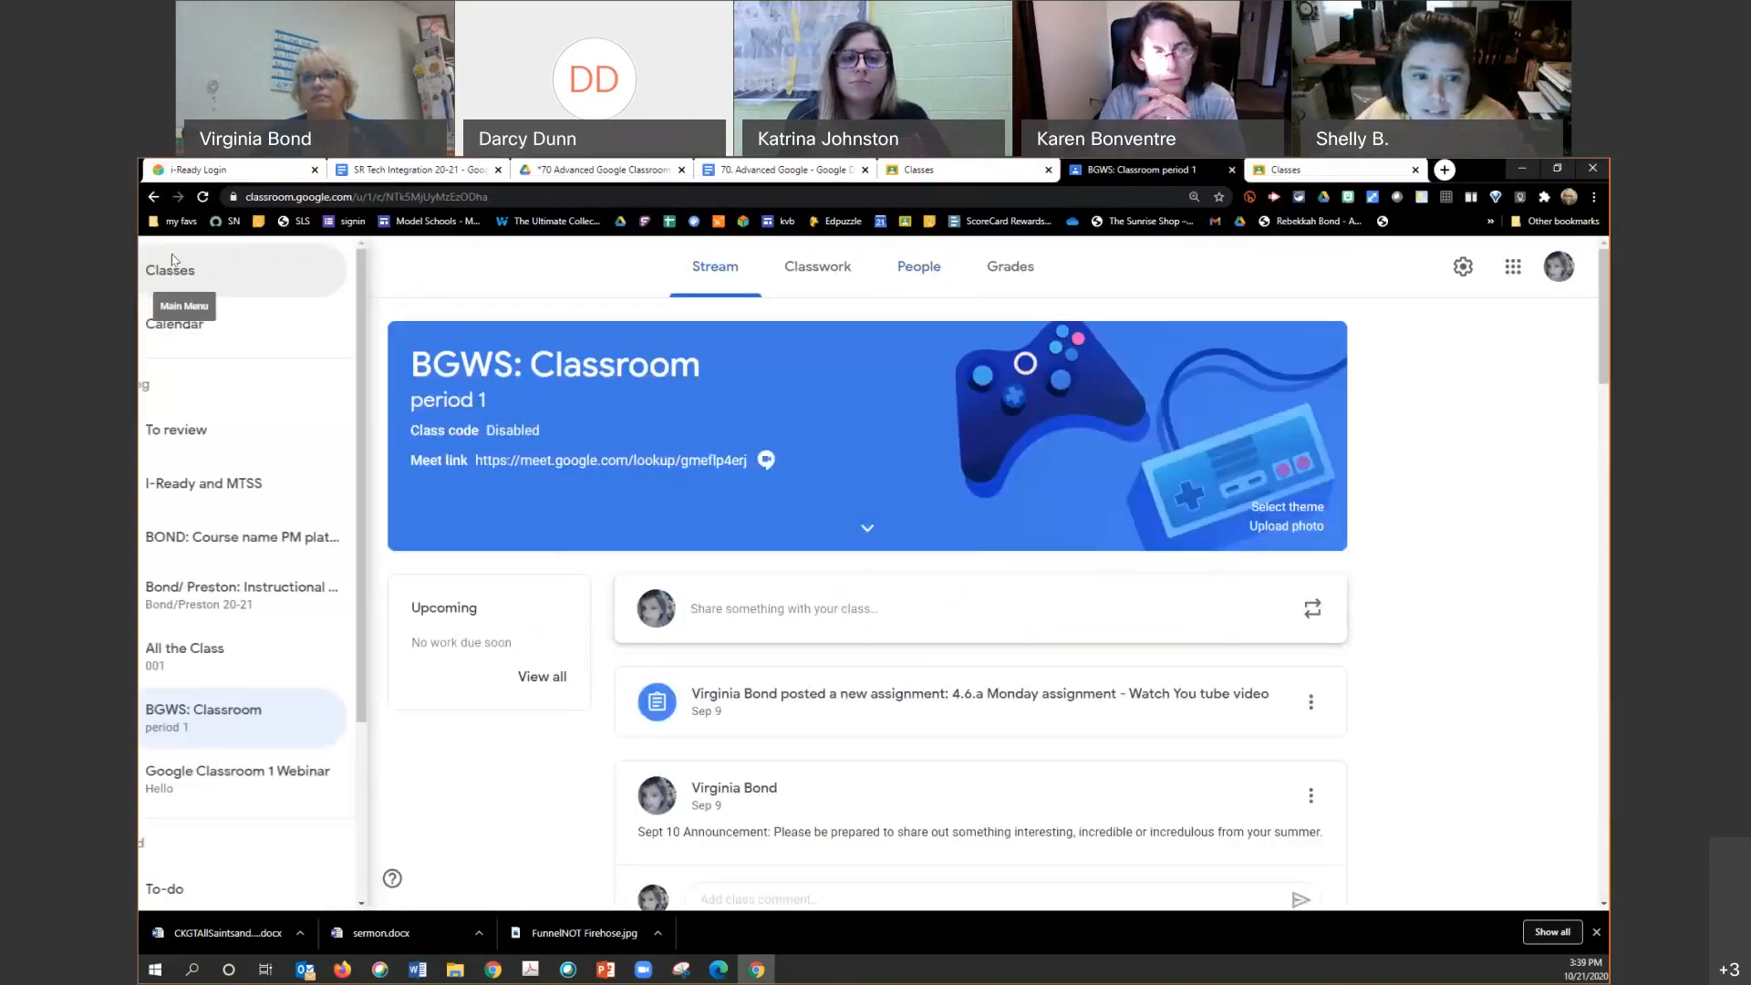
{"action": "left_click", "coordinate": [256, 590]}
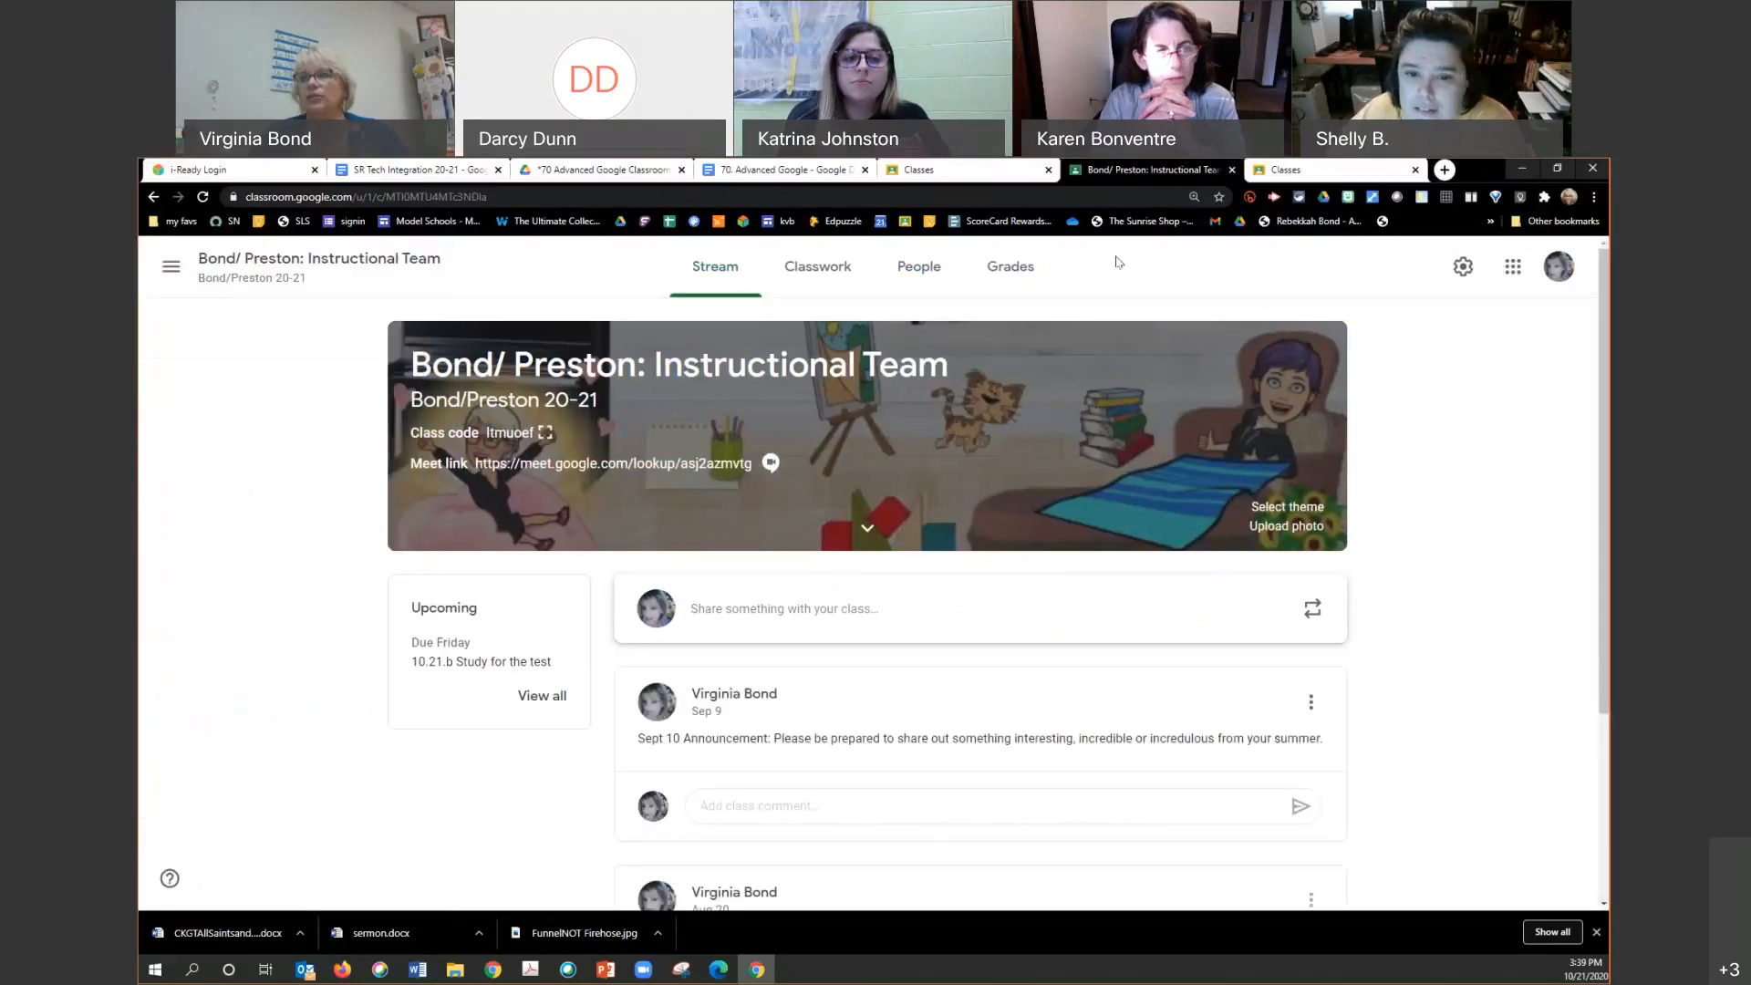
Step: Look over the teachers and students of the Instructional Team class and view the student invitation dialog, cancelling it without inviting anyone
{"action": "left_click", "coordinate": [915, 269]}
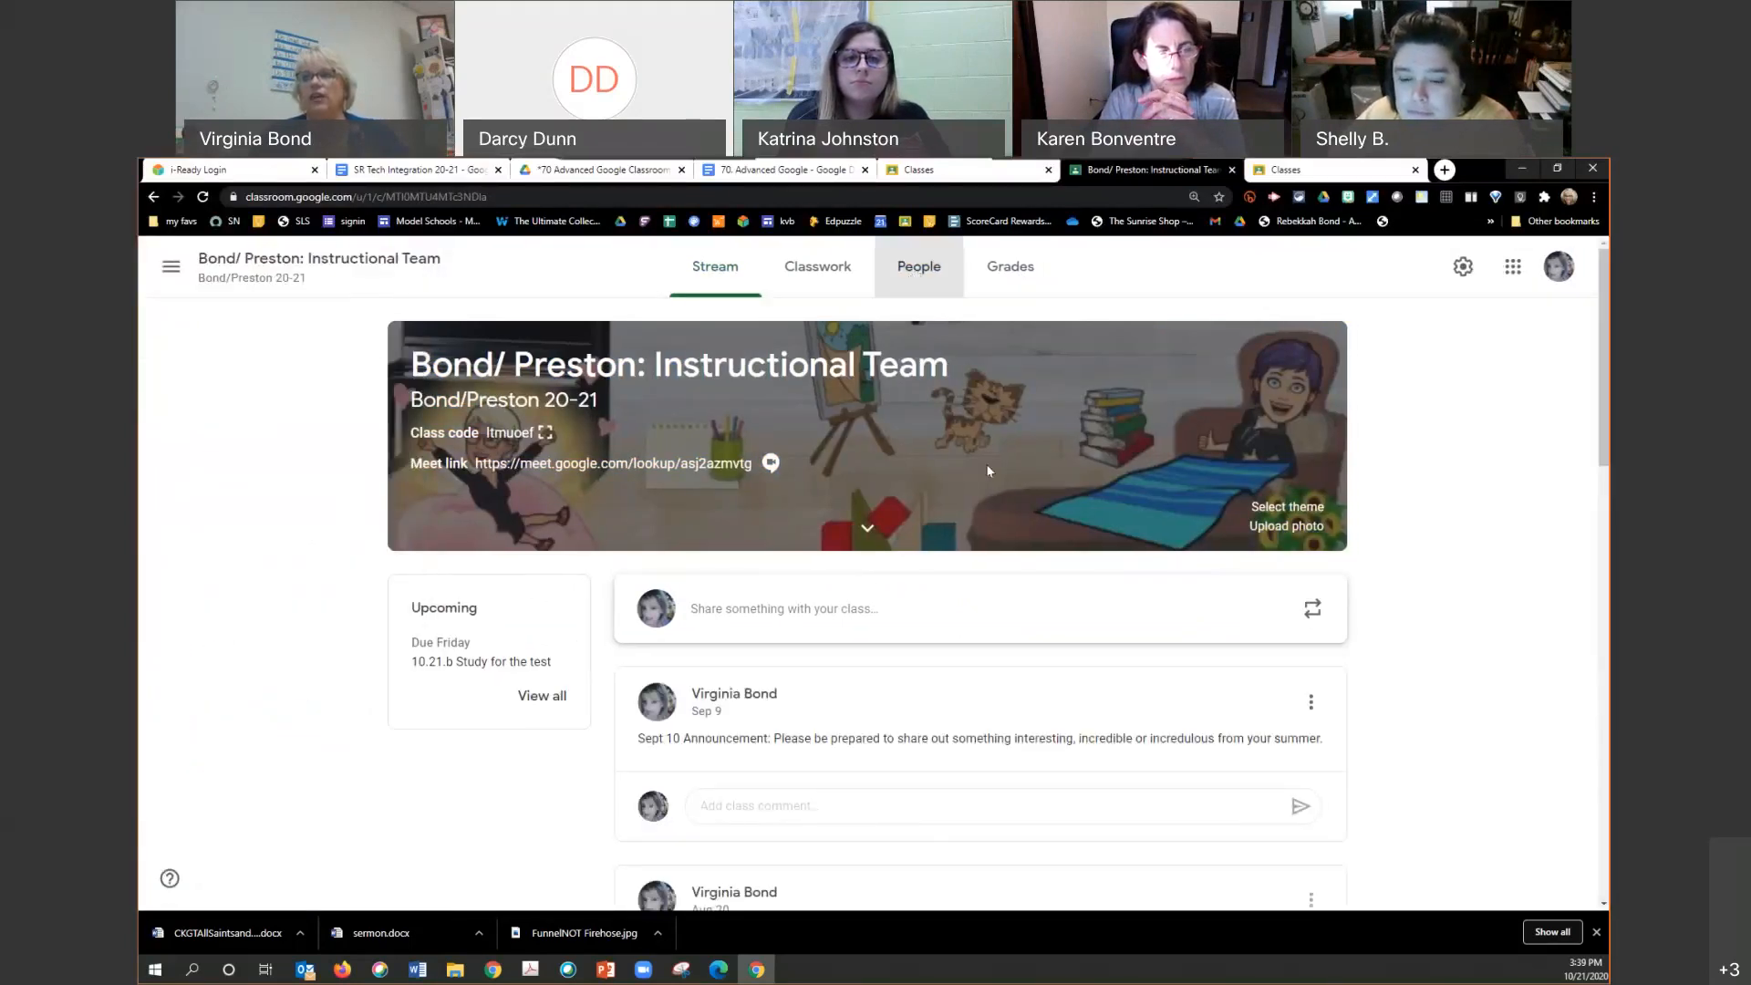
{"action": "scroll", "coordinate": [988, 469], "scroll_direction": "down", "scroll_amount": 1}
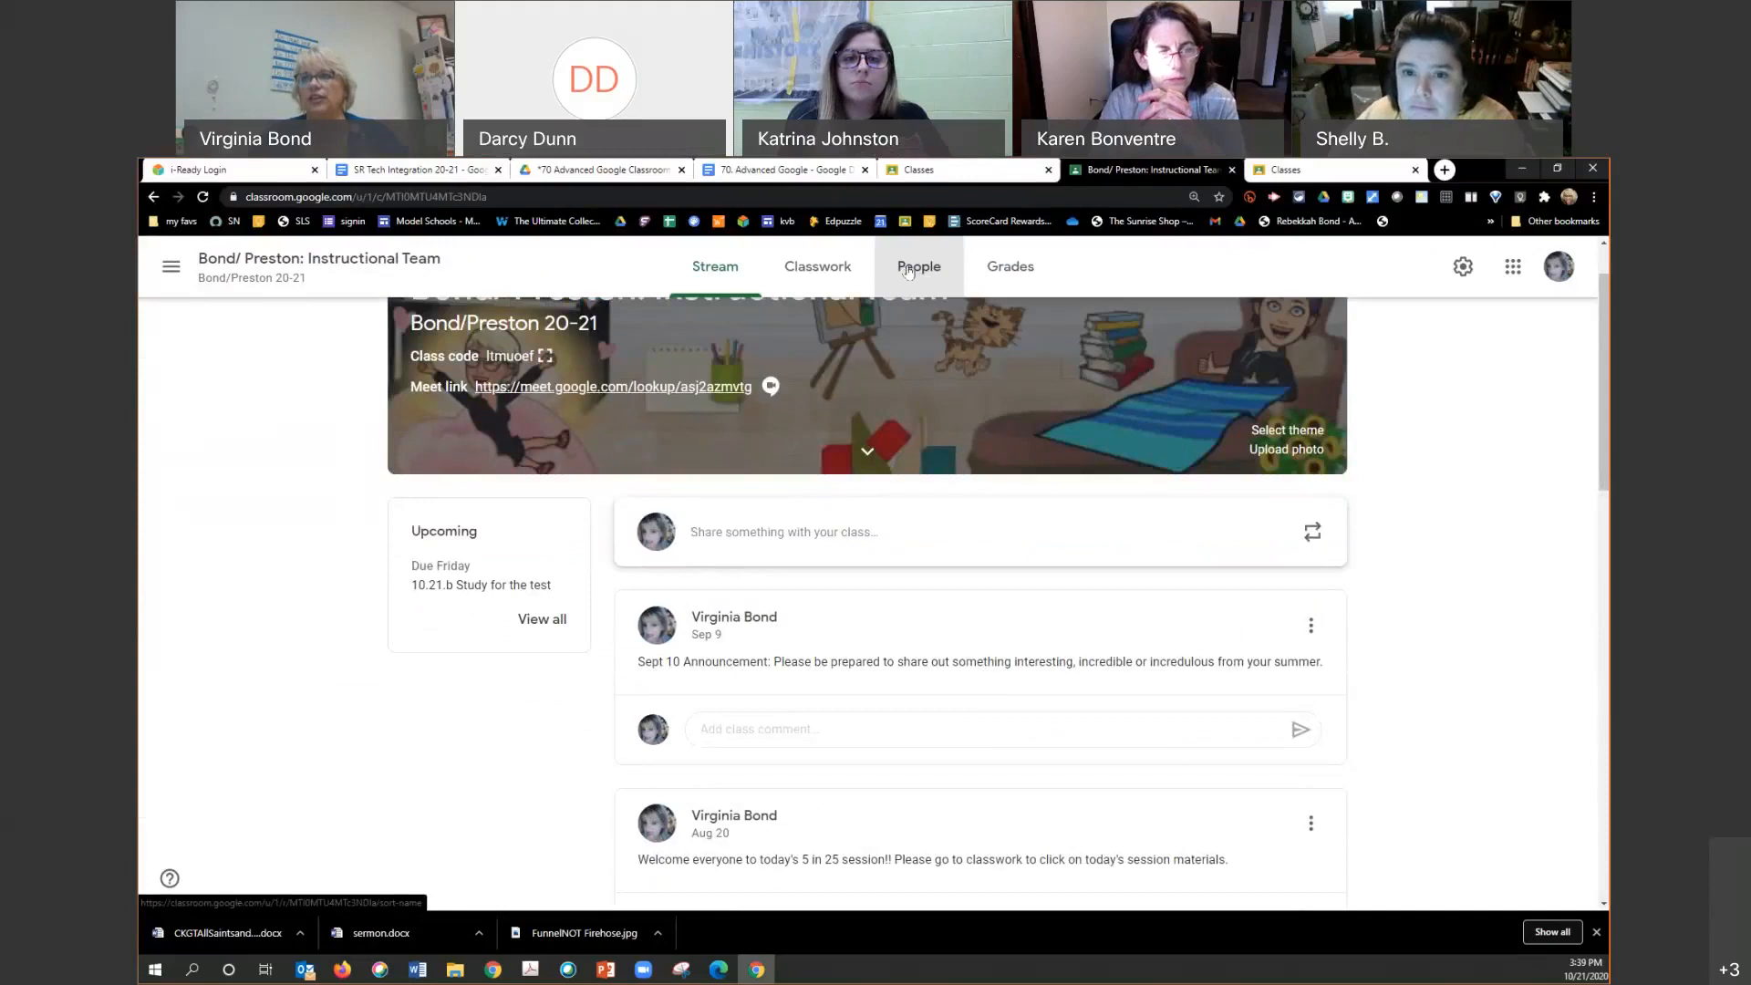
{"action": "left_click", "coordinate": [908, 269]}
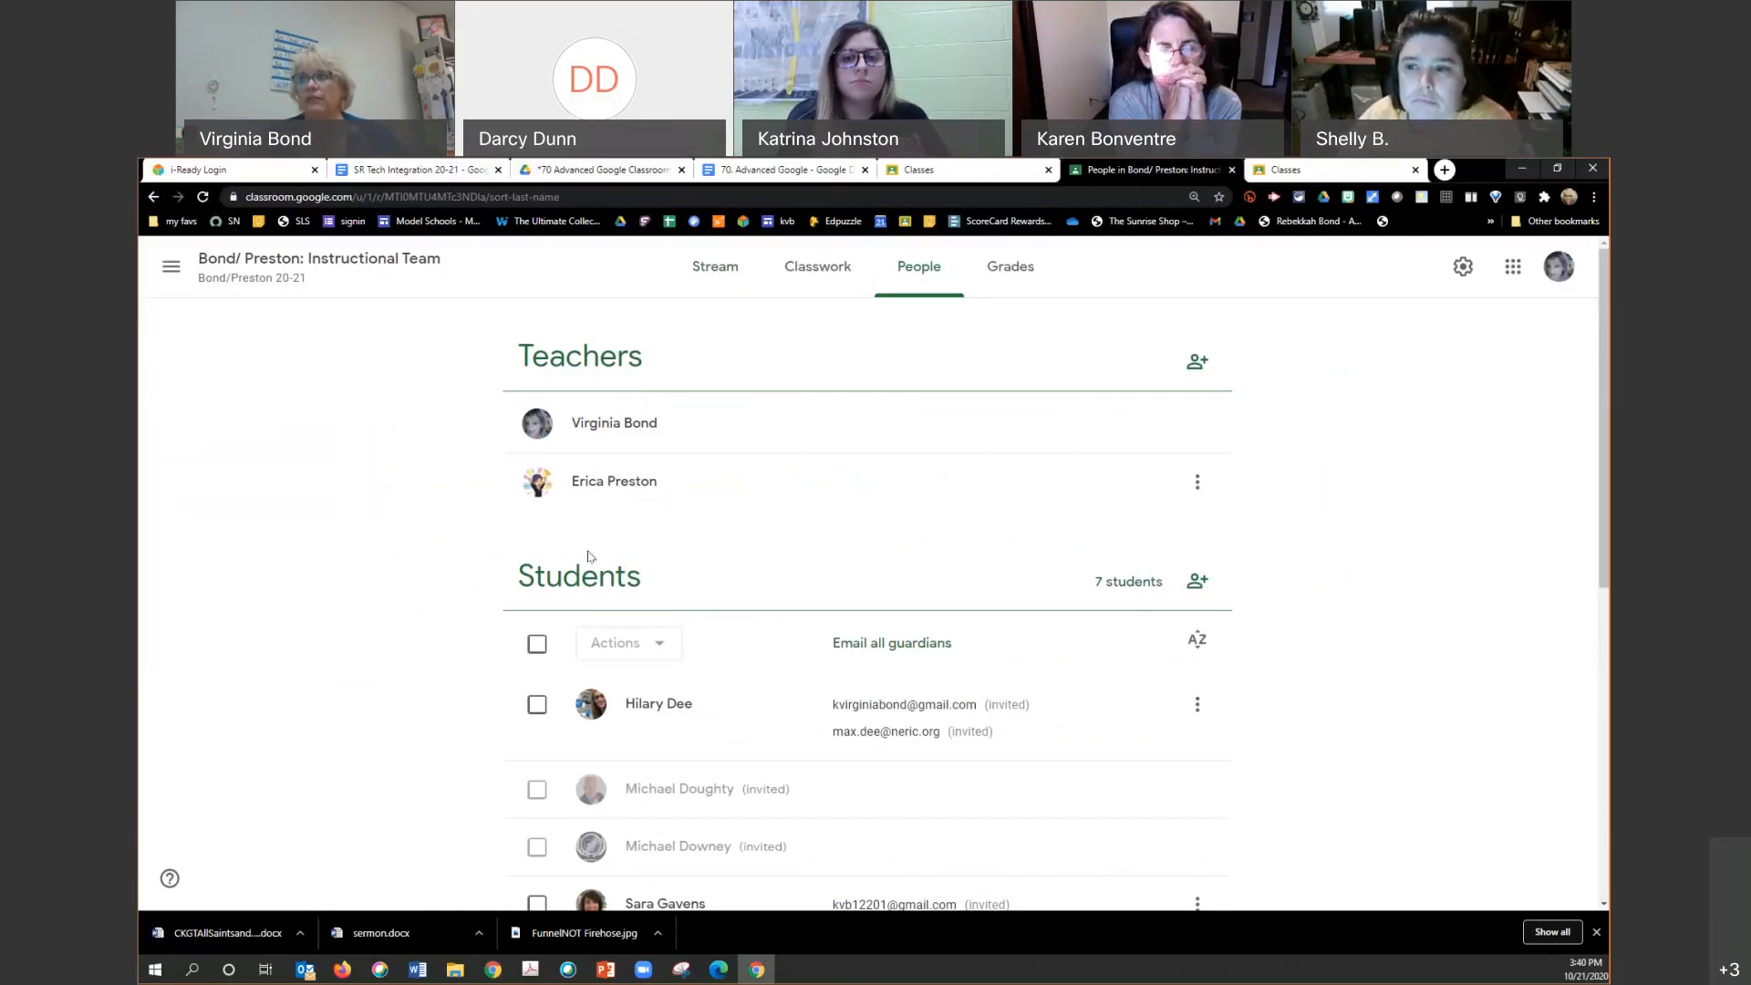
{"action": "scroll", "coordinate": [1055, 391], "scroll_direction": "down", "scroll_amount": 1}
{"action": "scroll", "coordinate": [1055, 391], "scroll_direction": "down", "scroll_amount": 3}
{"action": "scroll", "coordinate": [1259, 575], "scroll_direction": "up", "scroll_amount": 3}
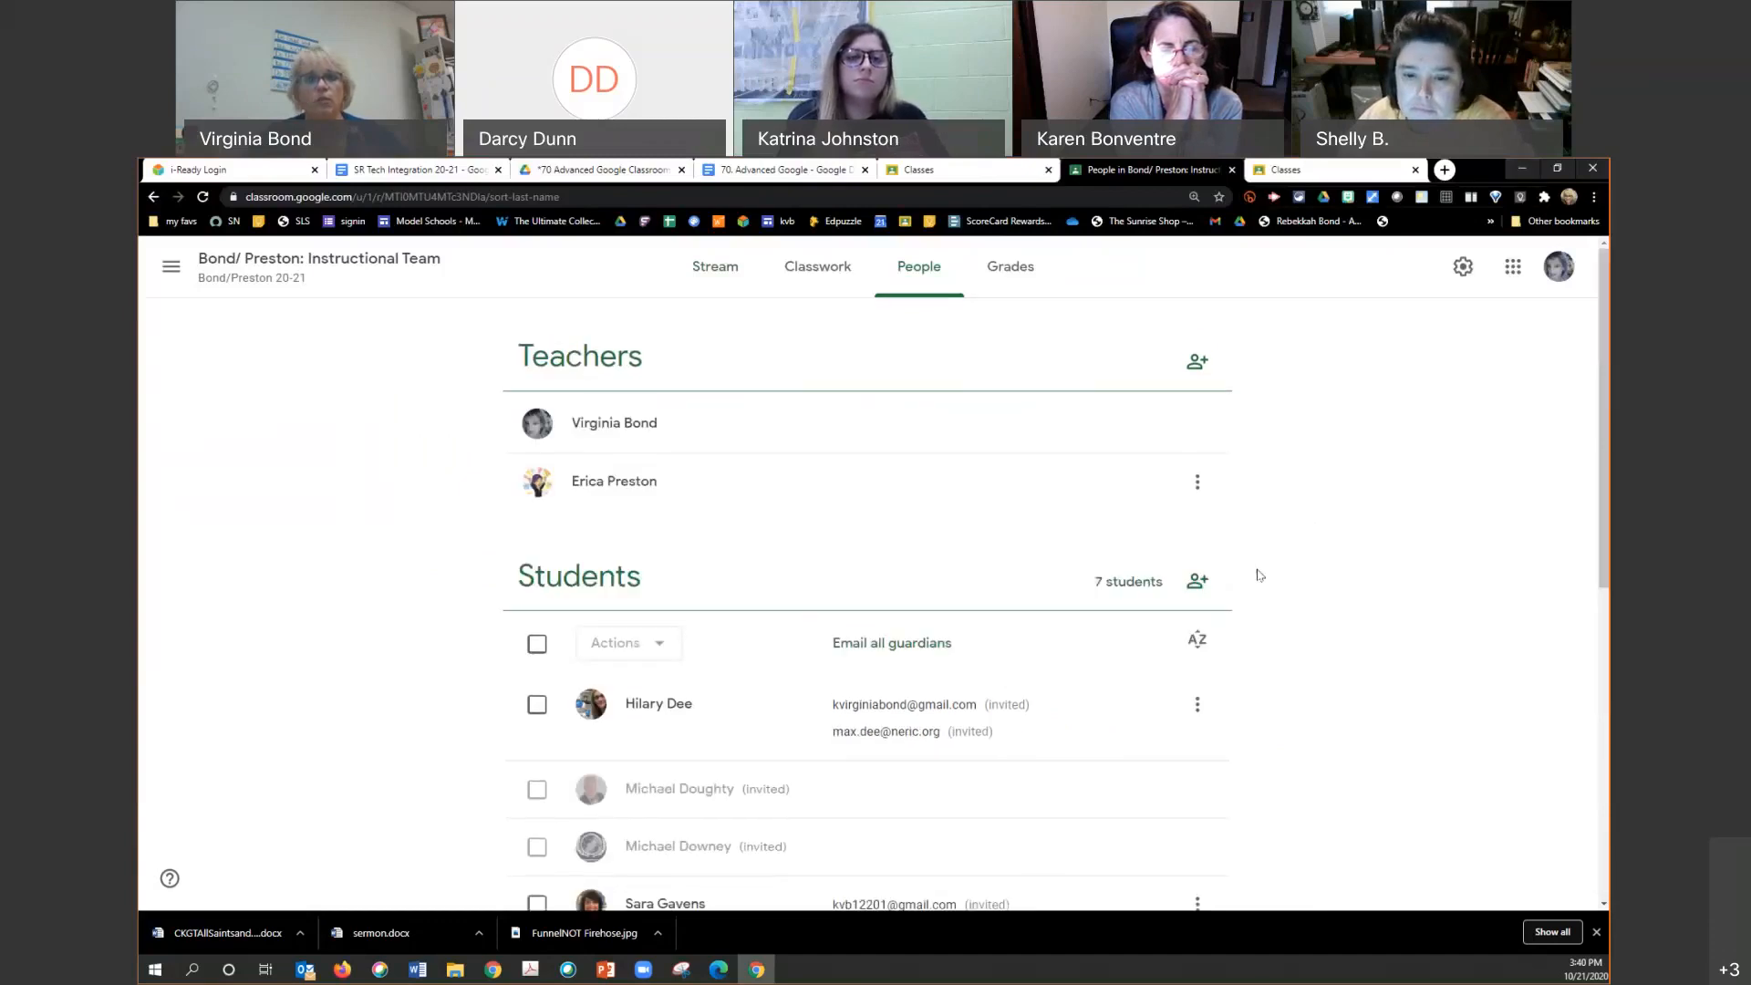
{"action": "left_click", "coordinate": [1195, 582]}
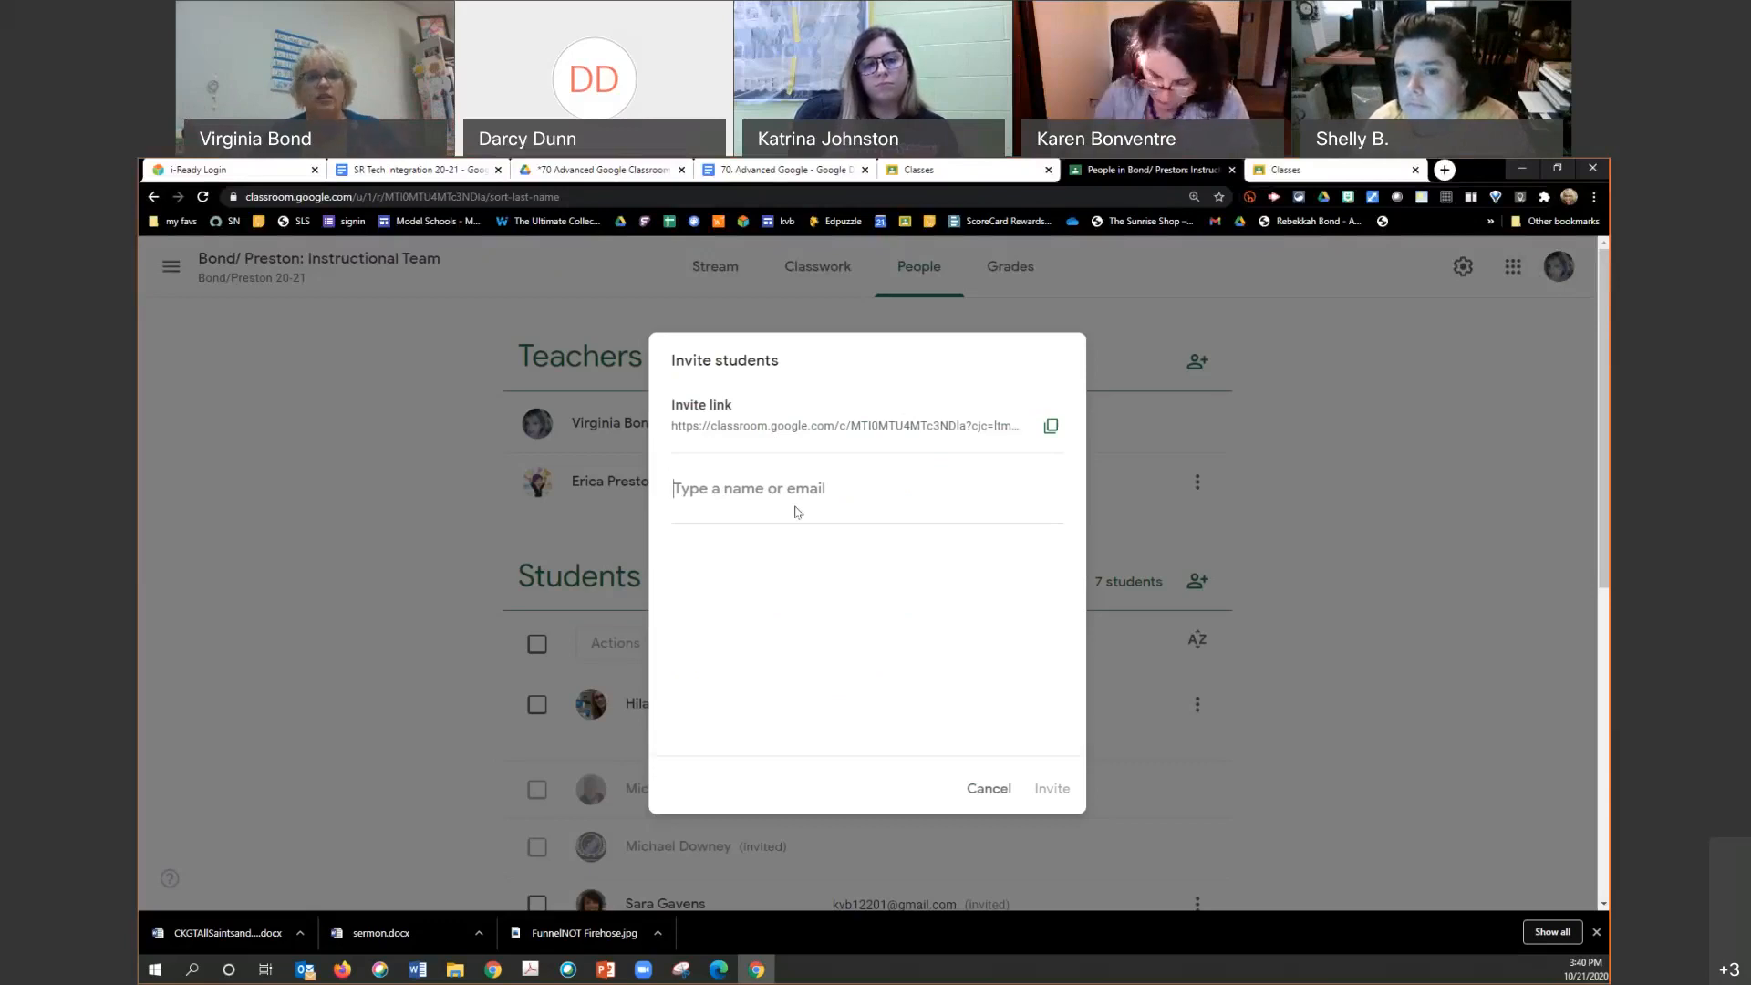
{"action": "left_click", "coordinate": [984, 790]}
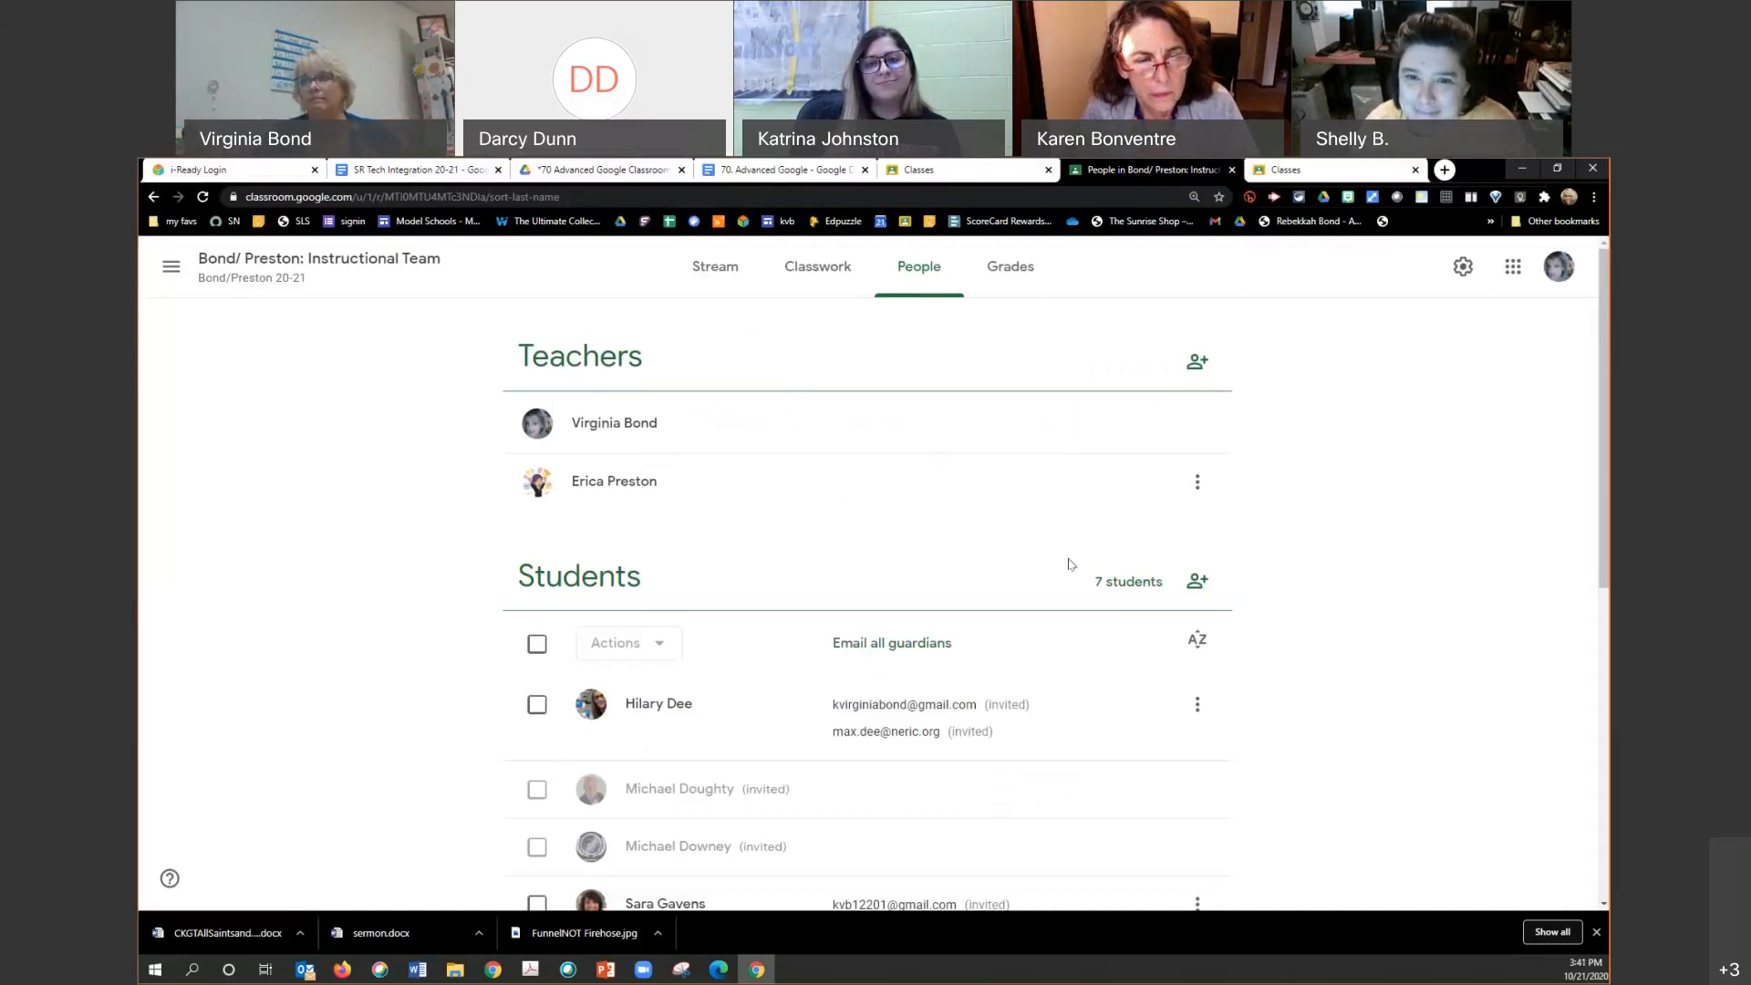
Step: Select all students in the roster to view the available bulk actions, and clear the selection without applying any
{"action": "scroll", "coordinate": [1162, 500], "scroll_direction": "down", "scroll_amount": 2}
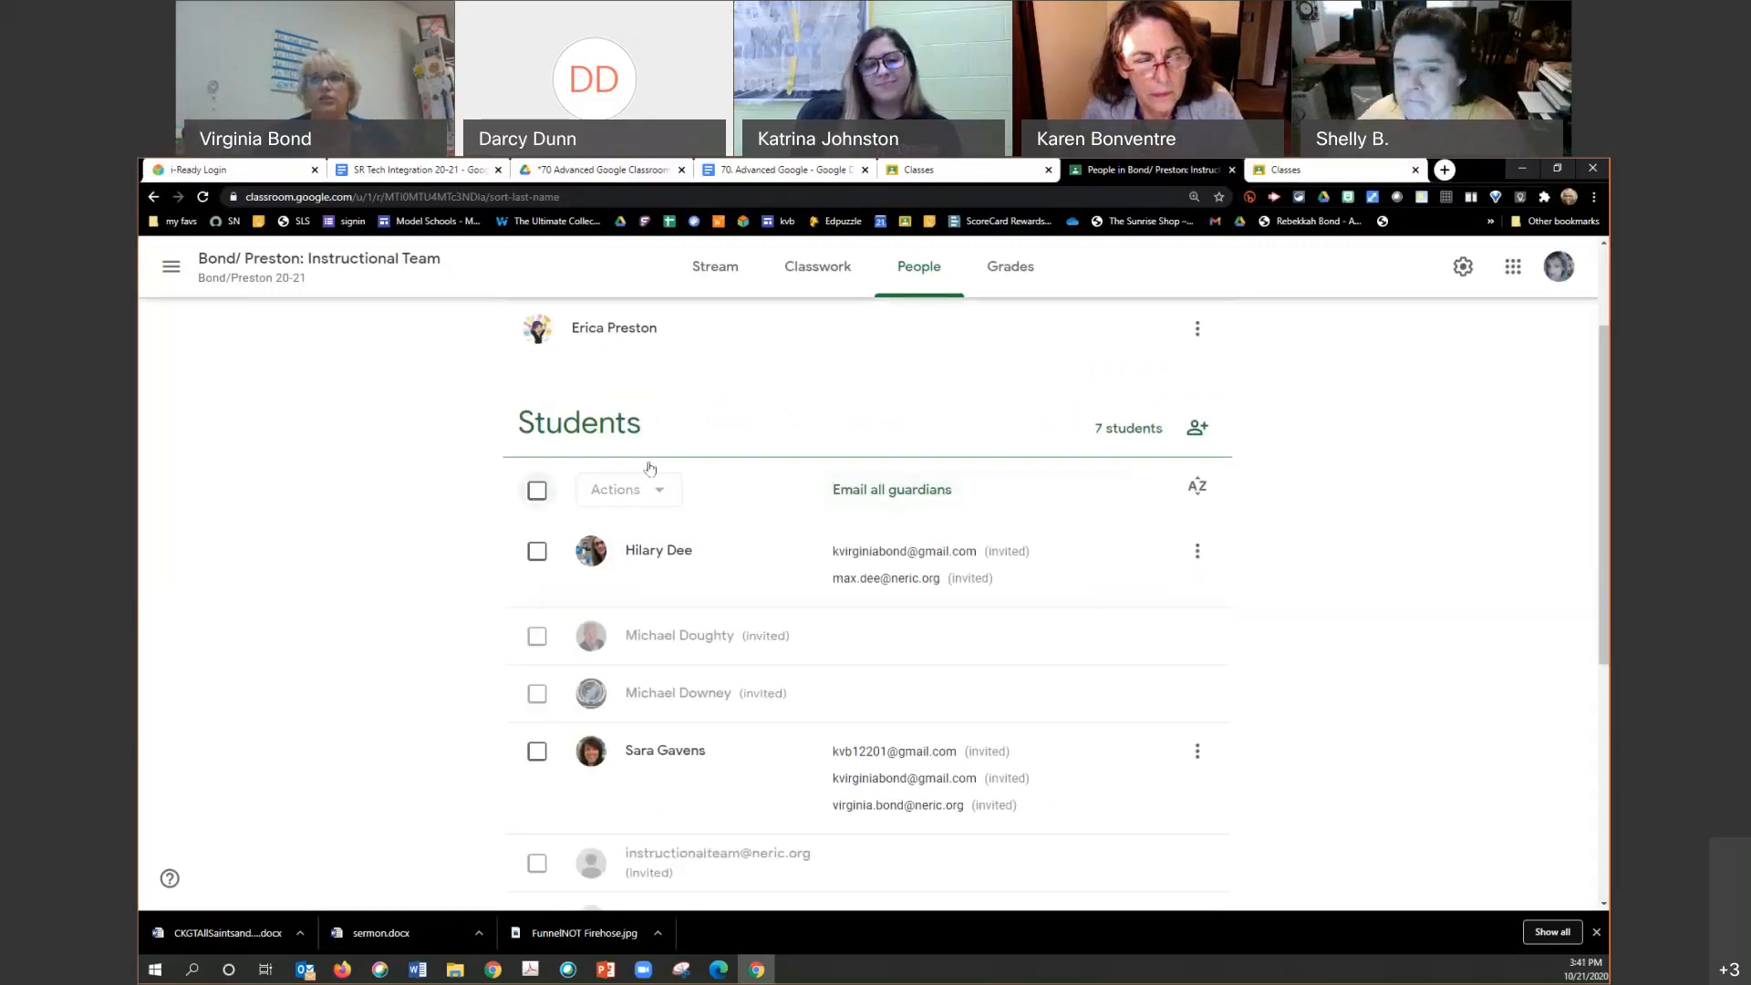
{"action": "left_click", "coordinate": [534, 493]}
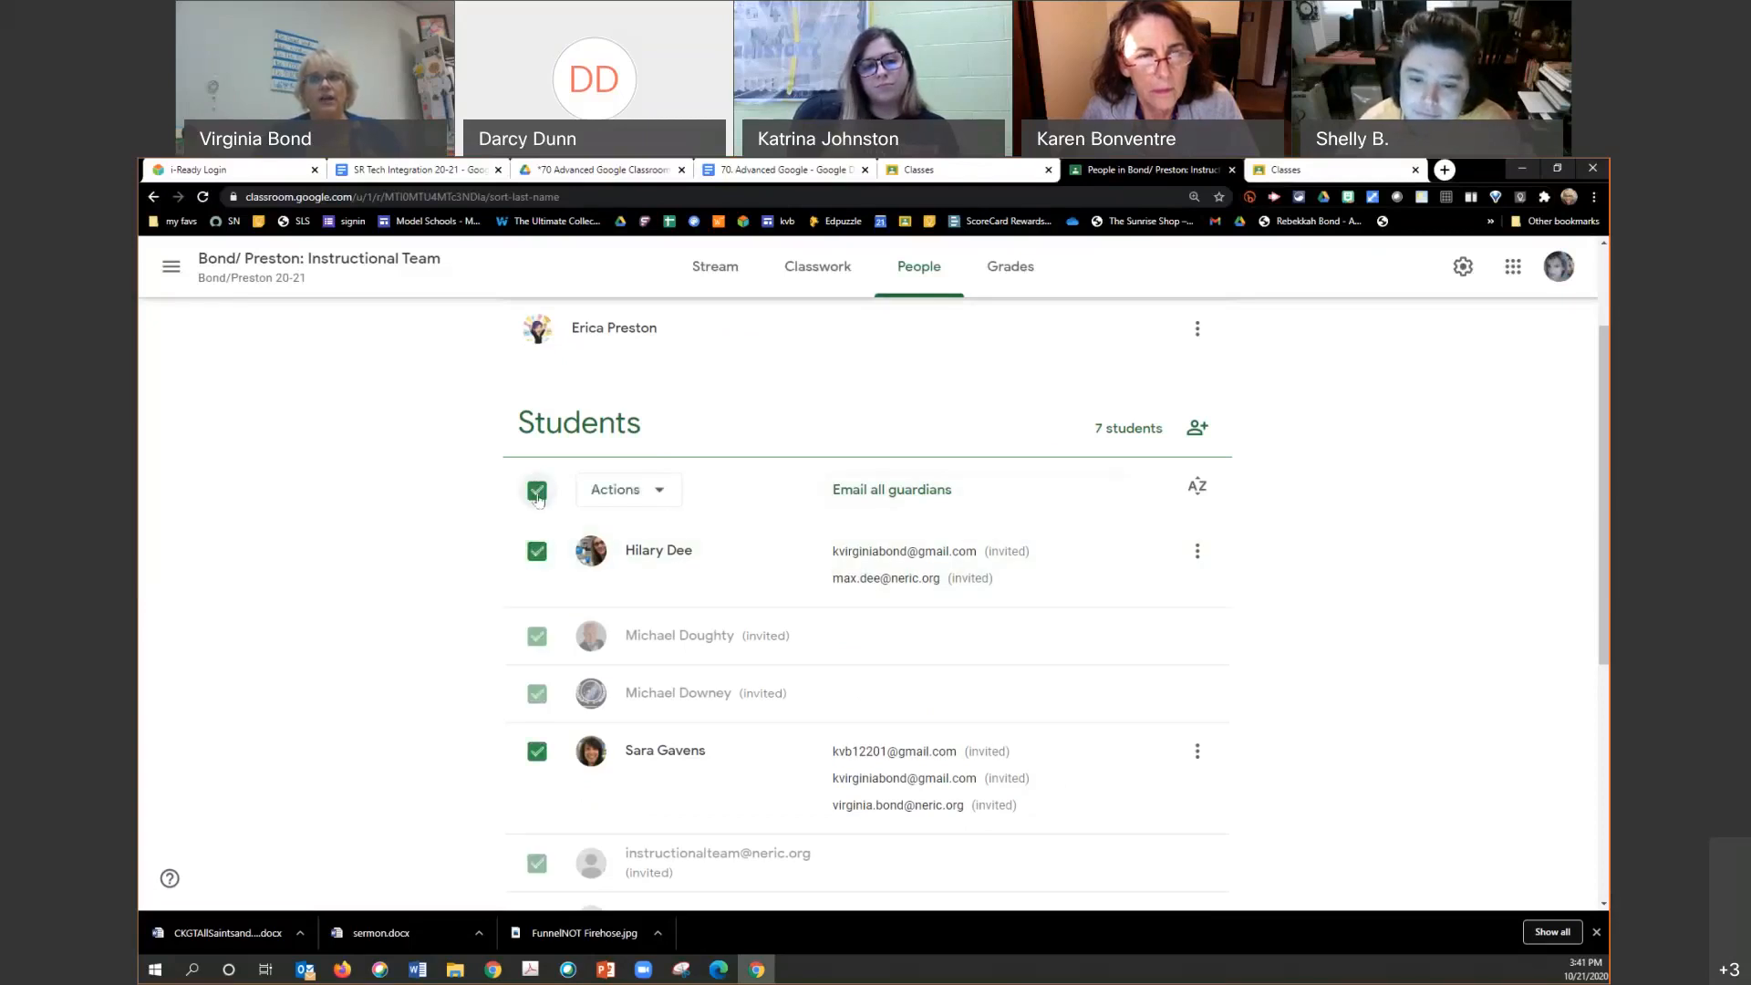
{"action": "left_click", "coordinate": [653, 498]}
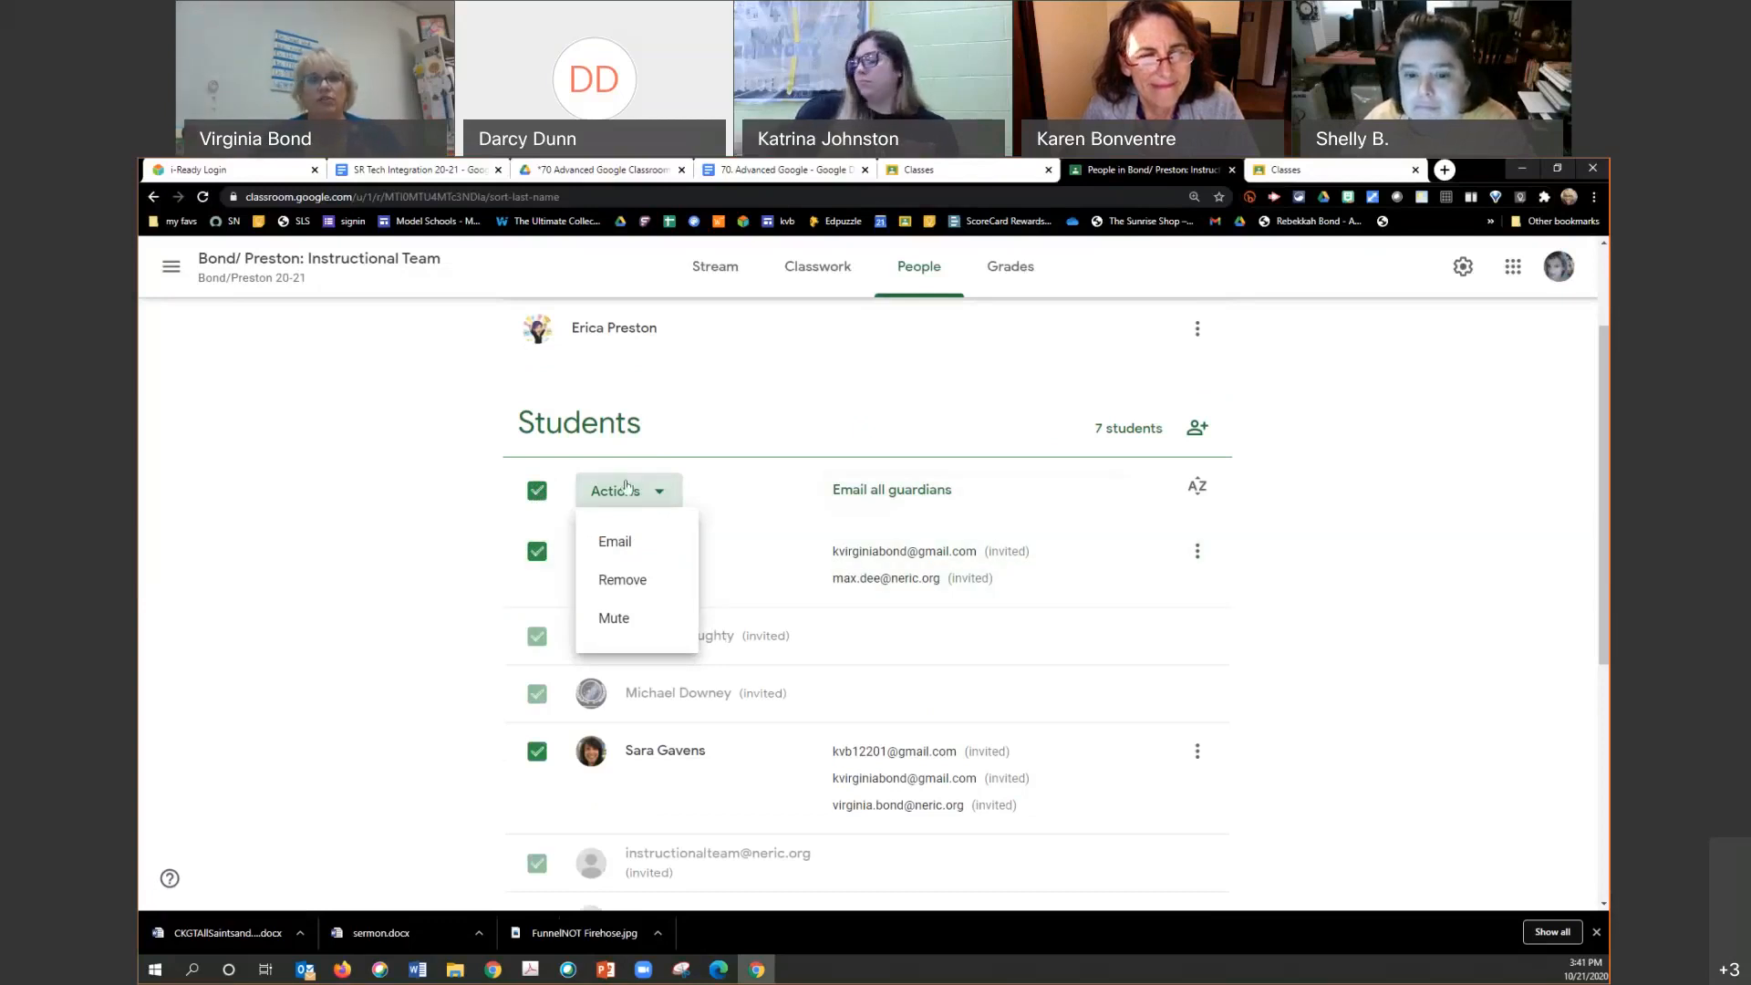
{"action": "scroll", "coordinate": [746, 665], "scroll_direction": "down", "scroll_amount": 5}
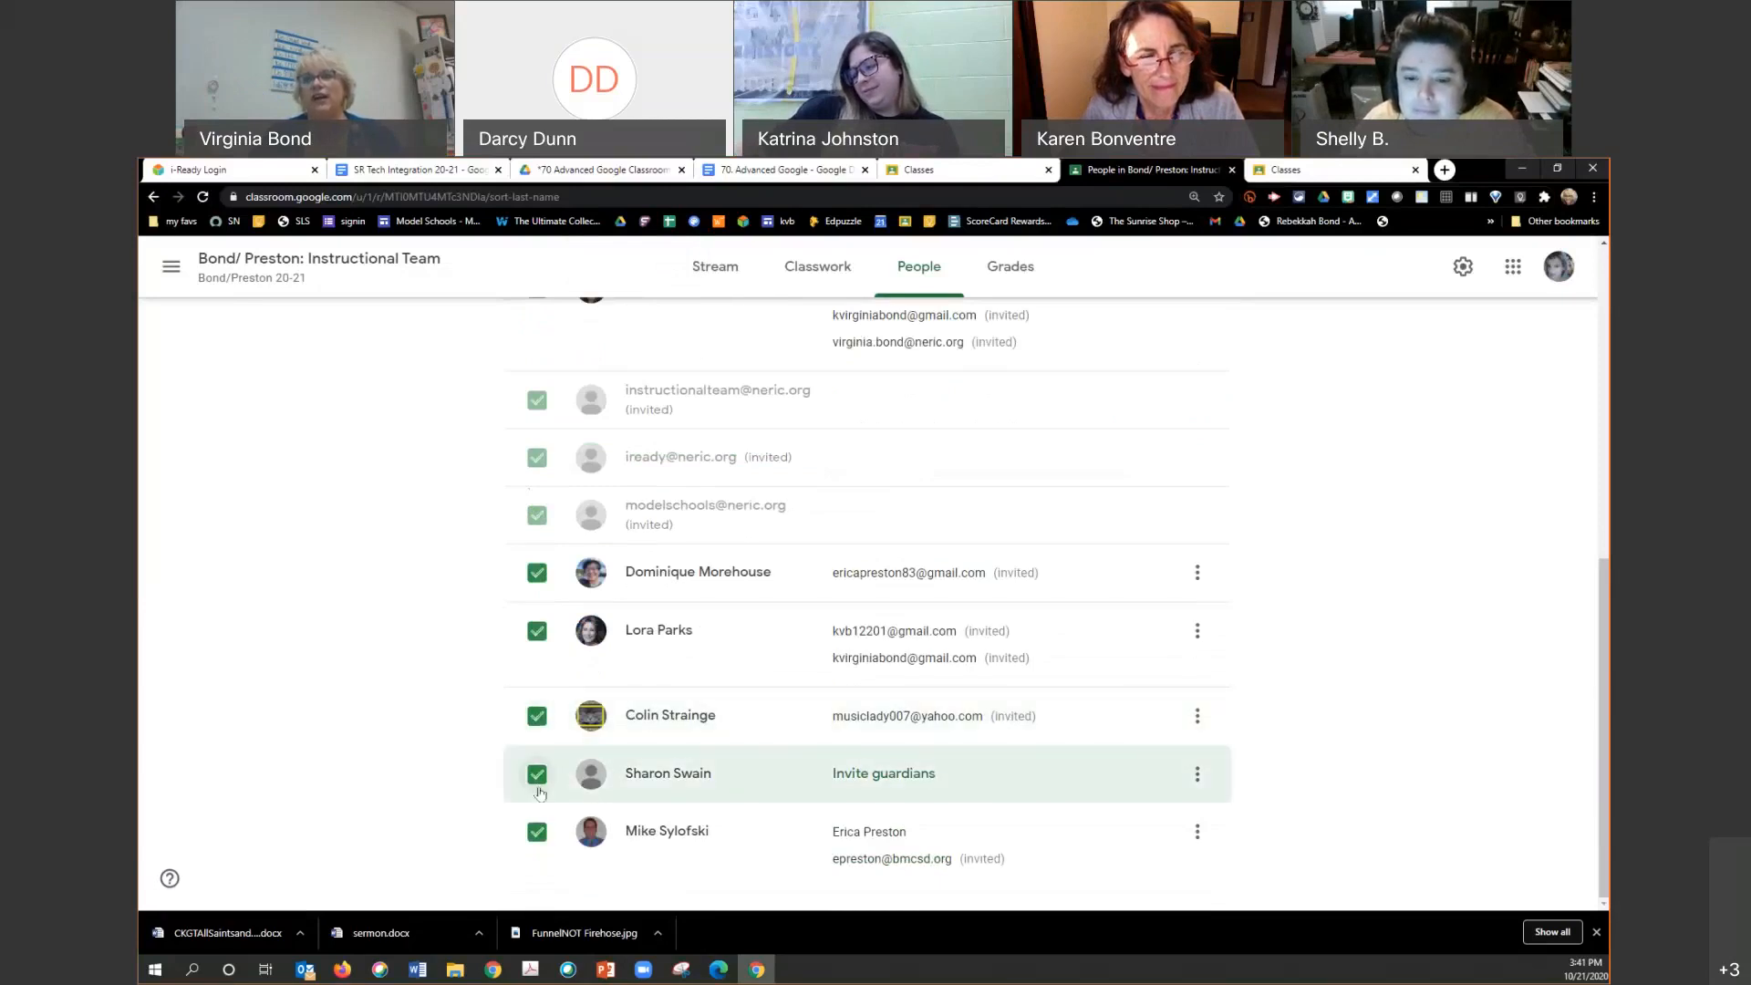
{"action": "scroll", "coordinate": [583, 682], "scroll_direction": "up", "scroll_amount": 5}
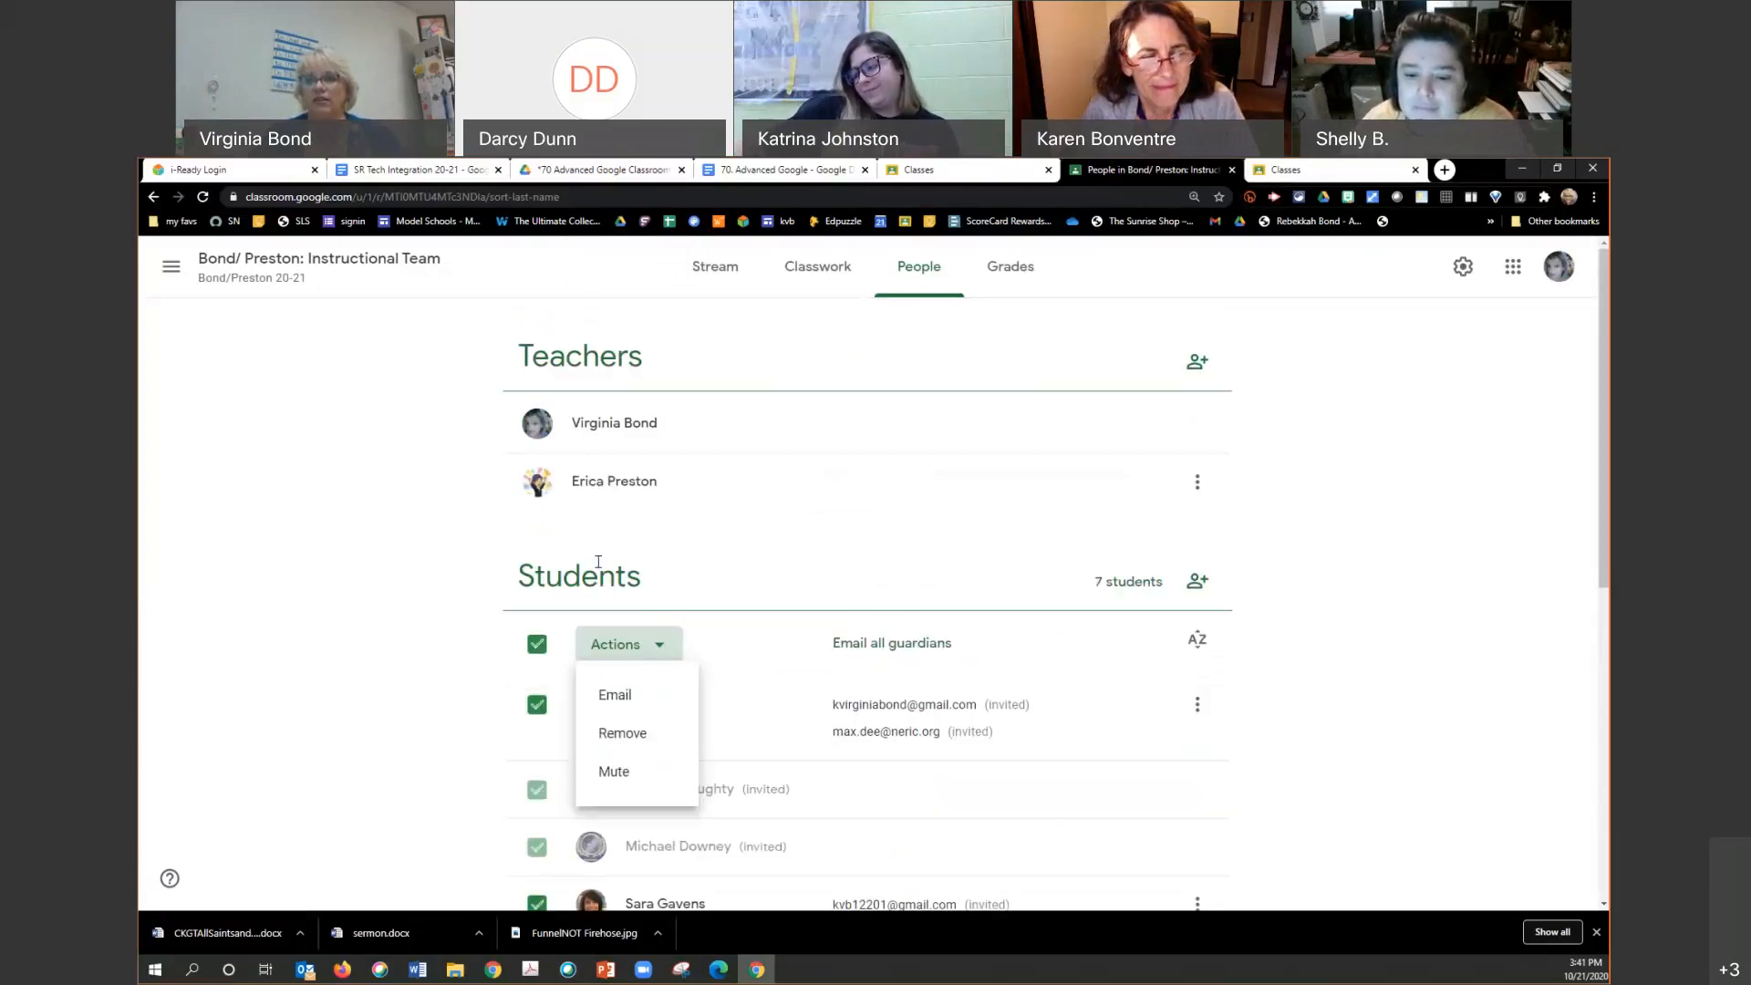
{"action": "left_click", "coordinate": [539, 646]}
{"action": "left_click", "coordinate": [539, 646]}
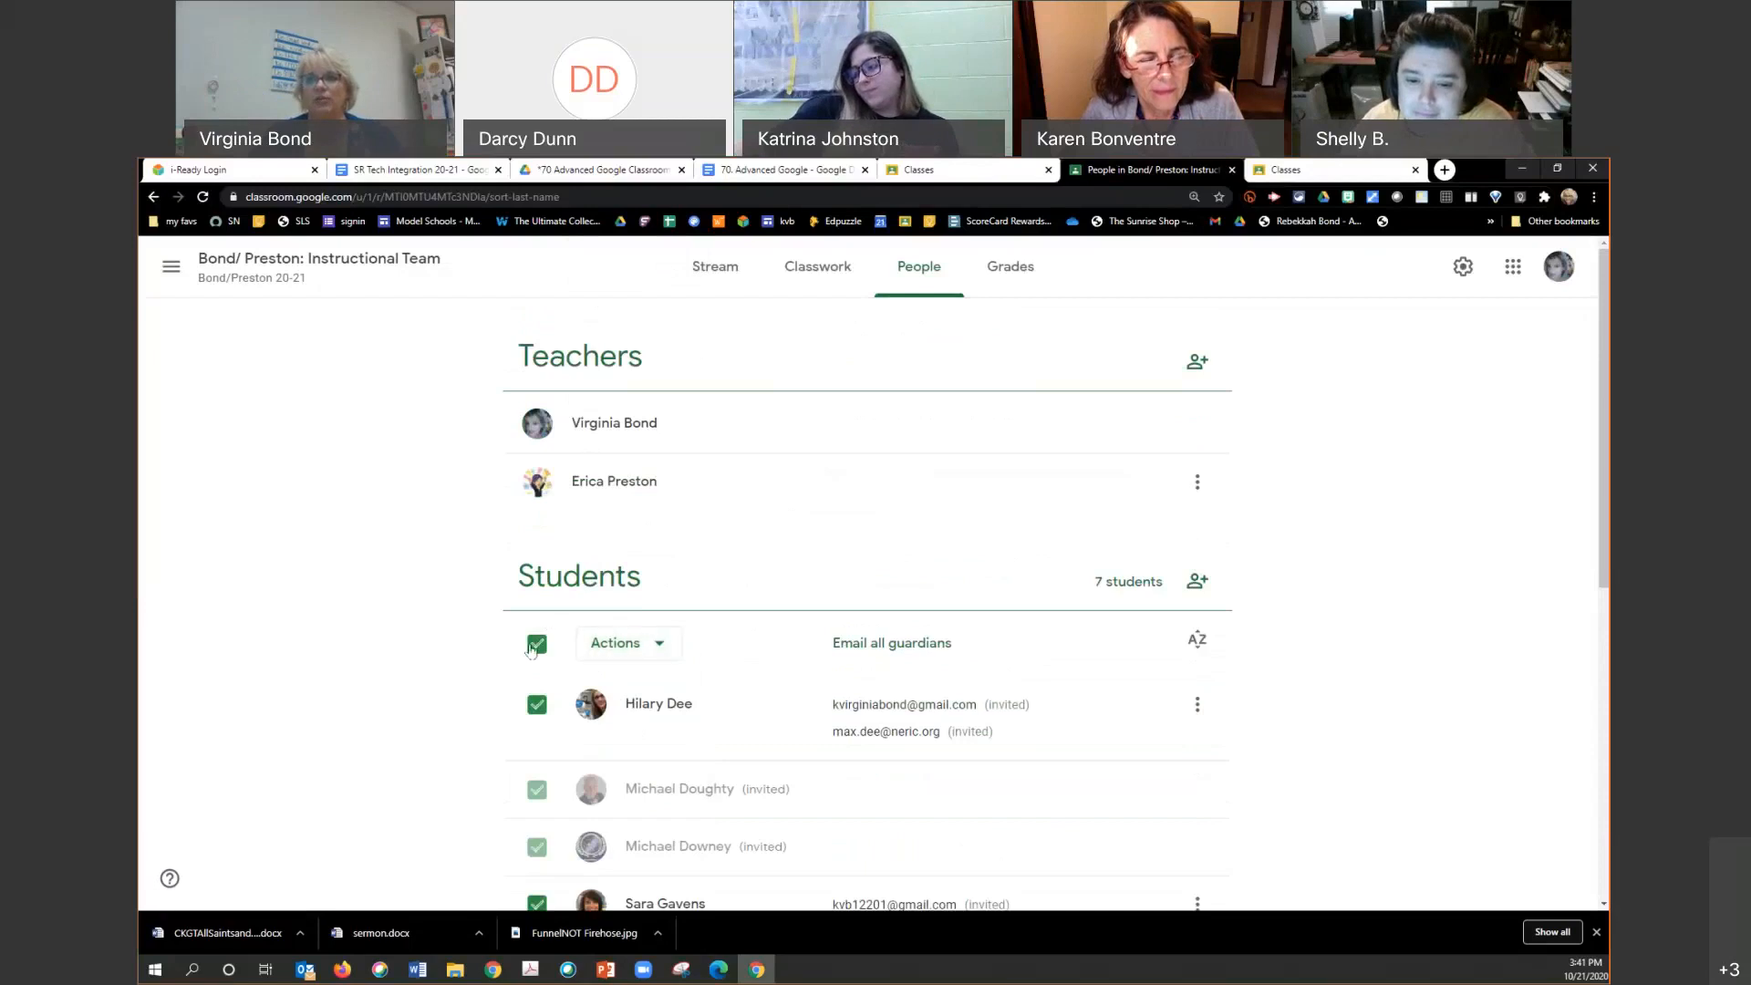
Step: Remove the second-to-last student in the roster, the one without any invited guardians, from the class
{"action": "scroll", "coordinate": [626, 673], "scroll_direction": "down", "scroll_amount": 5}
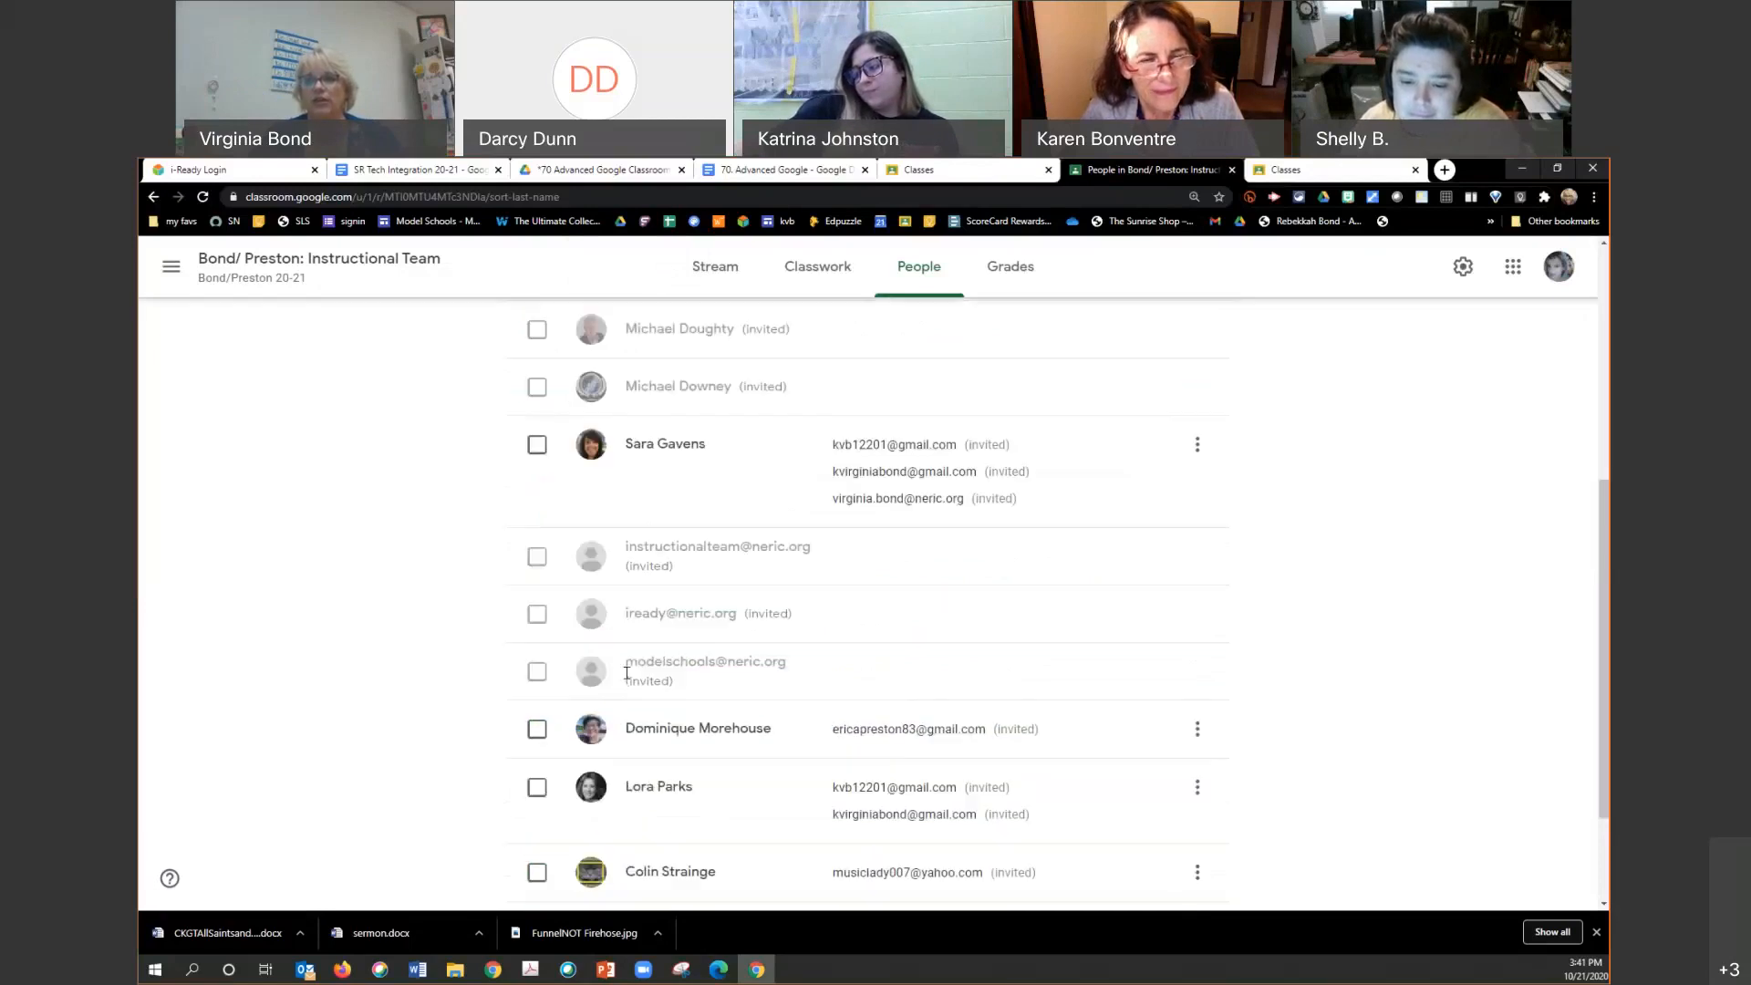
{"action": "scroll", "coordinate": [626, 673], "scroll_direction": "down", "scroll_amount": 1}
{"action": "left_click", "coordinate": [537, 771]}
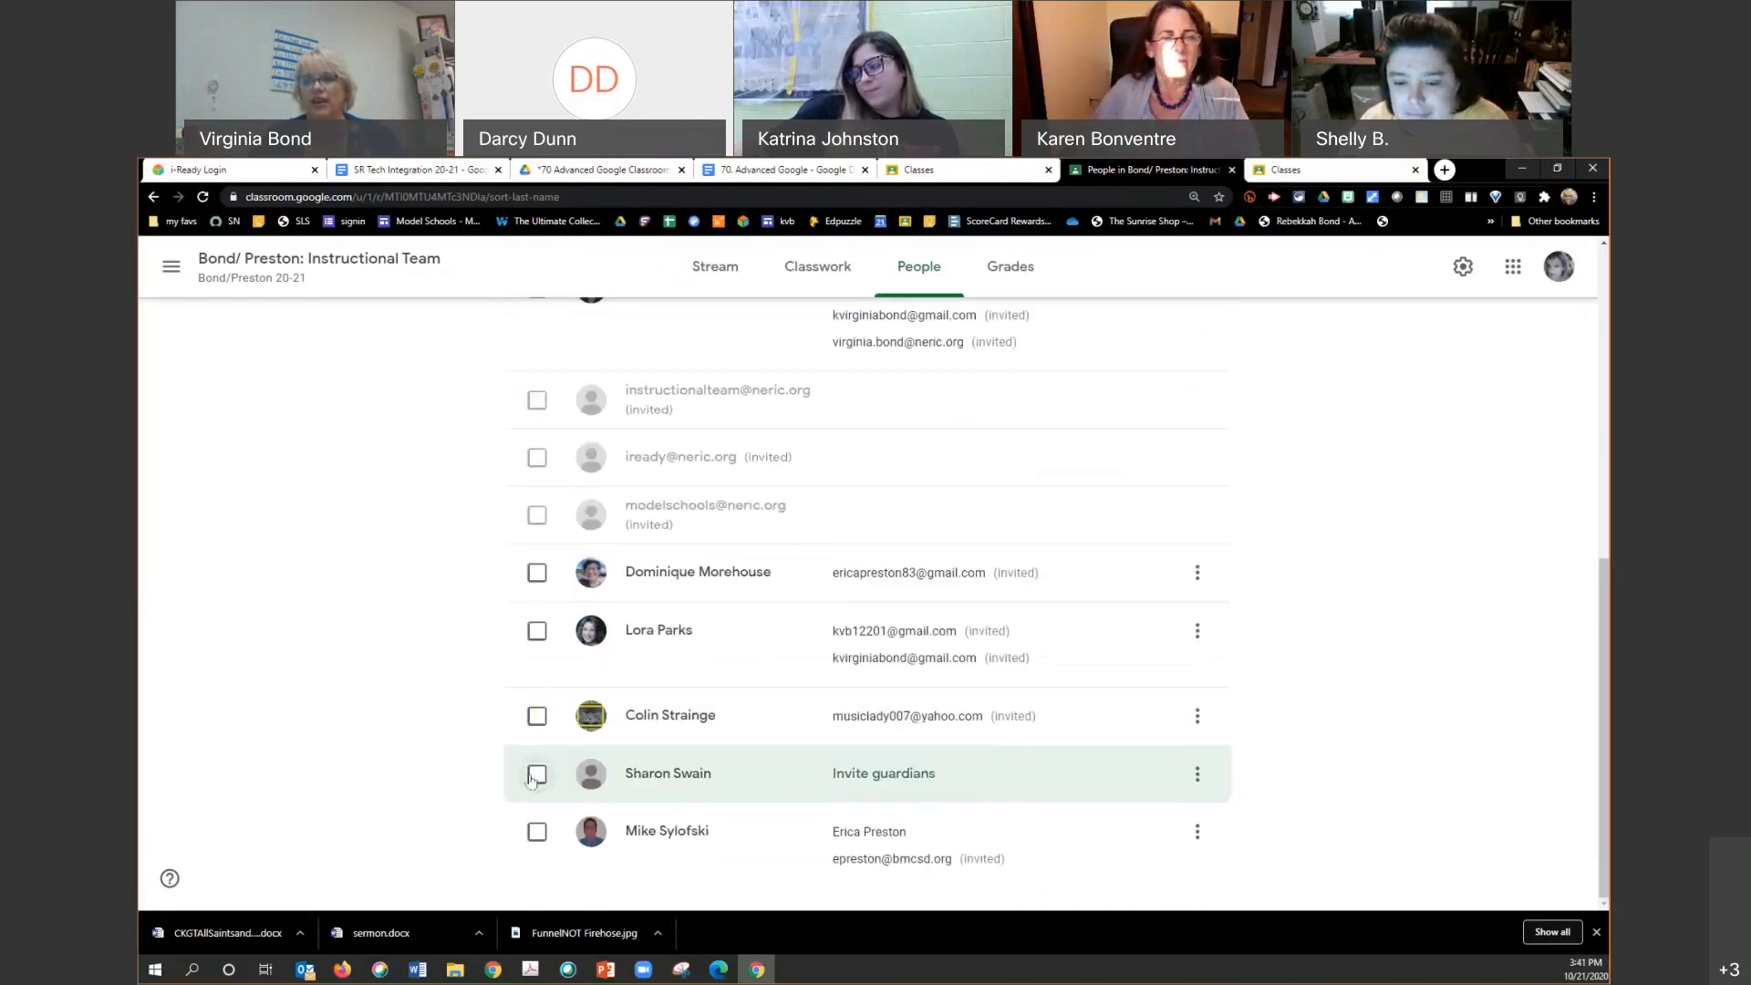
{"action": "scroll", "coordinate": [565, 771], "scroll_direction": "up", "scroll_amount": 7}
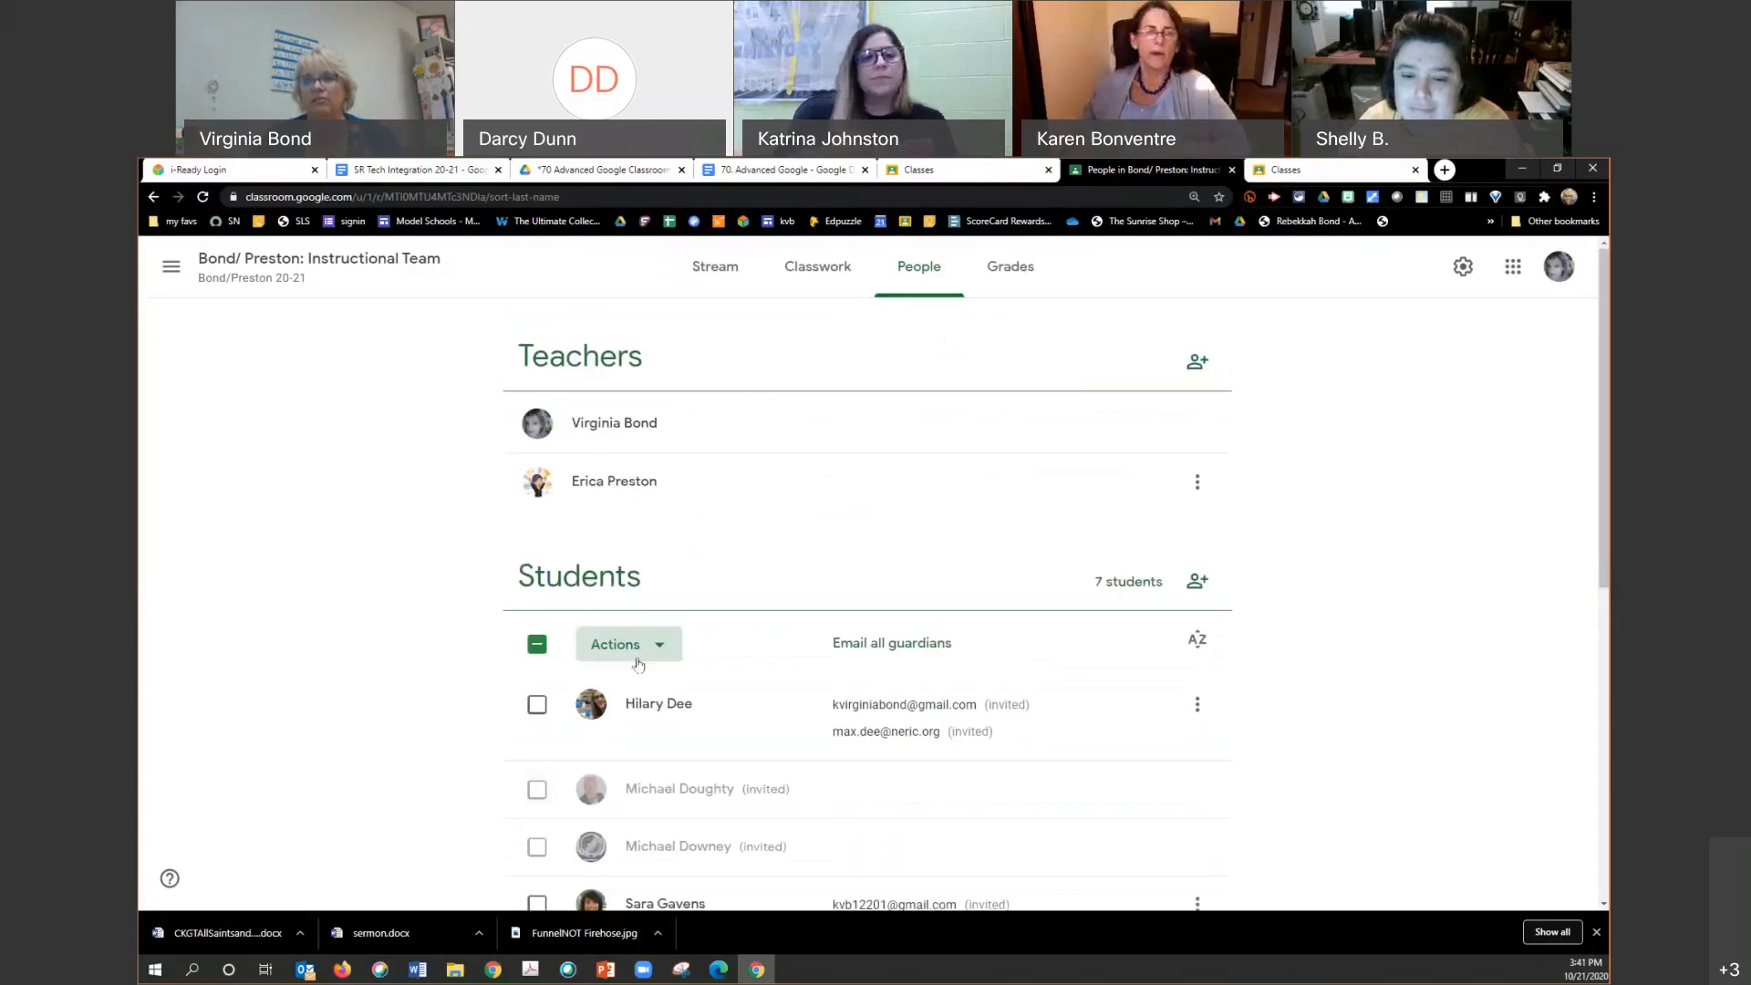
{"action": "left_click", "coordinate": [638, 665]}
{"action": "left_click", "coordinate": [625, 731]}
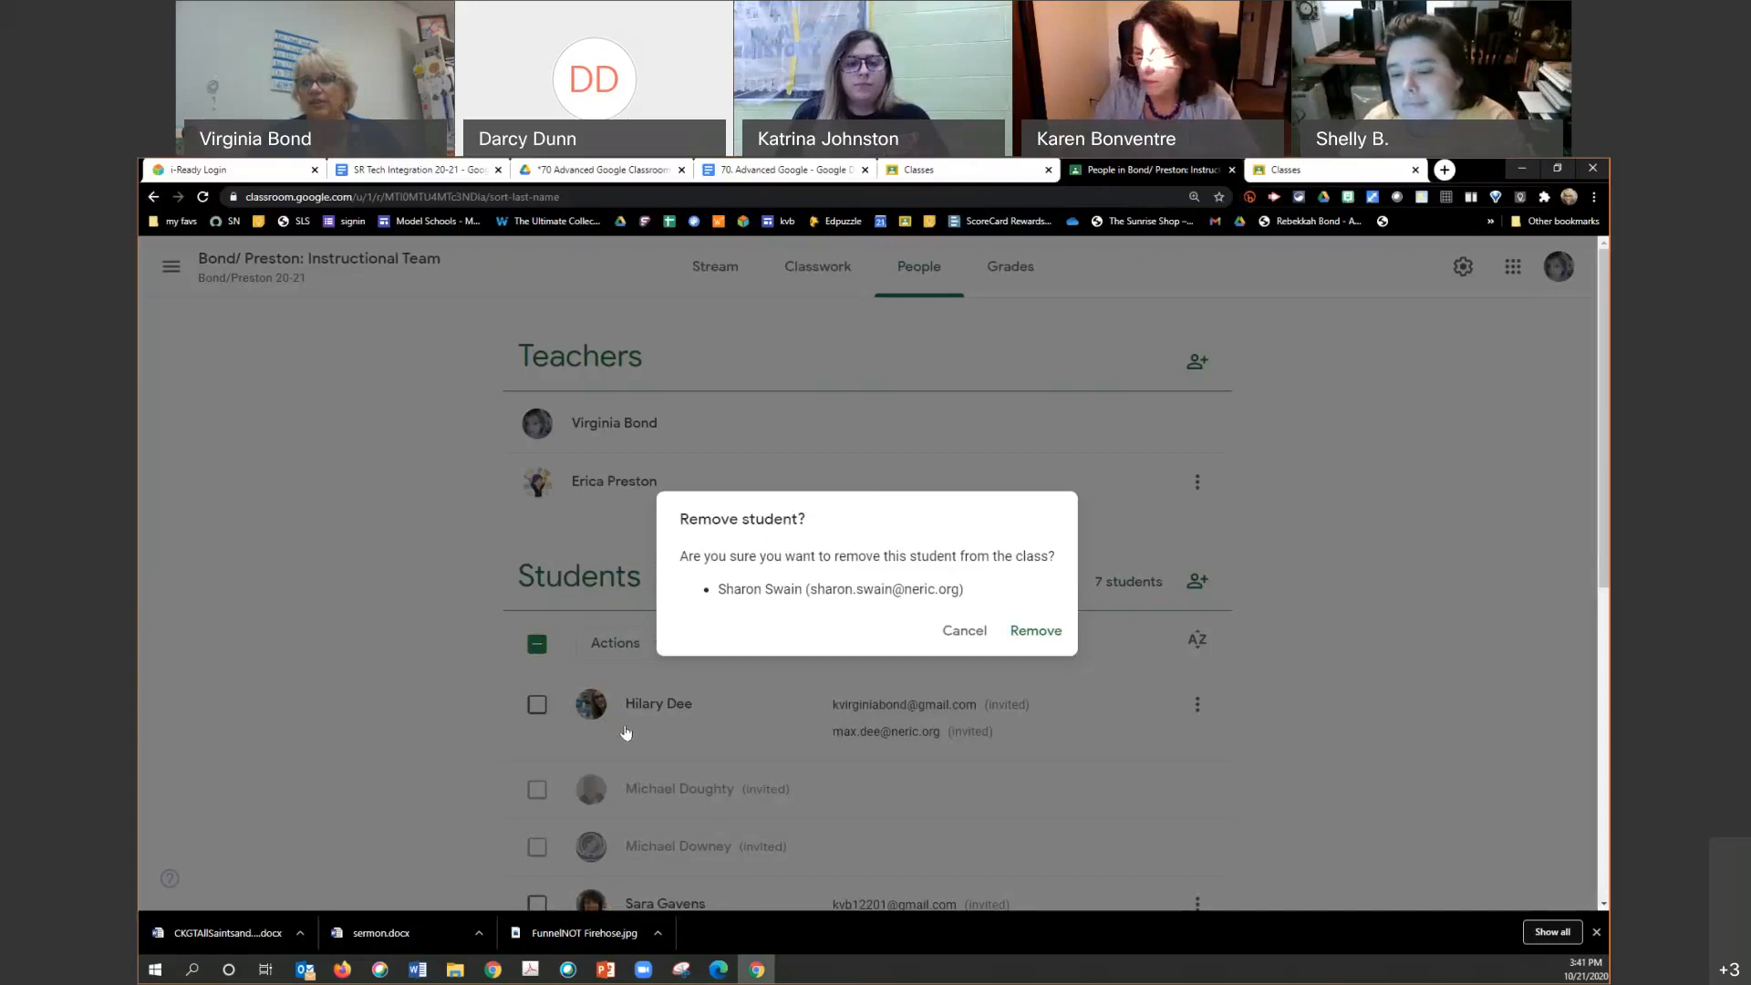
{"action": "left_click", "coordinate": [1037, 631]}
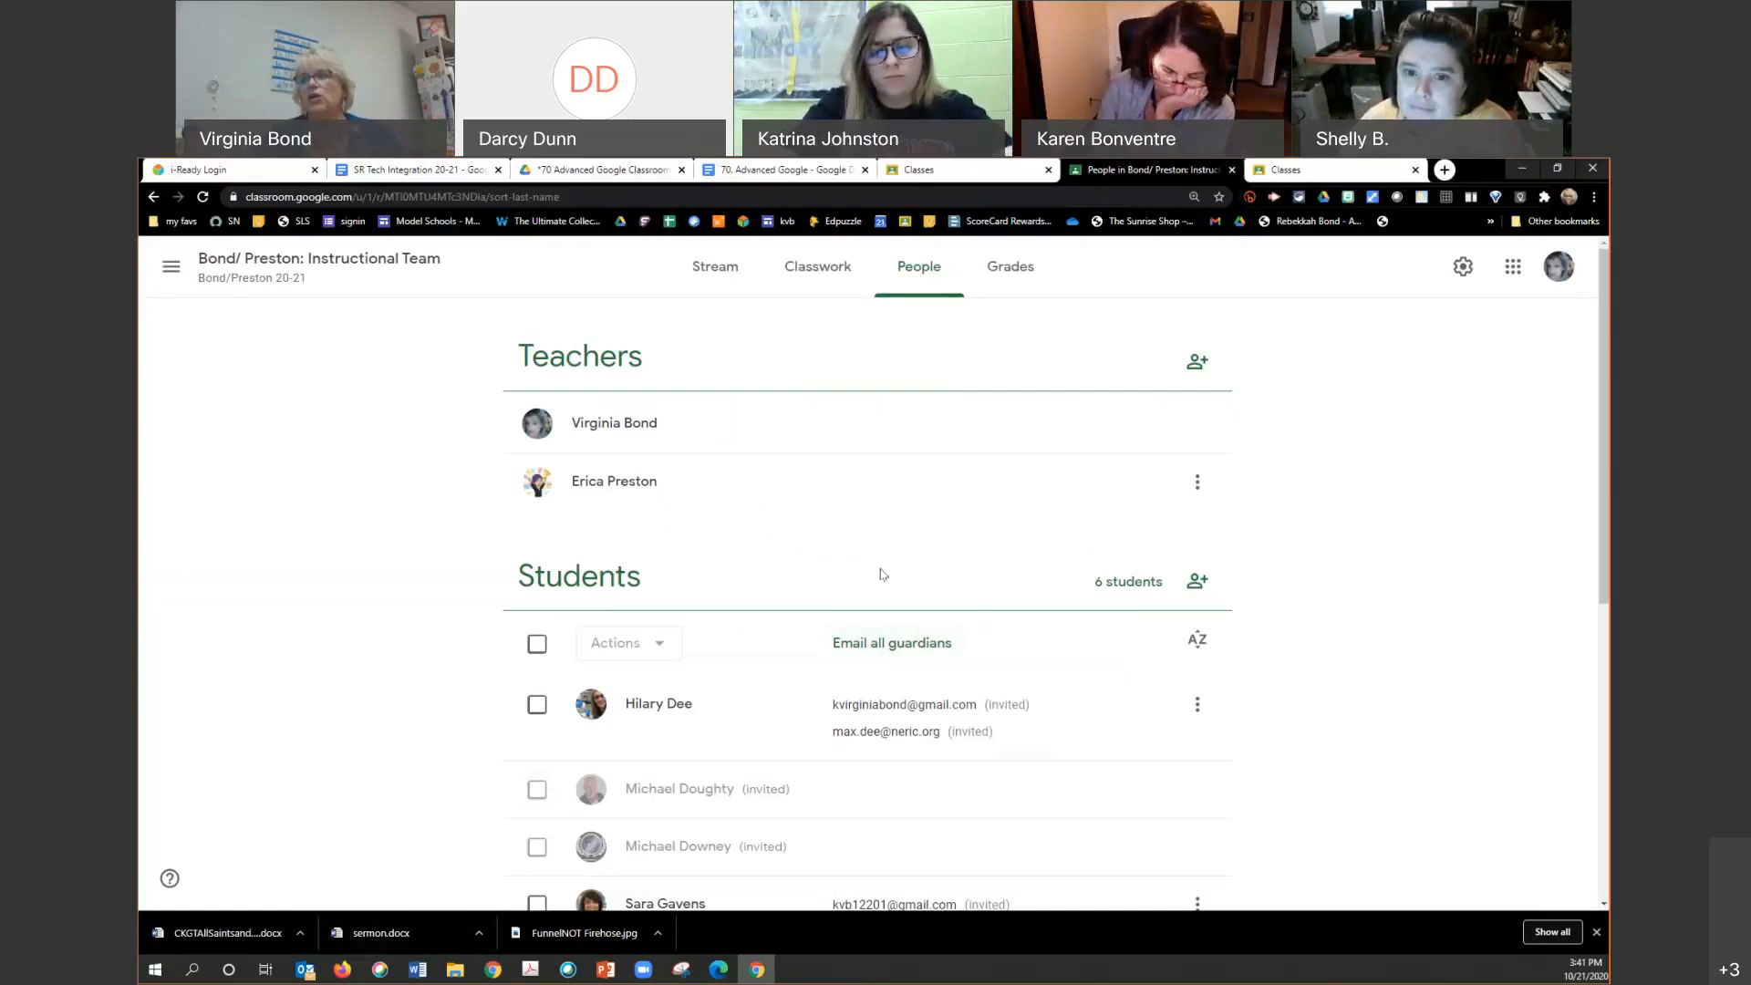
Step: Review the bulk actions once more with every student selected, and deselect everyone without applying any
{"action": "scroll", "coordinate": [946, 605], "scroll_direction": "down", "scroll_amount": 2}
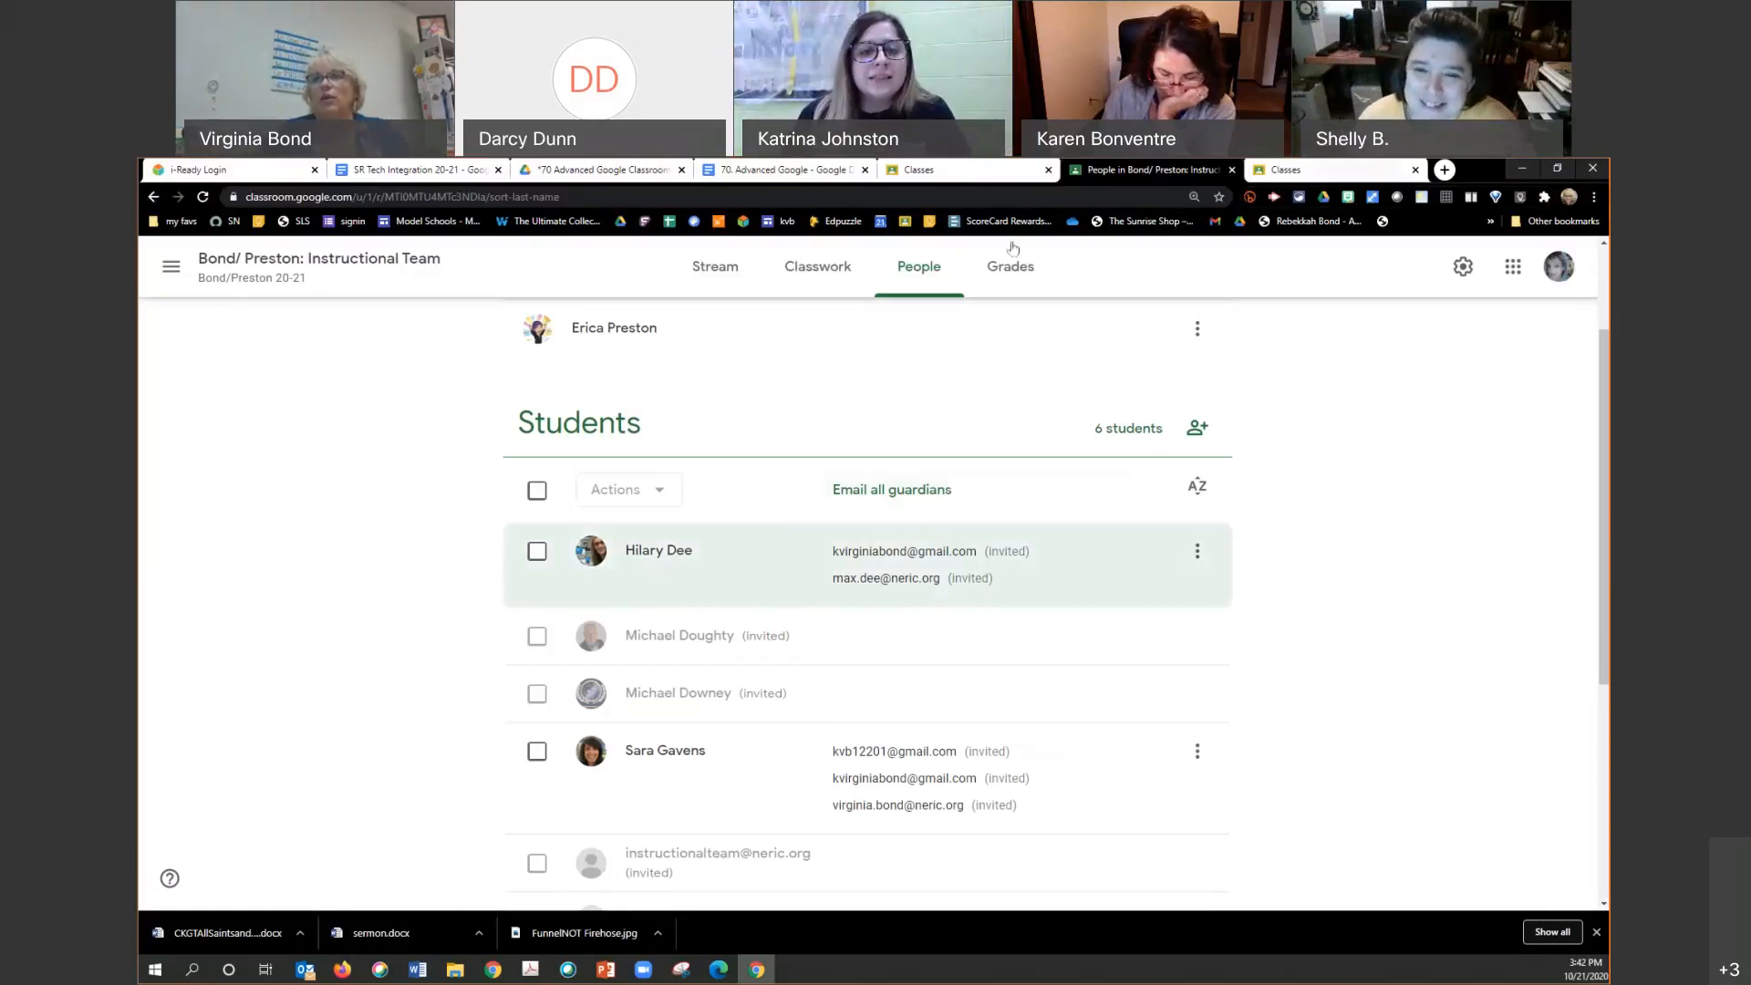
{"action": "left_click", "coordinate": [537, 491]}
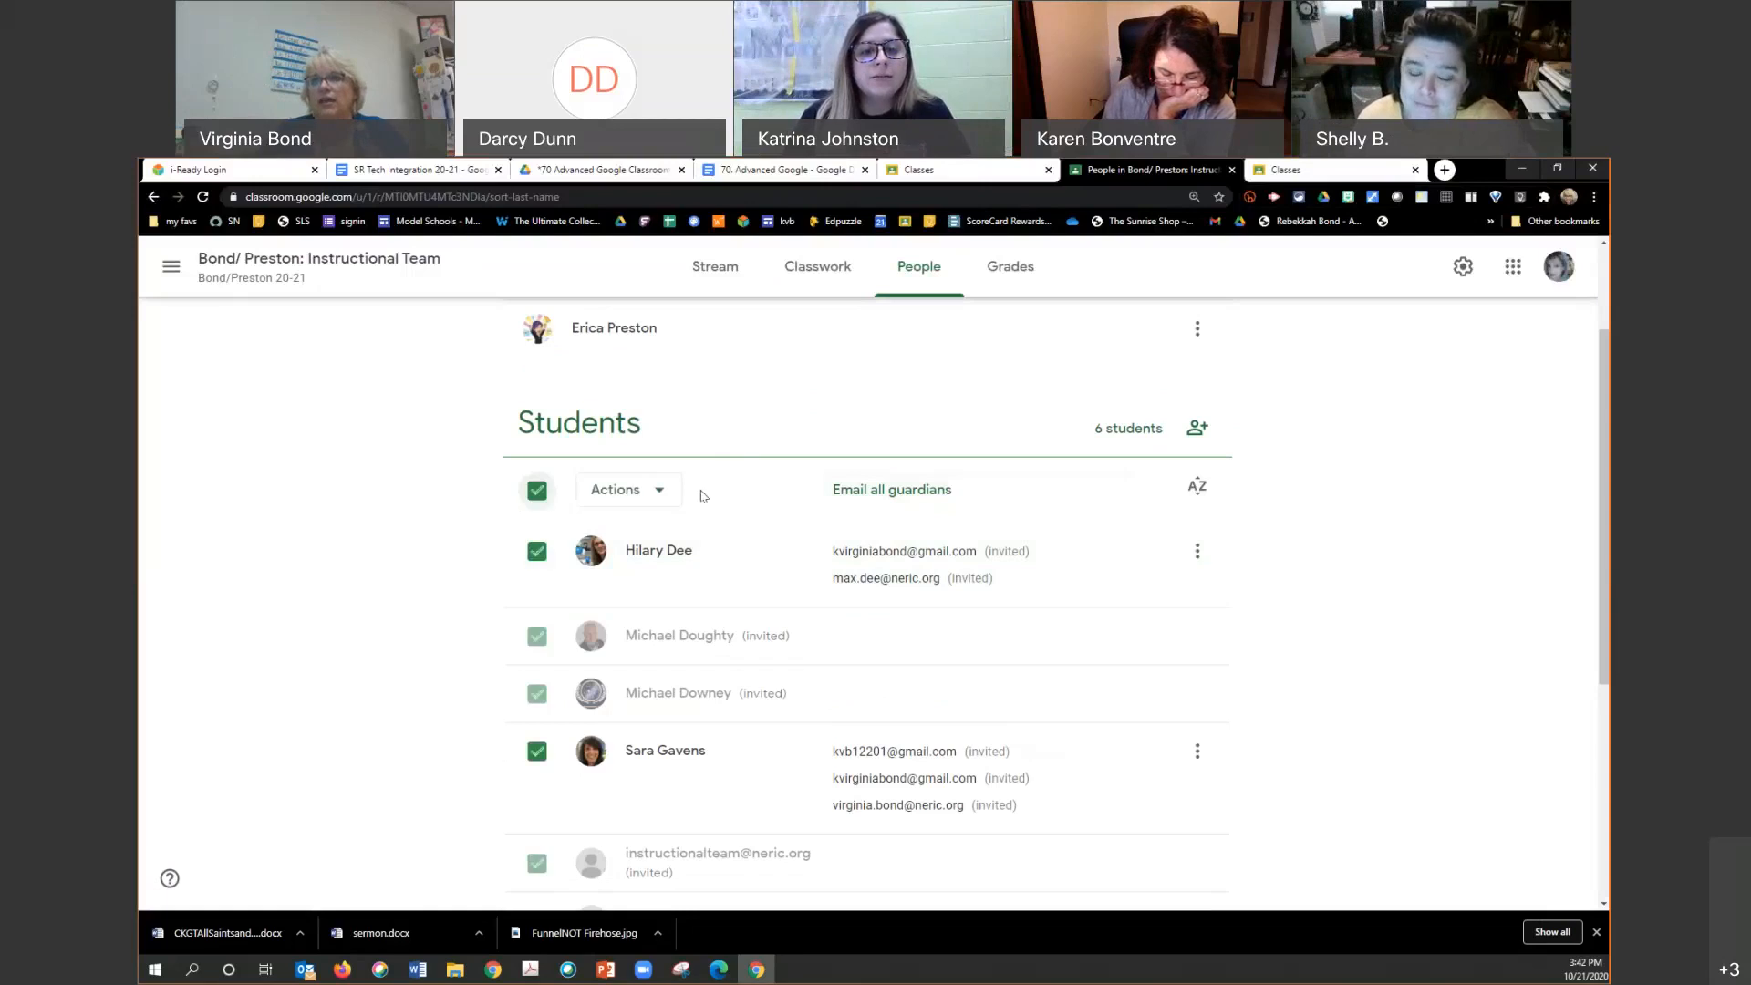
{"action": "left_click", "coordinate": [659, 490]}
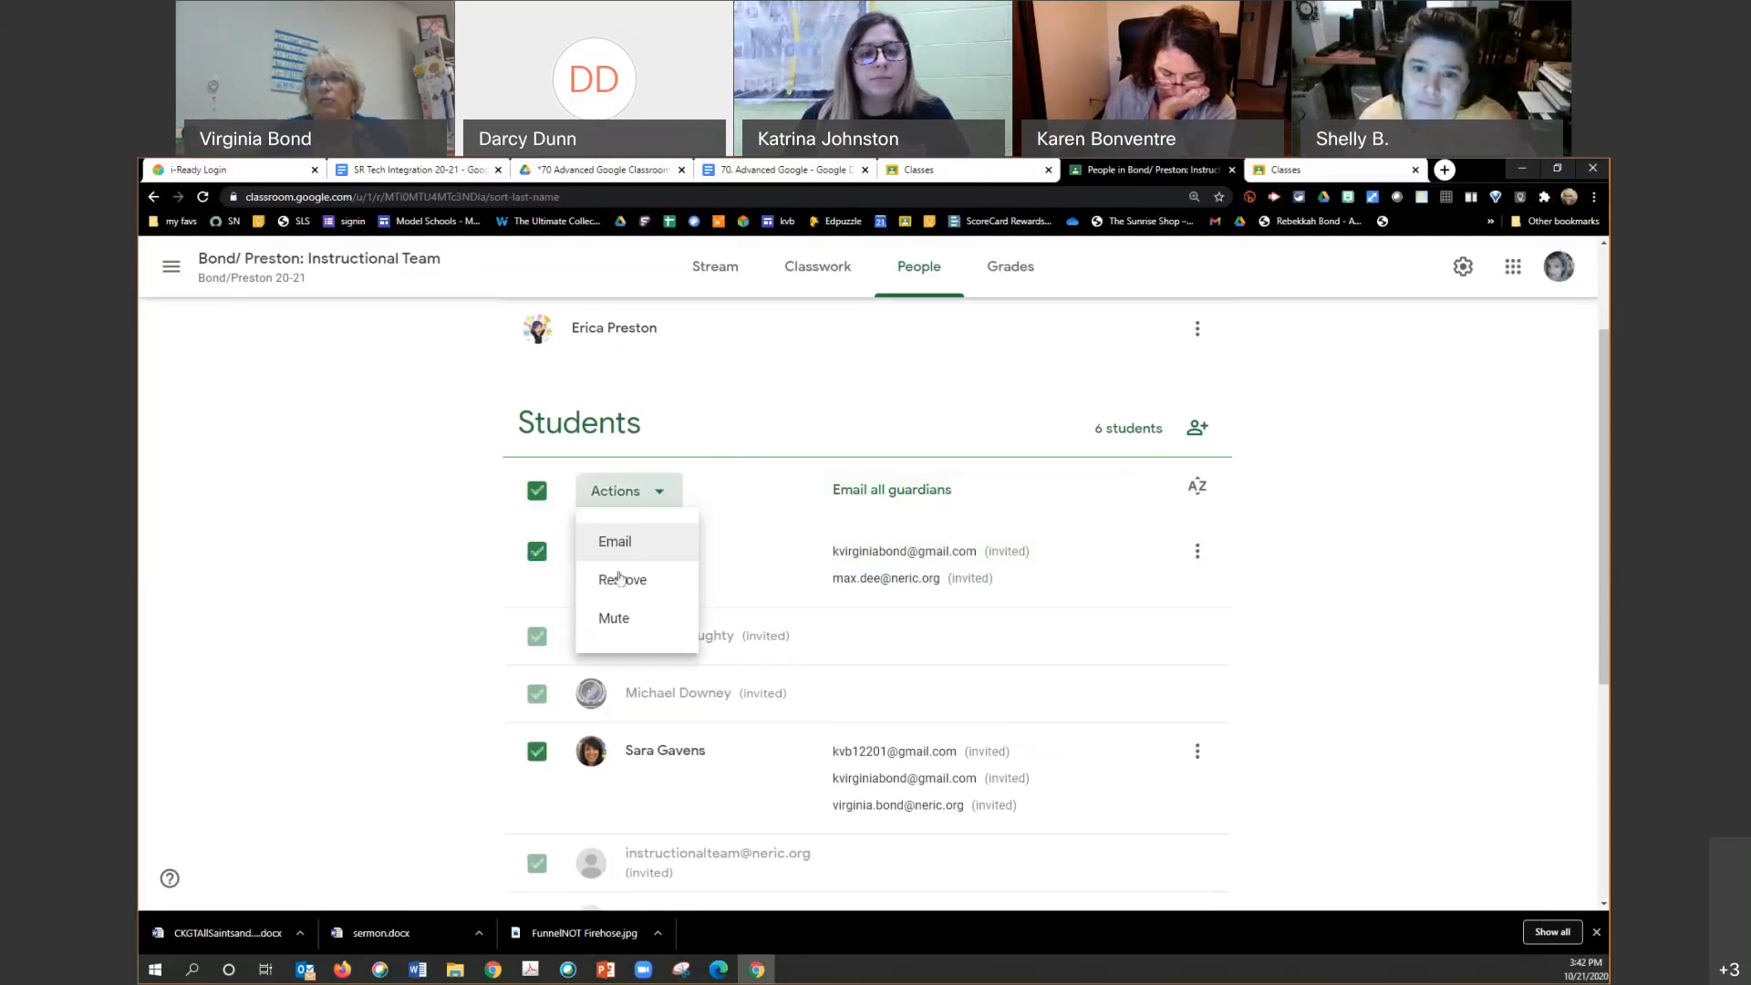
{"action": "left_click", "coordinate": [533, 495]}
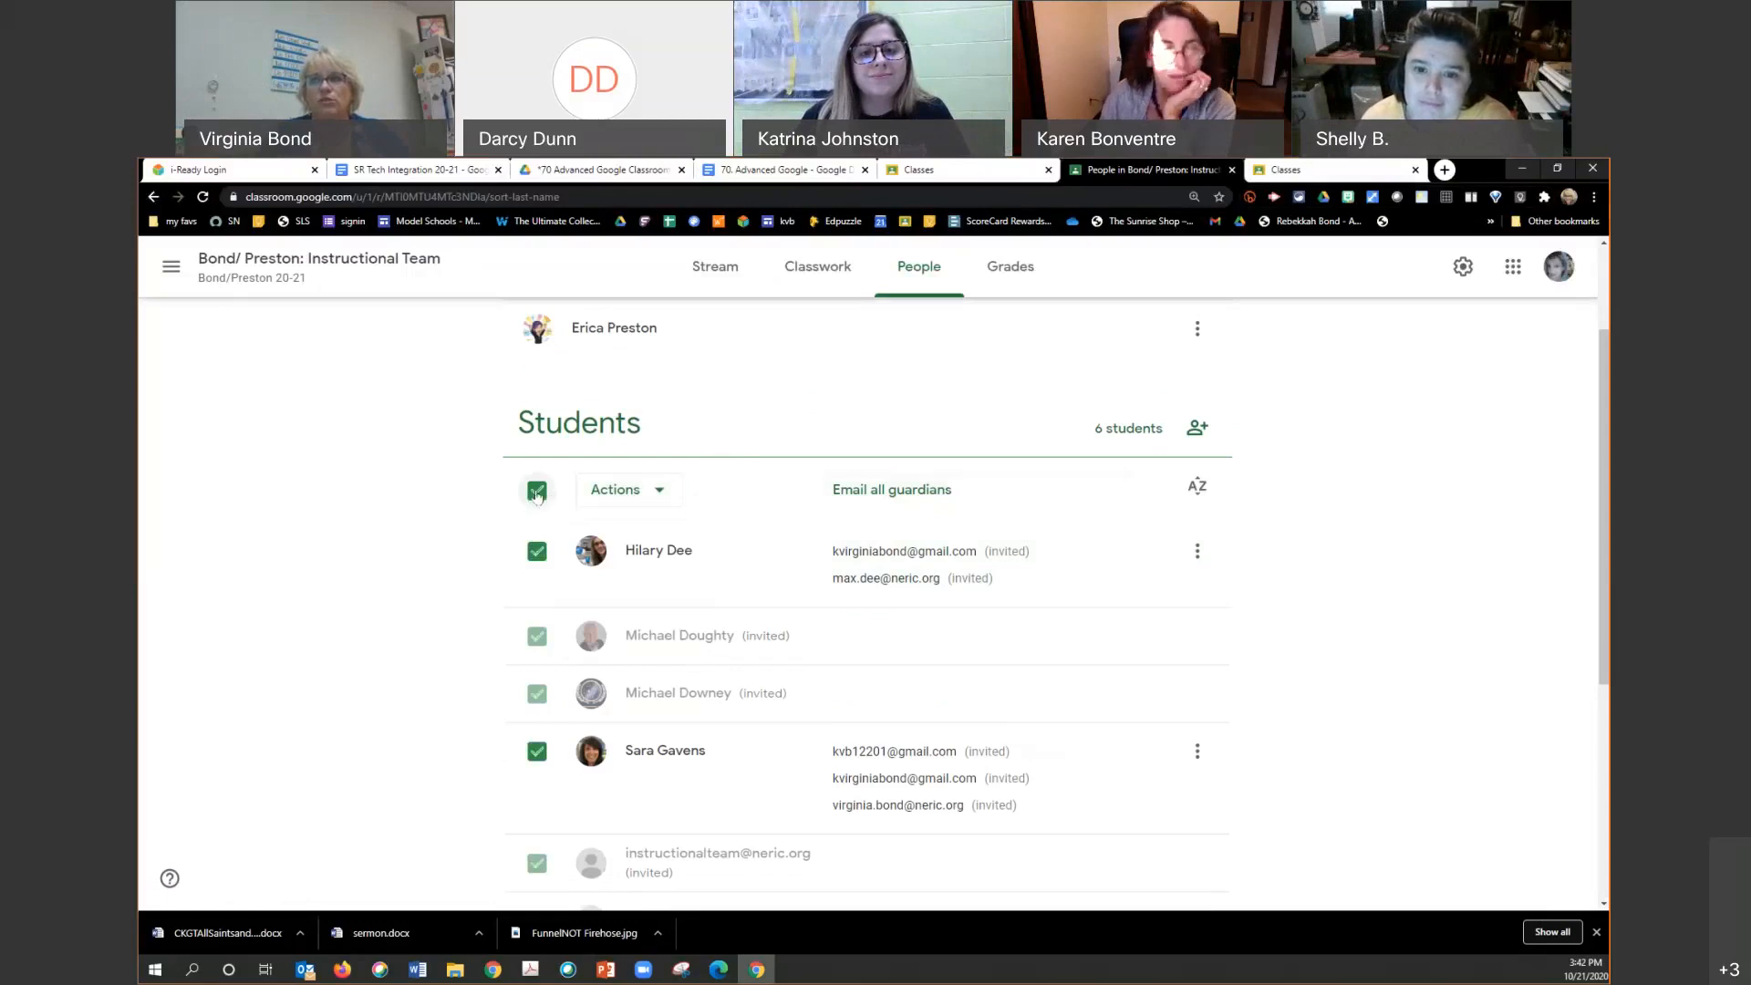
{"action": "left_click", "coordinate": [535, 493]}
Step: Mute the second-to-last student in the roster so they cannot comment or post
{"action": "scroll", "coordinate": [639, 638], "scroll_direction": "down", "scroll_amount": 4}
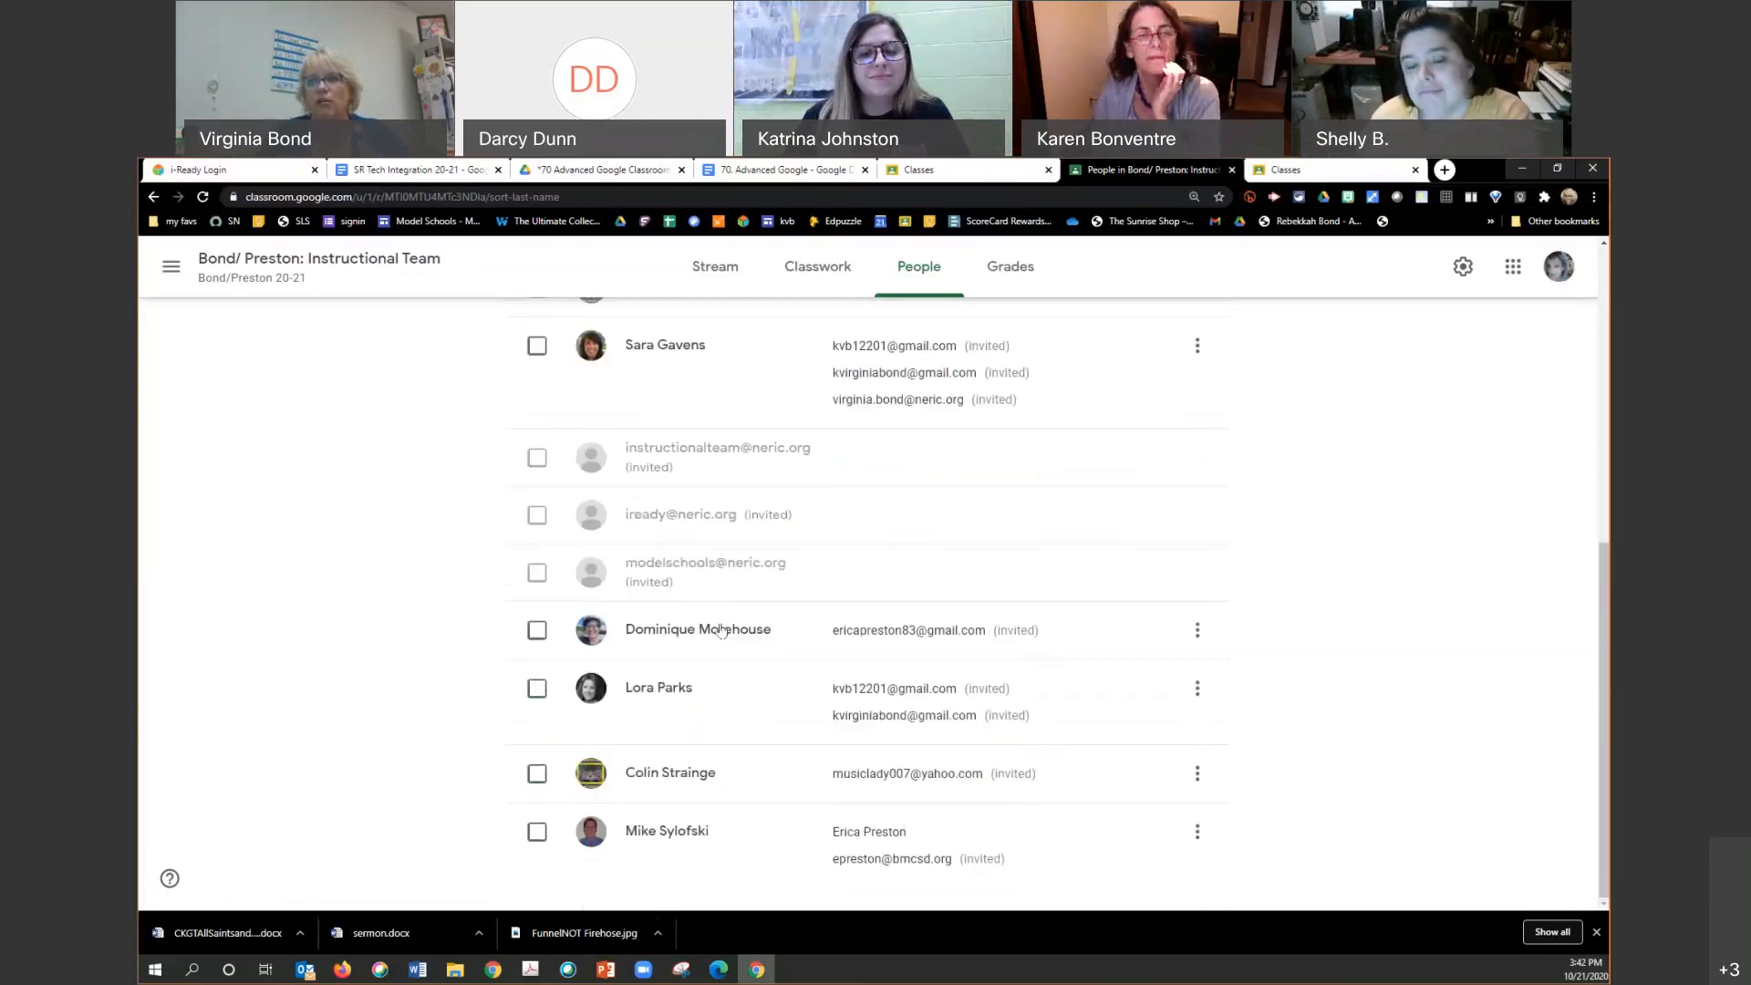
{"action": "left_click", "coordinate": [535, 774]}
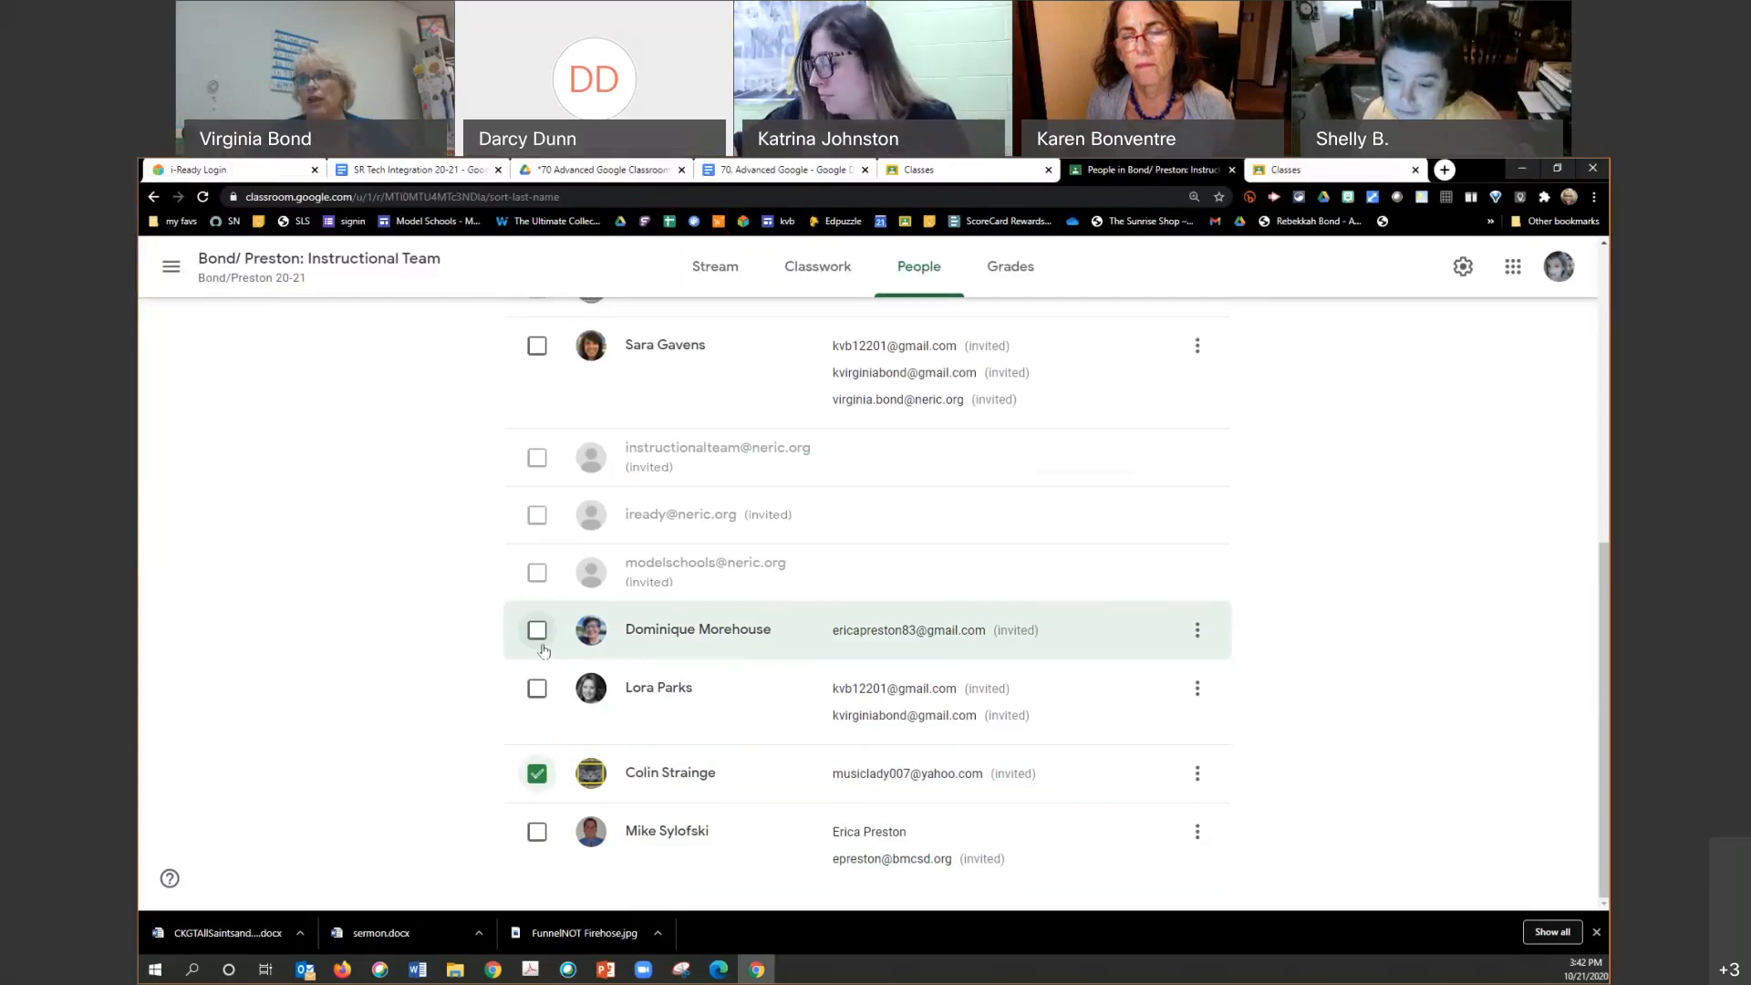
{"action": "scroll", "coordinate": [728, 365], "scroll_direction": "up", "scroll_amount": 6}
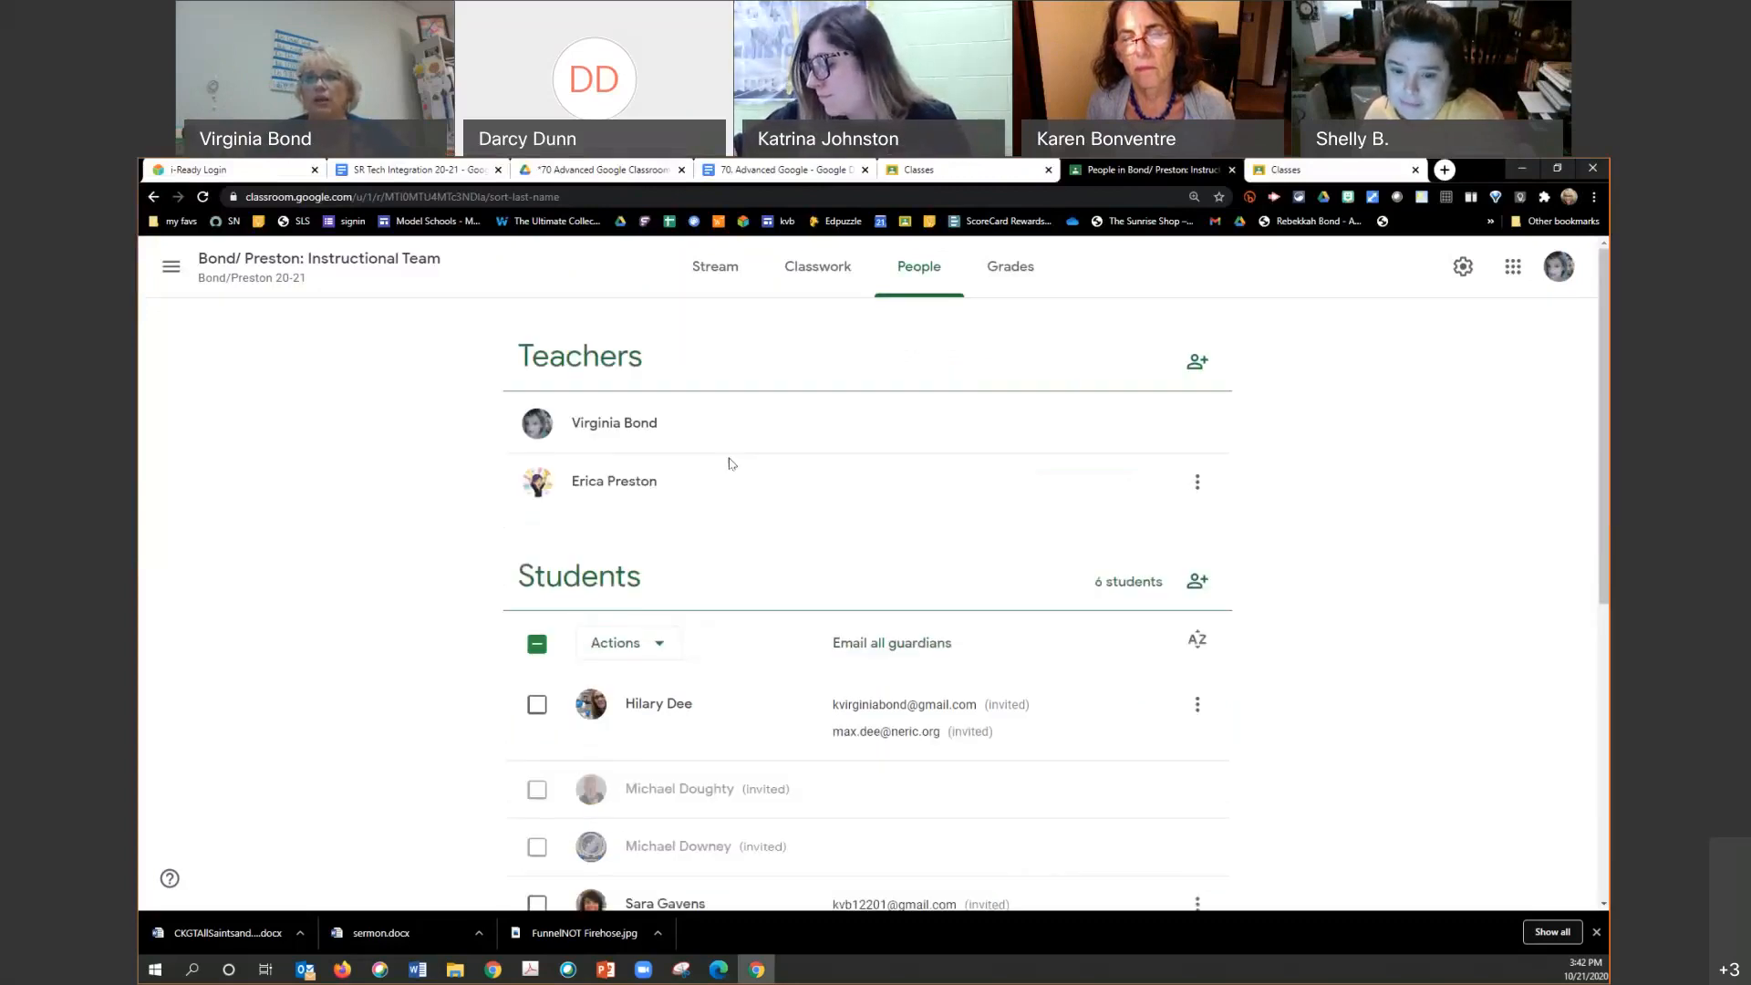
{"action": "left_click", "coordinate": [626, 641]}
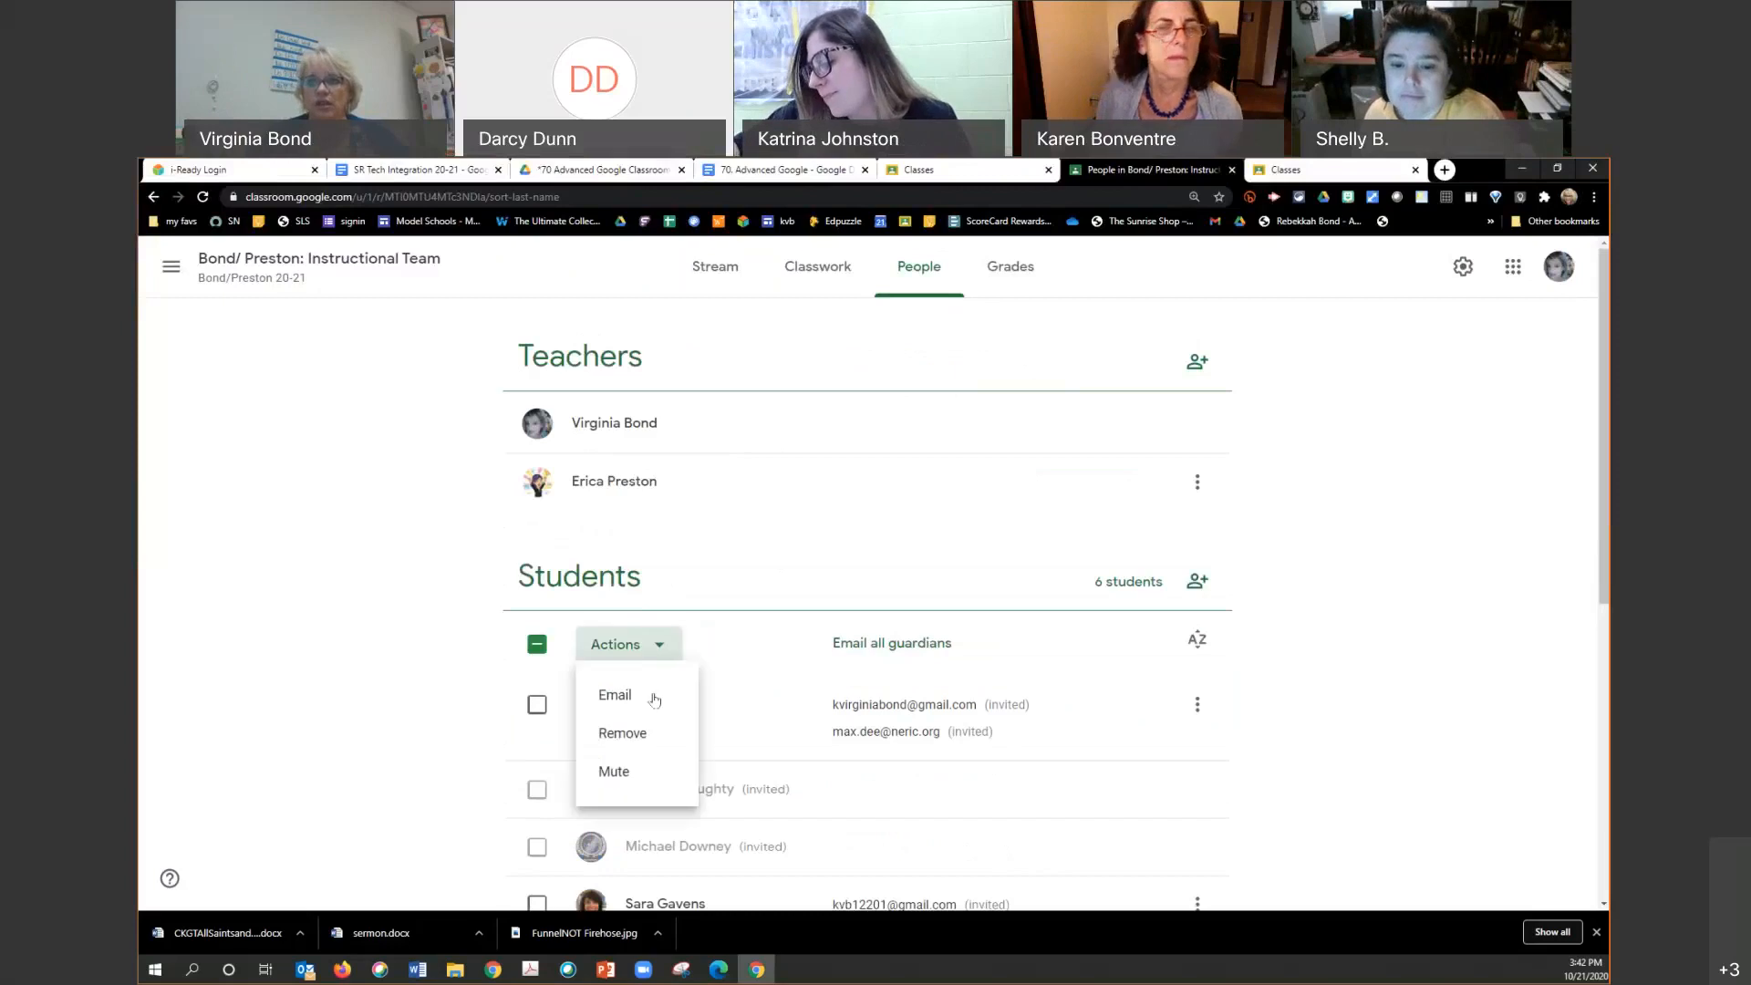
{"action": "left_click", "coordinate": [616, 784]}
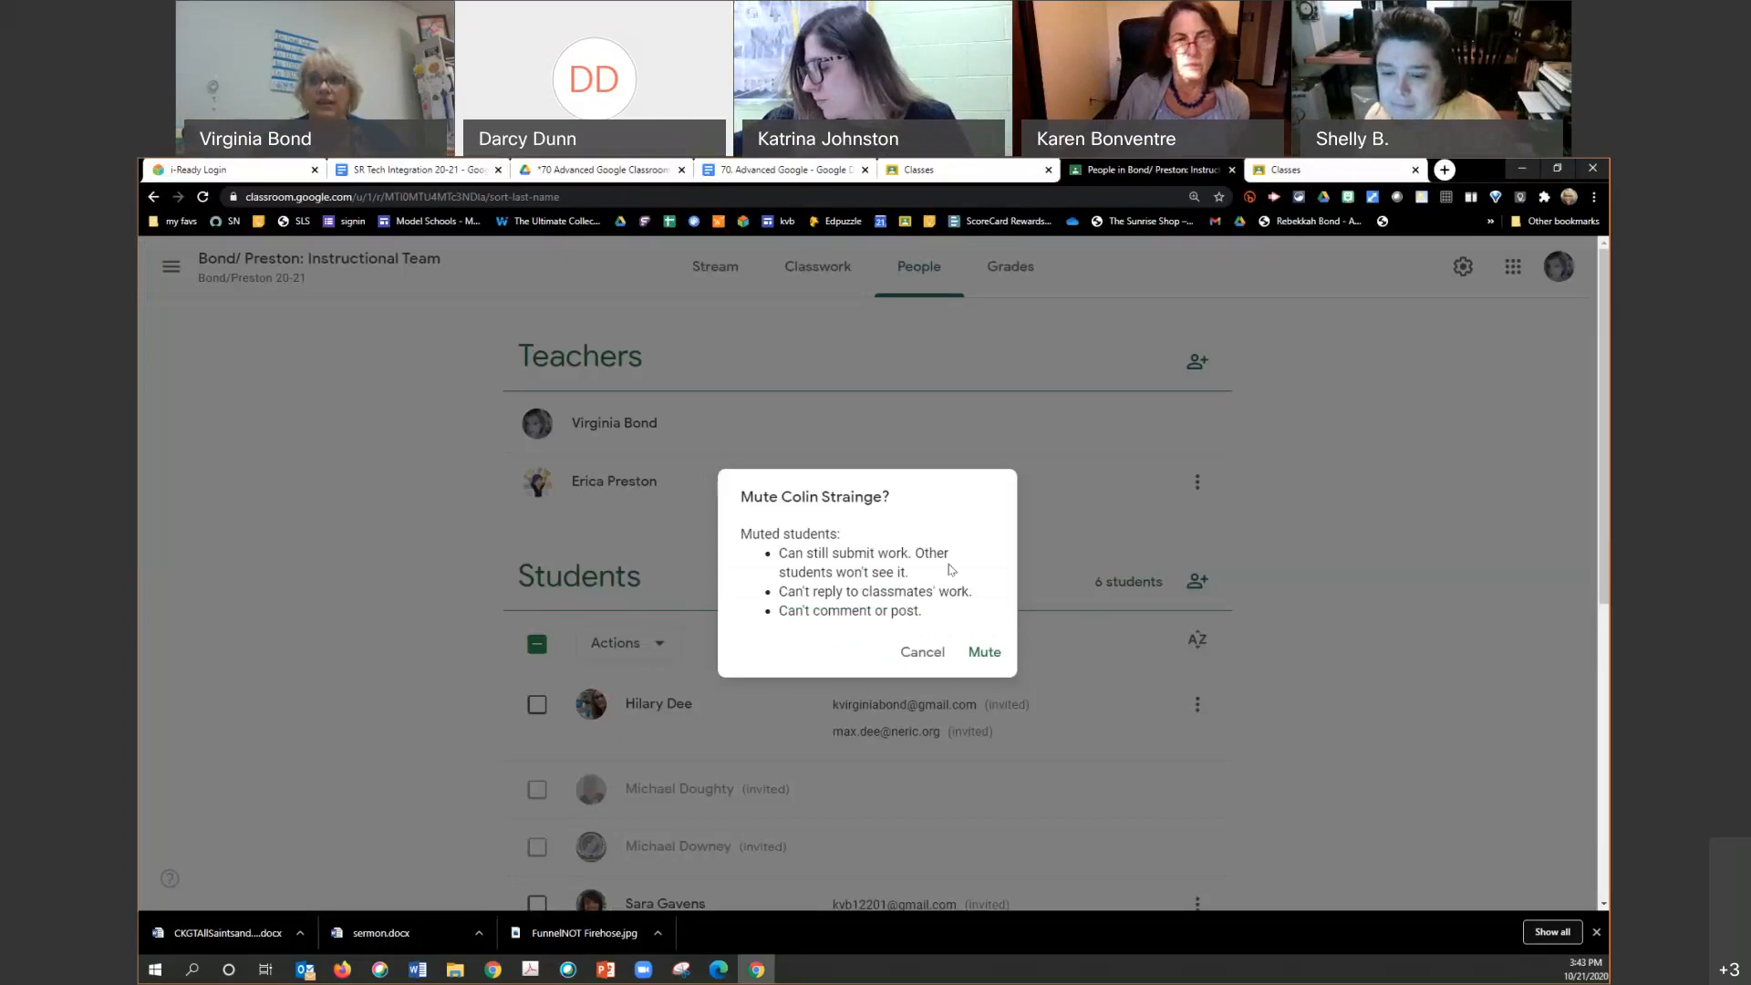
{"action": "left_click", "coordinate": [984, 653]}
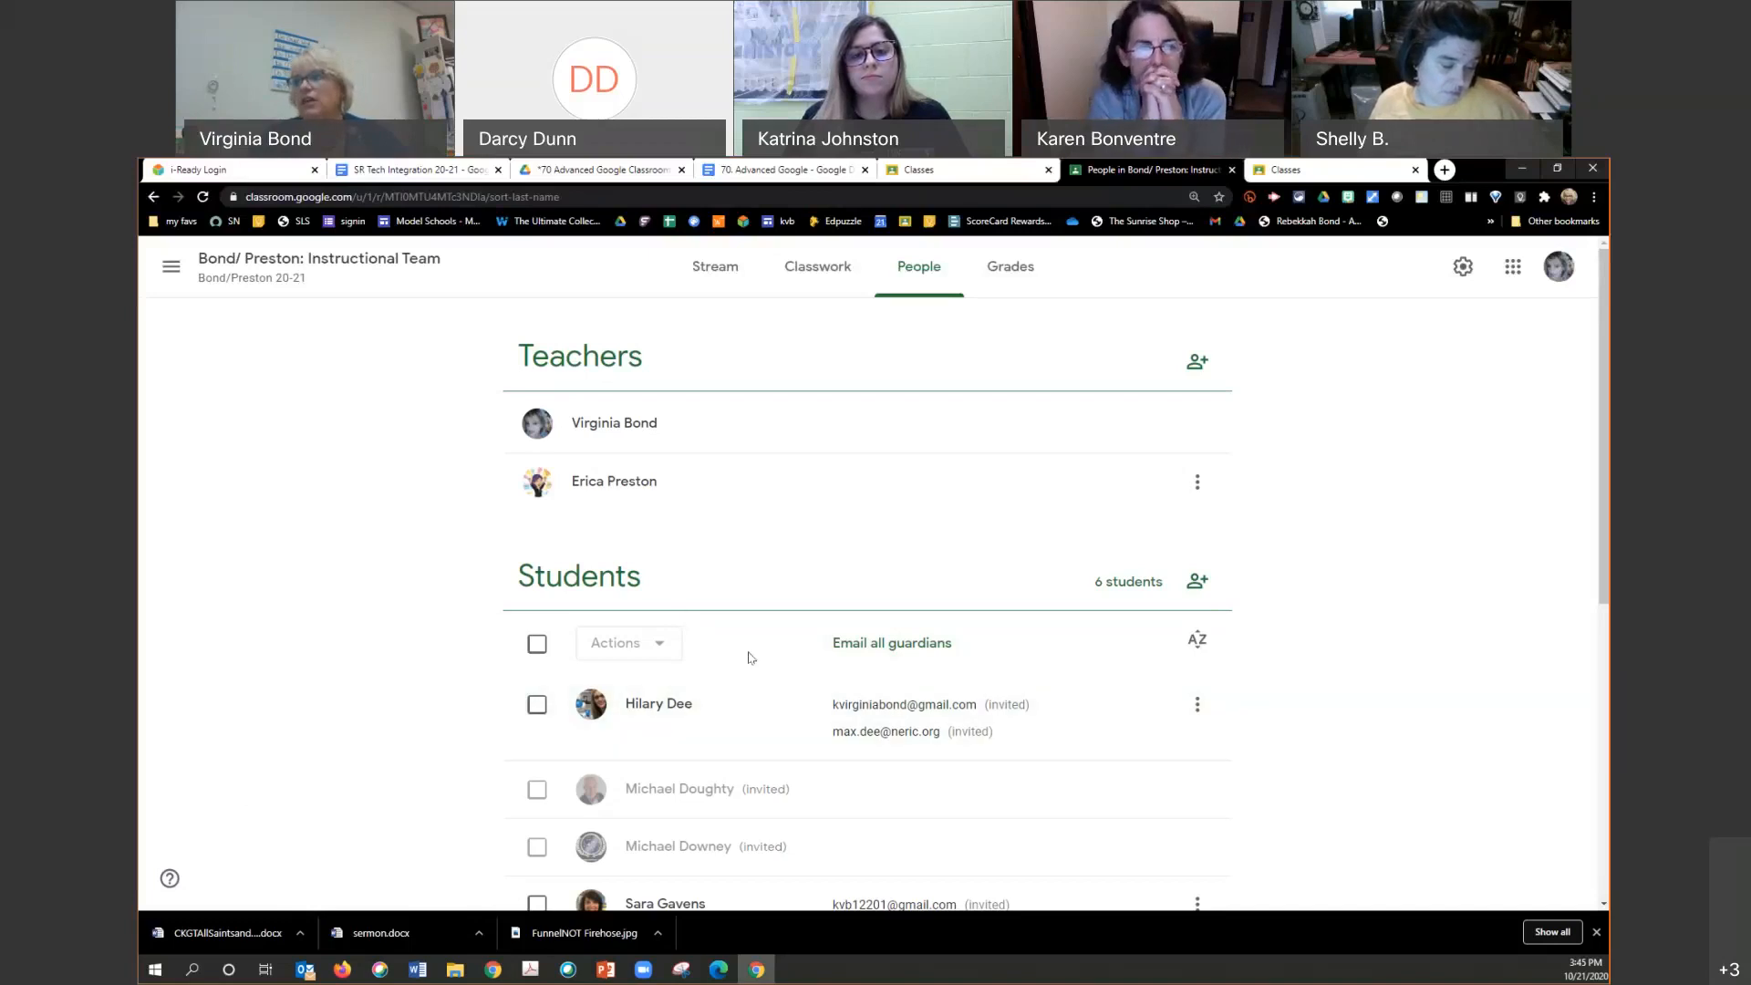
Step: Review the students' guardian contacts and view the individual options of the student listed directly below the pending e-mail invitations
{"action": "scroll", "coordinate": [750, 657], "scroll_direction": "down", "scroll_amount": 2}
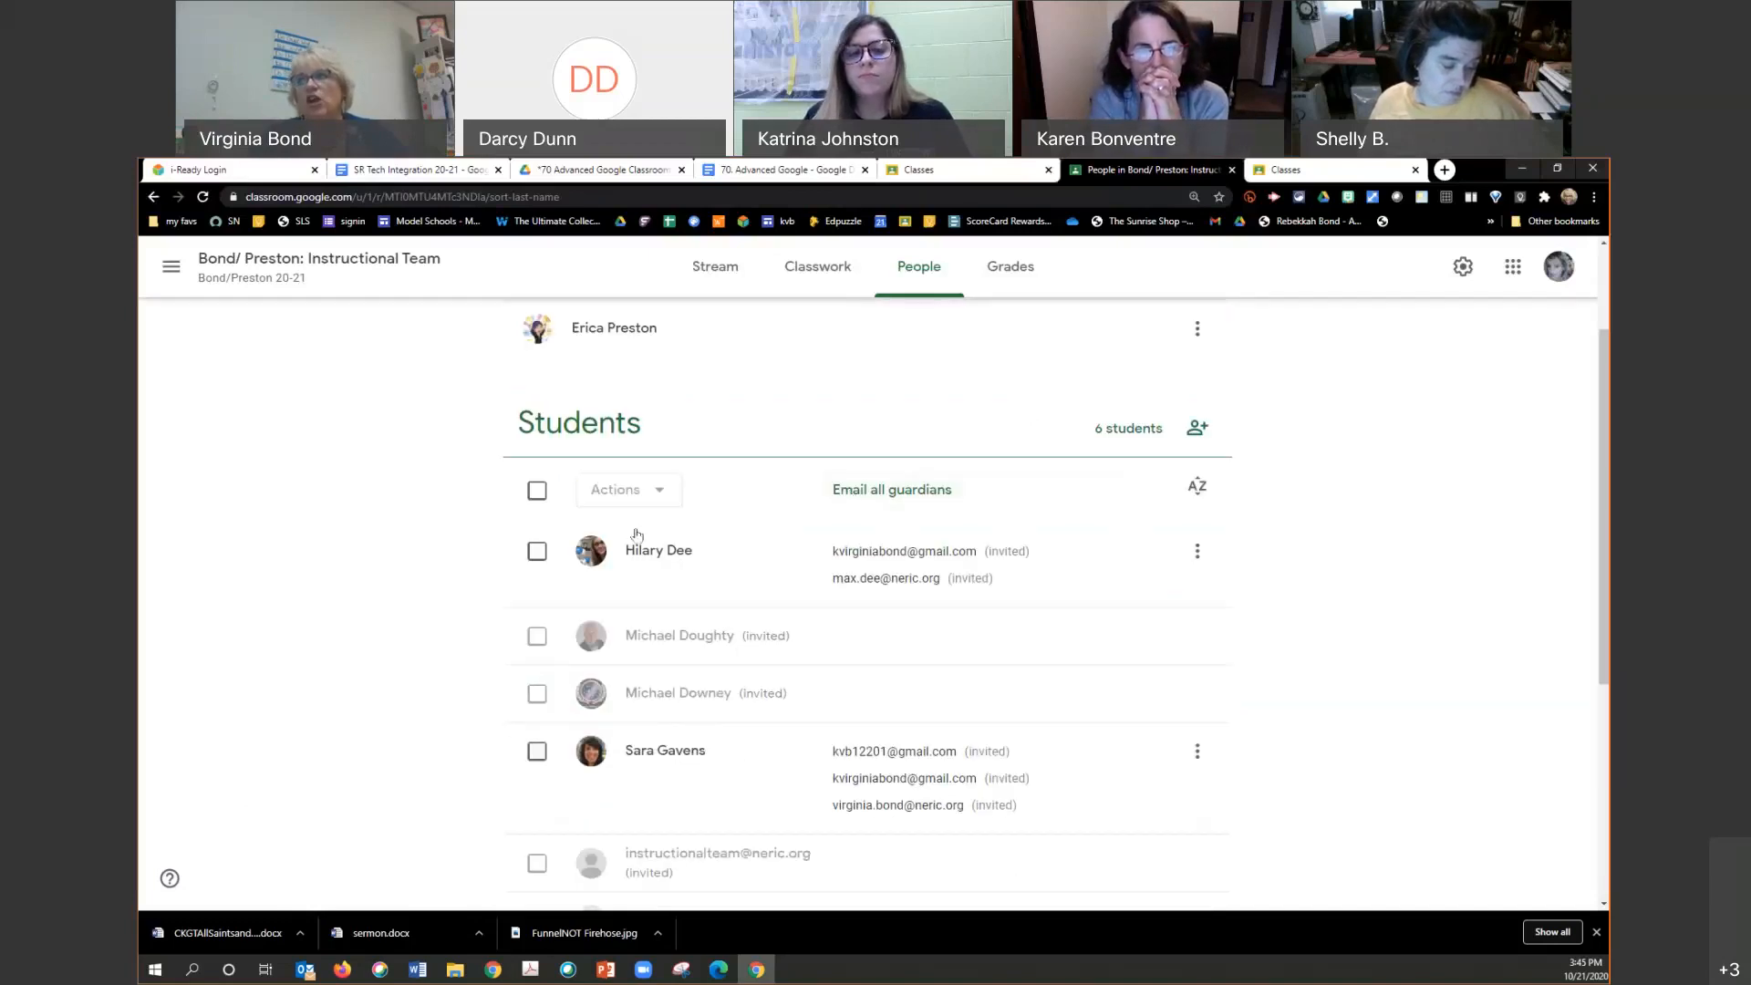
{"action": "scroll", "coordinate": [898, 602], "scroll_direction": "down", "scroll_amount": 3}
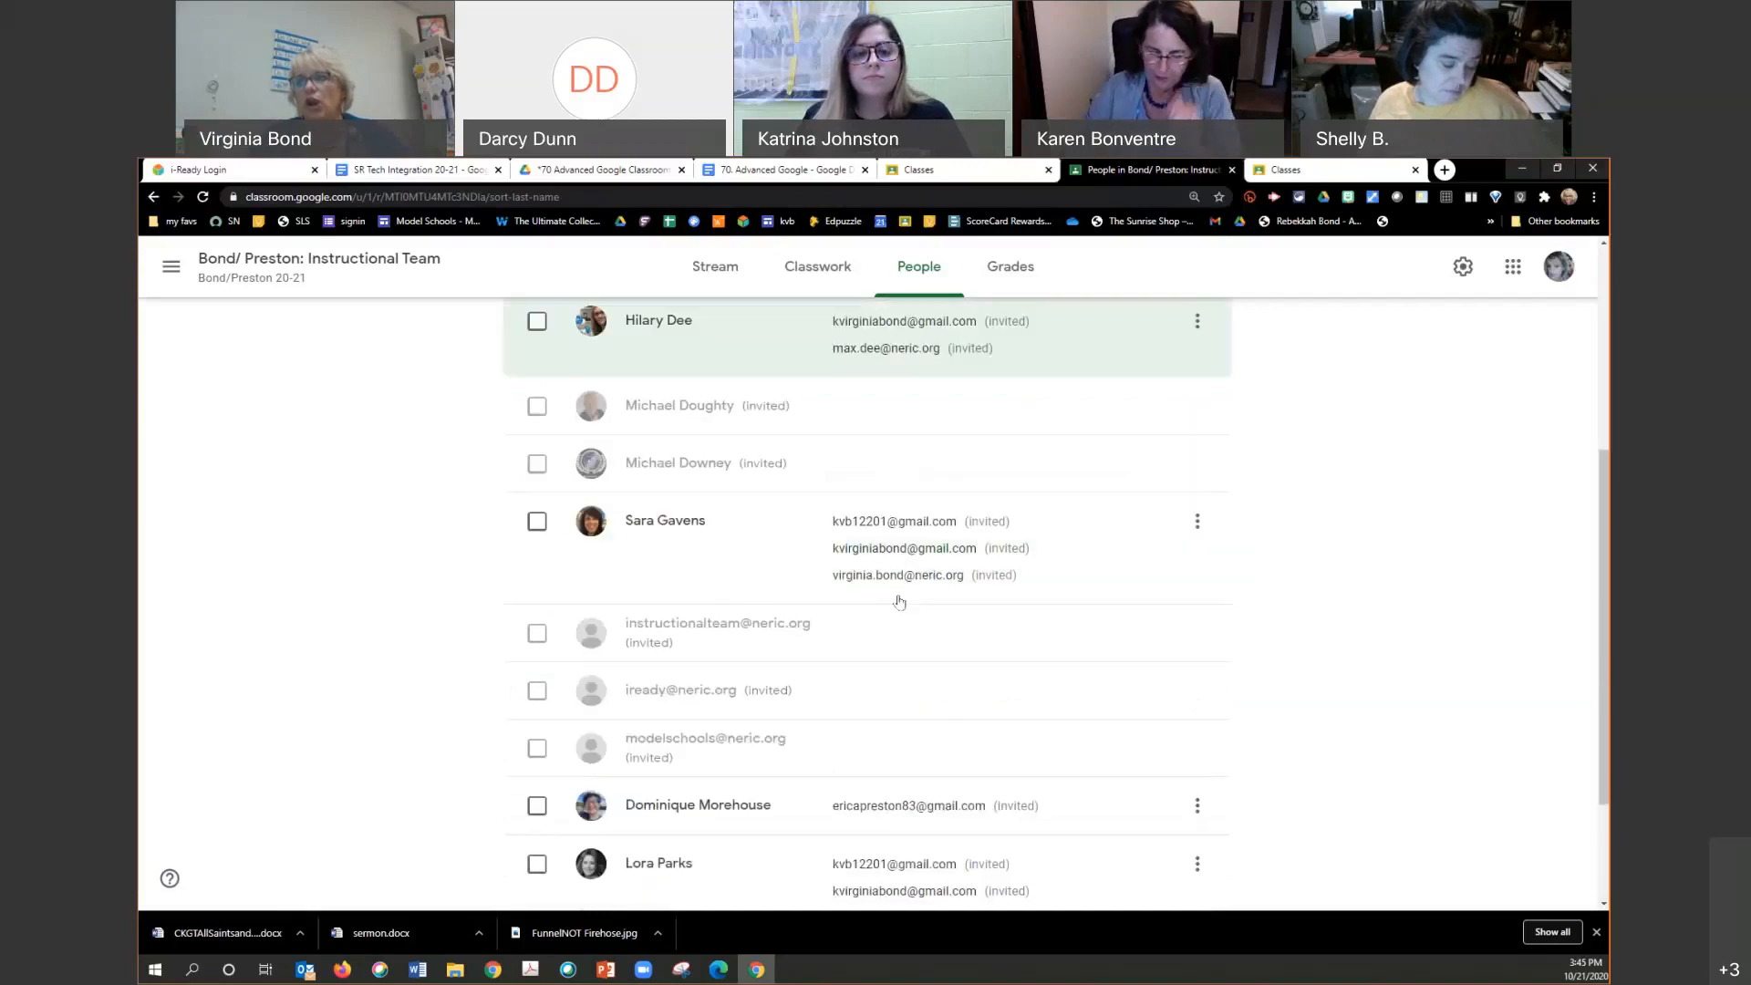
{"action": "scroll", "coordinate": [898, 602], "scroll_direction": "down", "scroll_amount": 2}
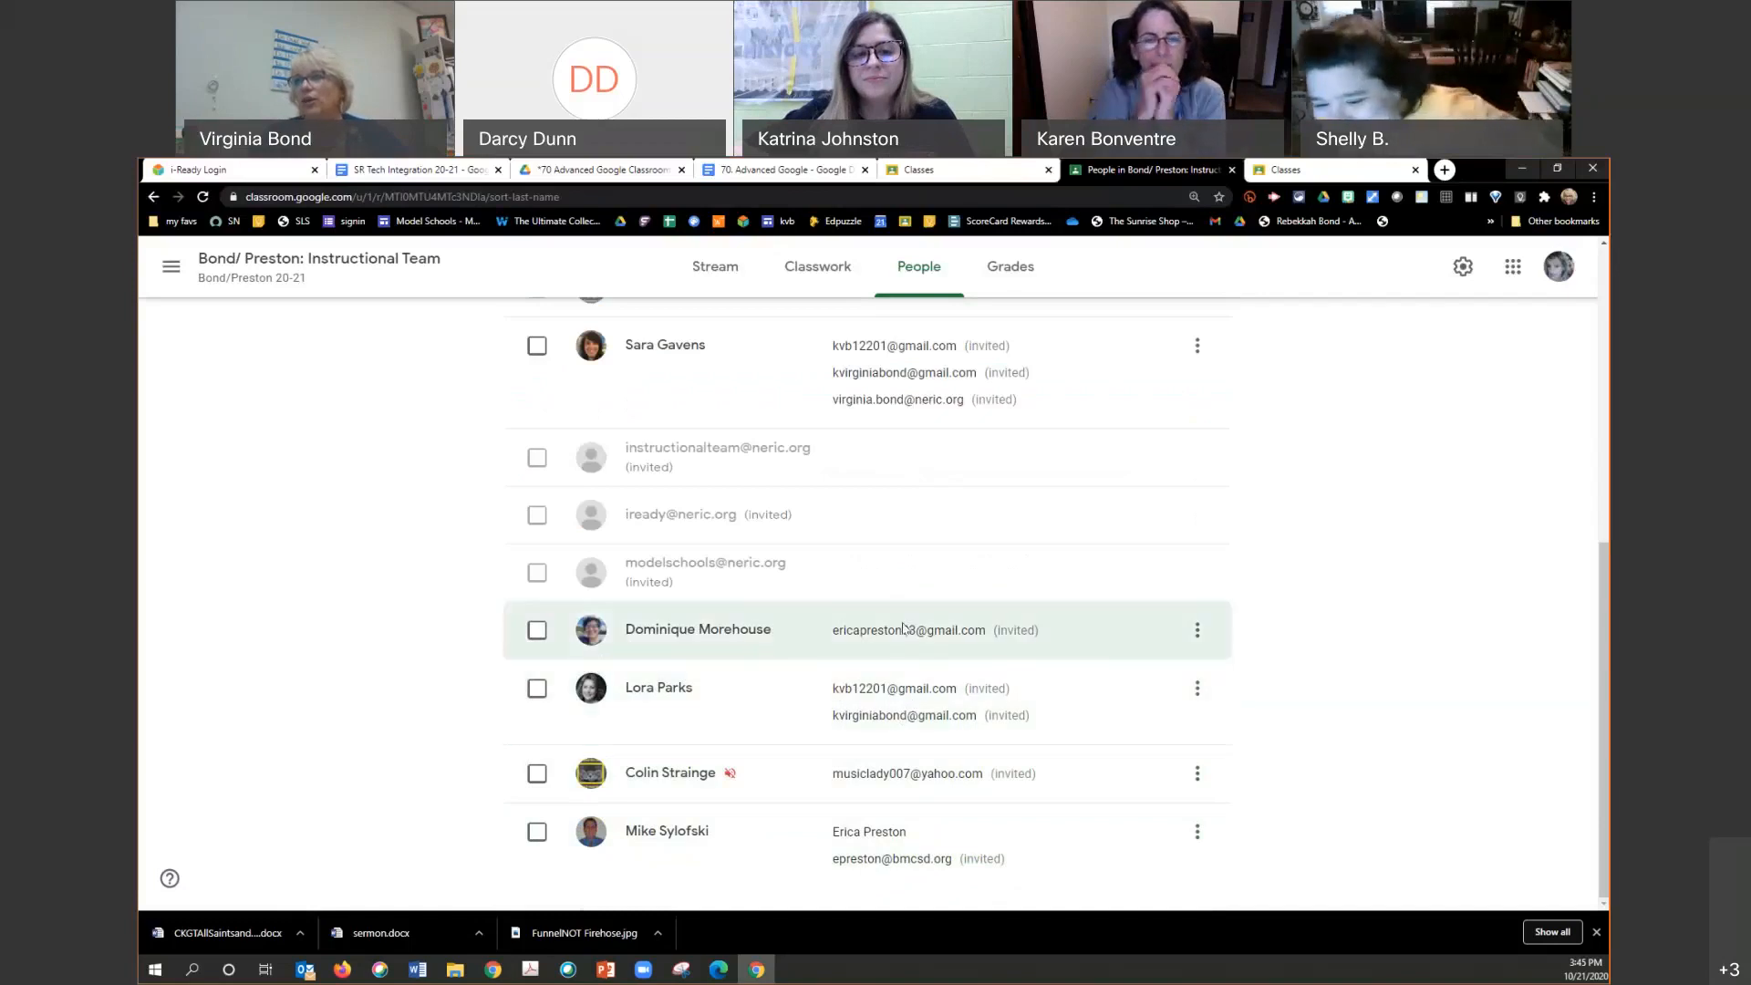
{"action": "left_click", "coordinate": [1195, 631]}
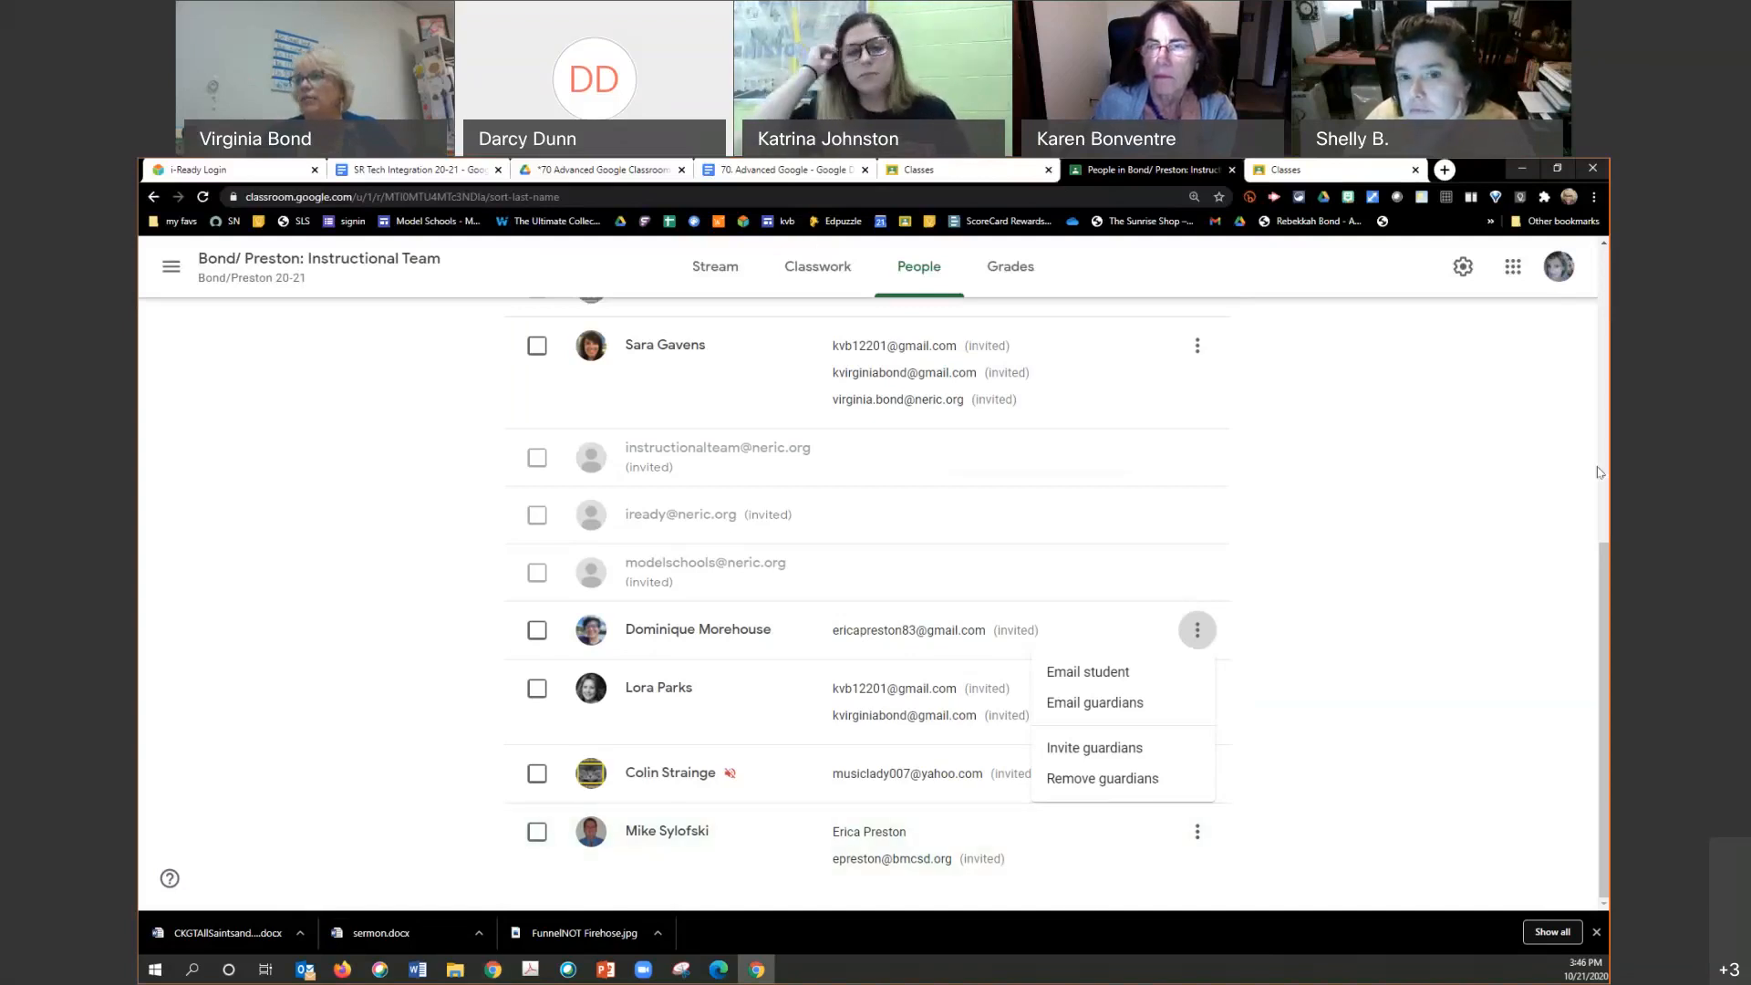
{"action": "left_click", "coordinate": [451, 438]}
Step: Select all students in the roster and switch to the "70. Advanced Google" document with the tips table
{"action": "scroll", "coordinate": [451, 439], "scroll_direction": "up", "scroll_amount": 6}
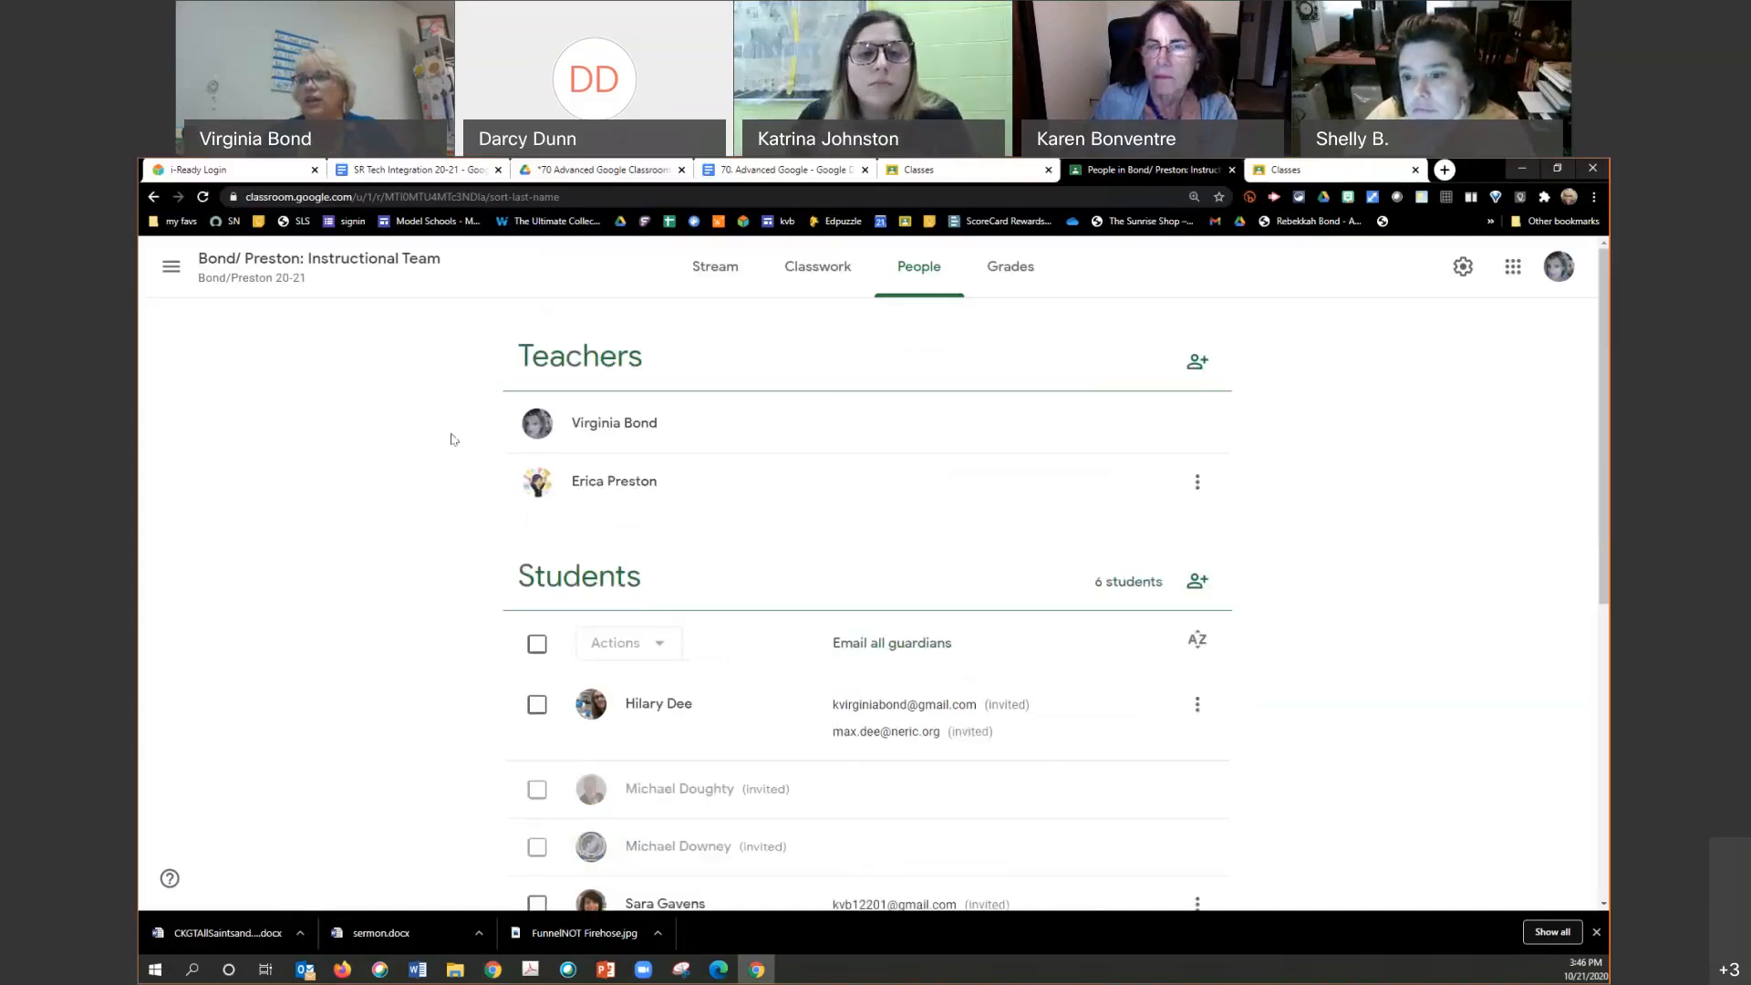
{"action": "left_click", "coordinate": [532, 648]}
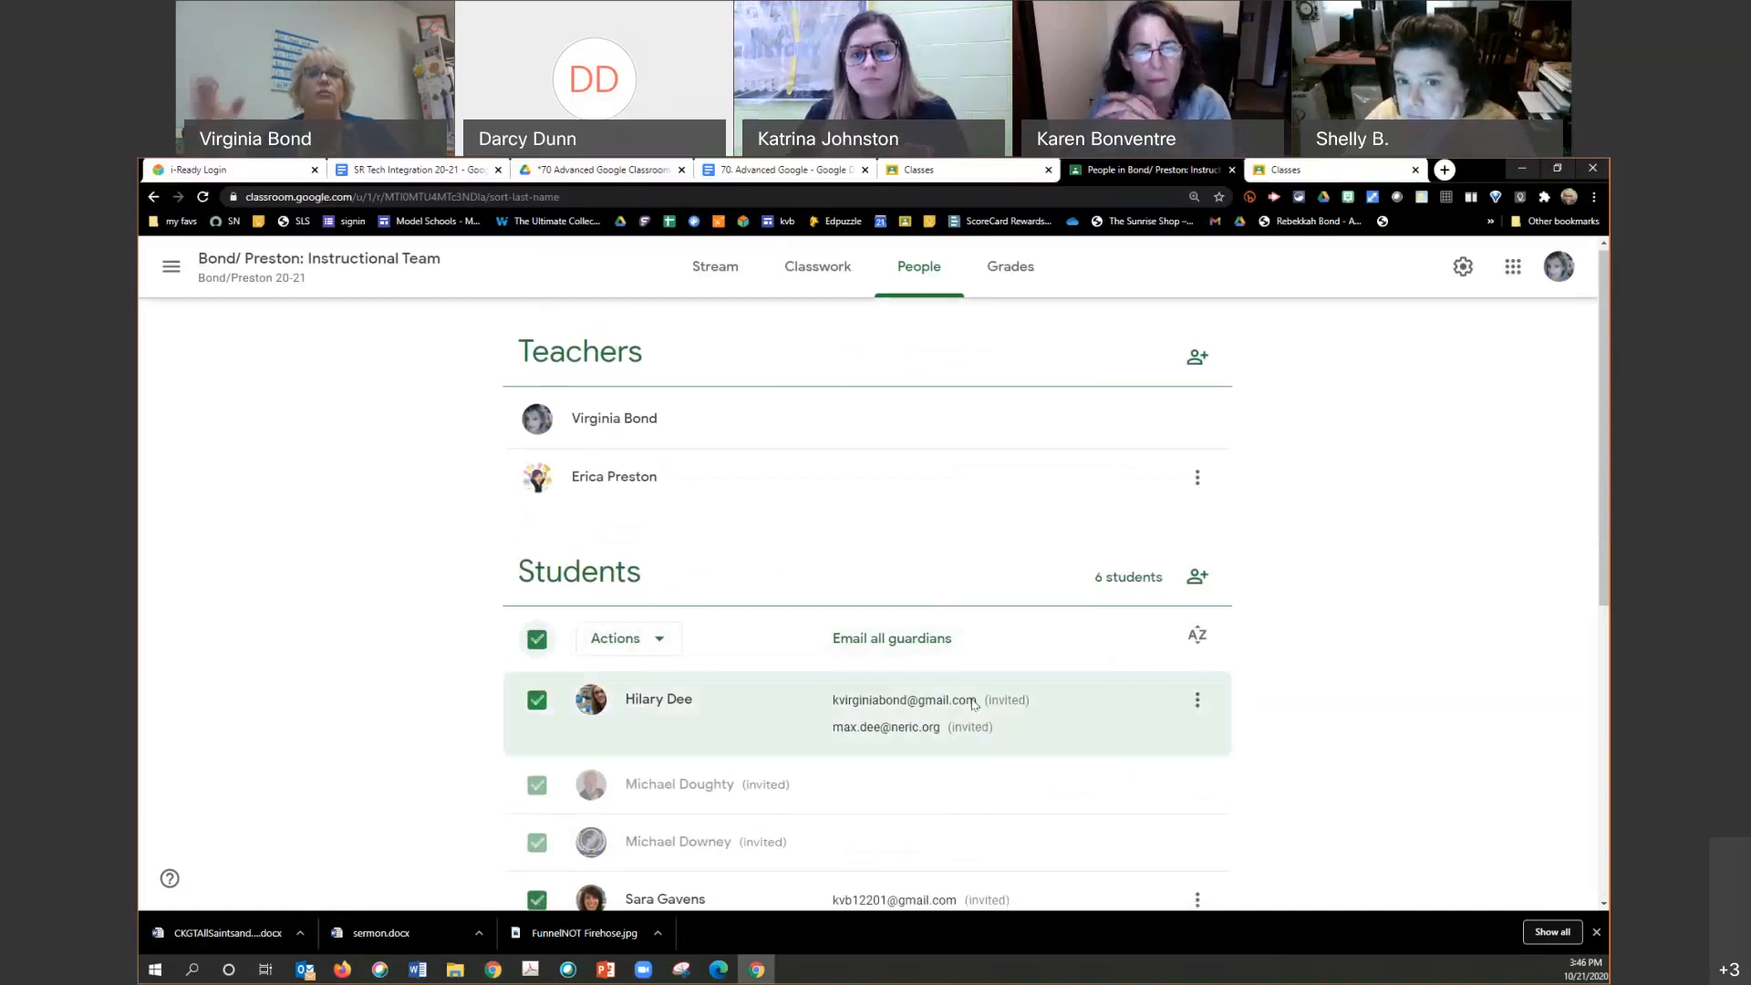
{"action": "scroll", "coordinate": [974, 704], "scroll_direction": "down", "scroll_amount": 2}
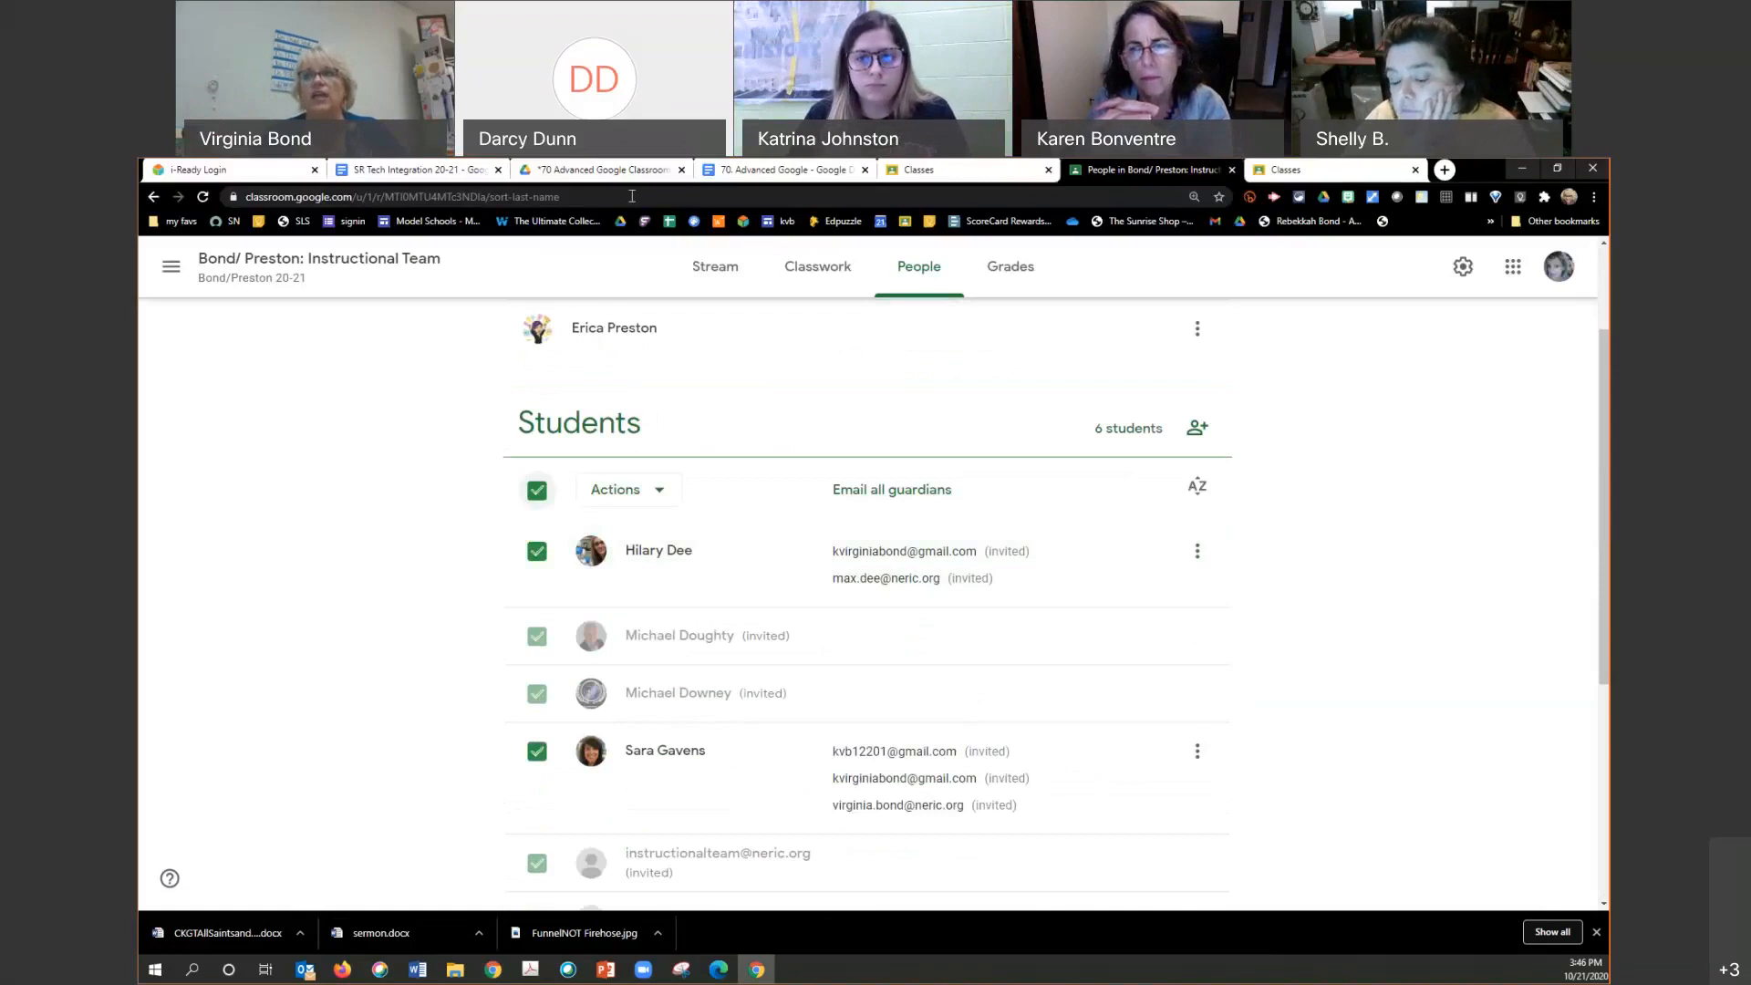
{"action": "left_click", "coordinate": [780, 169]}
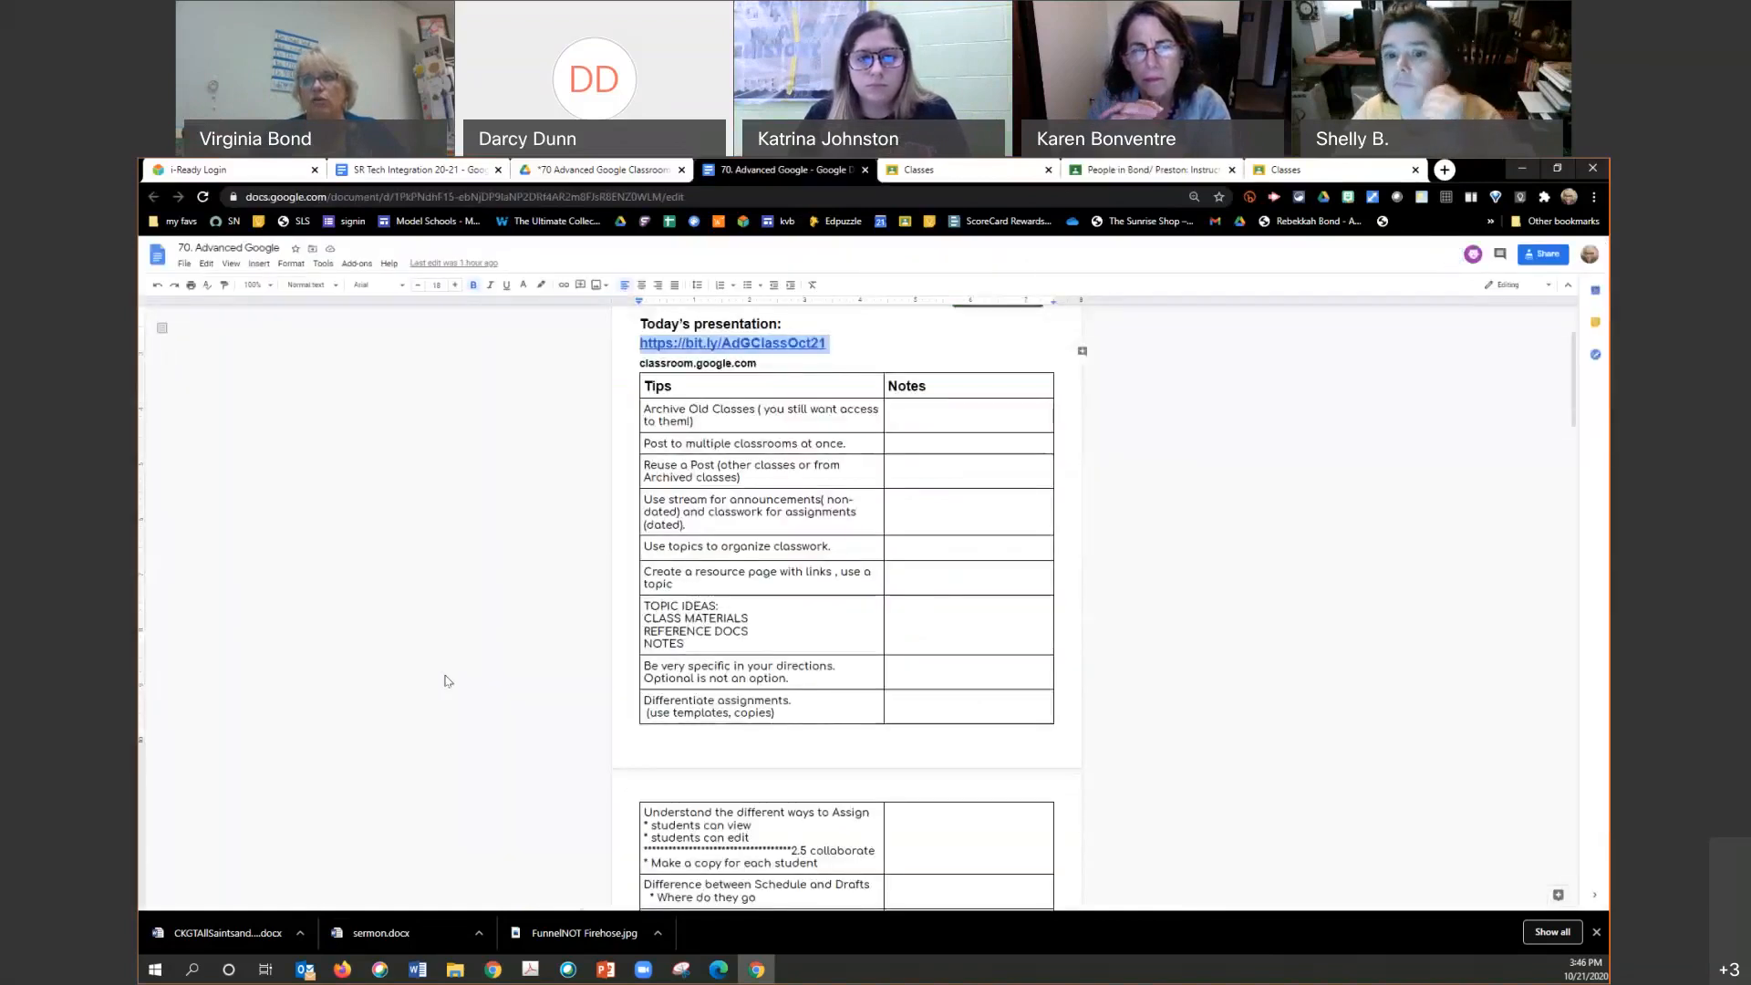
Step: Review the Engaging Parents section of the tips document, down to the Student Collaboration rows
{"action": "scroll", "coordinate": [446, 680], "scroll_direction": "down", "scroll_amount": 6}
{"action": "scroll", "coordinate": [909, 631], "scroll_direction": "down", "scroll_amount": 6}
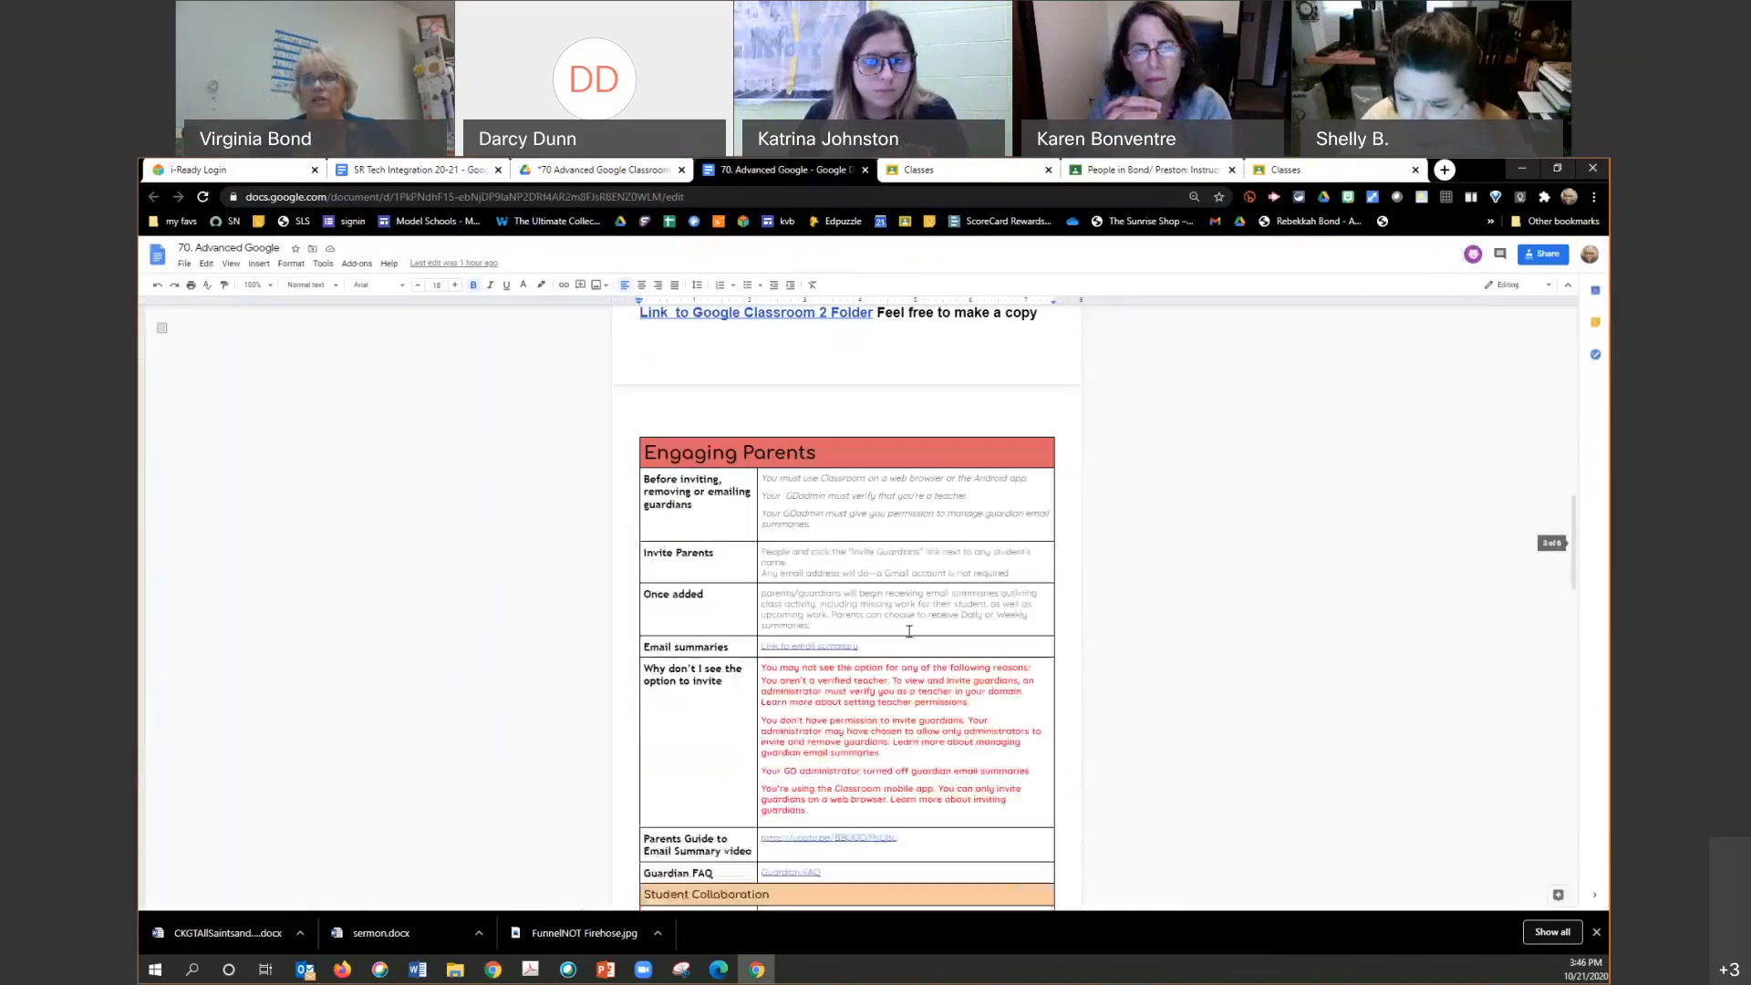
{"action": "scroll", "coordinate": [910, 632], "scroll_direction": "down", "scroll_amount": 3}
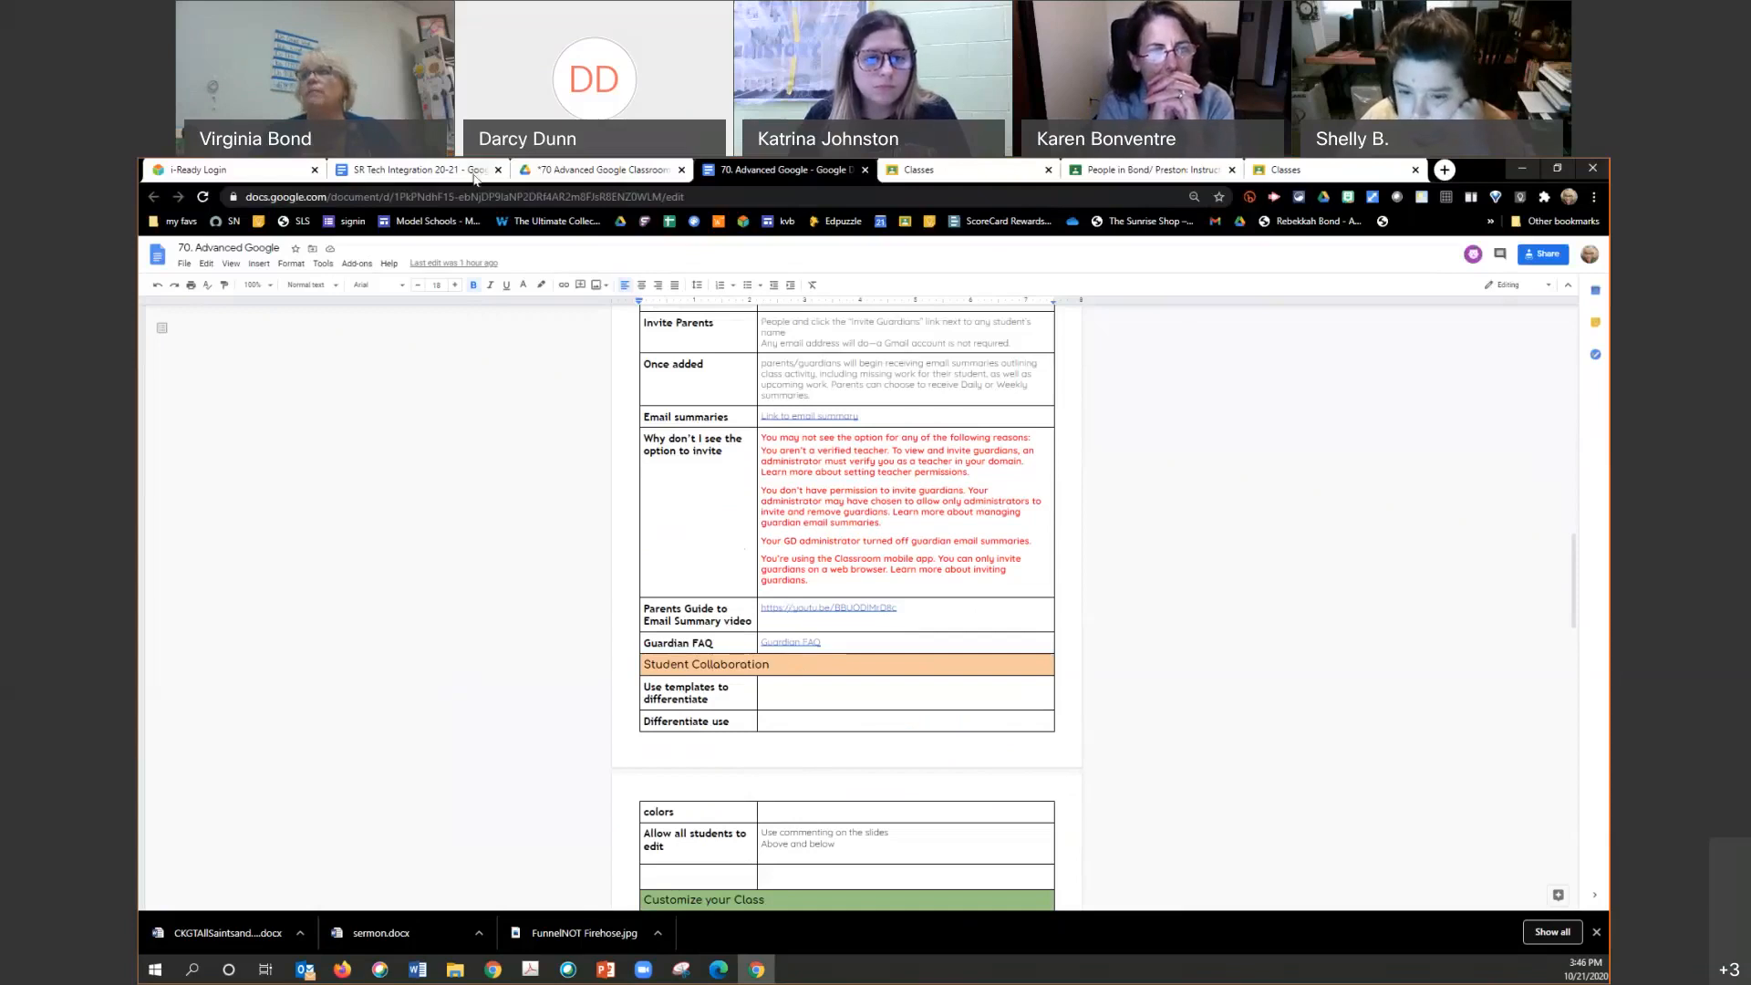
{"action": "left_click", "coordinate": [1431, 539]}
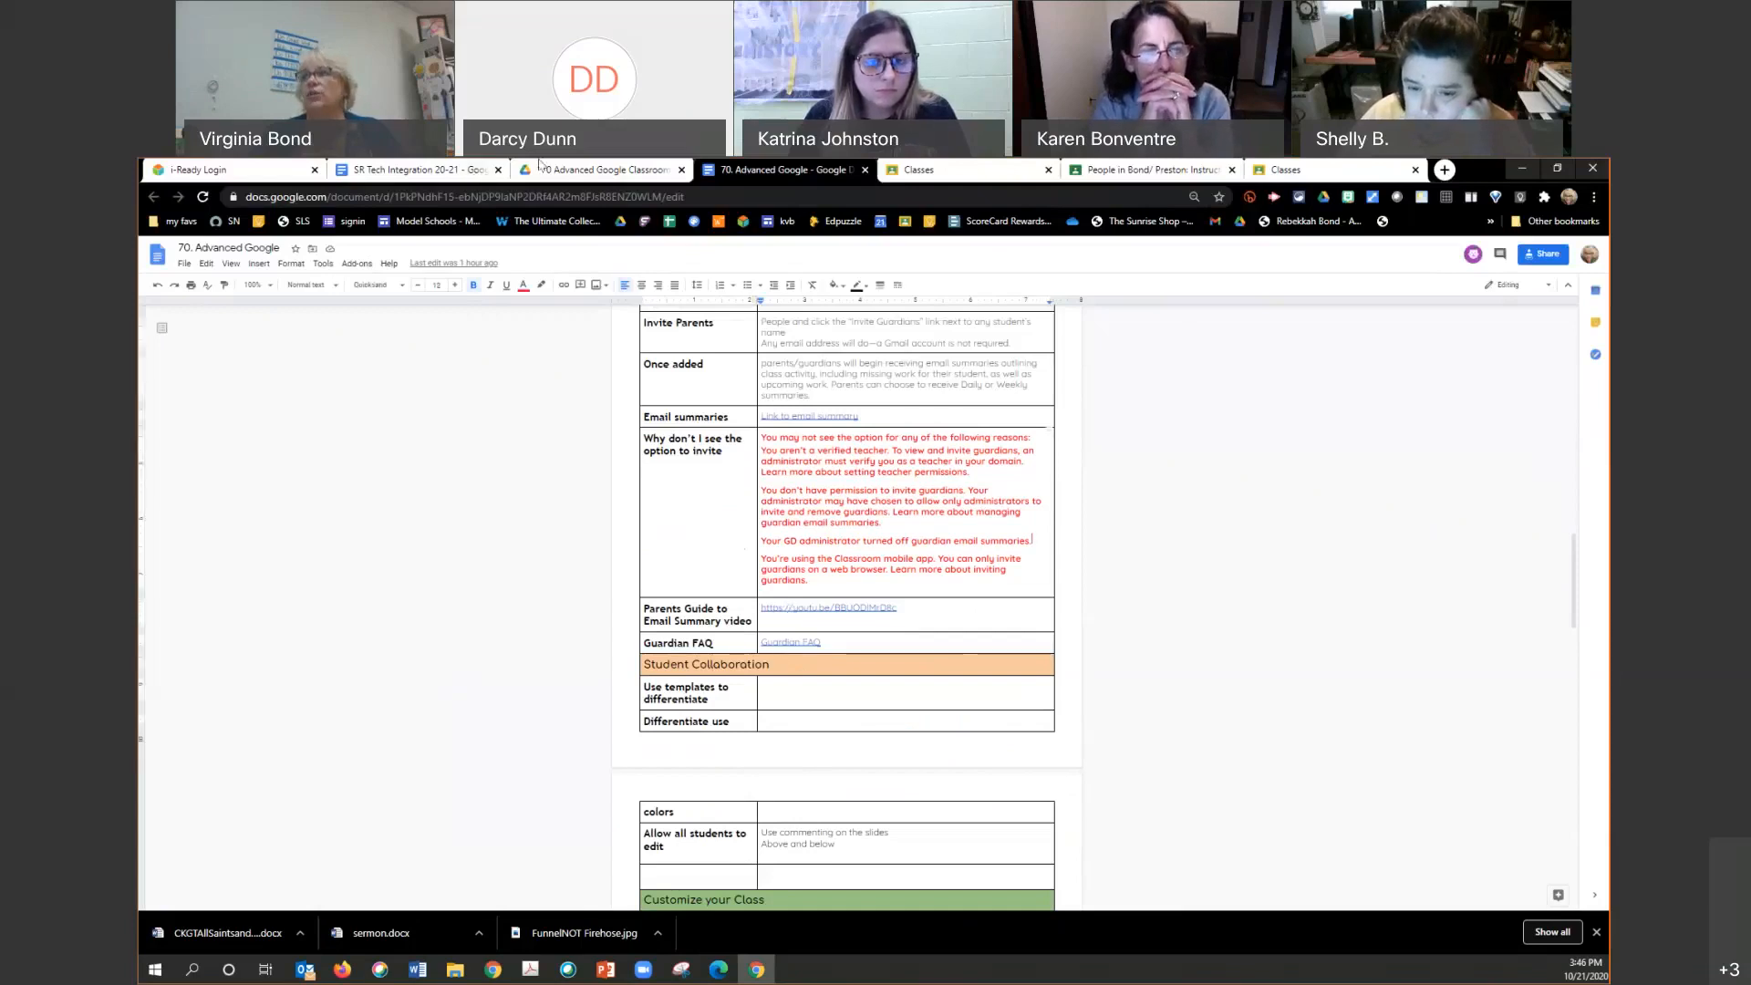
Step: Return to the People page of the Bond/Preston class and review guardian contacts through the last student, keeping the browser window maximized
{"action": "left_click", "coordinate": [1282, 173]}
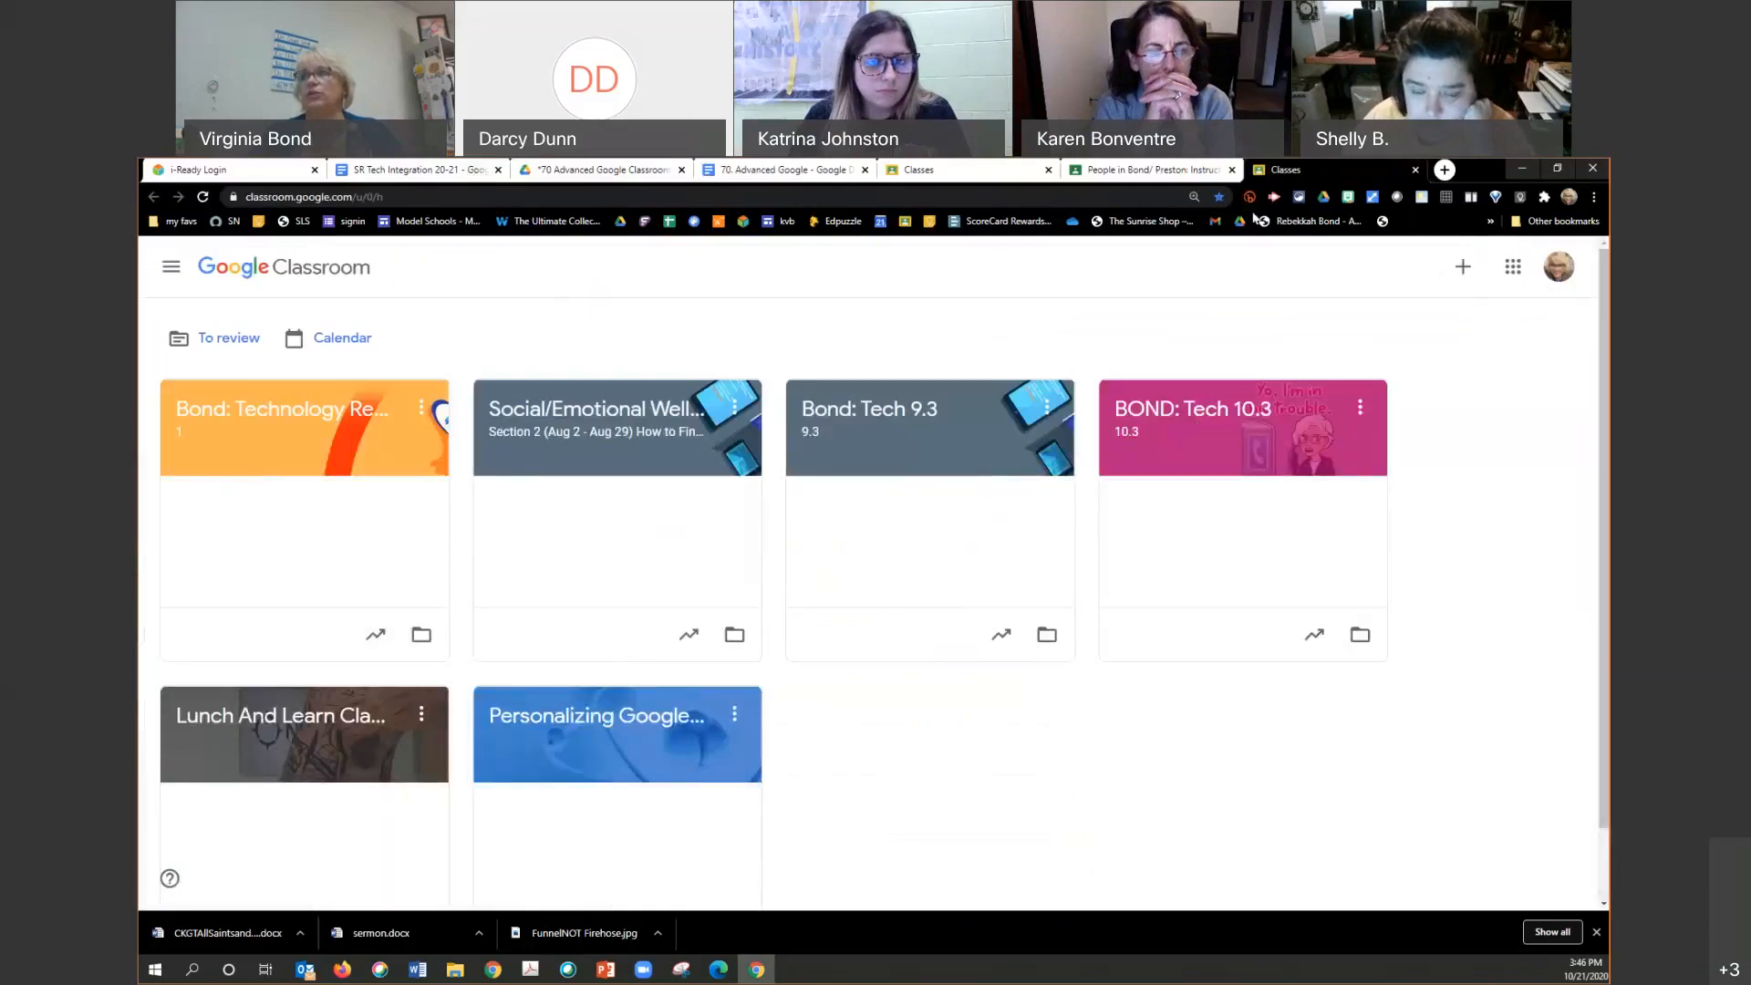
{"action": "left_click", "coordinate": [1197, 174]}
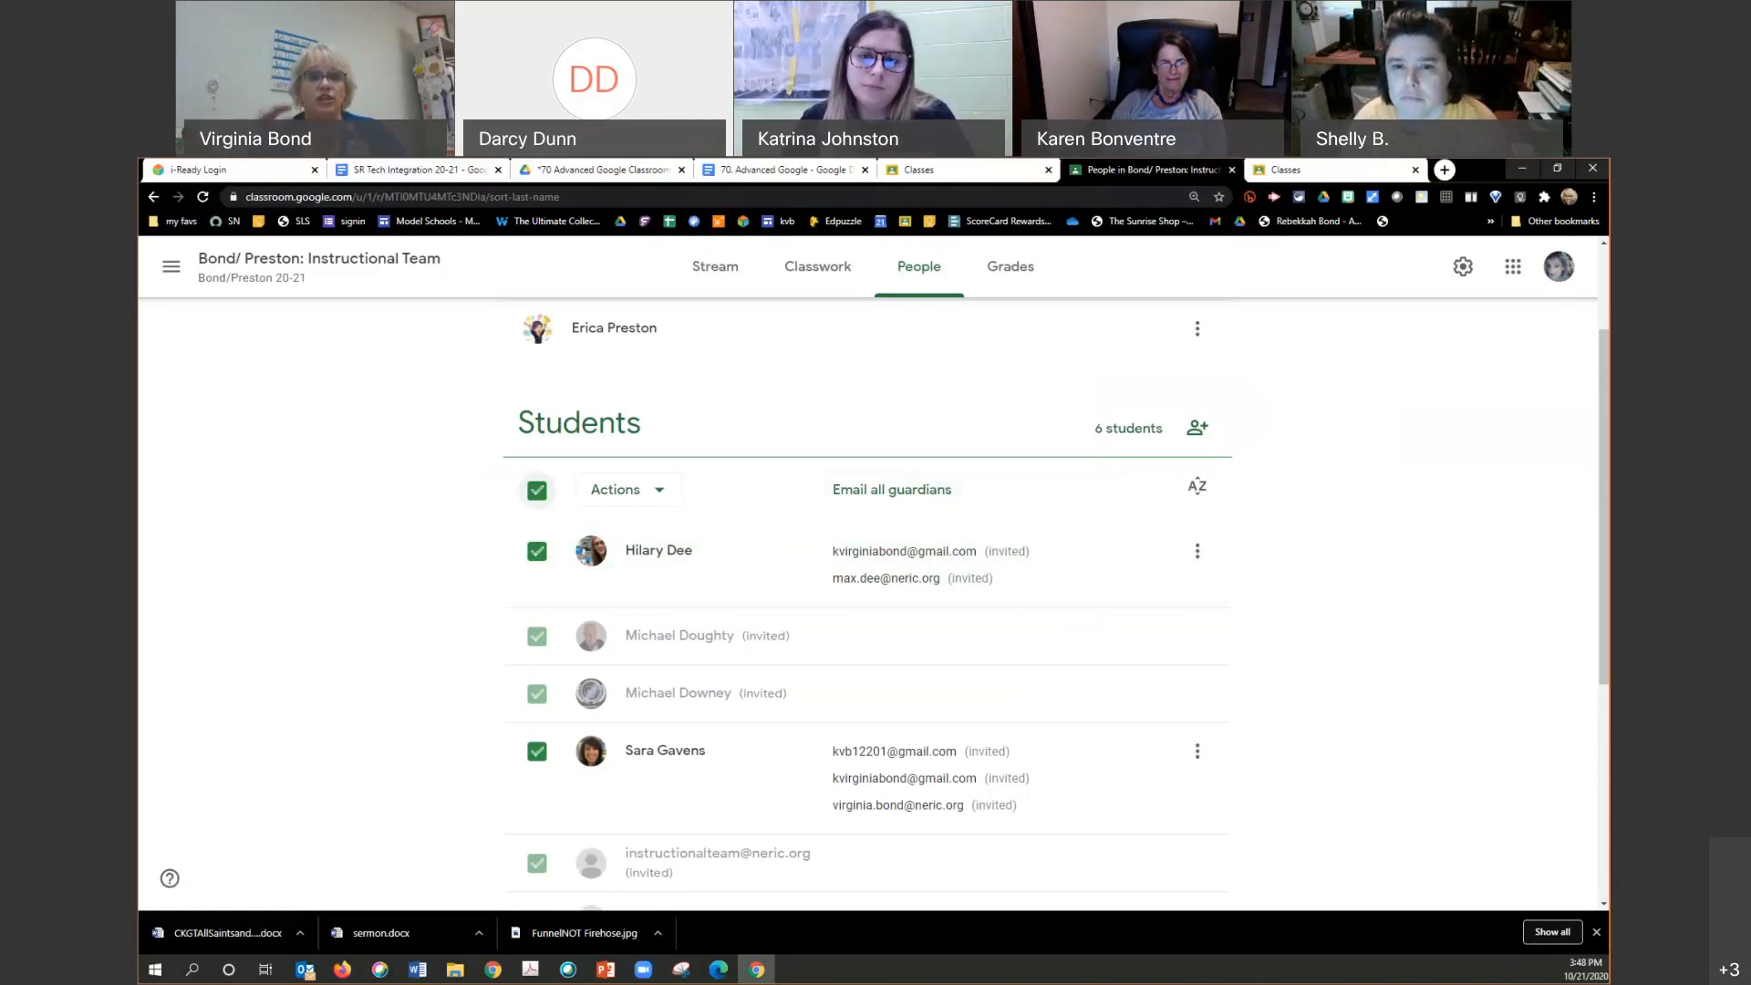
{"action": "scroll", "coordinate": [930, 675], "scroll_direction": "down", "scroll_amount": 4}
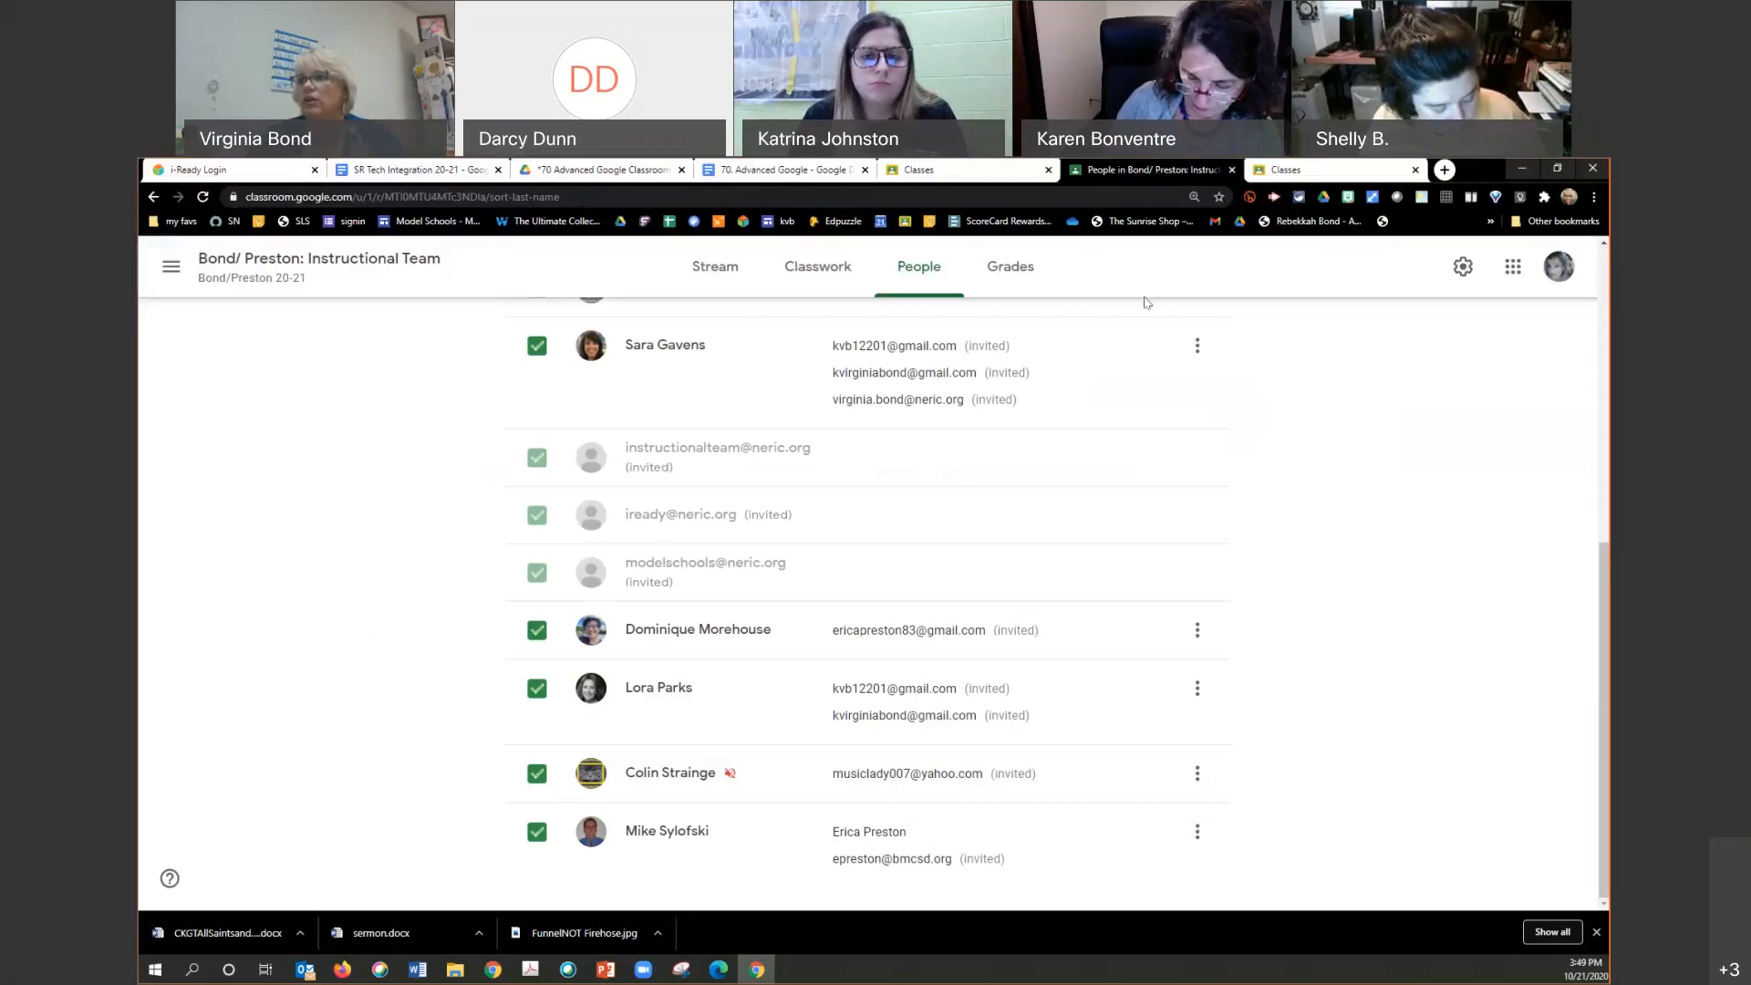
{"action": "left_click_drag", "start_coordinate": [1147, 303], "coordinate": [1180, 296]}
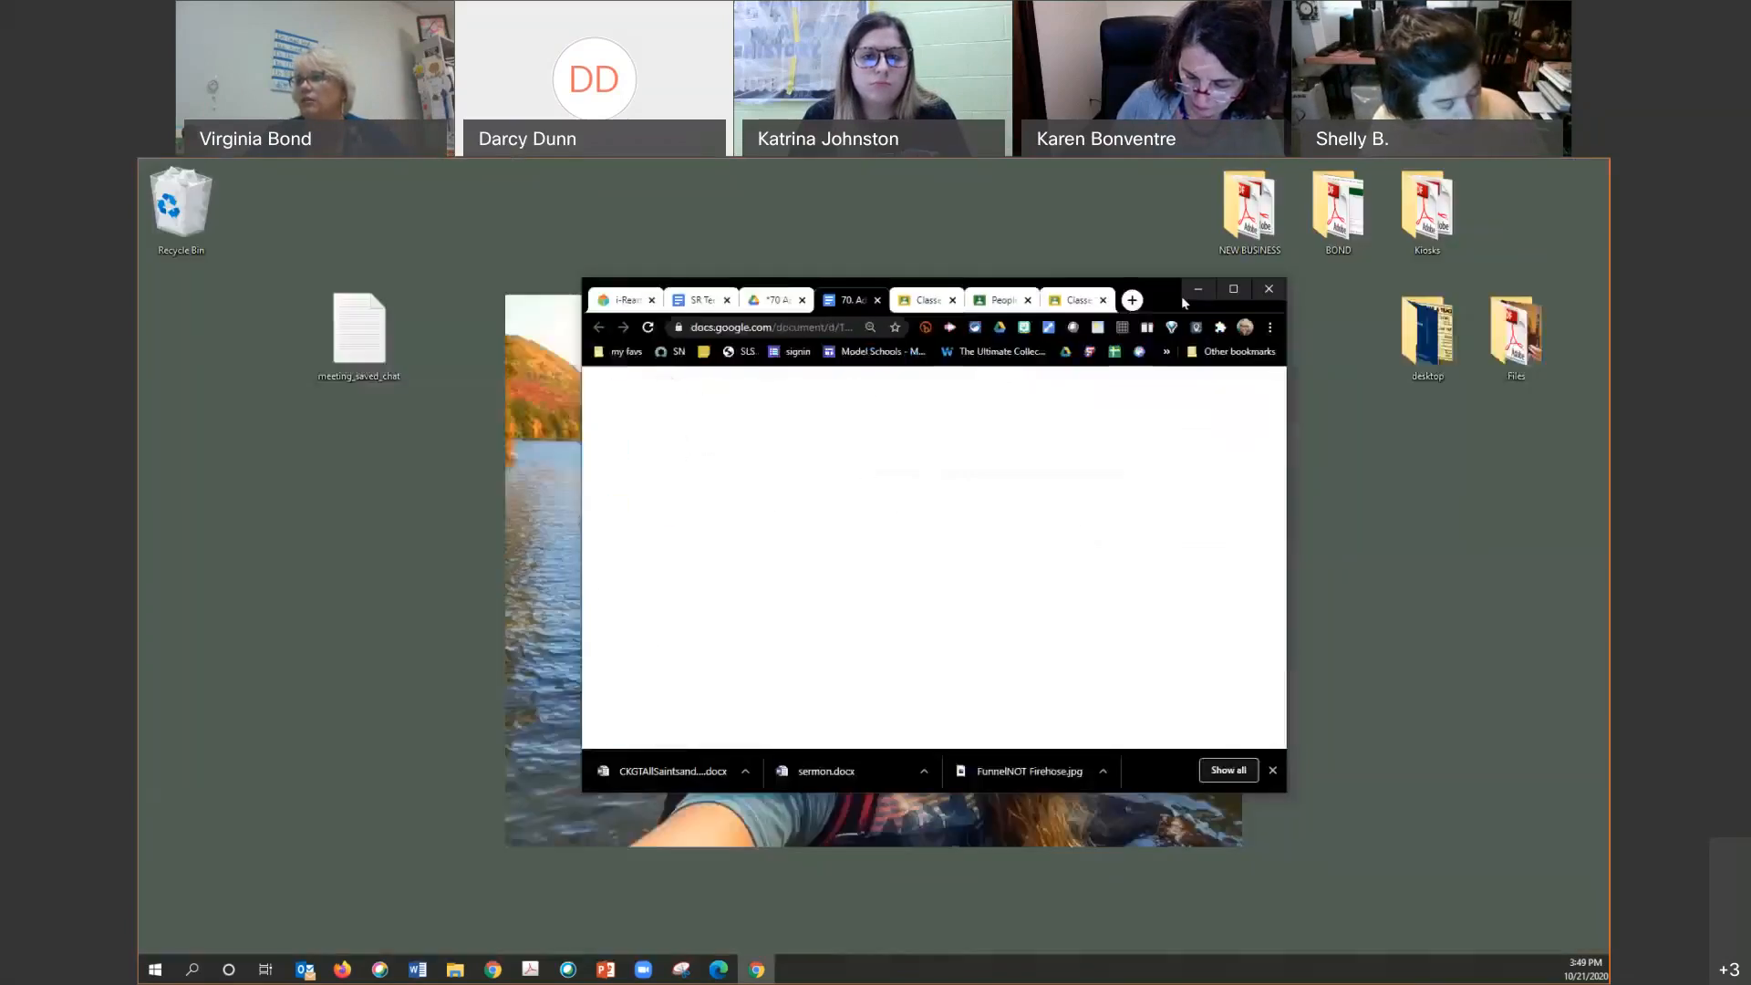
{"action": "left_click", "coordinate": [1235, 290]}
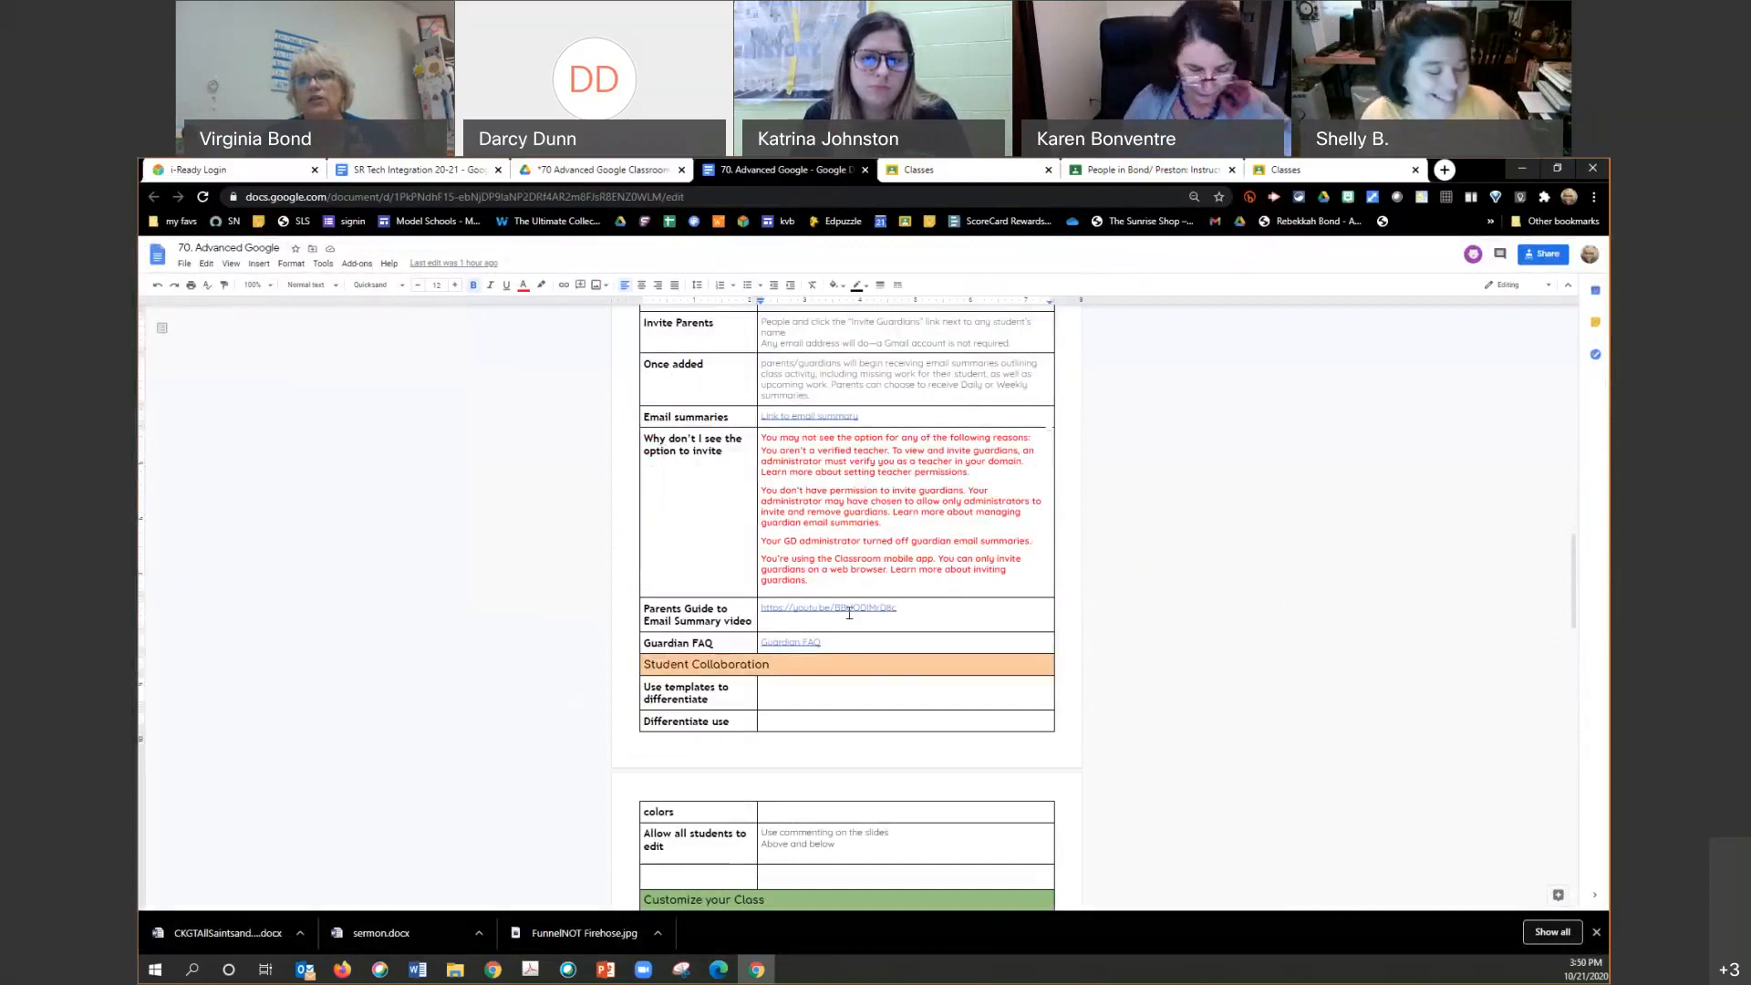
Step: Open the Guardian FAQ document linked in the Engaging Parents table and read through its questions
{"action": "left_click", "coordinate": [790, 642]}
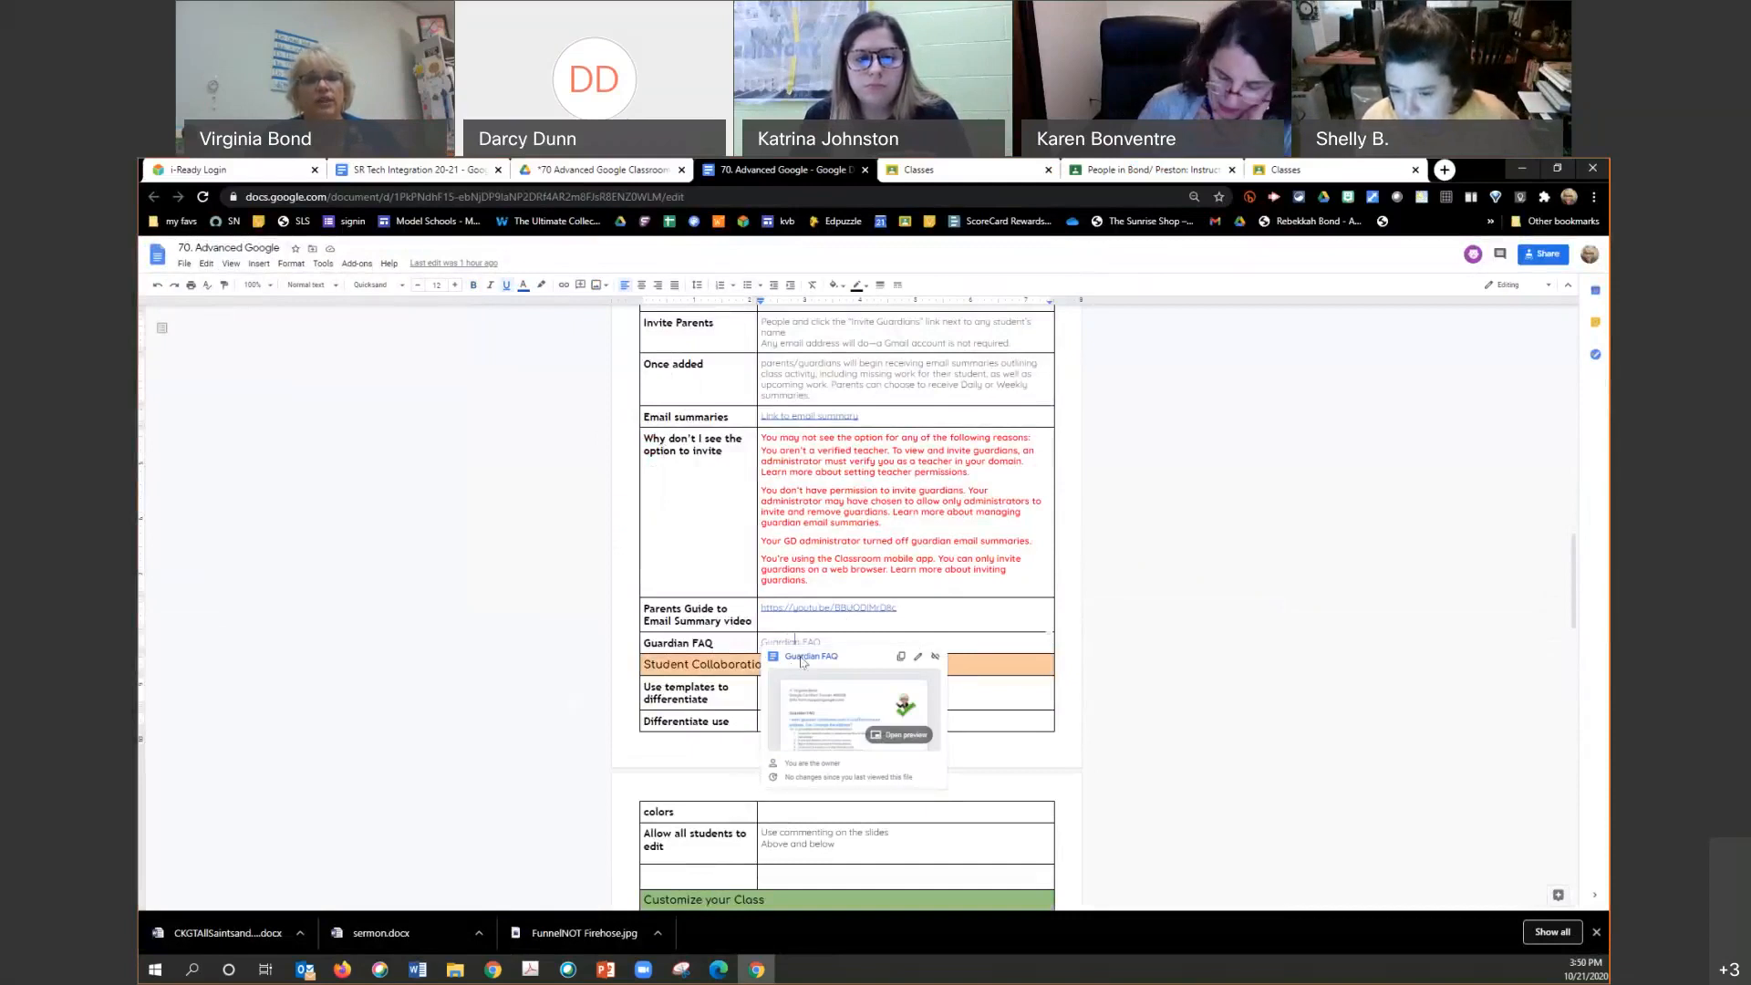
{"action": "left_click", "coordinate": [805, 658]}
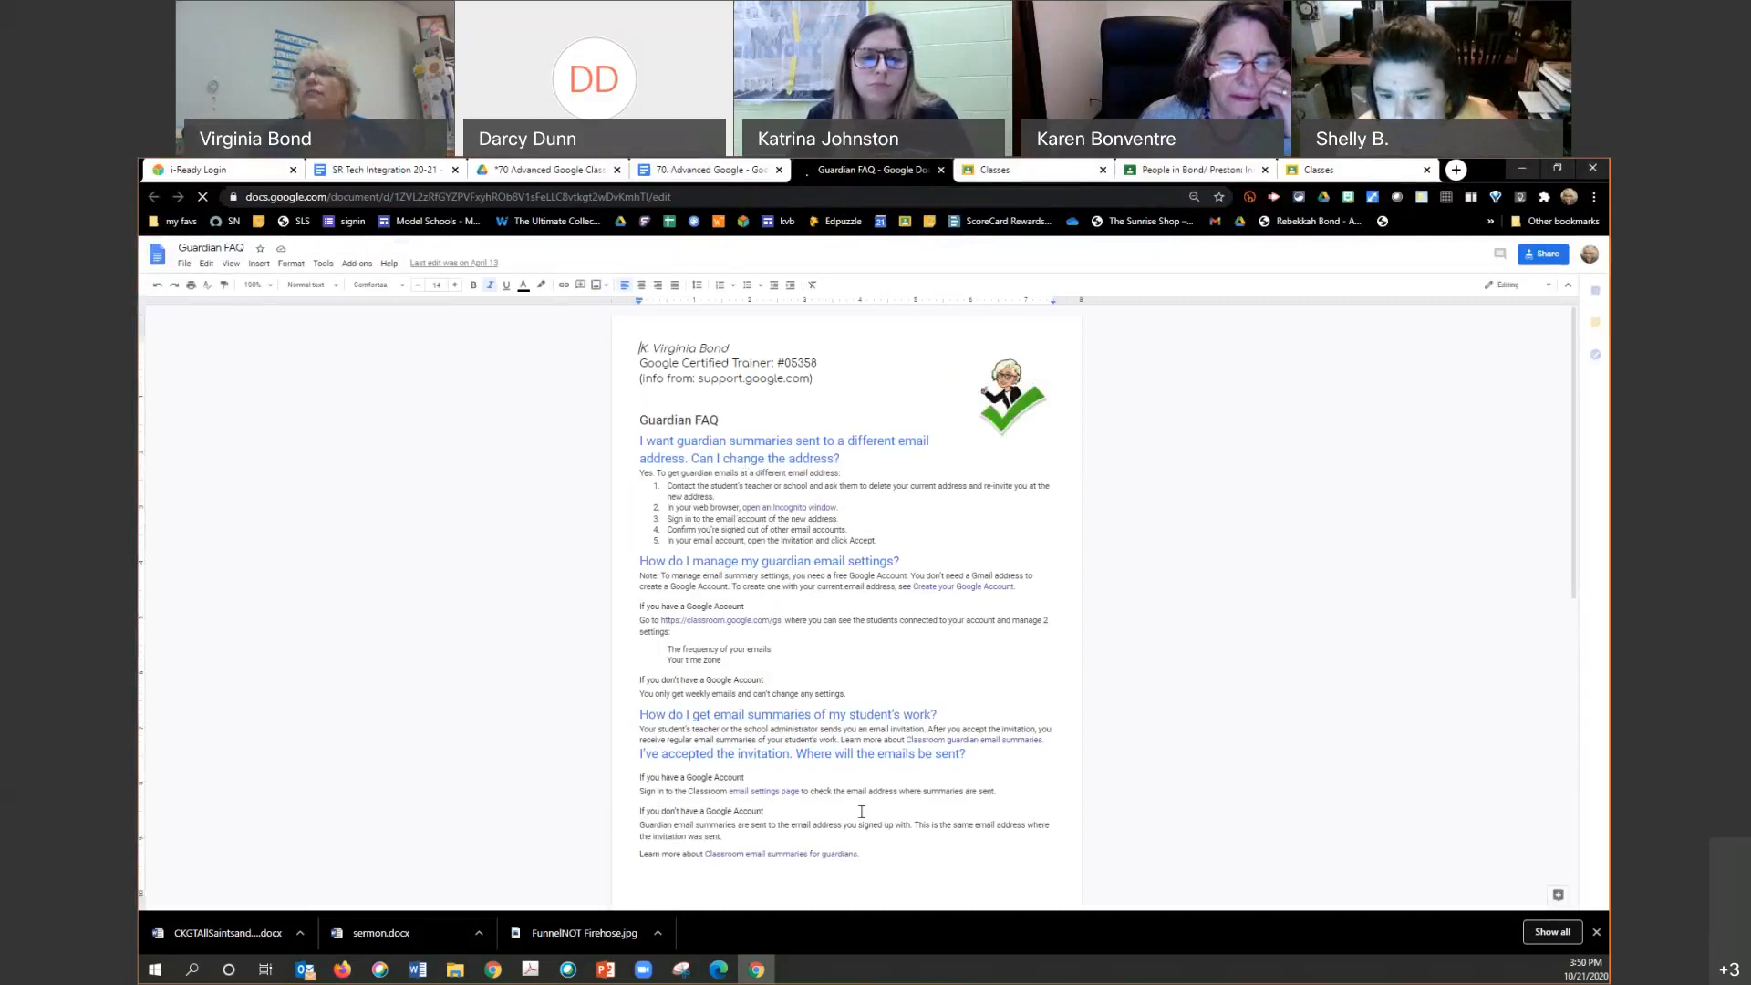
{"action": "scroll", "coordinate": [773, 641], "scroll_direction": "down", "scroll_amount": 5}
{"action": "scroll", "coordinate": [772, 641], "scroll_direction": "up", "scroll_amount": 2}
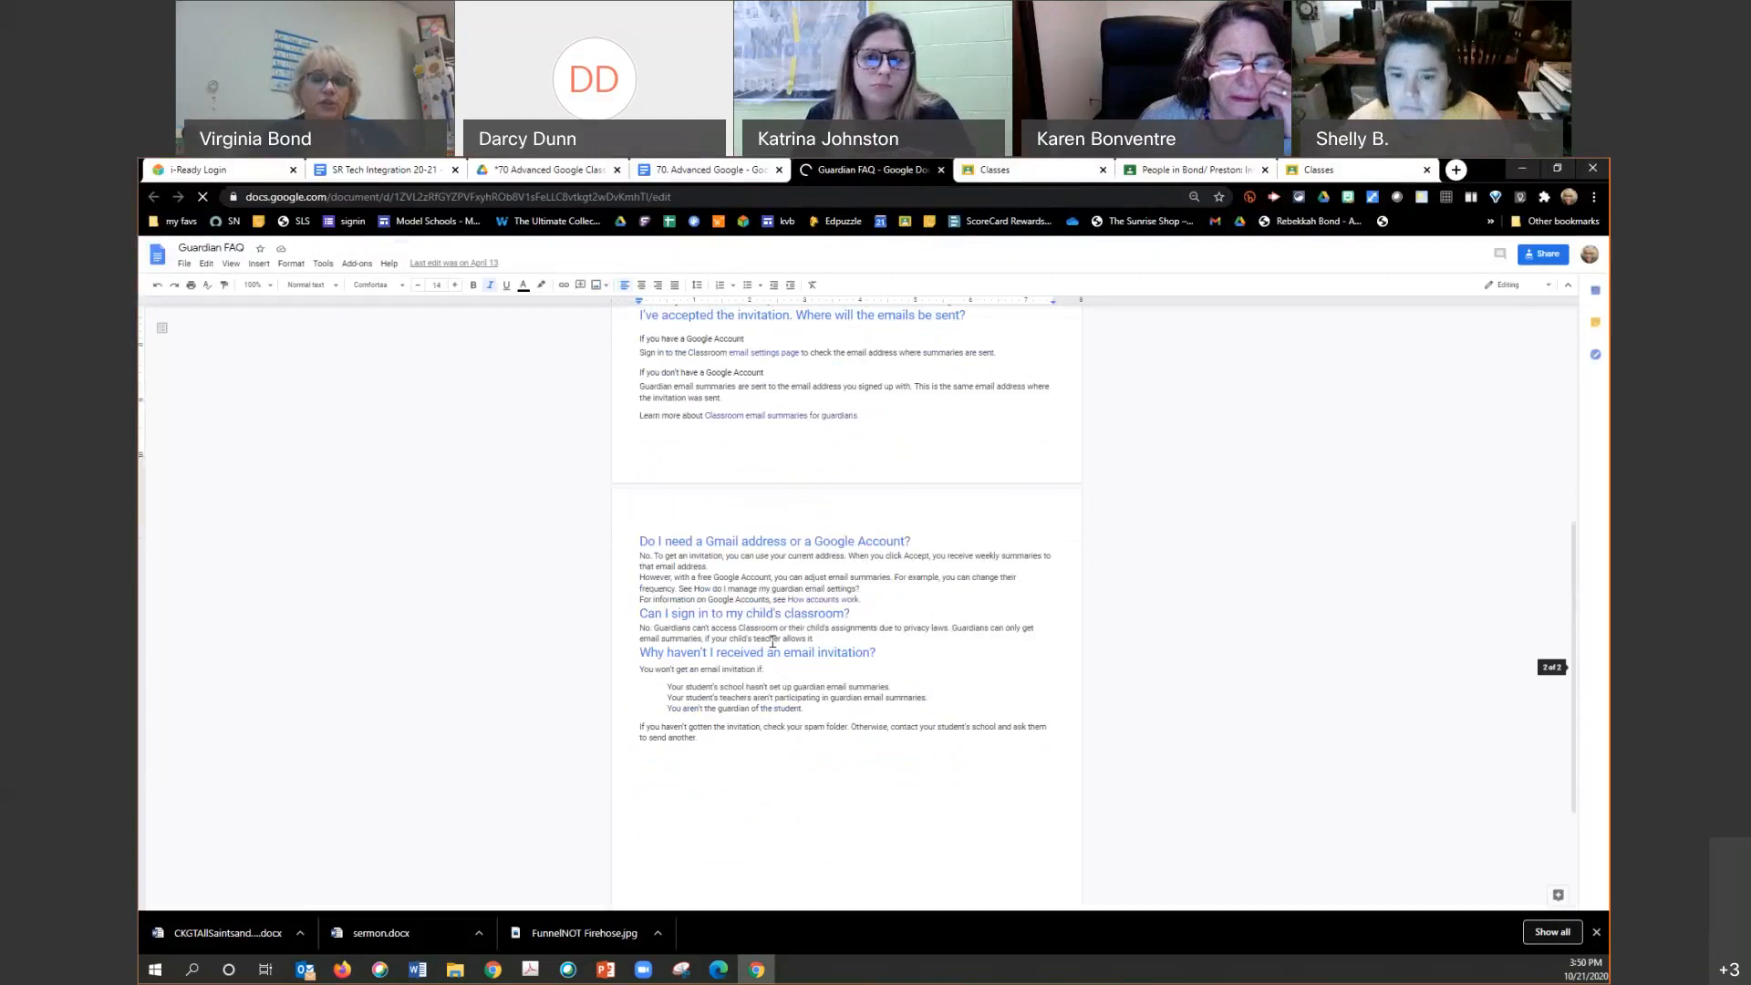
{"action": "scroll", "coordinate": [773, 641], "scroll_direction": "up", "scroll_amount": 3}
{"action": "scroll", "coordinate": [773, 641], "scroll_direction": "up", "scroll_amount": 1}
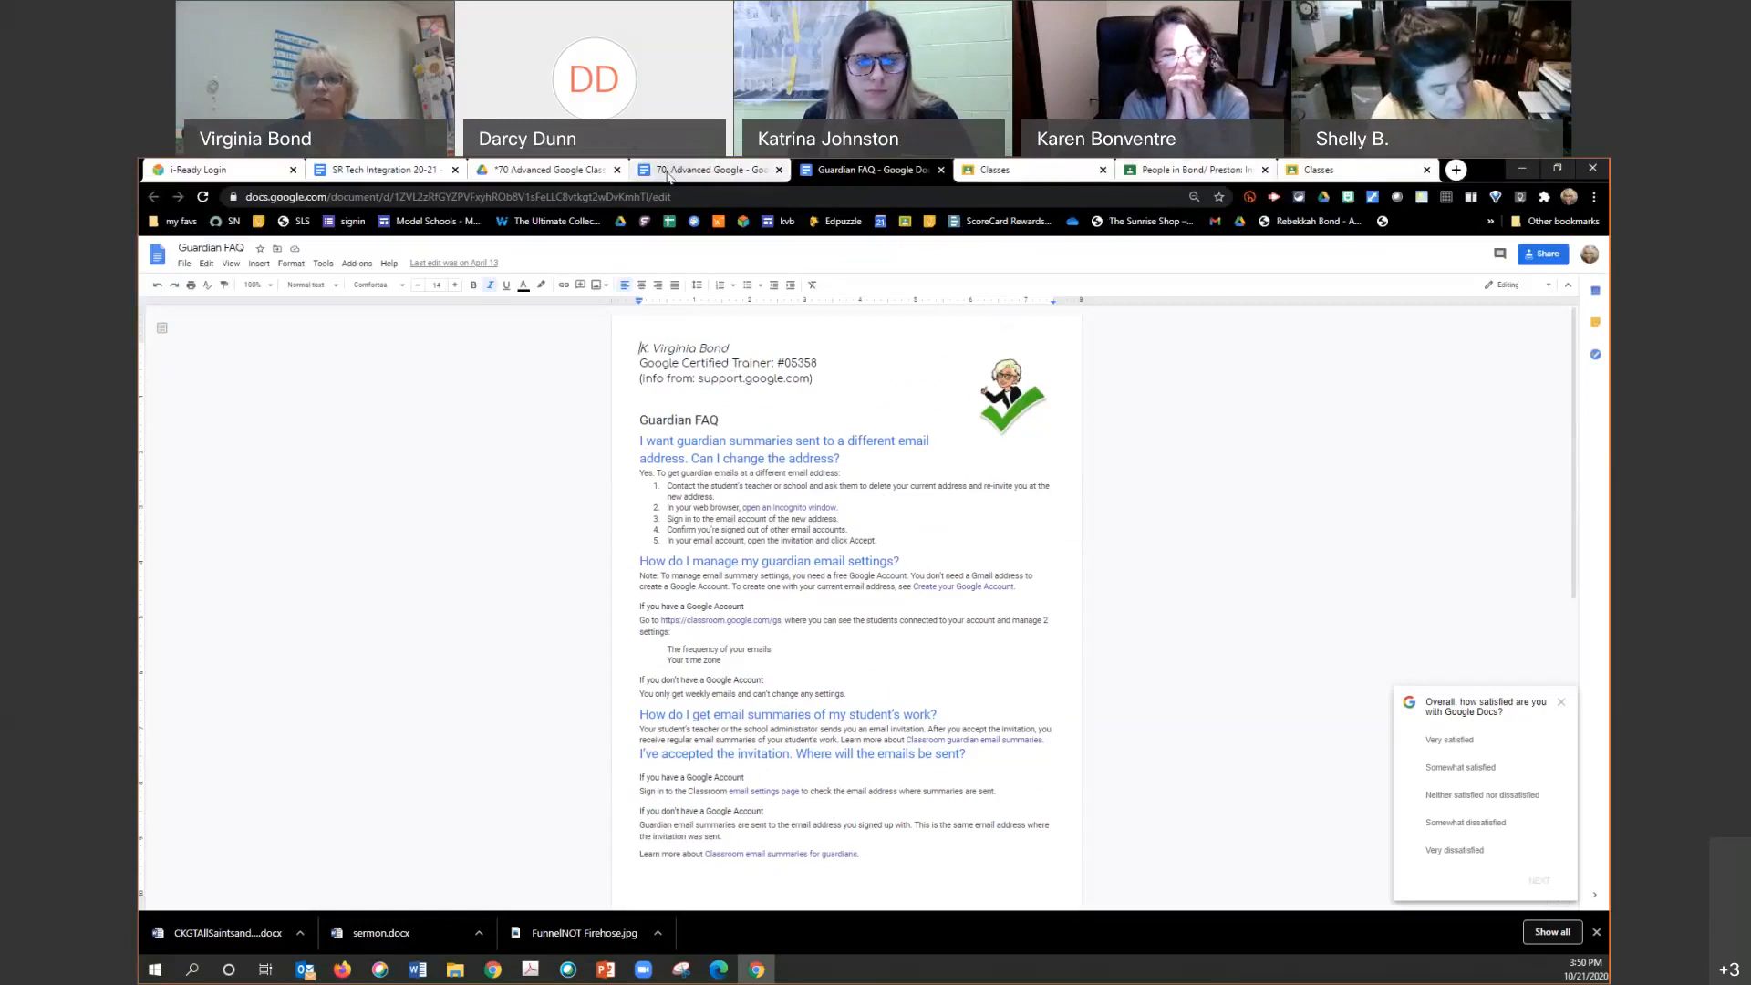
Step: Return to the "70. Advanced Google" document and review Student Collaboration, Customize your Class and Best Practices with Remote Learning
{"action": "left_click", "coordinate": [712, 170]}
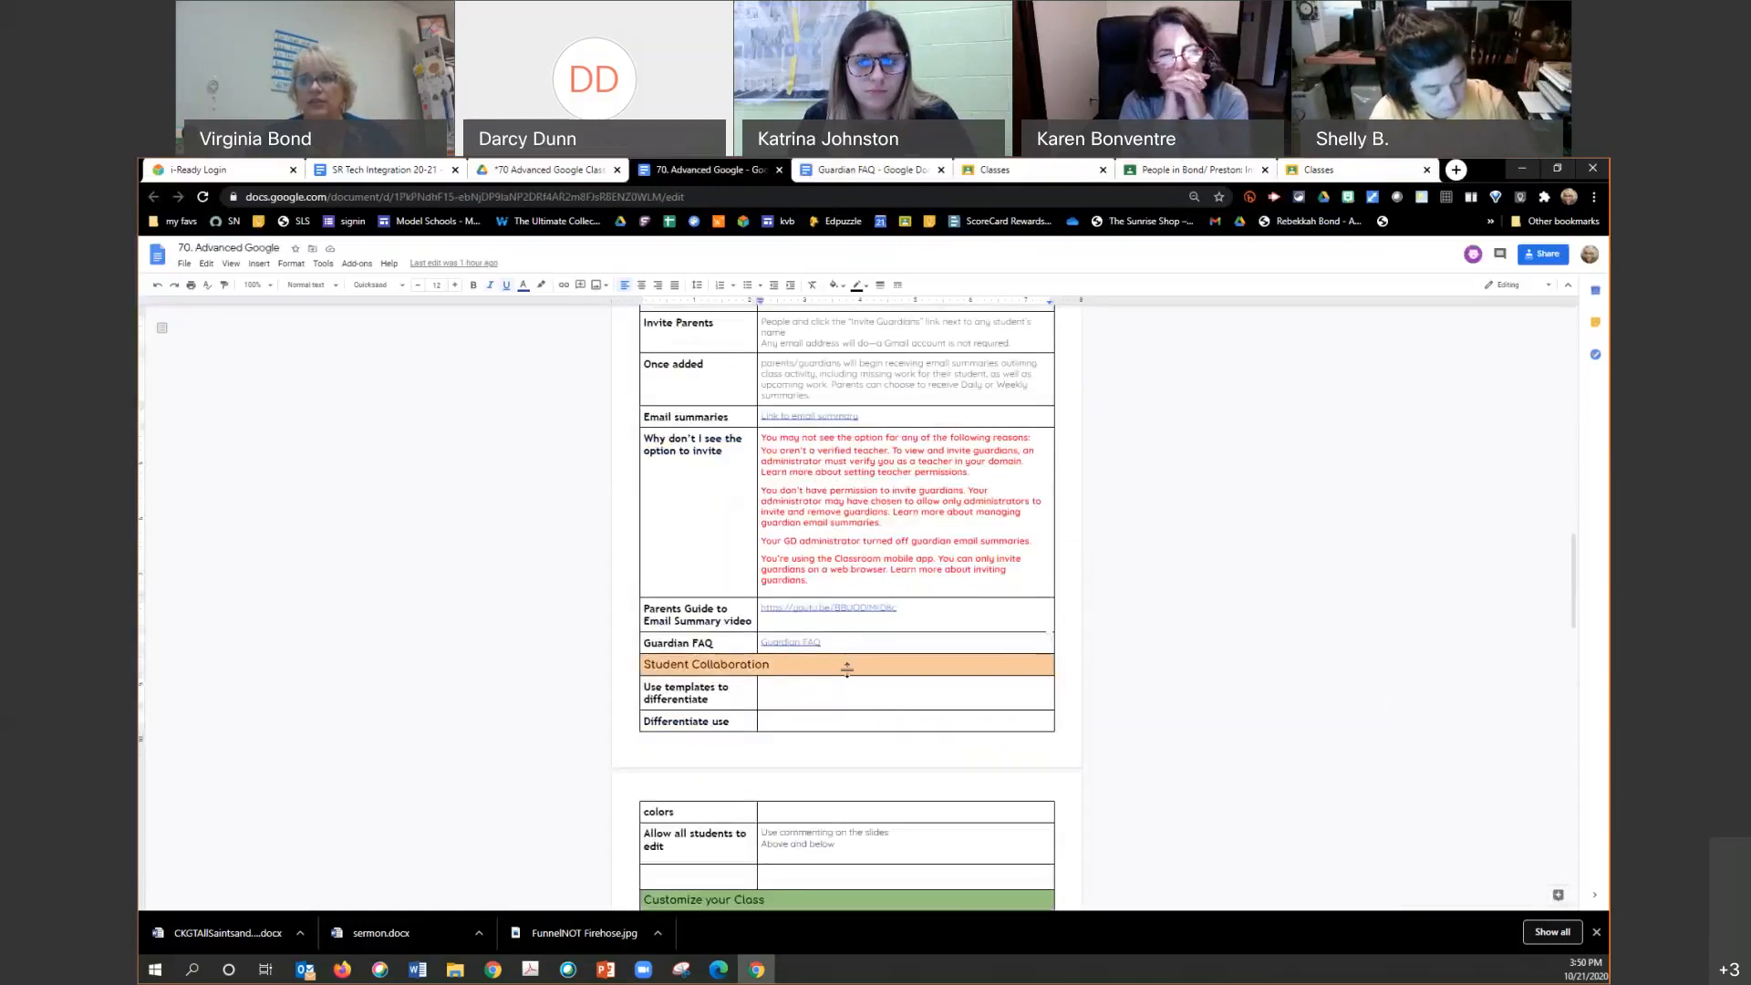
{"action": "scroll", "coordinate": [847, 668], "scroll_direction": "up", "scroll_amount": 3}
{"action": "scroll", "coordinate": [849, 671], "scroll_direction": "down", "scroll_amount": 3}
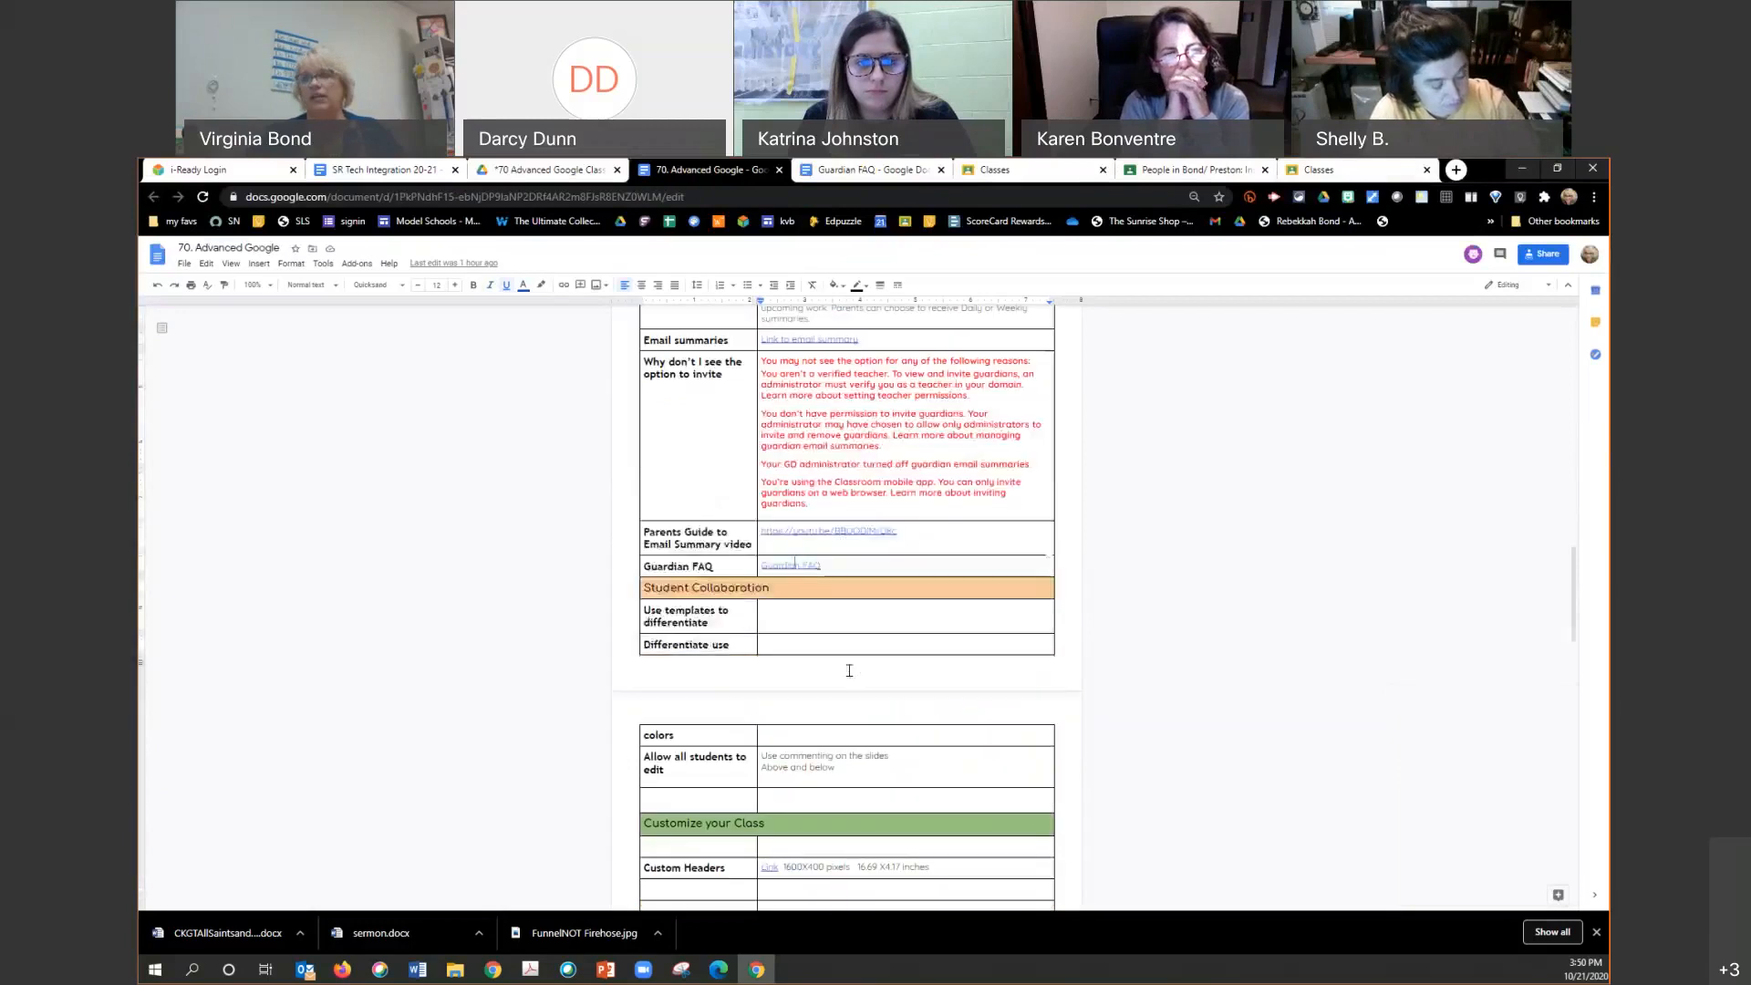
{"action": "scroll", "coordinate": [850, 672], "scroll_direction": "down", "scroll_amount": 3}
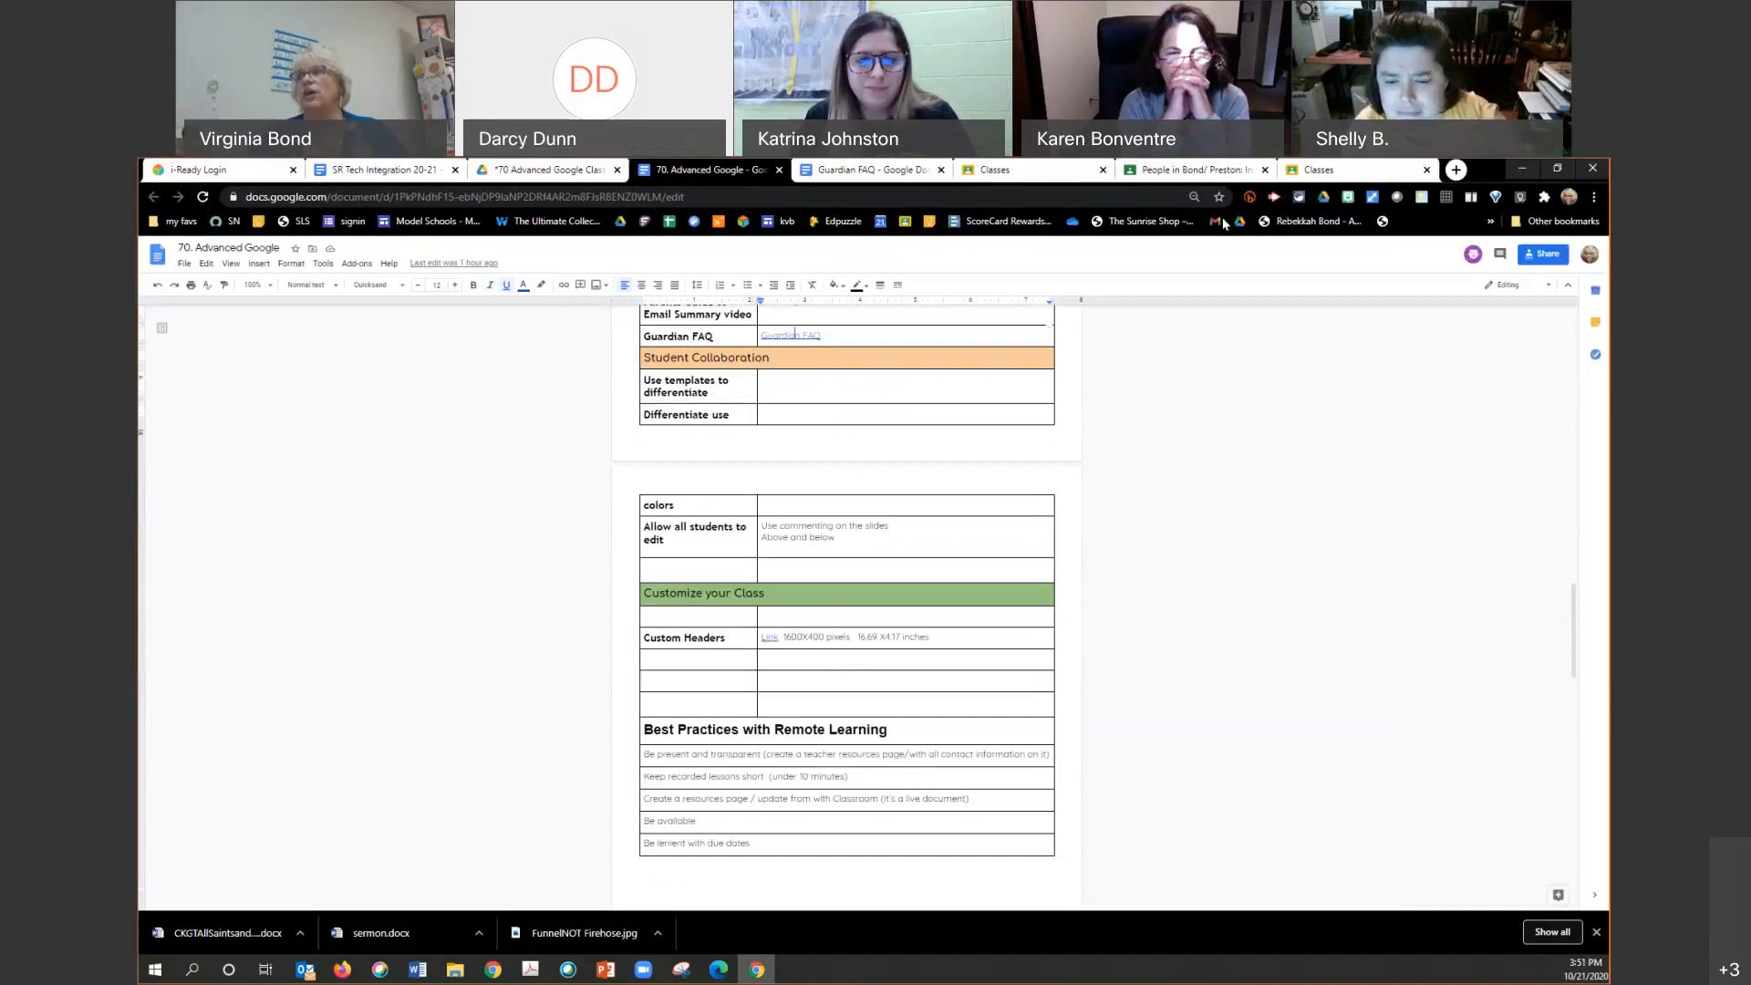
Step: Open the Classwork page of the Bond/Preston: Instructional Team class and expand the "5.20.c Third of the day" assignment
{"action": "left_click", "coordinate": [1193, 169]}
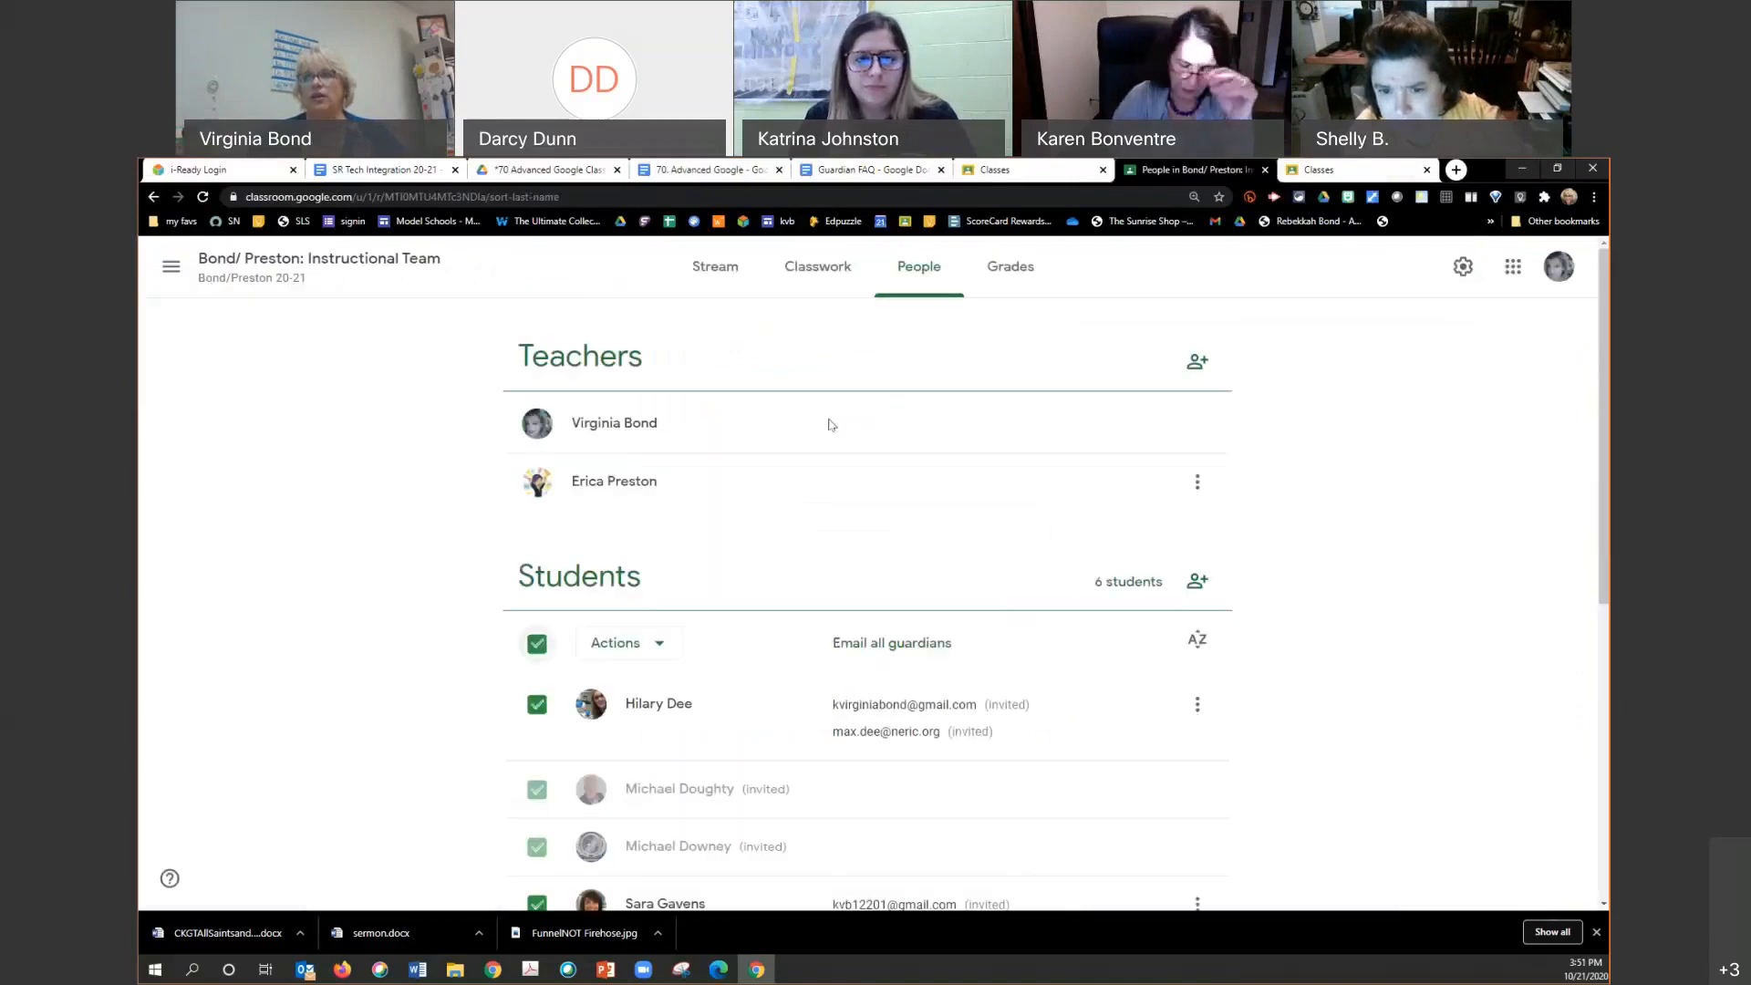
{"action": "left_click", "coordinate": [793, 265]}
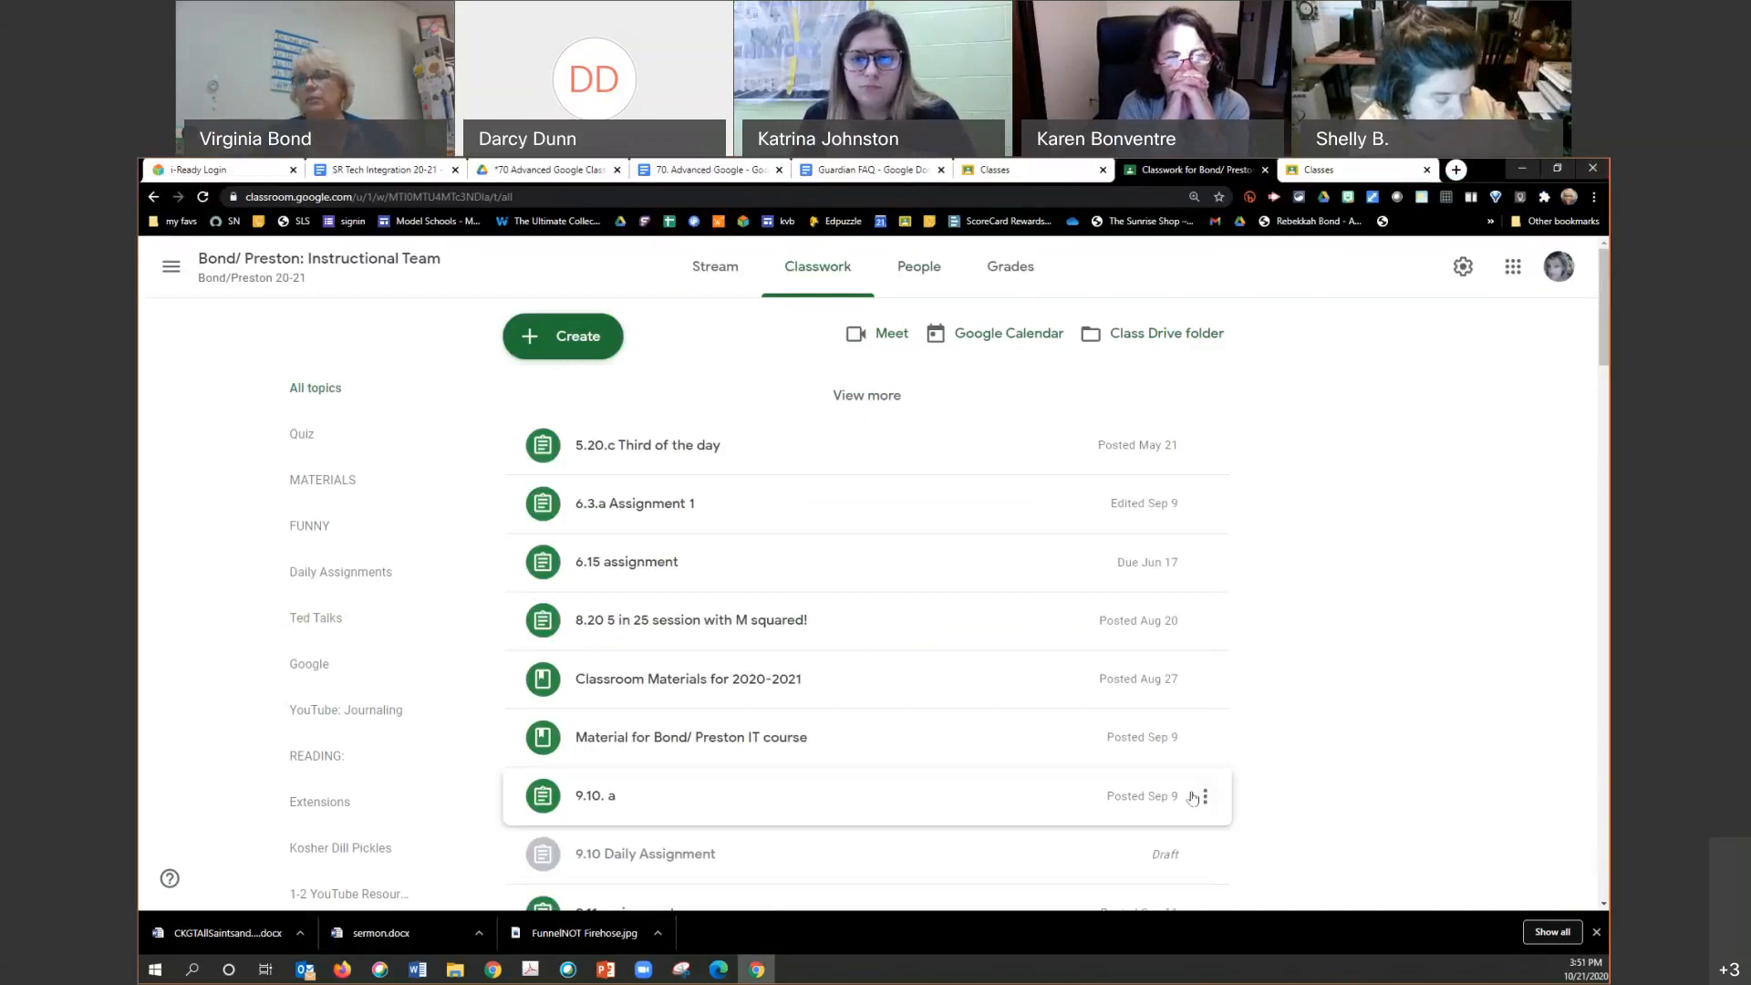
{"action": "left_click", "coordinate": [647, 447]}
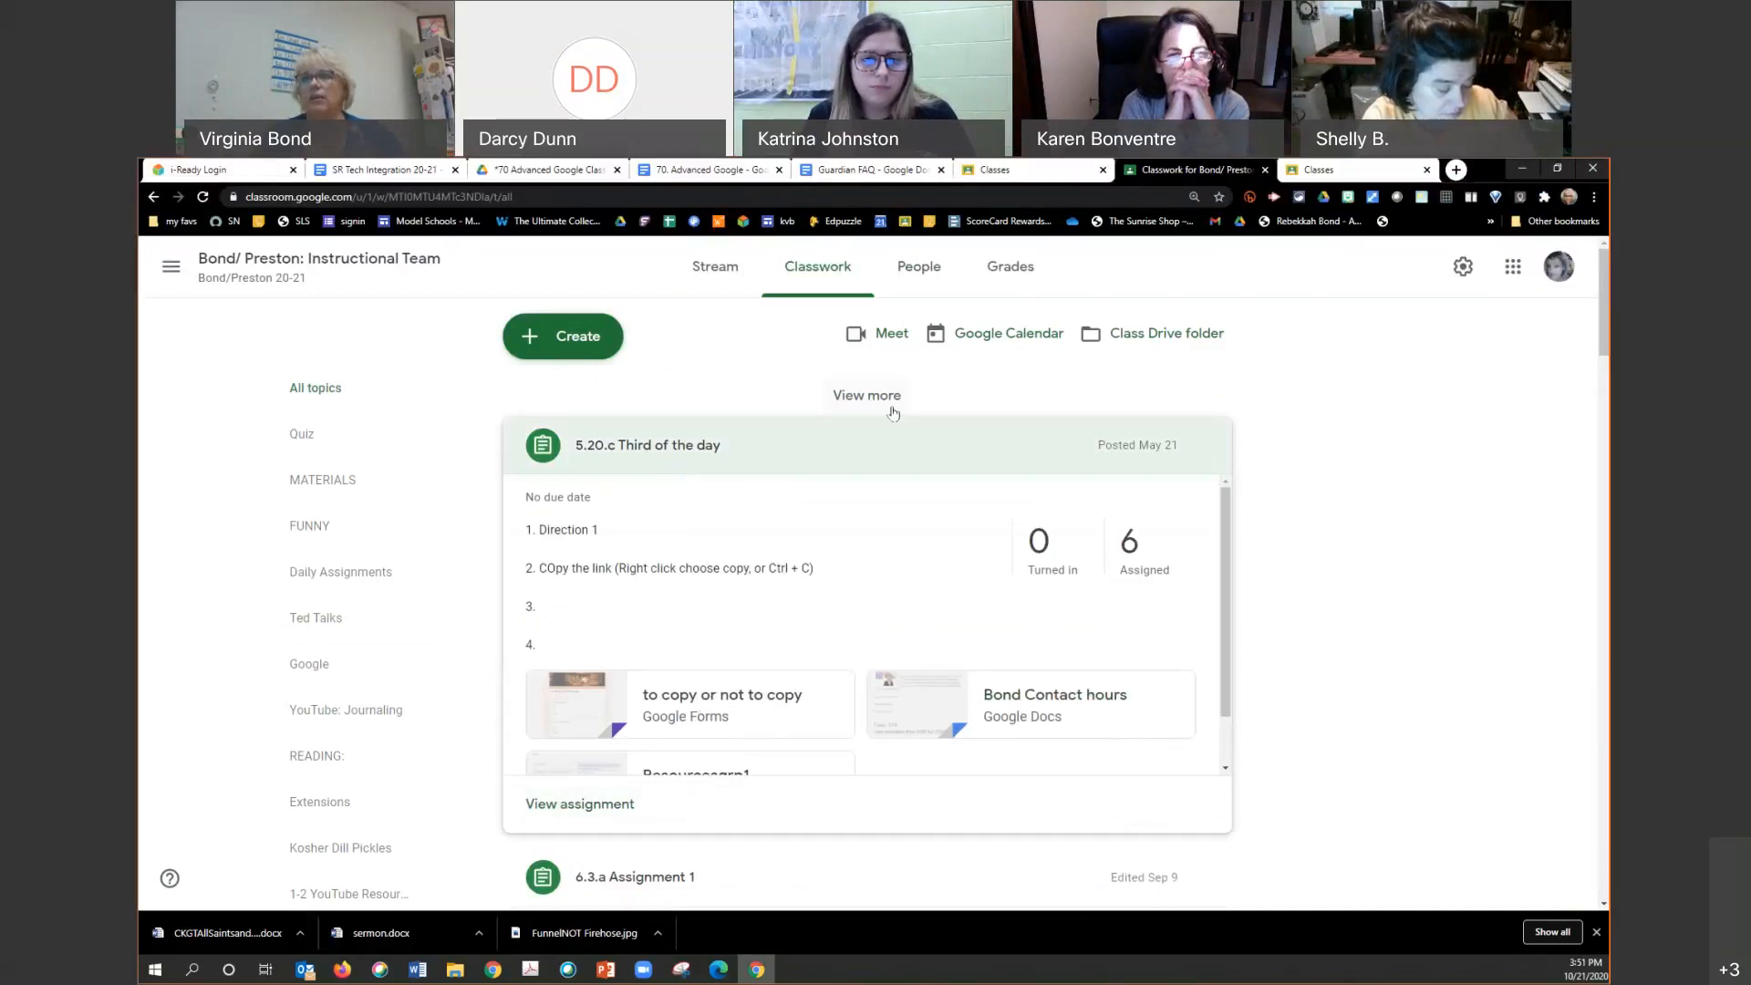
Step: Create a new assignment in the class with the title "blah blah balh"
{"action": "left_click", "coordinate": [580, 351]}
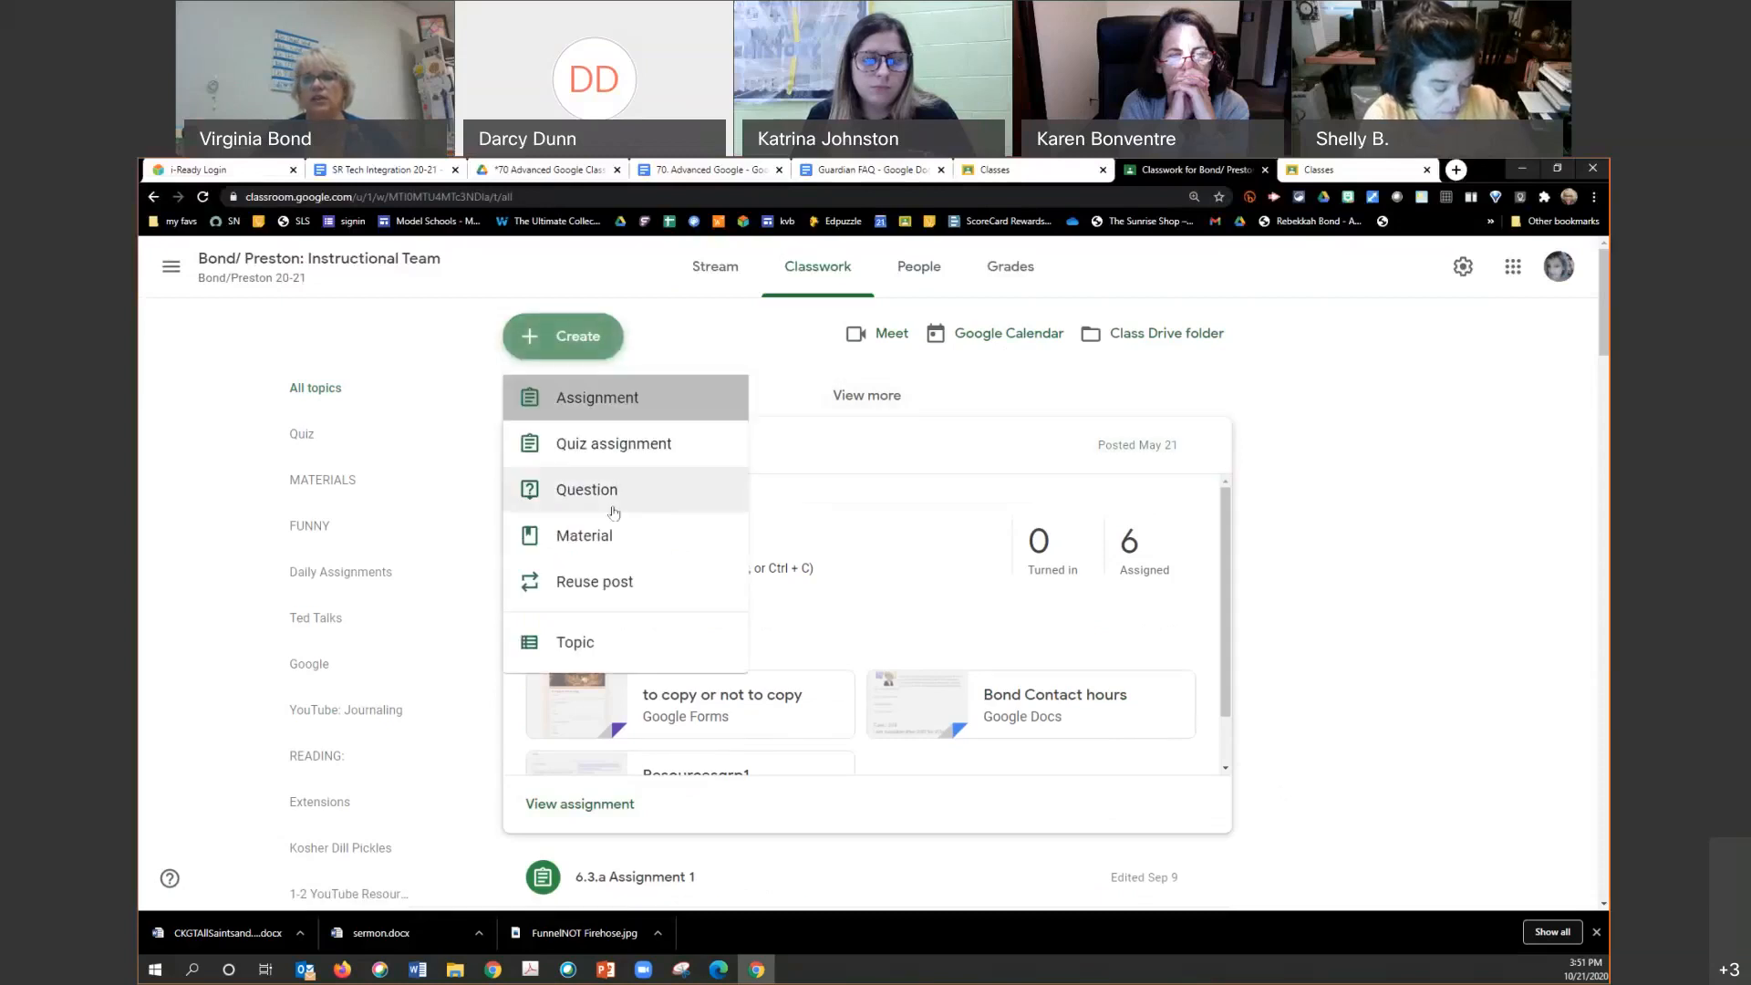
{"action": "left_click", "coordinate": [546, 394]}
{"action": "left_click", "coordinate": [313, 346]}
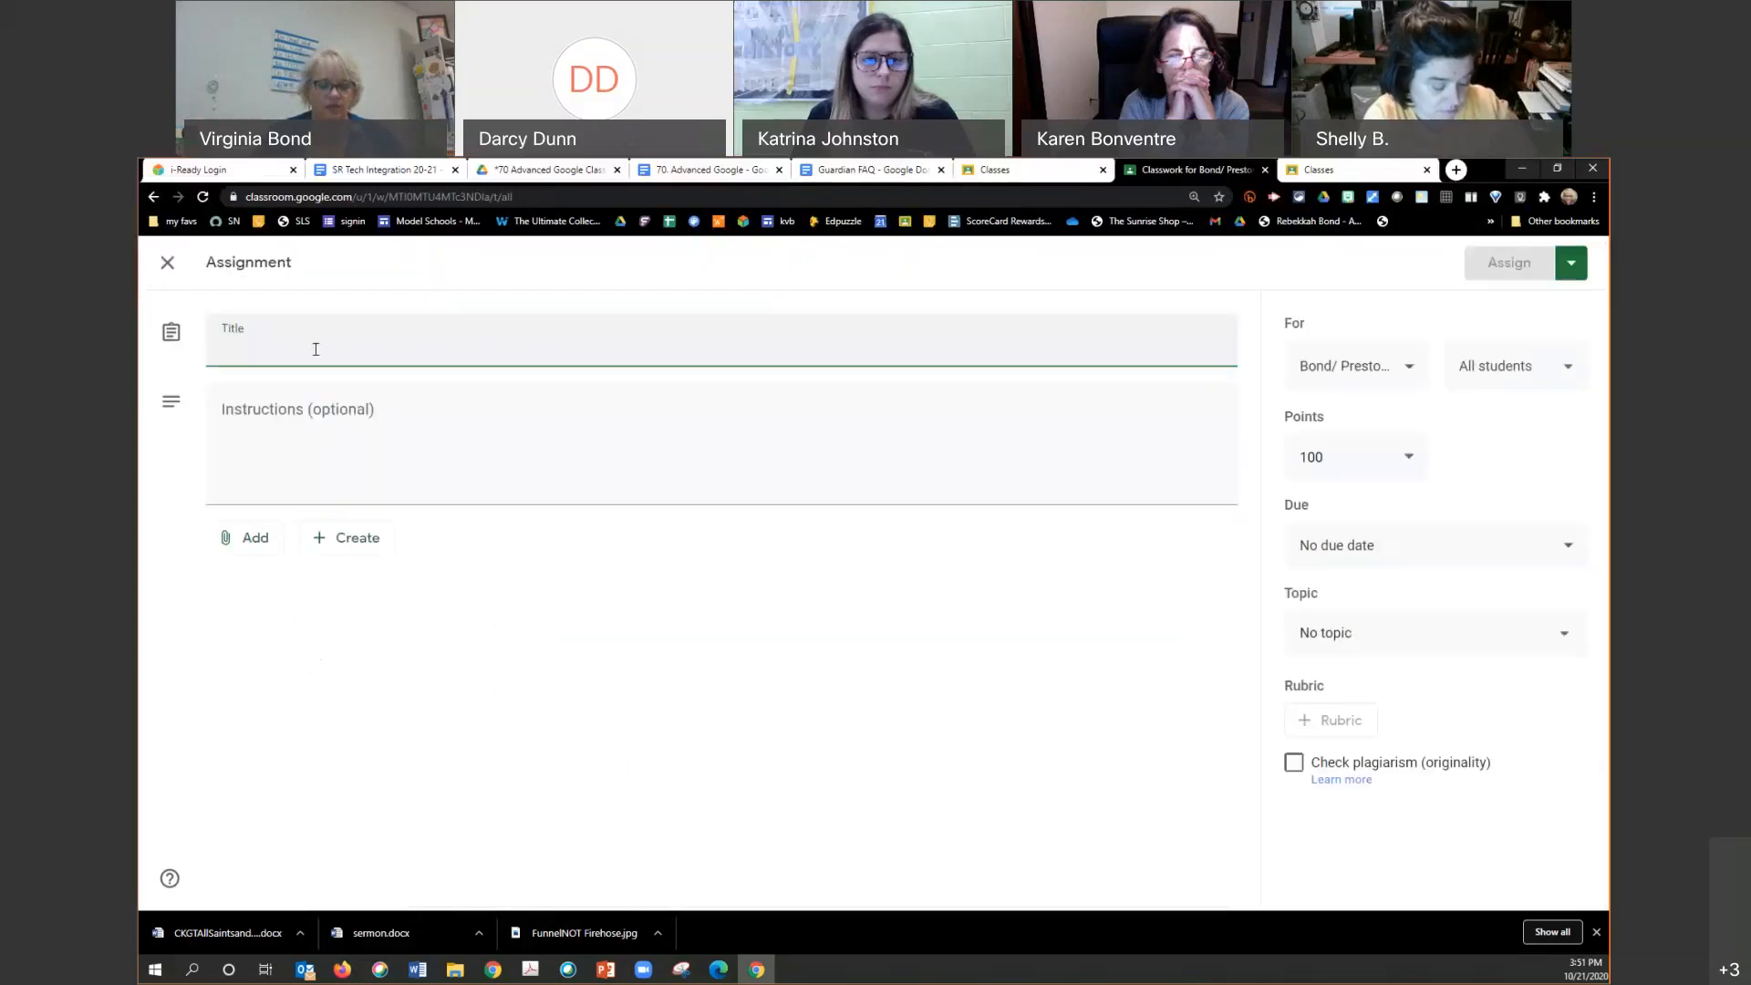
{"action": "type", "text": "blah blah "}
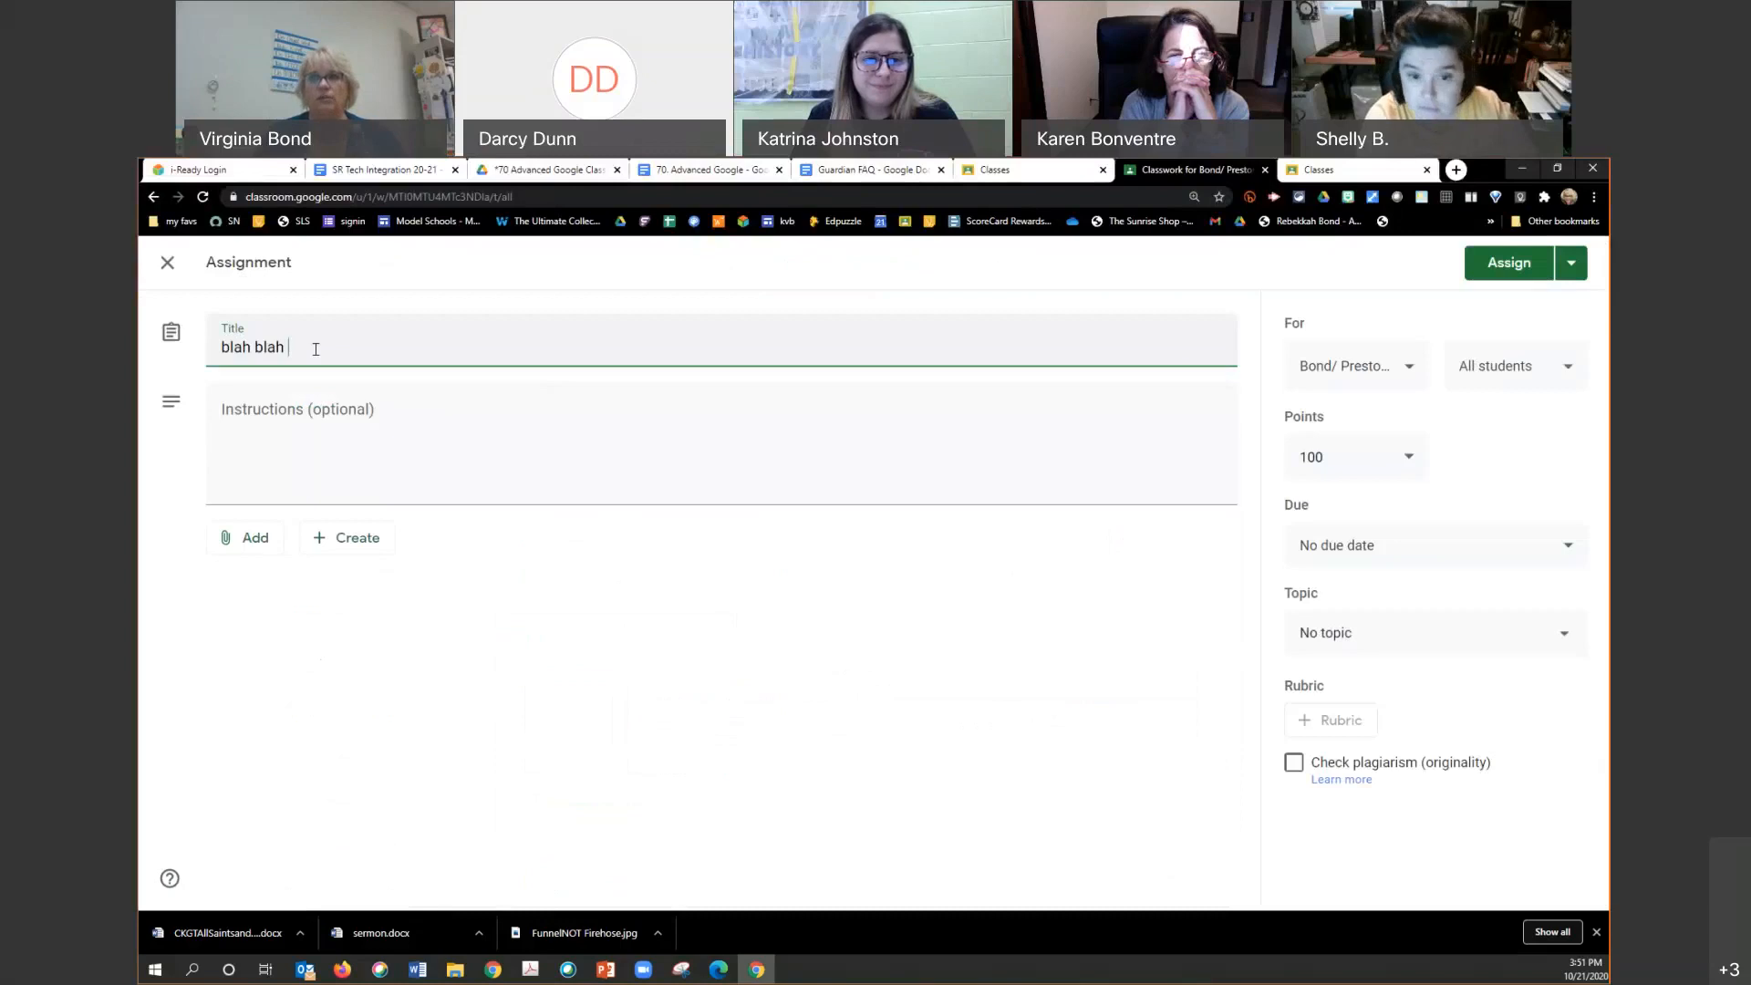
{"action": "type", "text": "balh"}
{"action": "key", "text": "BackSpace"}
{"action": "type", "text": "h"}
Step: Enter the numbers 1., 2. and 3. in the assignment's instructions, each on its own line with a blank line between them
{"action": "left_click", "coordinate": [304, 461]}
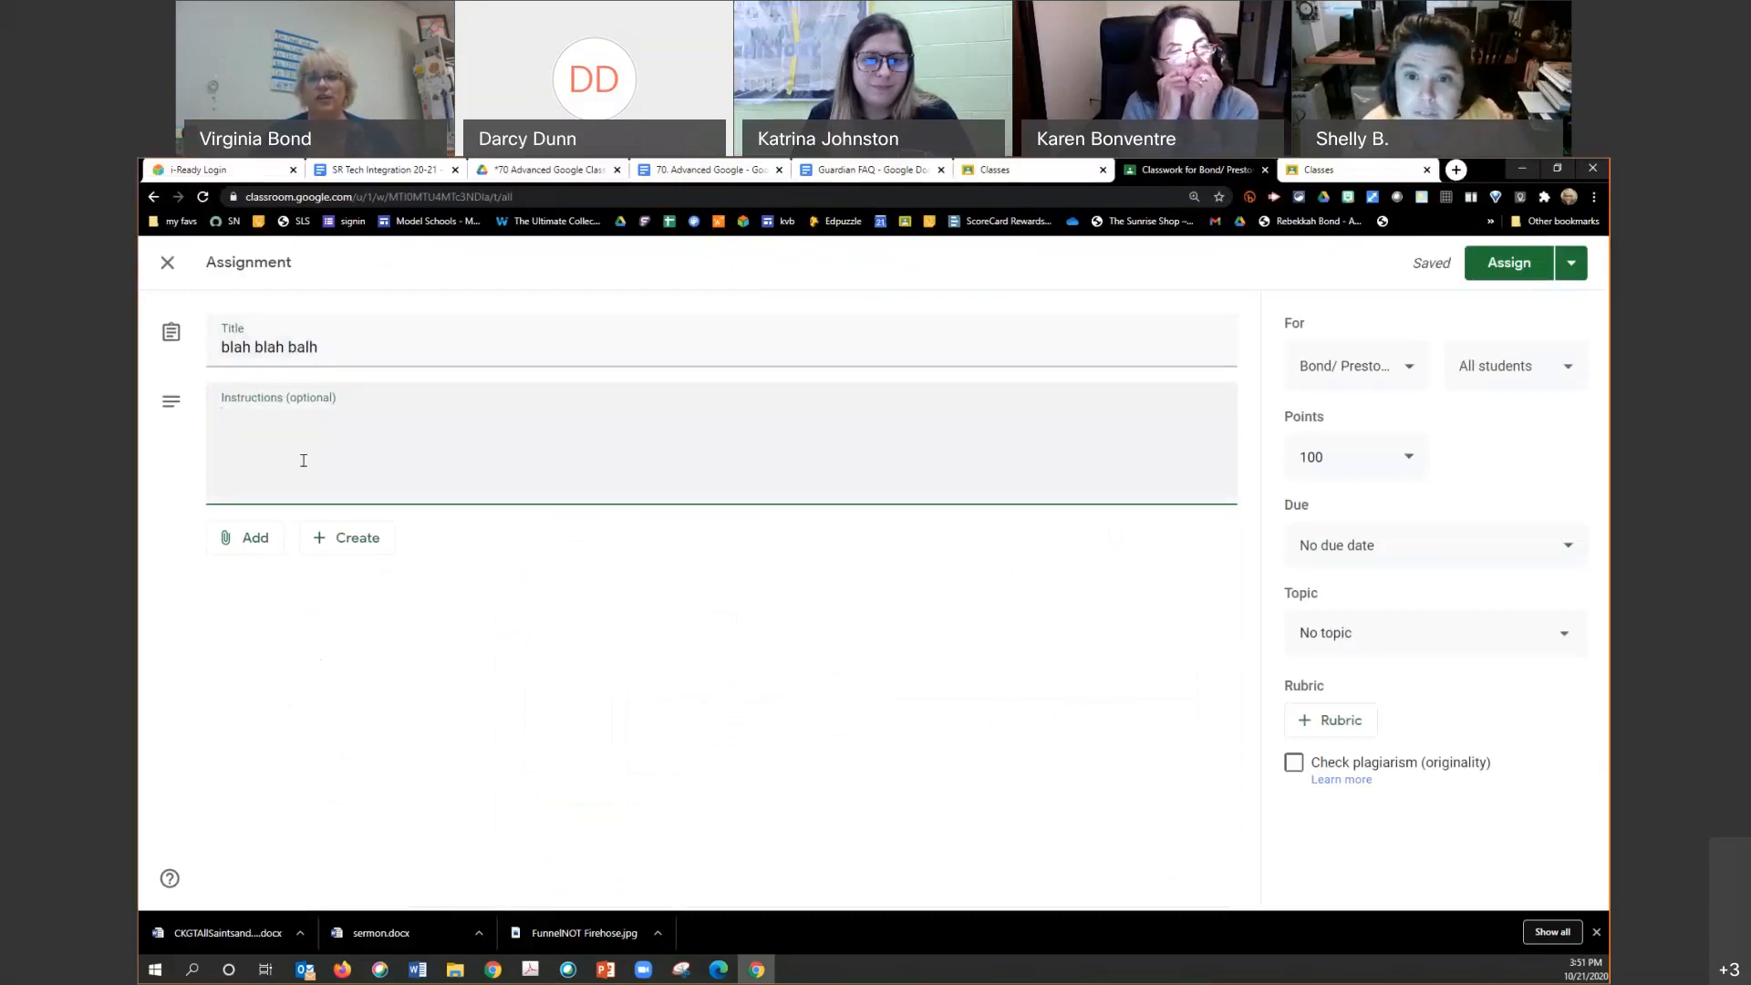
{"action": "type", "text": "1. "}
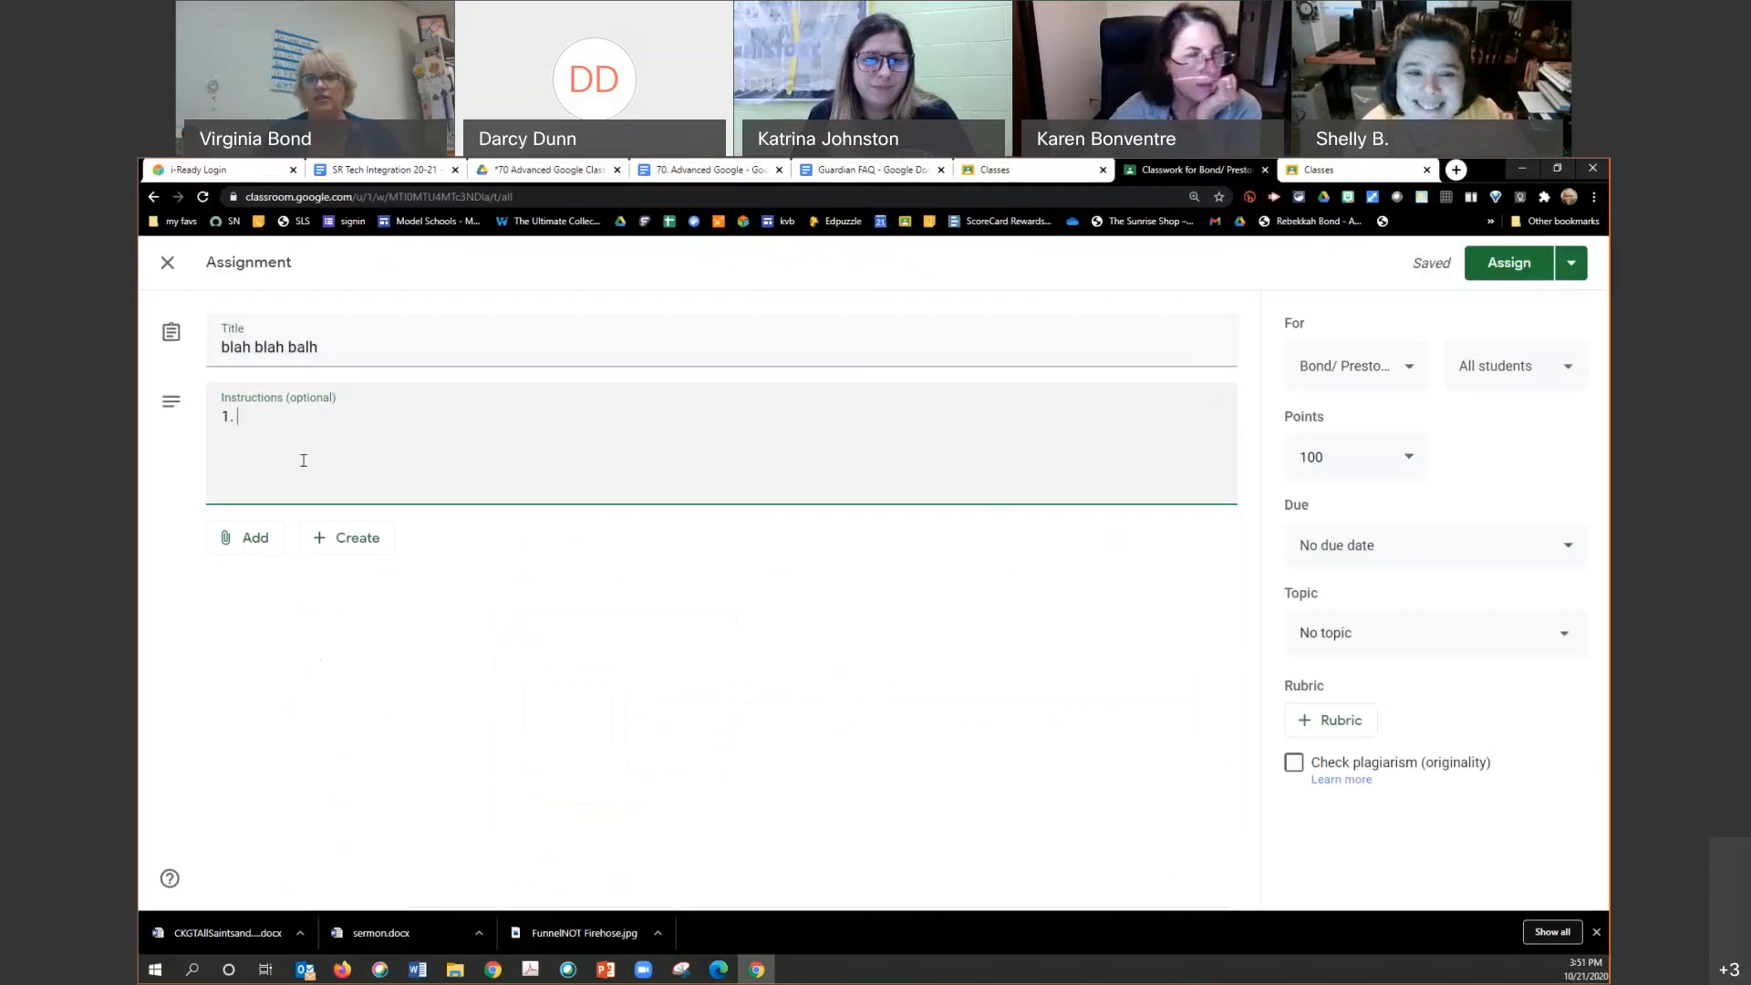
{"action": "type", "text": "2.3."}
{"action": "key", "text": "Return"}
{"action": "left_click", "coordinate": [235, 417]}
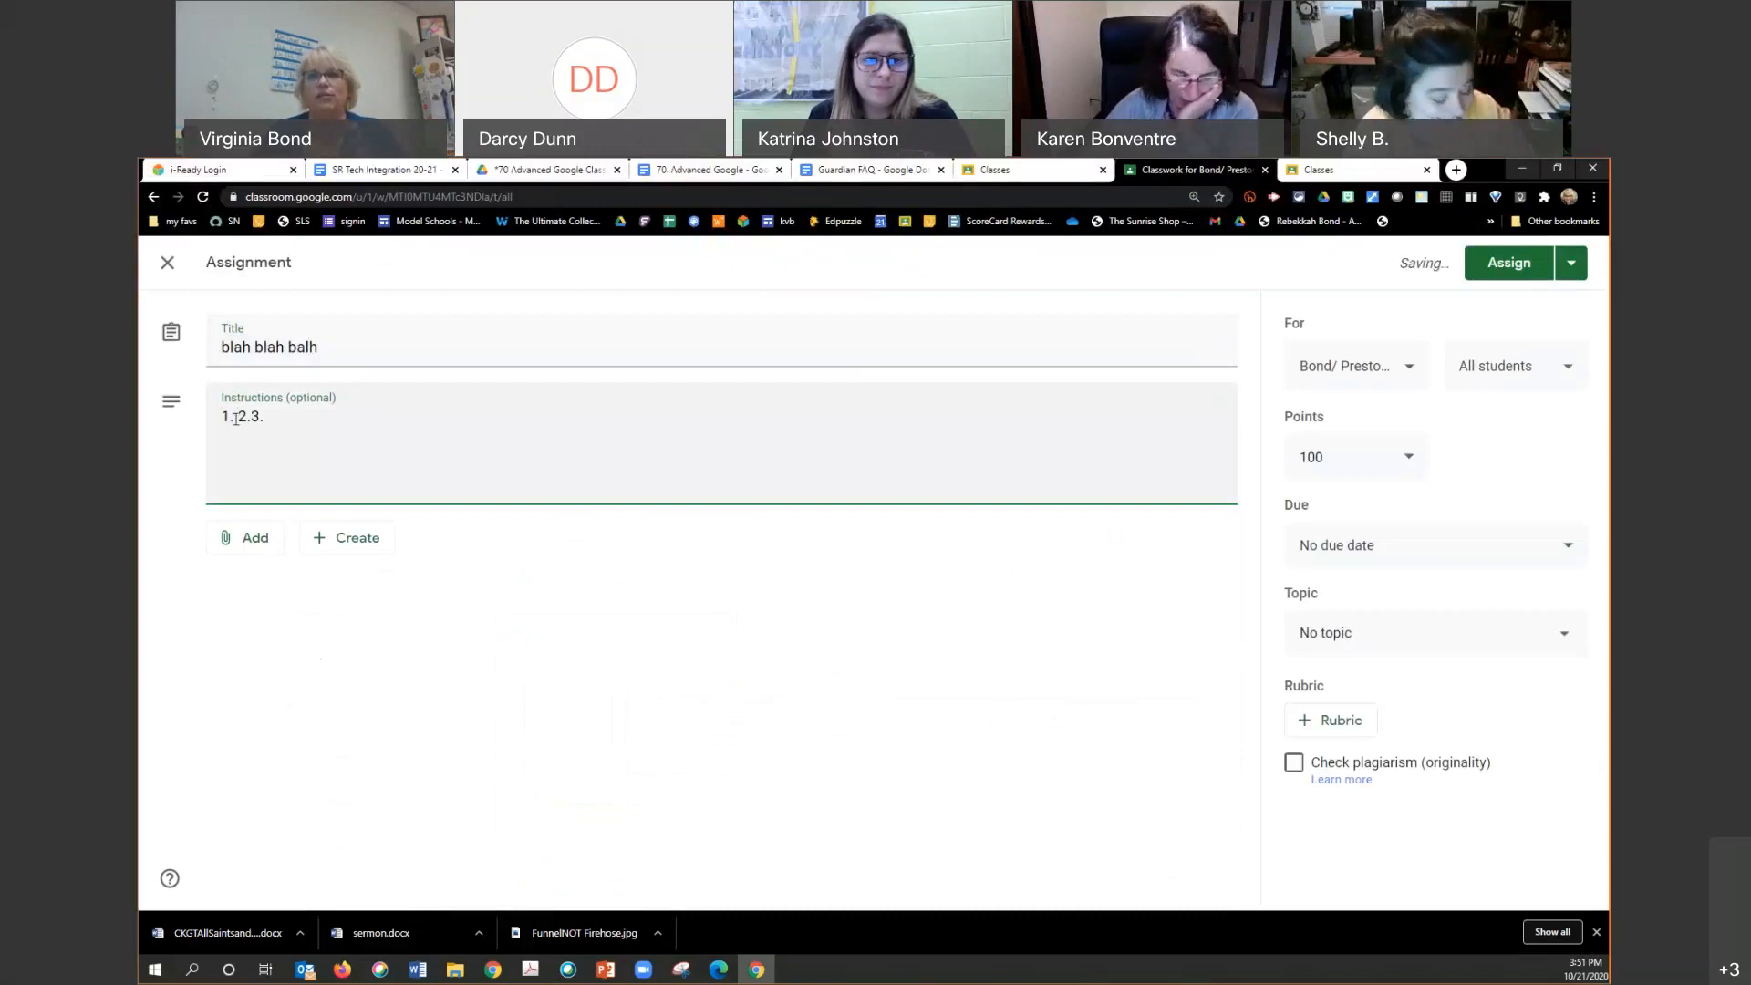
{"action": "key", "text": "Return"}
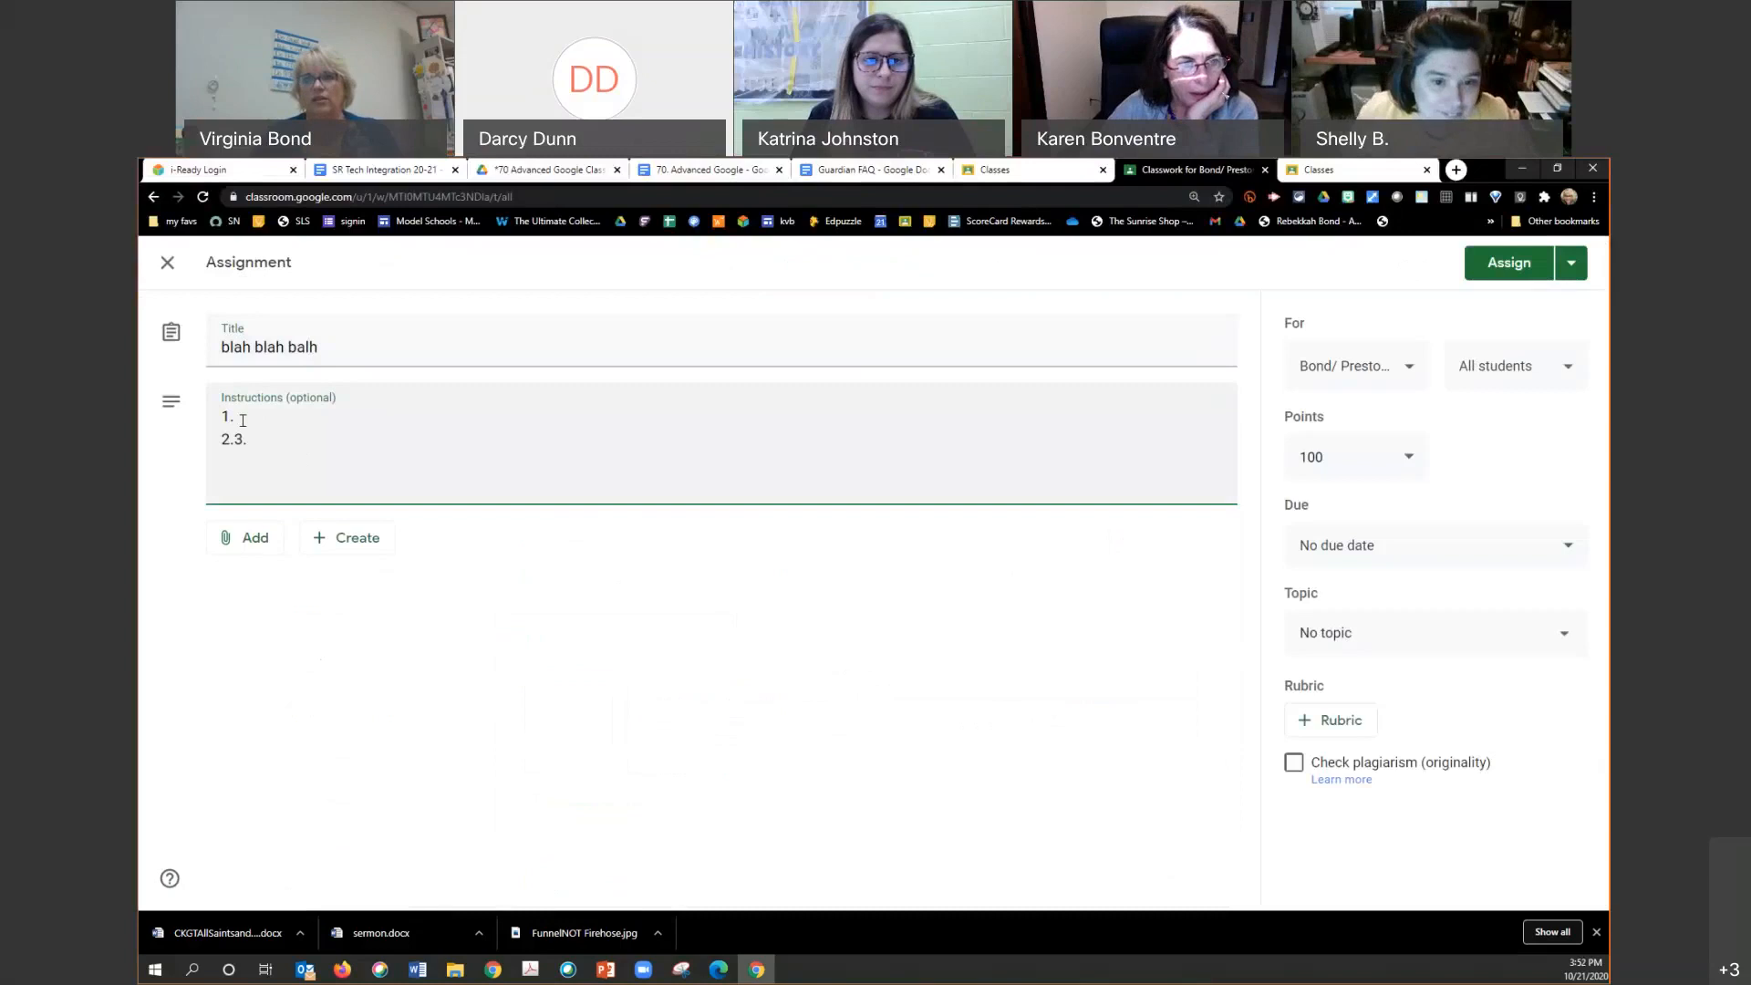
{"action": "left_click", "coordinate": [237, 417]}
{"action": "key", "text": "Return"}
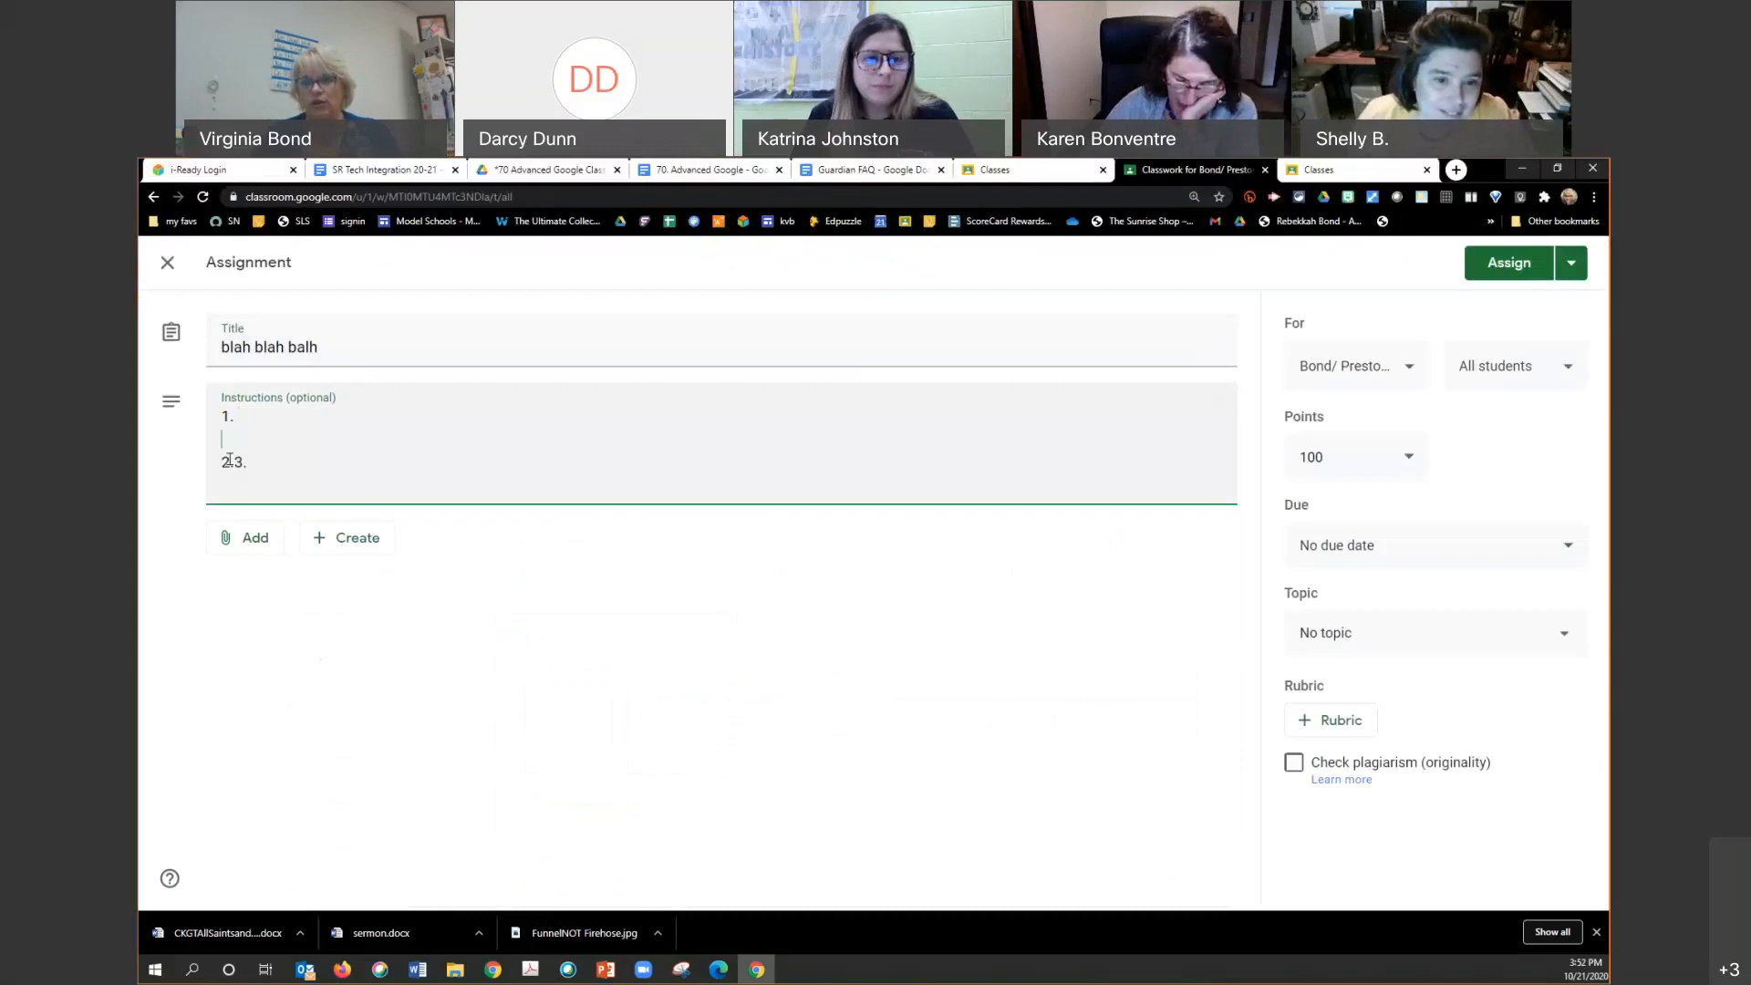
{"action": "left_click", "coordinate": [234, 462]}
{"action": "key", "text": "Return"}
{"action": "key", "text": "Return"}
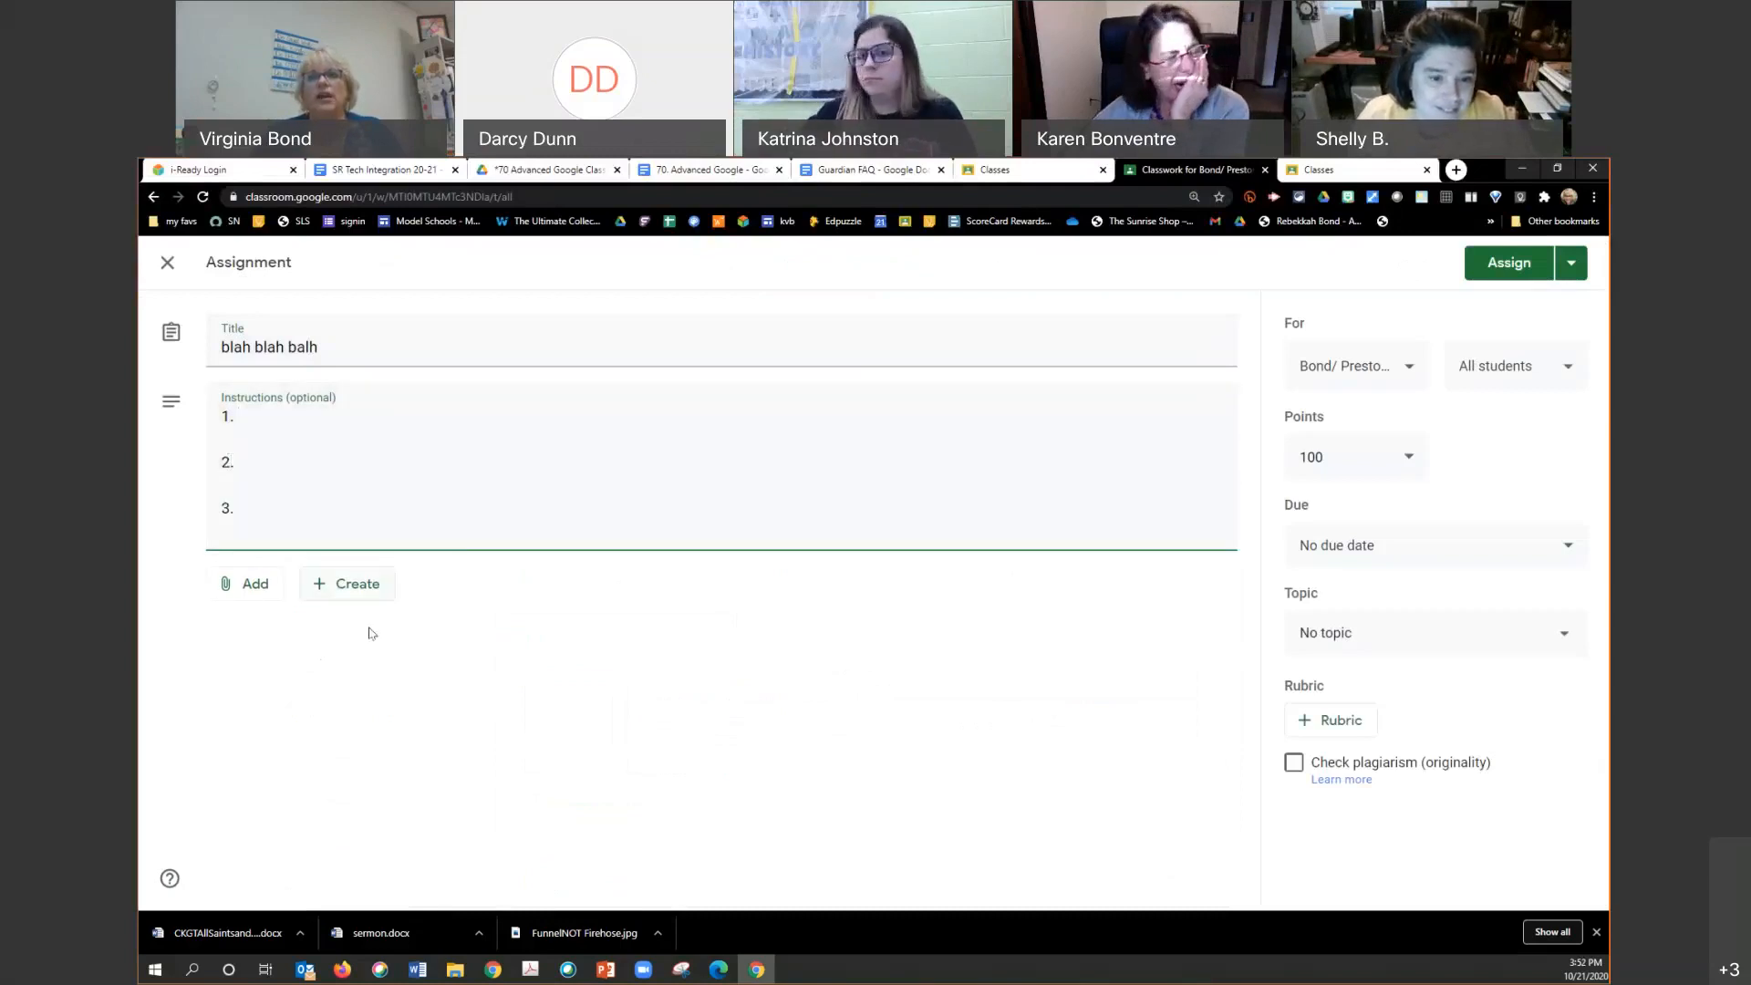
Step: View the recent Google Drive files available for attaching to the assignment, and close the file picker without attaching any
{"action": "left_click", "coordinate": [259, 586]}
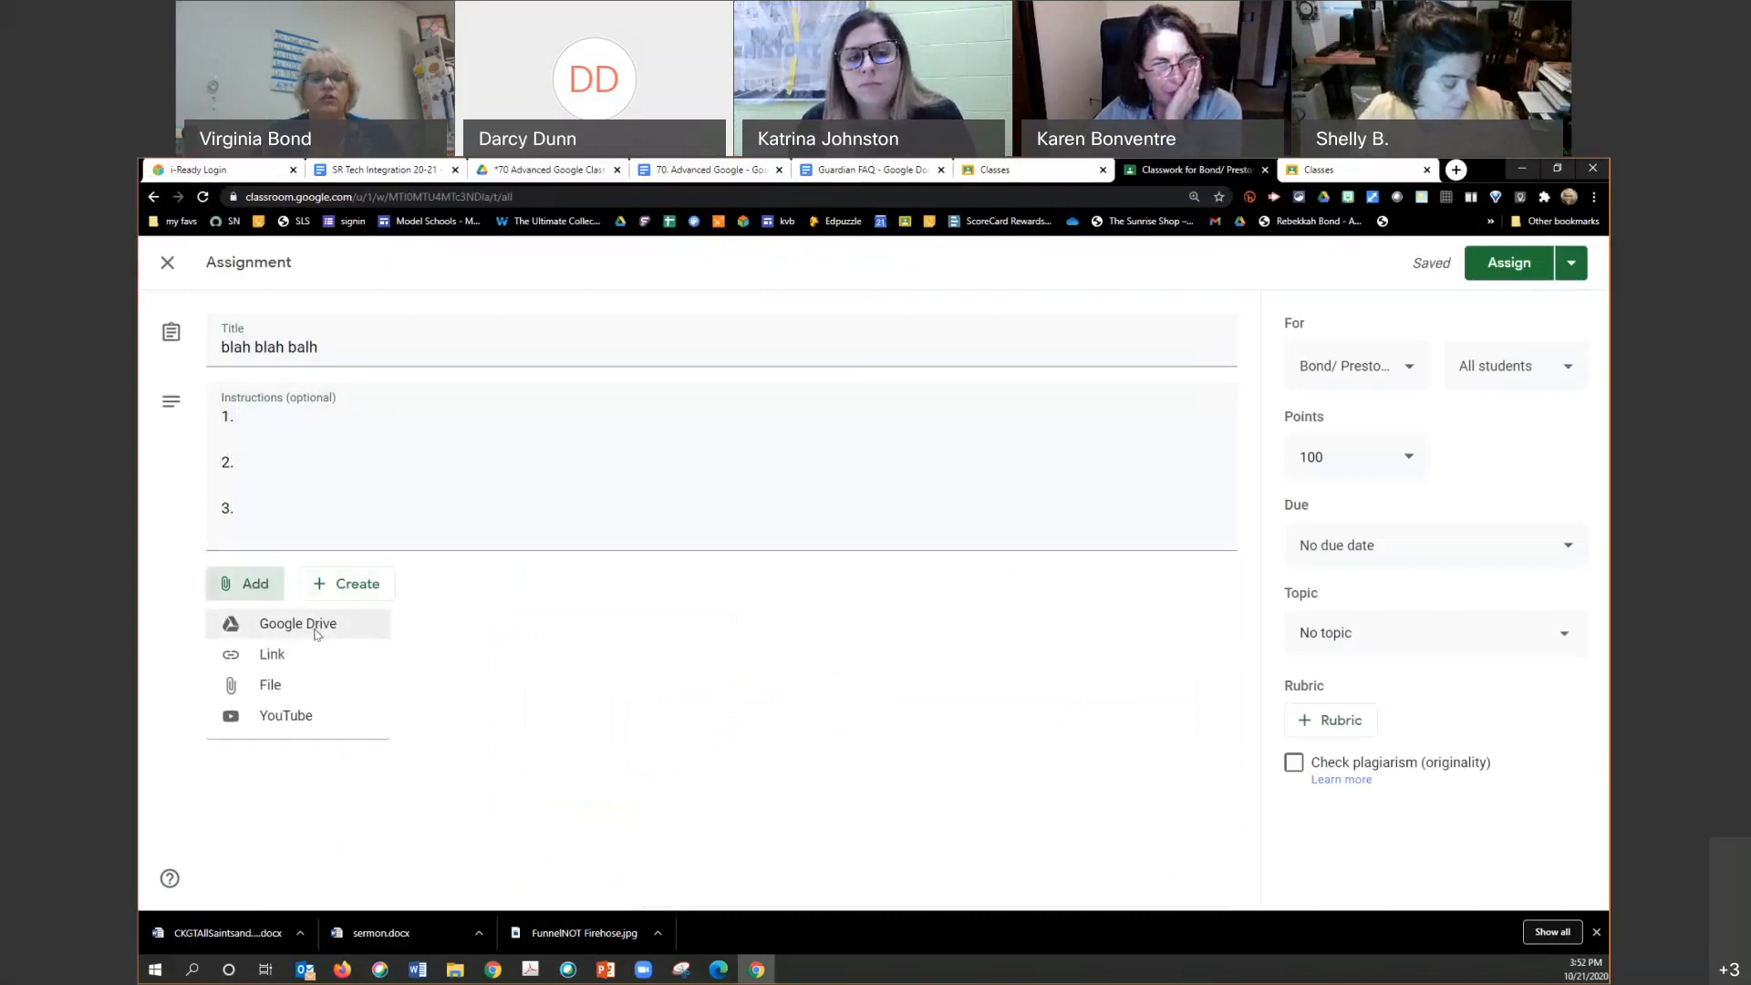
{"action": "left_click", "coordinate": [313, 635]}
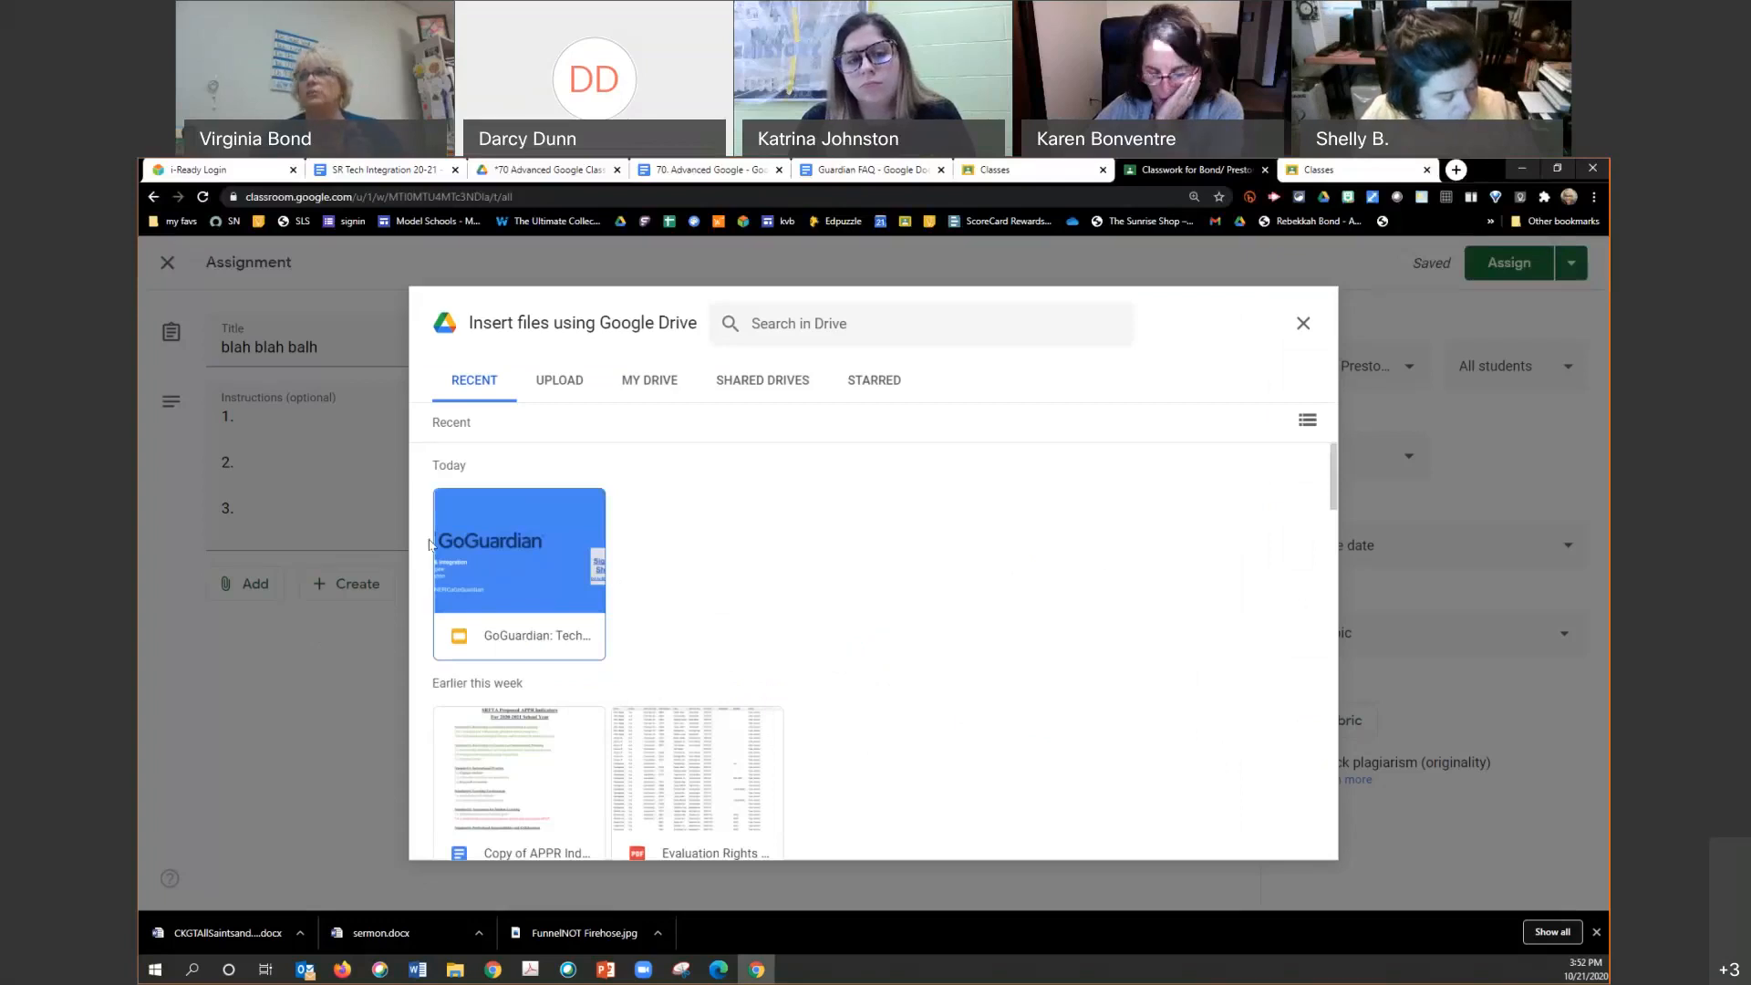
{"action": "left_click", "coordinate": [1304, 322]}
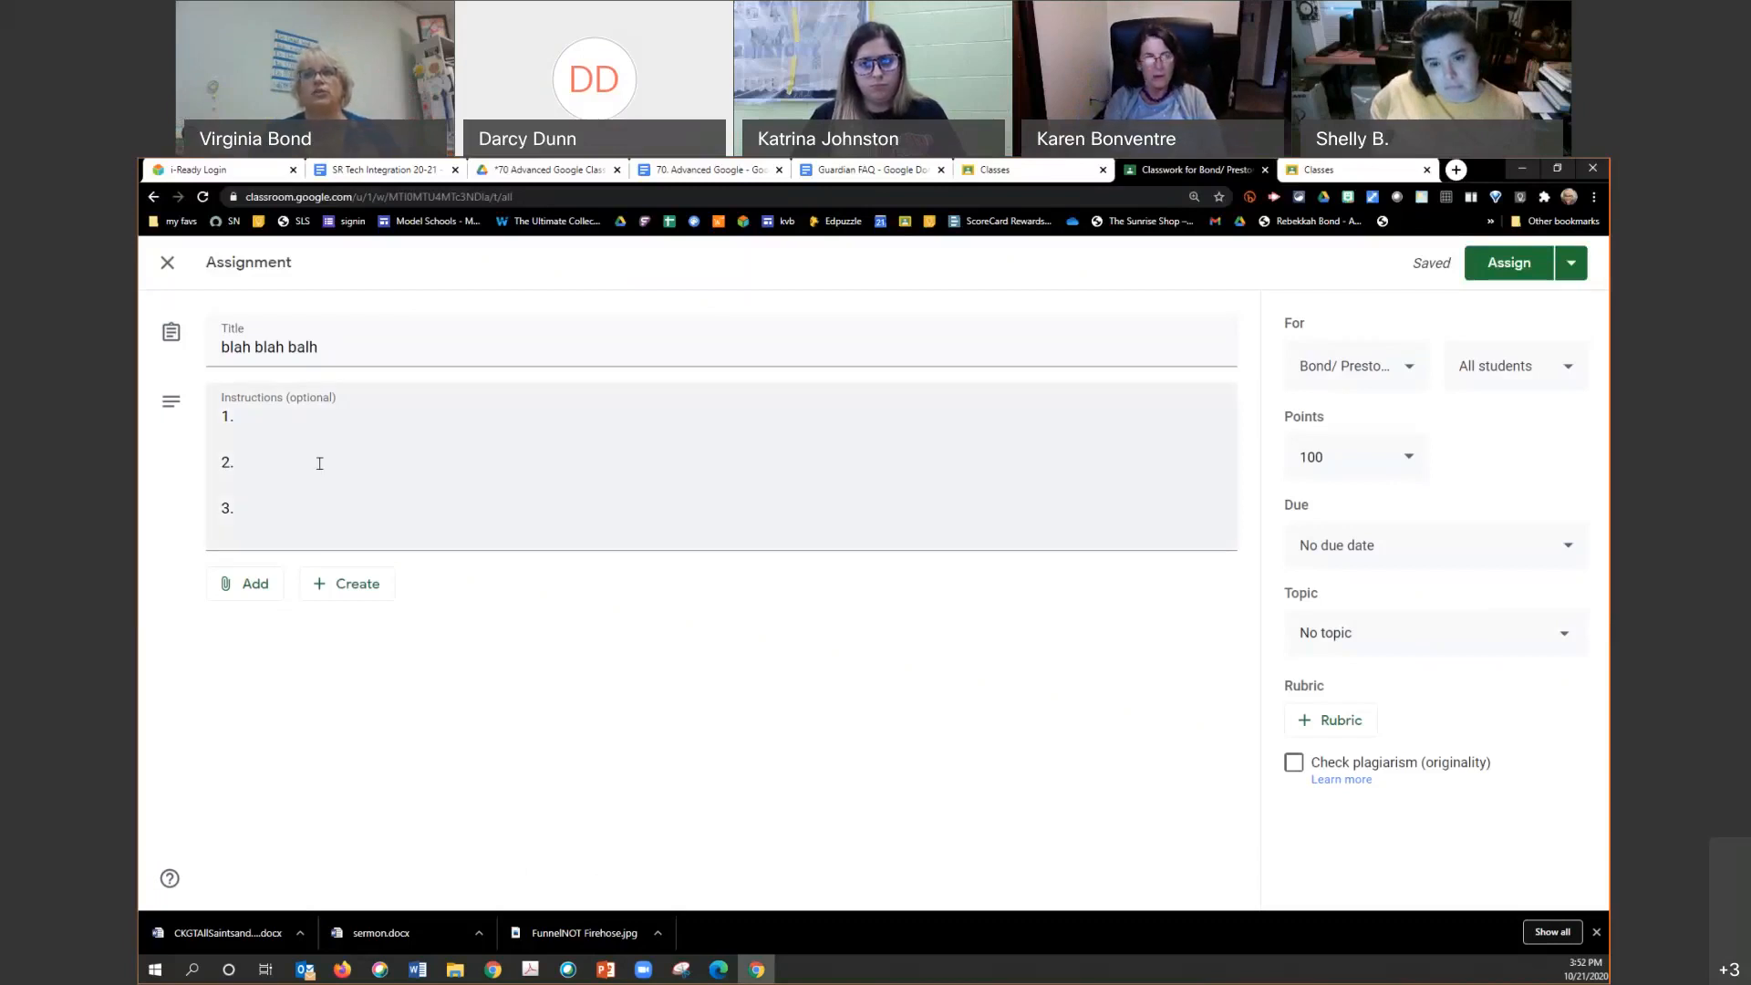
Step: Switch to the "*70 Advanced Google Classroom" folder in Google Drive and make a copy of "70. Advanced Google"
{"action": "left_click", "coordinate": [534, 171]}
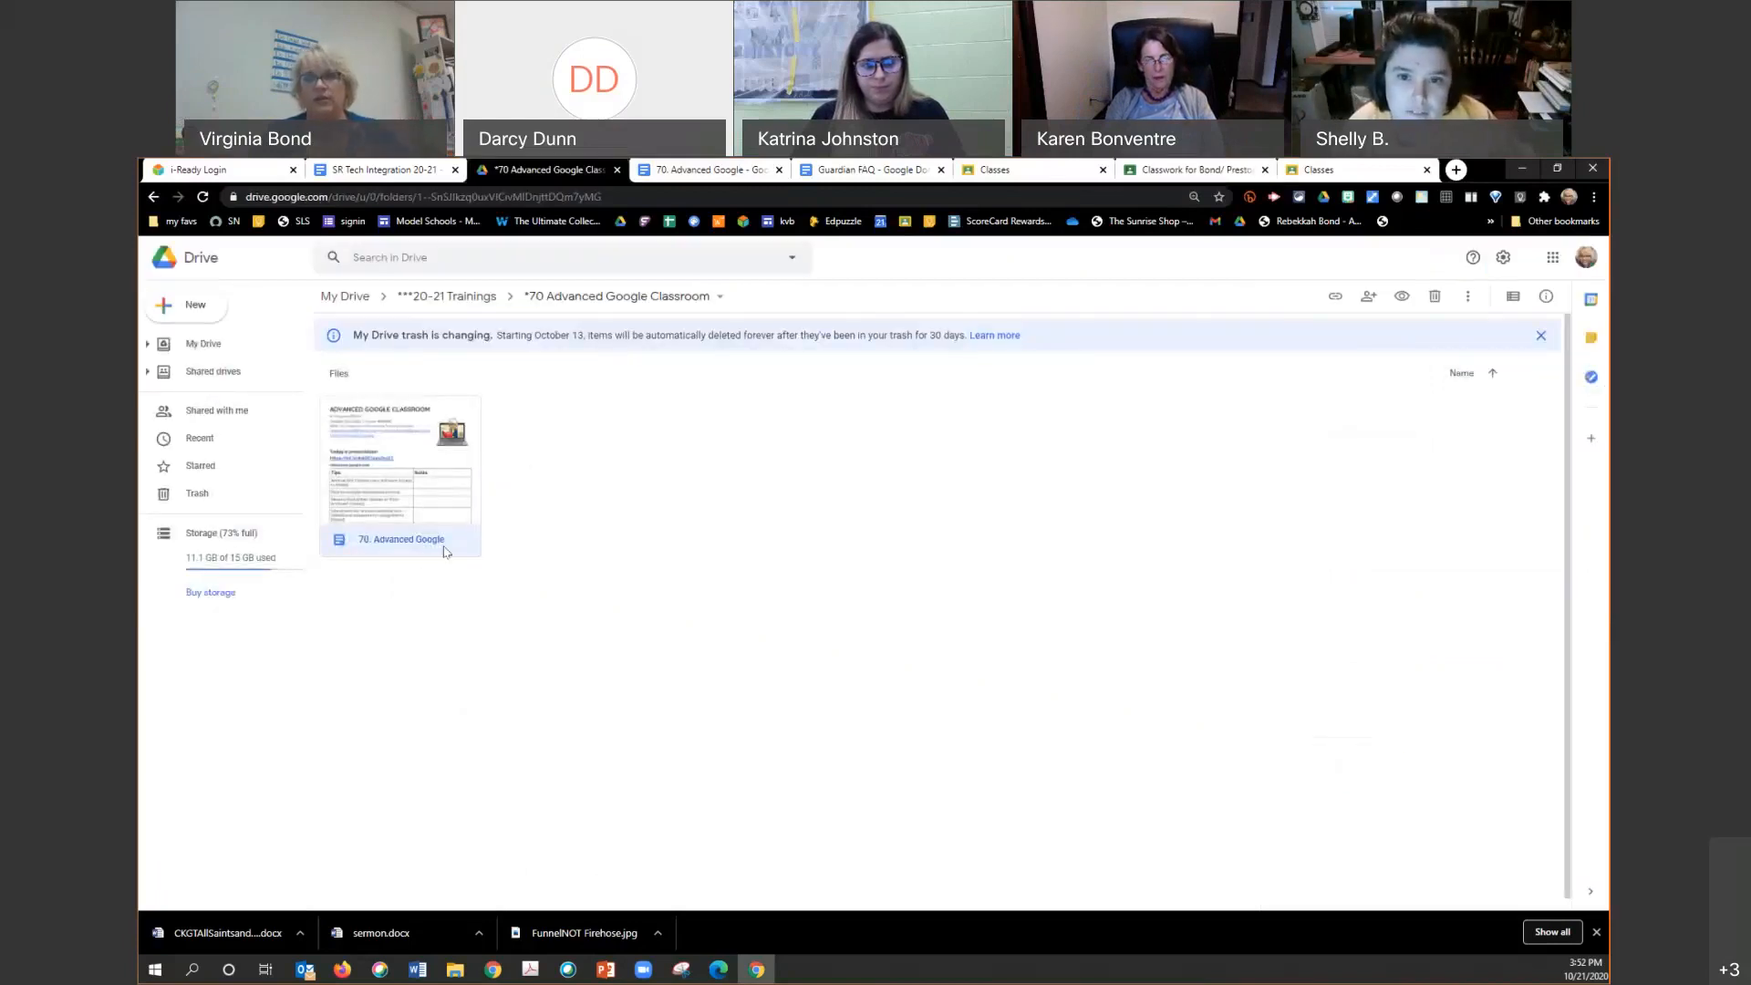
{"action": "right_click", "coordinate": [395, 519]}
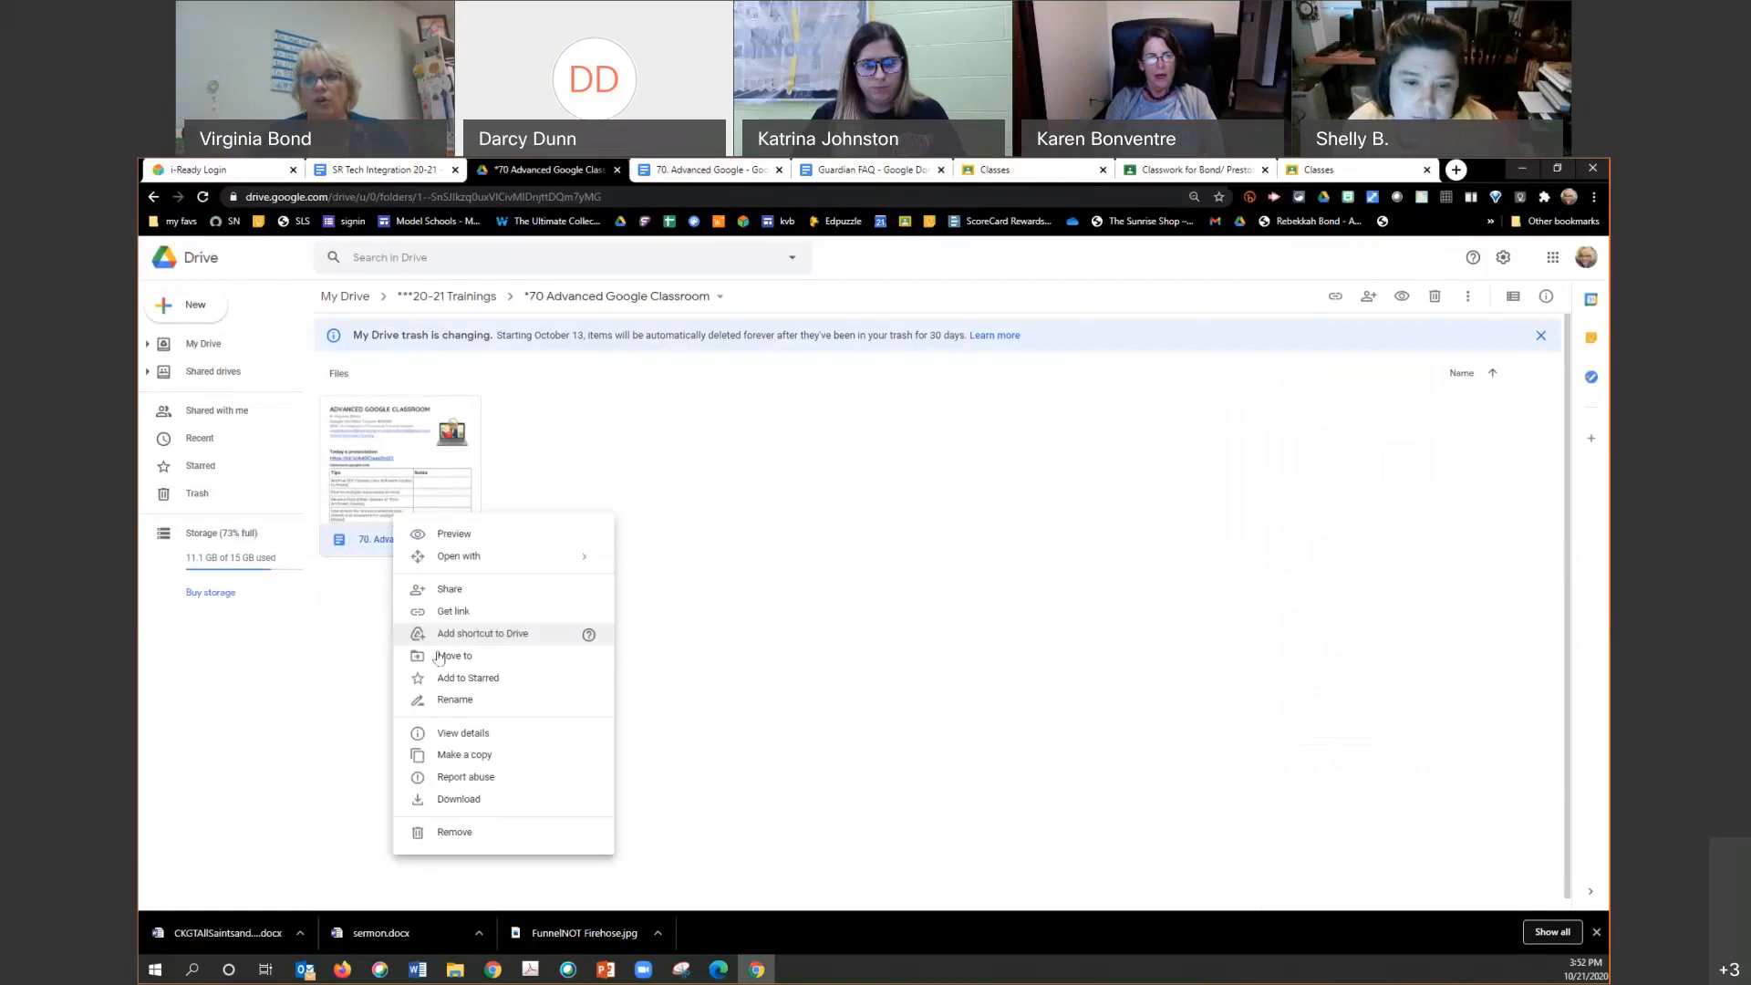
{"action": "left_click", "coordinate": [474, 755]}
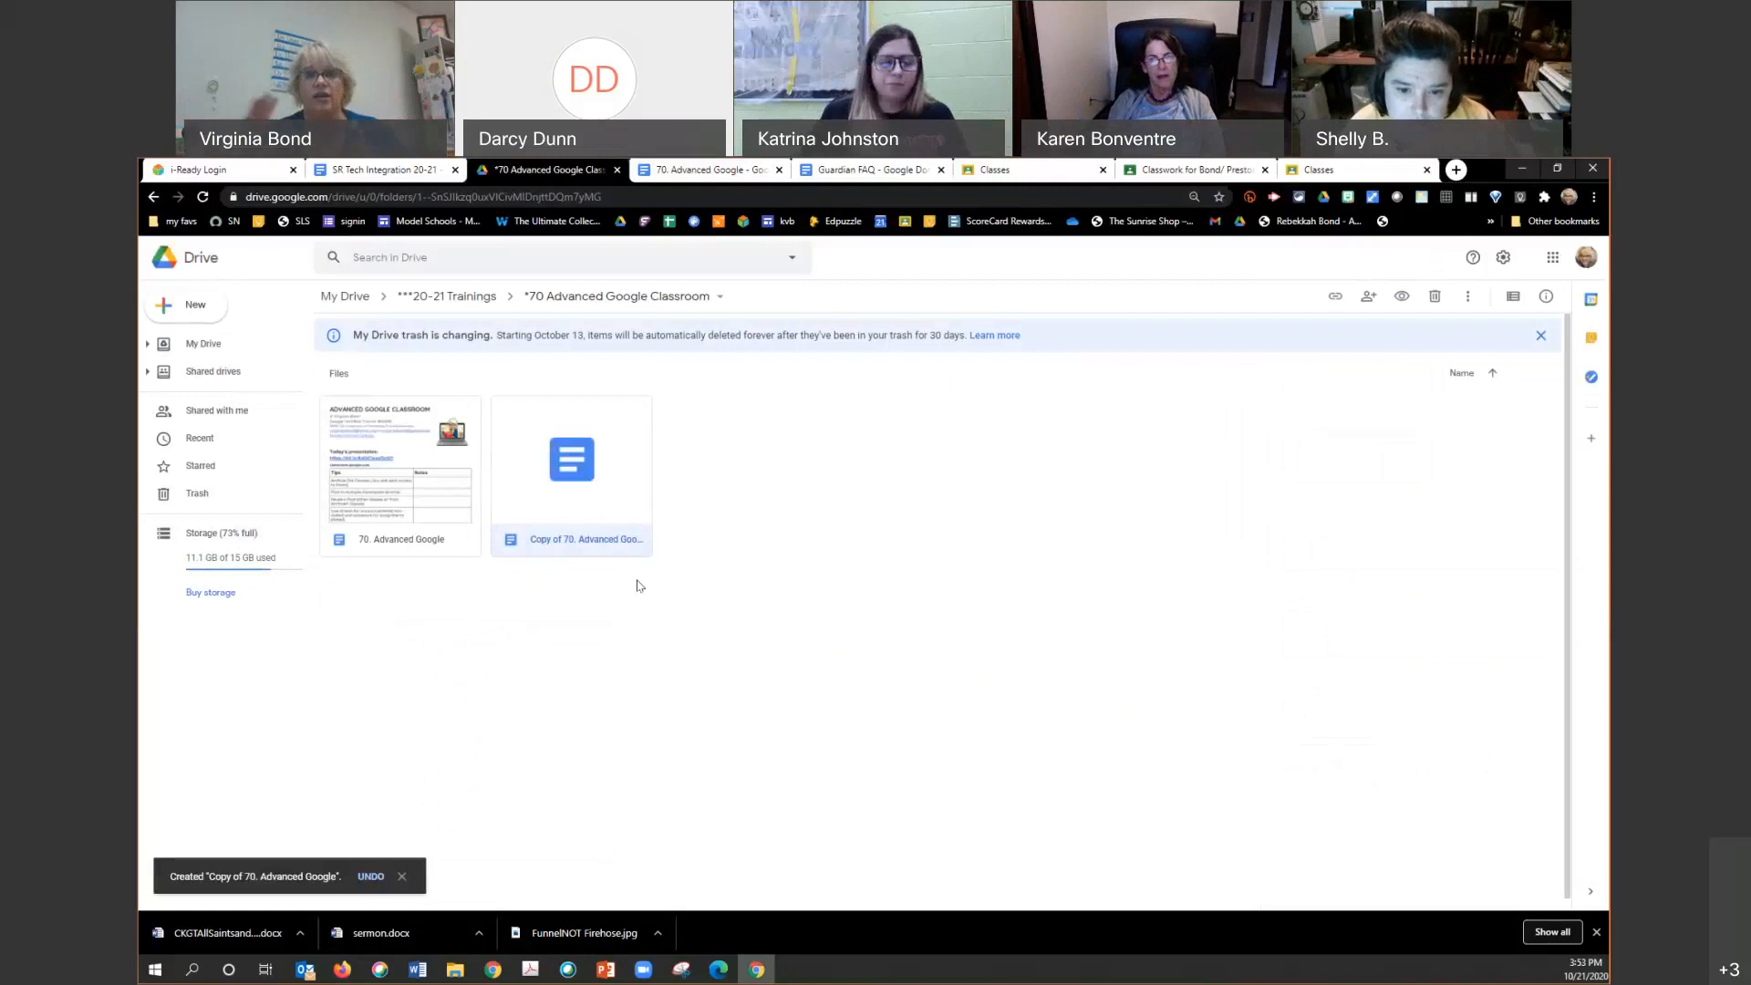
Step: Rename the copied document as ADGC1
{"action": "right_click", "coordinate": [573, 548]}
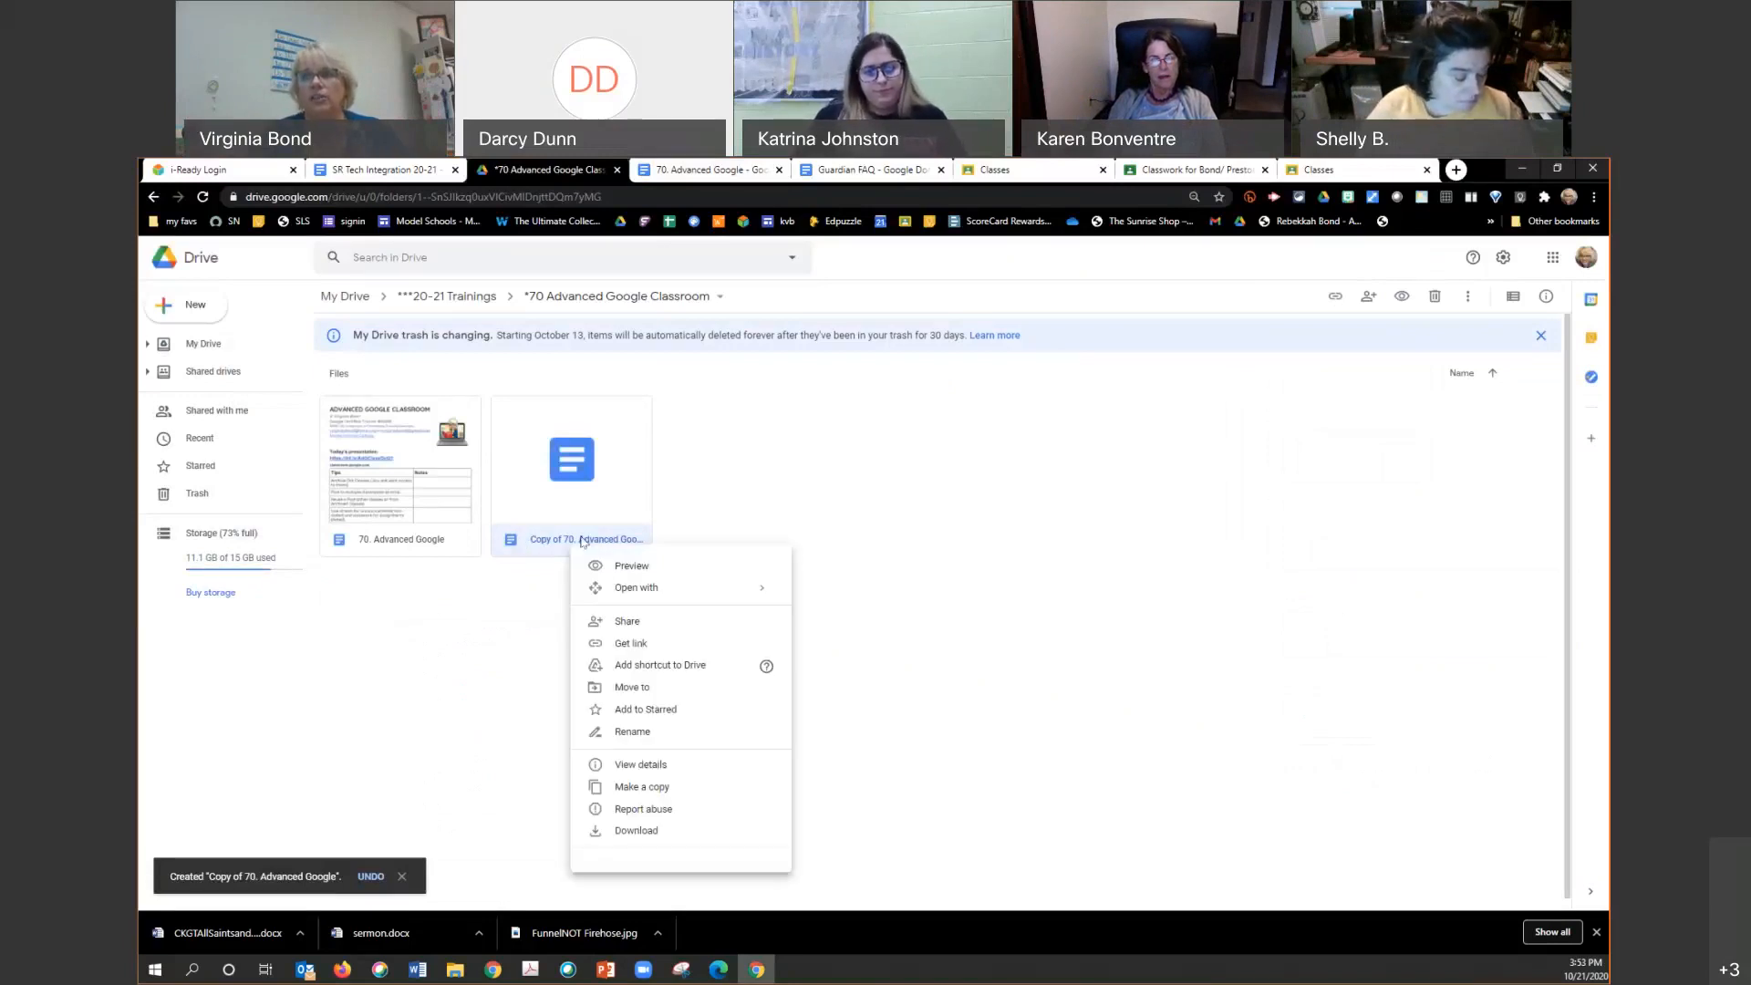
{"action": "left_click", "coordinate": [624, 733]}
{"action": "type", "text": "ADGC1"}
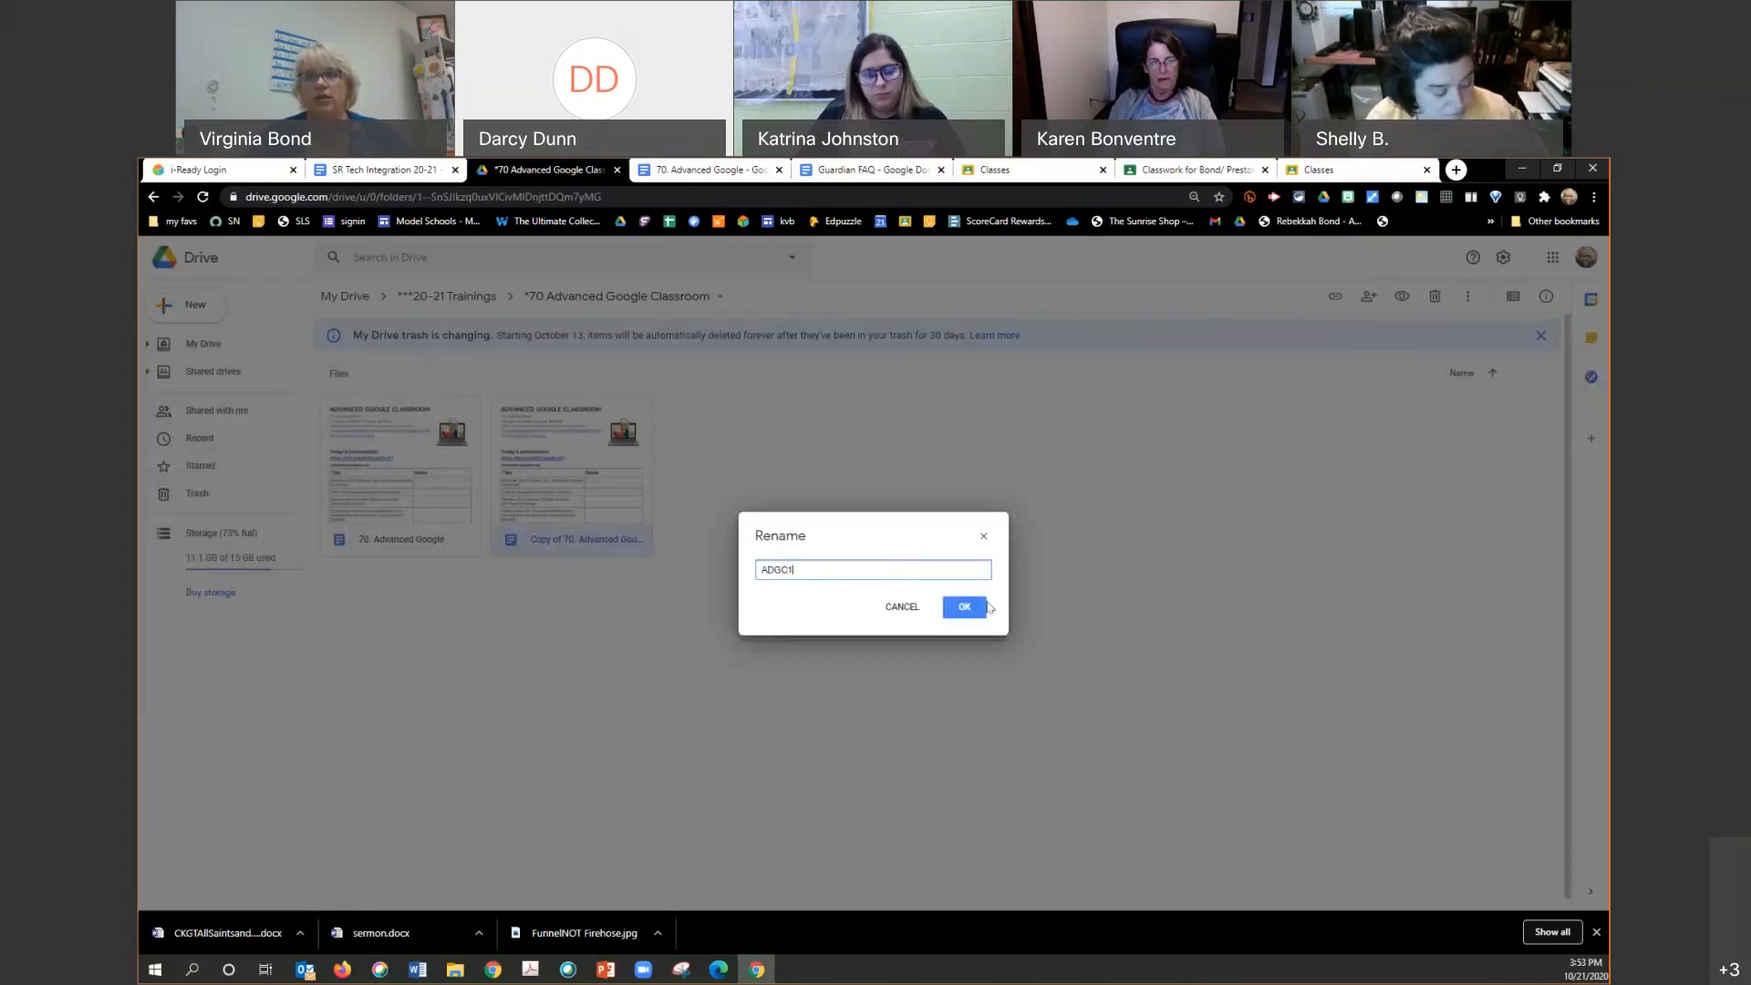
{"action": "left_click", "coordinate": [970, 610]}
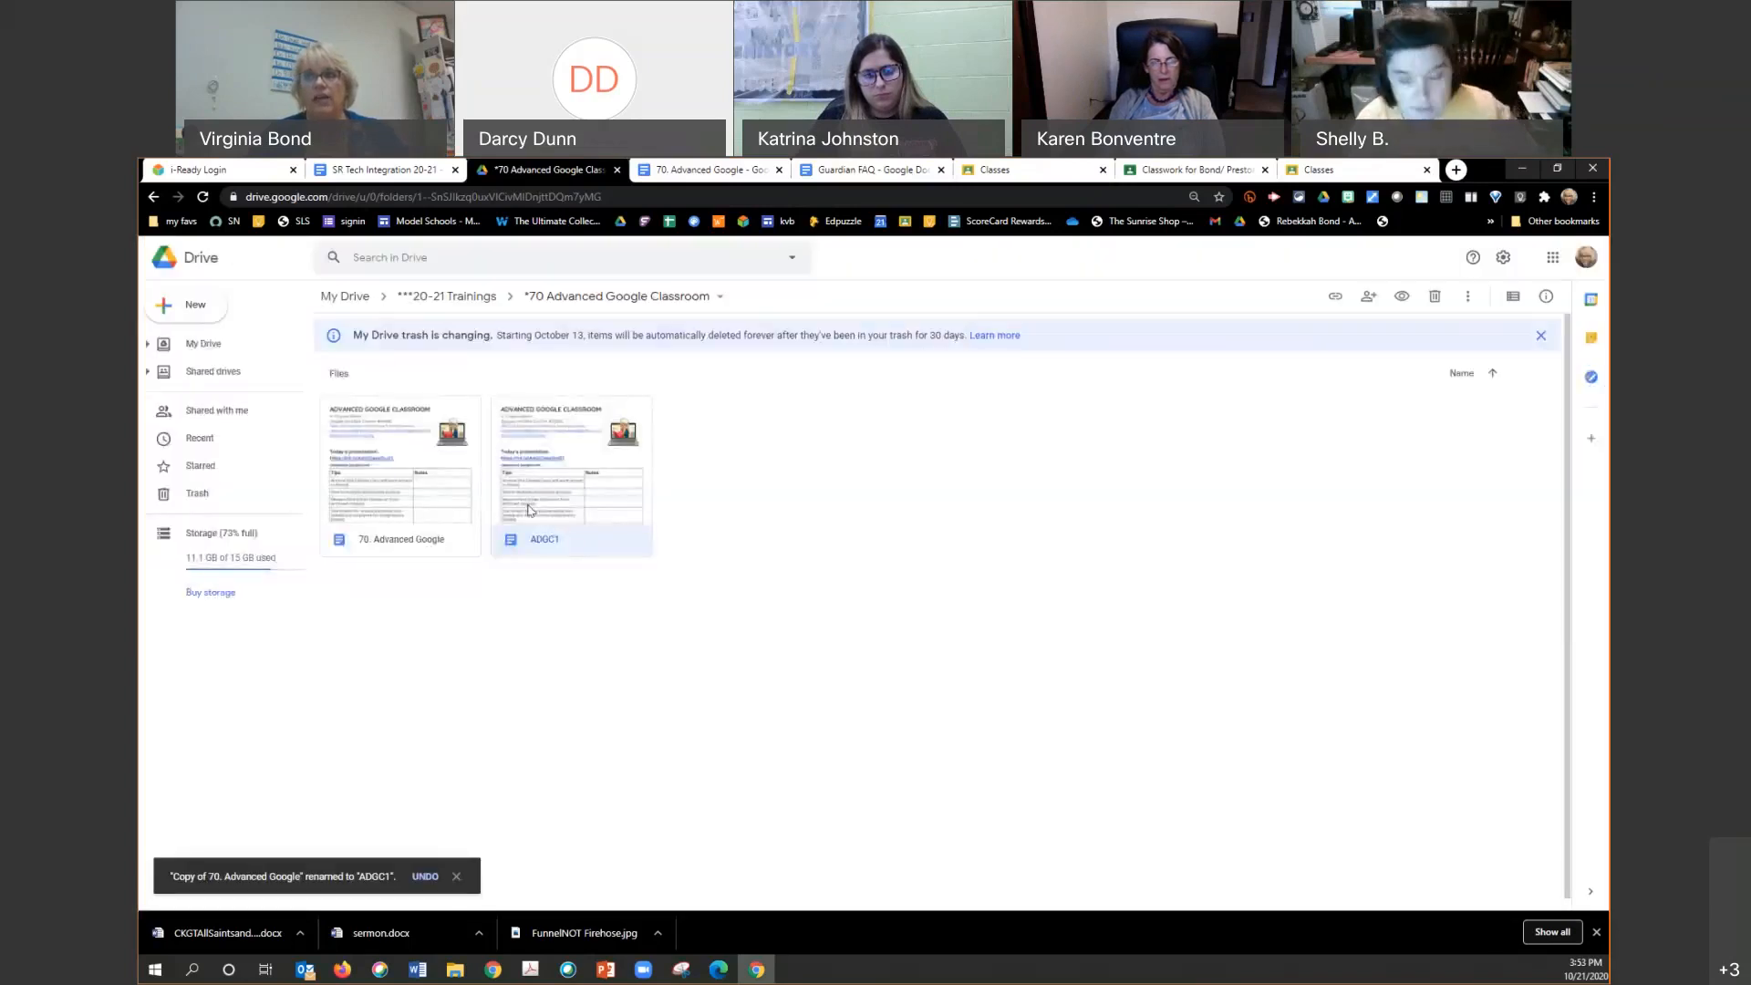
Step: Make a copy of ADGC1 in the same folder and rename the copy as adgc2
{"action": "right_click", "coordinate": [537, 509]}
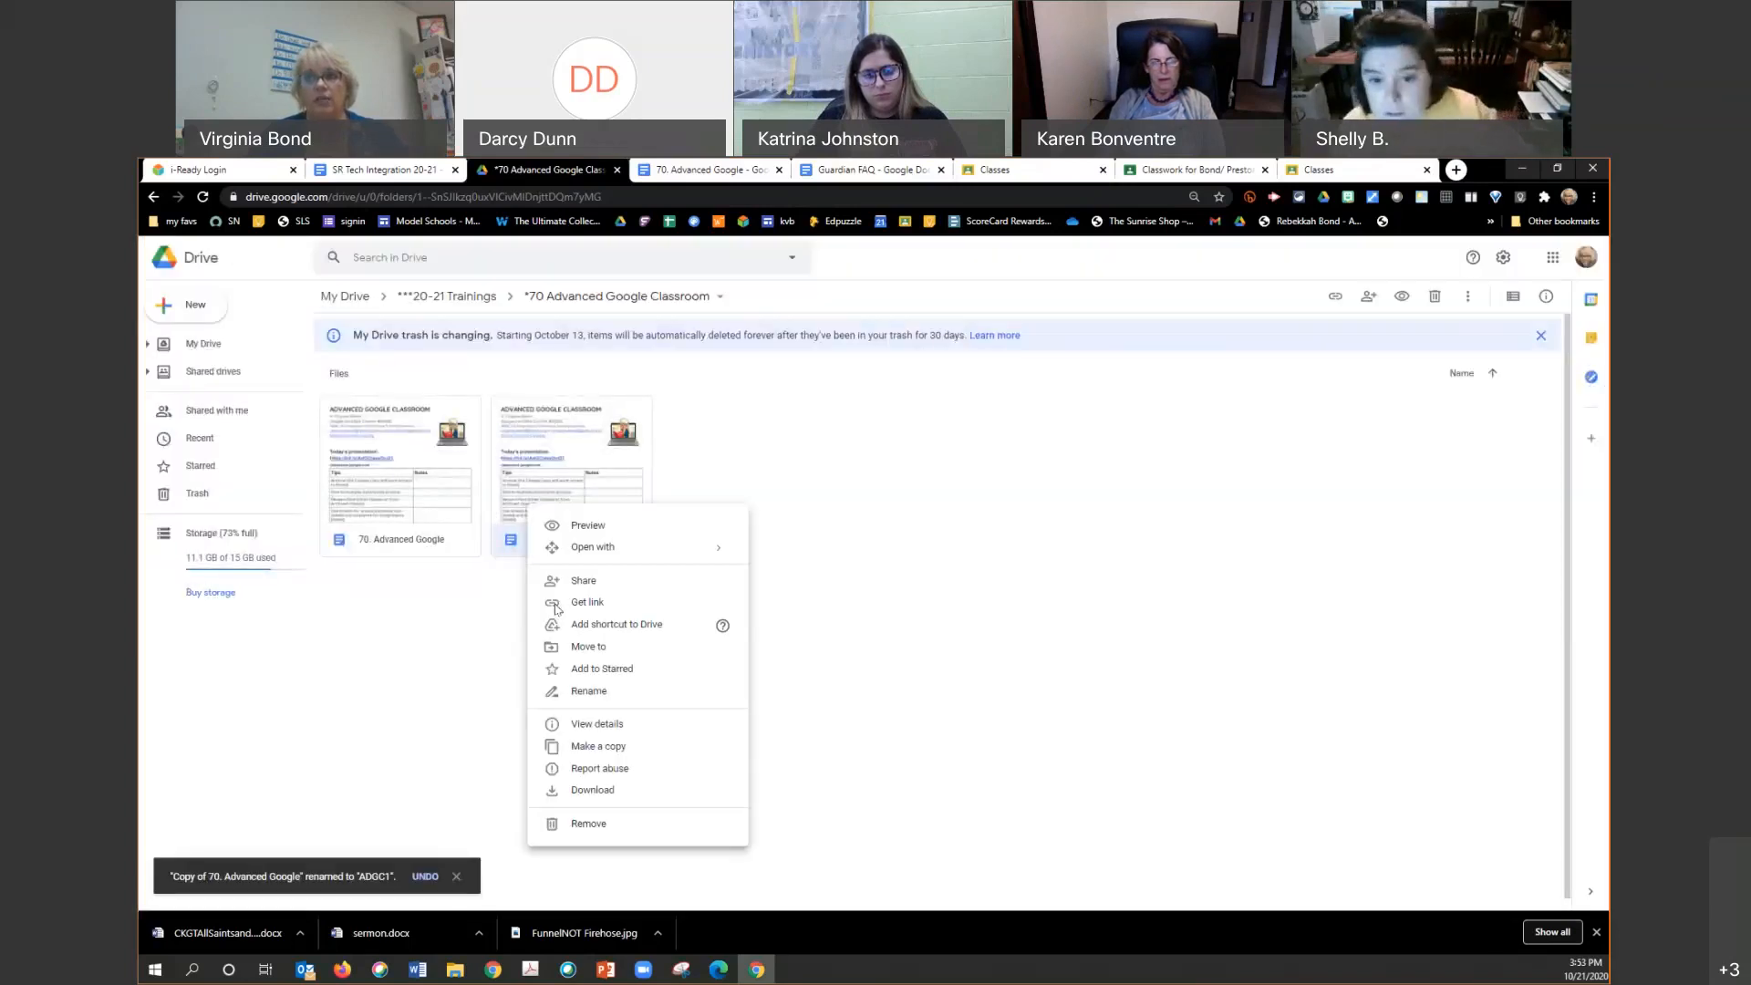
{"action": "left_click", "coordinate": [568, 743]}
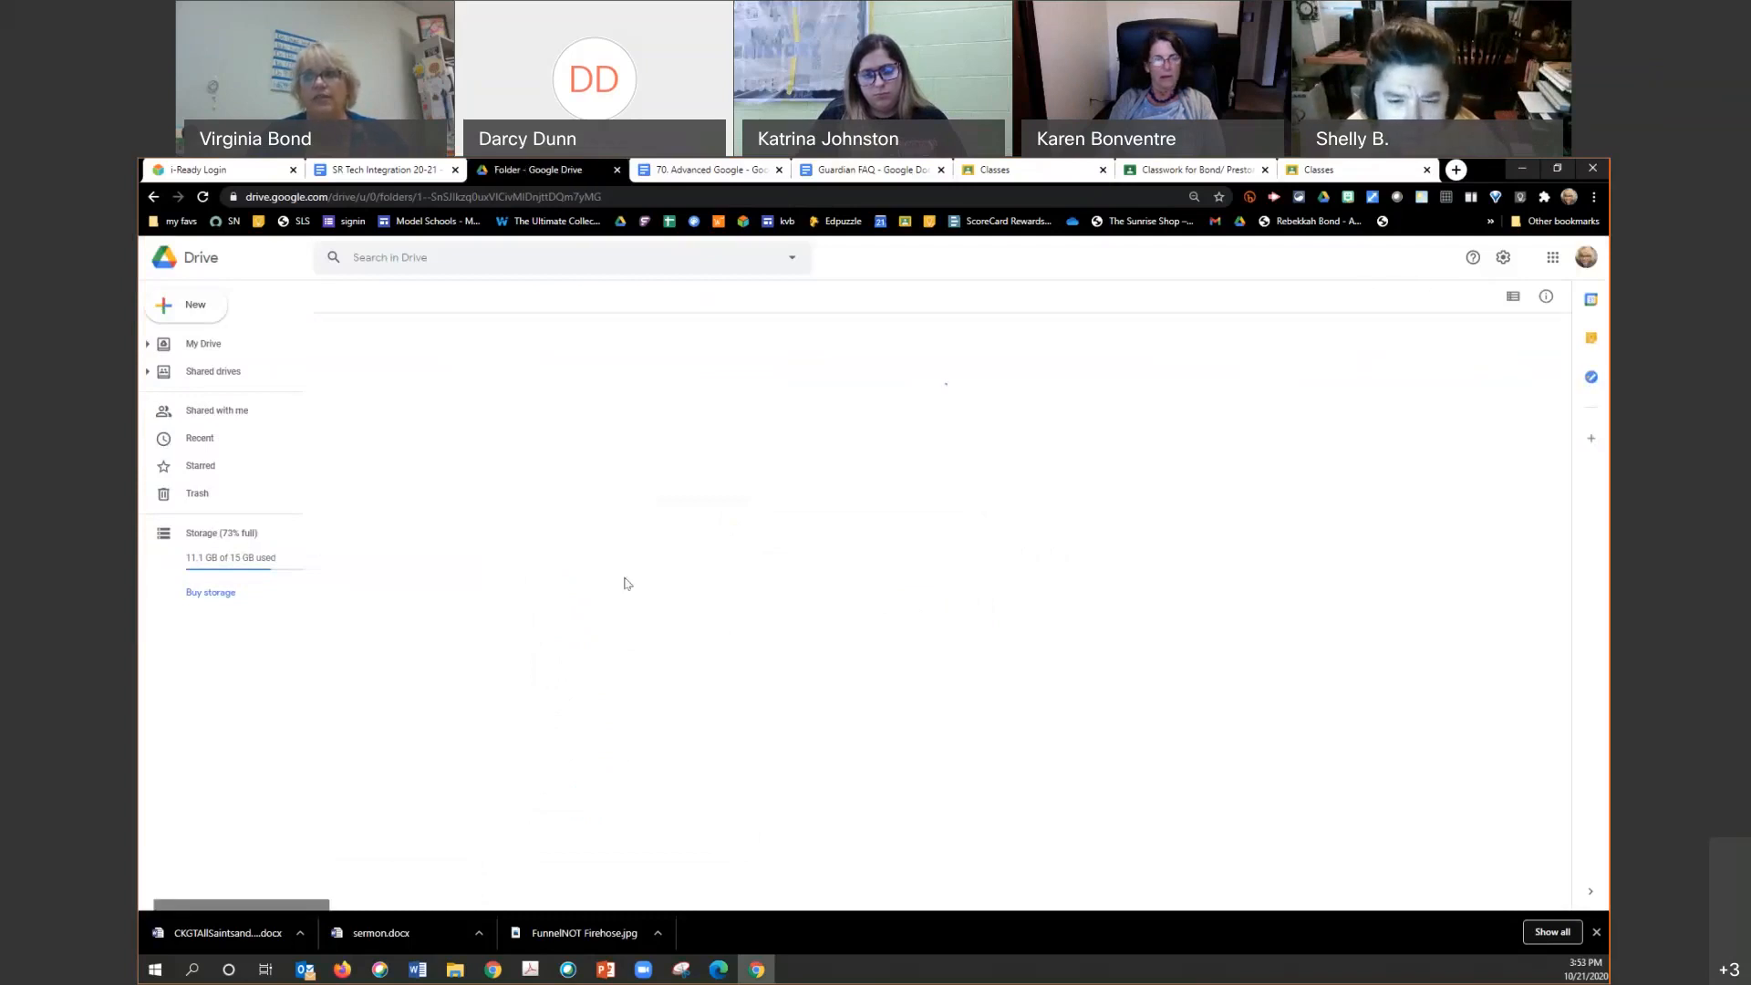
{"action": "right_click", "coordinate": [737, 538]}
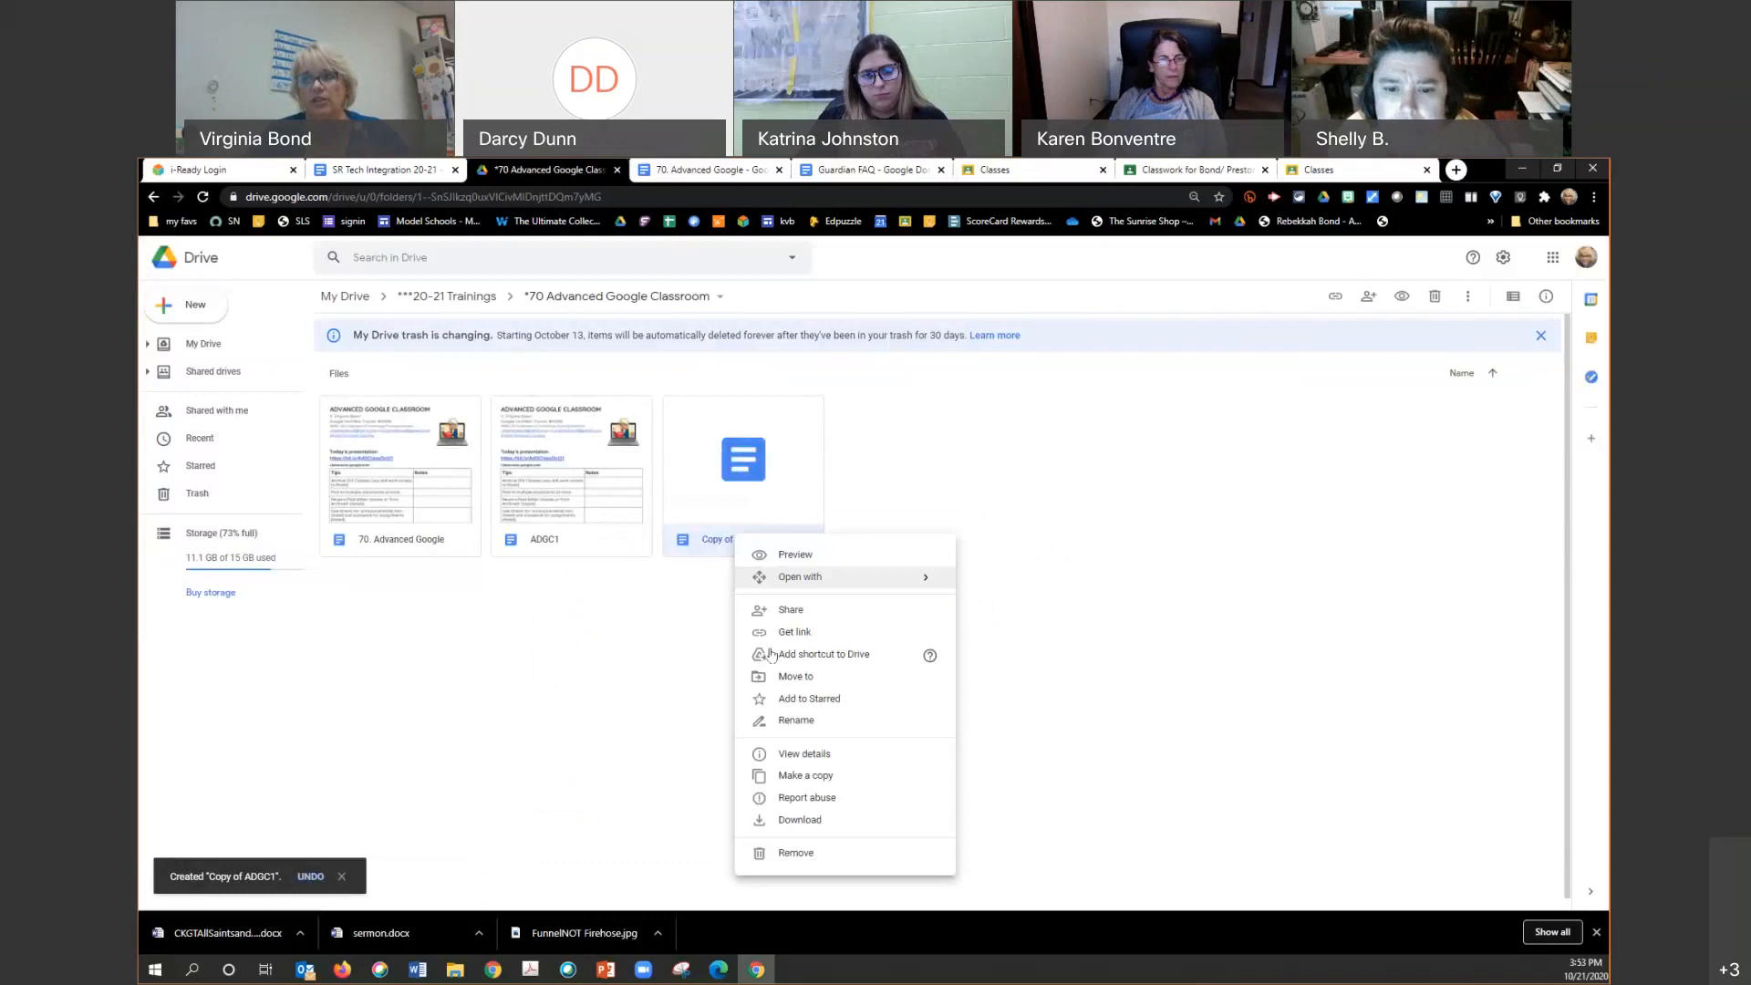
{"action": "left_click", "coordinate": [795, 720]}
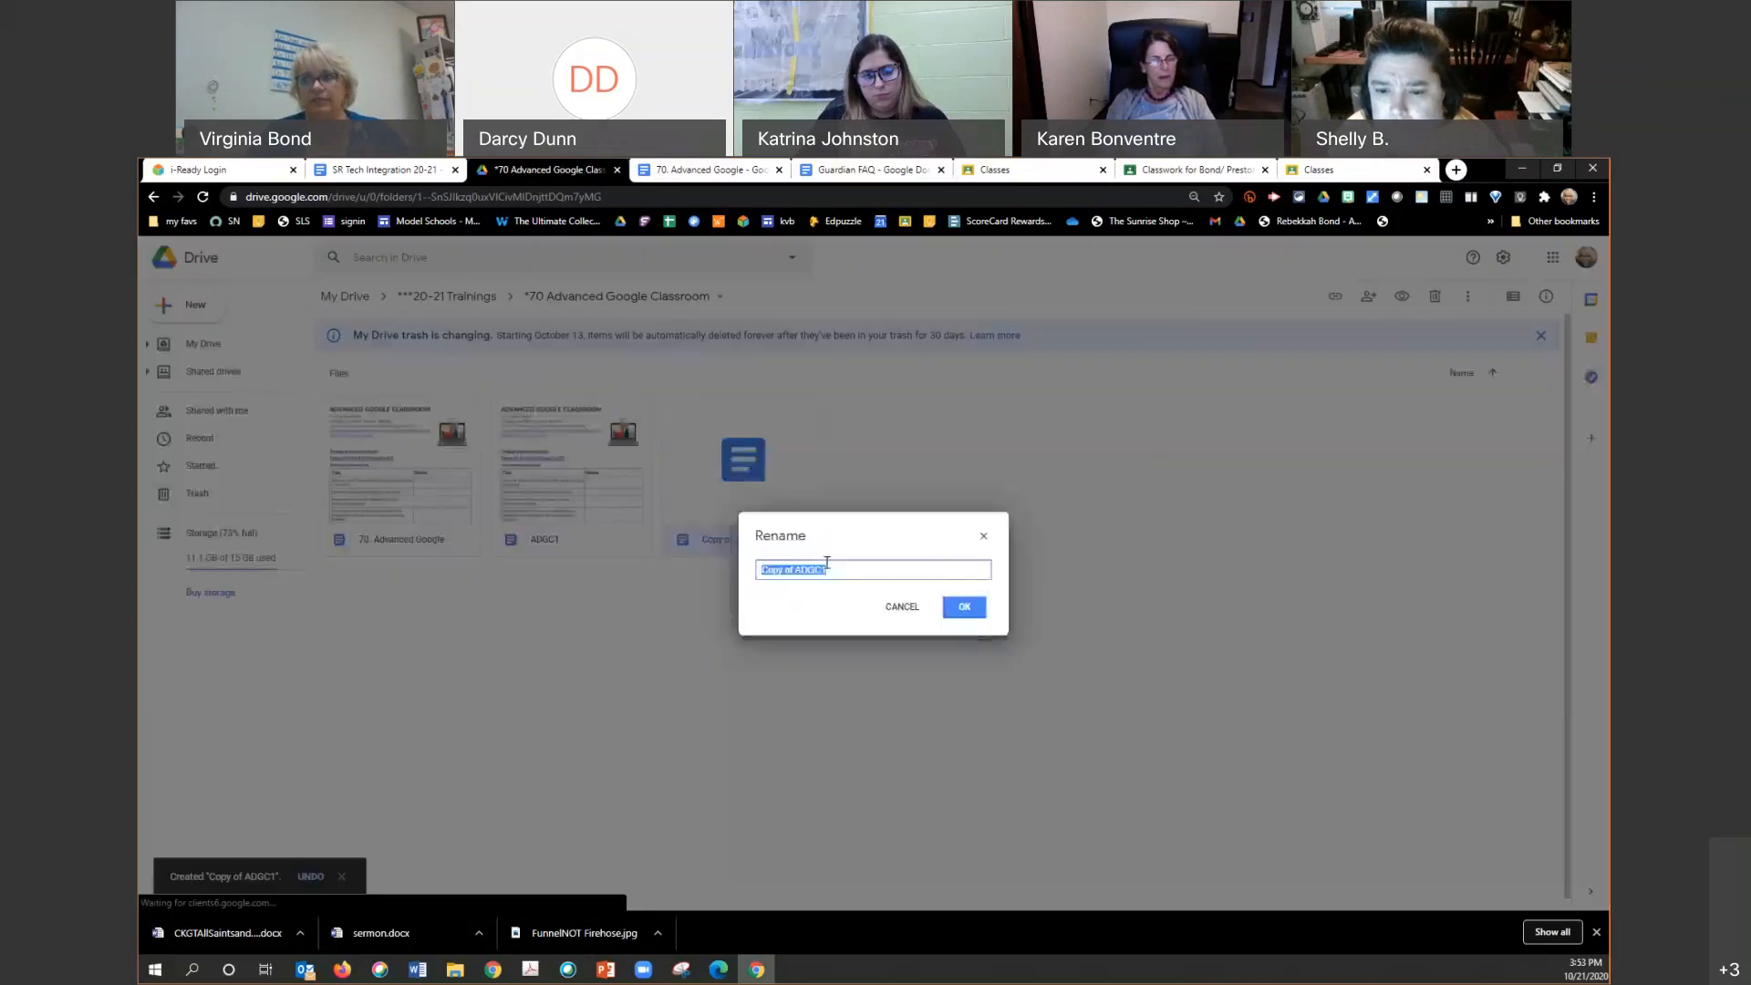
{"action": "type", "text": "a"}
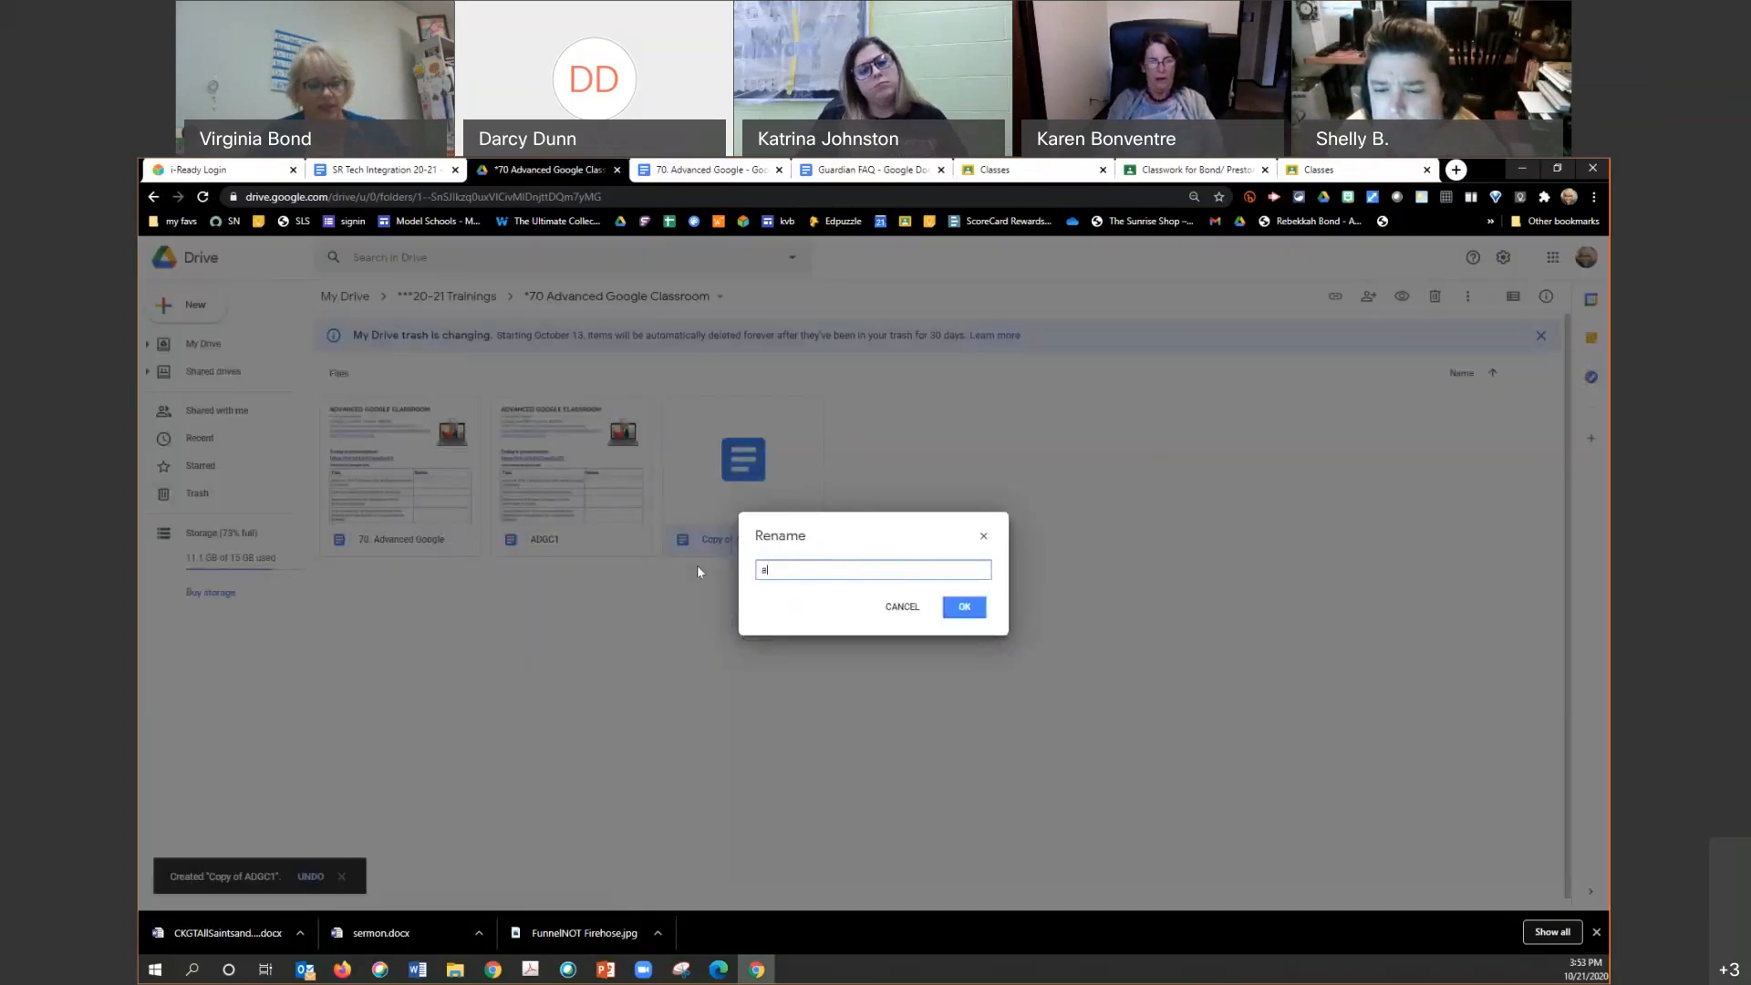
{"action": "type", "text": "dgc2"}
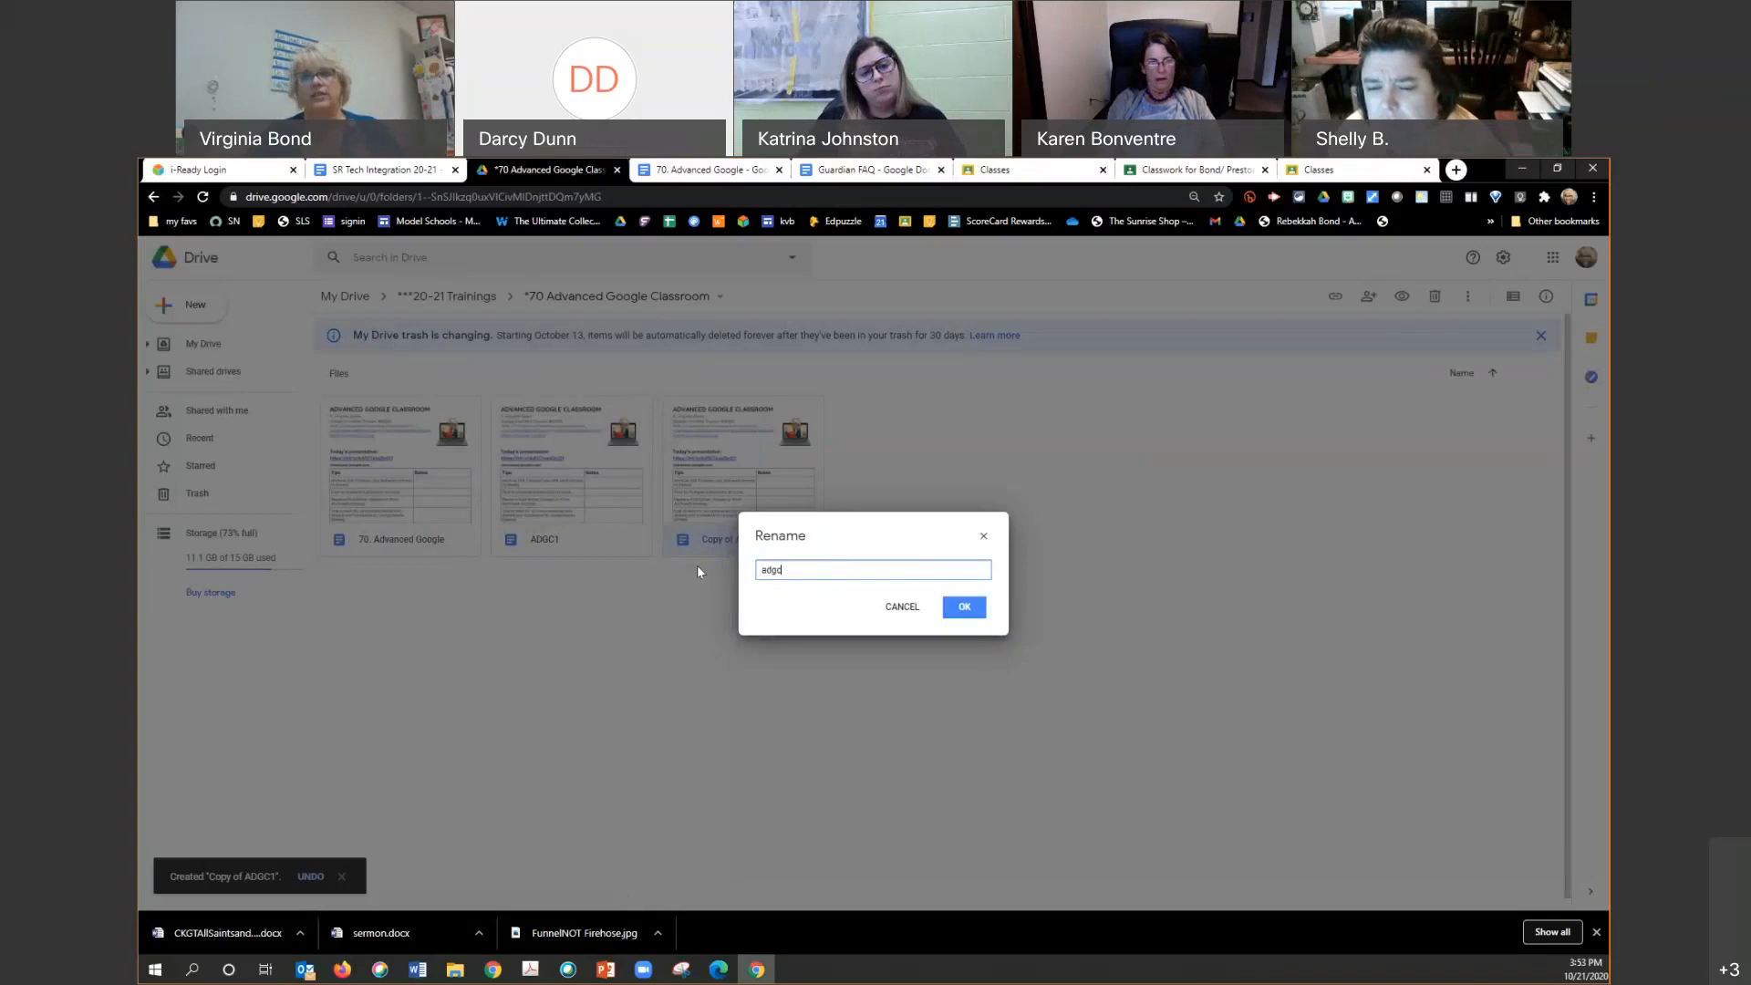
{"action": "key", "text": "Return"}
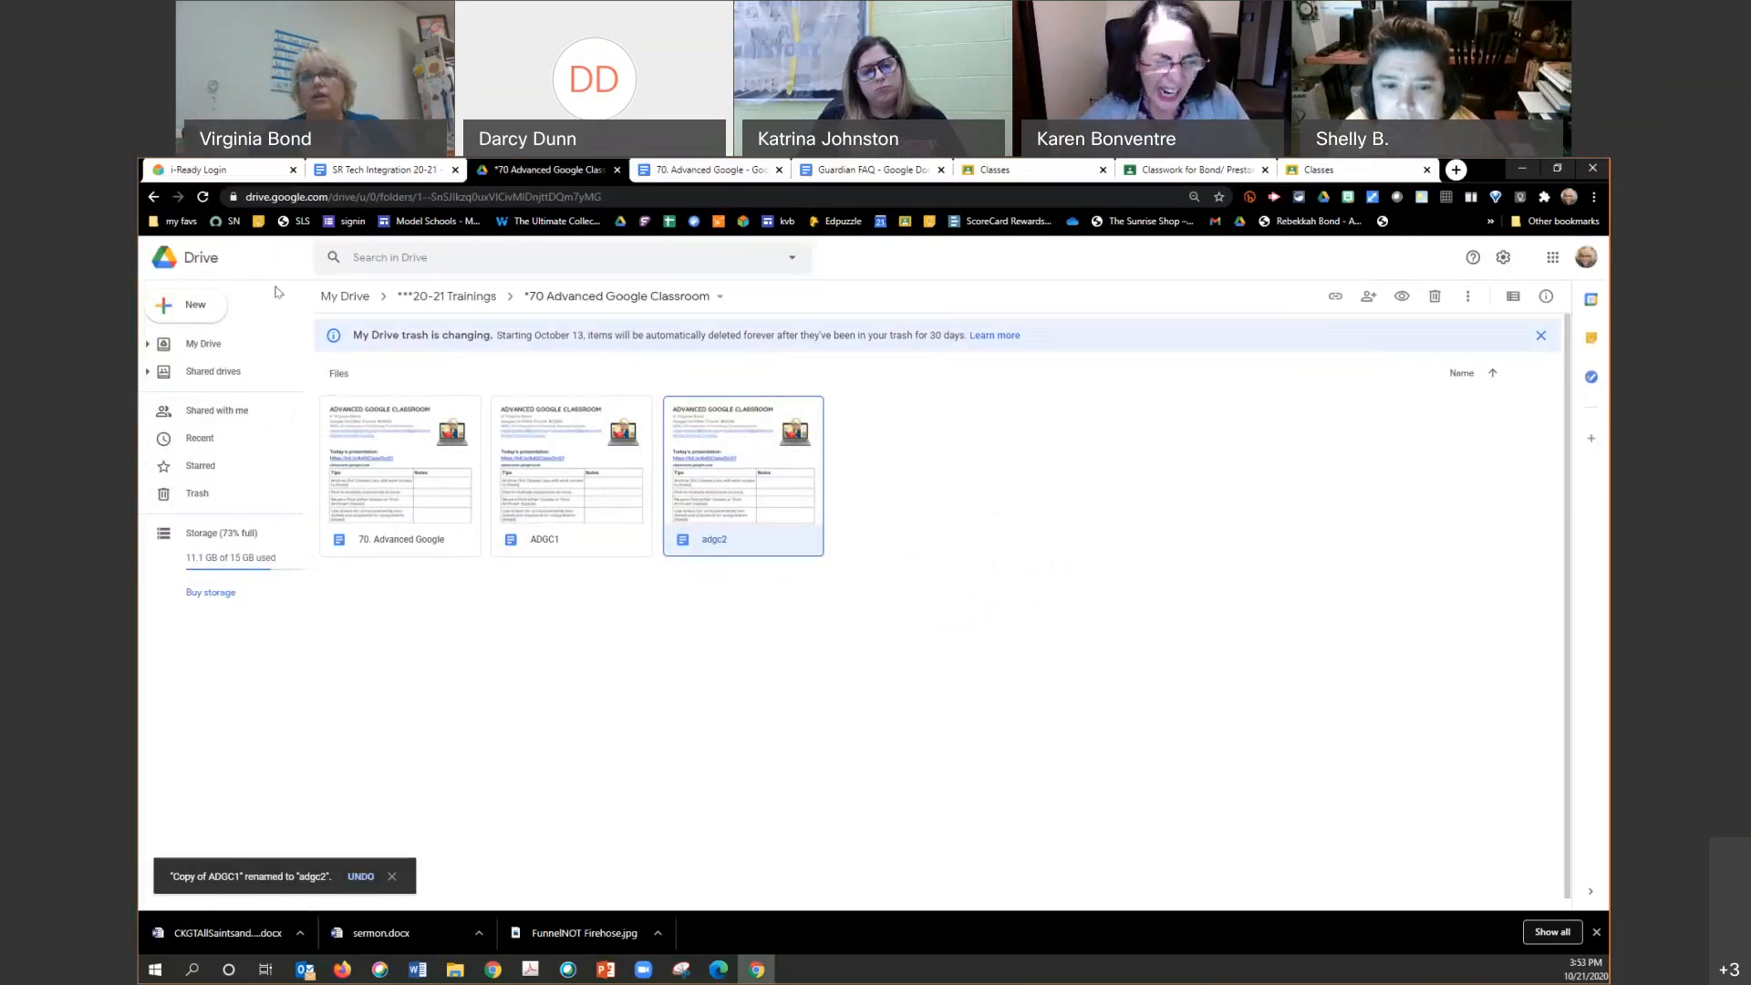
Step: Open the ADGC1 document for editing
{"action": "left_click", "coordinate": [551, 488]}
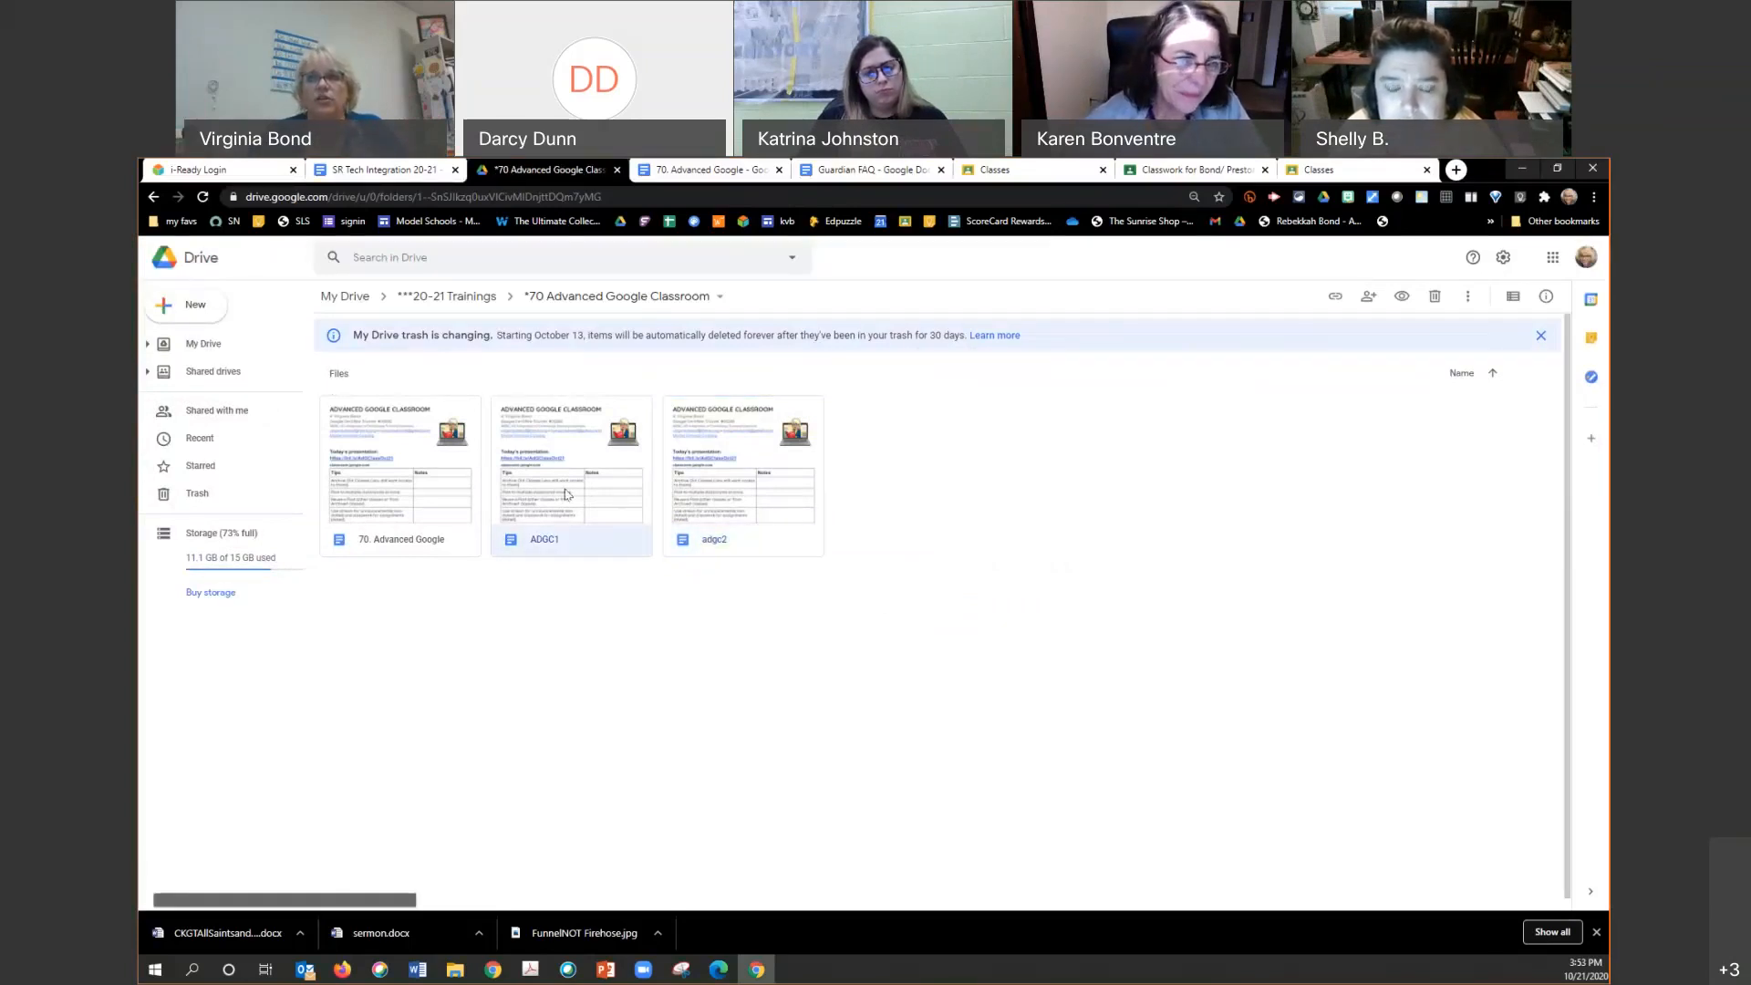
{"action": "right_click", "coordinate": [564, 494]}
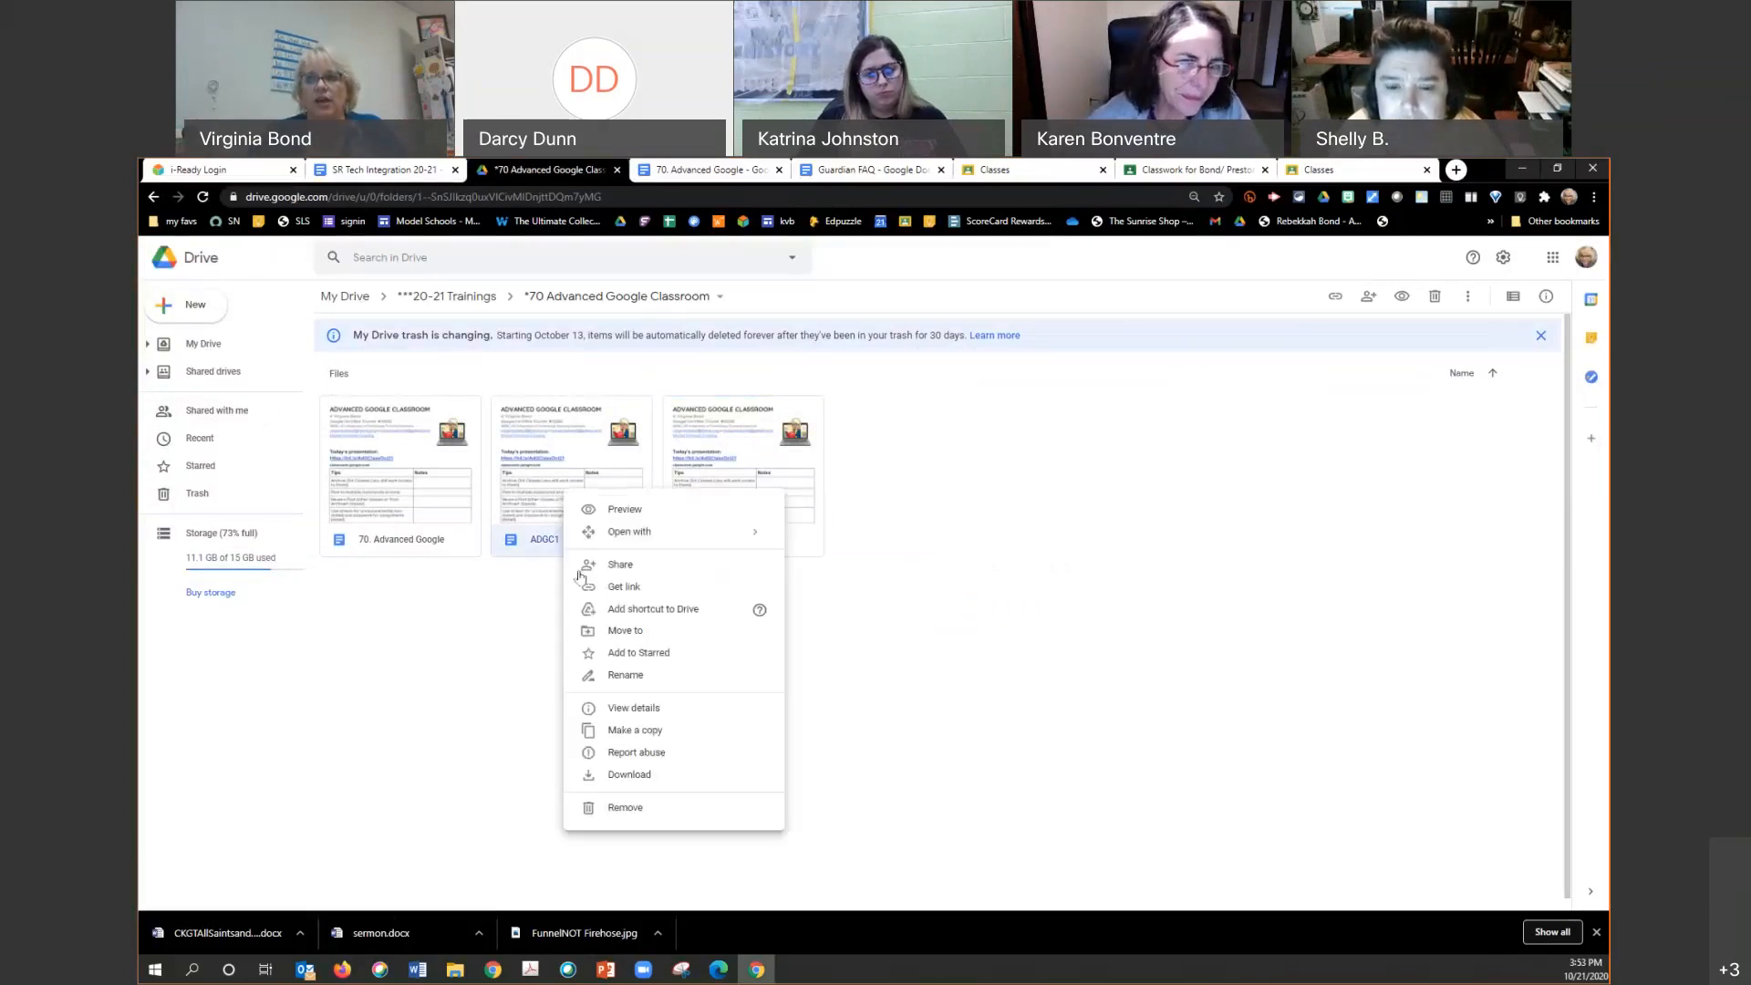
{"action": "left_click", "coordinate": [559, 486]}
{"action": "double_click", "coordinate": [558, 487]}
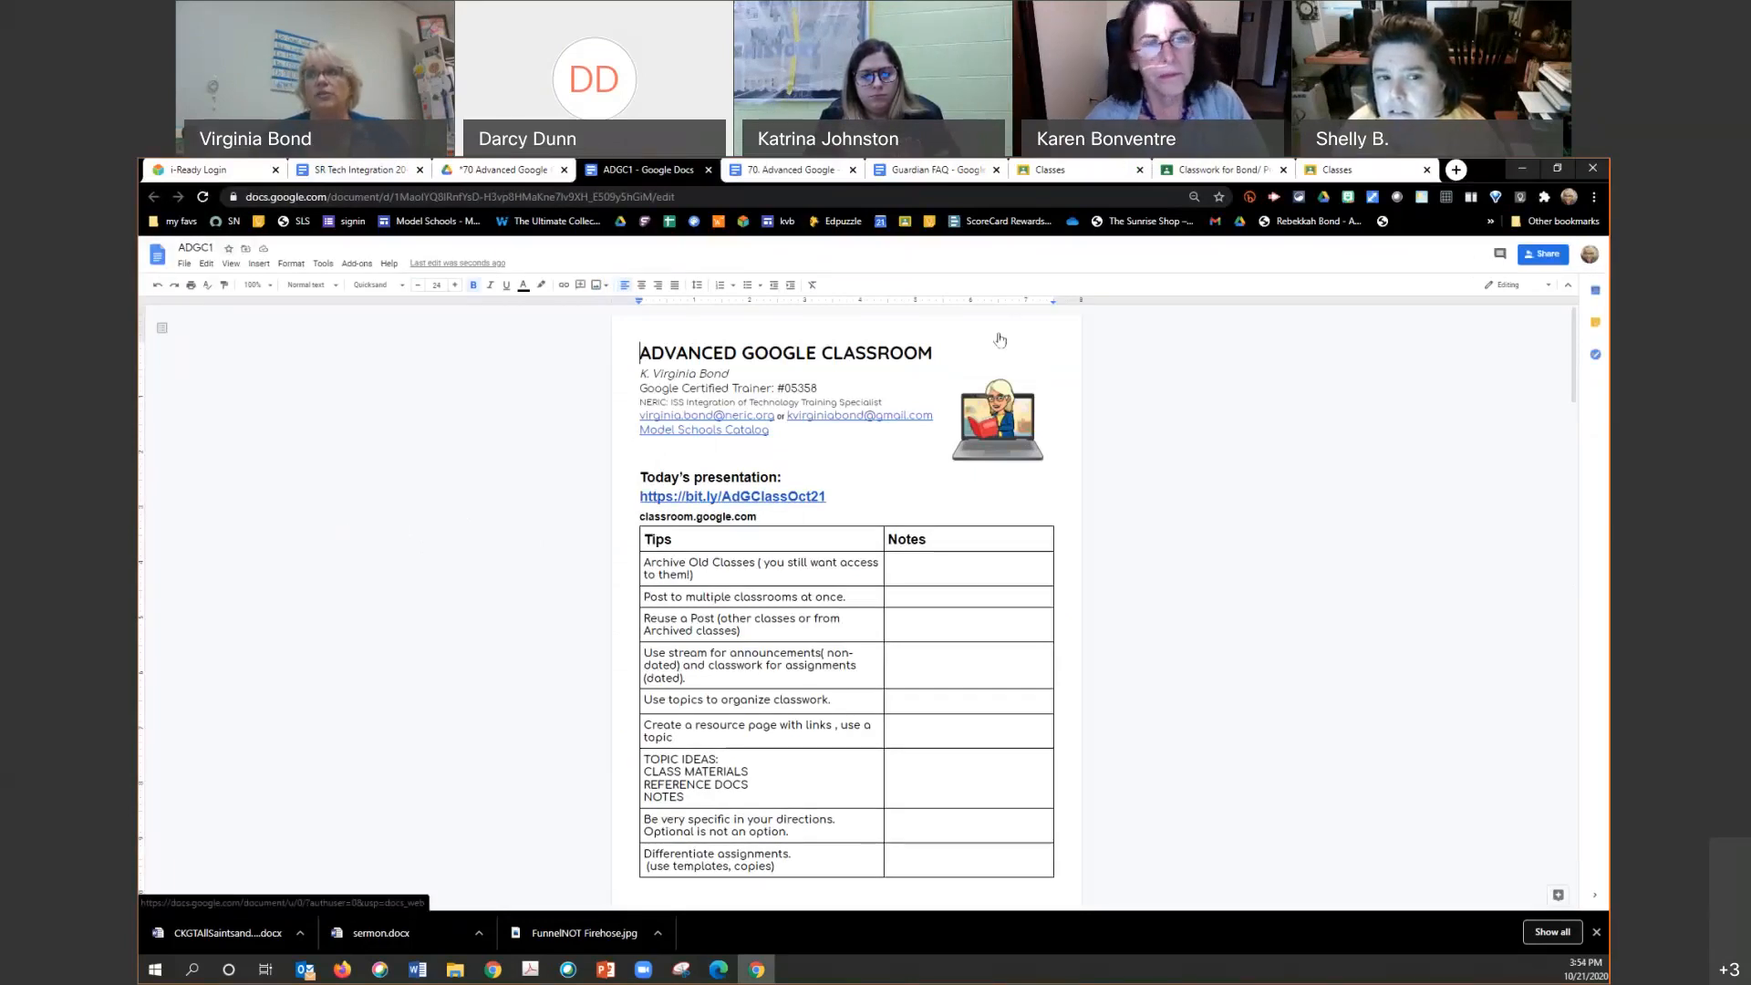
Step: Highlight the "ADVANCED GOOGLE CLASSROOM" heading at the start of the document in magenta
{"action": "left_click_drag", "start_coordinate": [937, 353], "coordinate": [624, 342]}
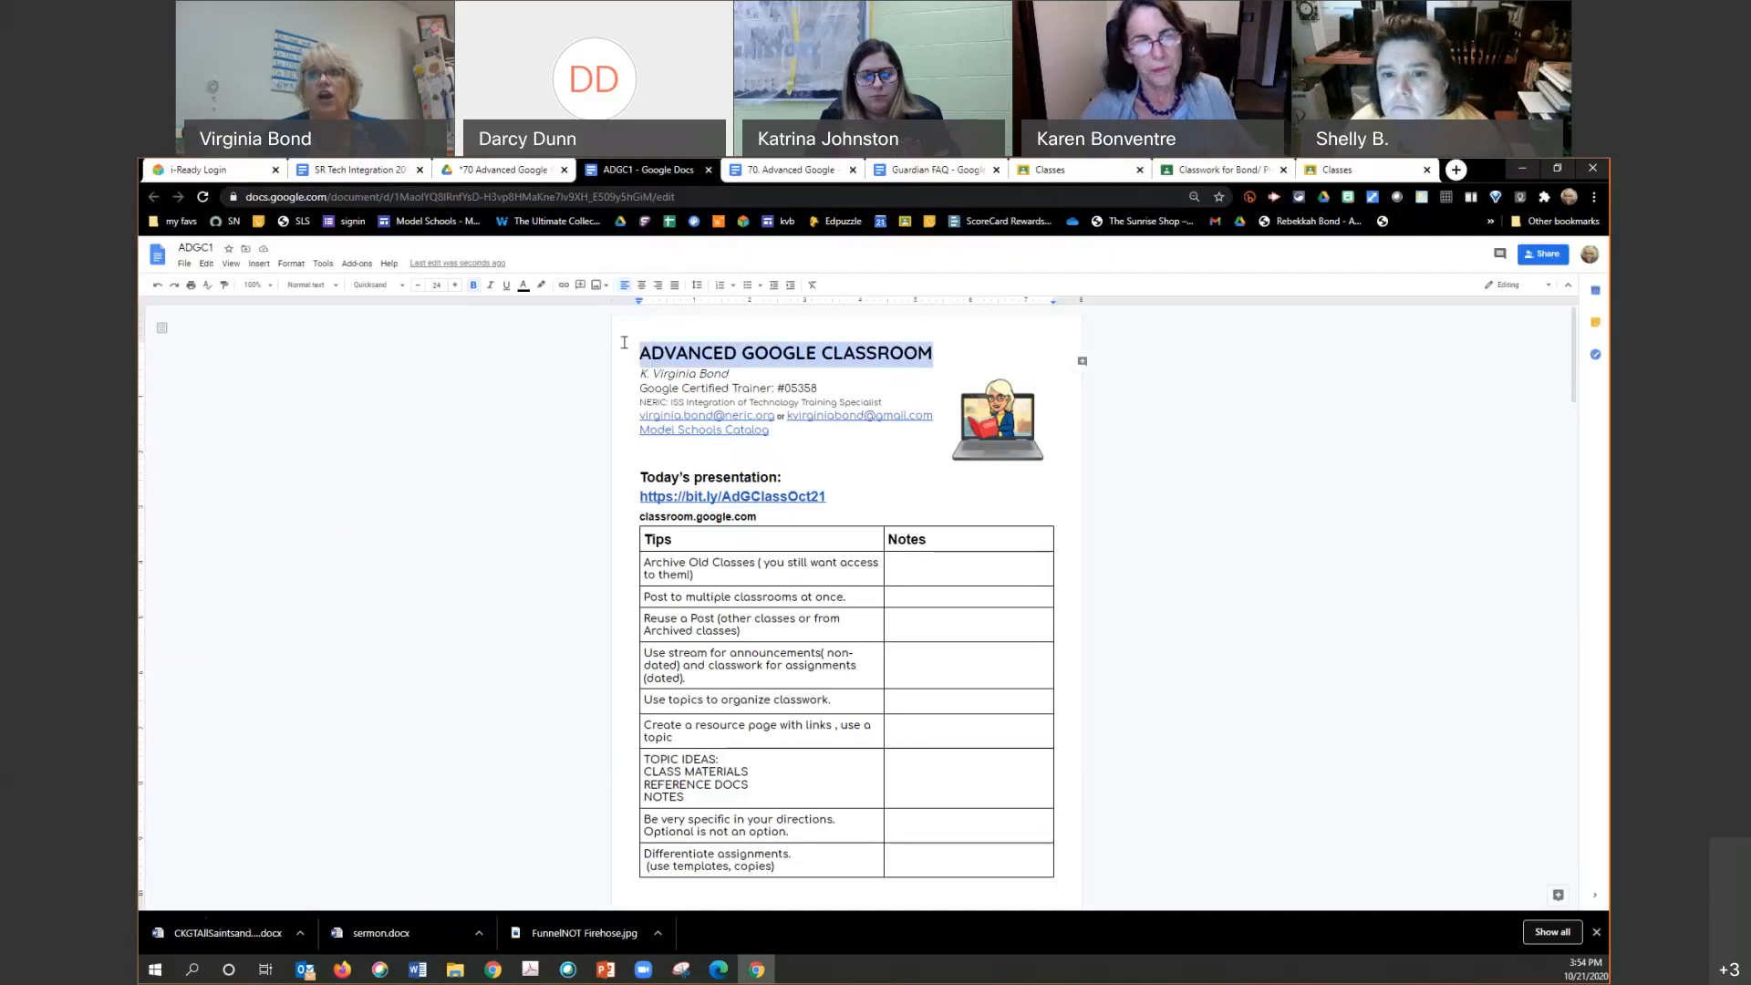
{"action": "left_click", "coordinate": [537, 286]}
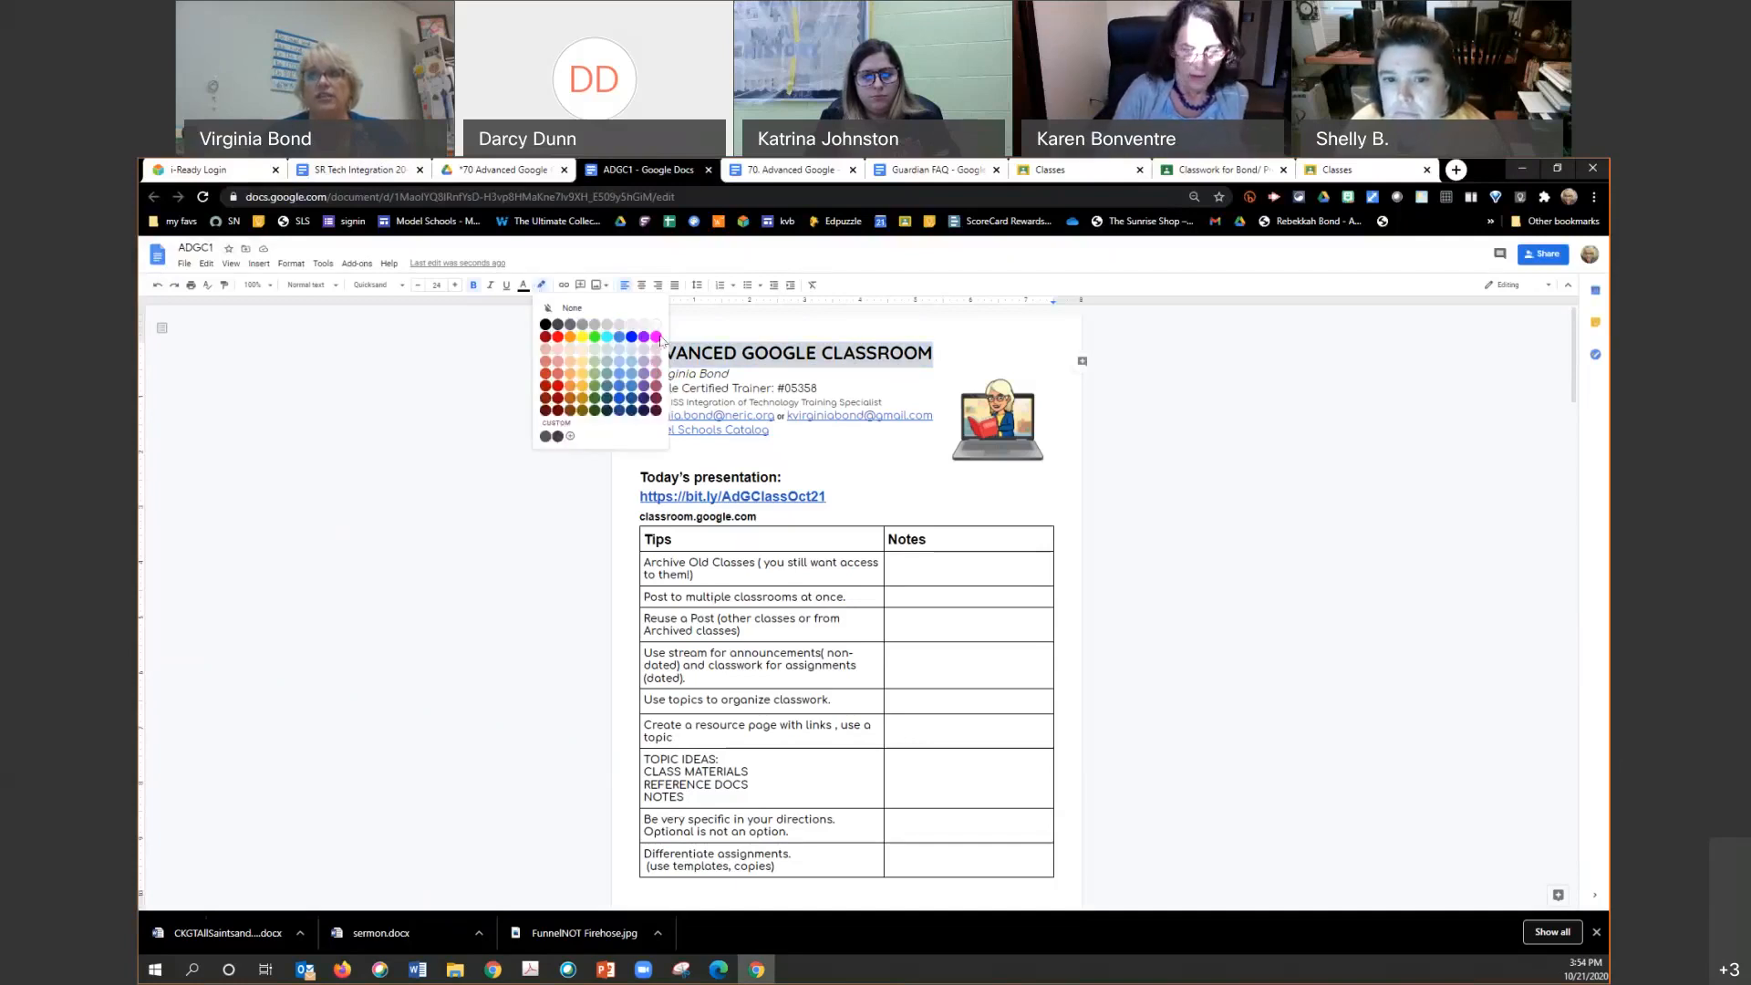
{"action": "left_click", "coordinate": [657, 337]}
{"action": "left_click", "coordinate": [1047, 424]}
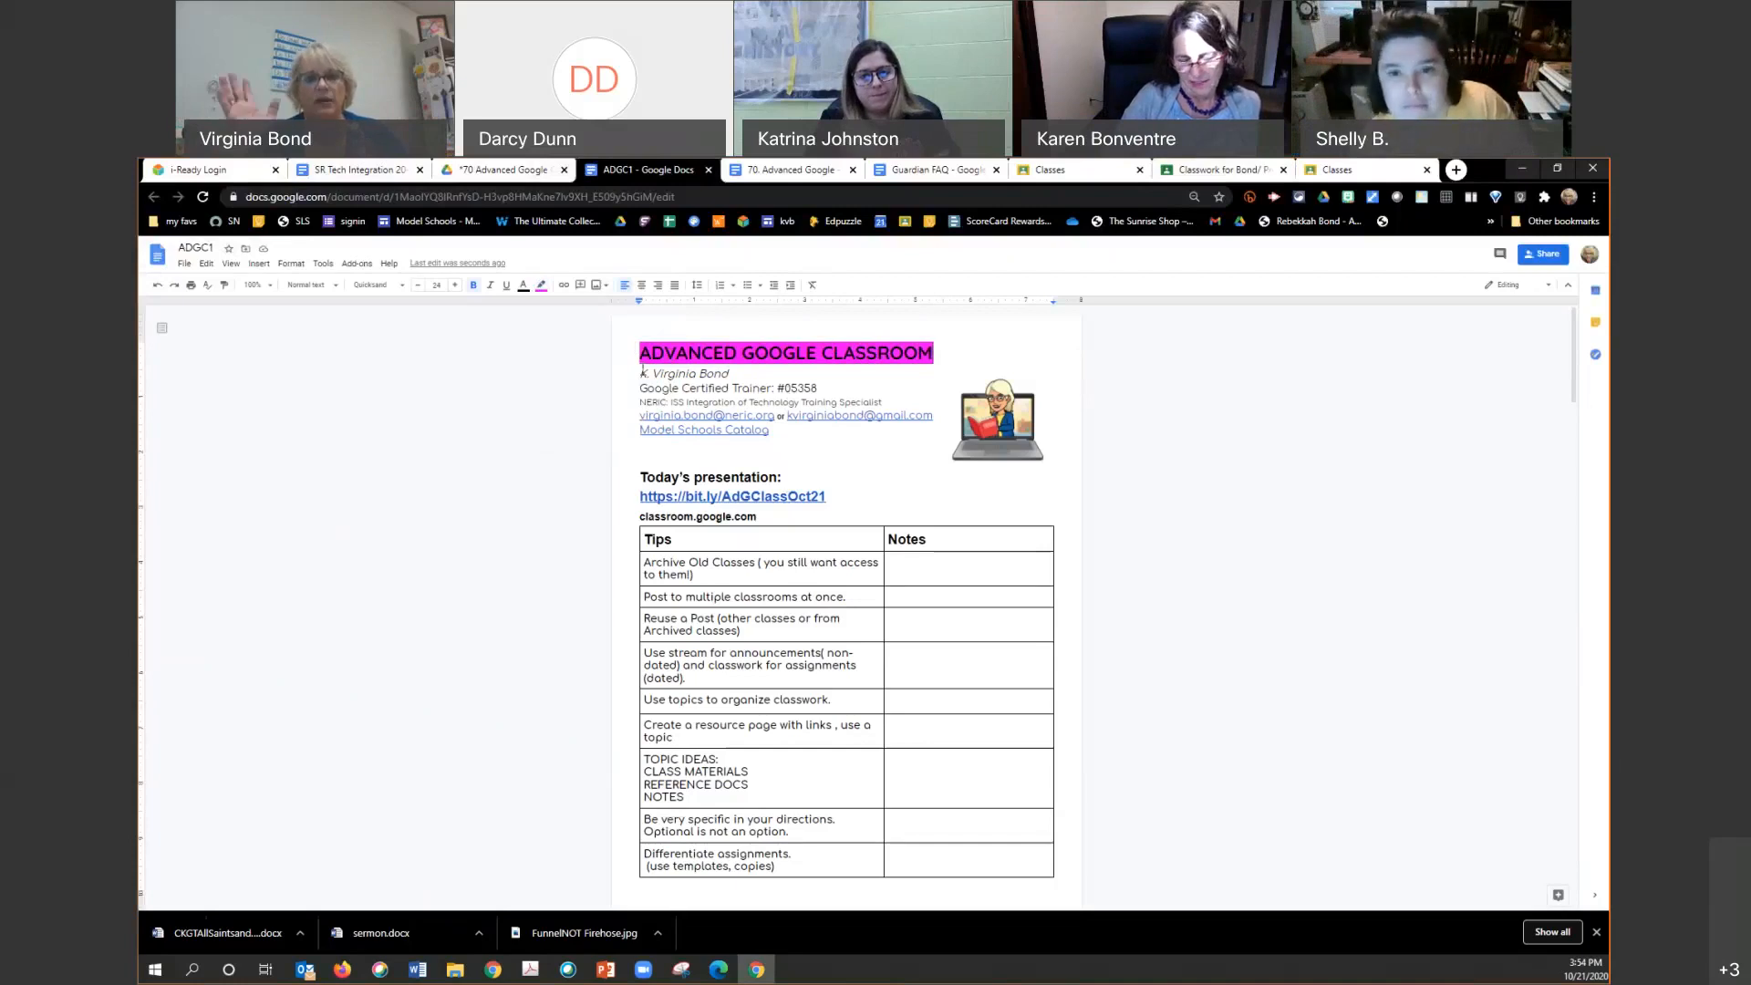
{"action": "left_click_drag", "start_coordinate": [1300, 455], "coordinate": [1282, 431]}
Step: Return to the "blah blah balh" assignment in Google Classroom and view the recent Google Drive files available for attaching
{"action": "left_click", "coordinate": [1105, 173]}
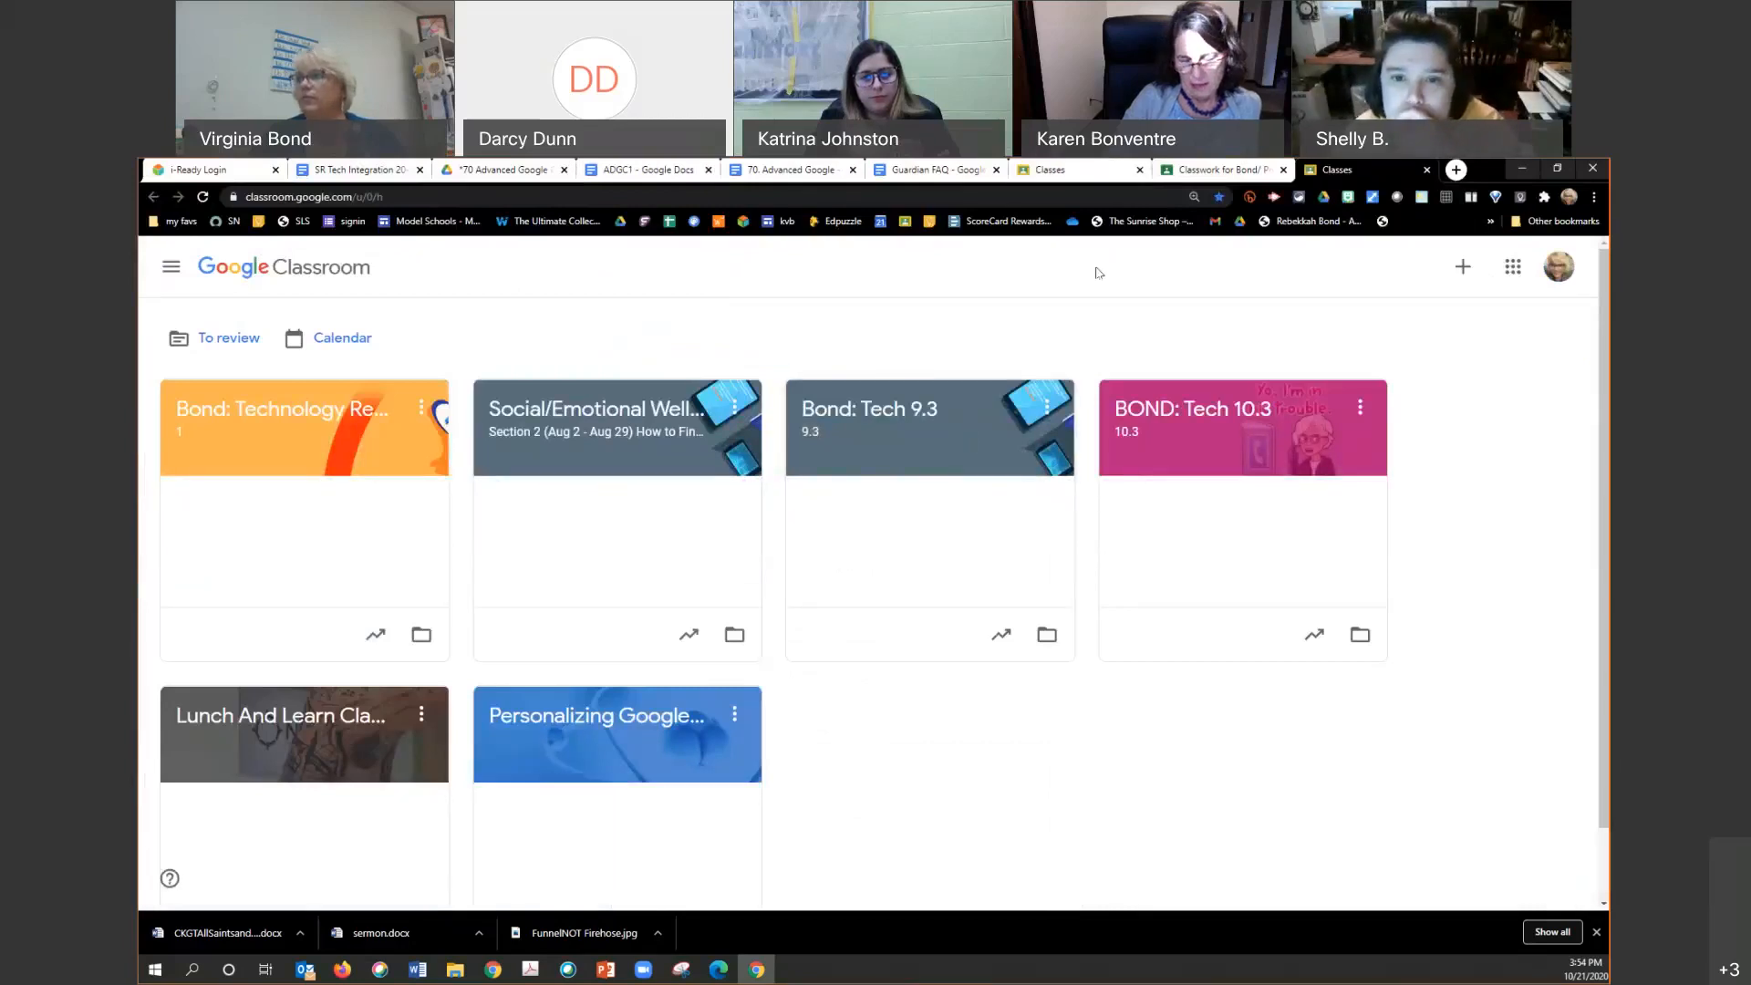
{"action": "left_click", "coordinate": [1204, 173]}
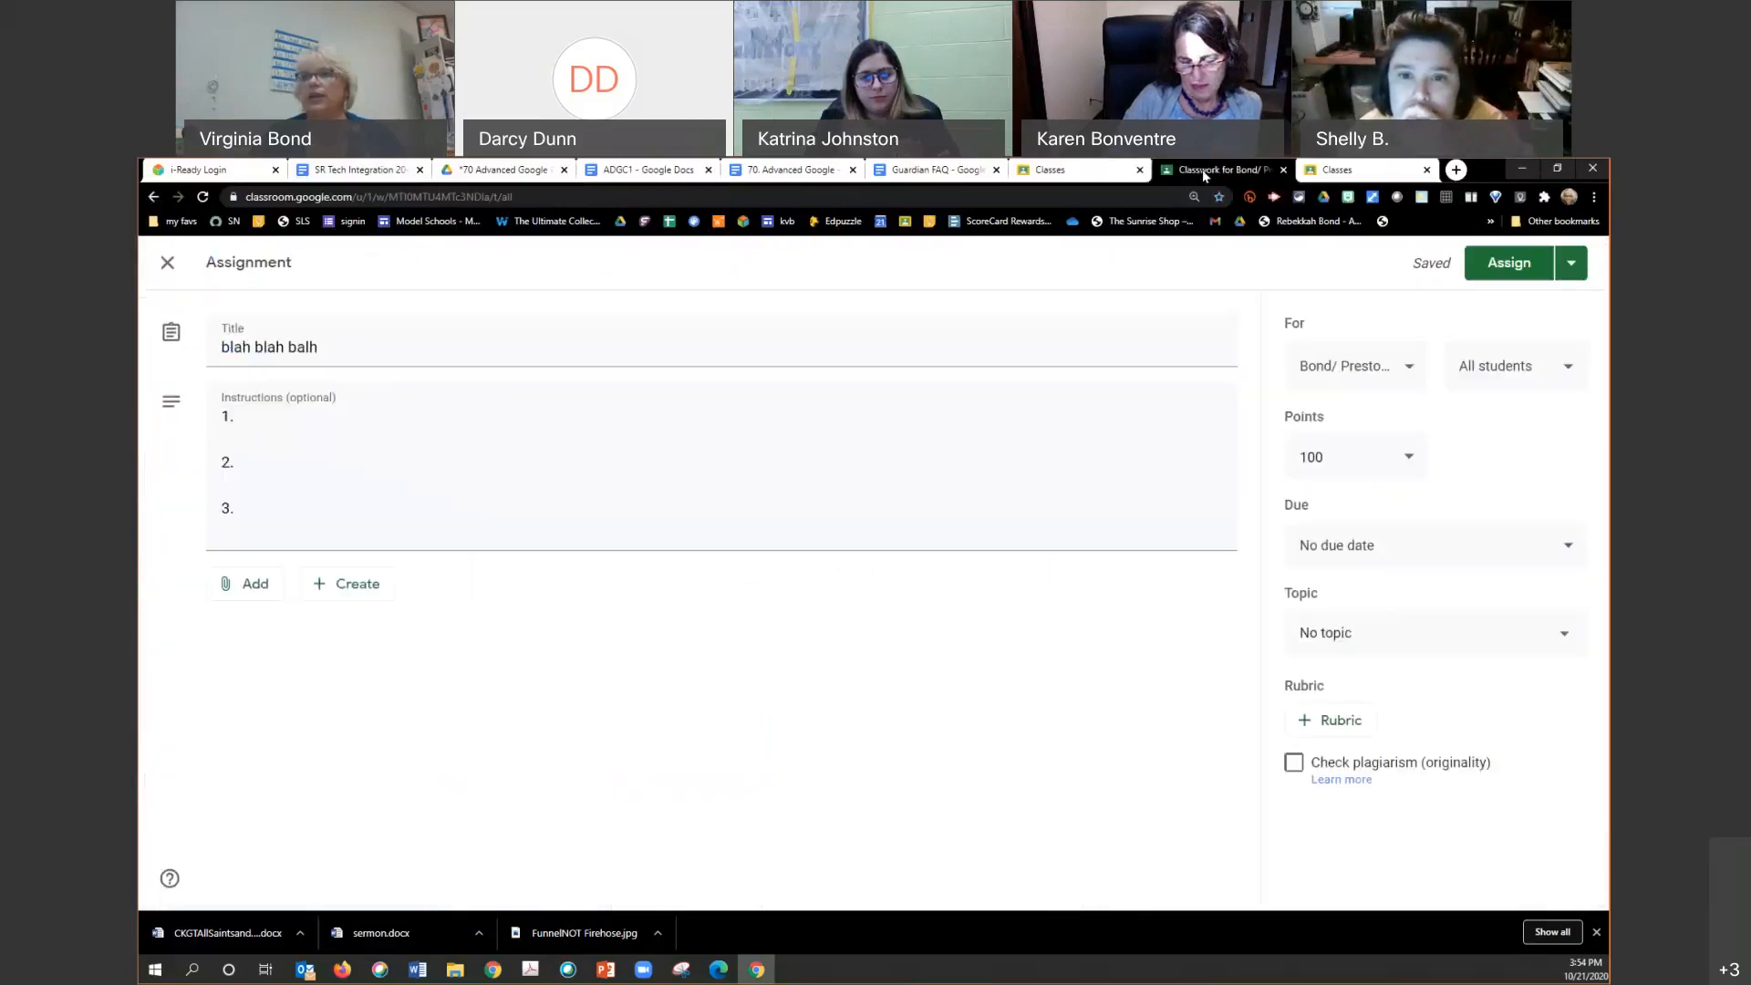
{"action": "left_click", "coordinate": [245, 582]}
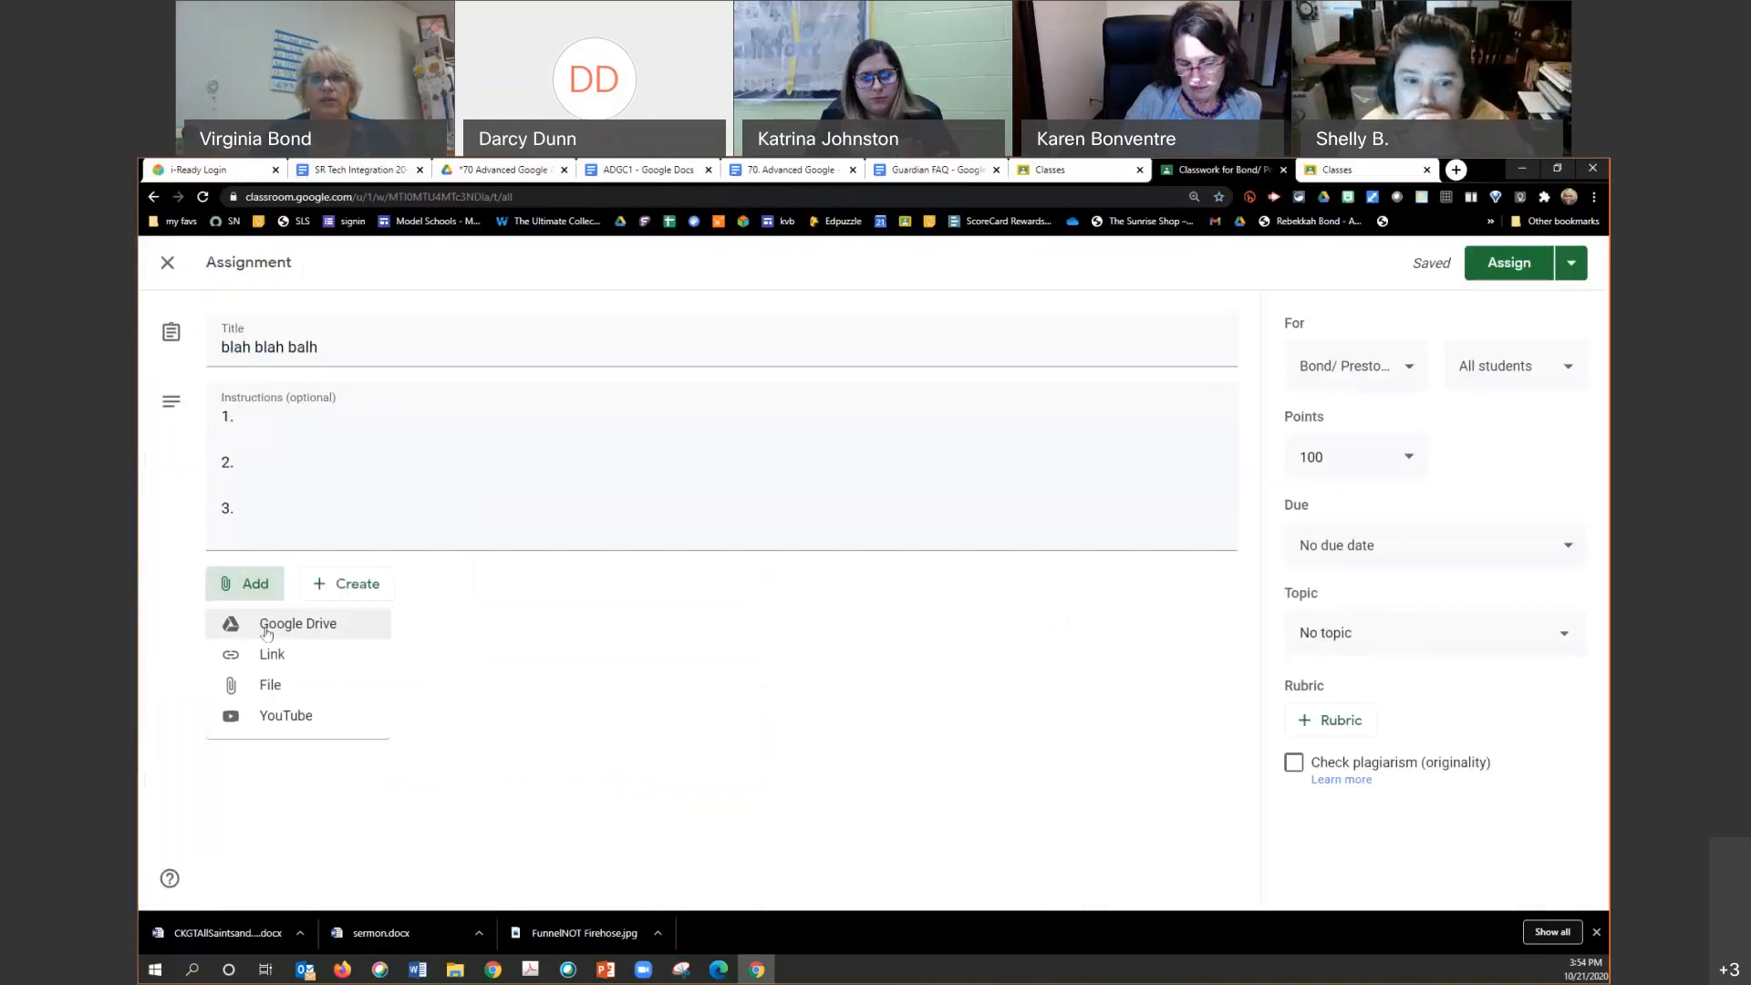
{"action": "left_click", "coordinate": [266, 629]}
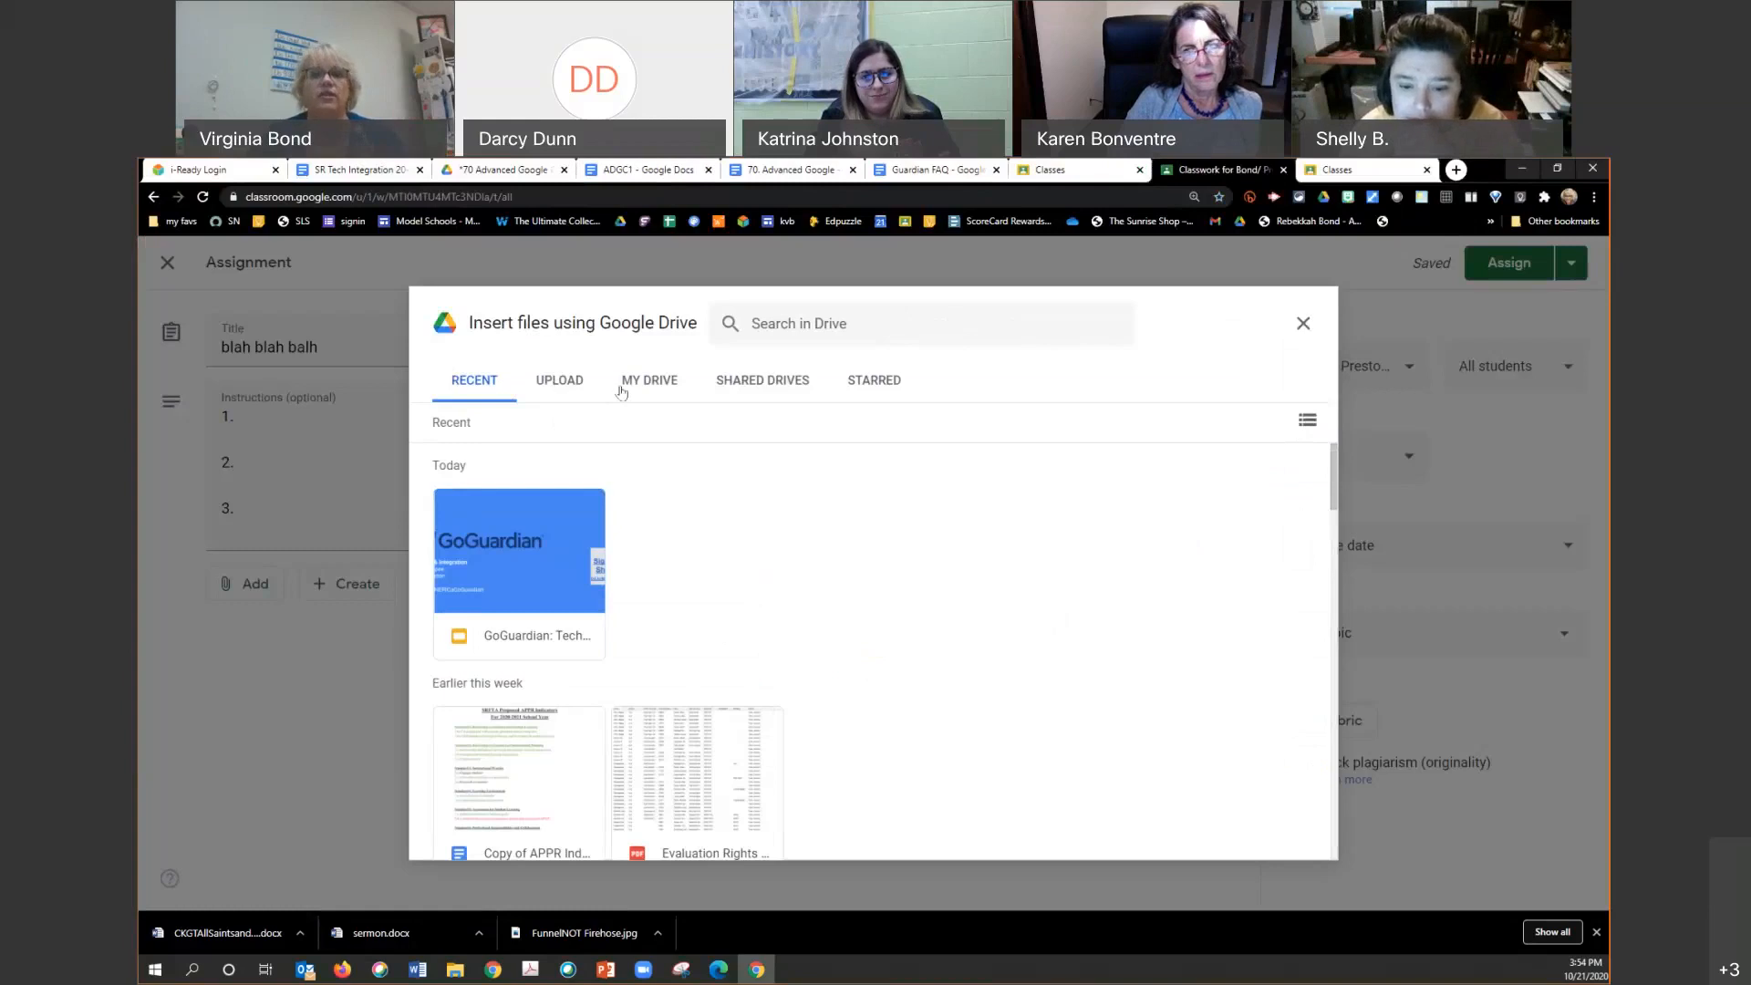
Step: Switch to the other Google Classroom class list, enter the Tech 9.3 class and start a new assignment in its classwork
{"action": "left_click", "coordinate": [1400, 170]}
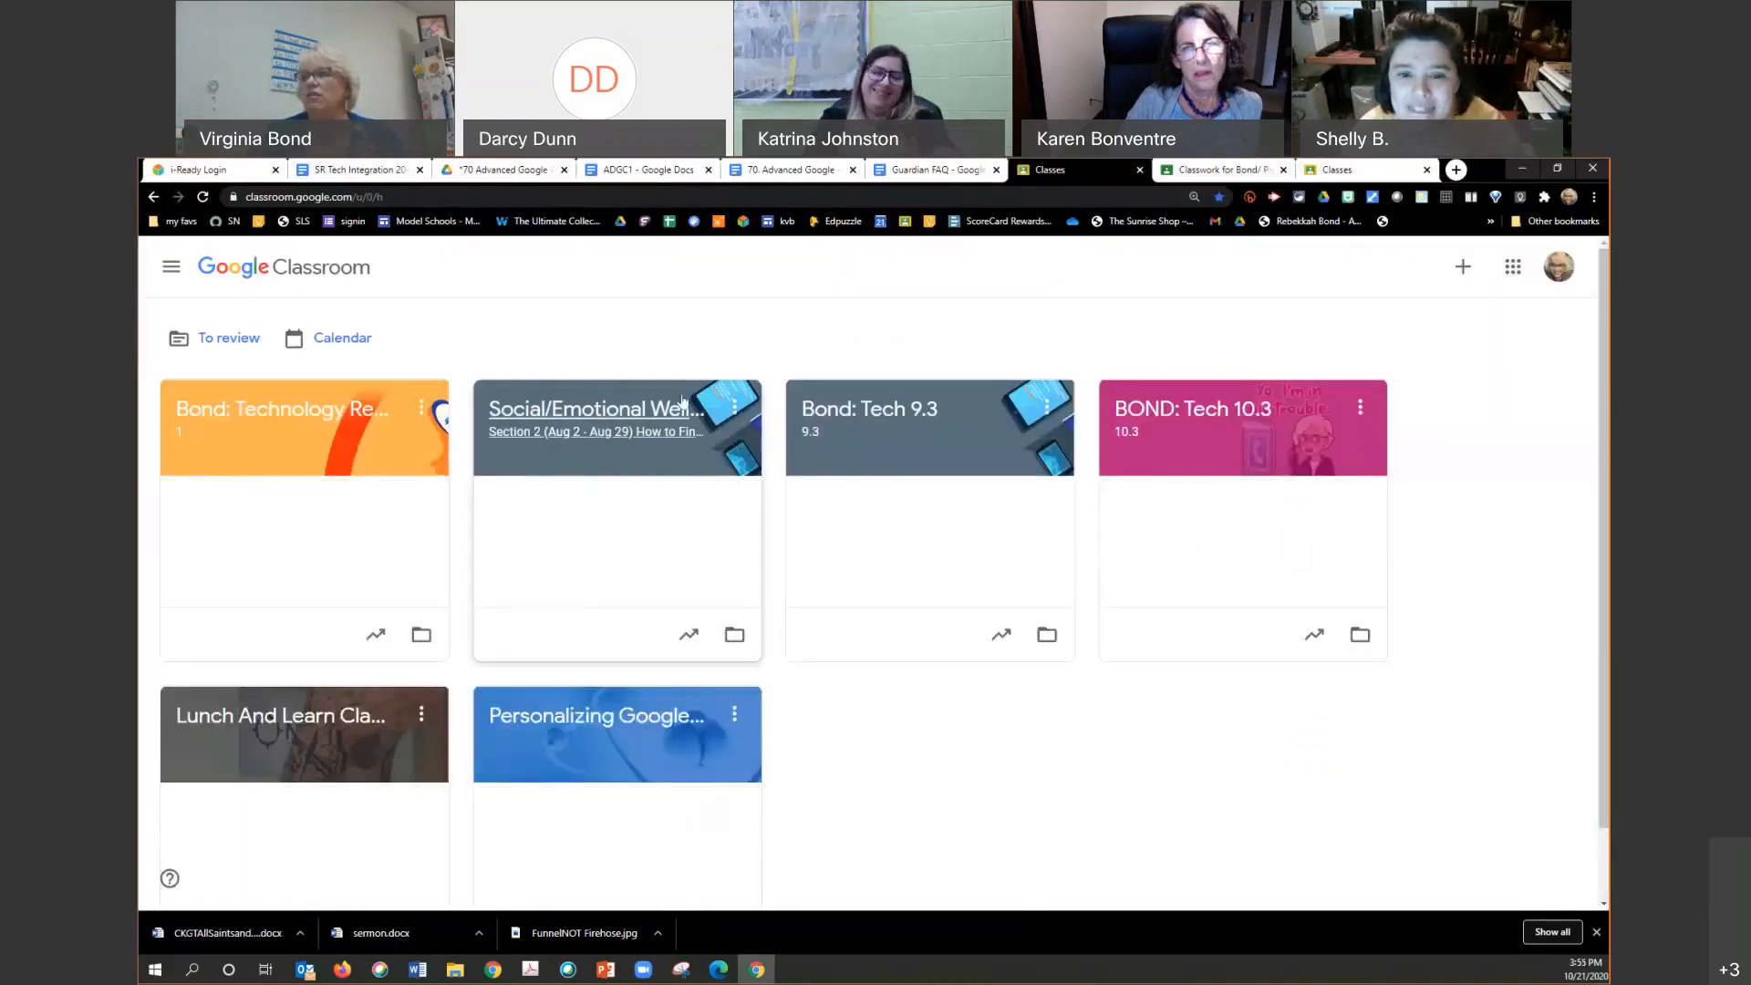
{"action": "left_click", "coordinate": [867, 395]}
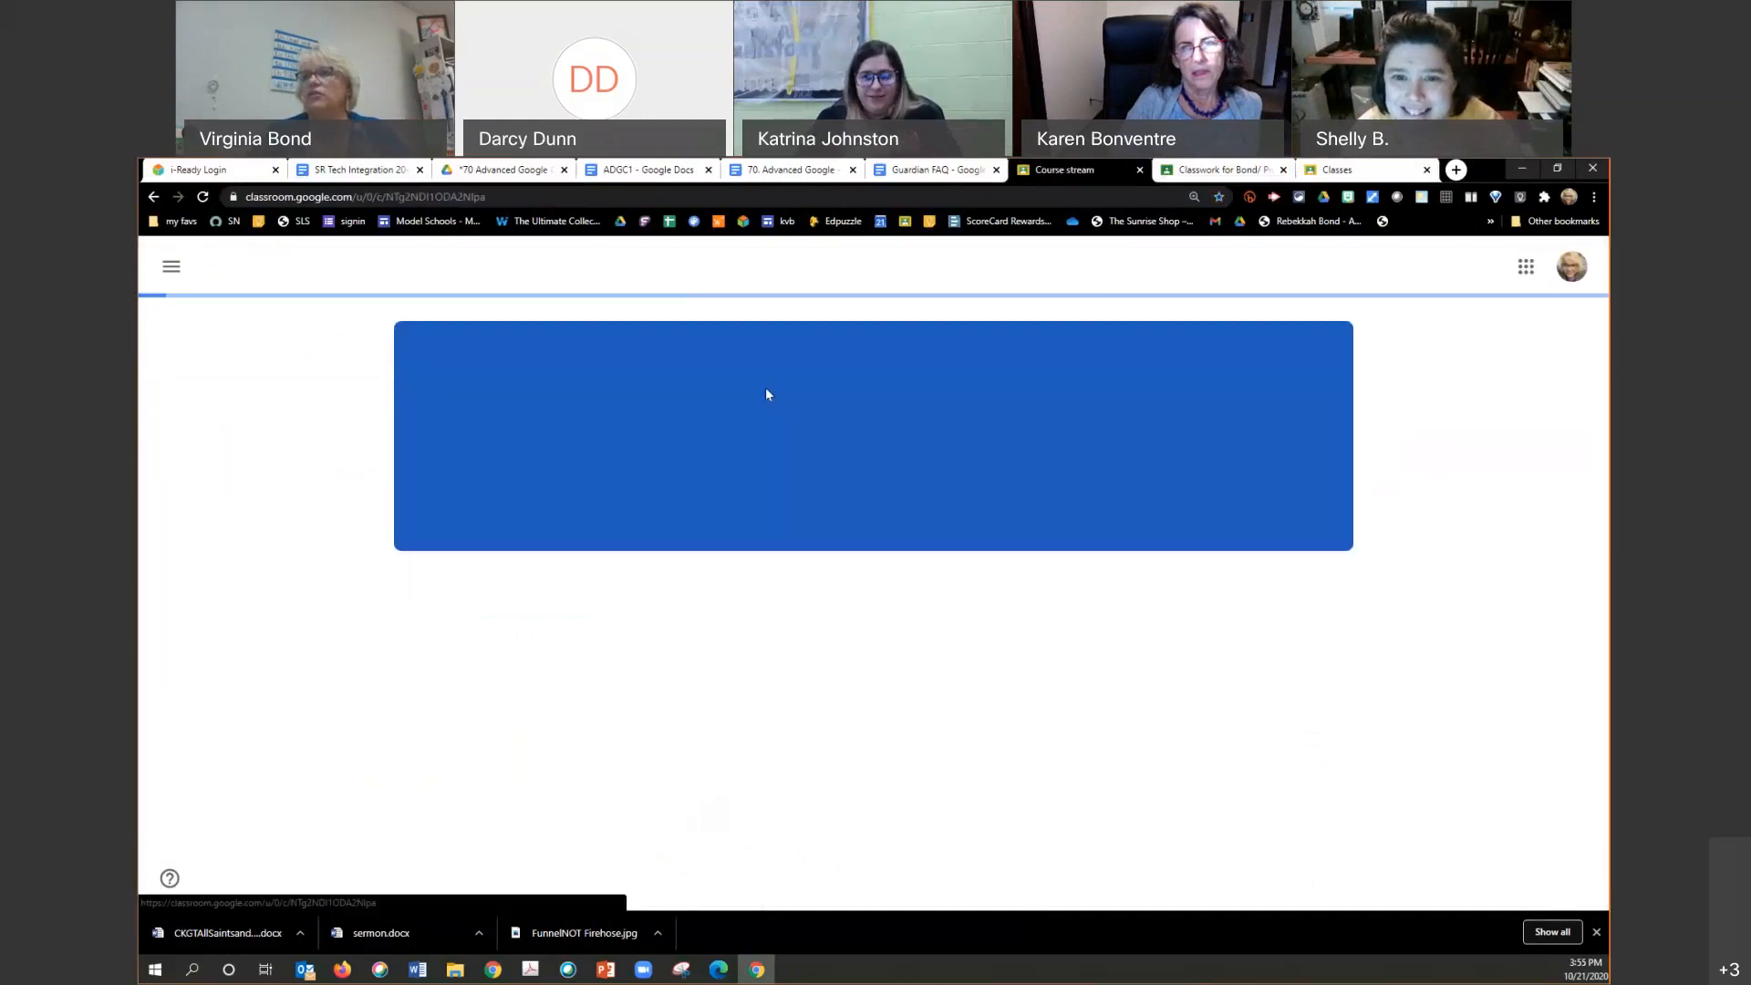
{"action": "left_click", "coordinate": [801, 264]}
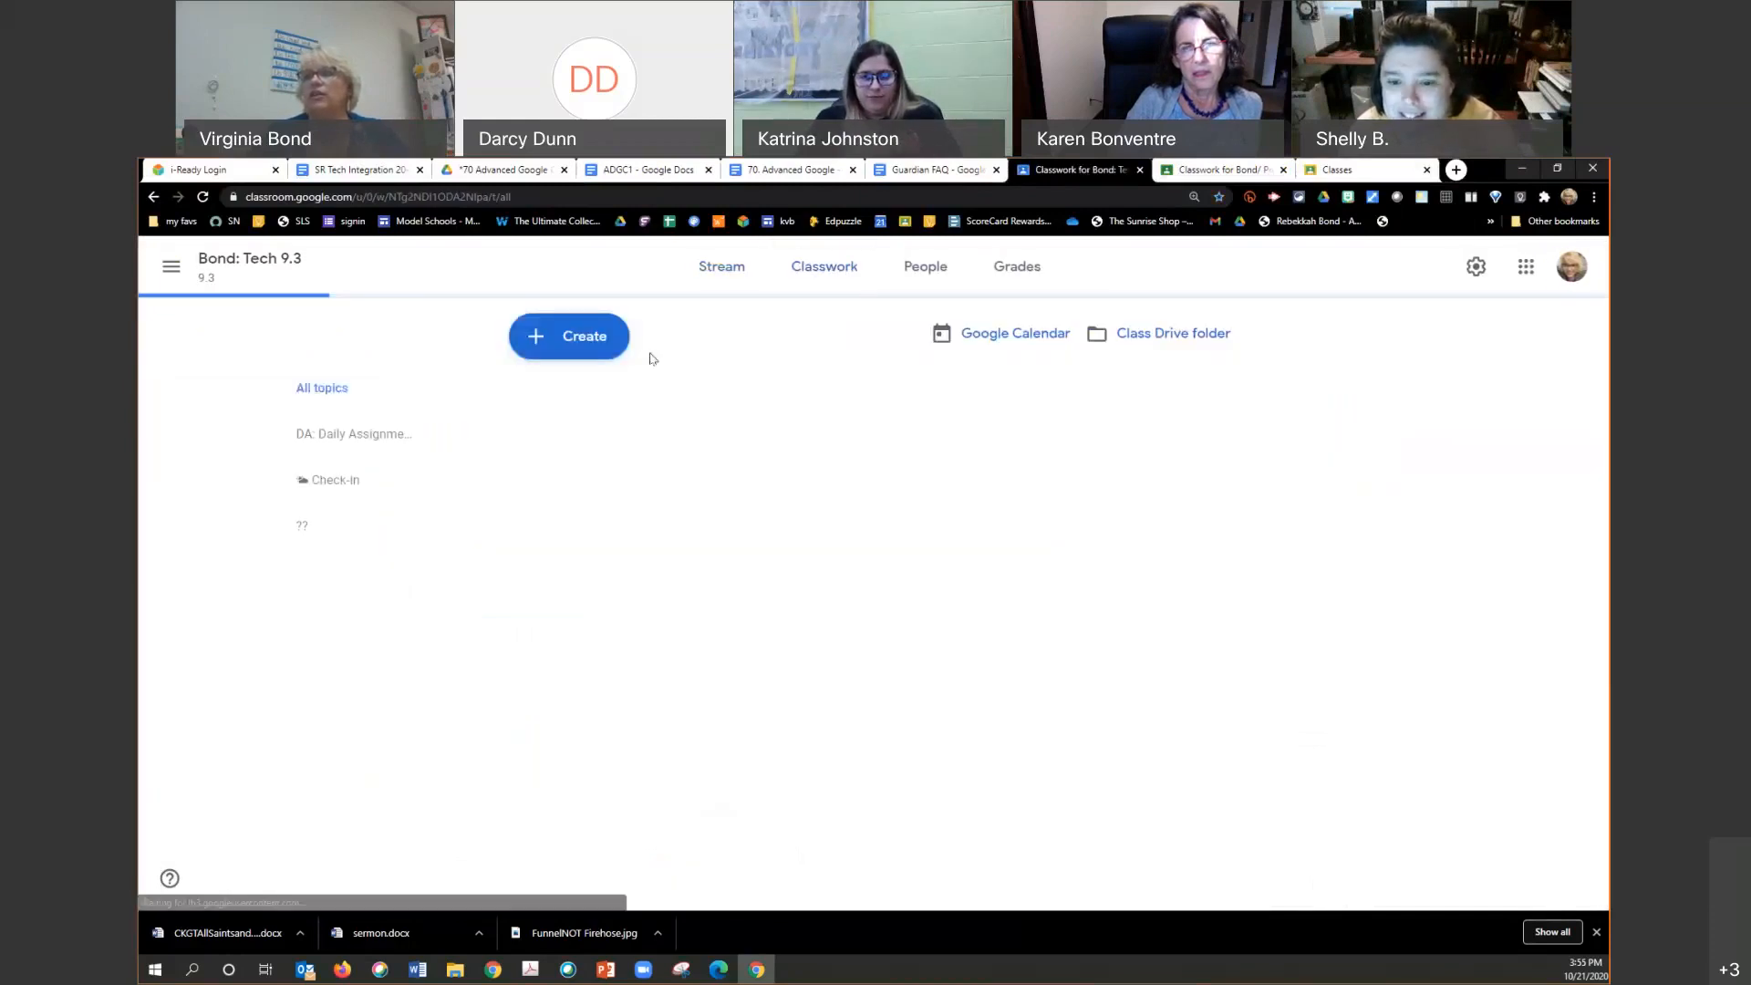
{"action": "left_click", "coordinate": [573, 337]}
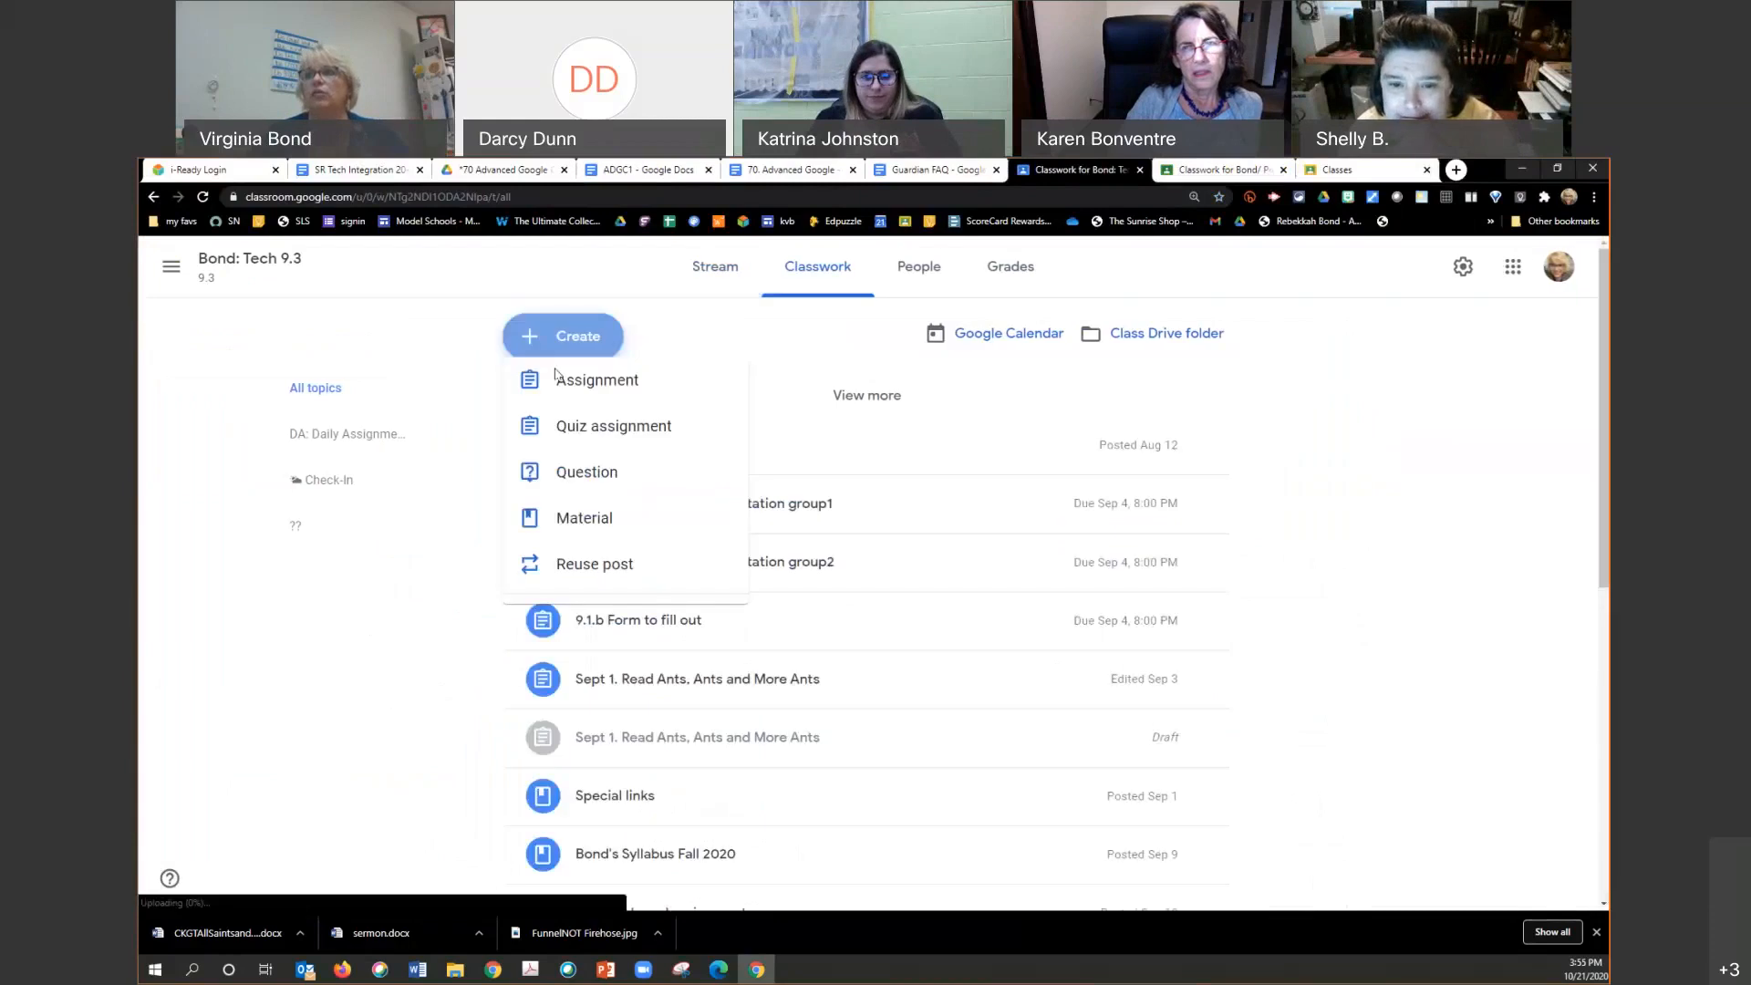
{"action": "left_click", "coordinate": [570, 396]}
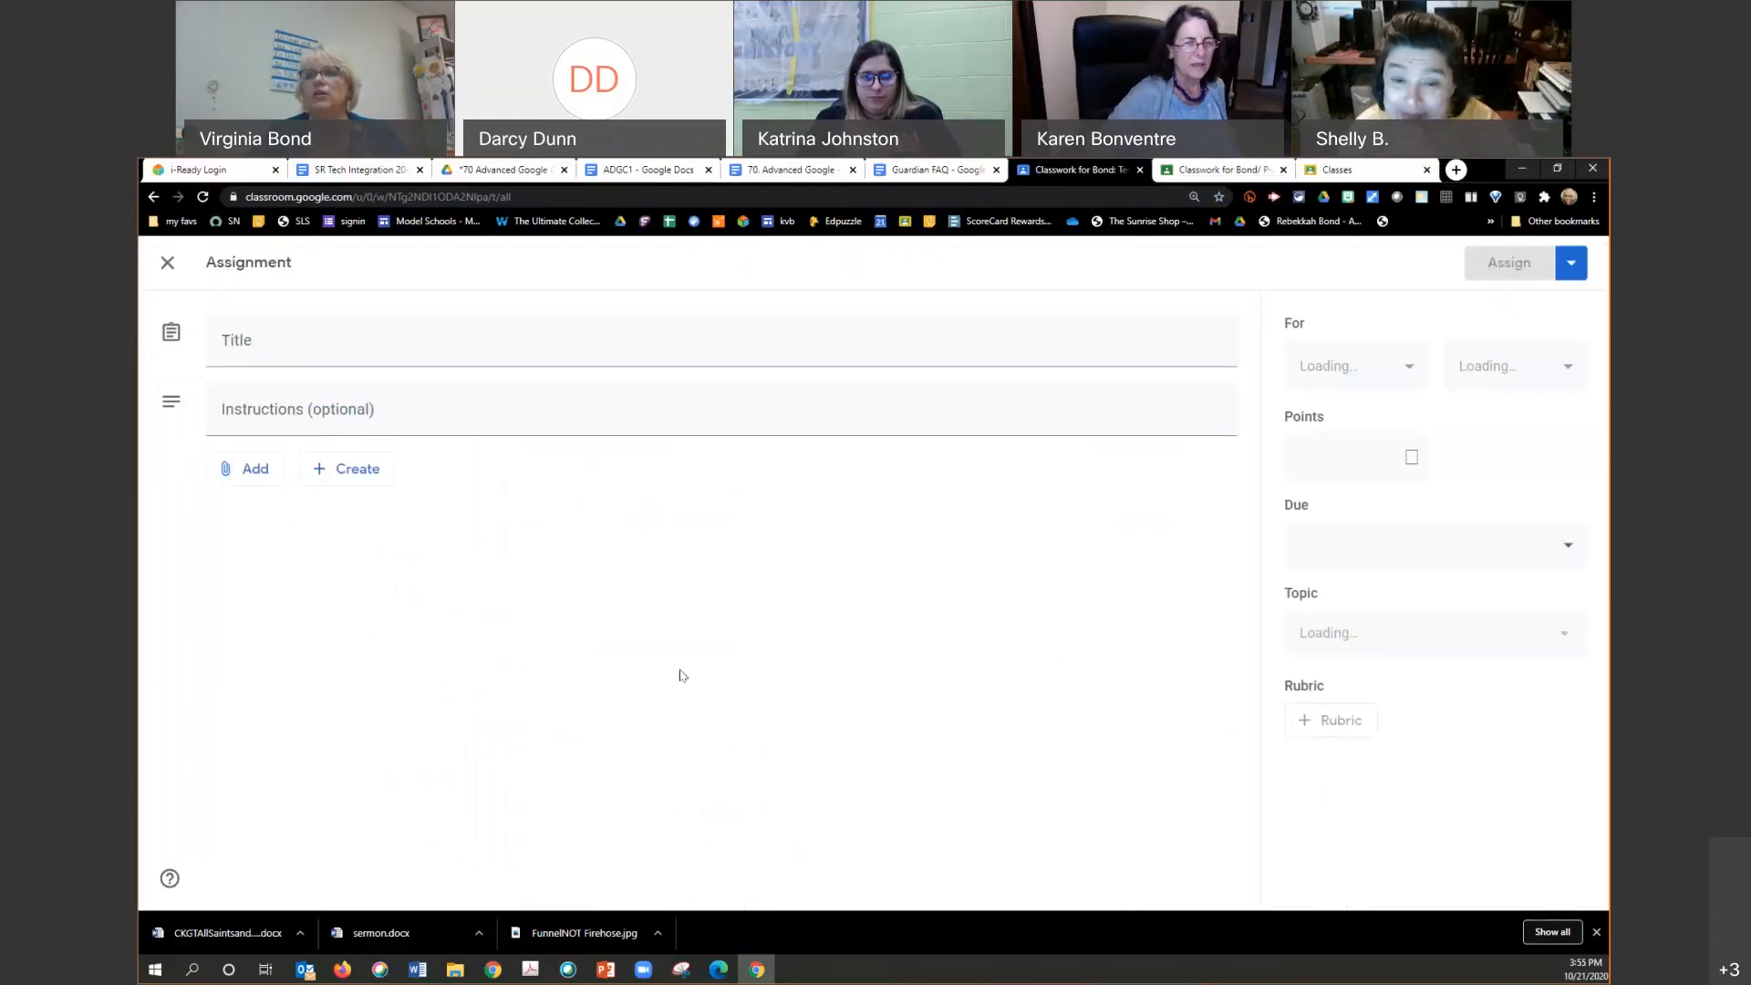
Step: Attach ADGC1 from the recent Google Drive files to the assignment and set it to "Students can edit file"
{"action": "left_click", "coordinate": [255, 538]}
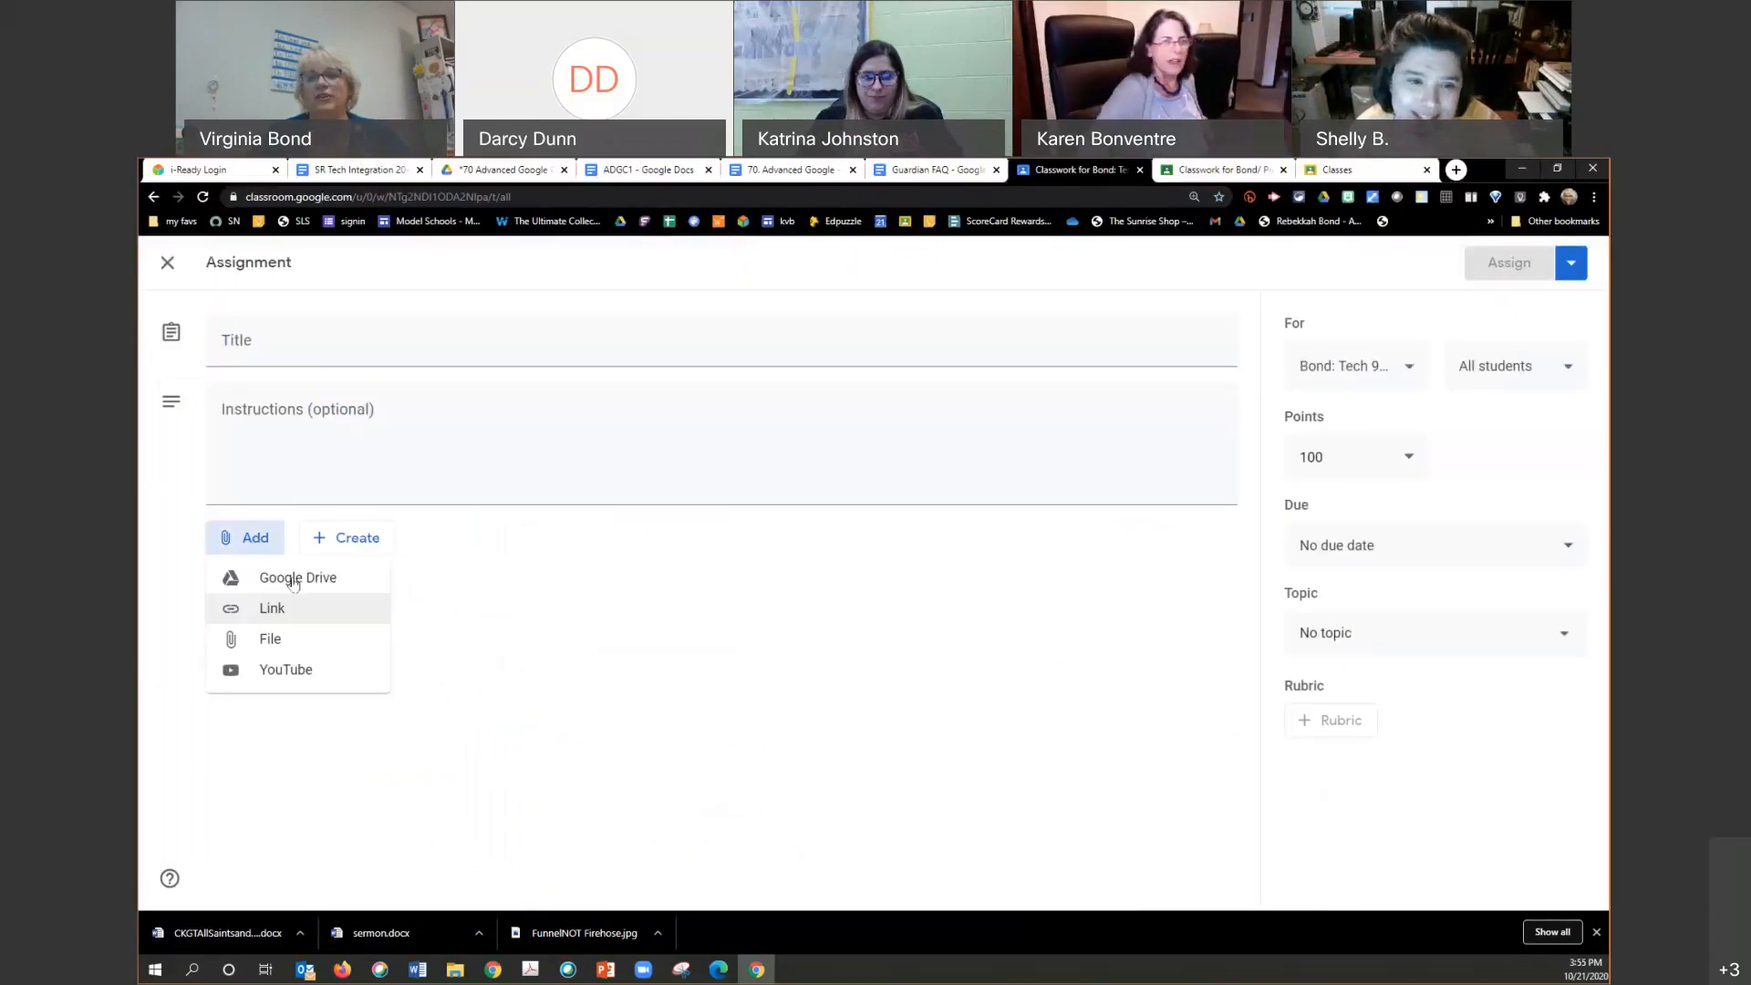
{"action": "left_click", "coordinate": [365, 579]}
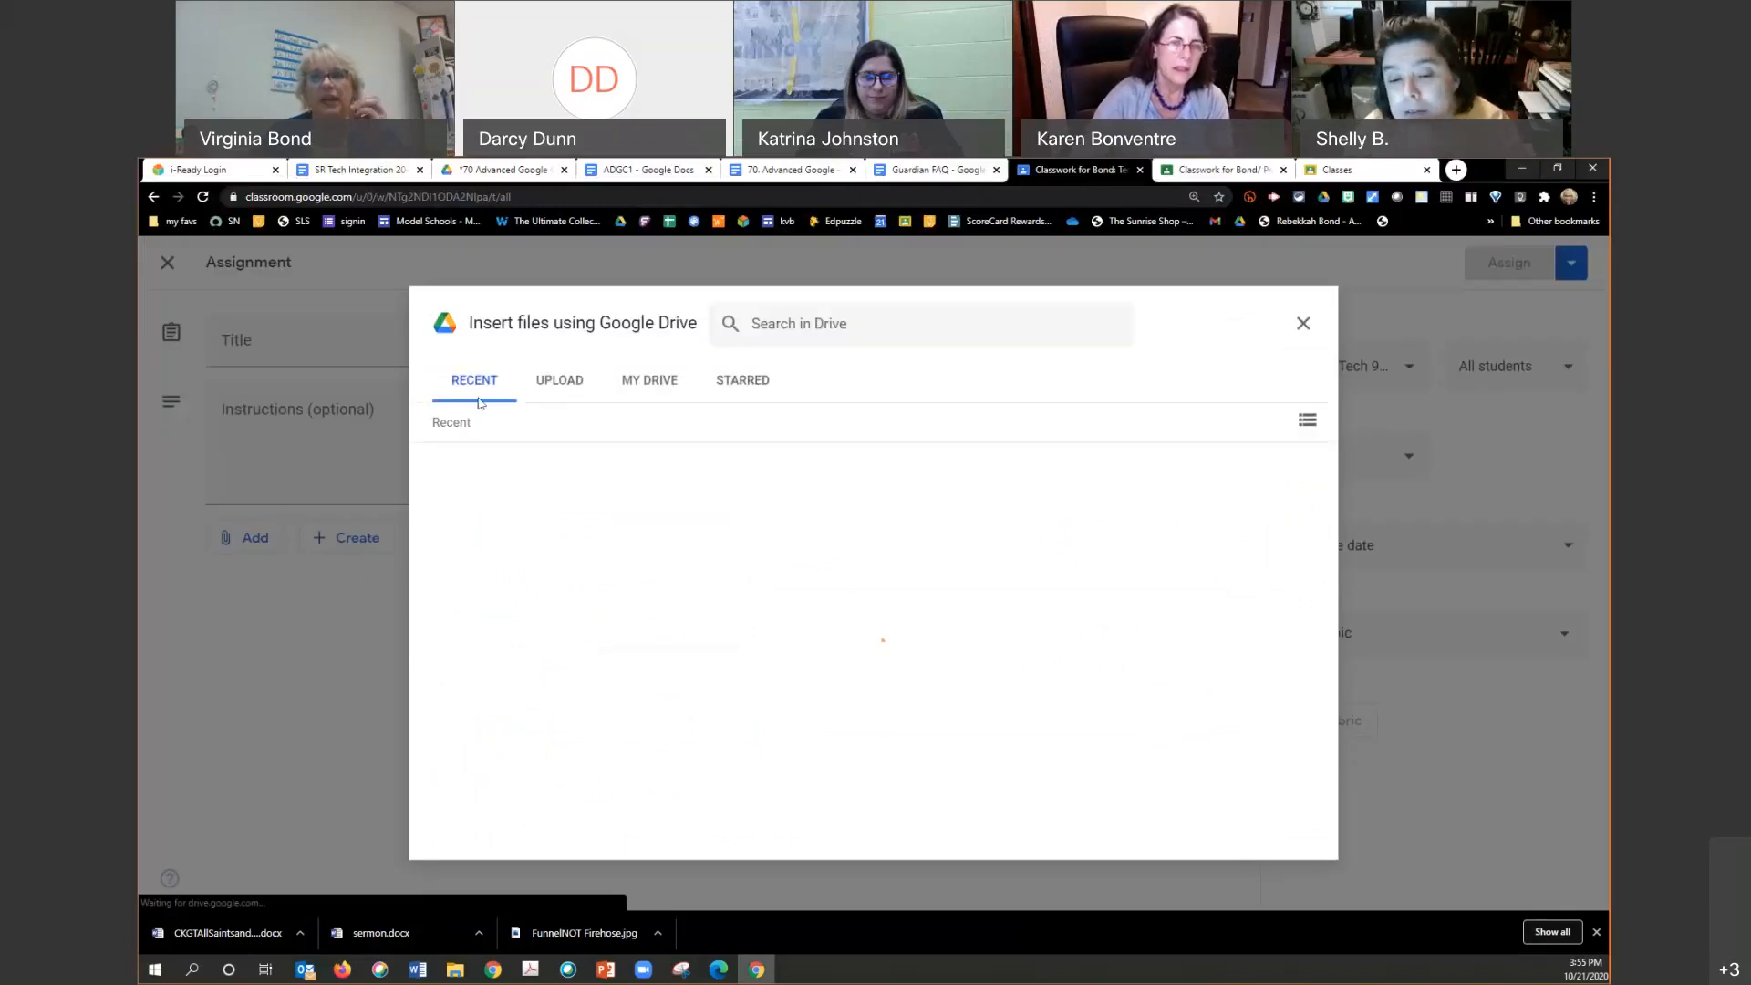
{"action": "left_click", "coordinate": [496, 595]}
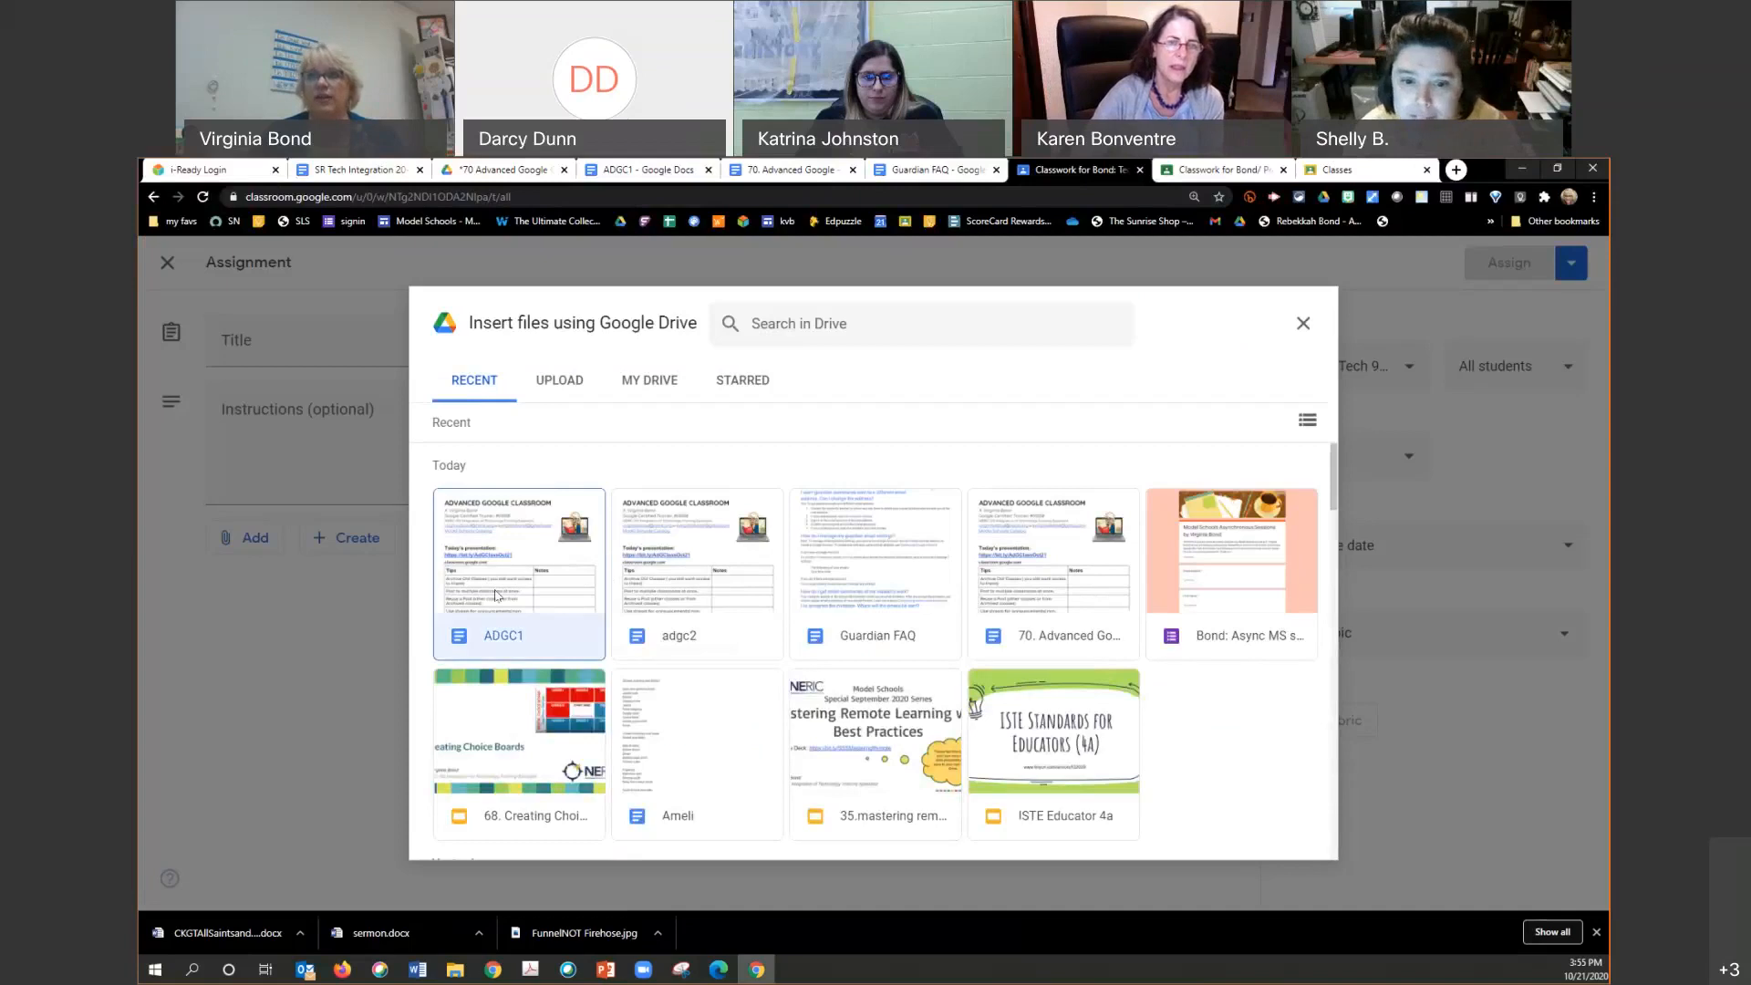
{"action": "left_click", "coordinate": [1289, 840]}
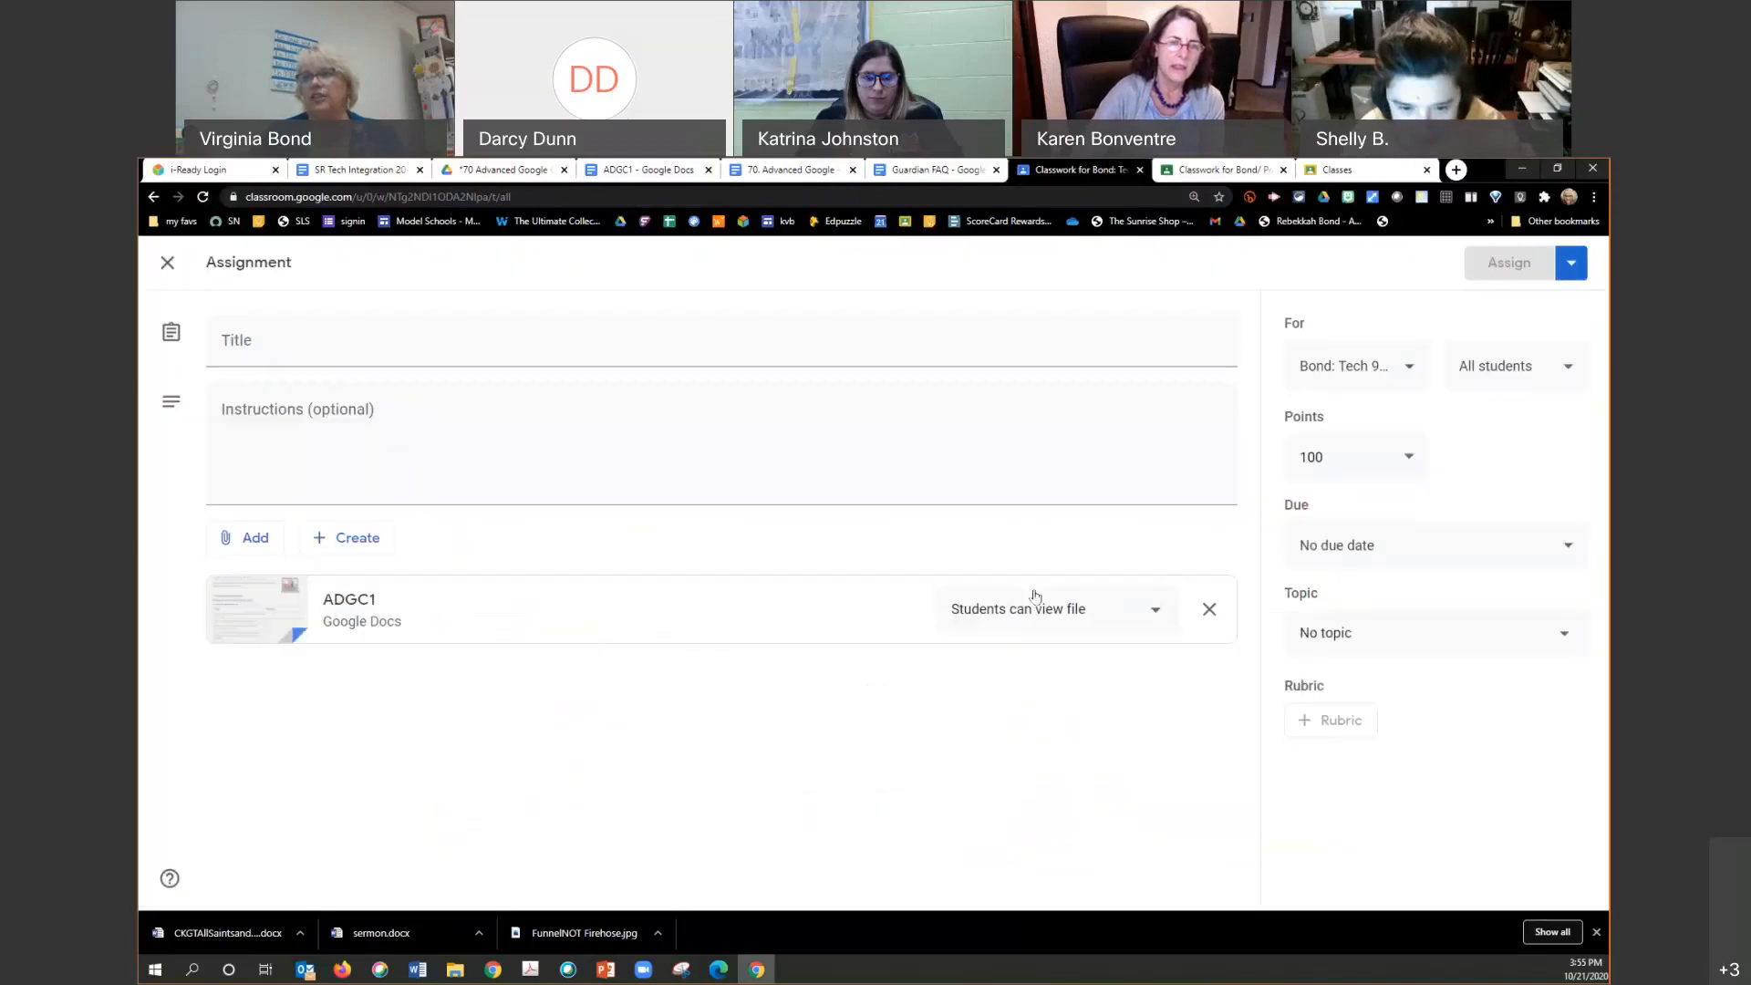
{"action": "left_click", "coordinate": [1047, 618]}
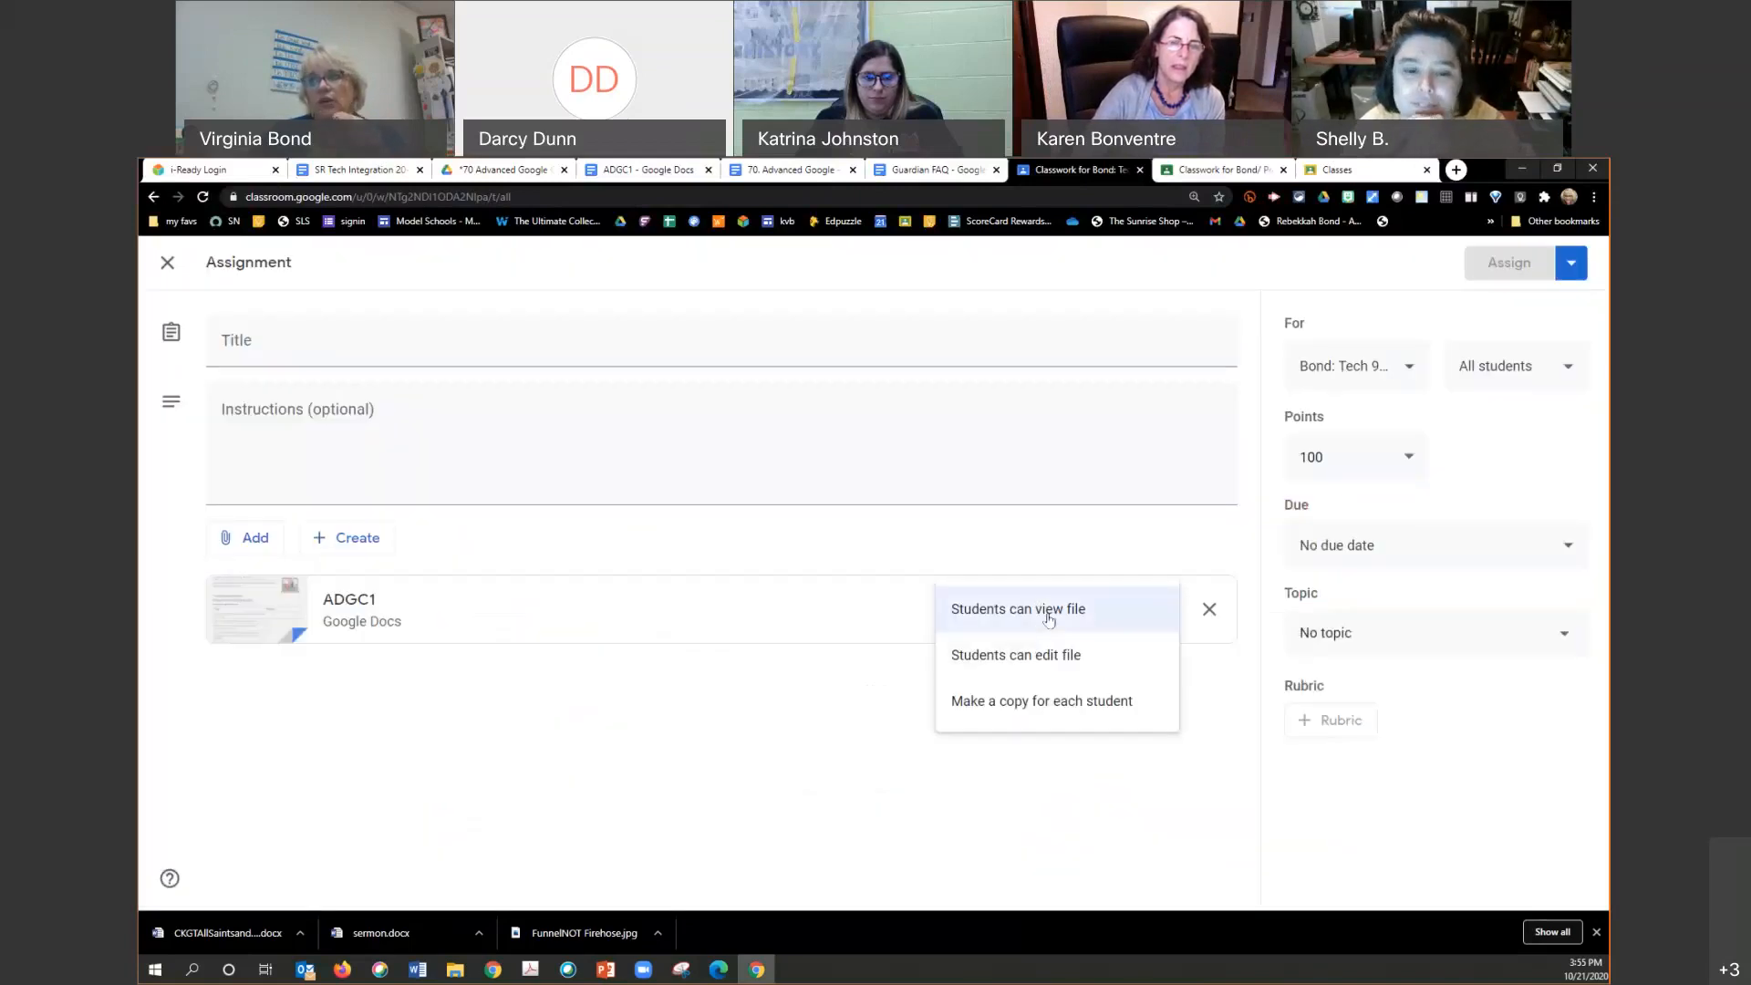
{"action": "left_click", "coordinate": [1016, 655]}
Step: Title the assignment "sfsdfs" and limit its recipients to the first two students listed instead of all students
{"action": "left_click", "coordinate": [329, 341]}
{"action": "type", "text": "sfsdfs"}
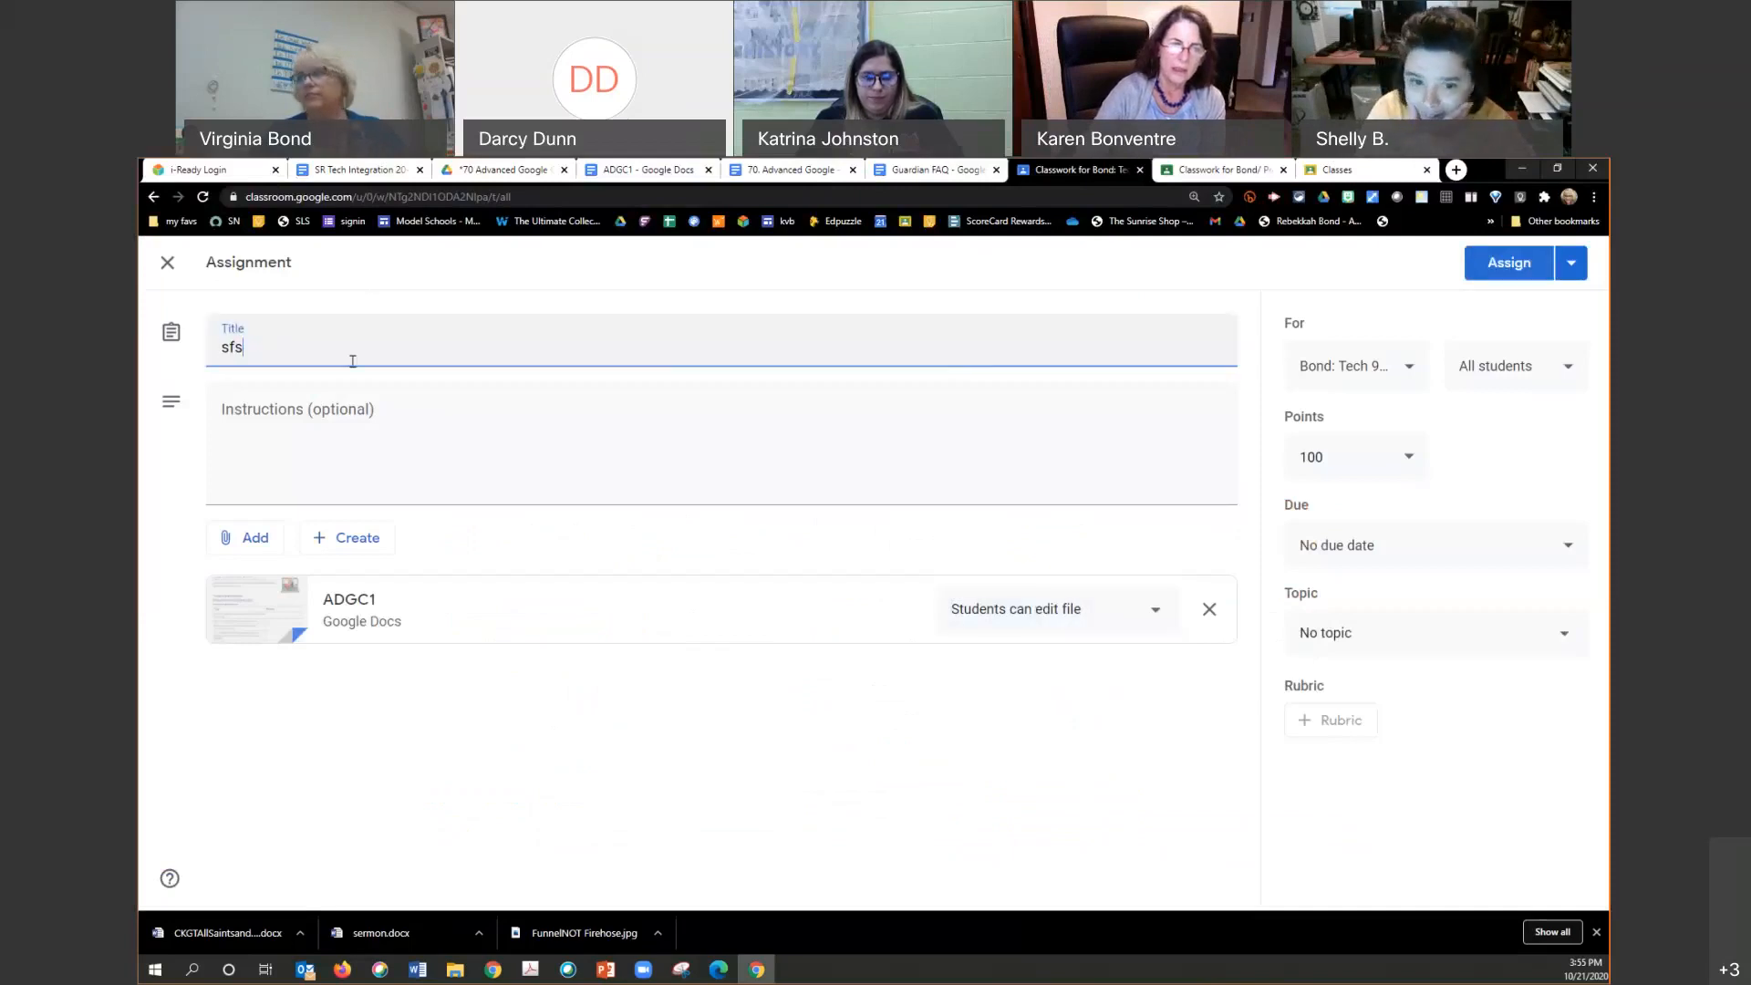
{"action": "left_click", "coordinate": [1478, 366]}
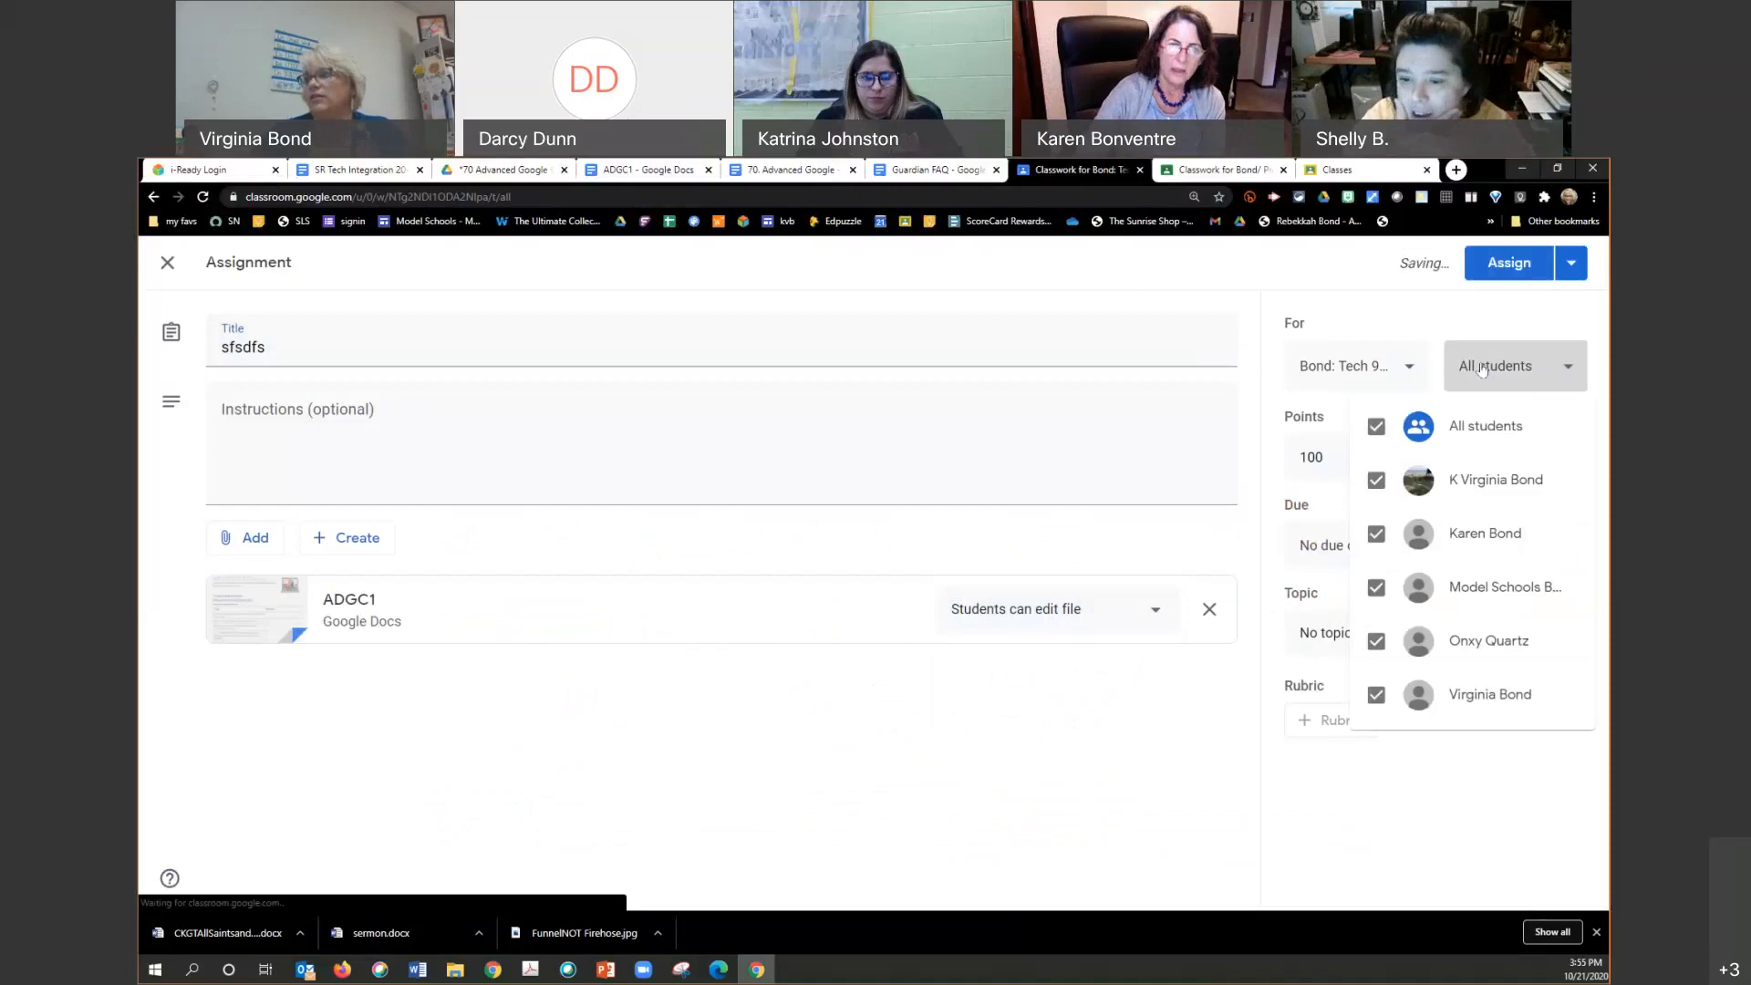
{"action": "left_click", "coordinate": [1482, 426]}
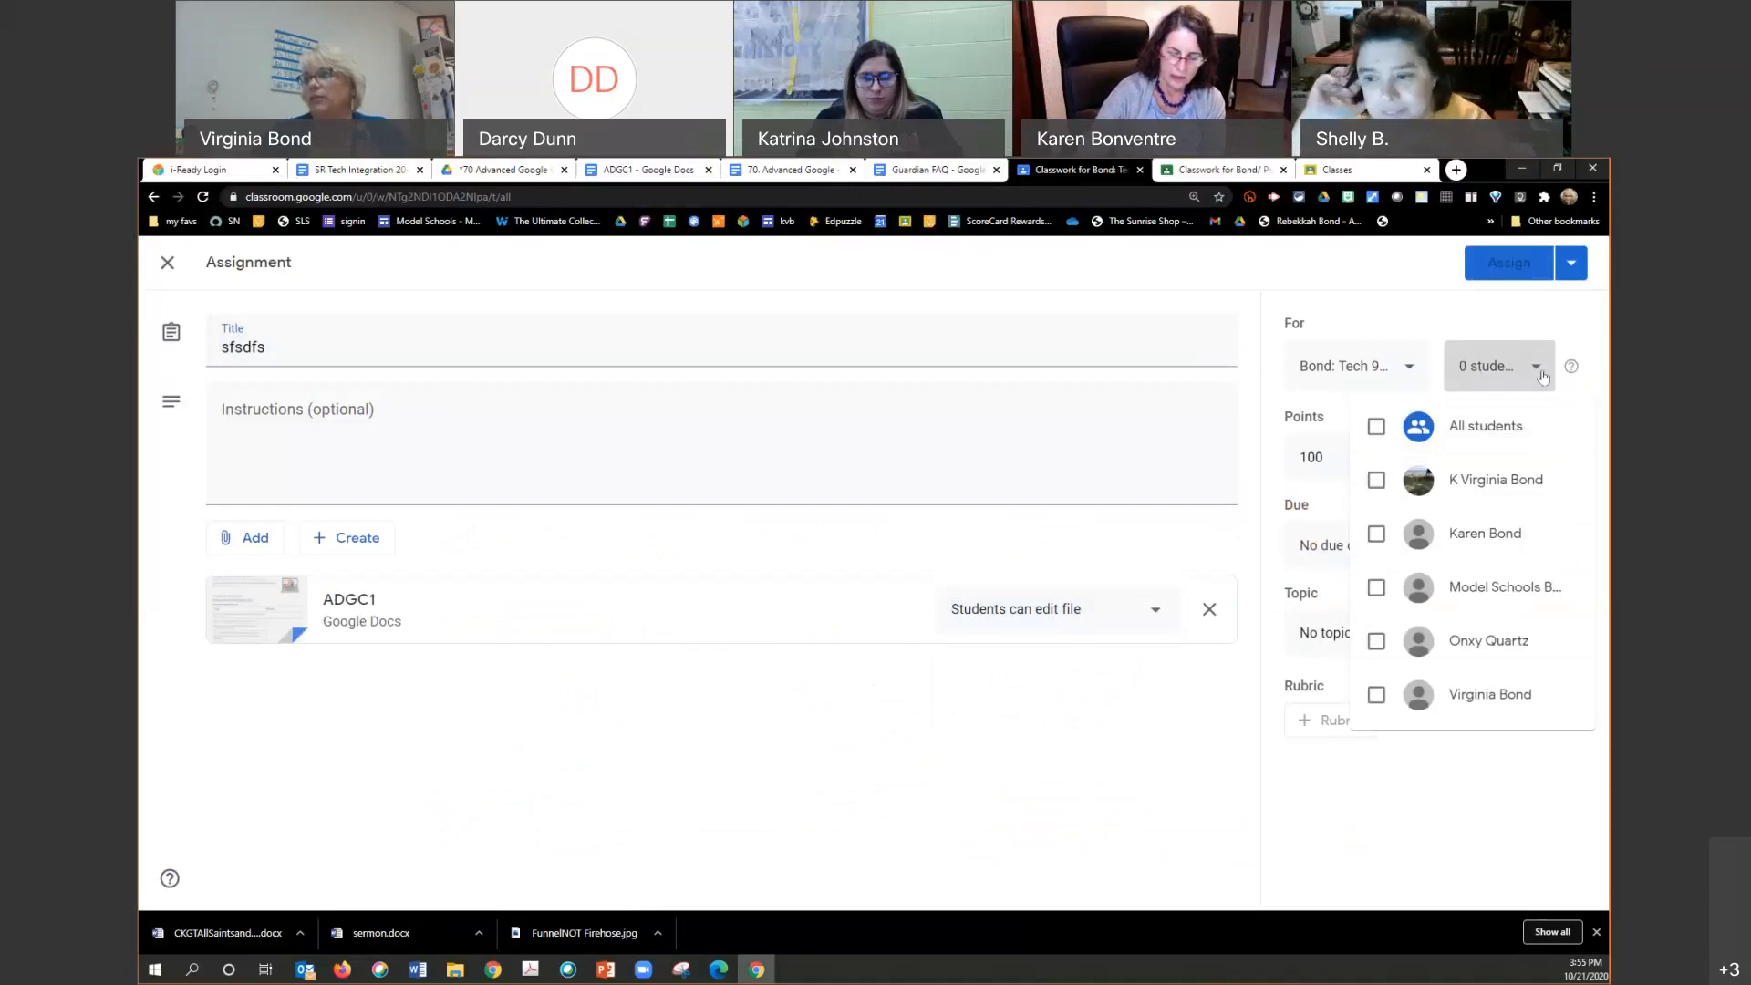
{"action": "left_click", "coordinate": [1364, 534]}
{"action": "left_click", "coordinate": [1356, 478]}
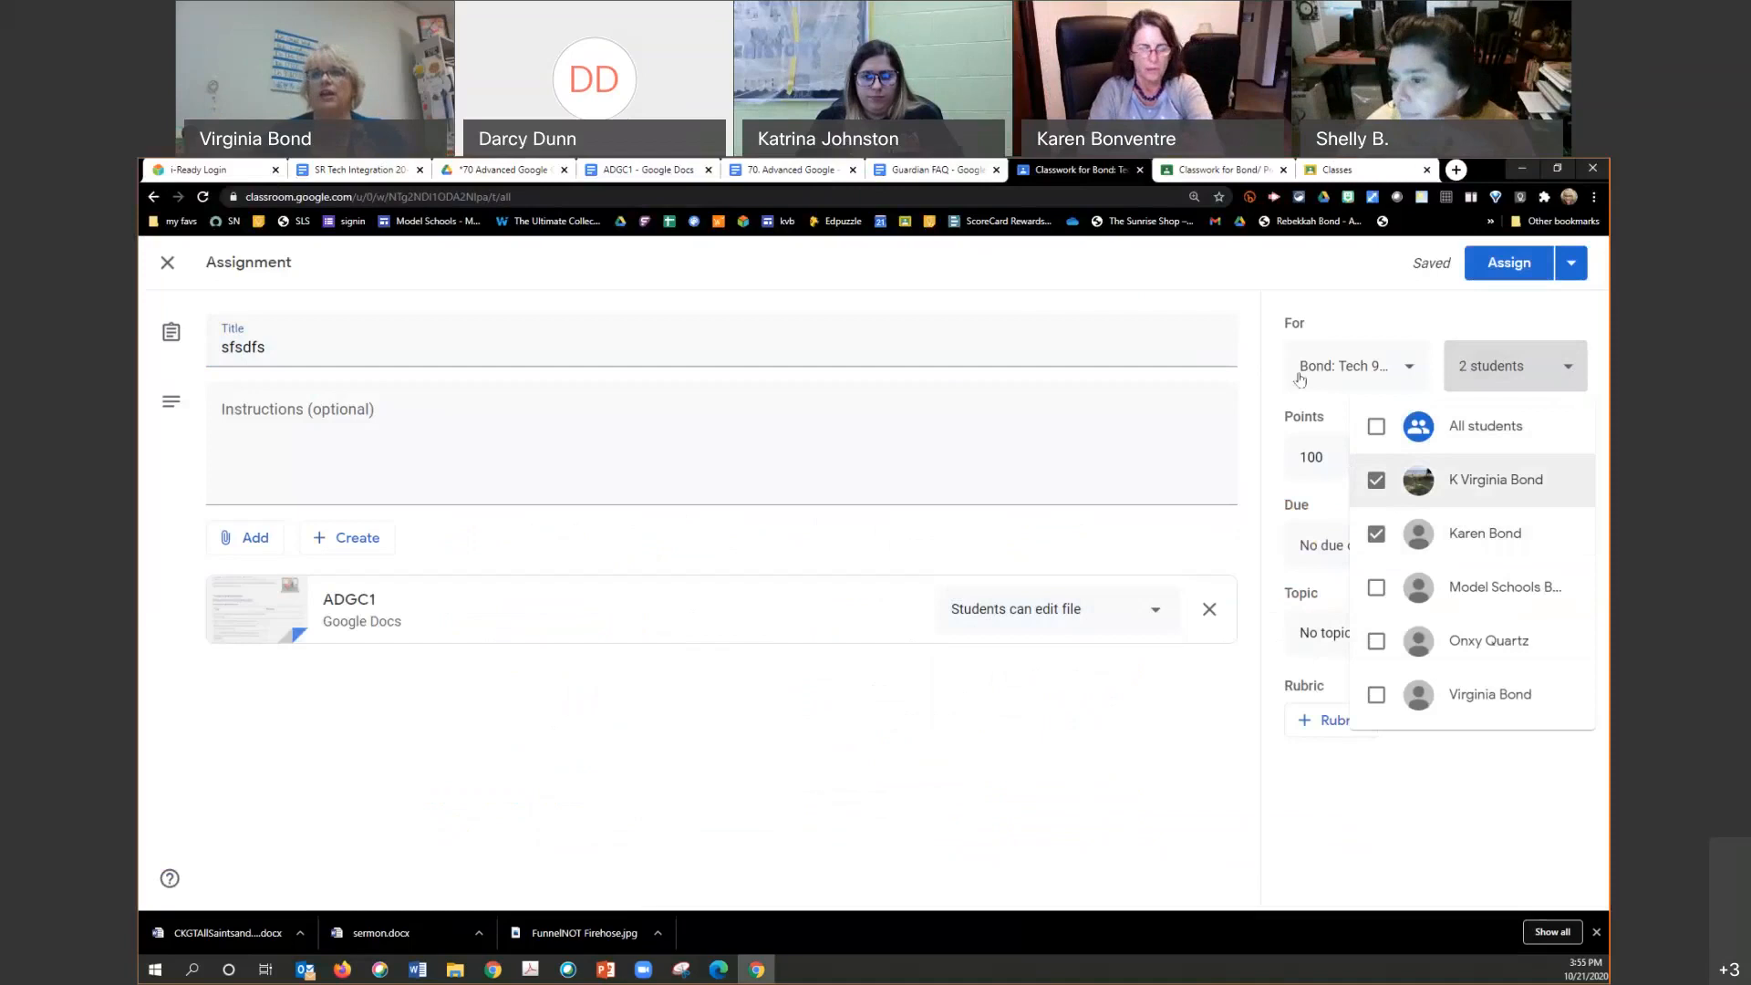
{"action": "left_click", "coordinate": [370, 349]}
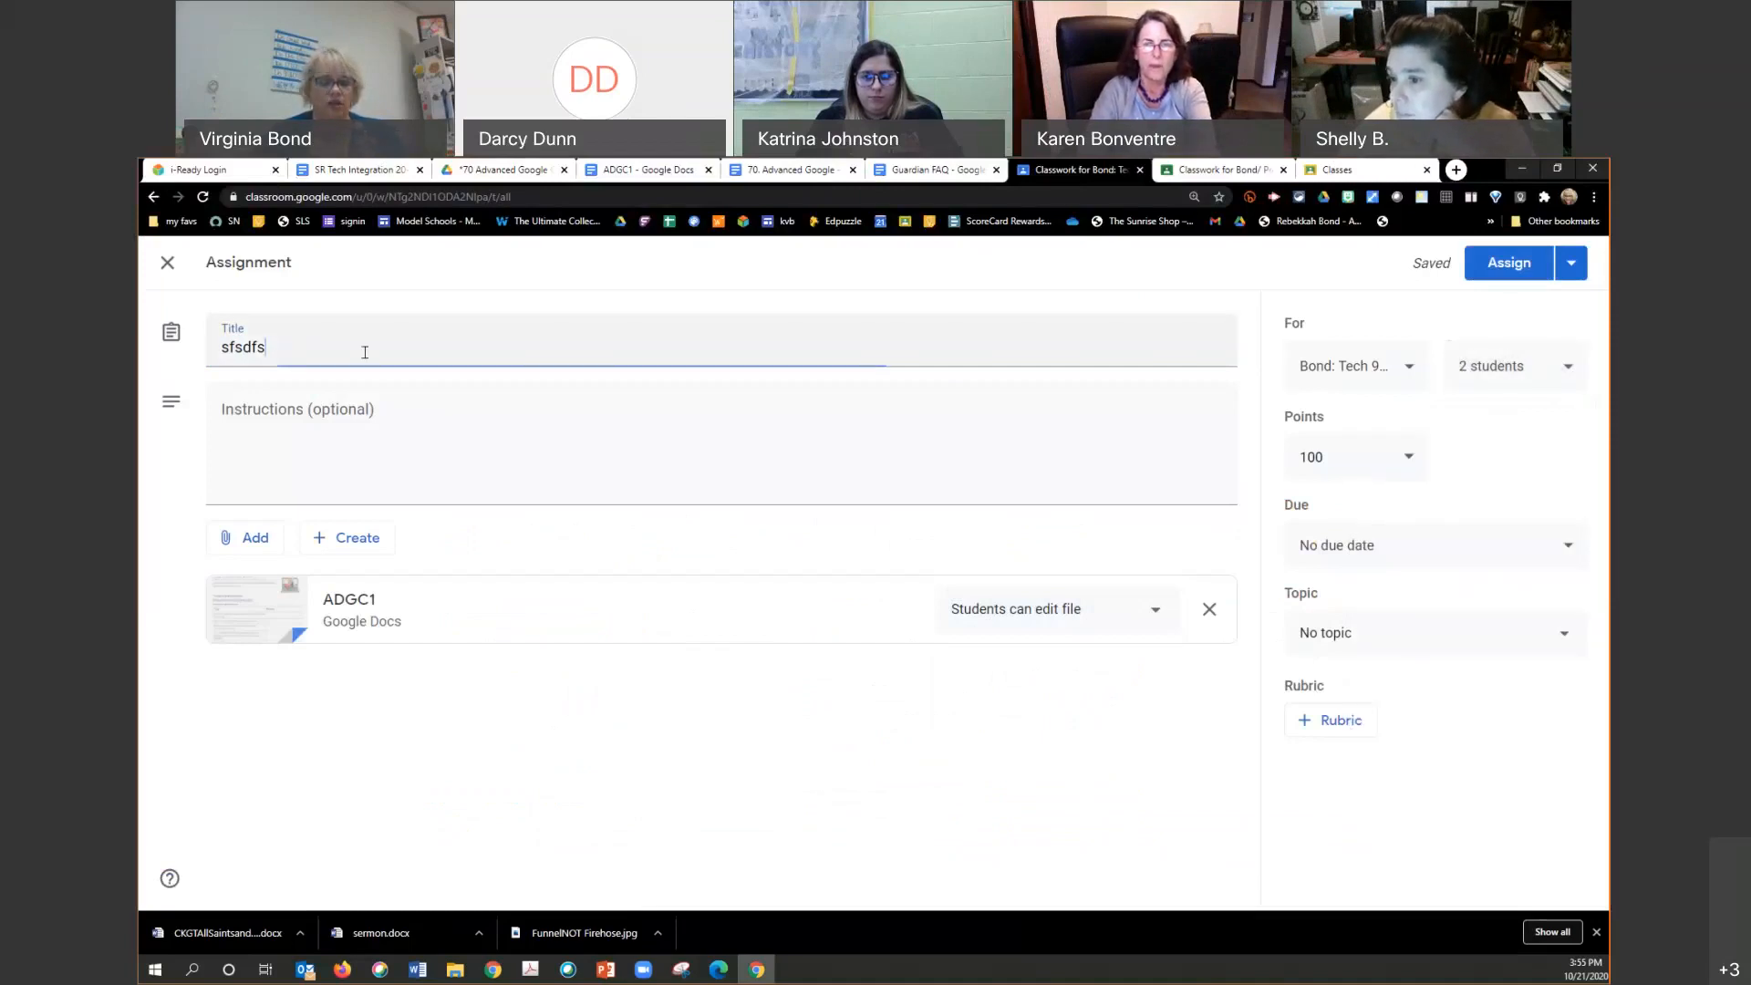
Step: Extend the assignment title to "sfsdfs Advanced Google grp1" and assign it to the two selected students
{"action": "type", "text": "Ad"}
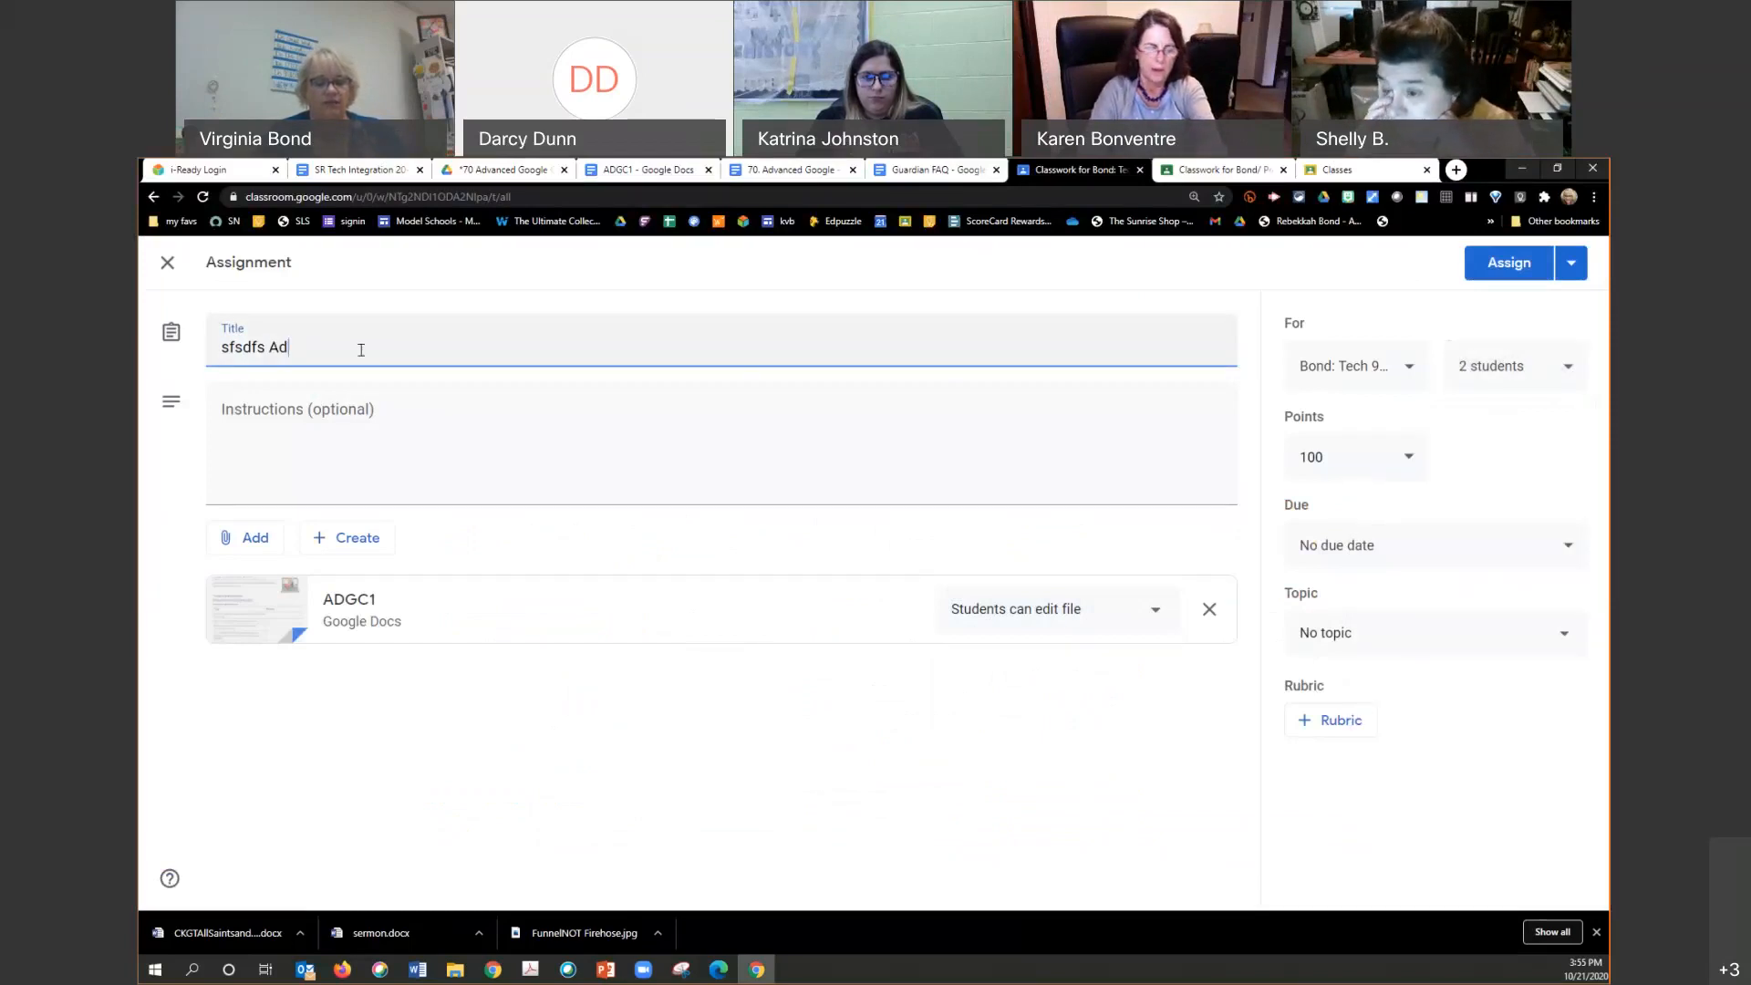
{"action": "type", "text": "vanced GOogle"}
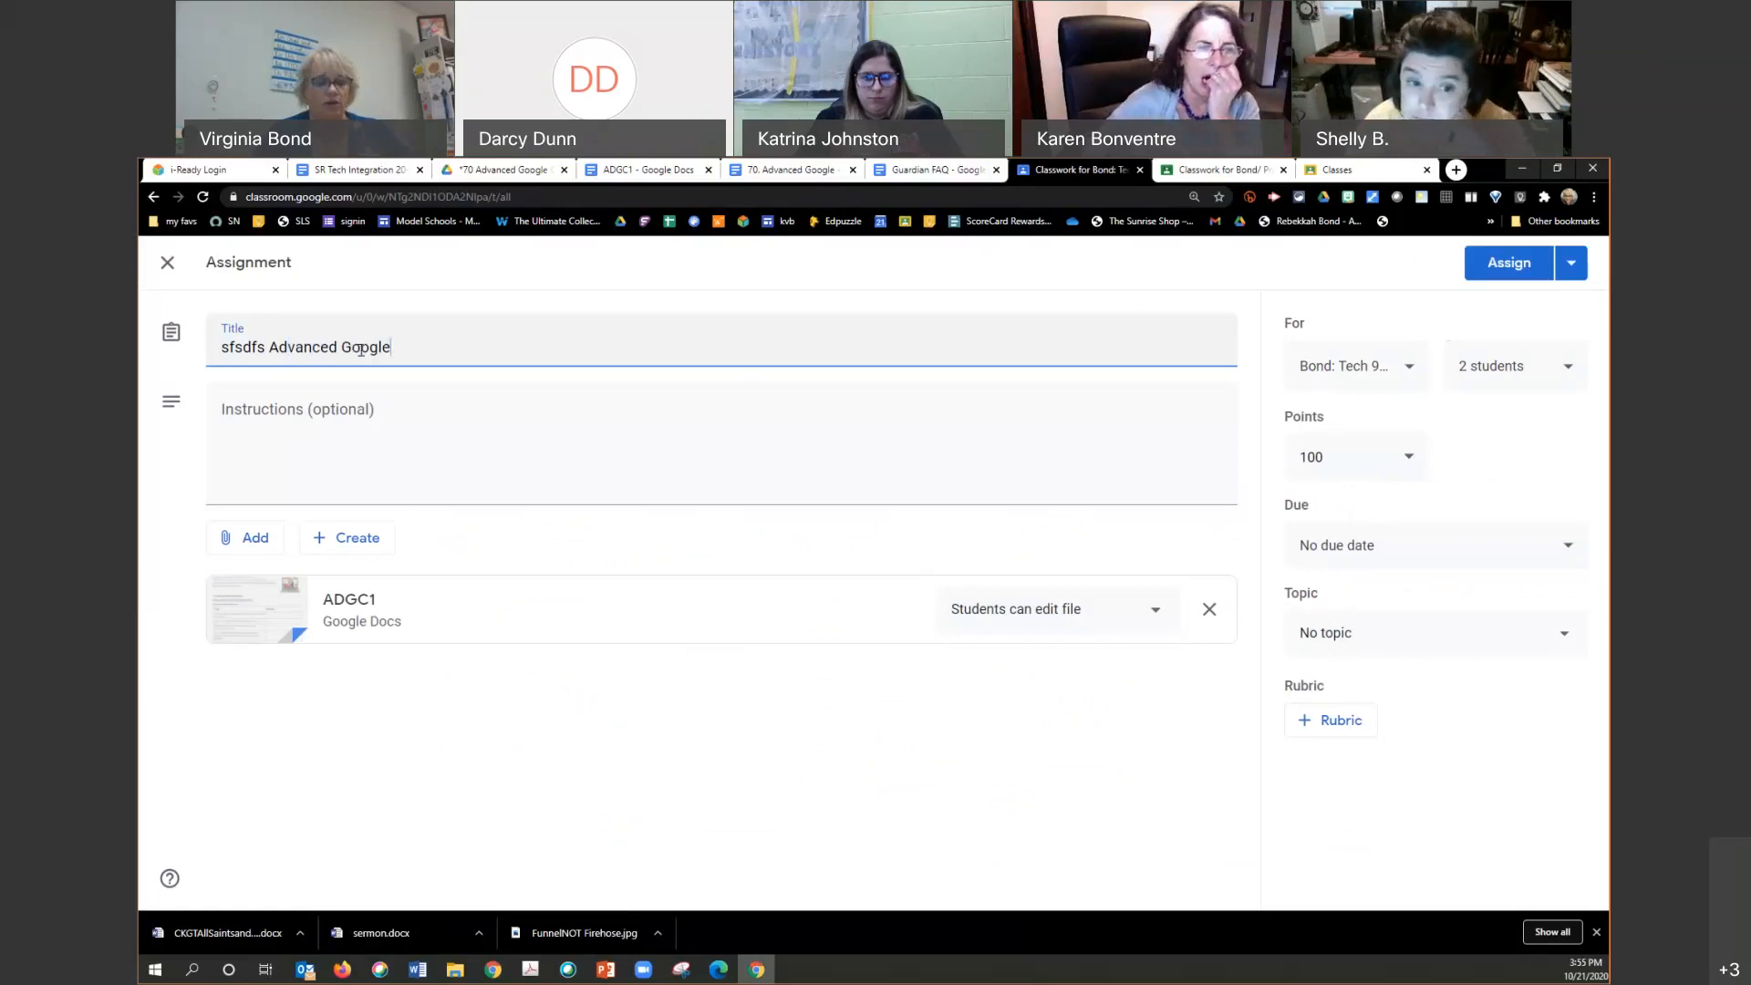
{"action": "type", "text": " grp1"}
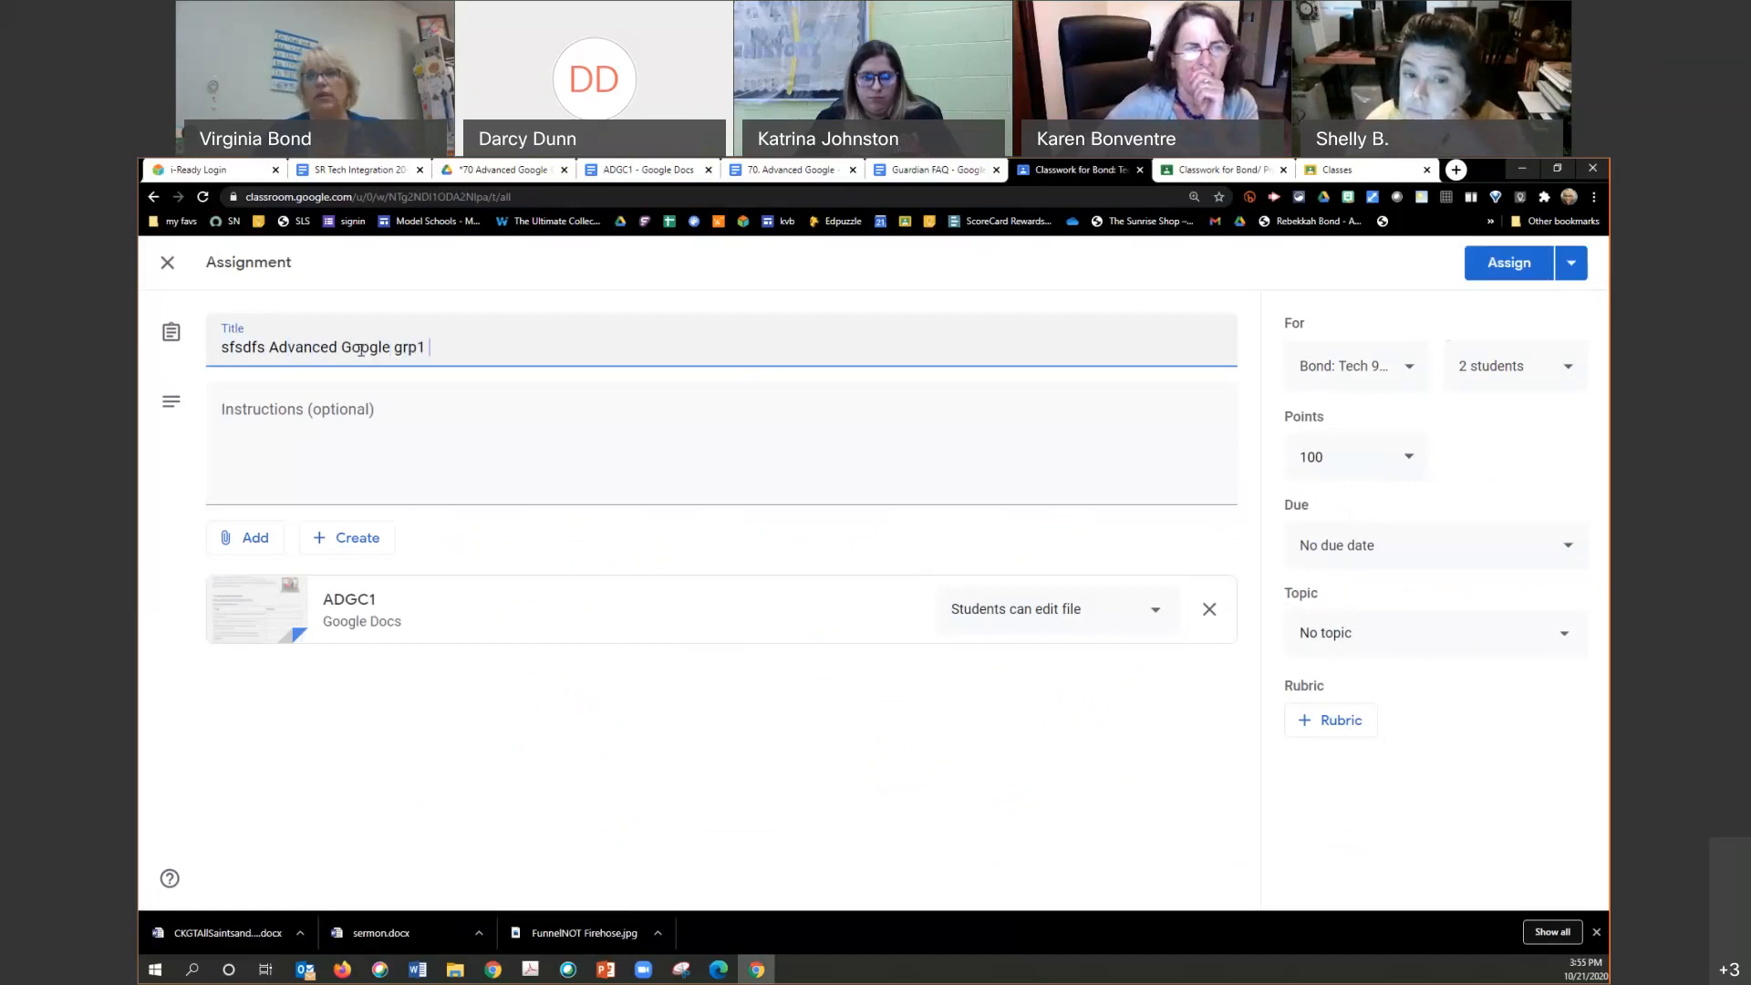
{"action": "left_click", "coordinate": [1502, 266]}
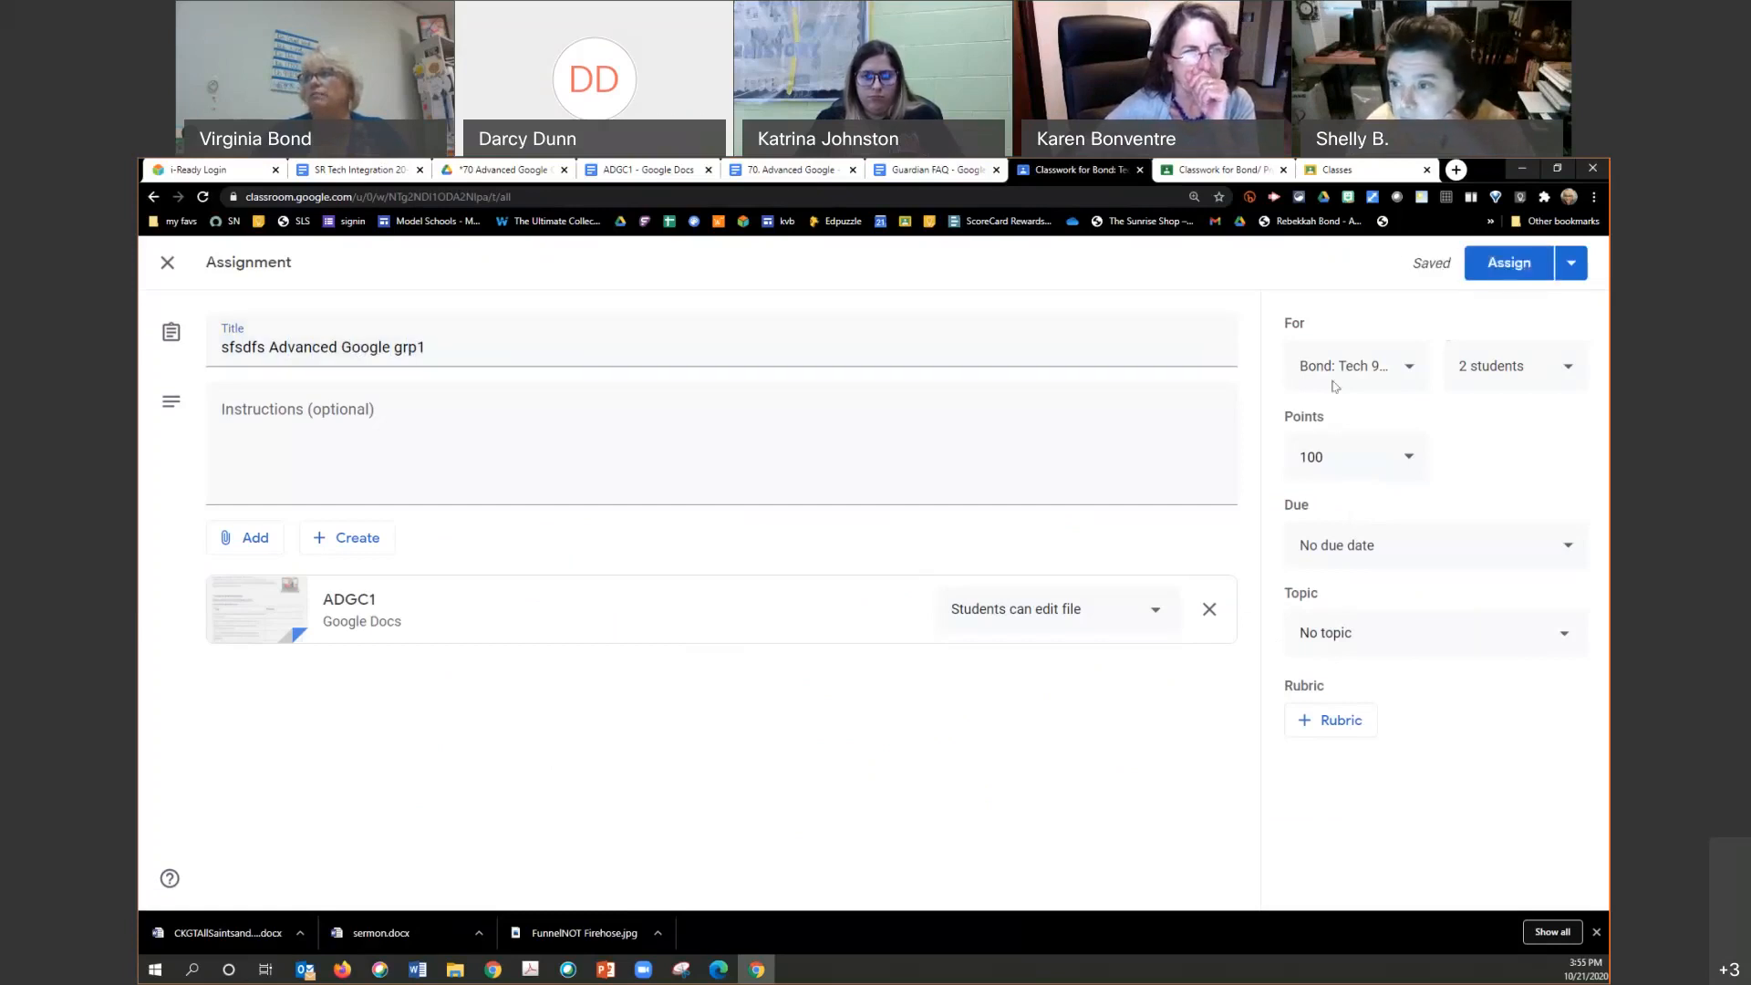
{"action": "left_click", "coordinate": [1485, 265]}
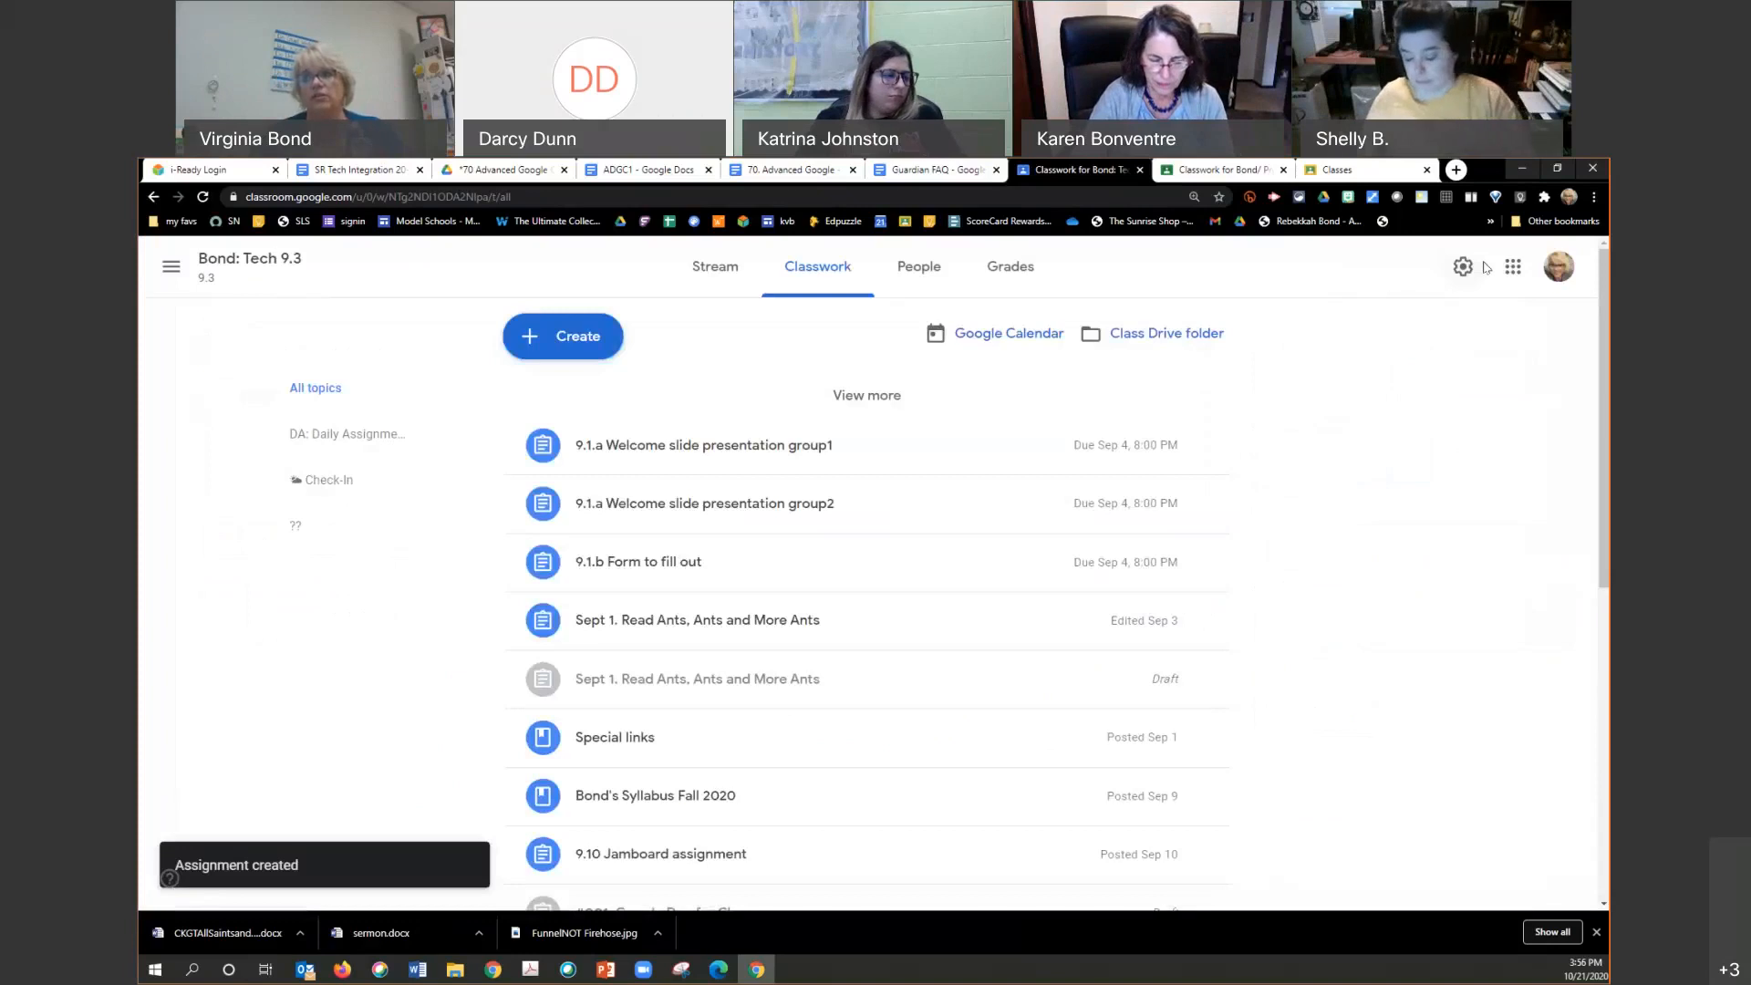
Step: Reuse the "sfsdfs Advanced Google grp1" post from Tech 9.3 without creating new copies of its attachments
{"action": "left_click", "coordinate": [584, 349]}
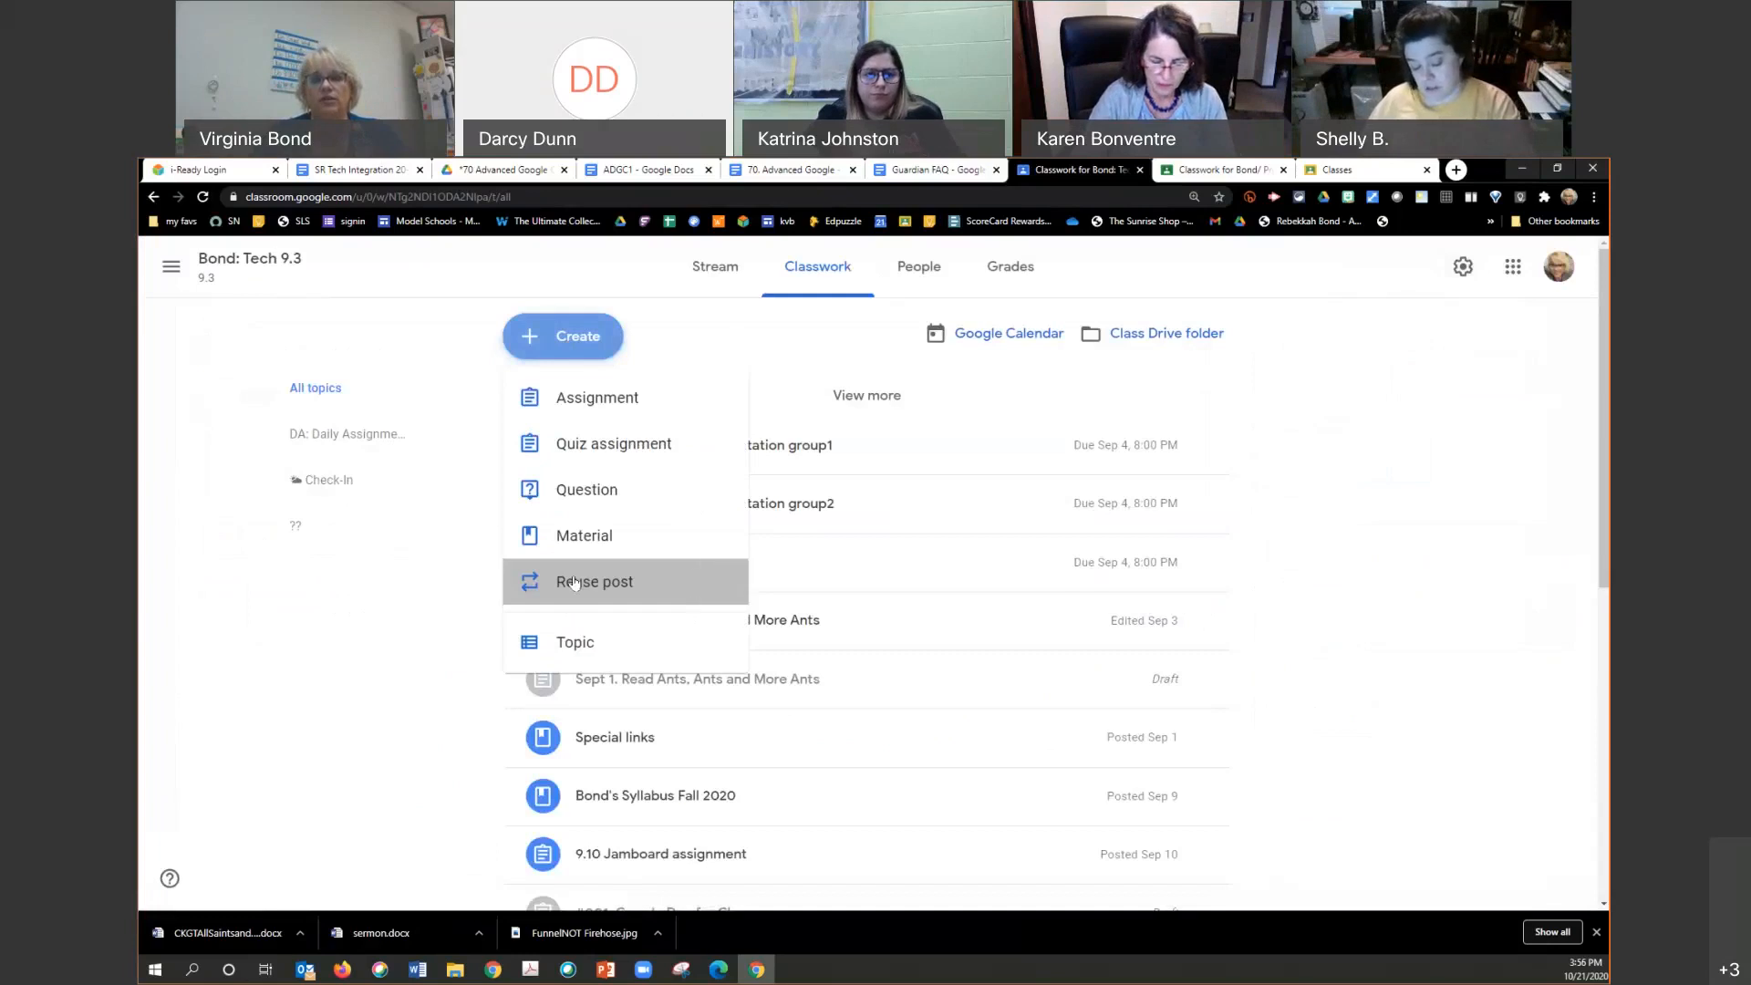
{"action": "left_click", "coordinate": [573, 584]}
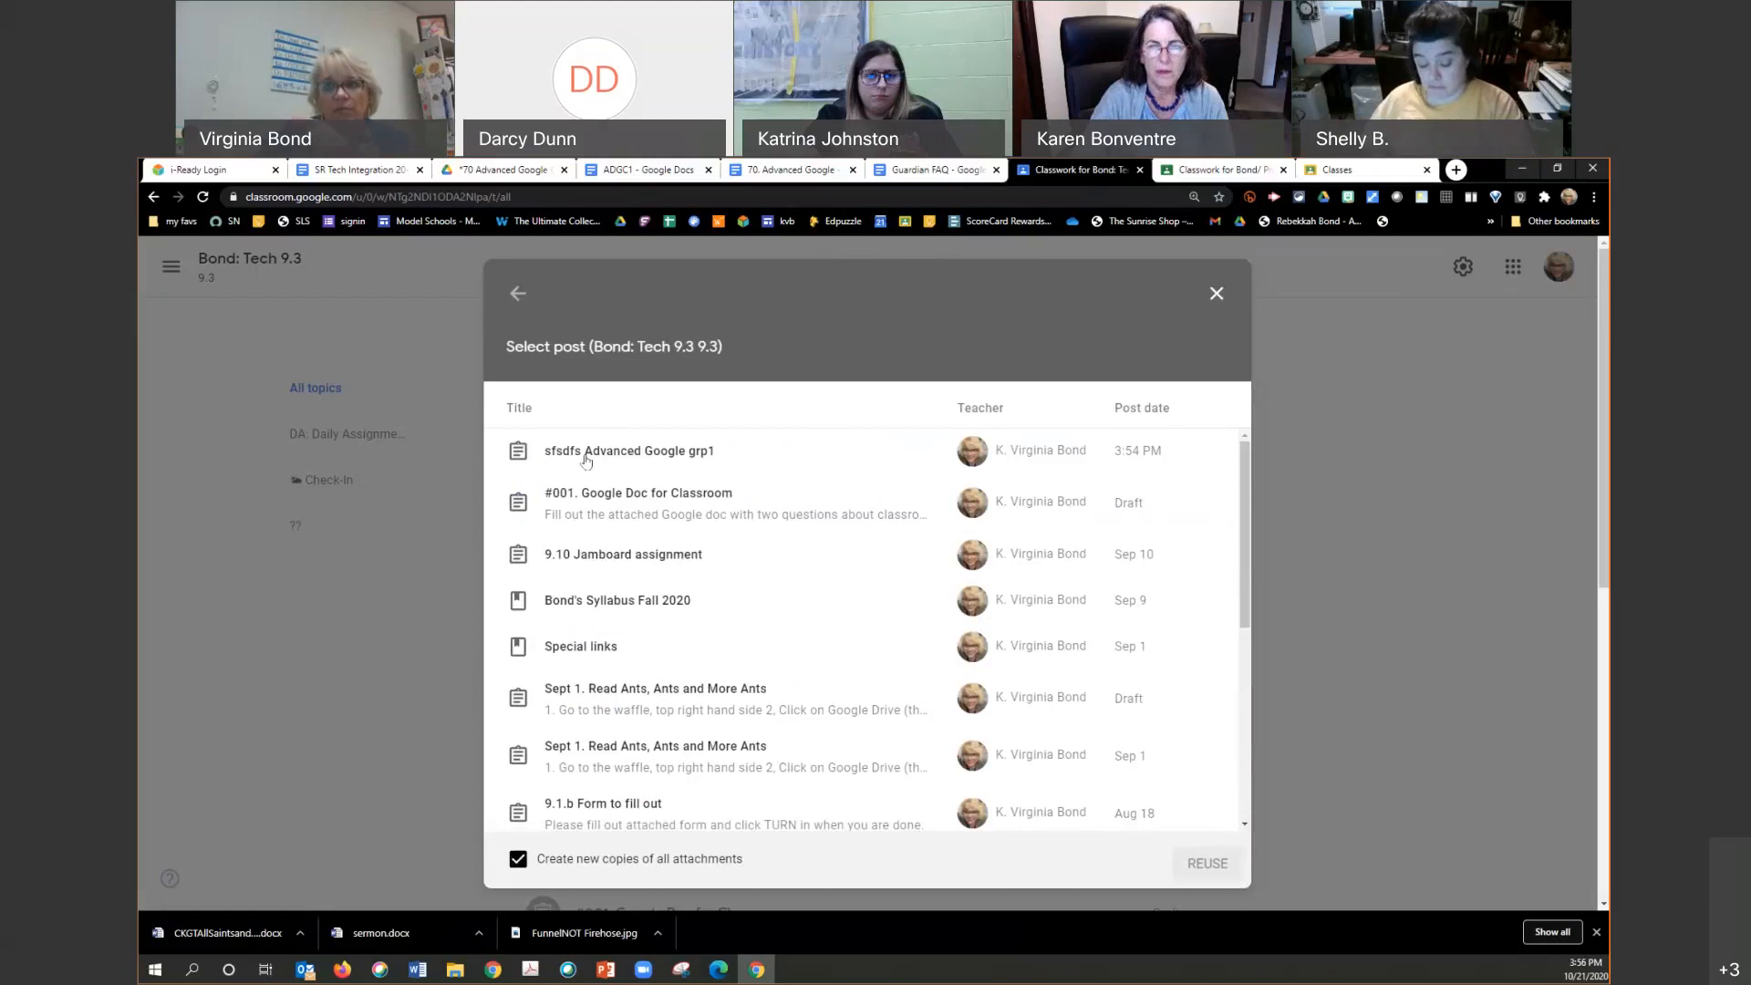
{"action": "left_click", "coordinate": [587, 461]}
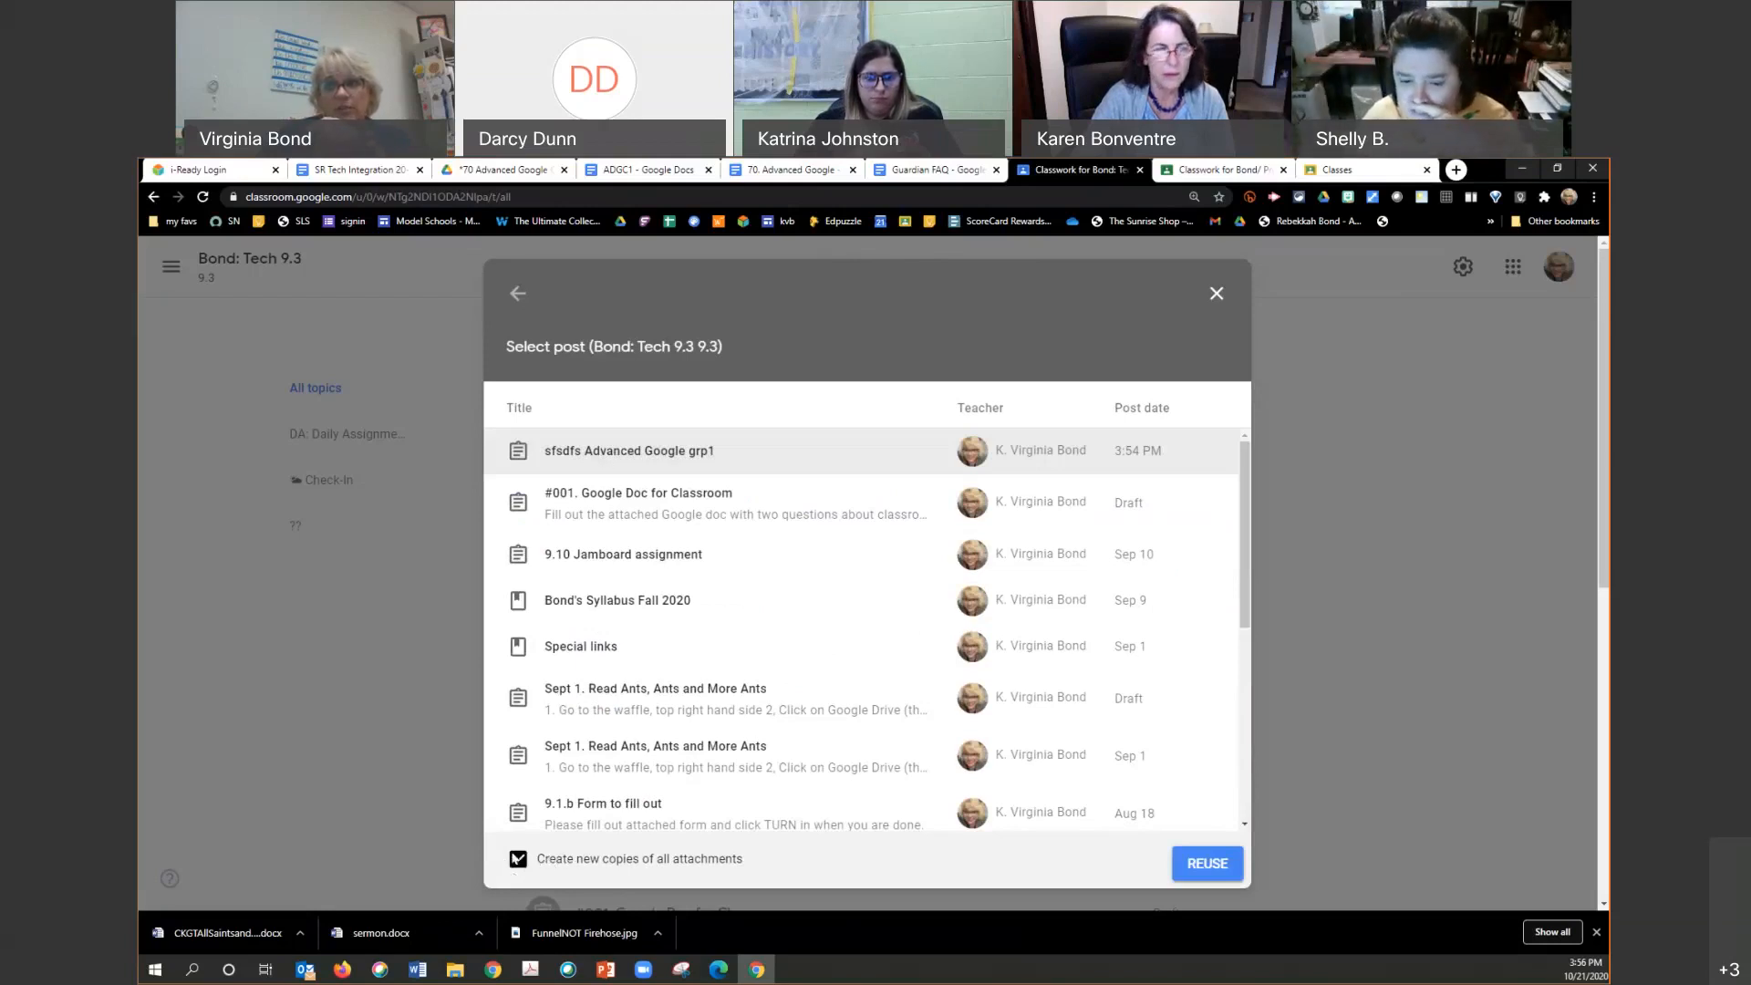
{"action": "left_click", "coordinate": [517, 859]}
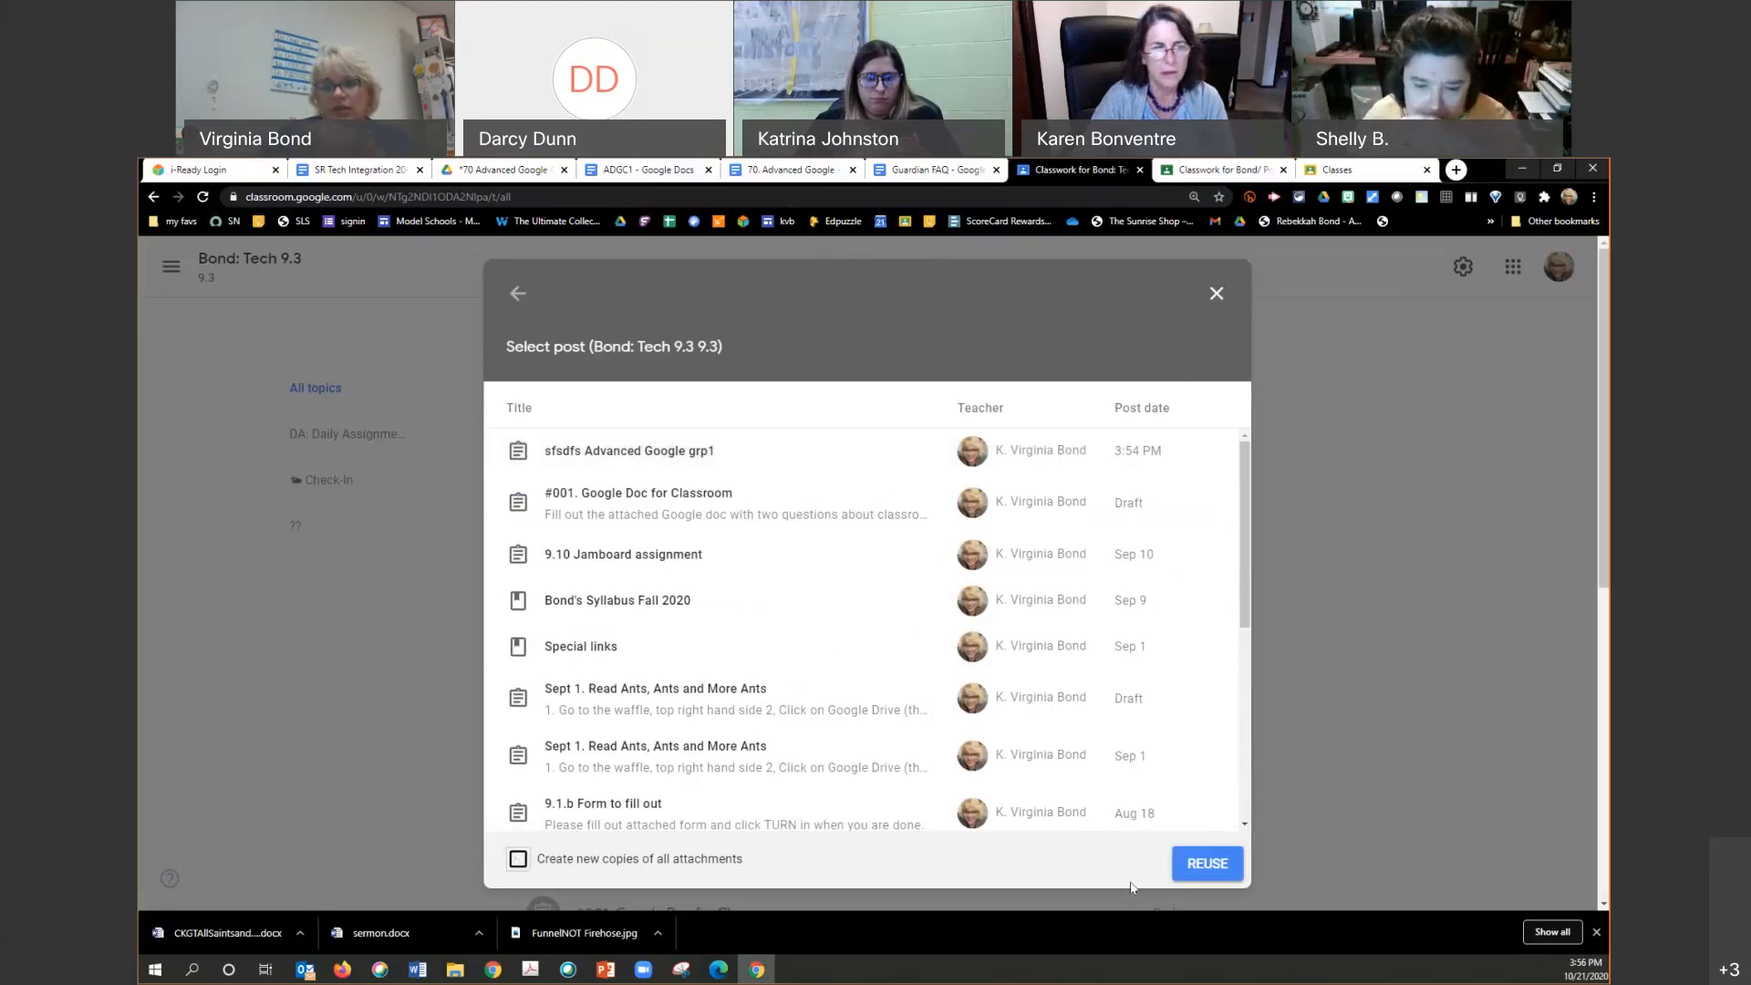
{"action": "left_click", "coordinate": [1200, 867]}
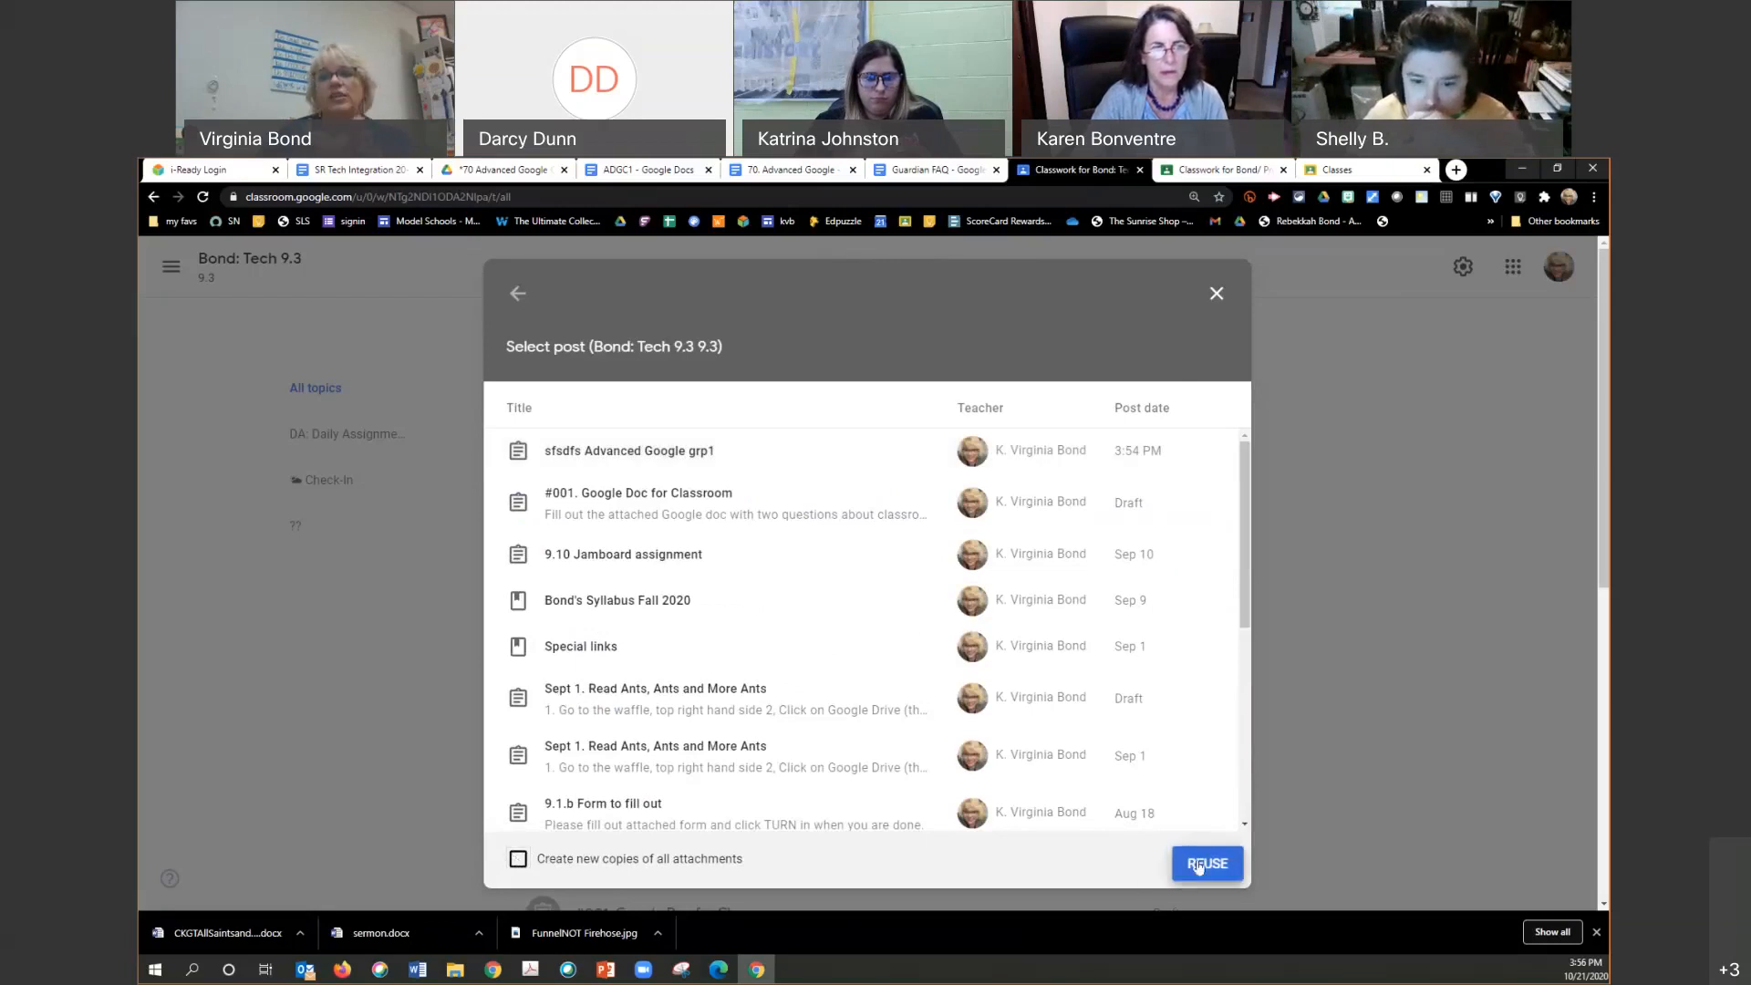
{"action": "left_click", "coordinate": [1200, 865]}
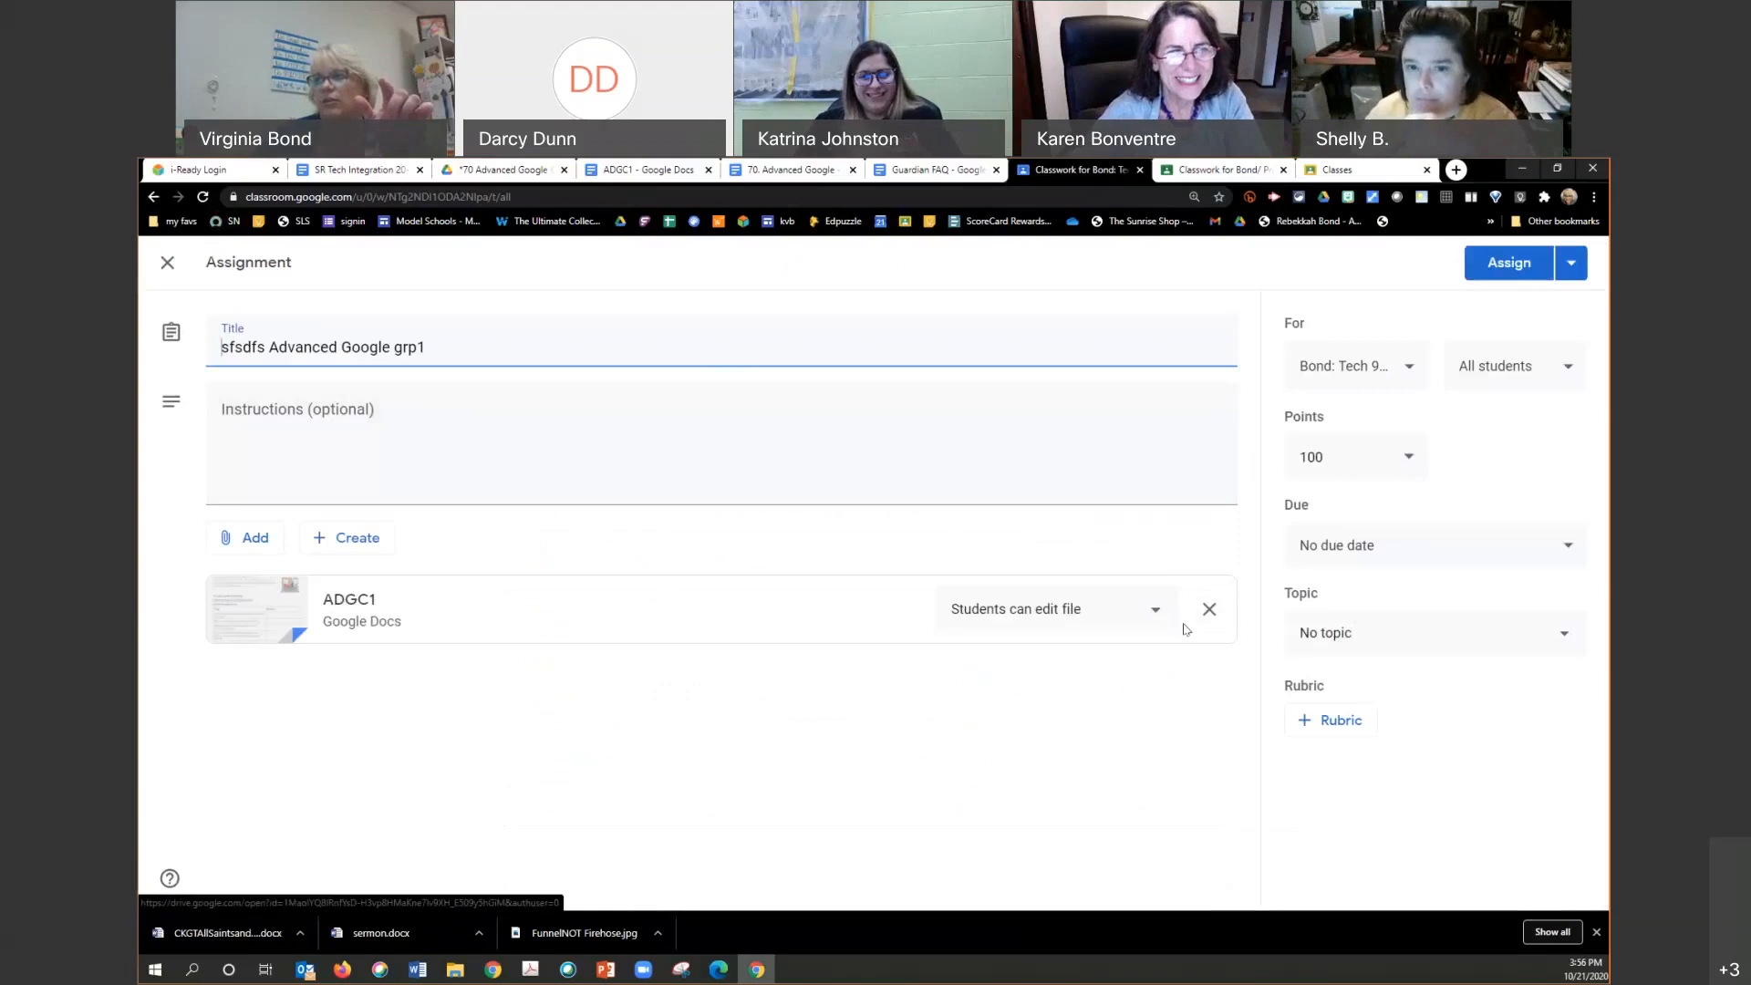
Step: Replace the ADGC1 attachment on the reused assignment with adgc2 from Google Drive
{"action": "left_click", "coordinate": [1209, 610]}
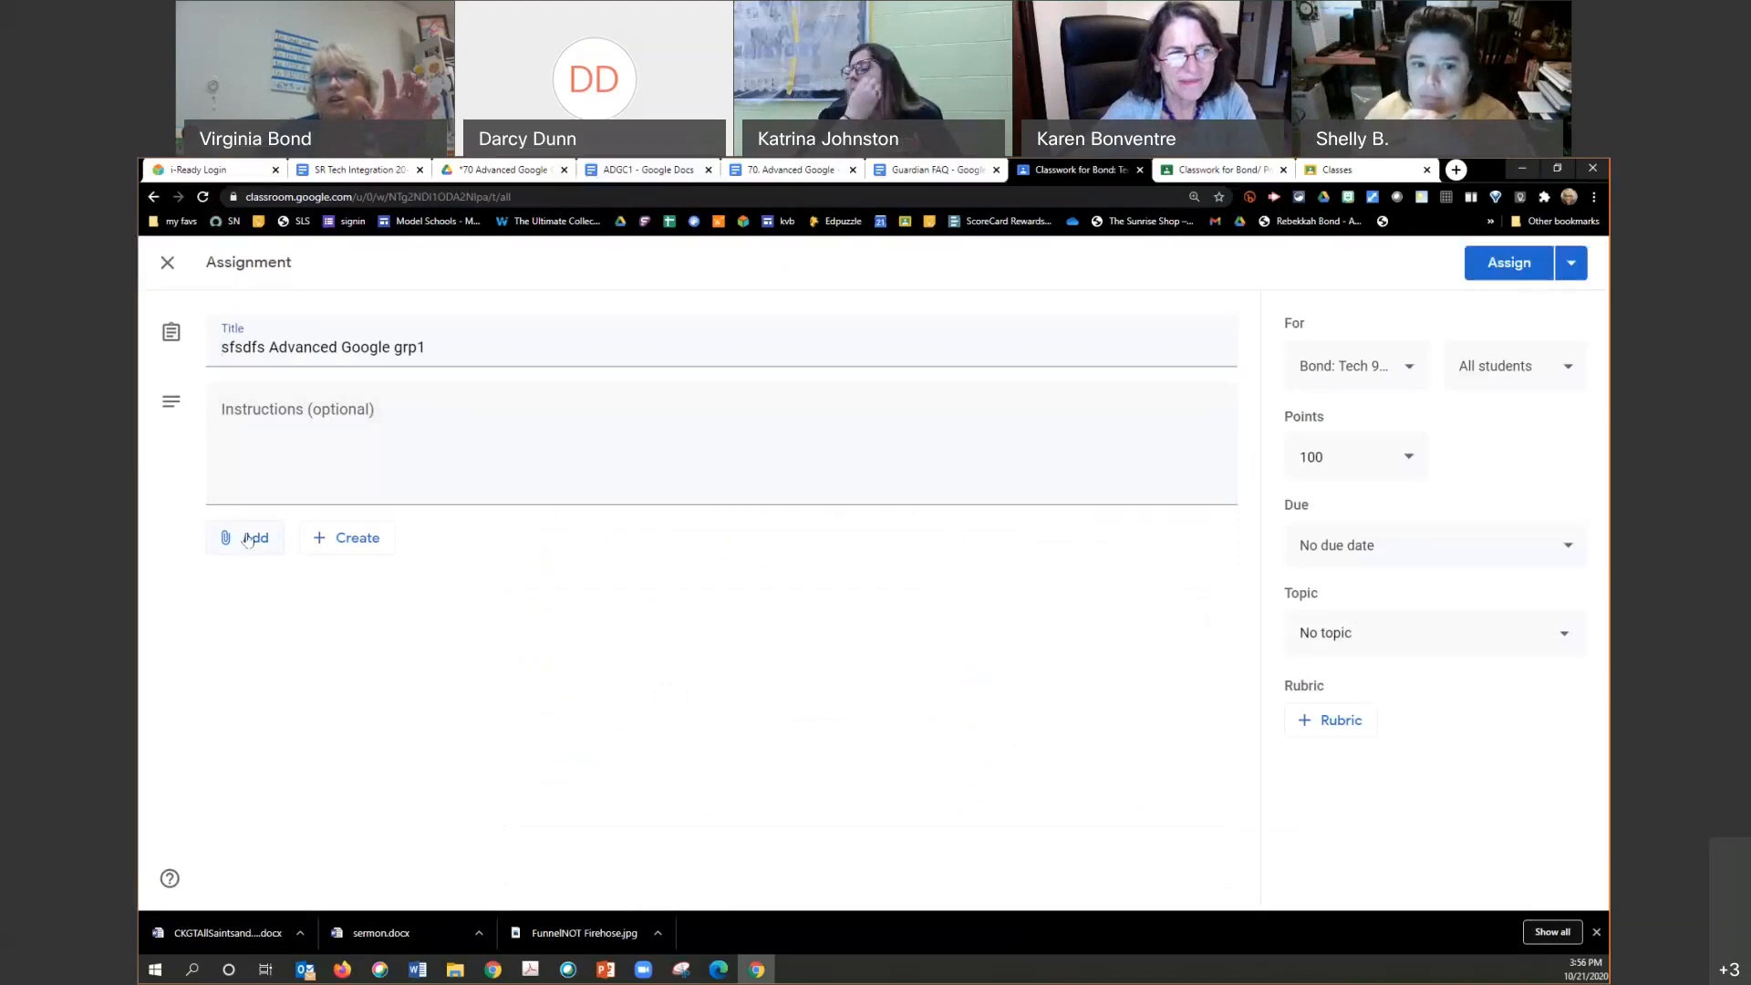
{"action": "left_click", "coordinate": [246, 537]}
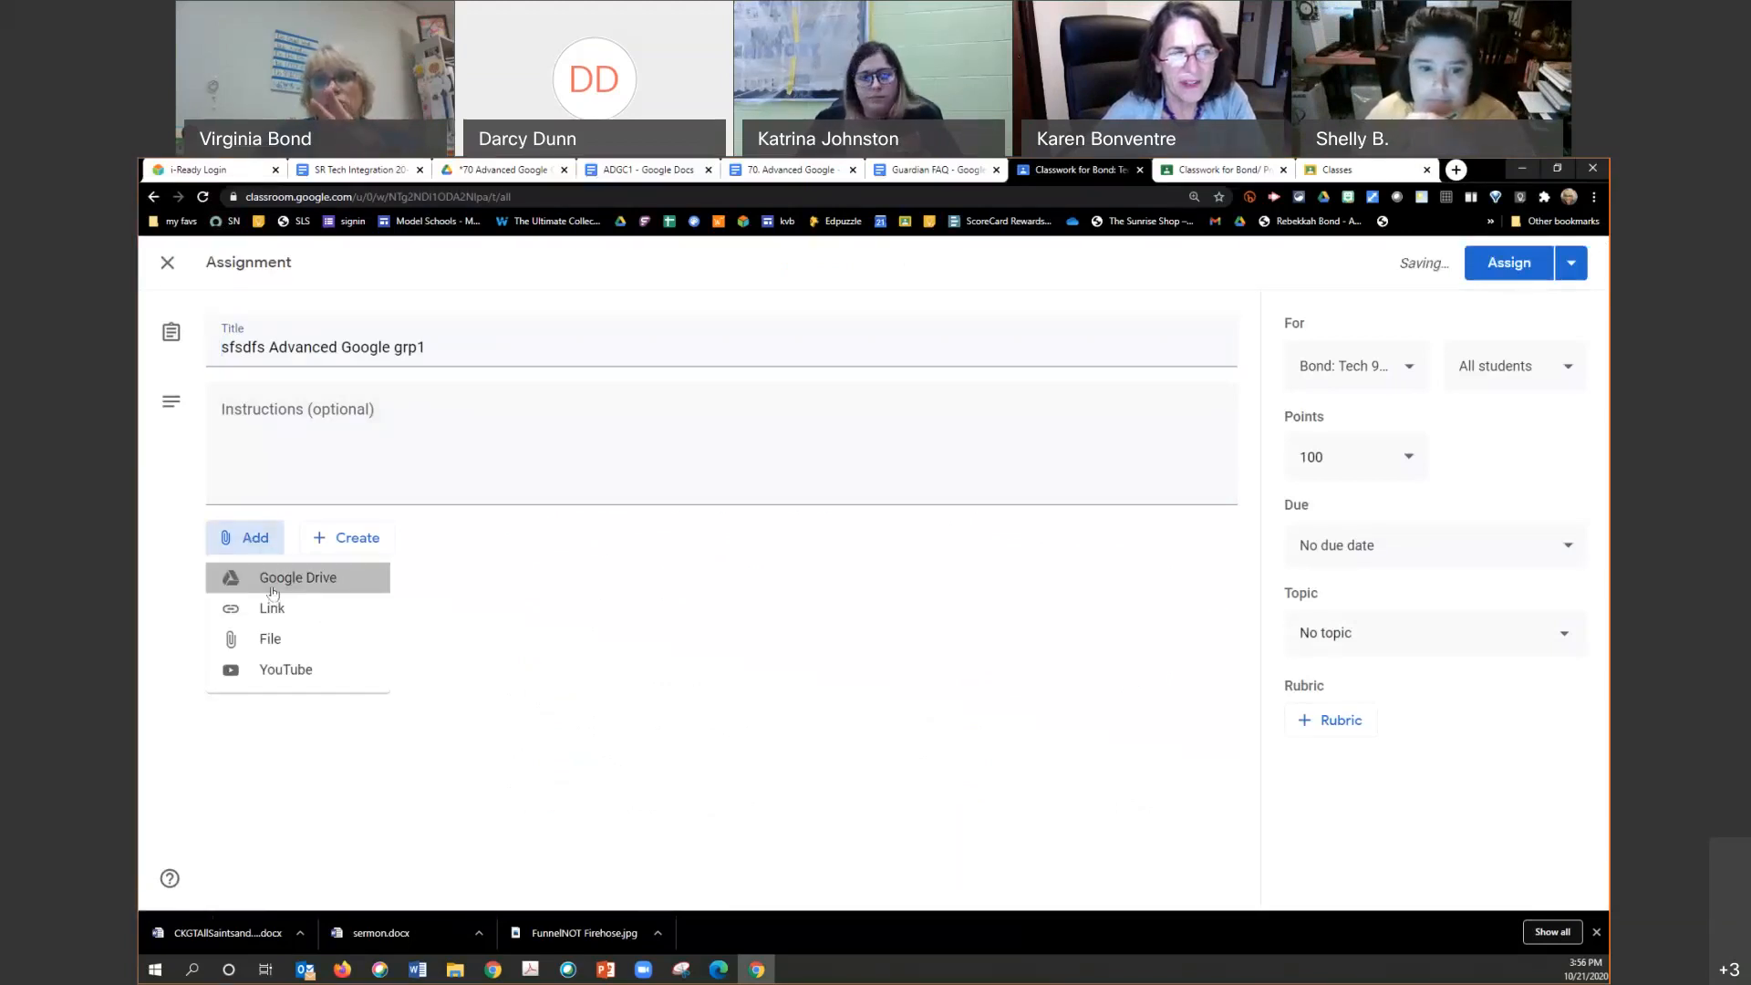
{"action": "left_click", "coordinate": [273, 584]}
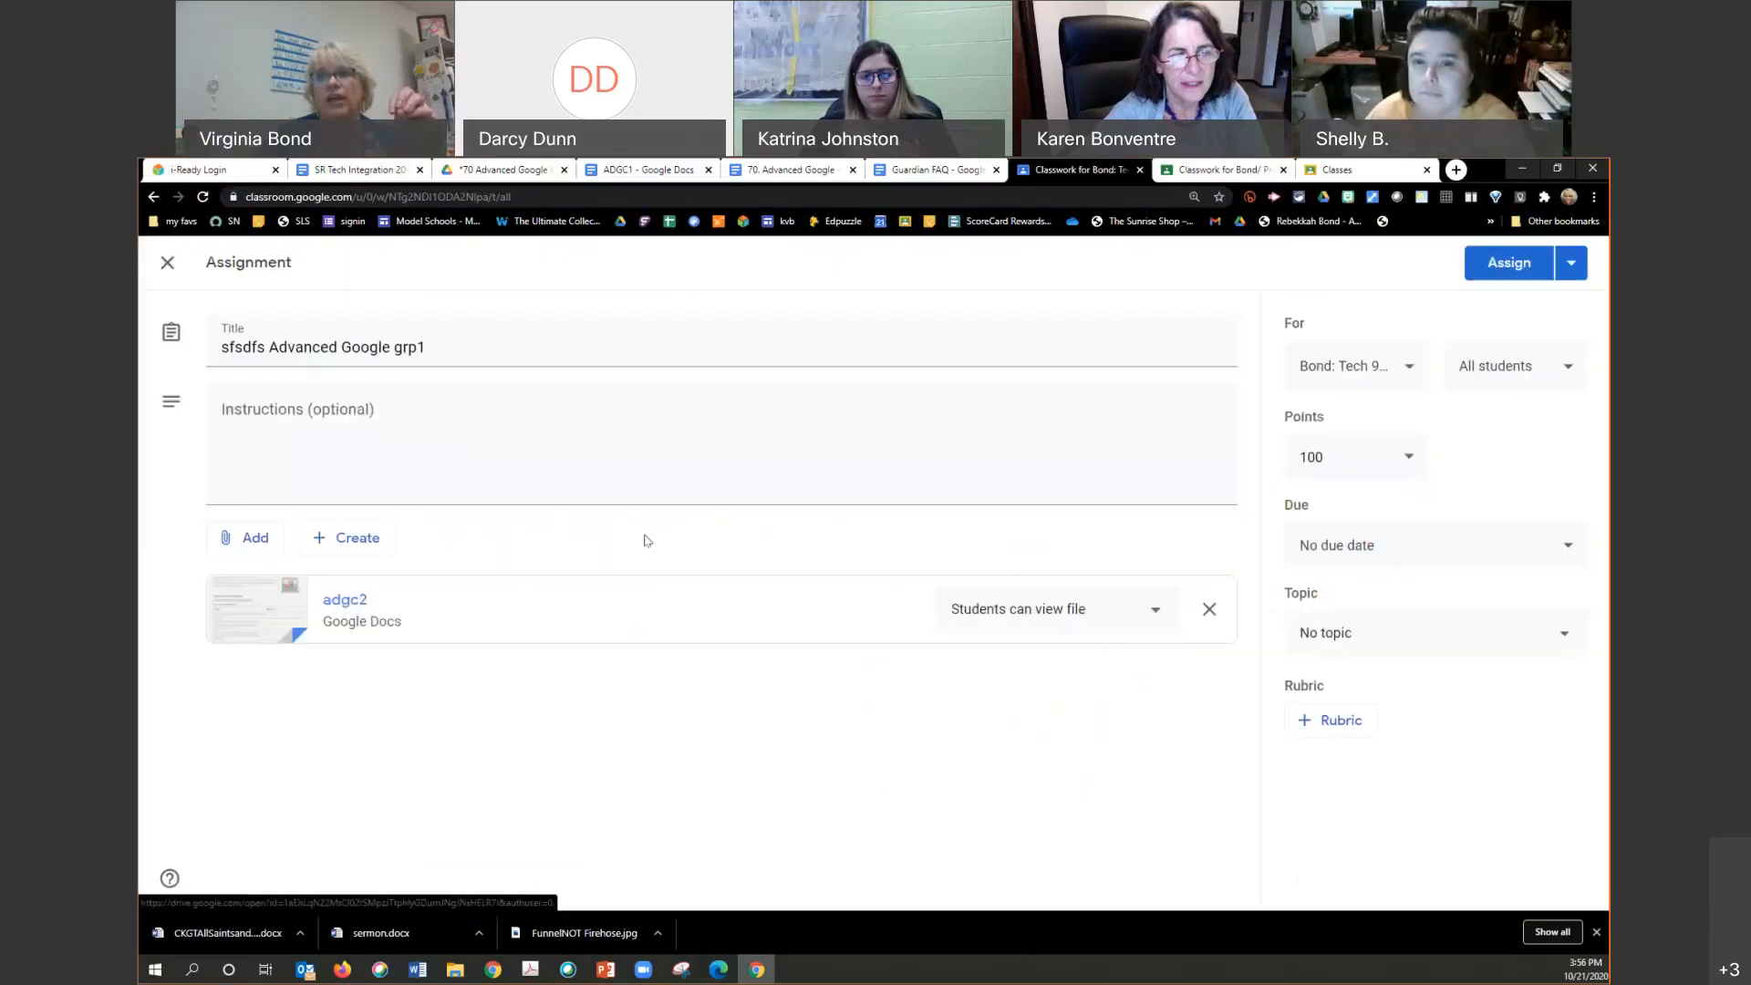
{"action": "double_click", "coordinate": [647, 540]}
Step: Retitle the assignment "sfsdfs Advanced Google grp2" and set the adgc2 attachment to "Students can edit file"
{"action": "left_click", "coordinate": [423, 346]}
{"action": "key", "text": "BackSpace"}
{"action": "type", "text": "2"}
{"action": "left_click", "coordinate": [1137, 608]}
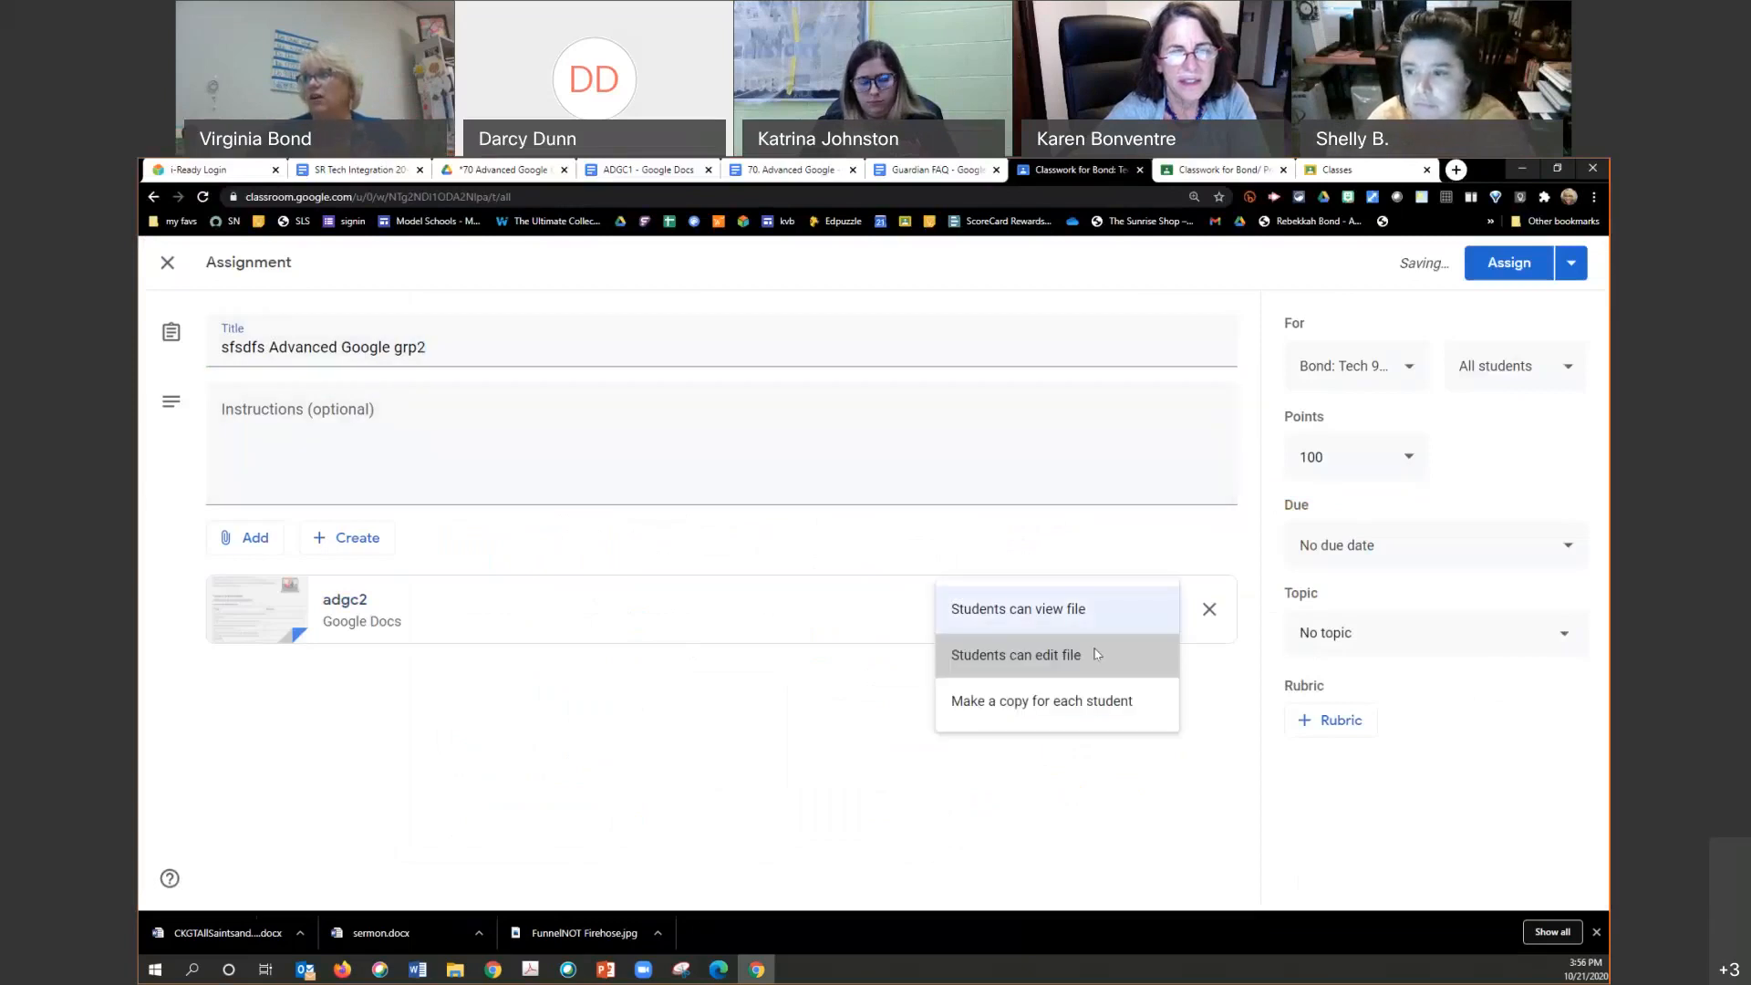
{"action": "left_click", "coordinate": [1095, 654]}
Step: Limit the grp2 assignment's recipients to the last three students listed and assign it
{"action": "left_click", "coordinate": [1562, 368]}
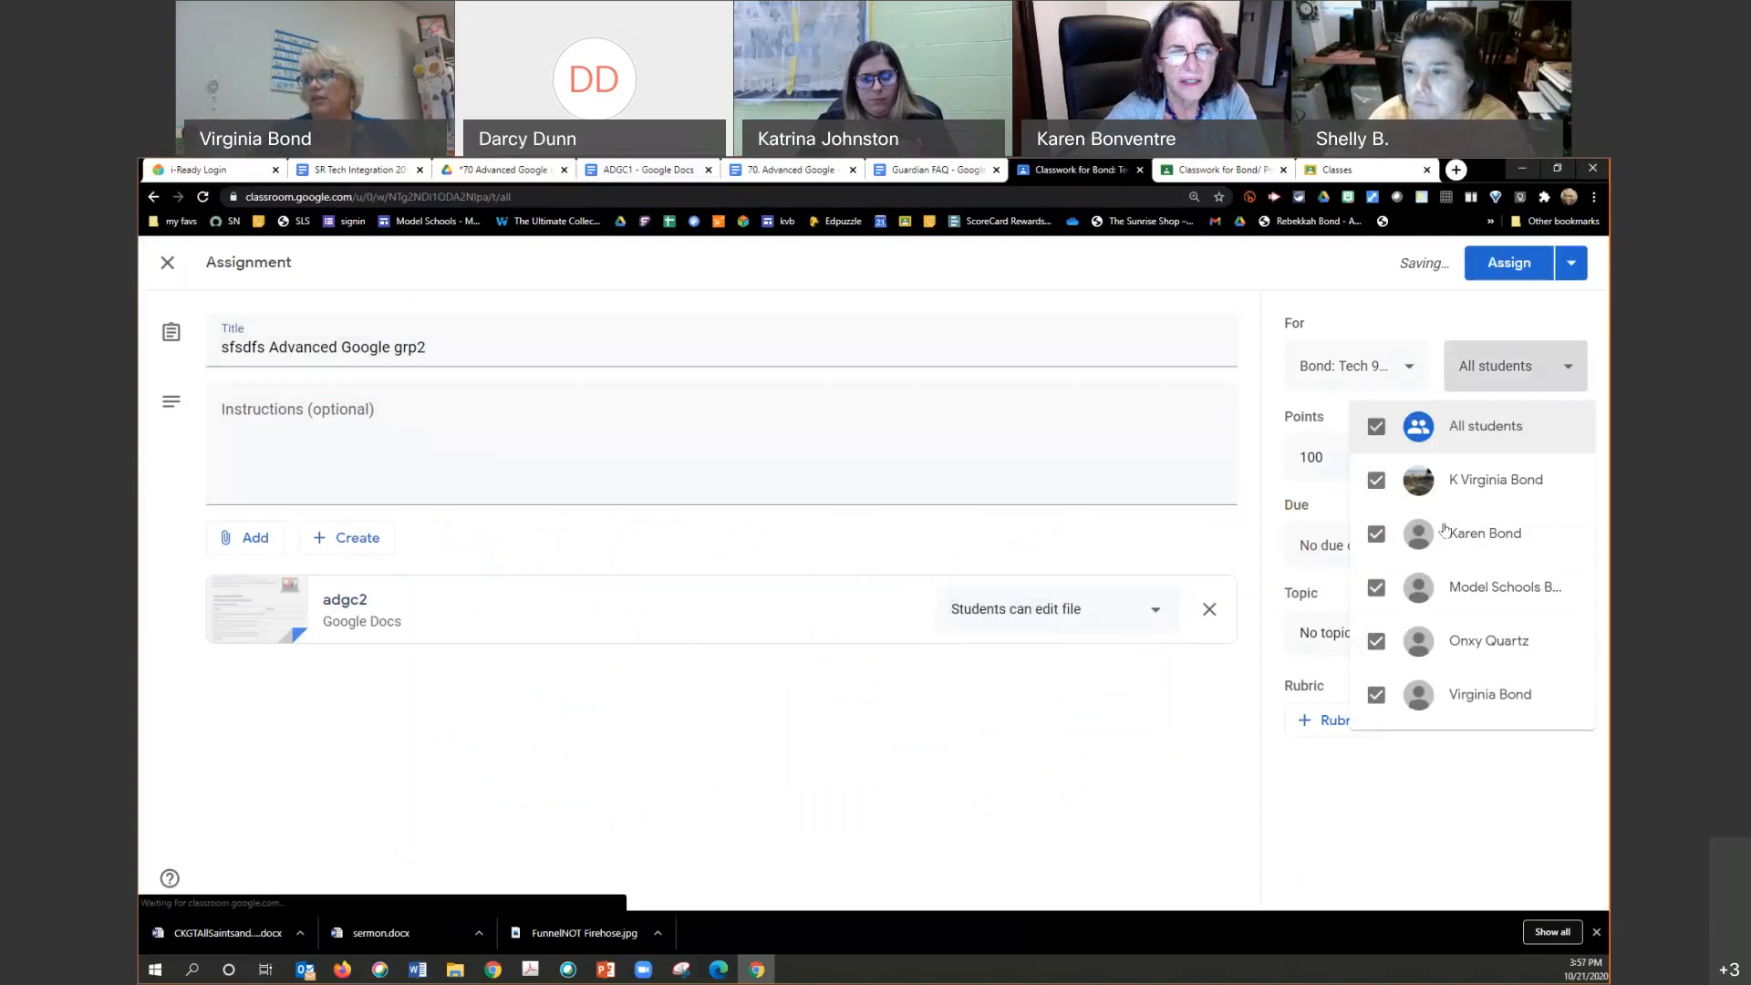
{"action": "left_click", "coordinate": [1376, 480]}
{"action": "left_click", "coordinate": [1376, 534]}
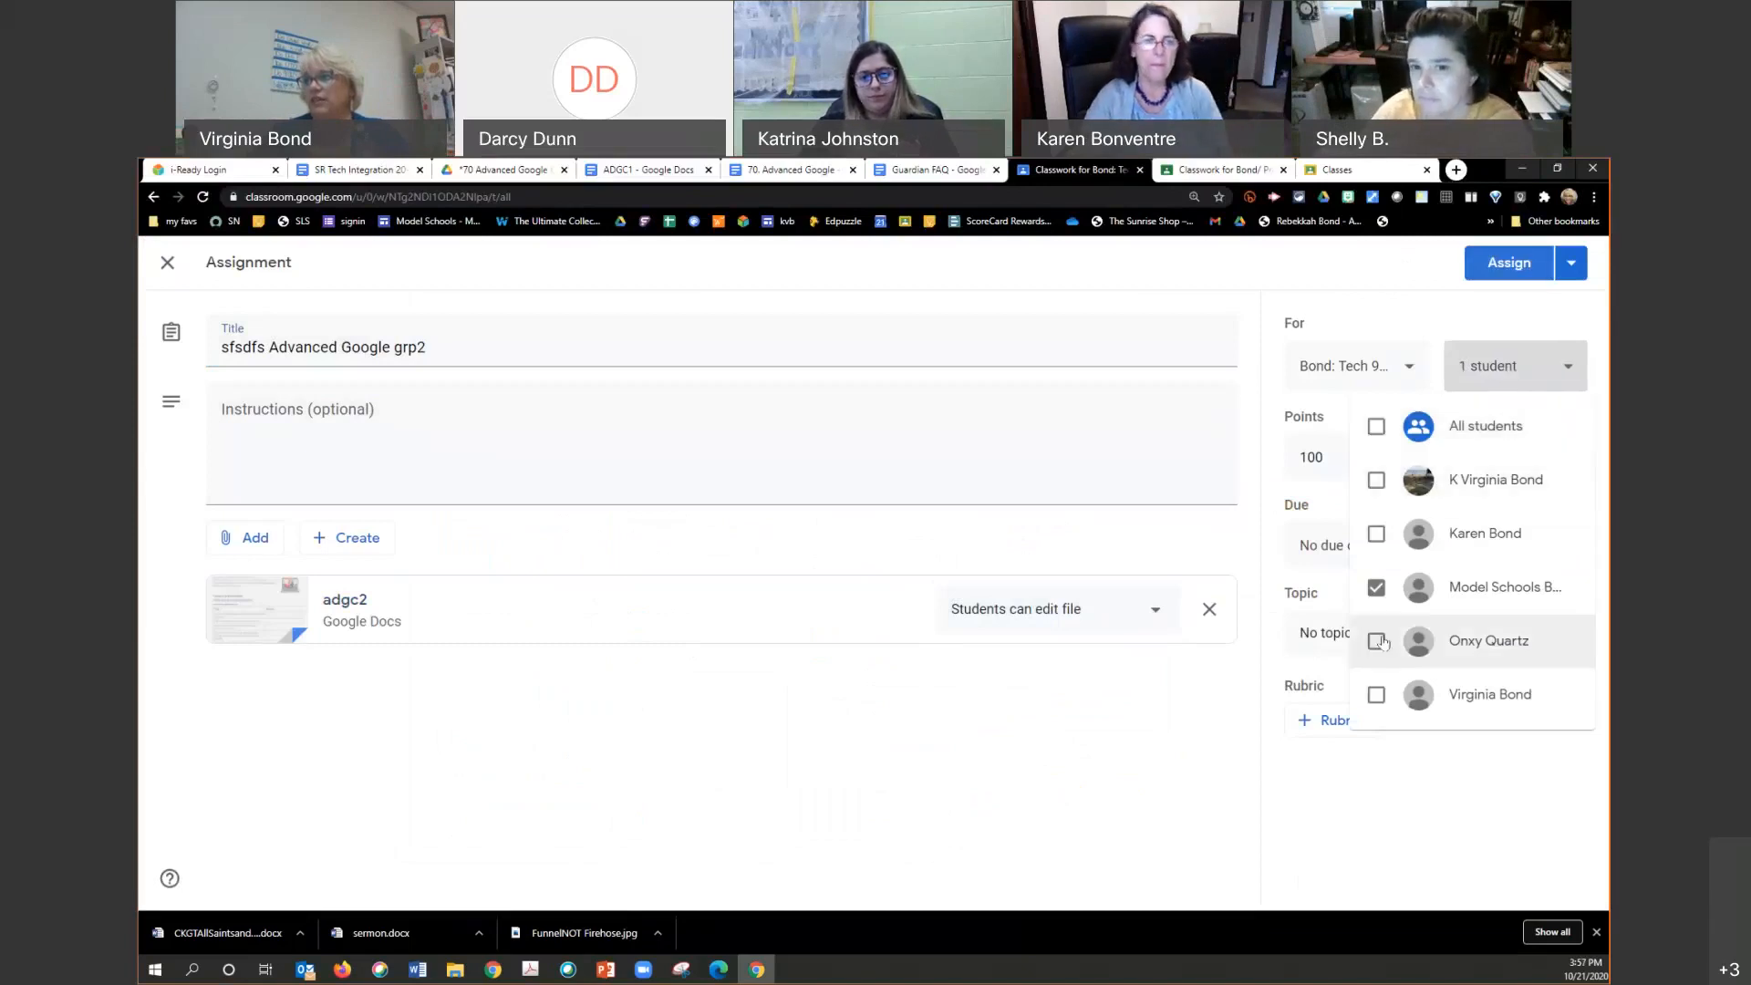
{"action": "left_click", "coordinate": [1376, 695]}
{"action": "left_click", "coordinate": [1376, 695]}
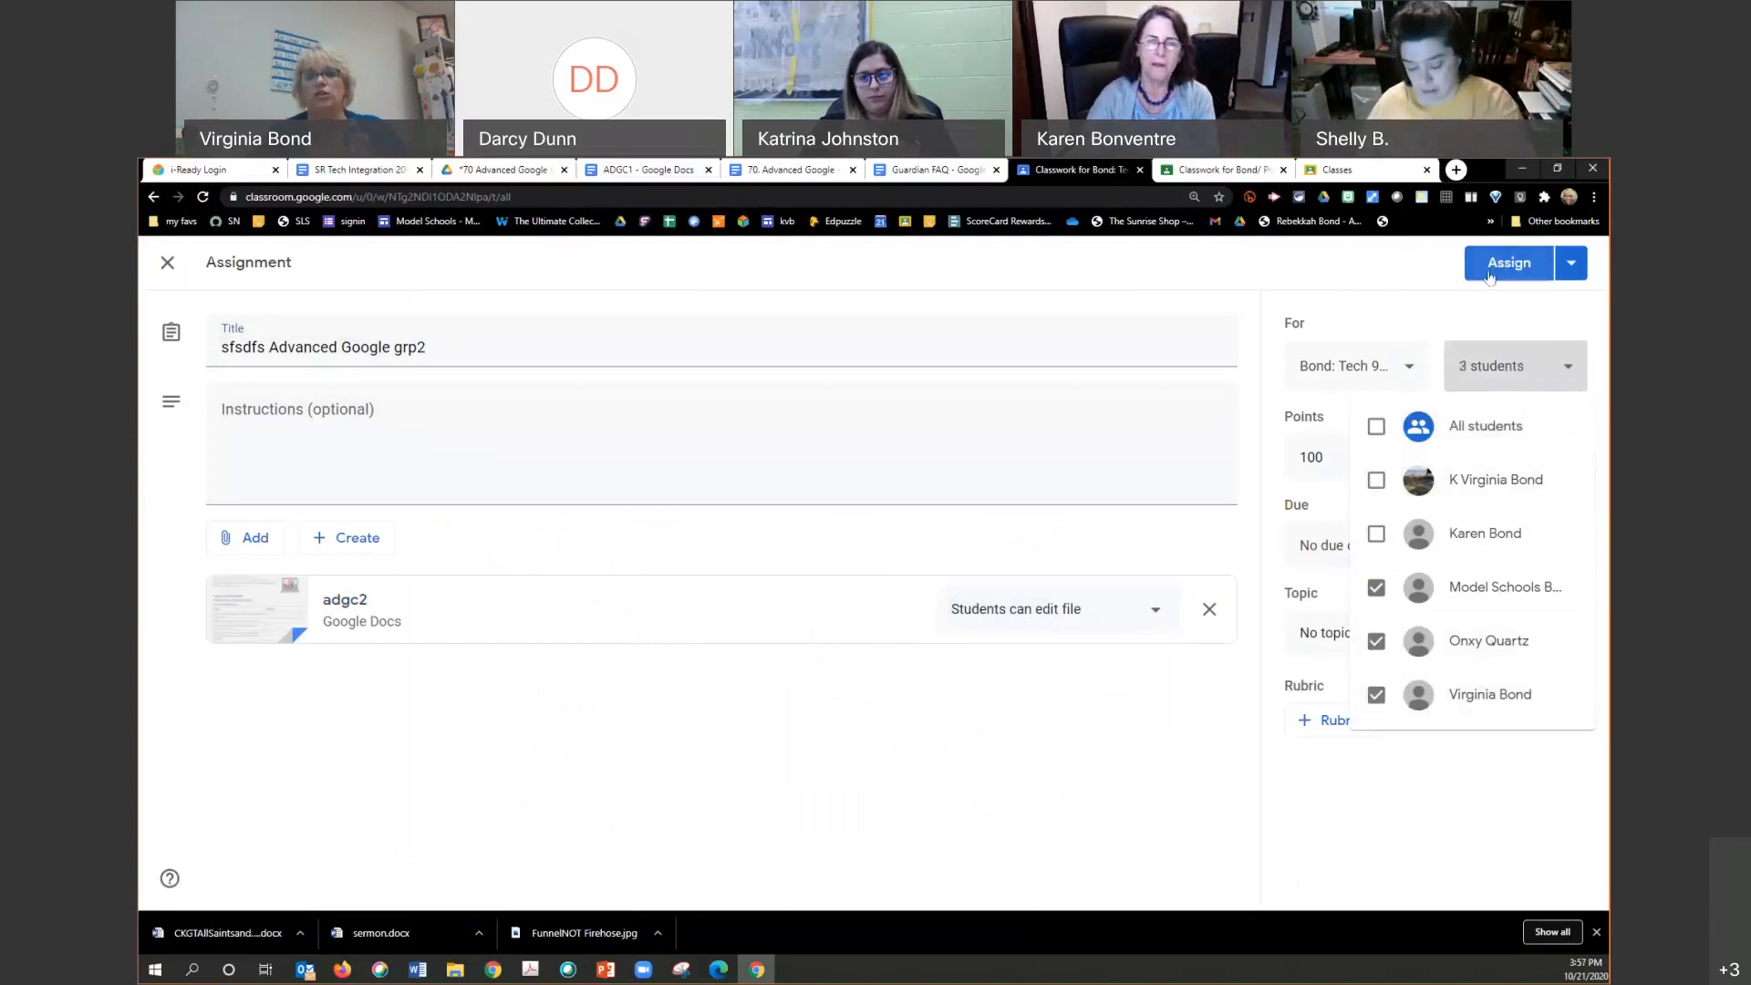
{"action": "left_click", "coordinate": [1493, 266]}
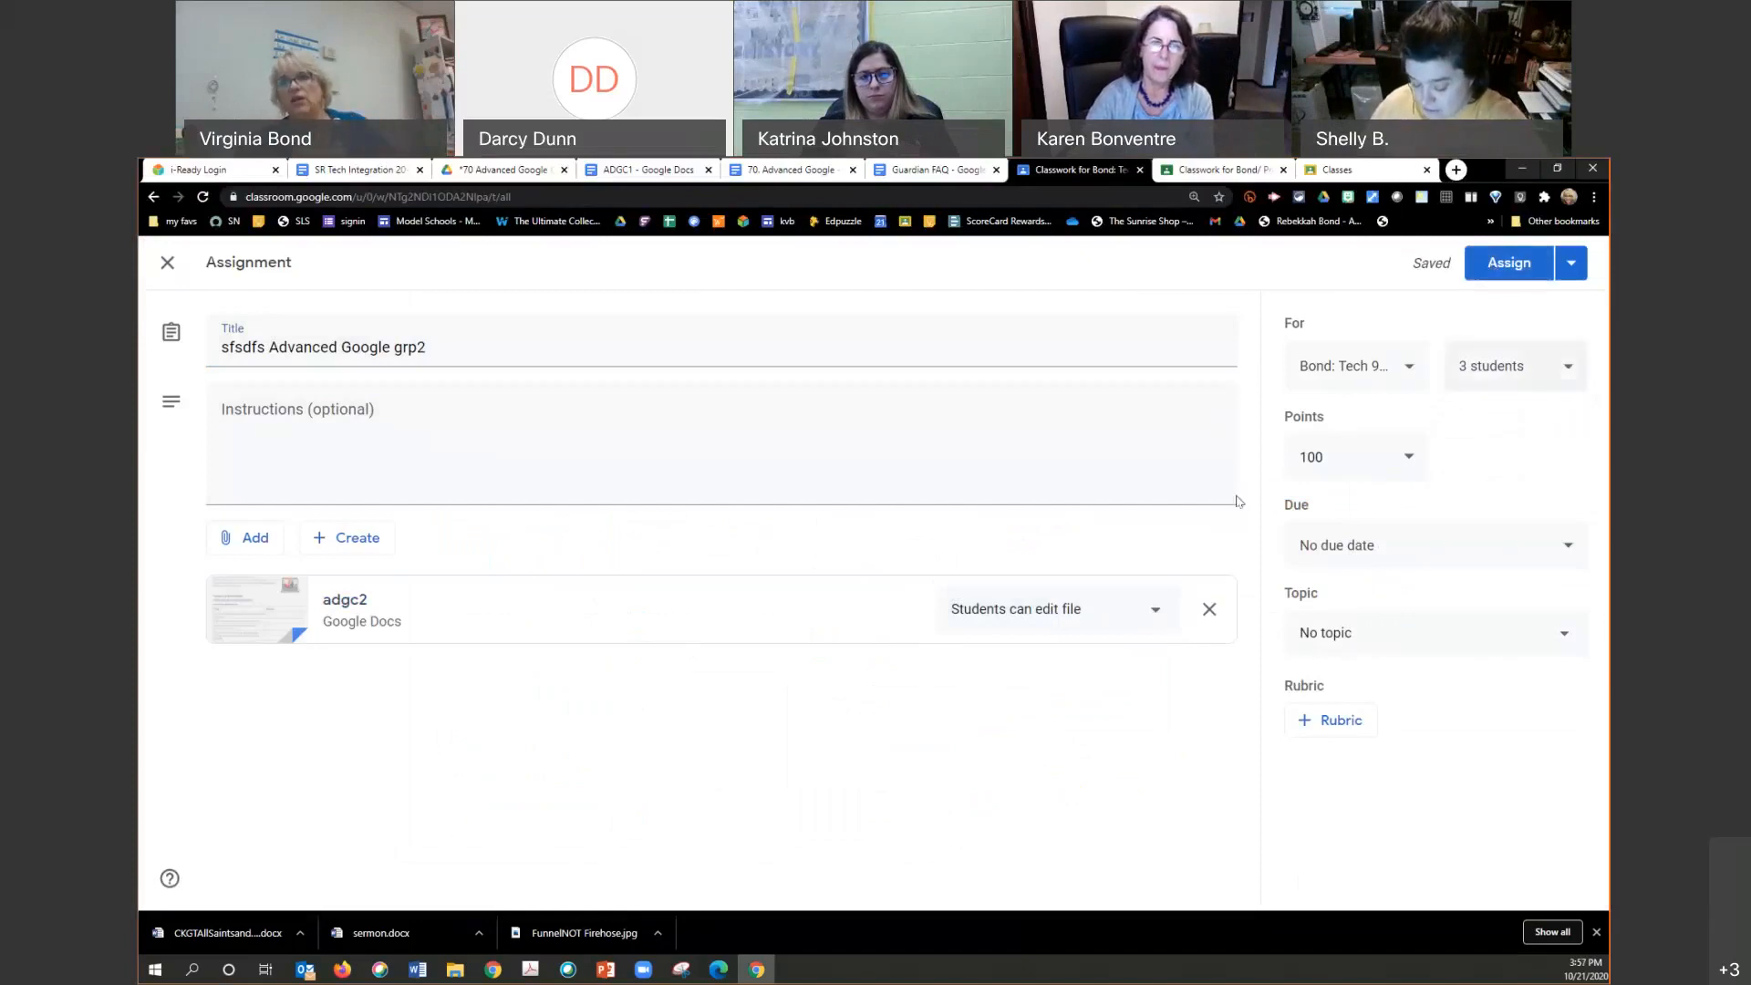
{"action": "left_click", "coordinate": [1515, 264]}
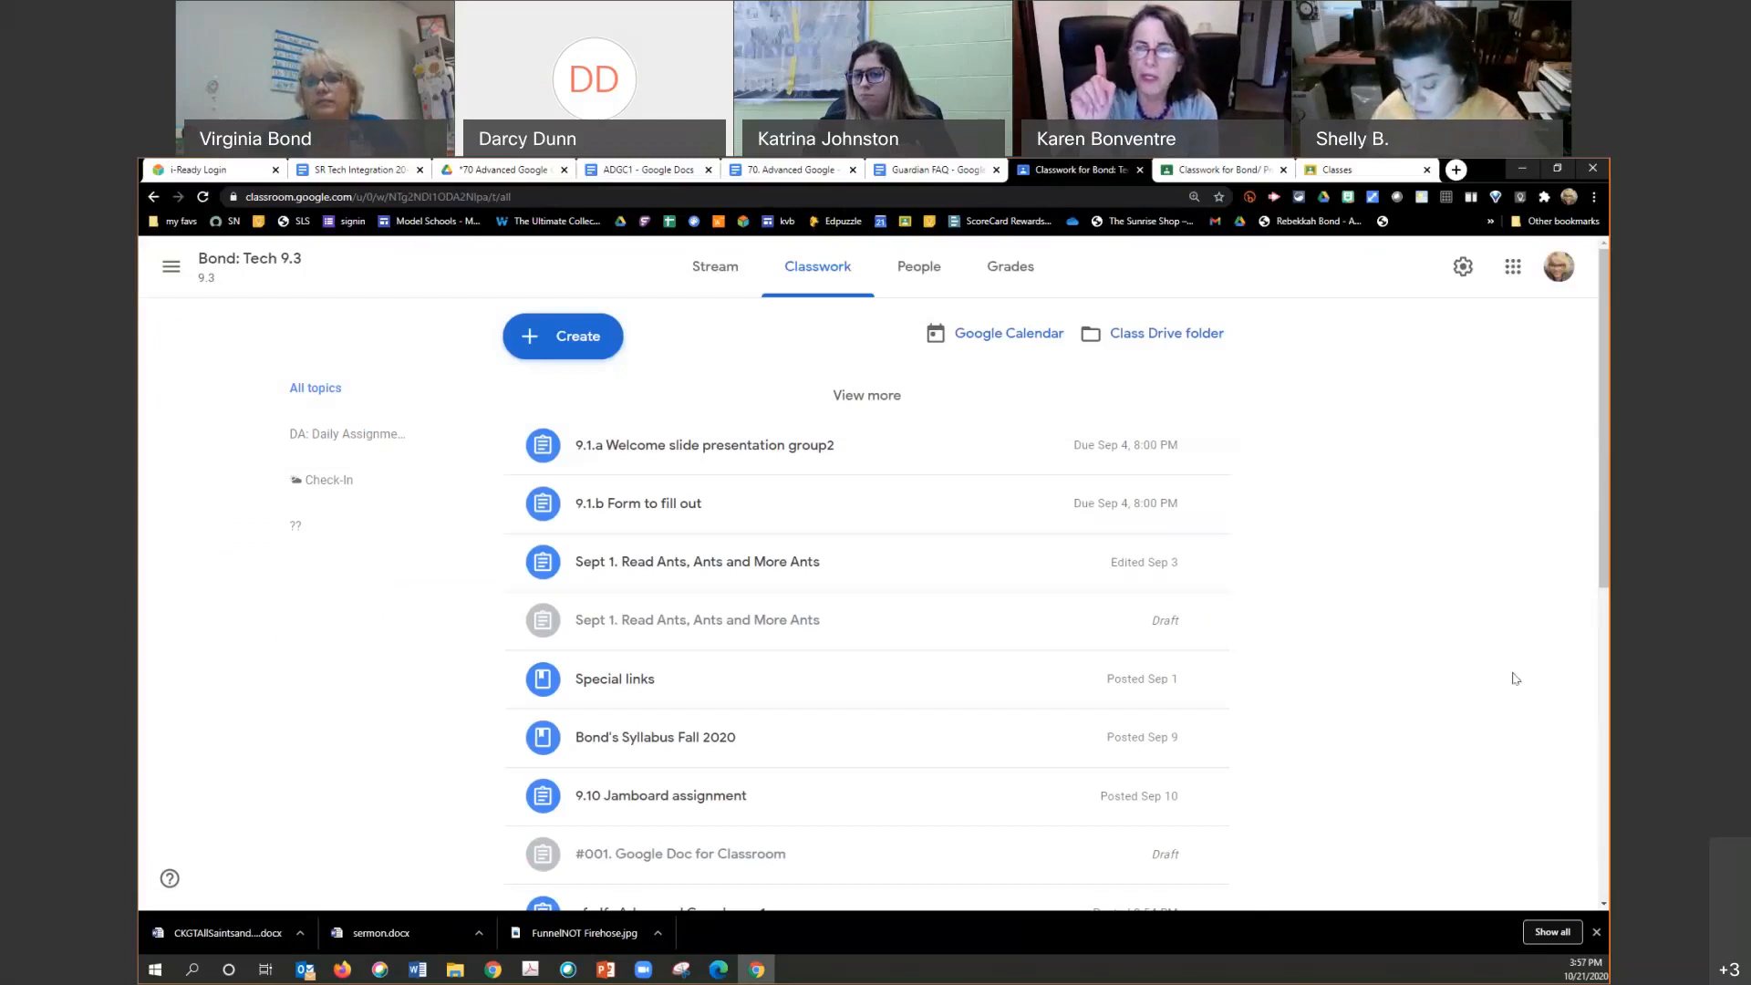
Step: Review the posted grp1 and grp2 assignments in the Tech 9.3 classwork list
{"action": "scroll", "coordinate": [1459, 698], "scroll_direction": "down", "scroll_amount": 5}
{"action": "scroll", "coordinate": [1447, 692], "scroll_direction": "up", "scroll_amount": 2}
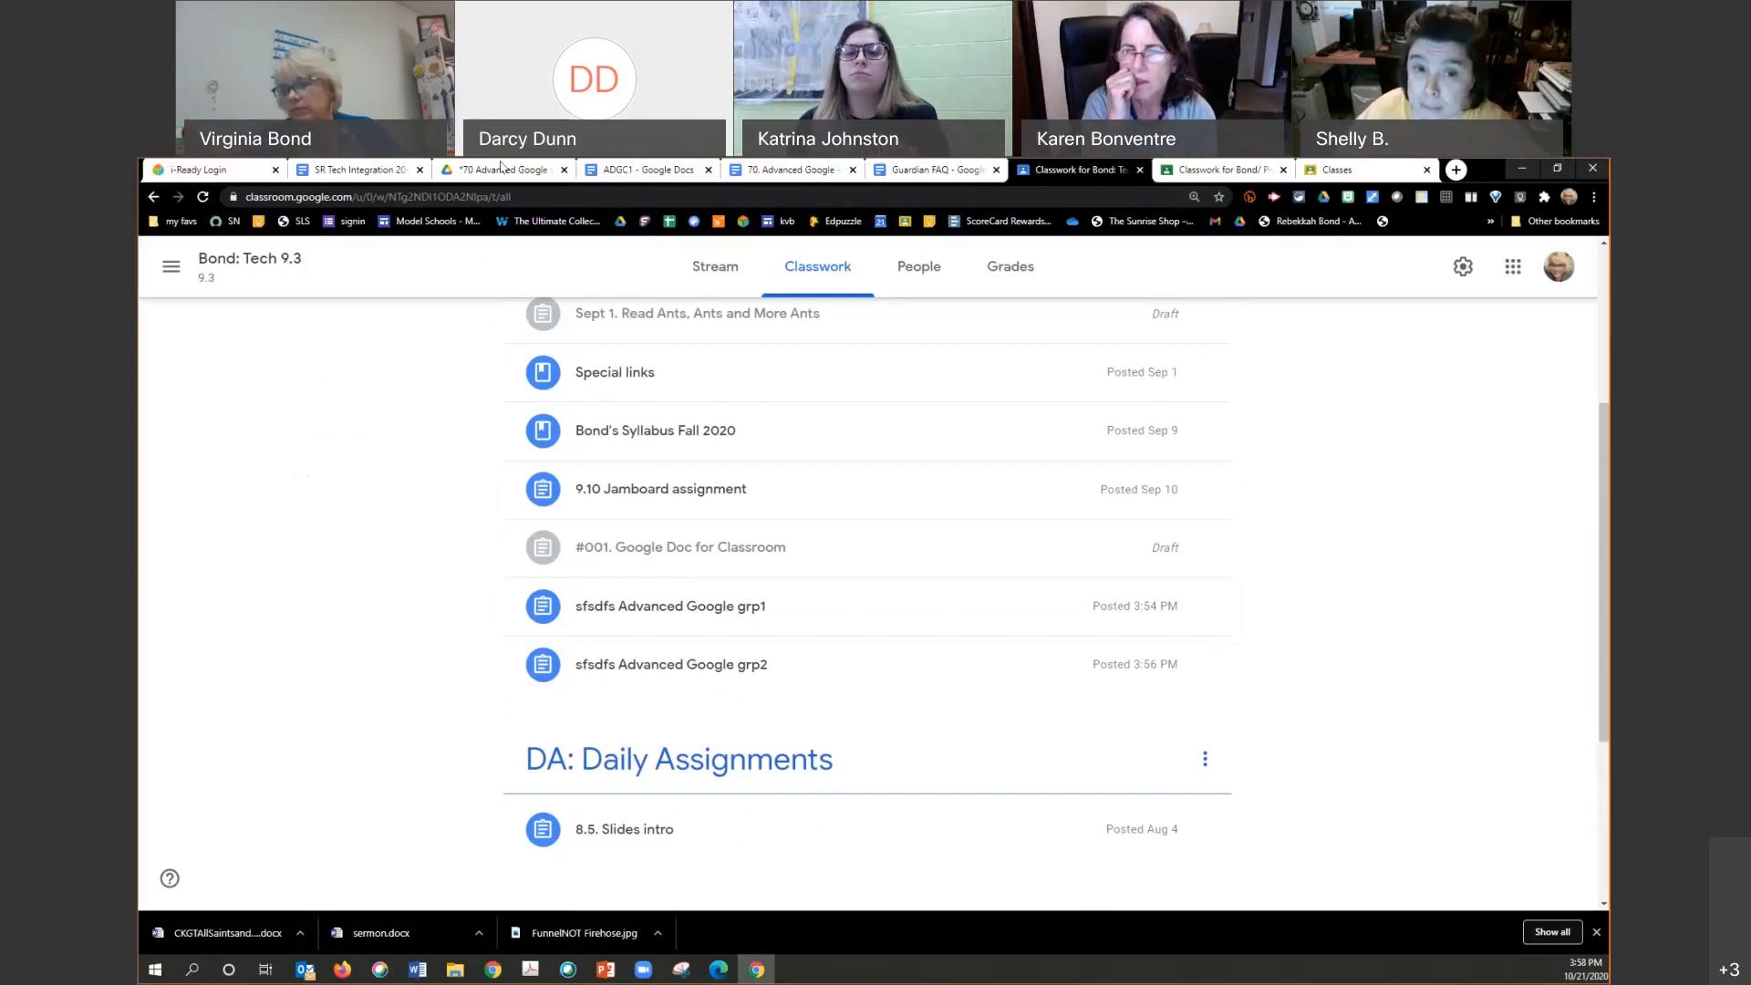
{"action": "left_click_drag", "start_coordinate": [342, 969], "coordinate": [828, 978]}
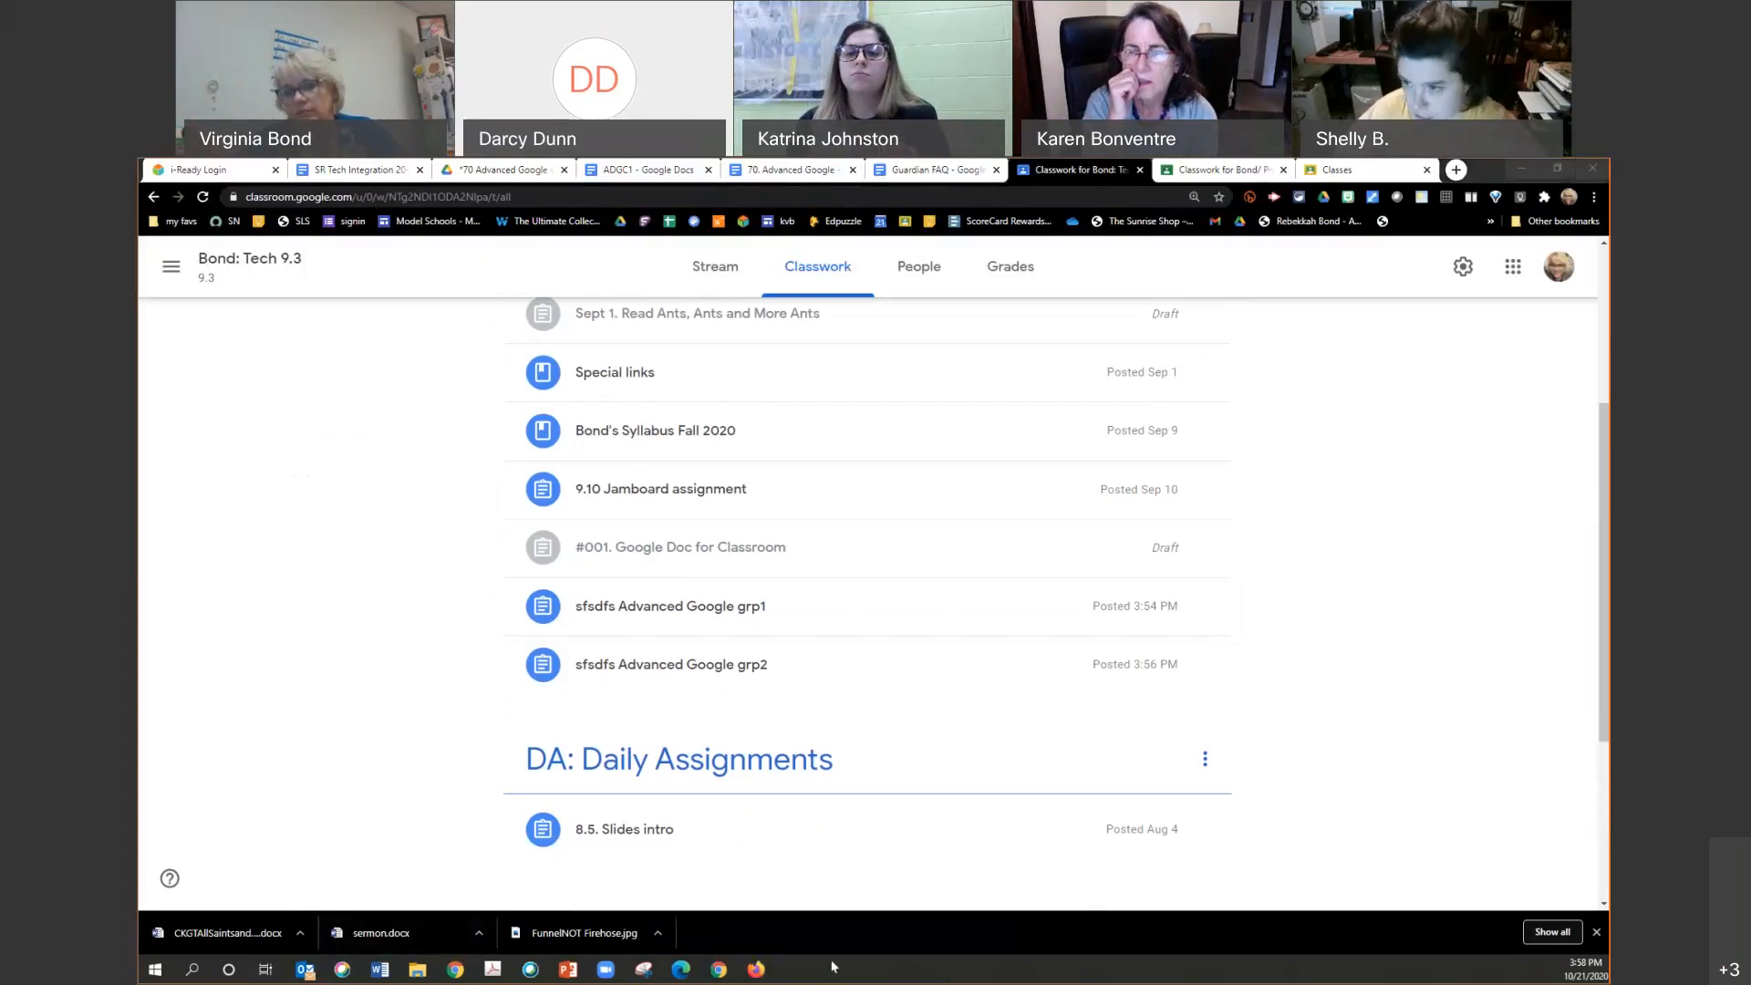
Step: Switch to the student view in Firefox, open the assignment's "4thslide ideas" attachment and close it again
{"action": "mouse_move", "coordinate": [755, 952]}
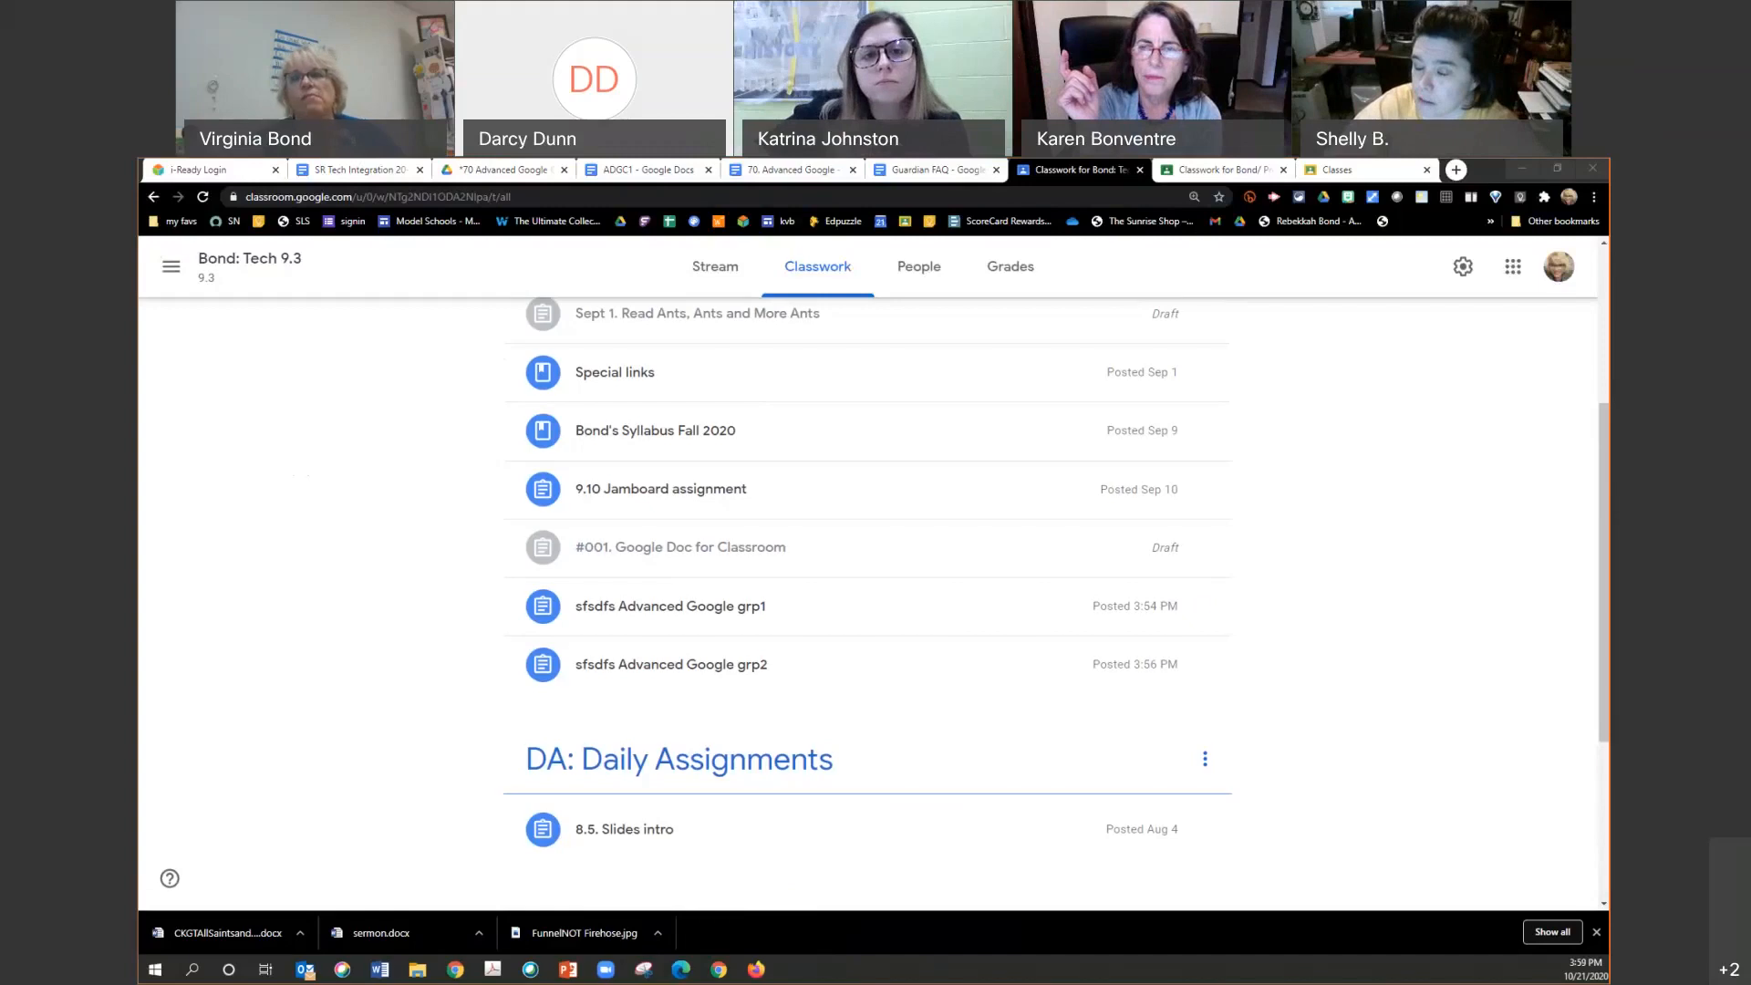
{"action": "left_click", "coordinate": [758, 968]}
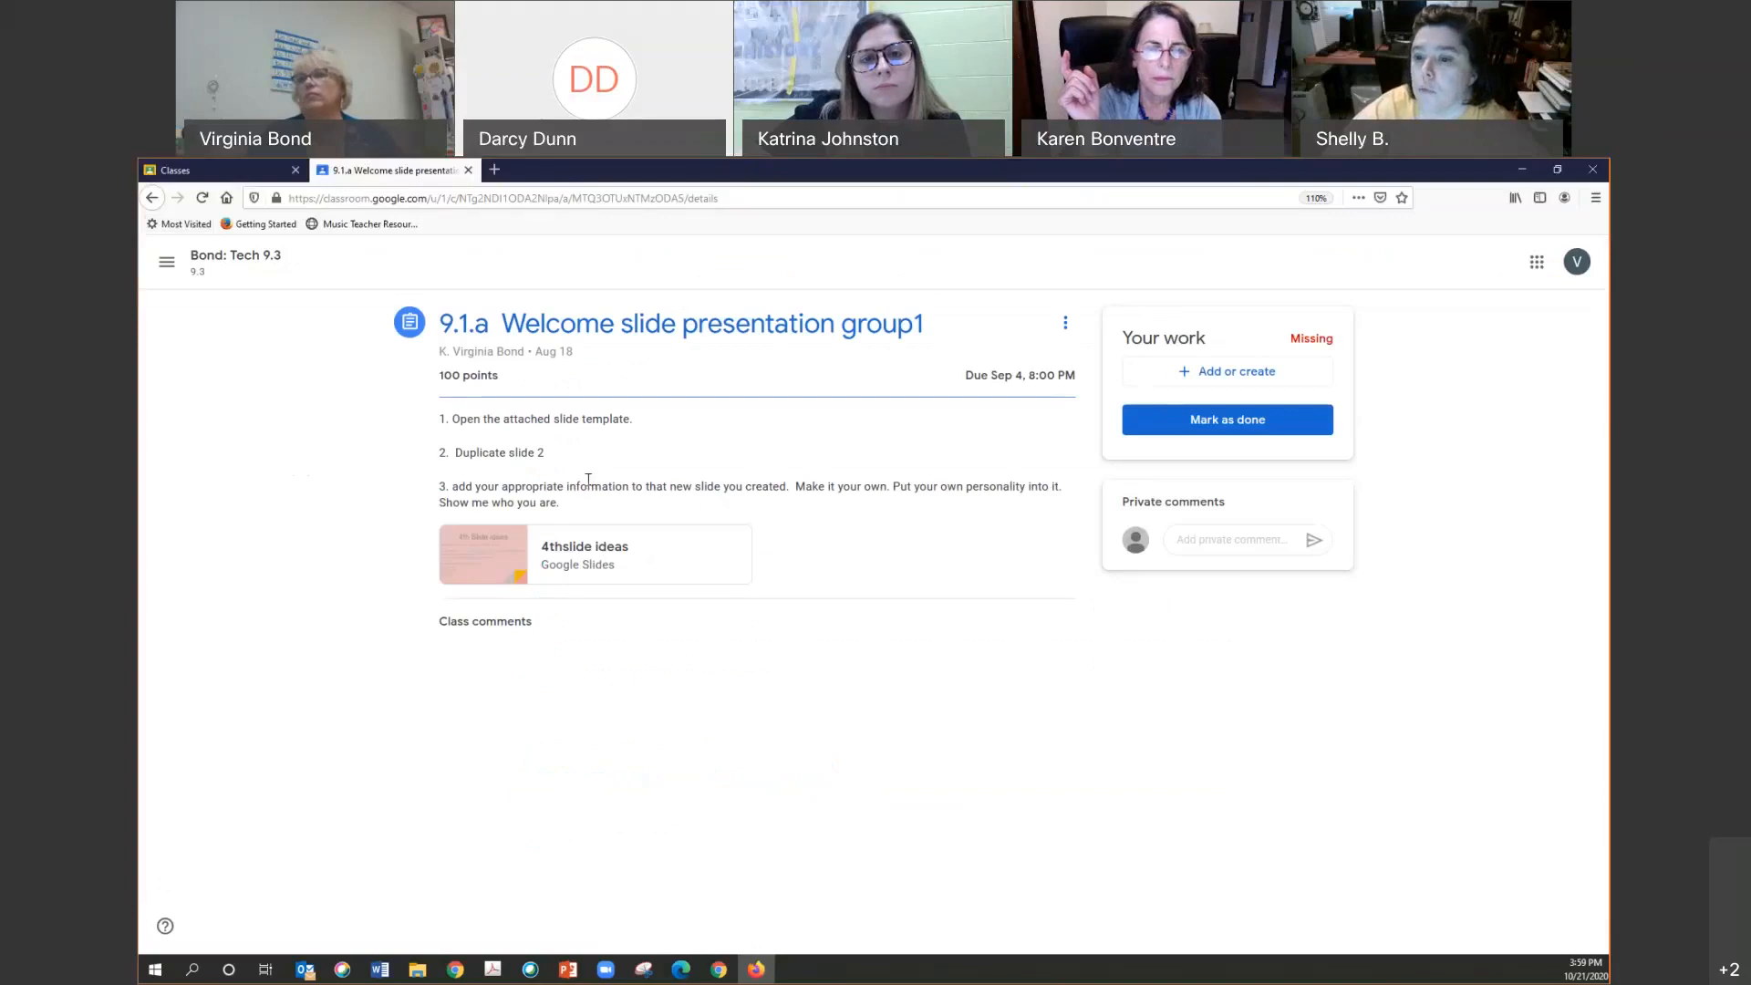
{"action": "left_click", "coordinate": [585, 547]}
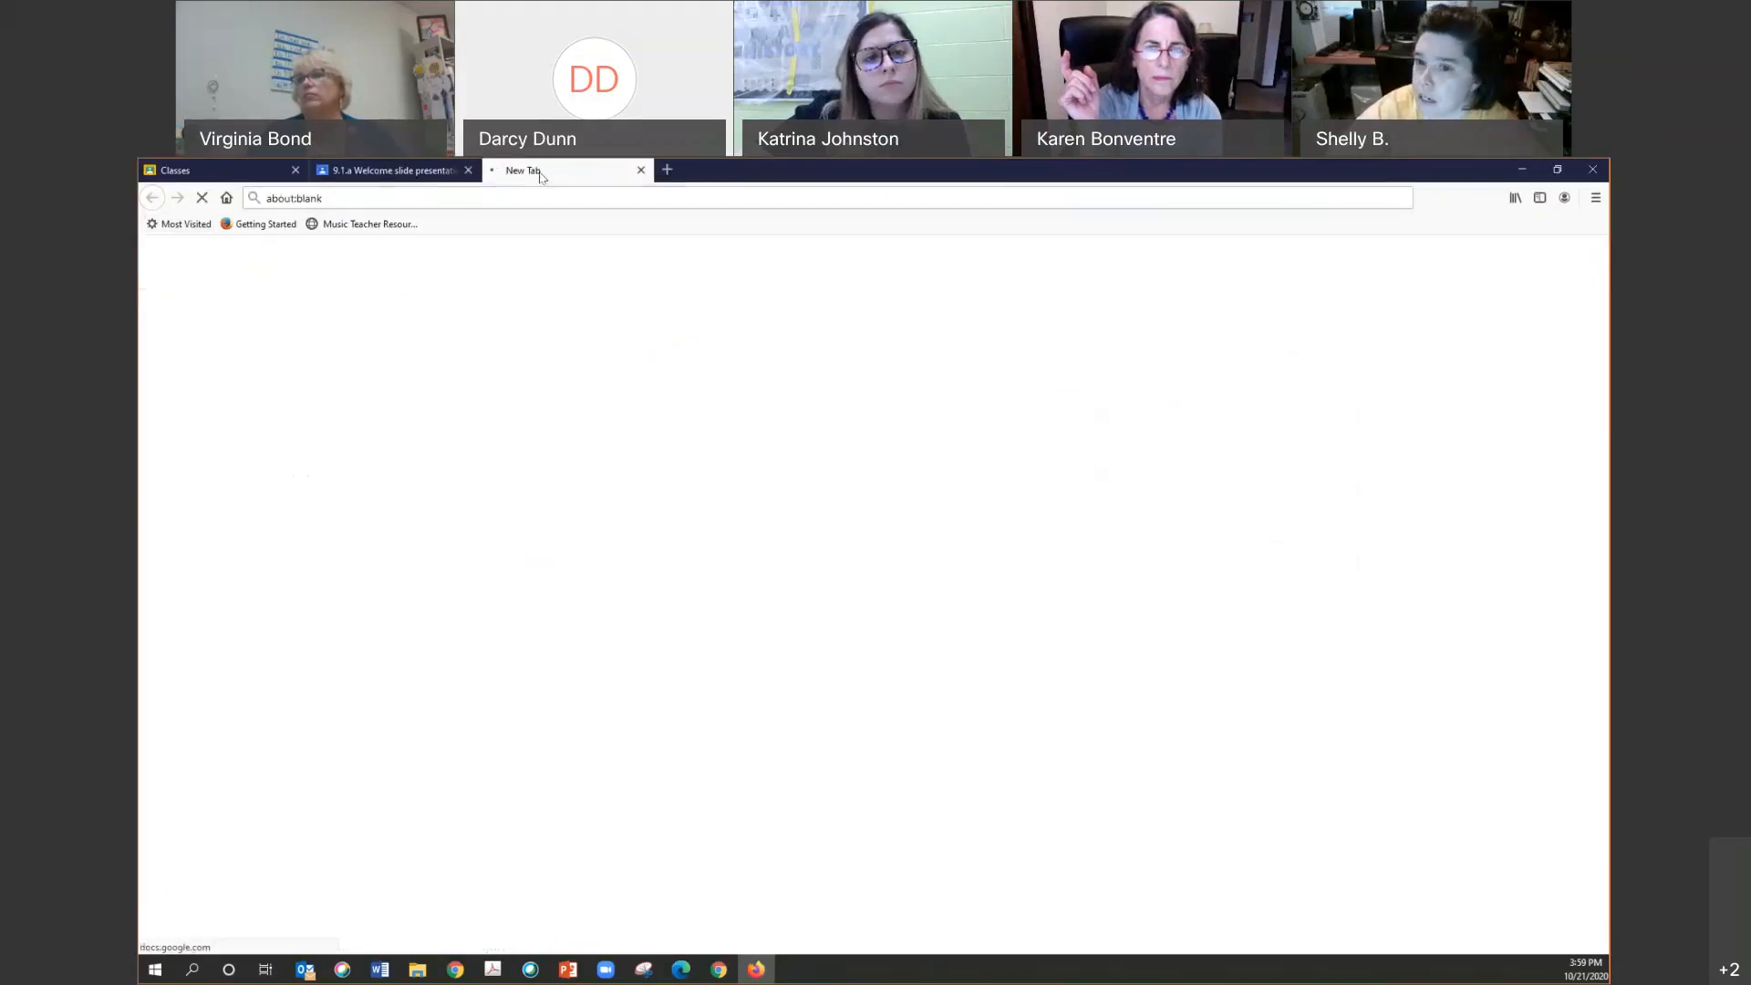
{"action": "left_click", "coordinate": [642, 171]}
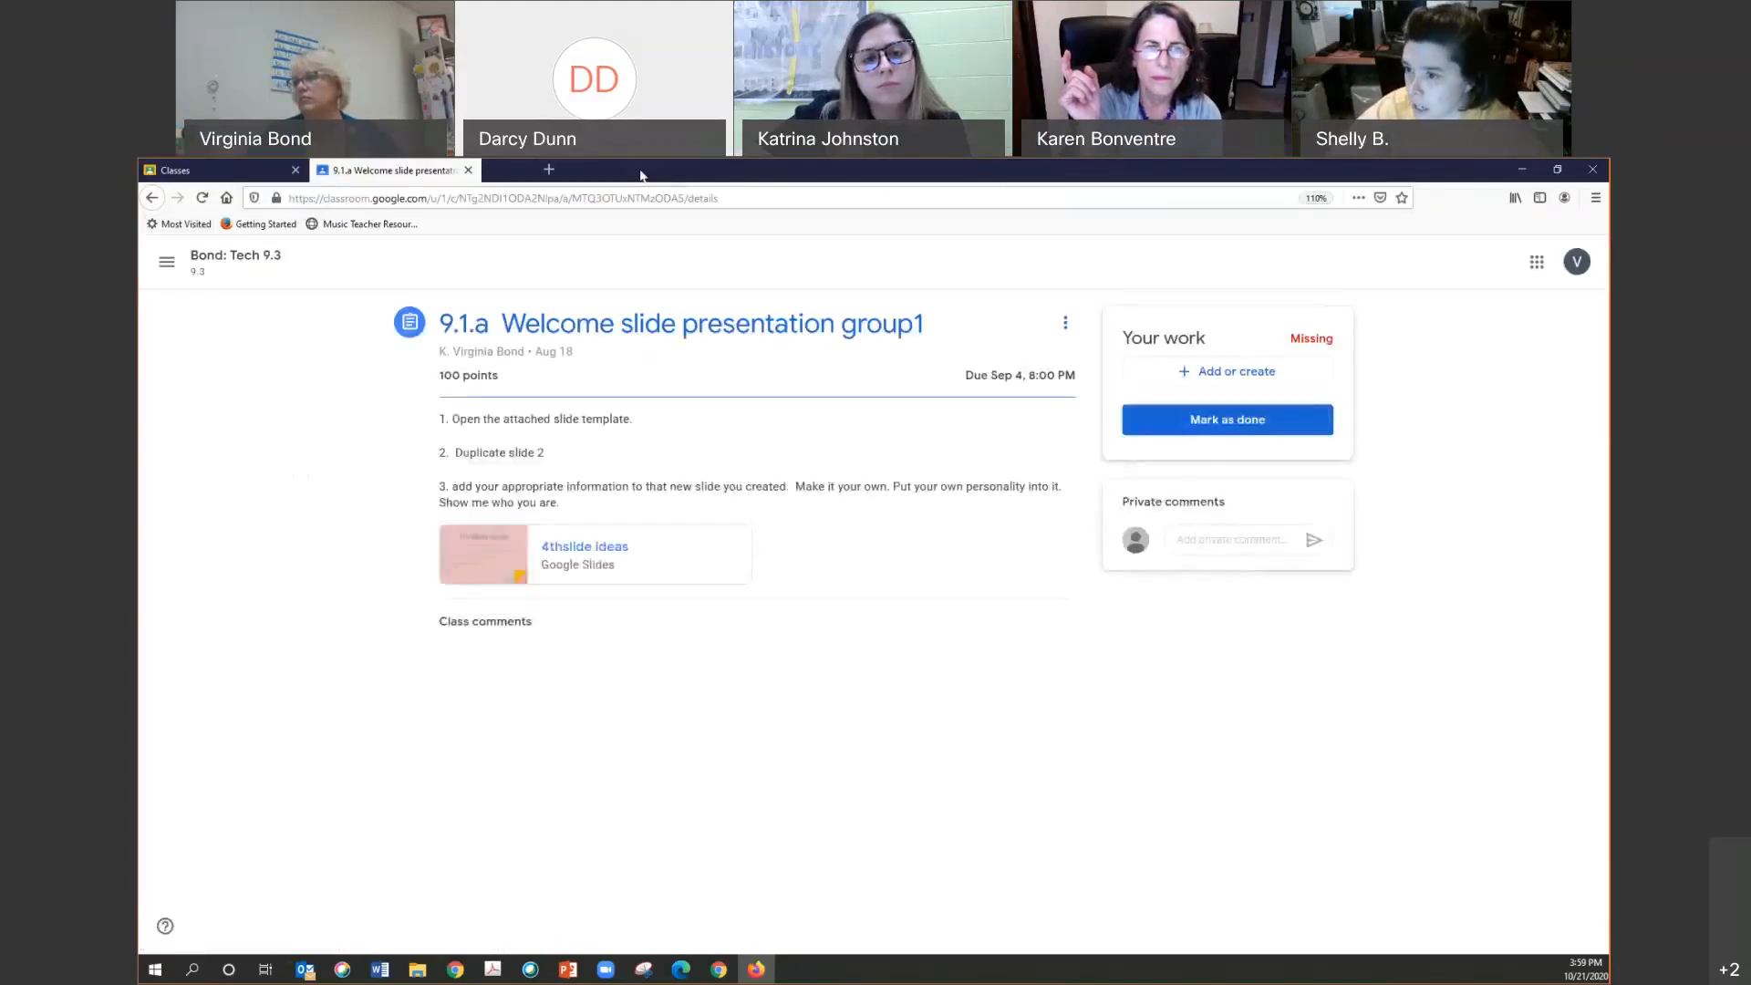
Step: Check the "Mark as done" confirmation for the Welcome slide assignment, cancel it and close the assignment page
{"action": "left_click", "coordinate": [1216, 421]}
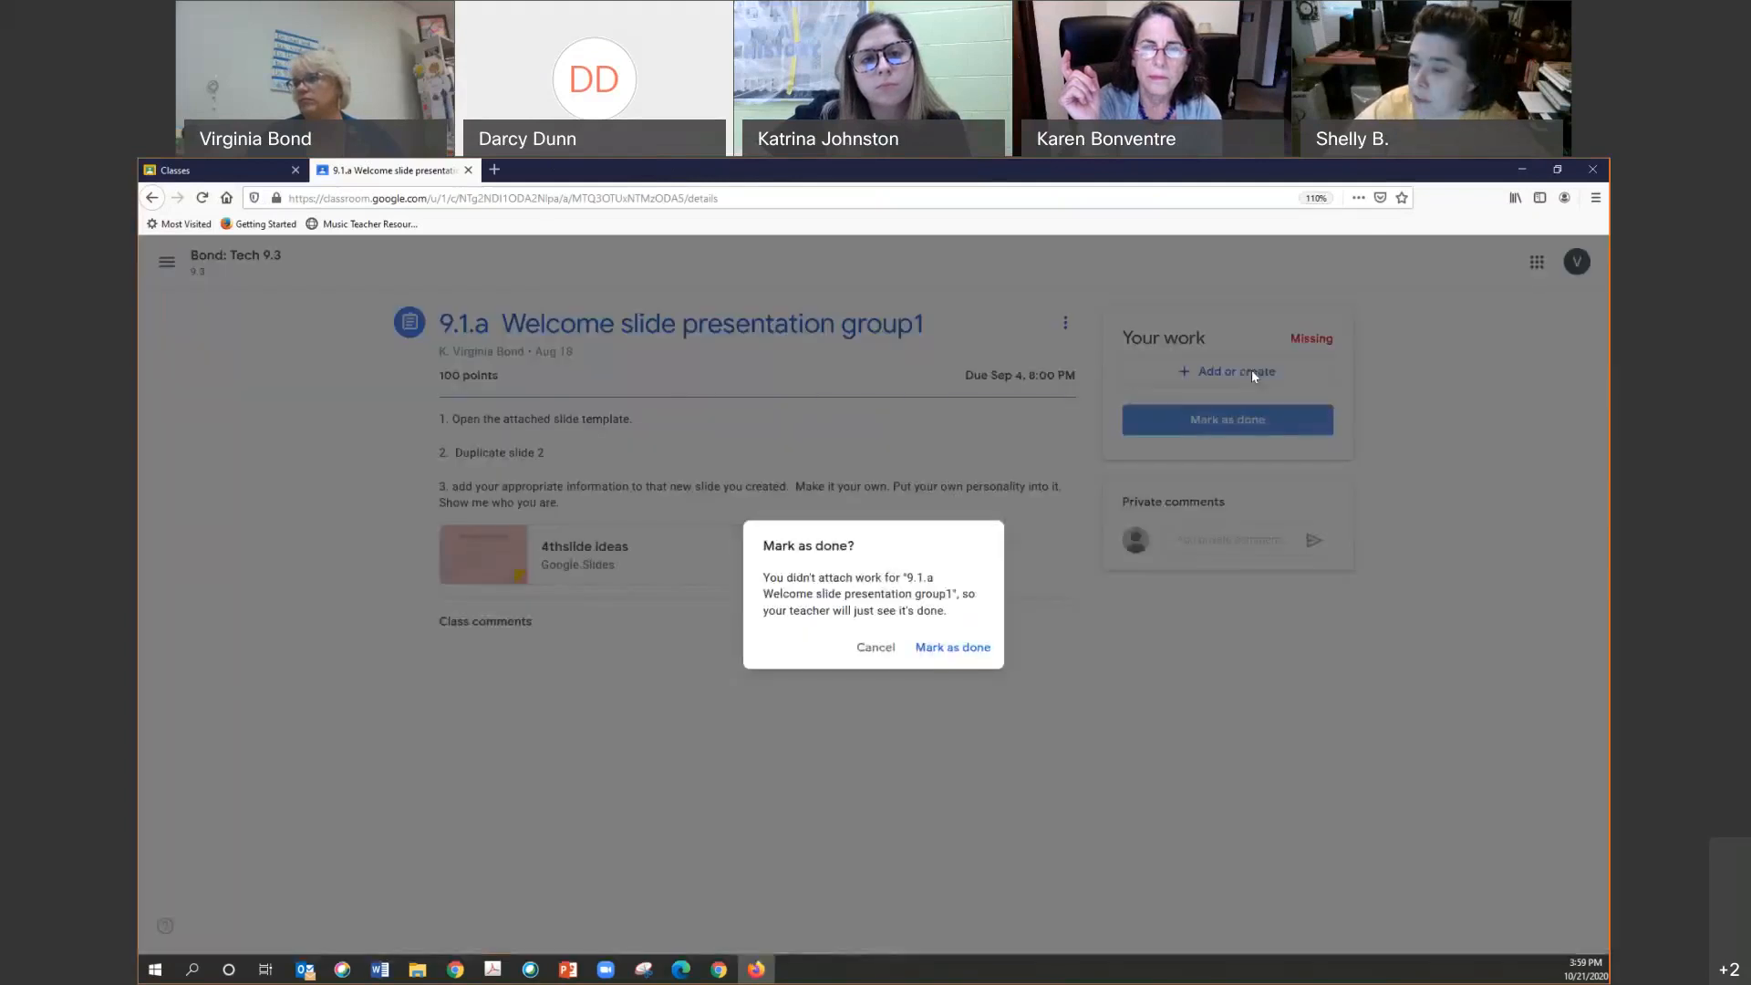
{"action": "left_click", "coordinate": [927, 648]}
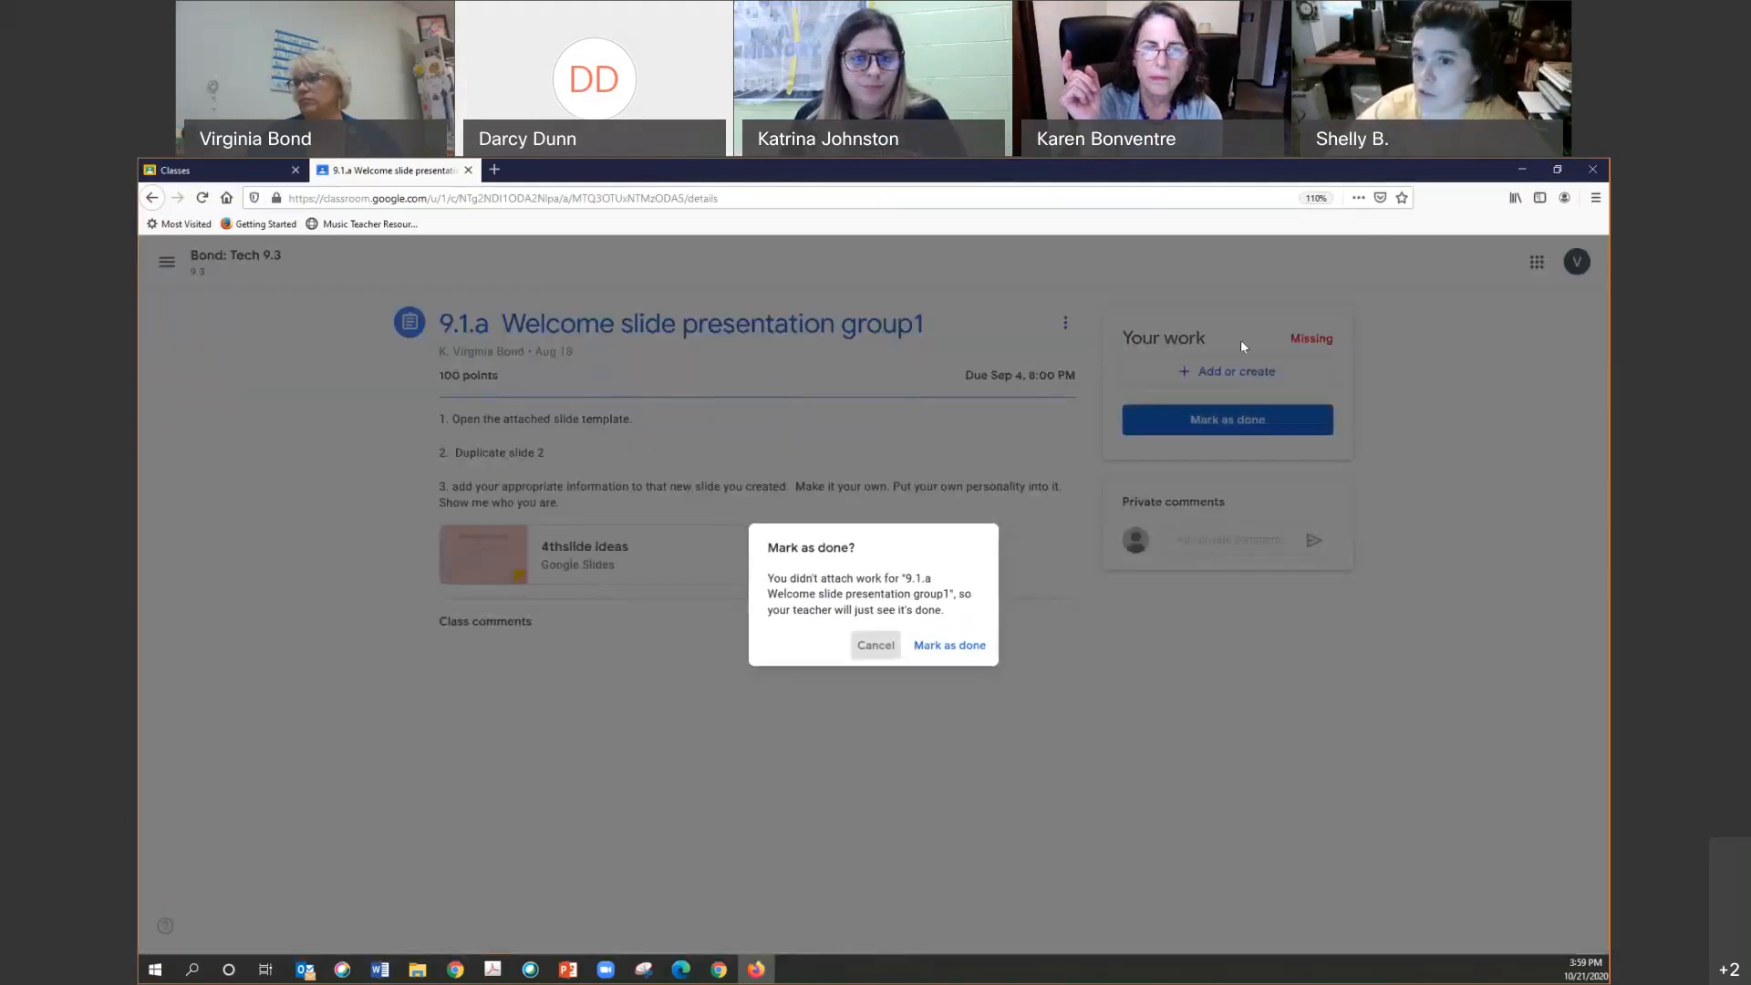
{"action": "left_click", "coordinate": [1241, 347]}
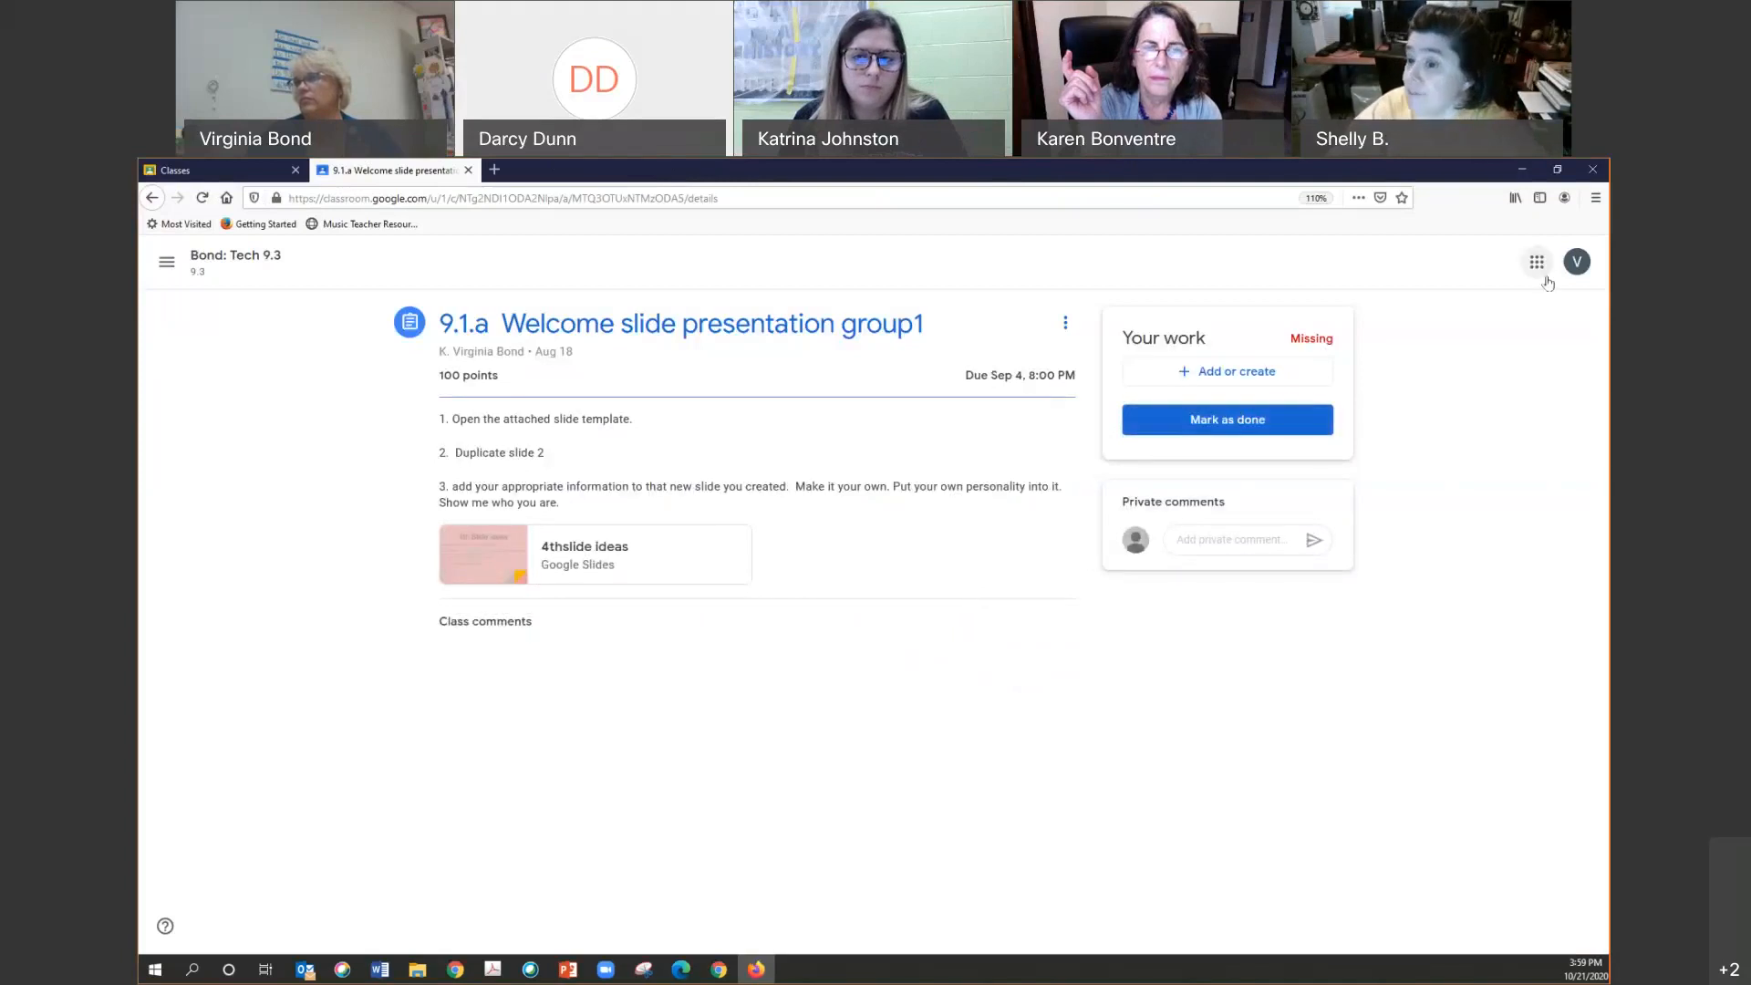
{"action": "left_click", "coordinate": [467, 171]}
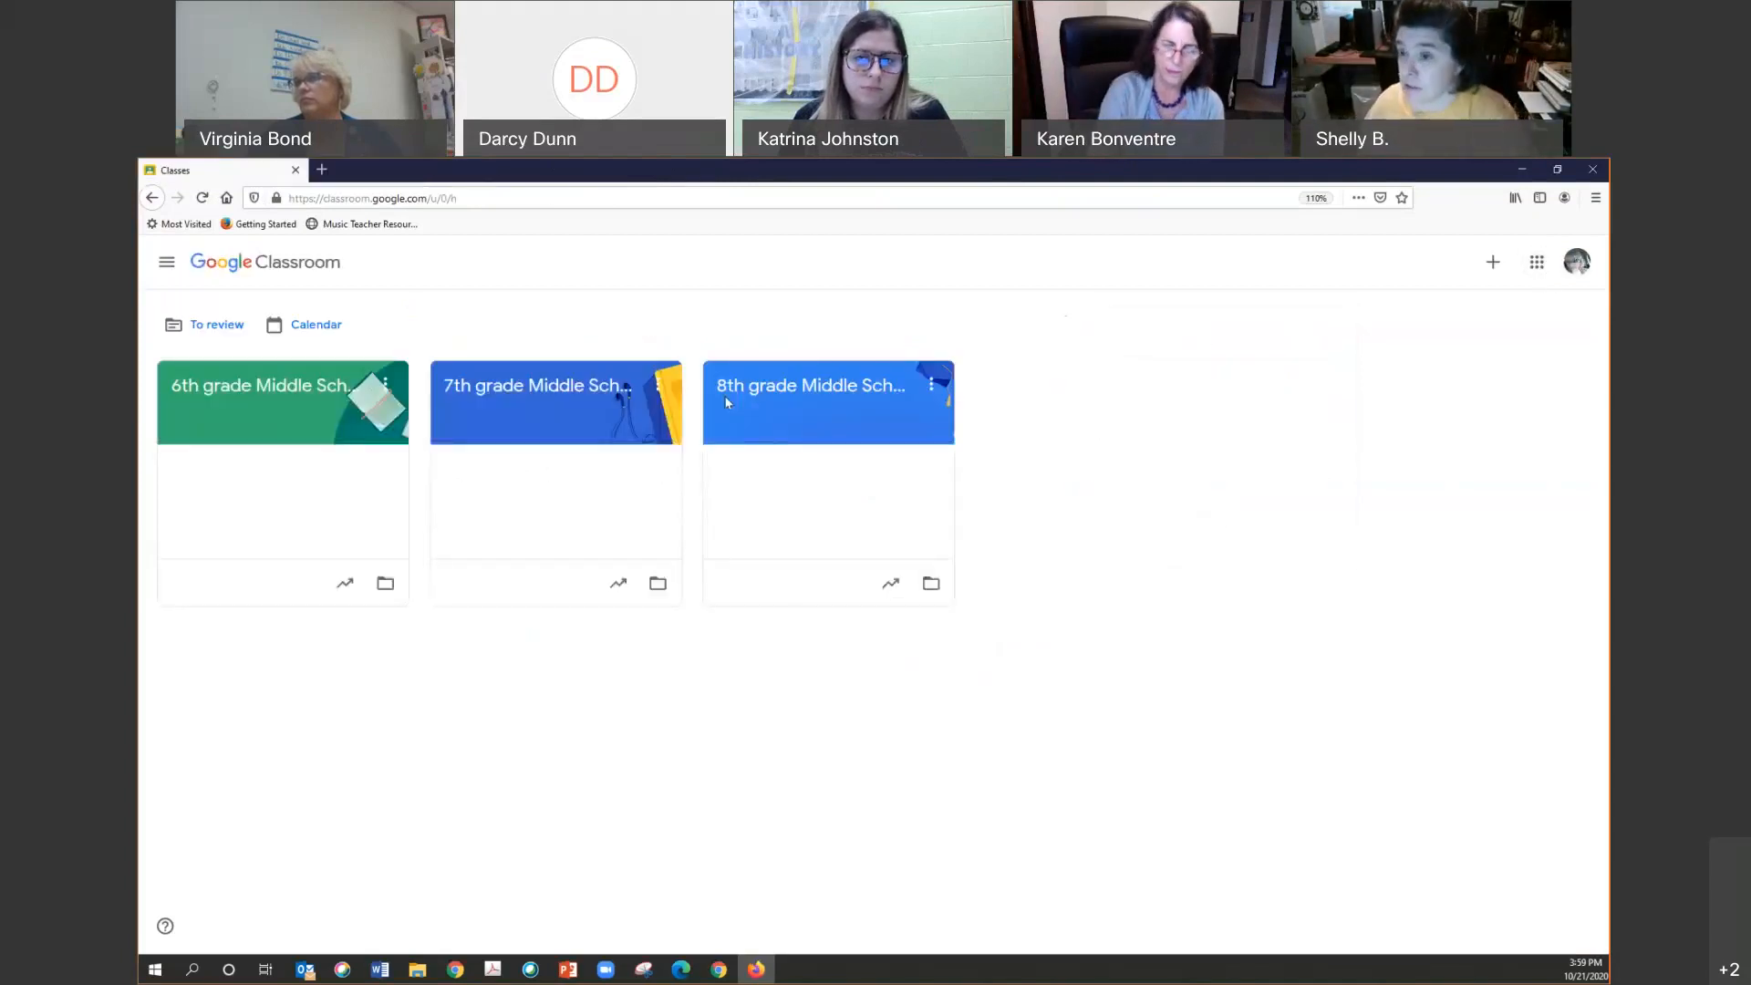
Step: Return to the teacher view of Tech 9.3 in Chrome and view the class's people and grades
{"action": "left_click", "coordinate": [1517, 170]}
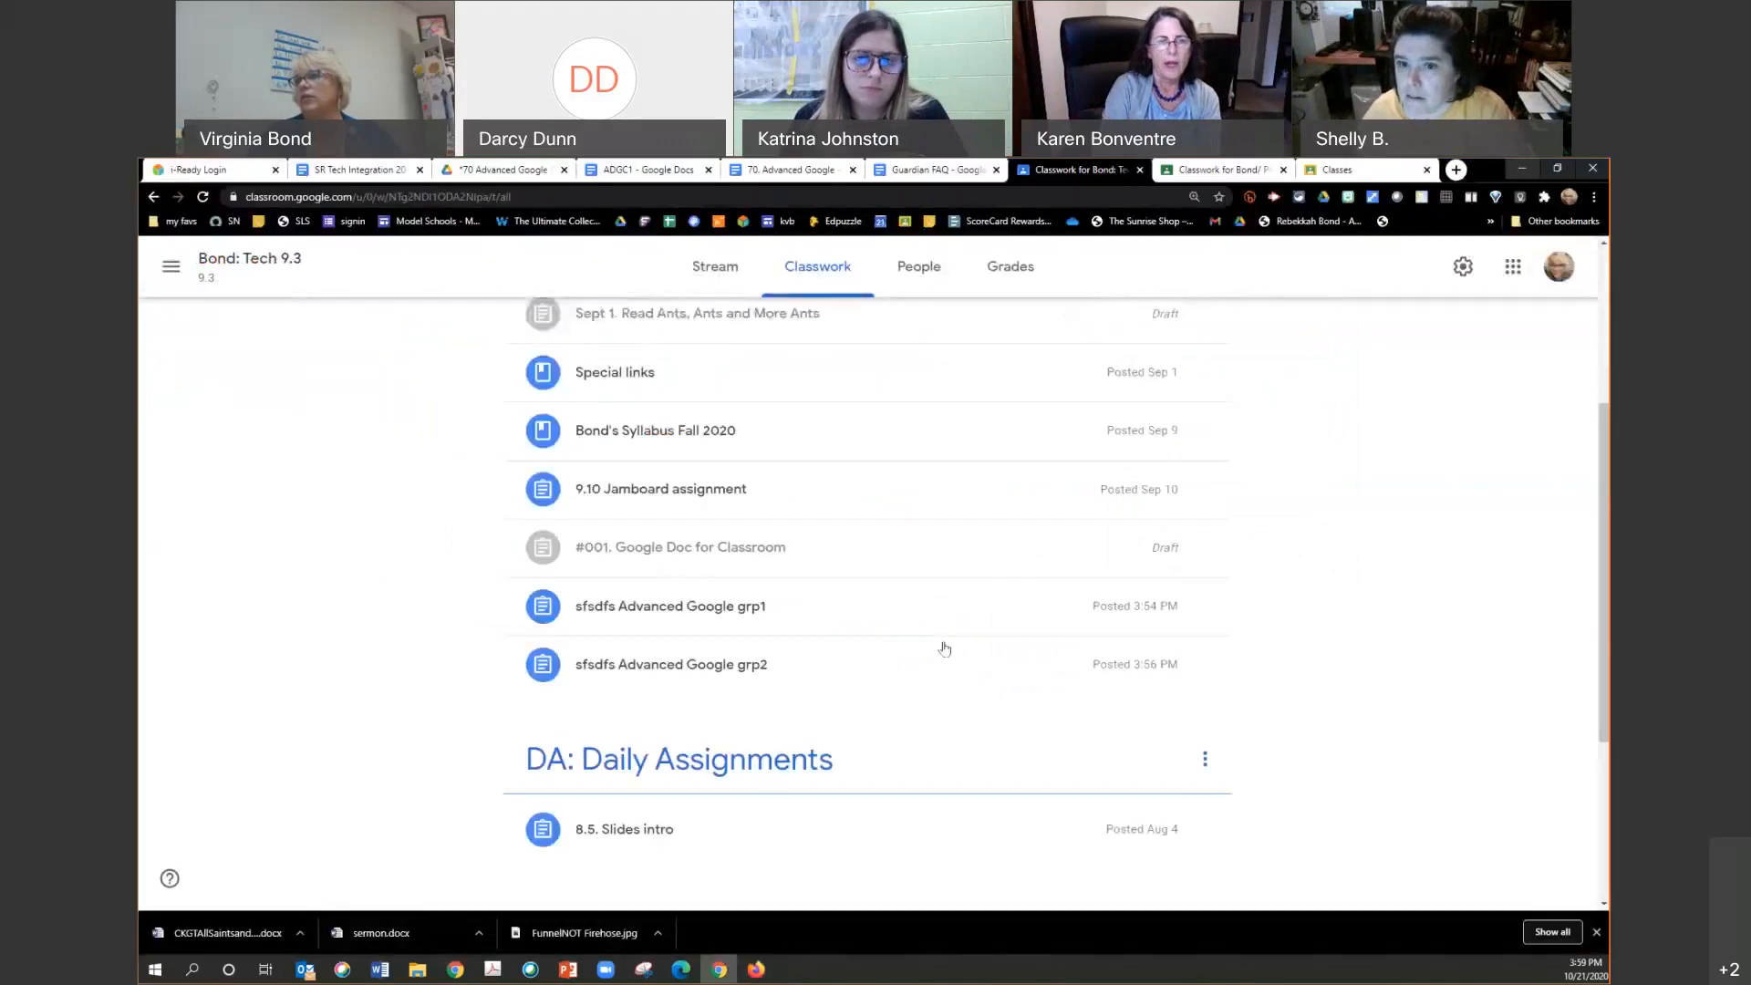
{"action": "scroll", "coordinate": [944, 649], "scroll_direction": "up", "scroll_amount": 3}
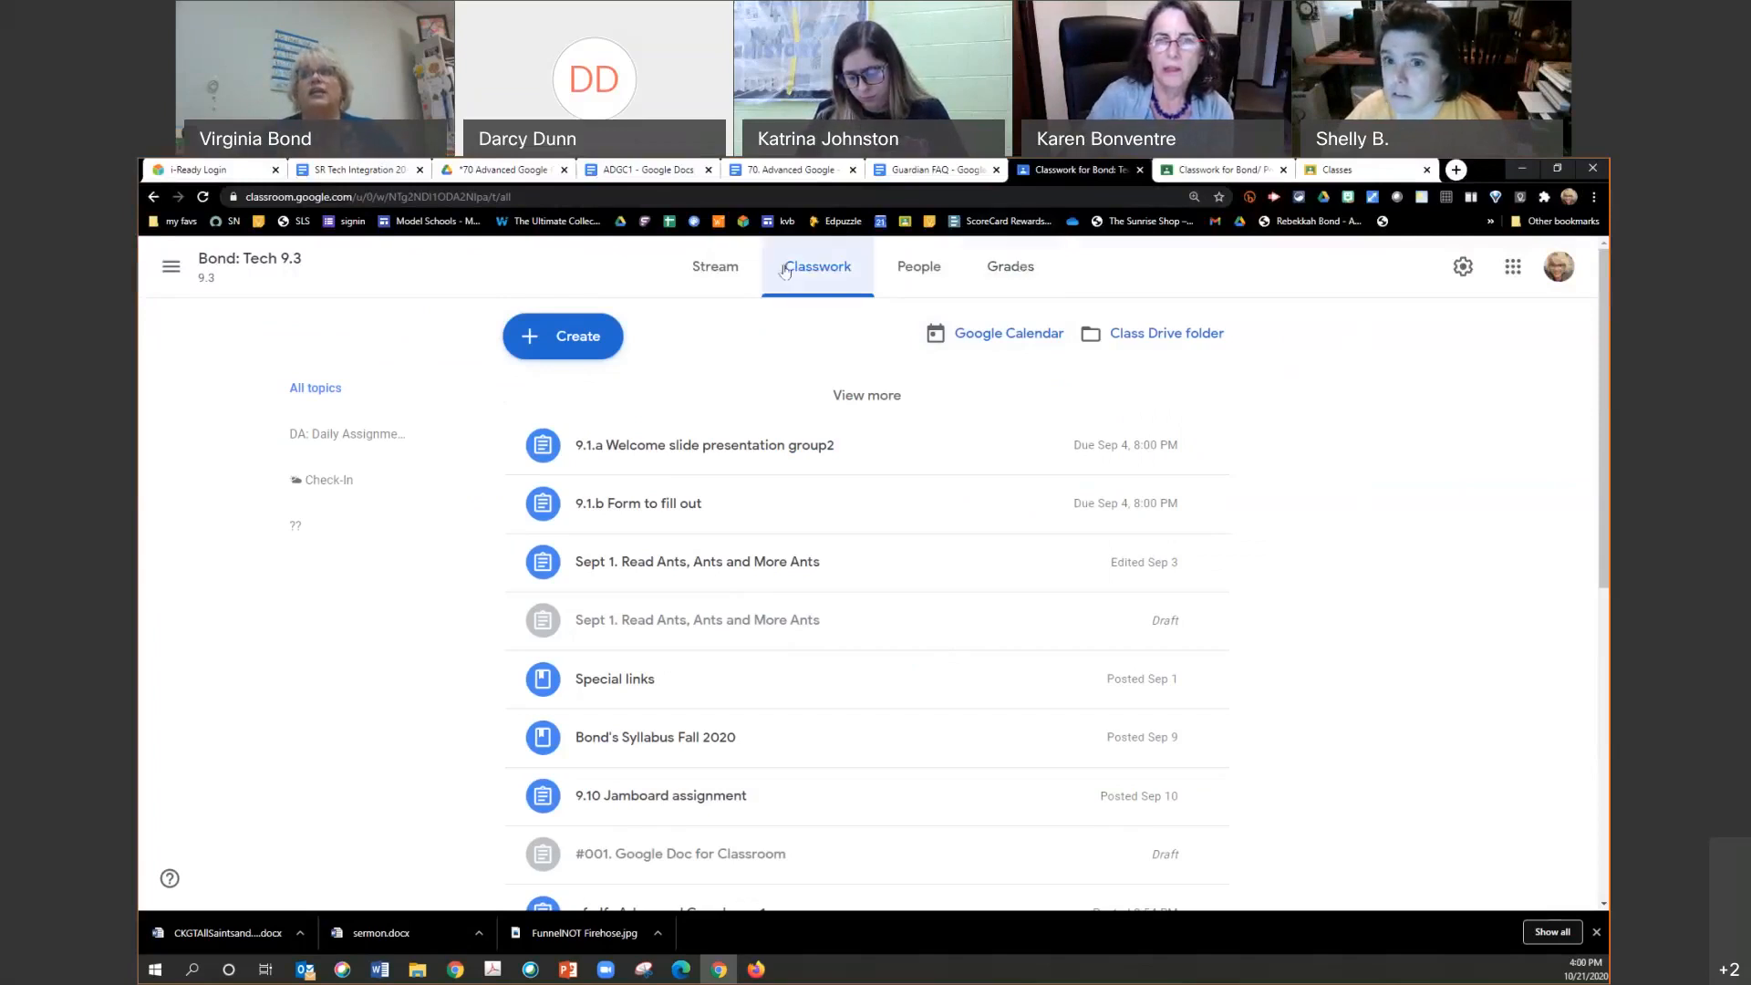
{"action": "left_click", "coordinate": [909, 263]}
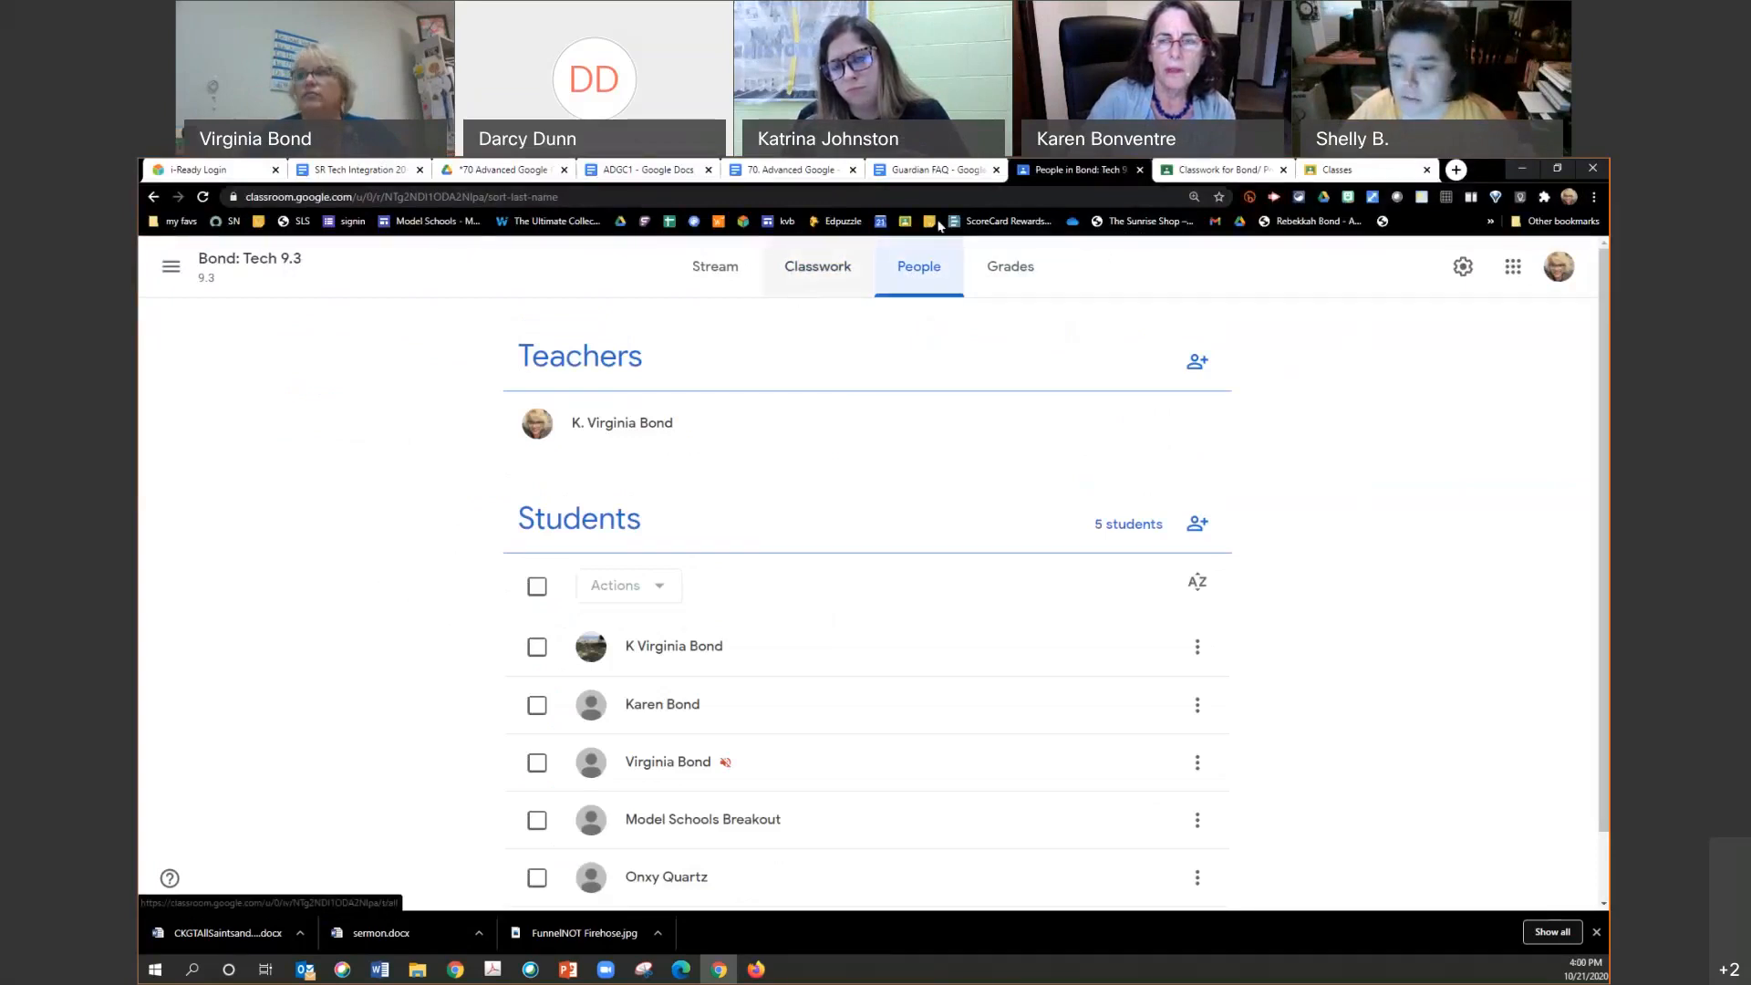
{"action": "left_click", "coordinate": [1009, 268]}
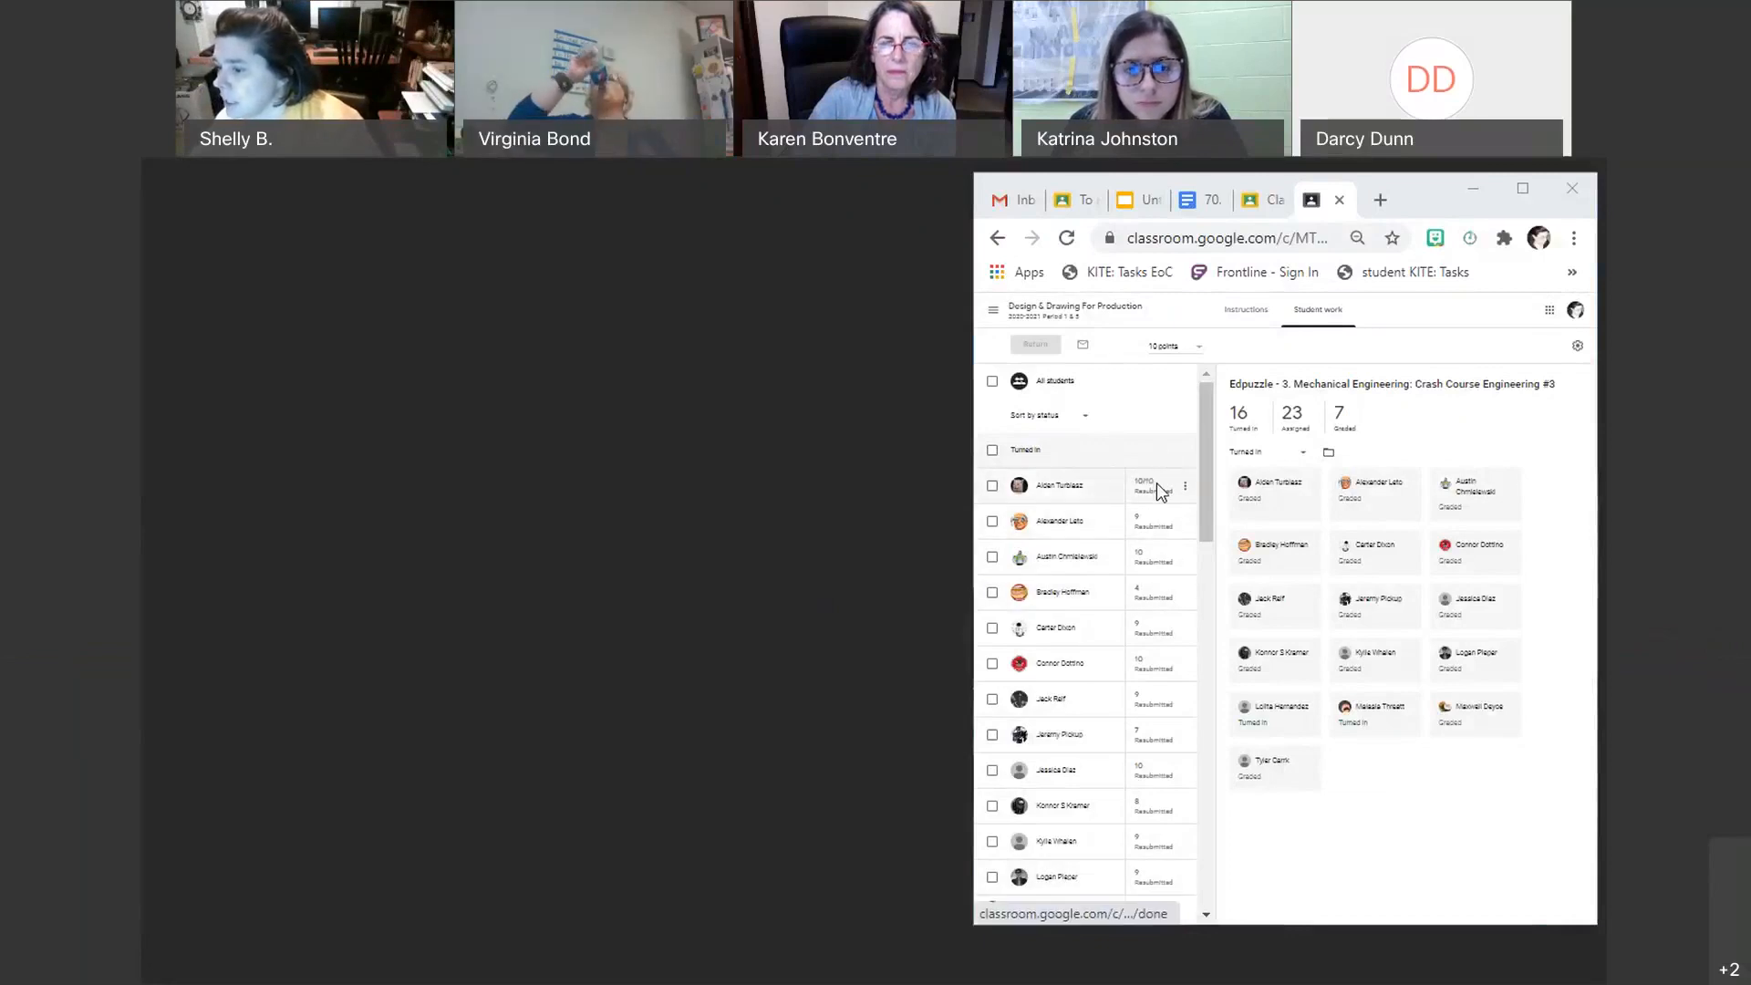
Step: Examine the turned-in, assigned and graded students in the student work list for the Edpuzzle Mechanical Engineering assignment
{"action": "scroll", "coordinate": [1162, 675], "scroll_direction": "down", "scroll_amount": 3}
{"action": "scroll", "coordinate": [1159, 703], "scroll_direction": "down", "scroll_amount": 2}
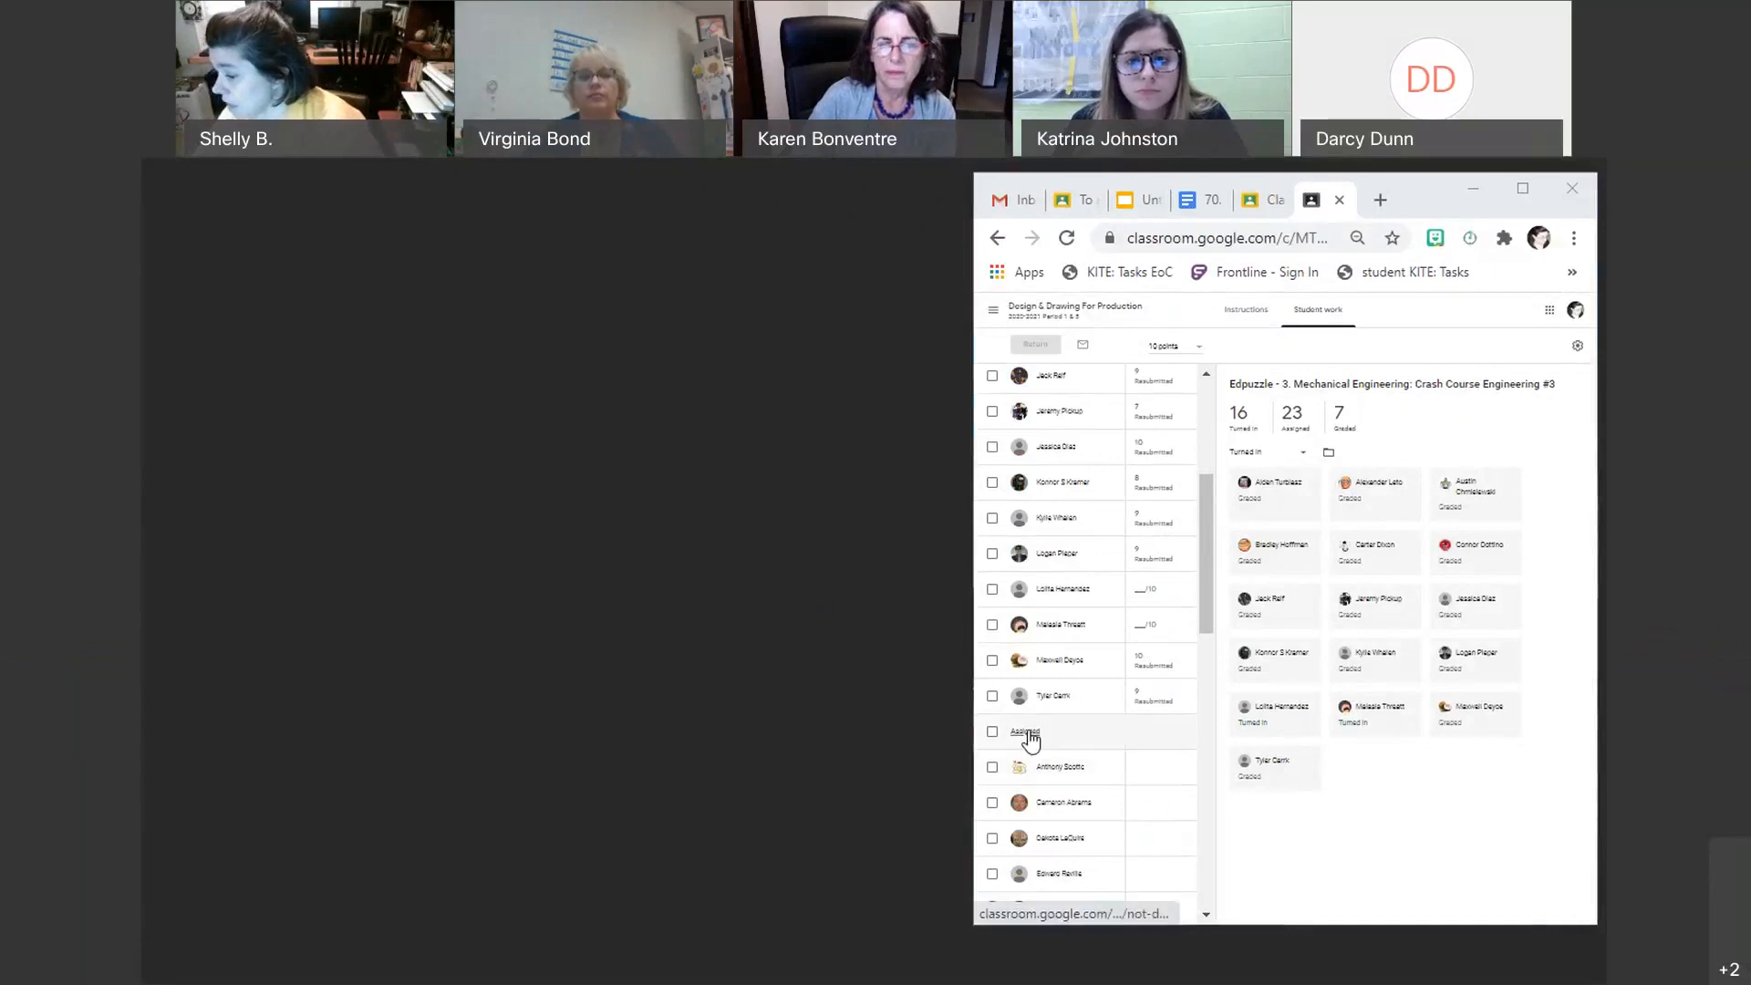
{"action": "scroll", "coordinate": [1120, 648], "scroll_direction": "down", "scroll_amount": 2}
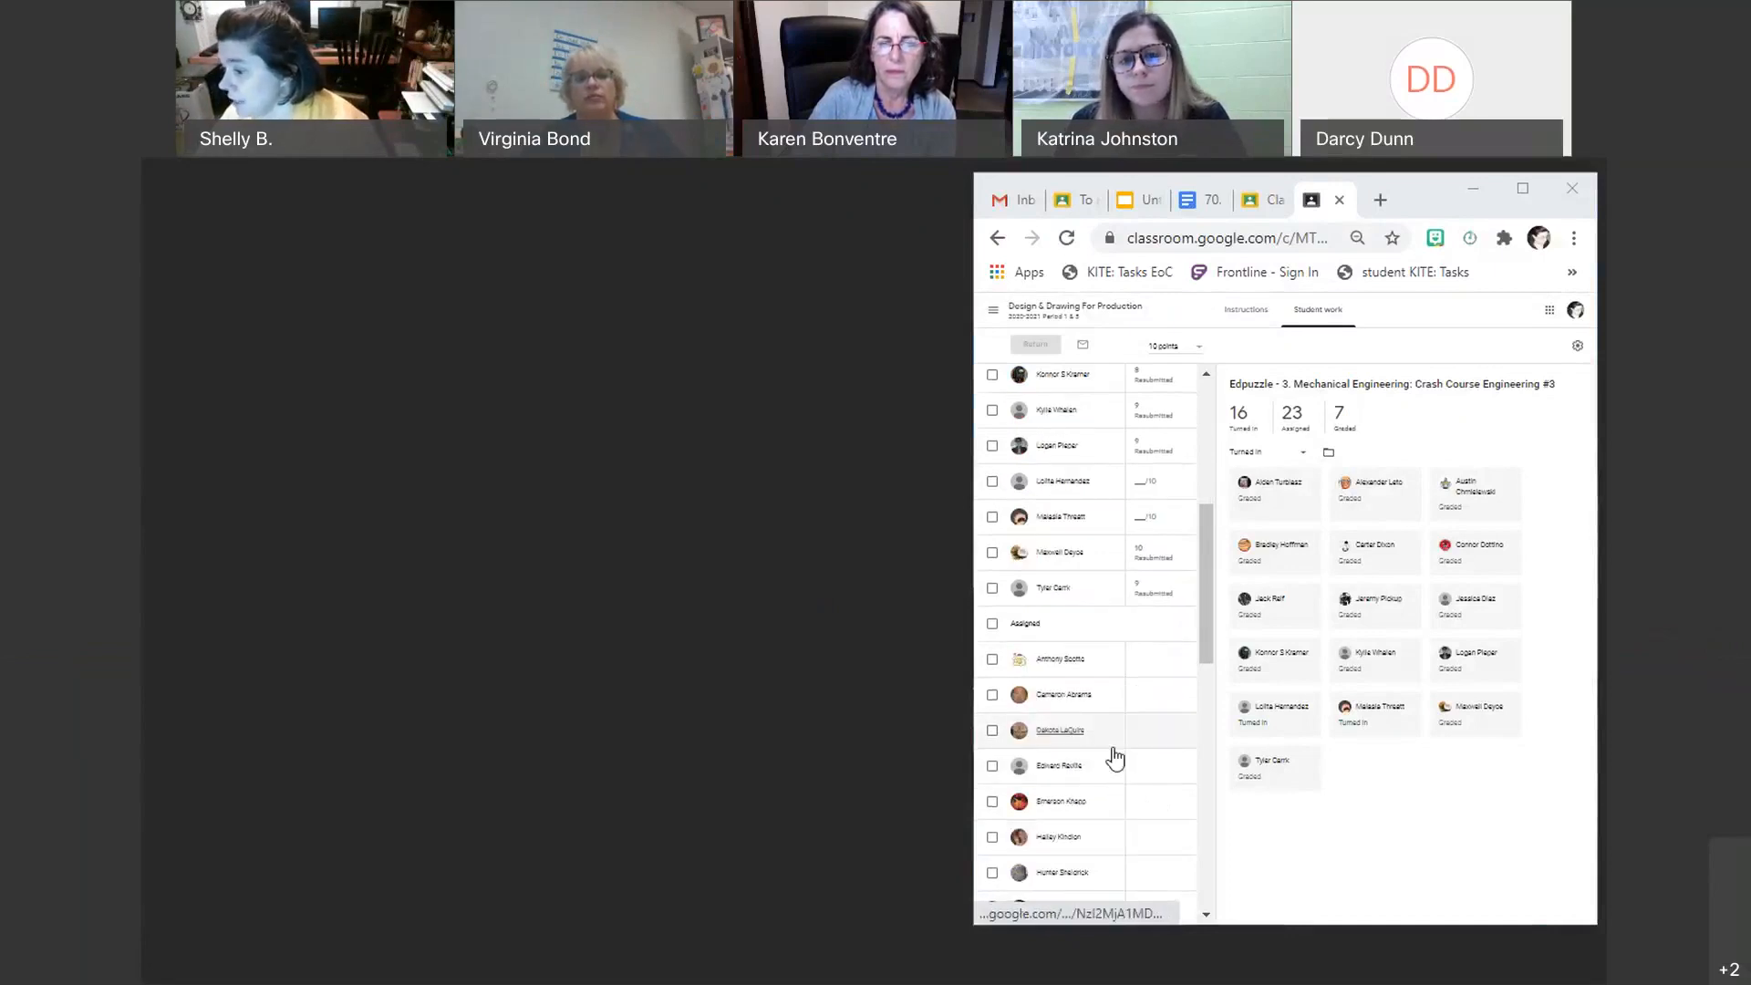
{"action": "scroll", "coordinate": [1157, 826], "scroll_direction": "down", "scroll_amount": 9}
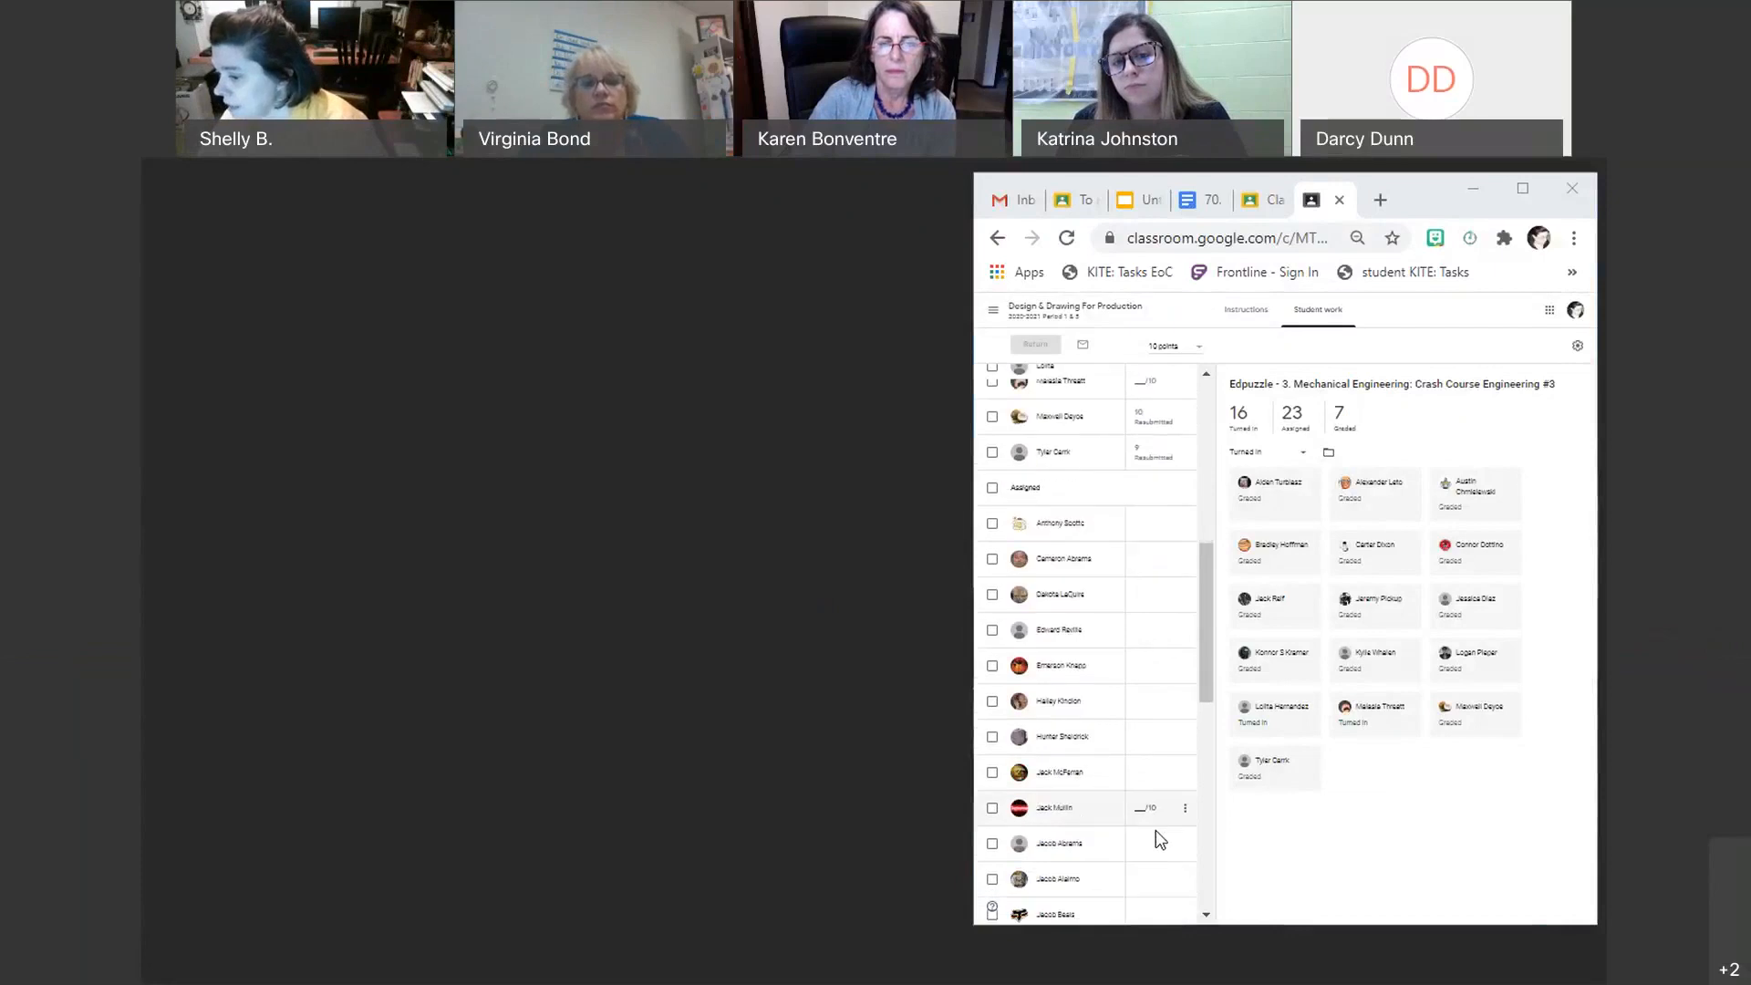
{"action": "scroll", "coordinate": [1158, 825], "scroll_direction": "down", "scroll_amount": 7}
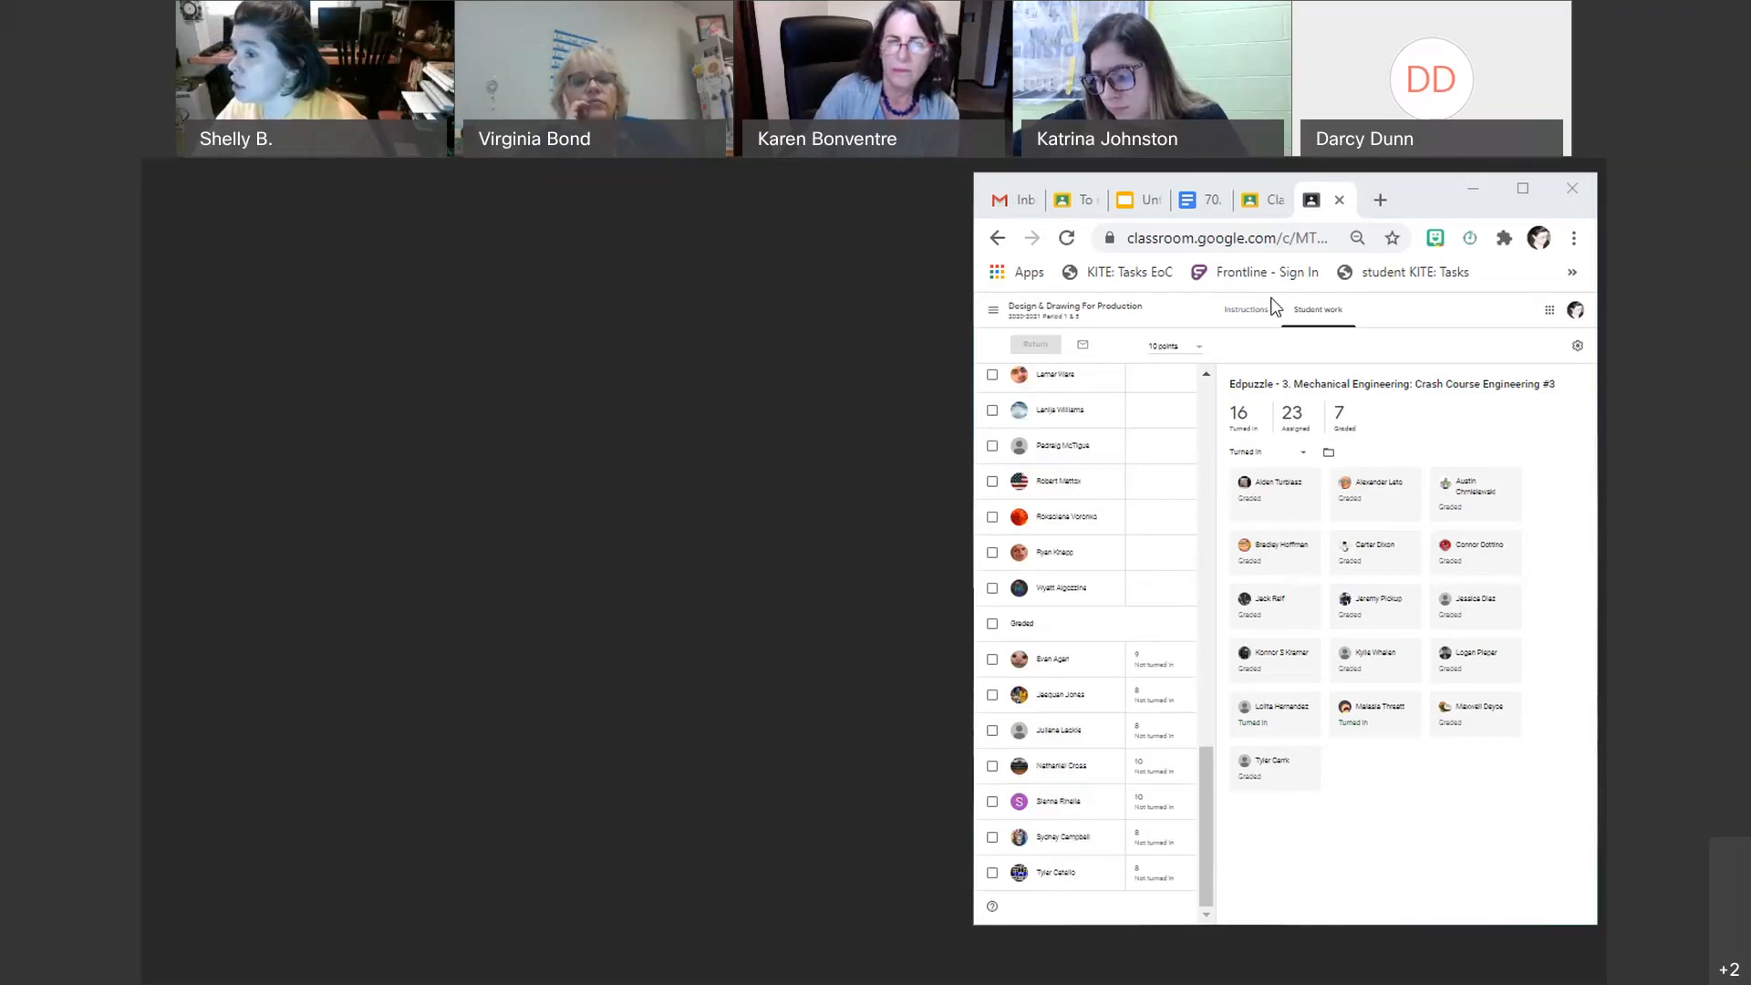
{"action": "scroll", "coordinate": [1168, 429], "scroll_direction": "up", "scroll_amount": 10}
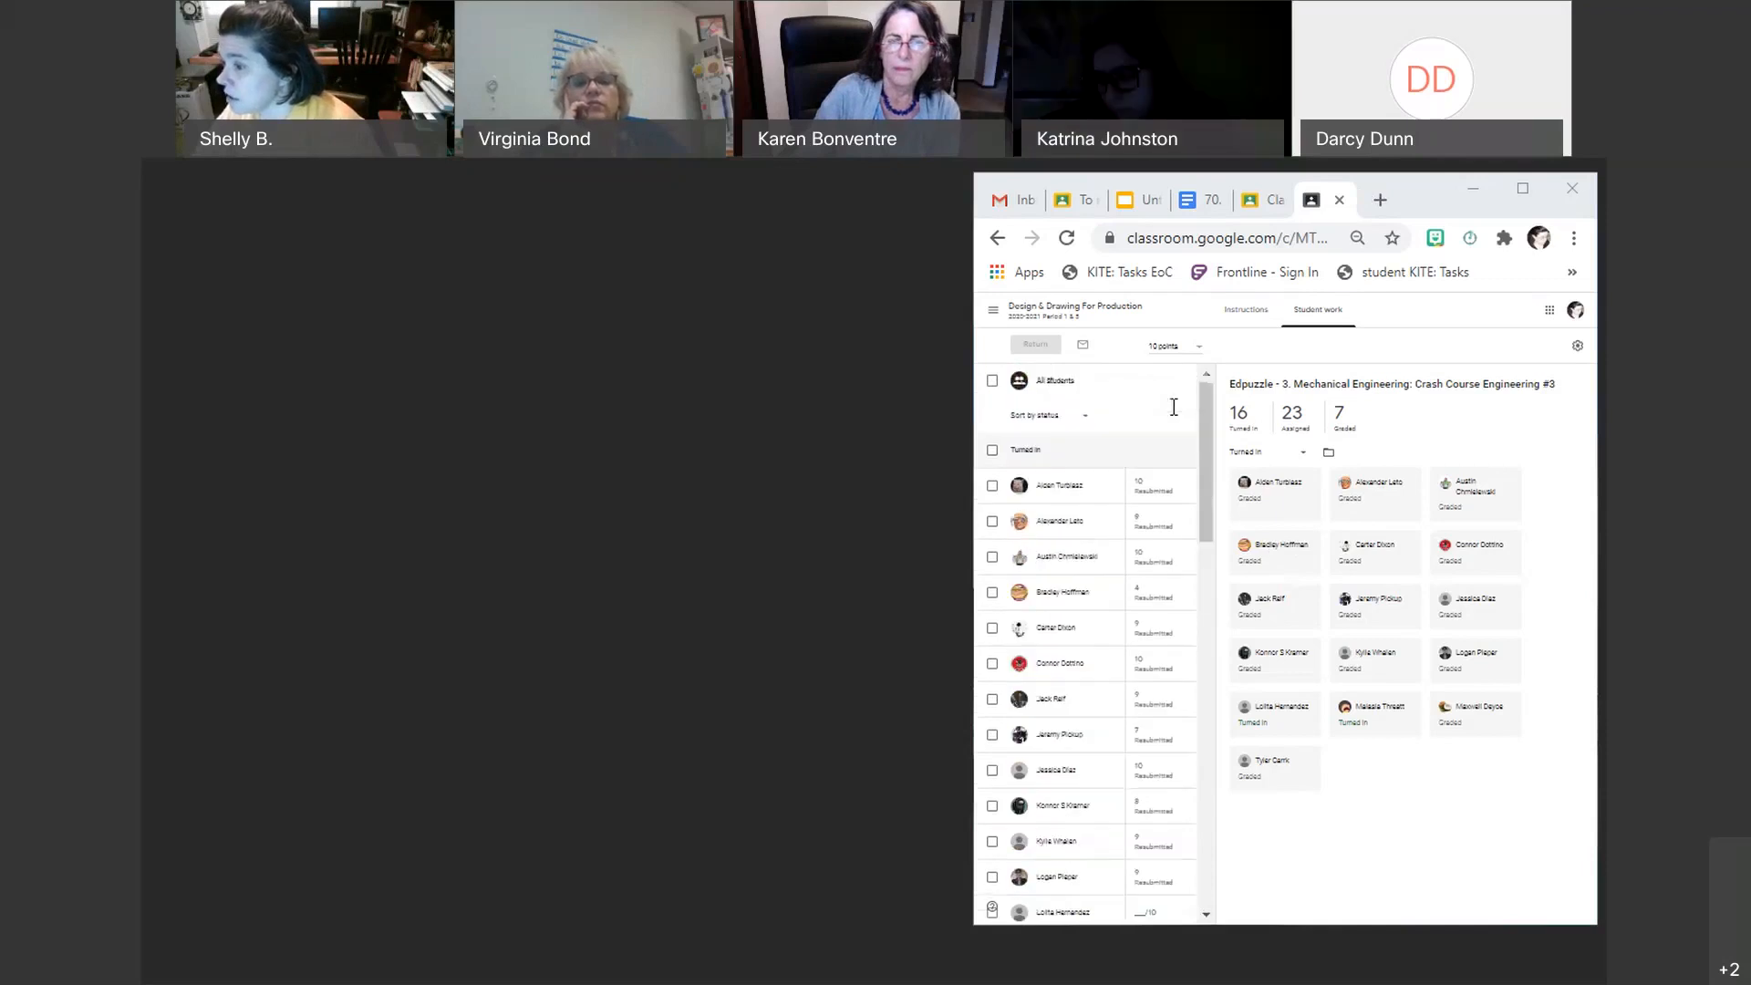